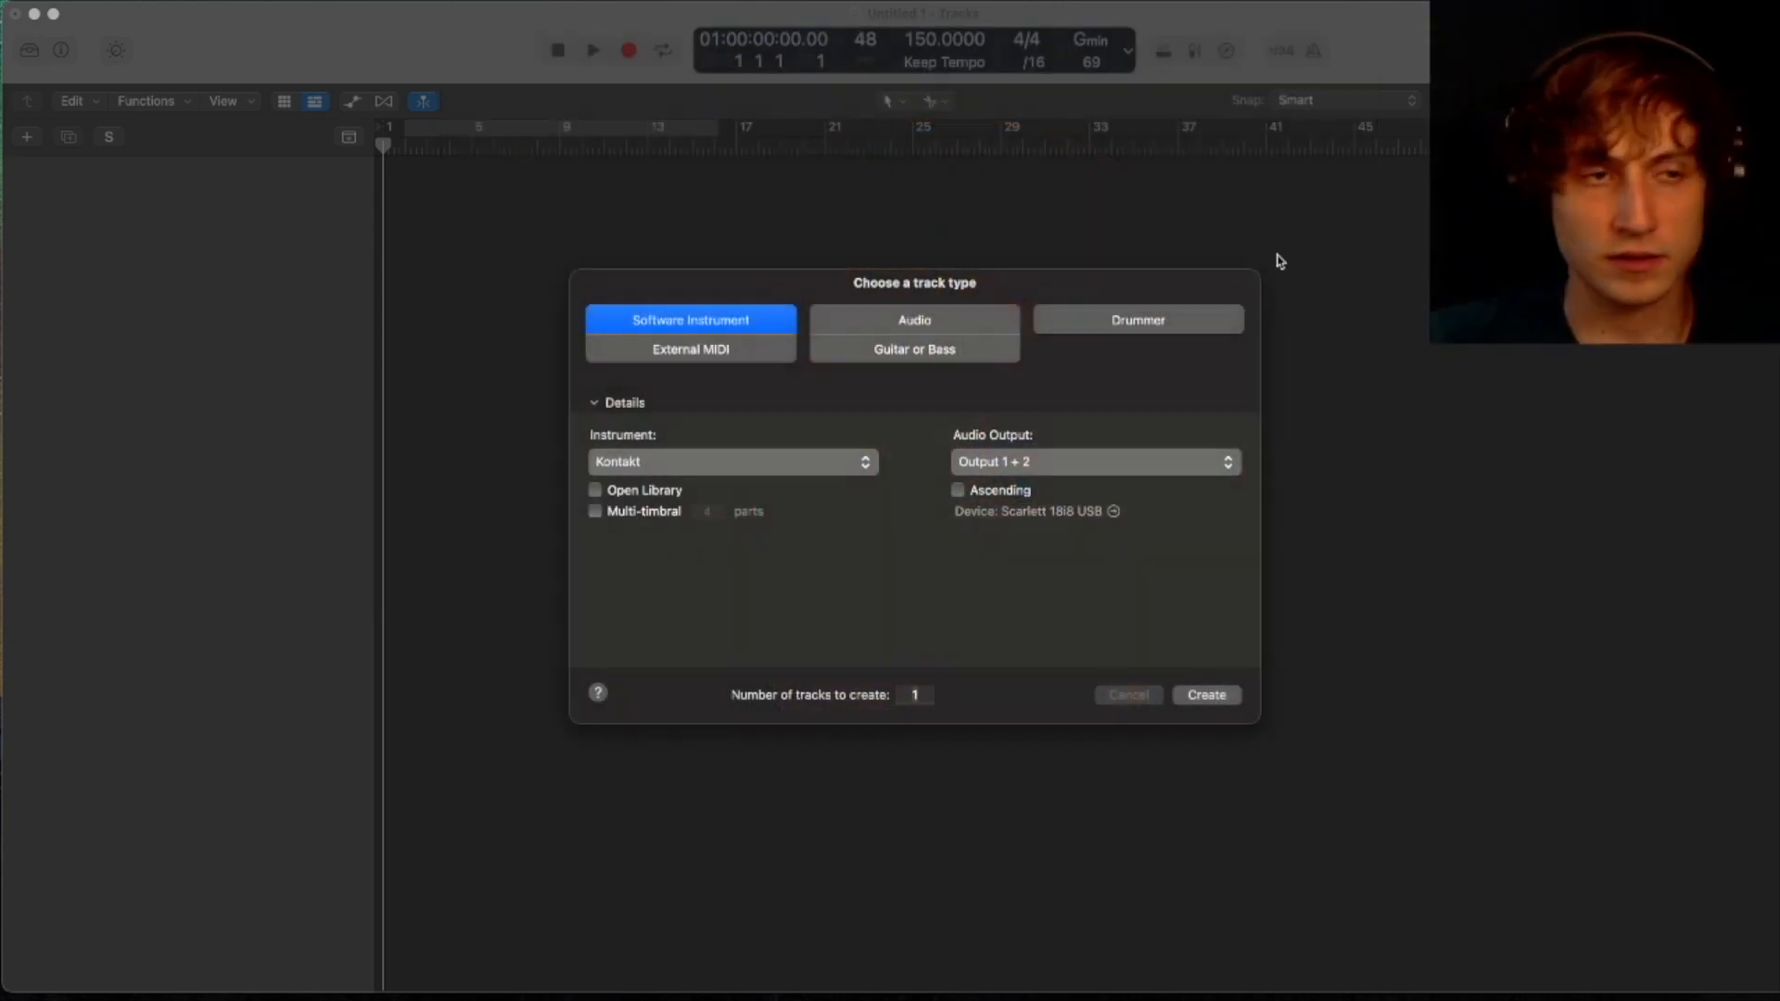
- Create one software instrument track with Kontakt as Multi-Output (16xStereo), routed to Output 1 + 2
click(932, 298)
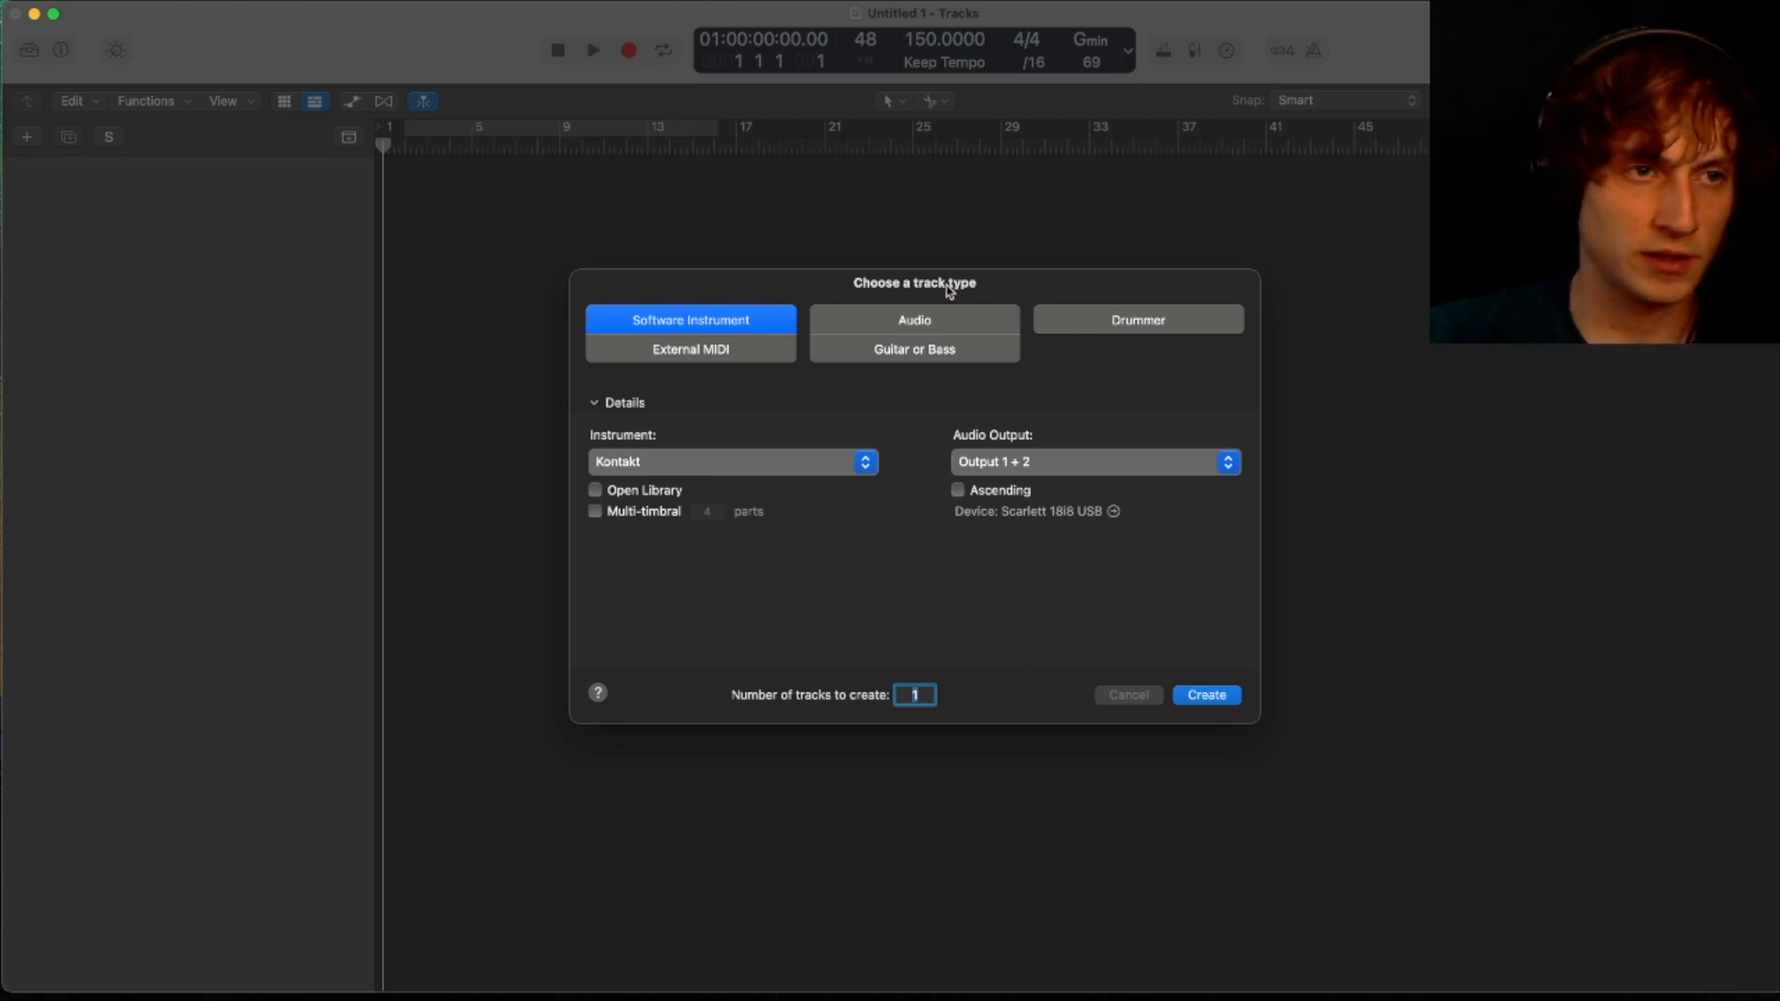
click(664, 320)
click(683, 457)
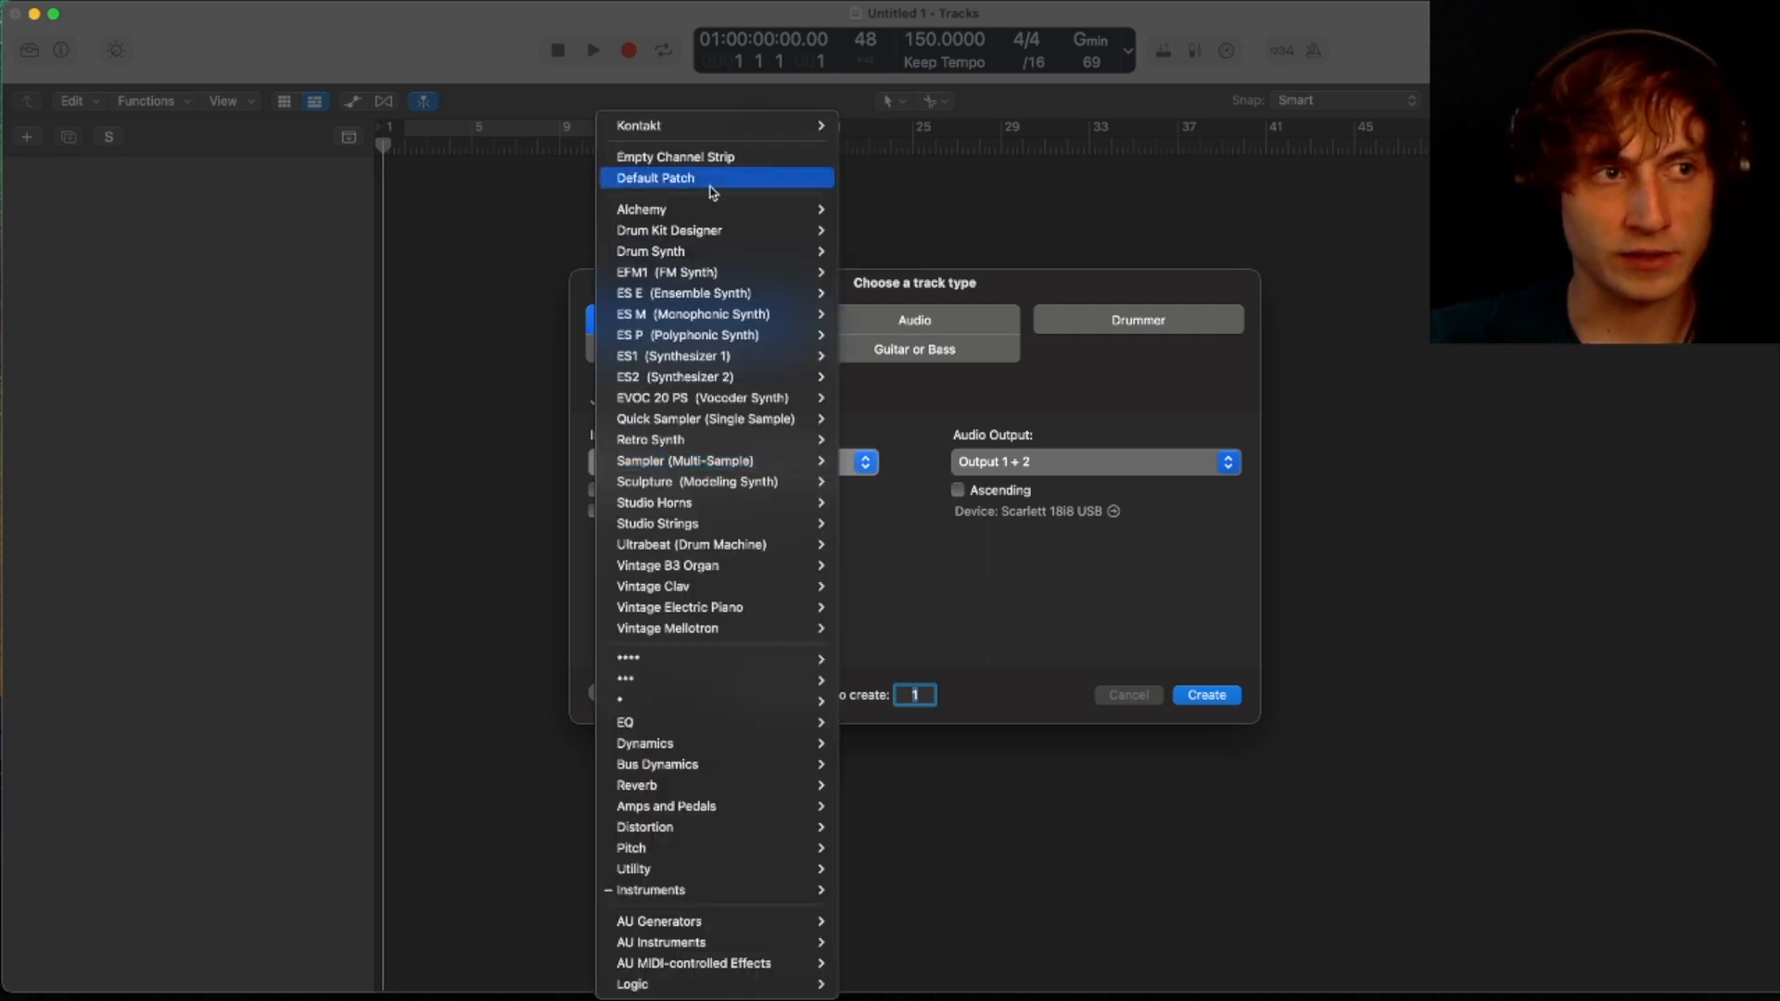
mouse_move(680, 127)
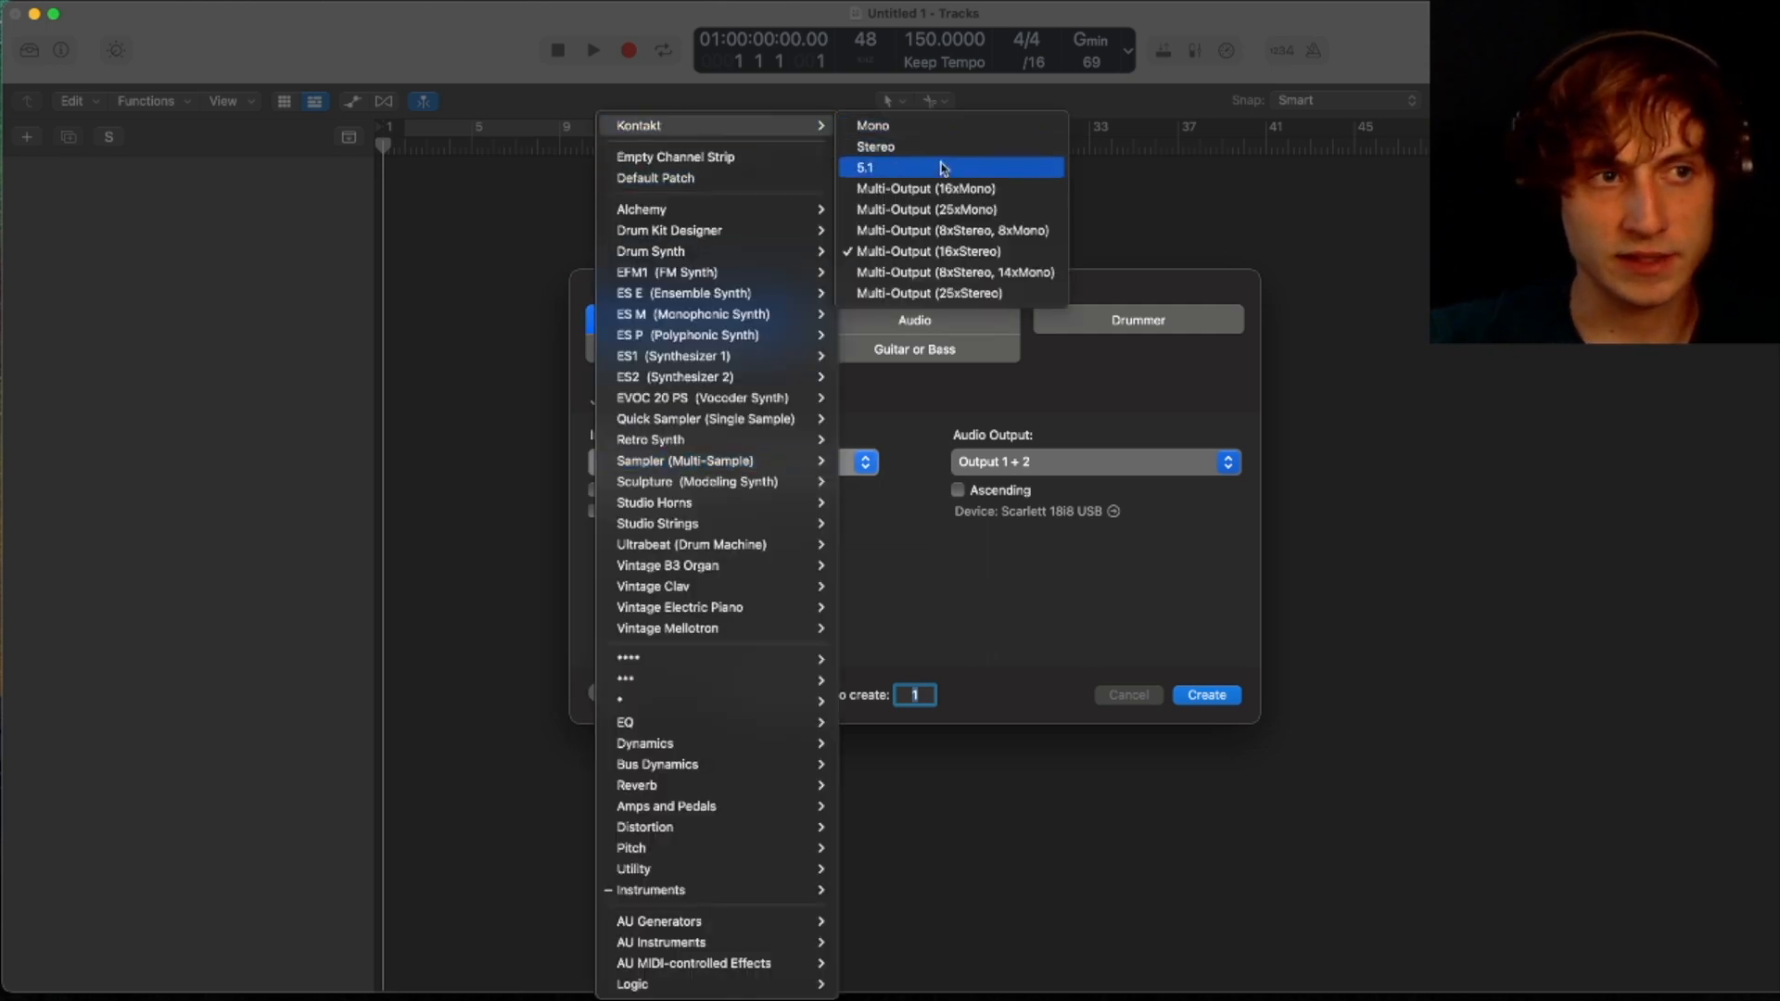
click(976, 251)
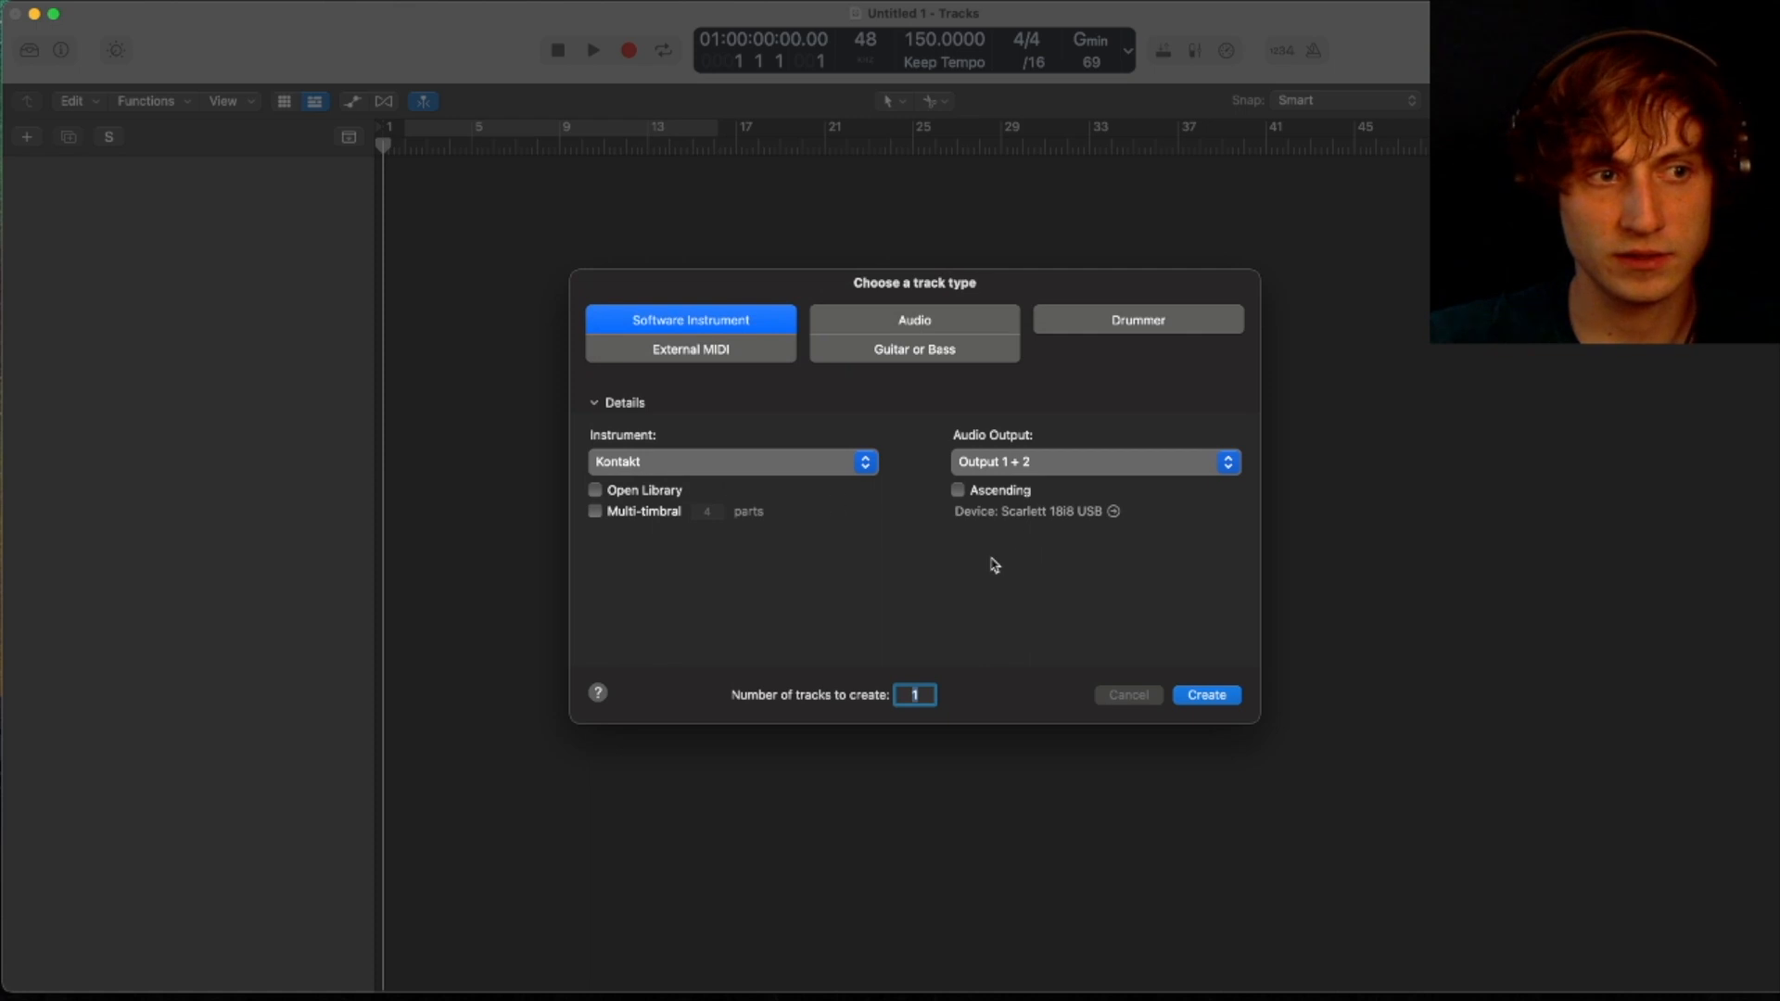
click(1208, 692)
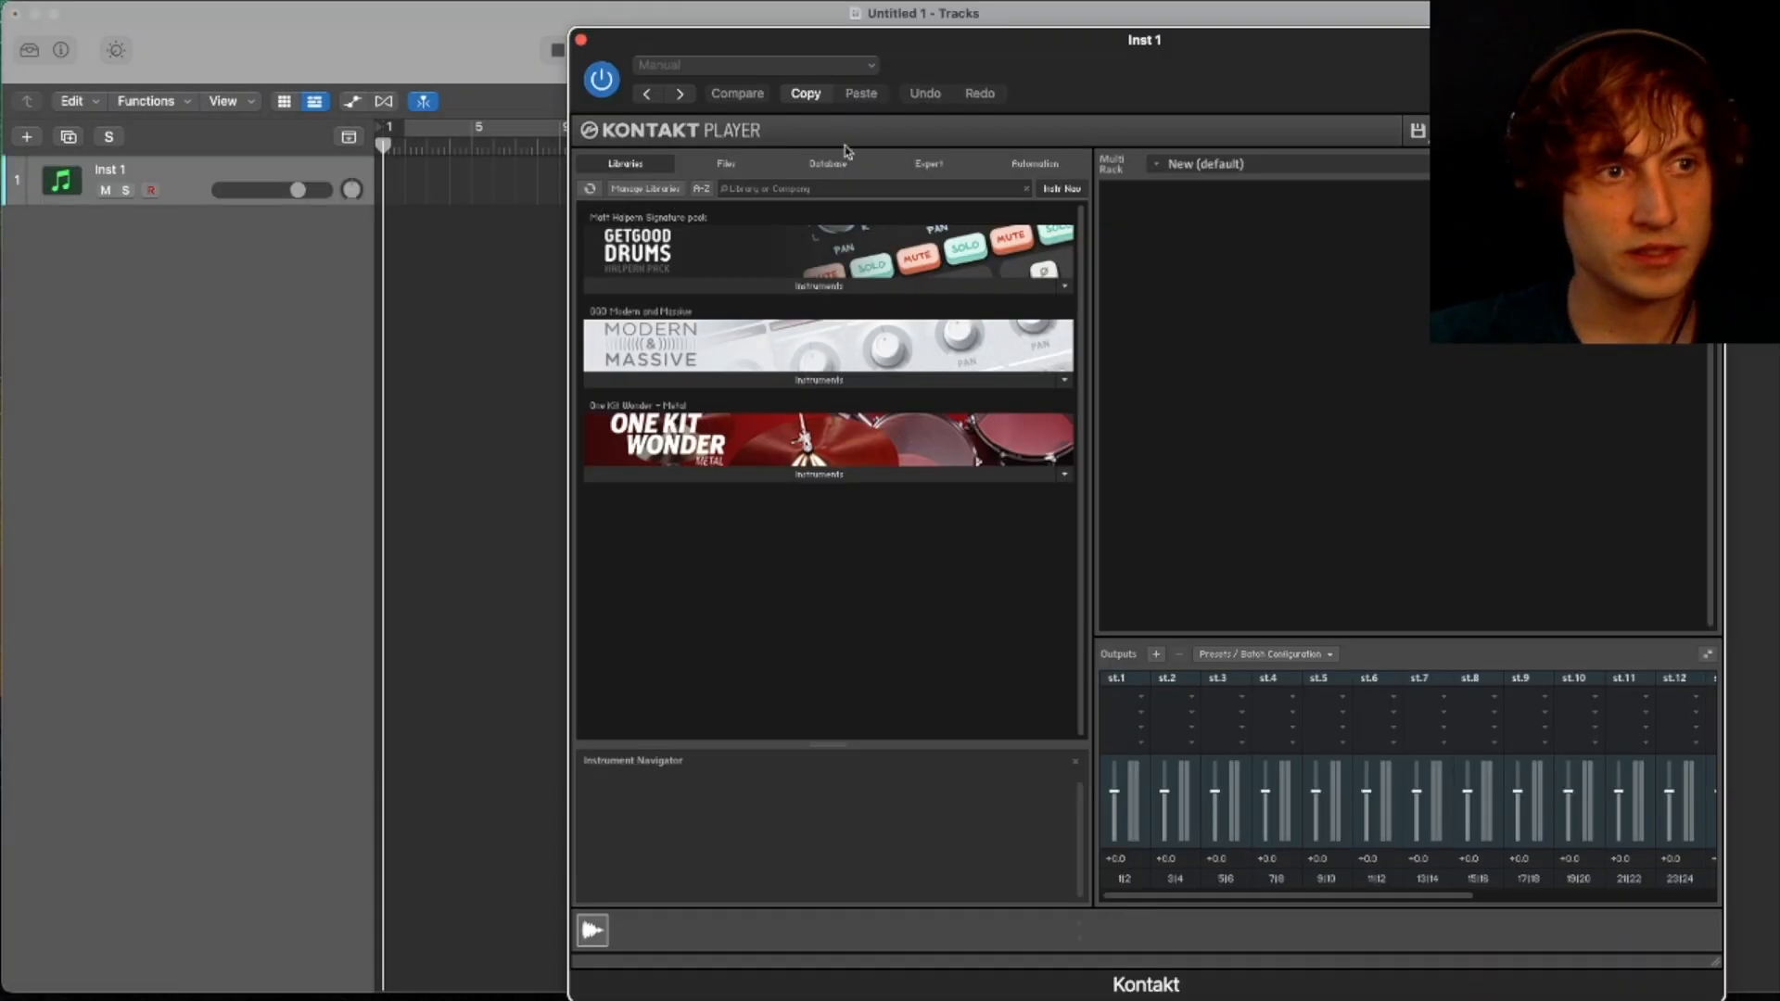
- Load Modern & Massive Drums from the GGD Modern and Massive library into Kontakt and close the plug-in window
click(766, 383)
drag(820, 406, 583, 46)
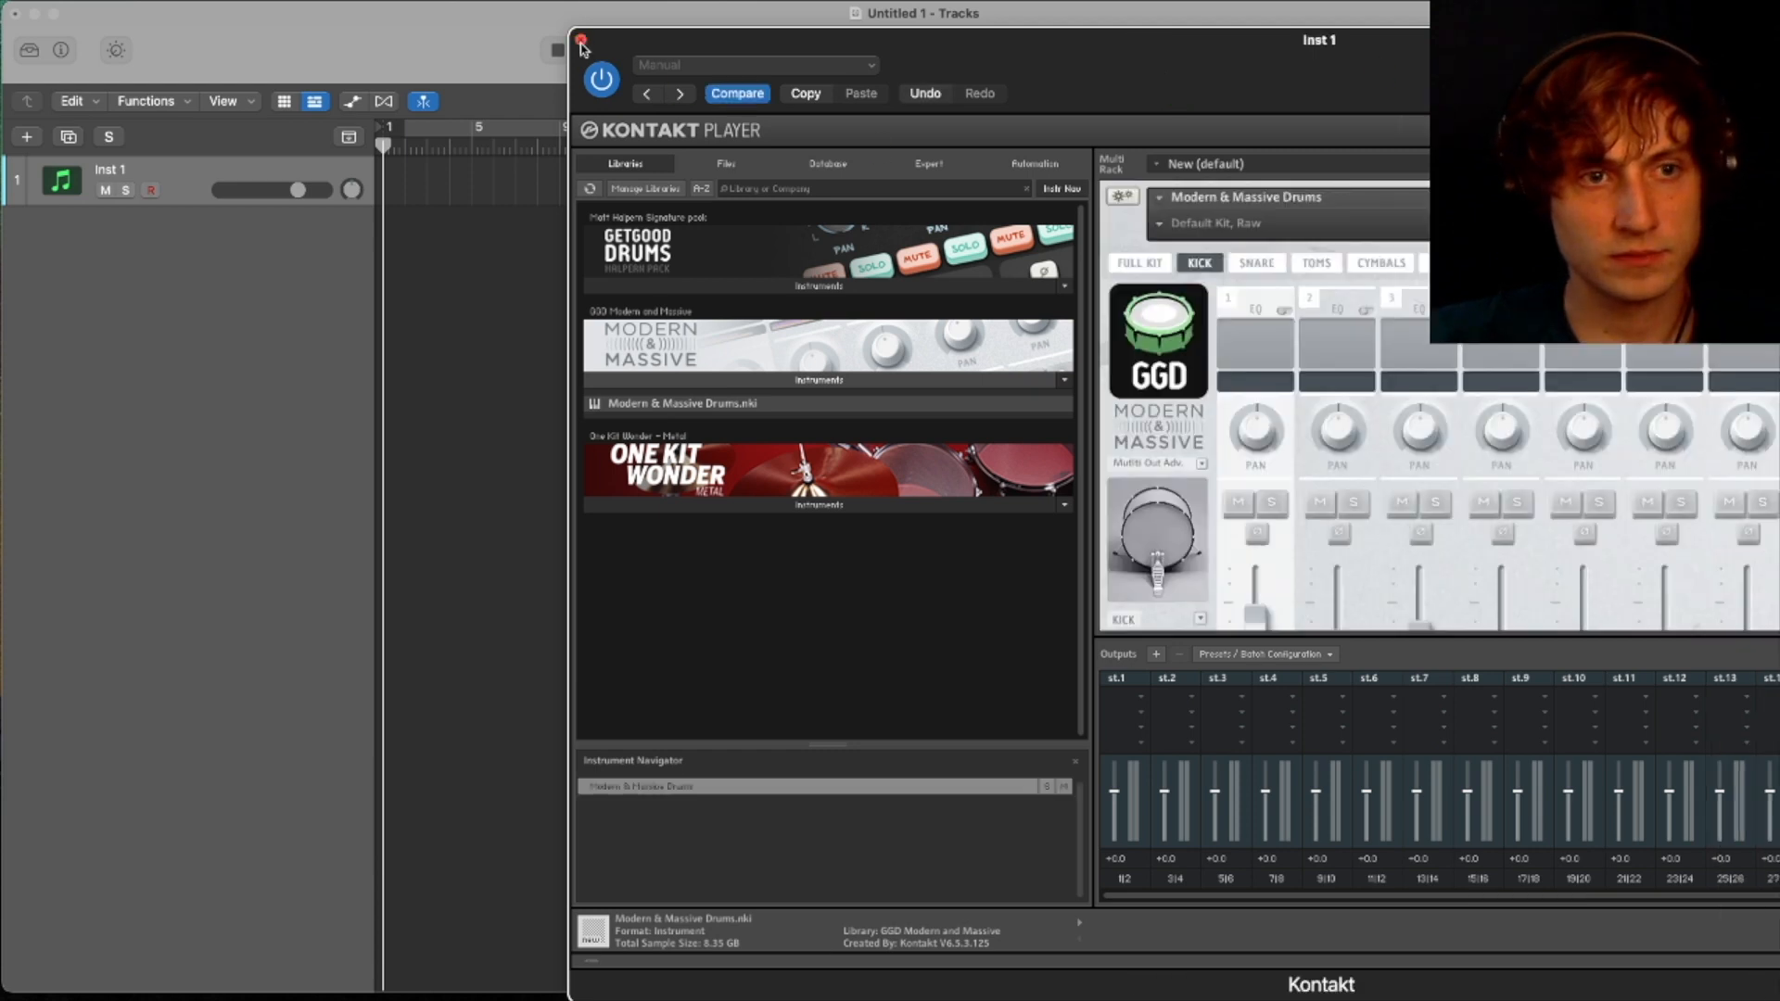
click(581, 41)
- Change the instrument track's icon to the outlined drum kit from the Drums category
click(70, 197)
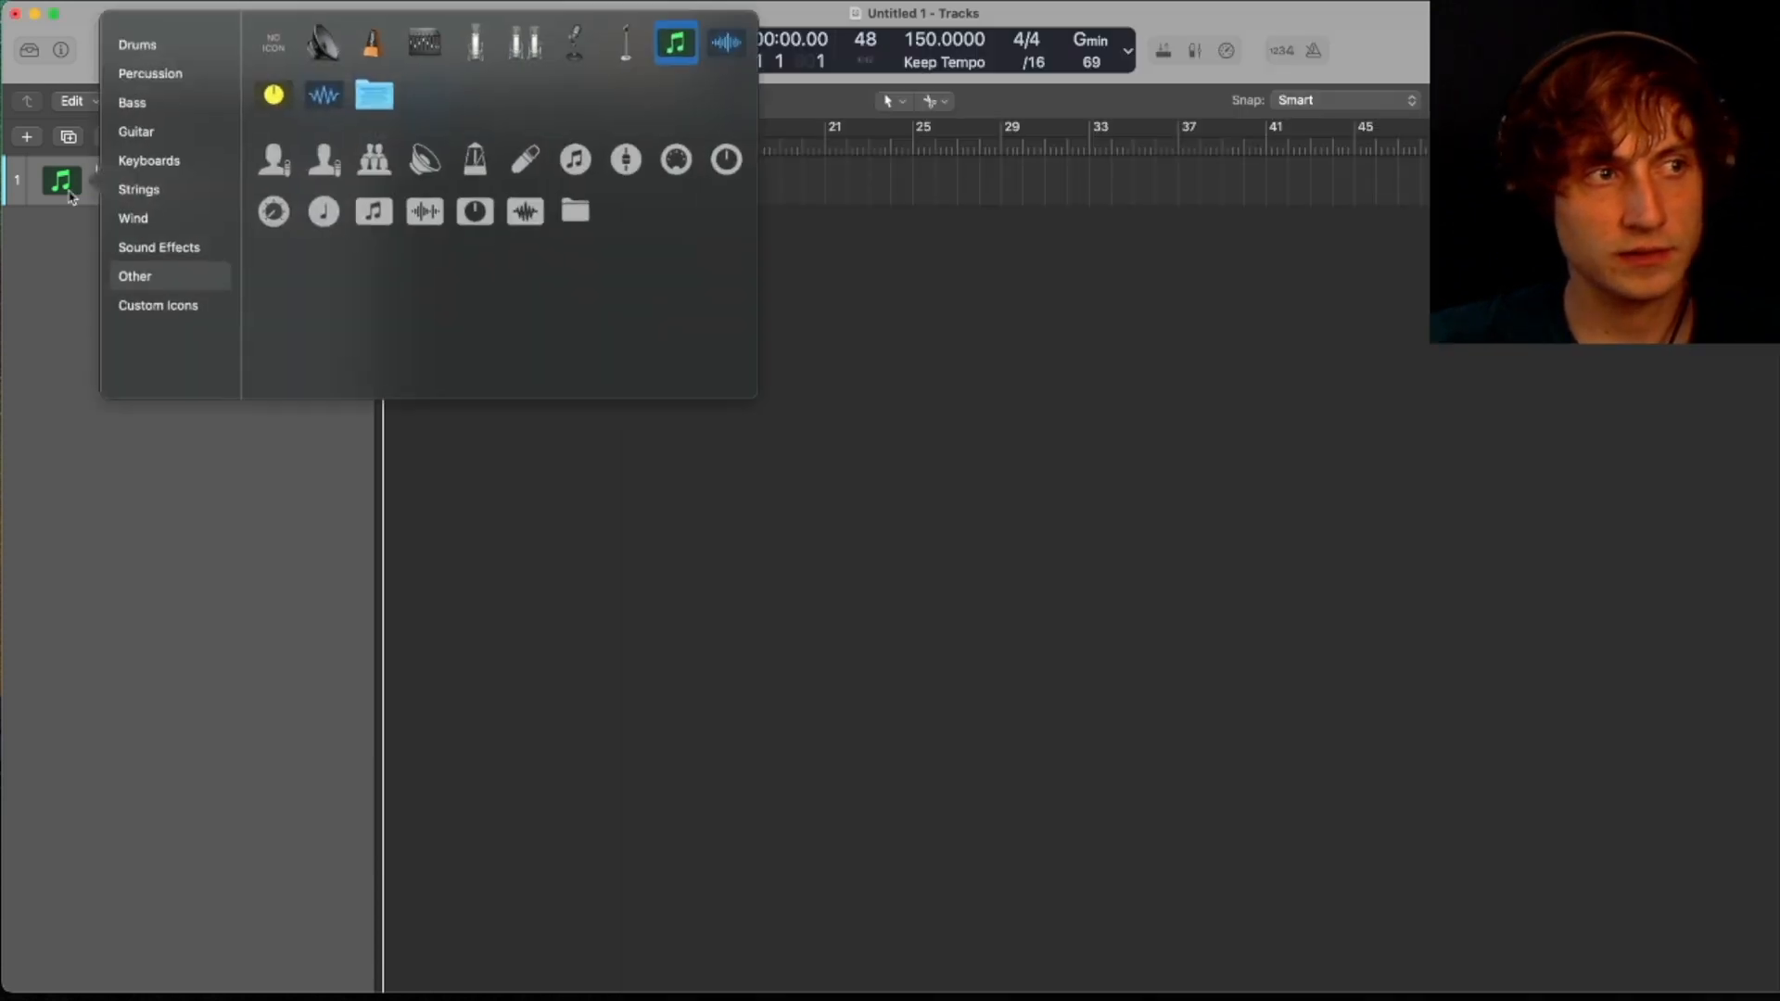
click(139, 47)
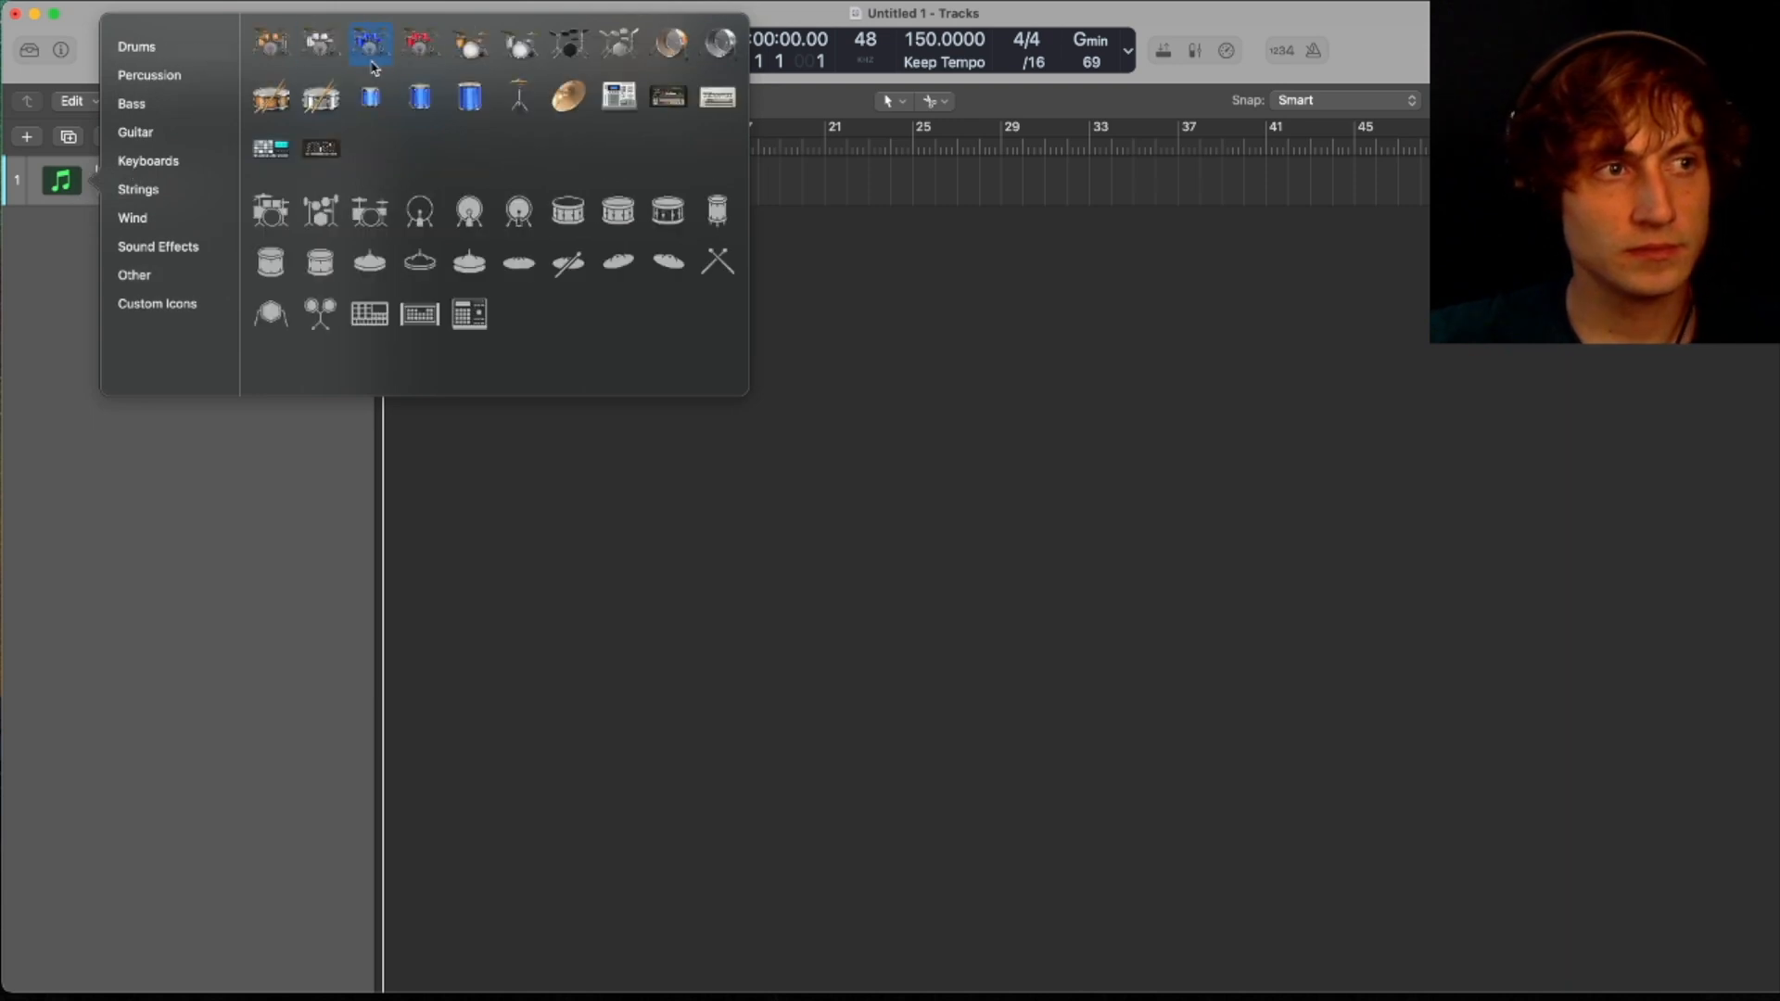
click(269, 210)
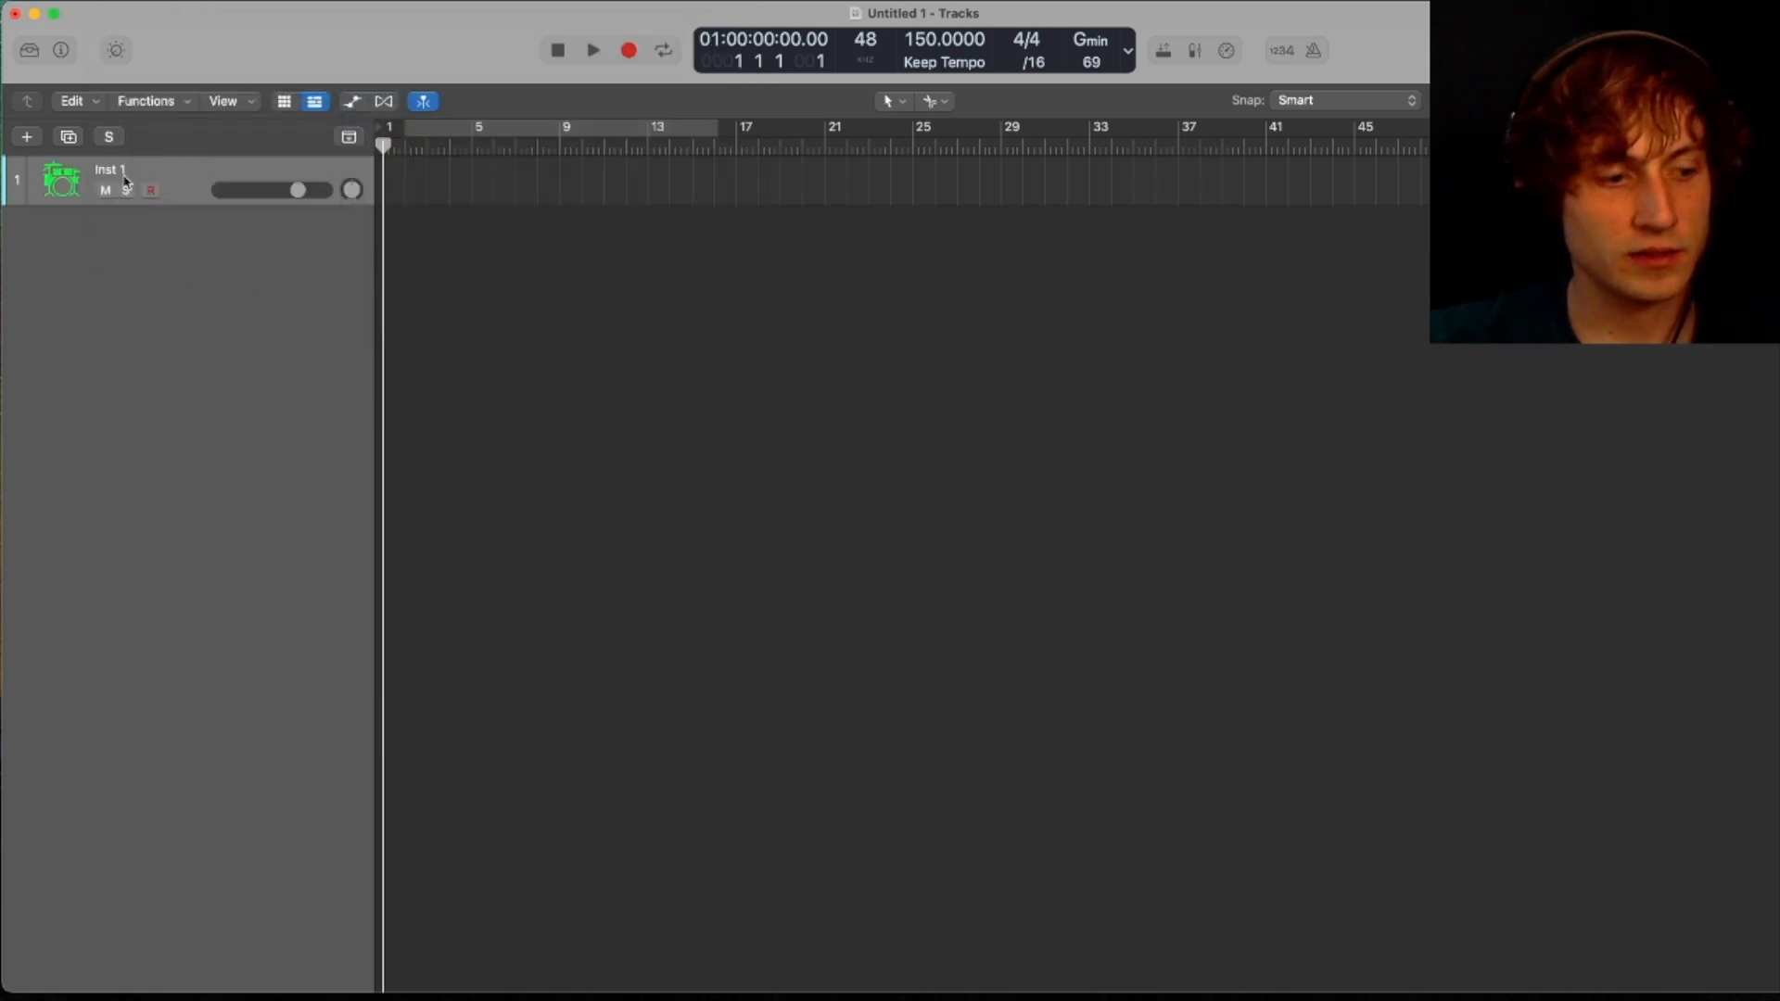
- Show the mixer and rename the instrument track as K Sum
key(x)
double_click(174, 173)
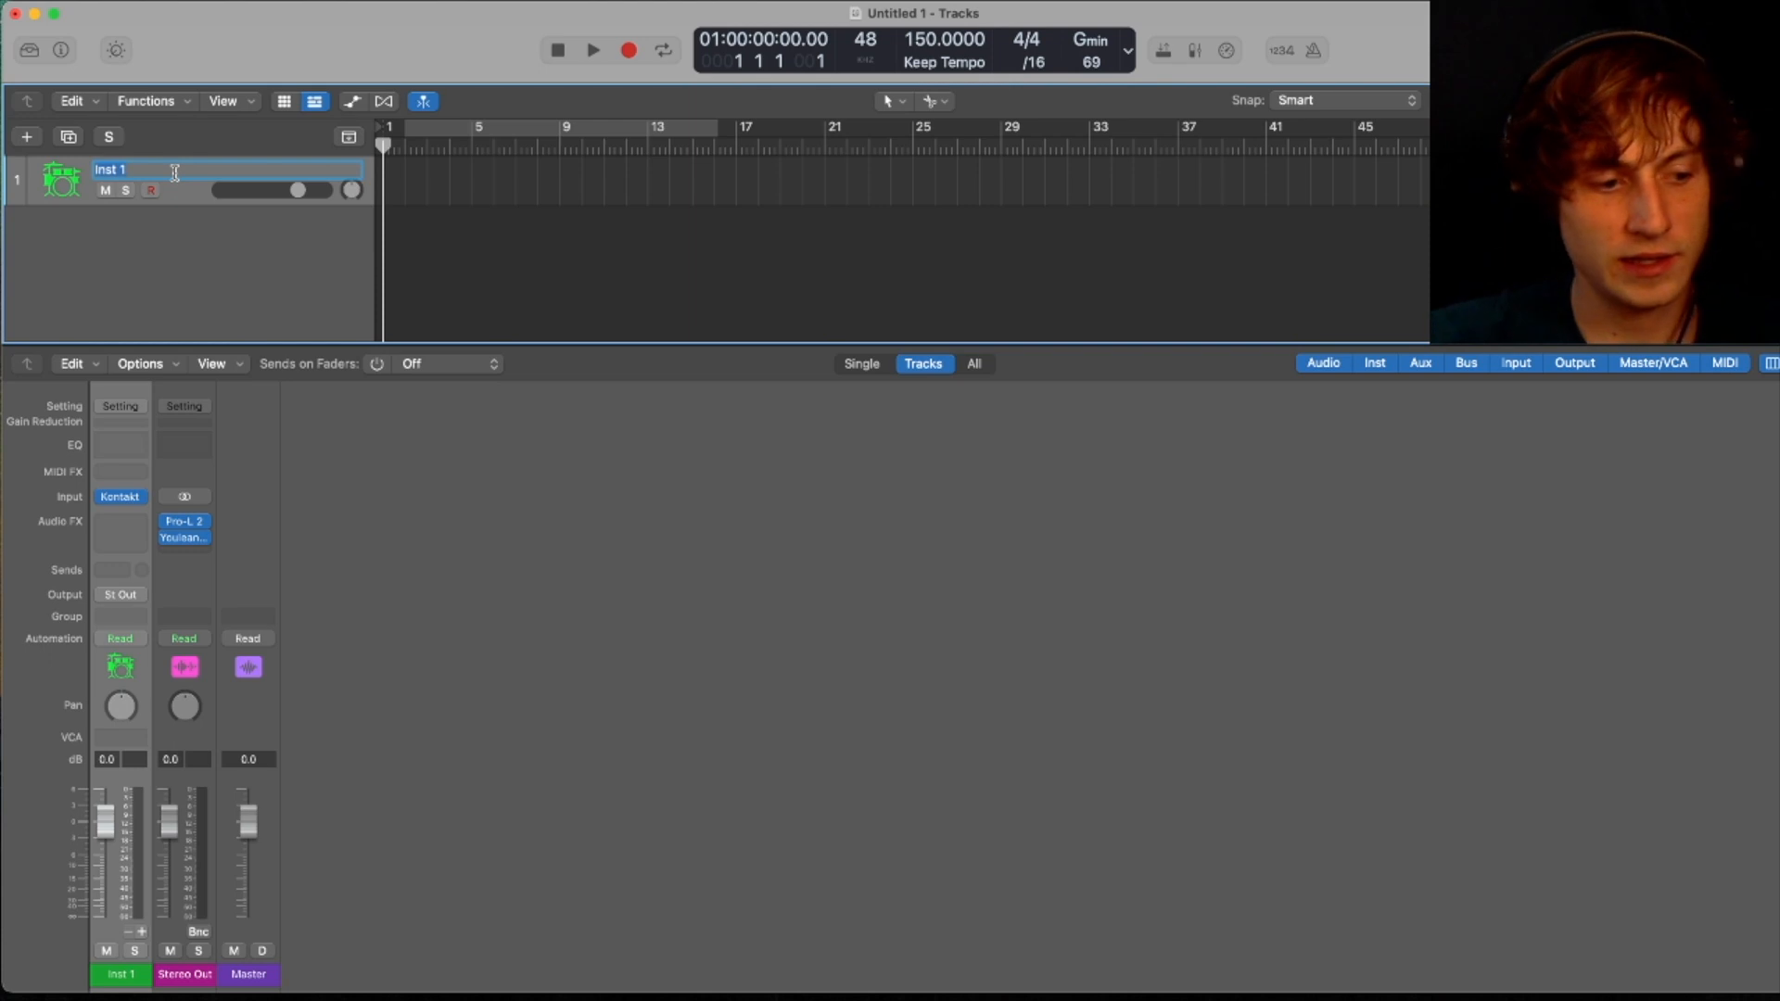
text(K Sum)
key(Return)
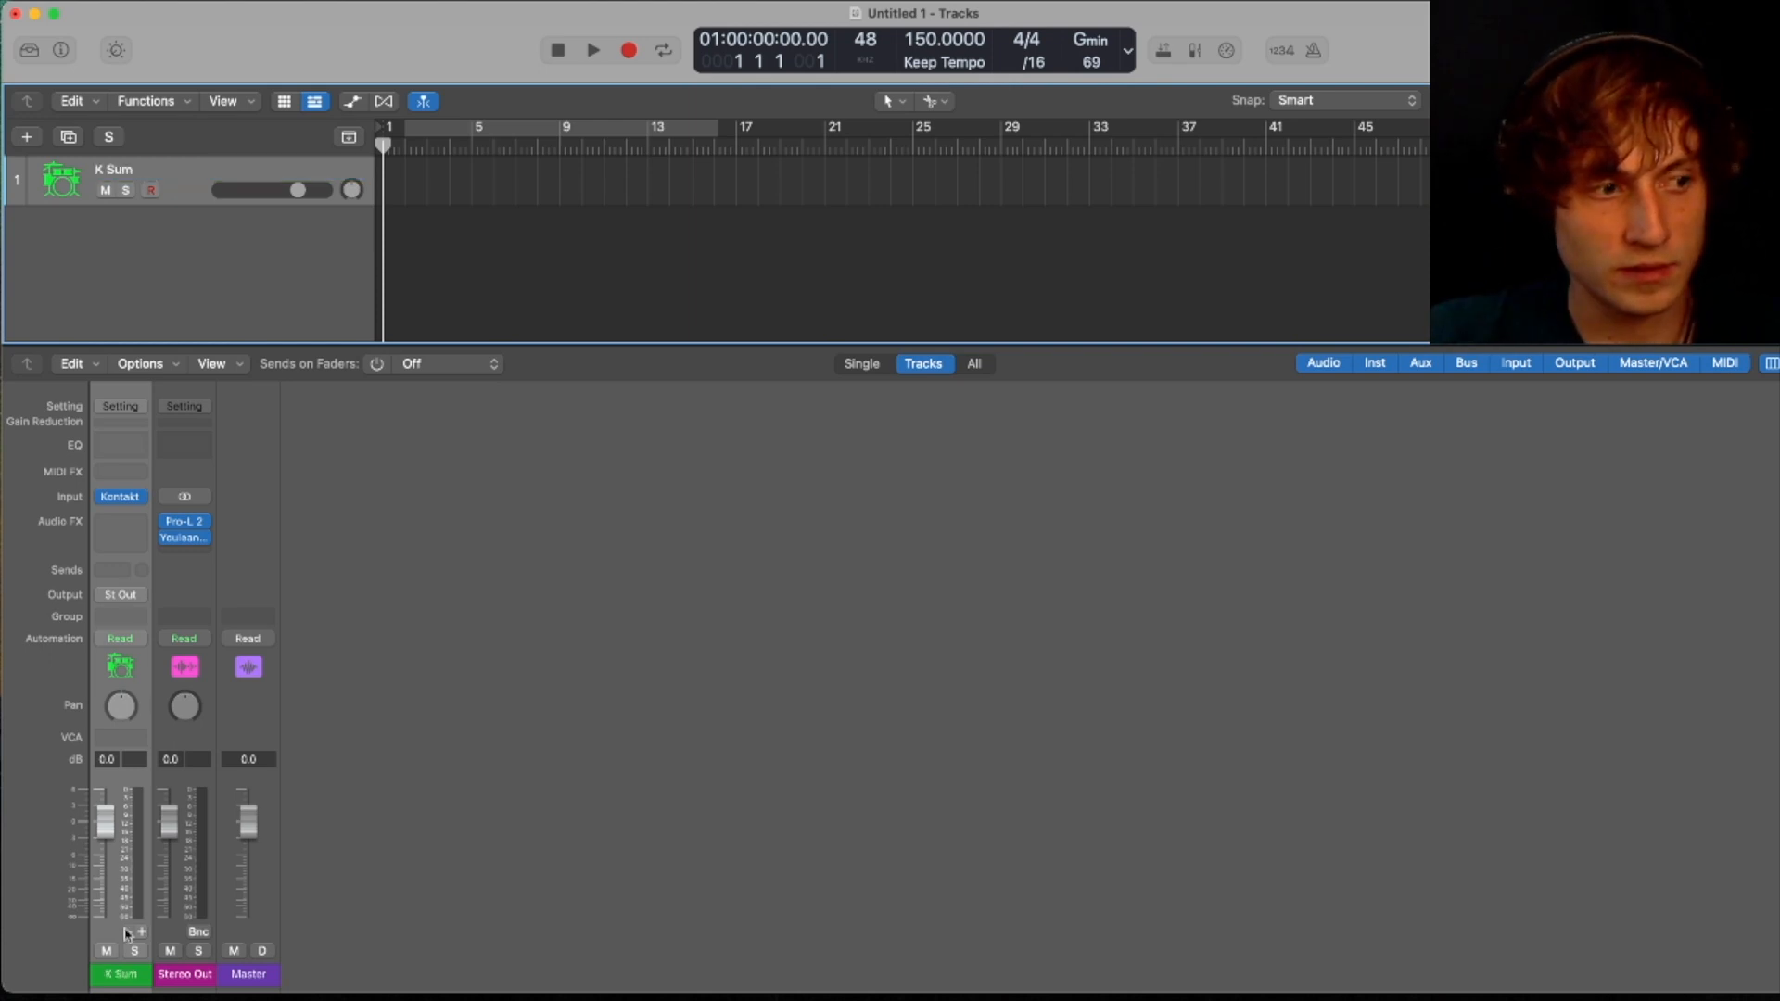
- Add 15 aux channel strips to the K Sum instrument, covering Kontakt outputs 3-4 through 31-32
scroll(140, 942, up, 1)
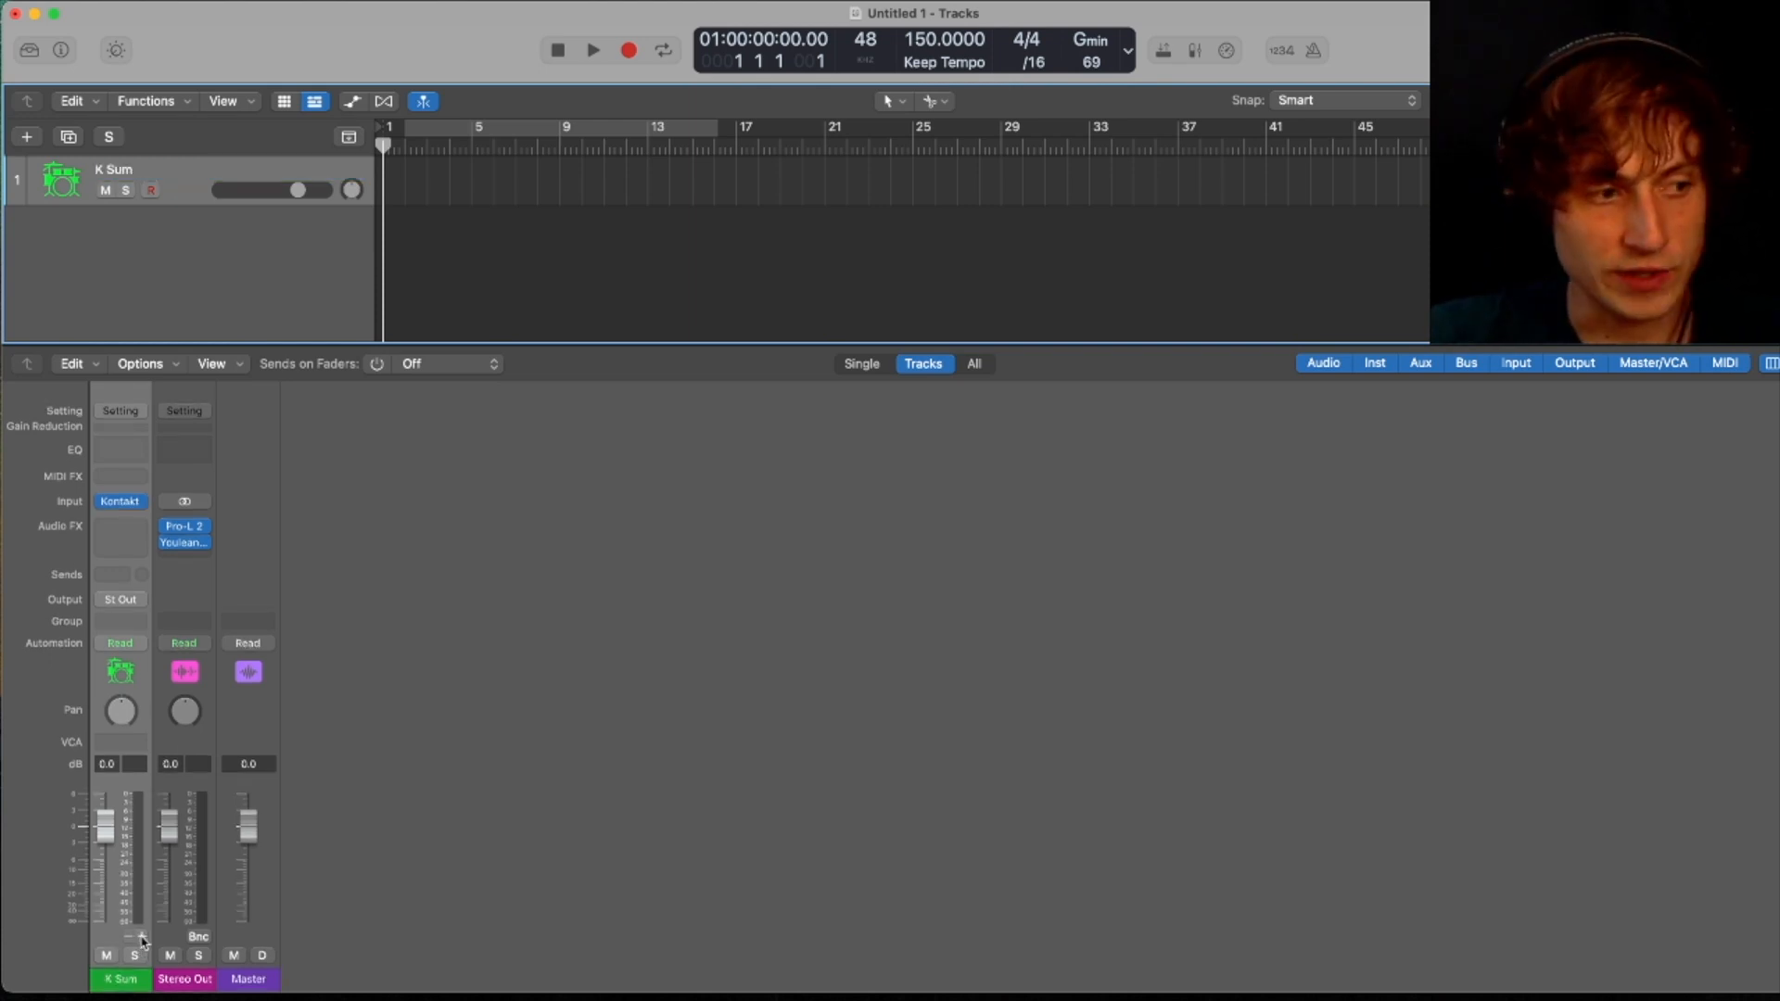
double_click(142, 937)
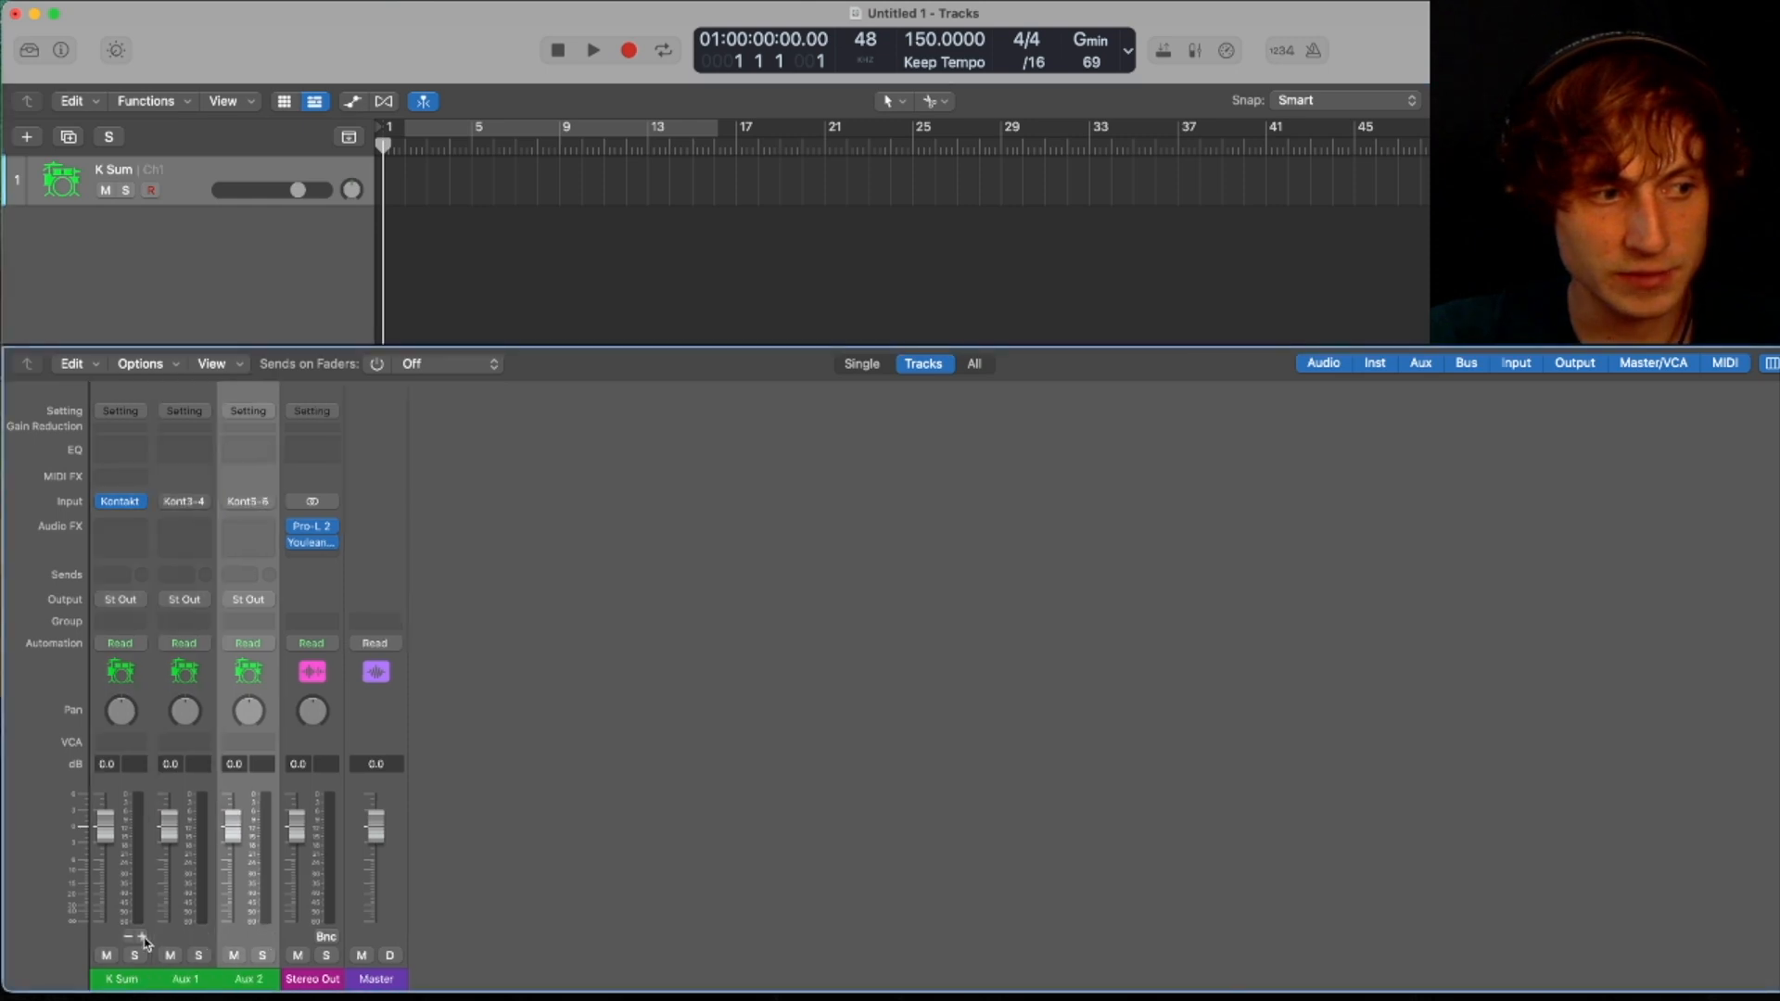
triple_click(142, 937)
double_click(142, 938)
triple_click(142, 938)
triple_click(142, 937)
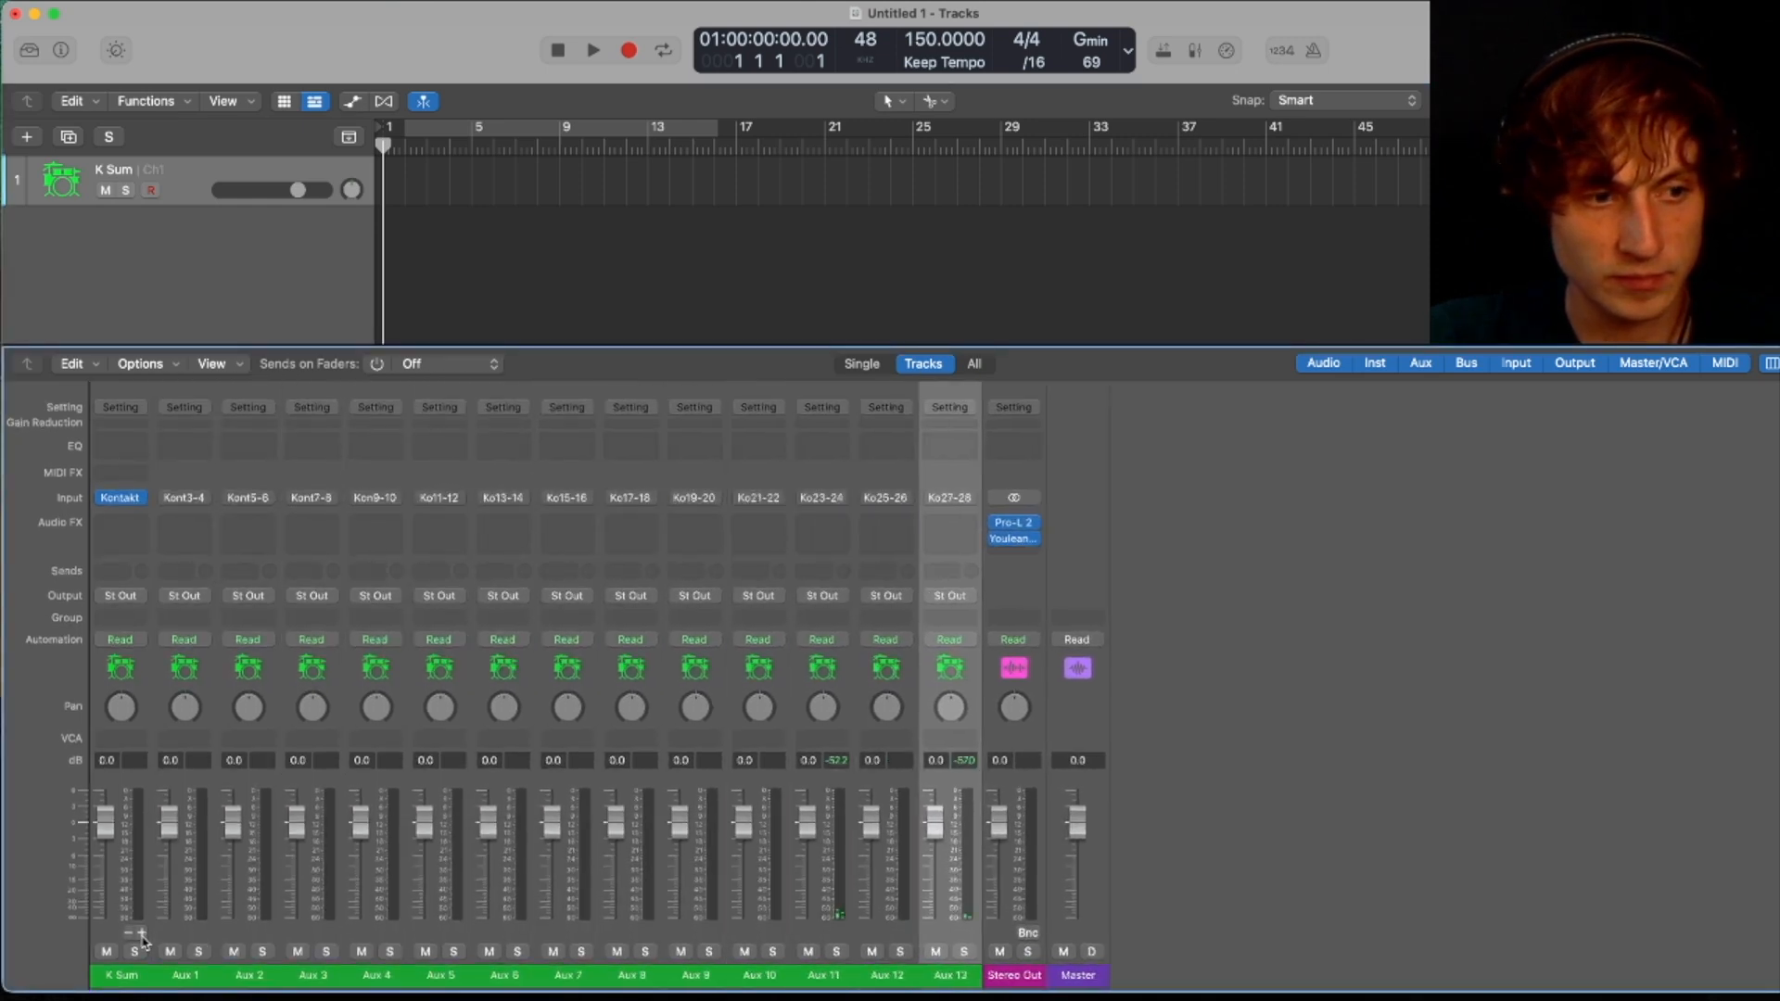
double_click(142, 938)
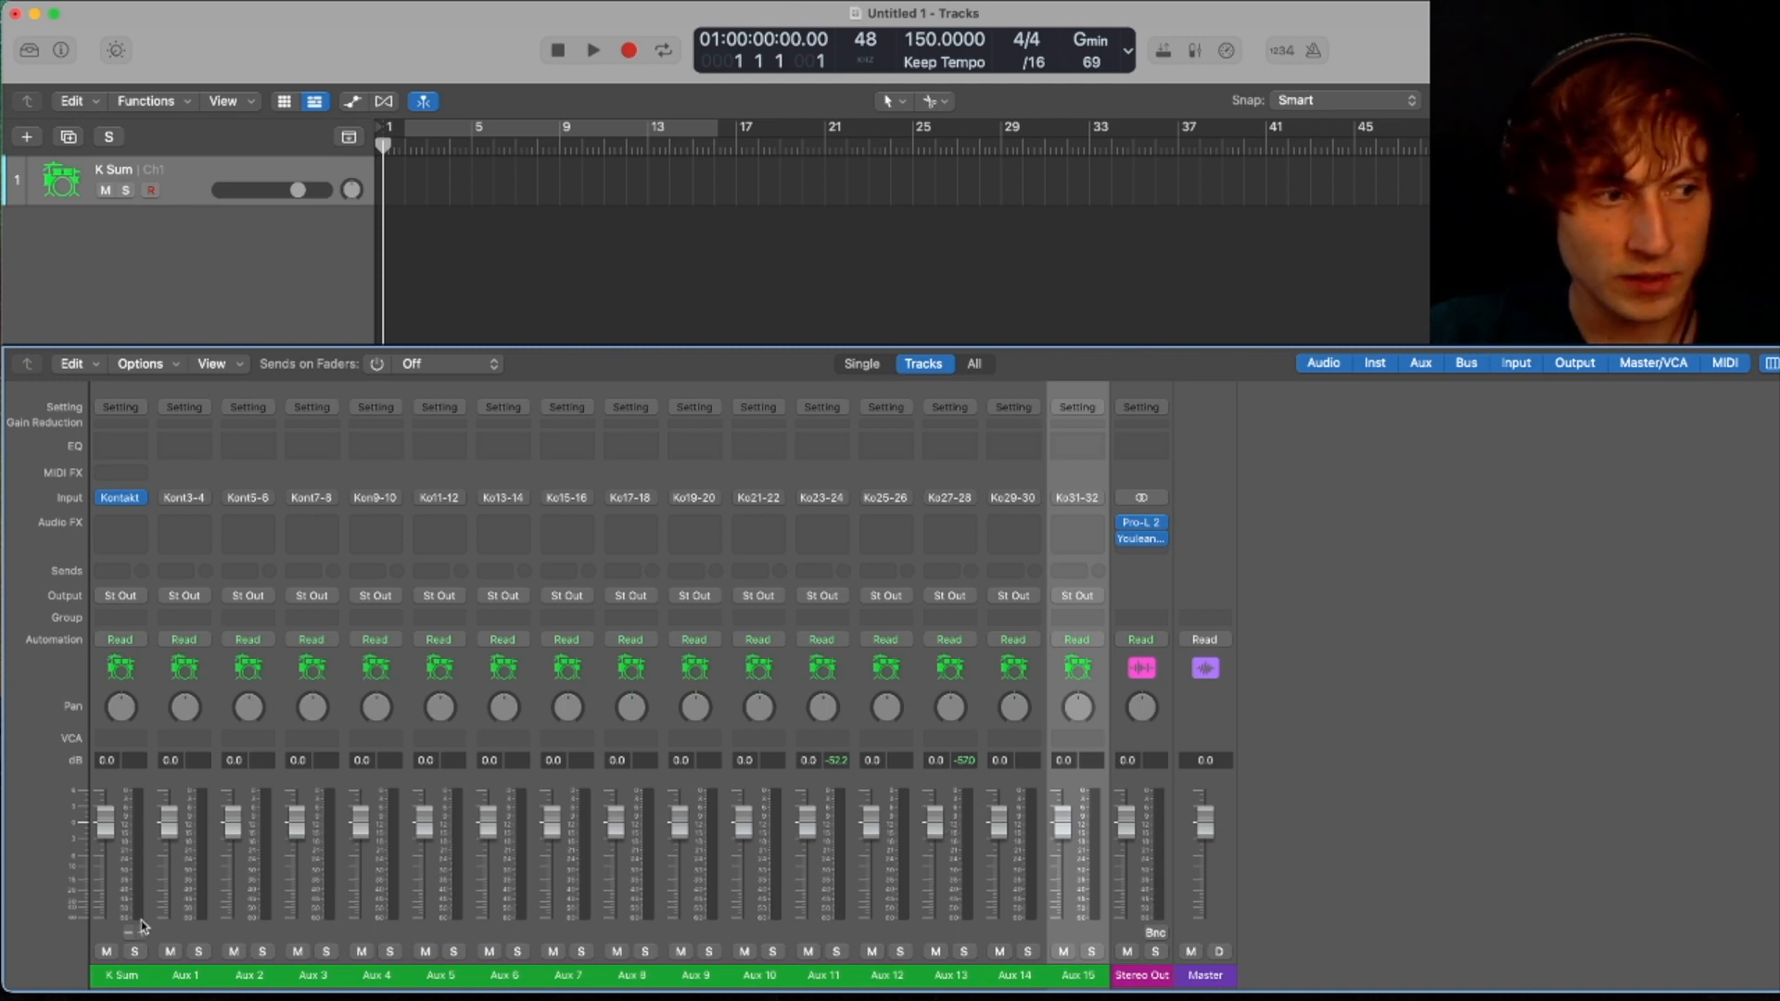
- Color all Kontakt channel strips, from K Sum through Aux 15, dark teal
click(112, 932)
shift+click(1089, 939)
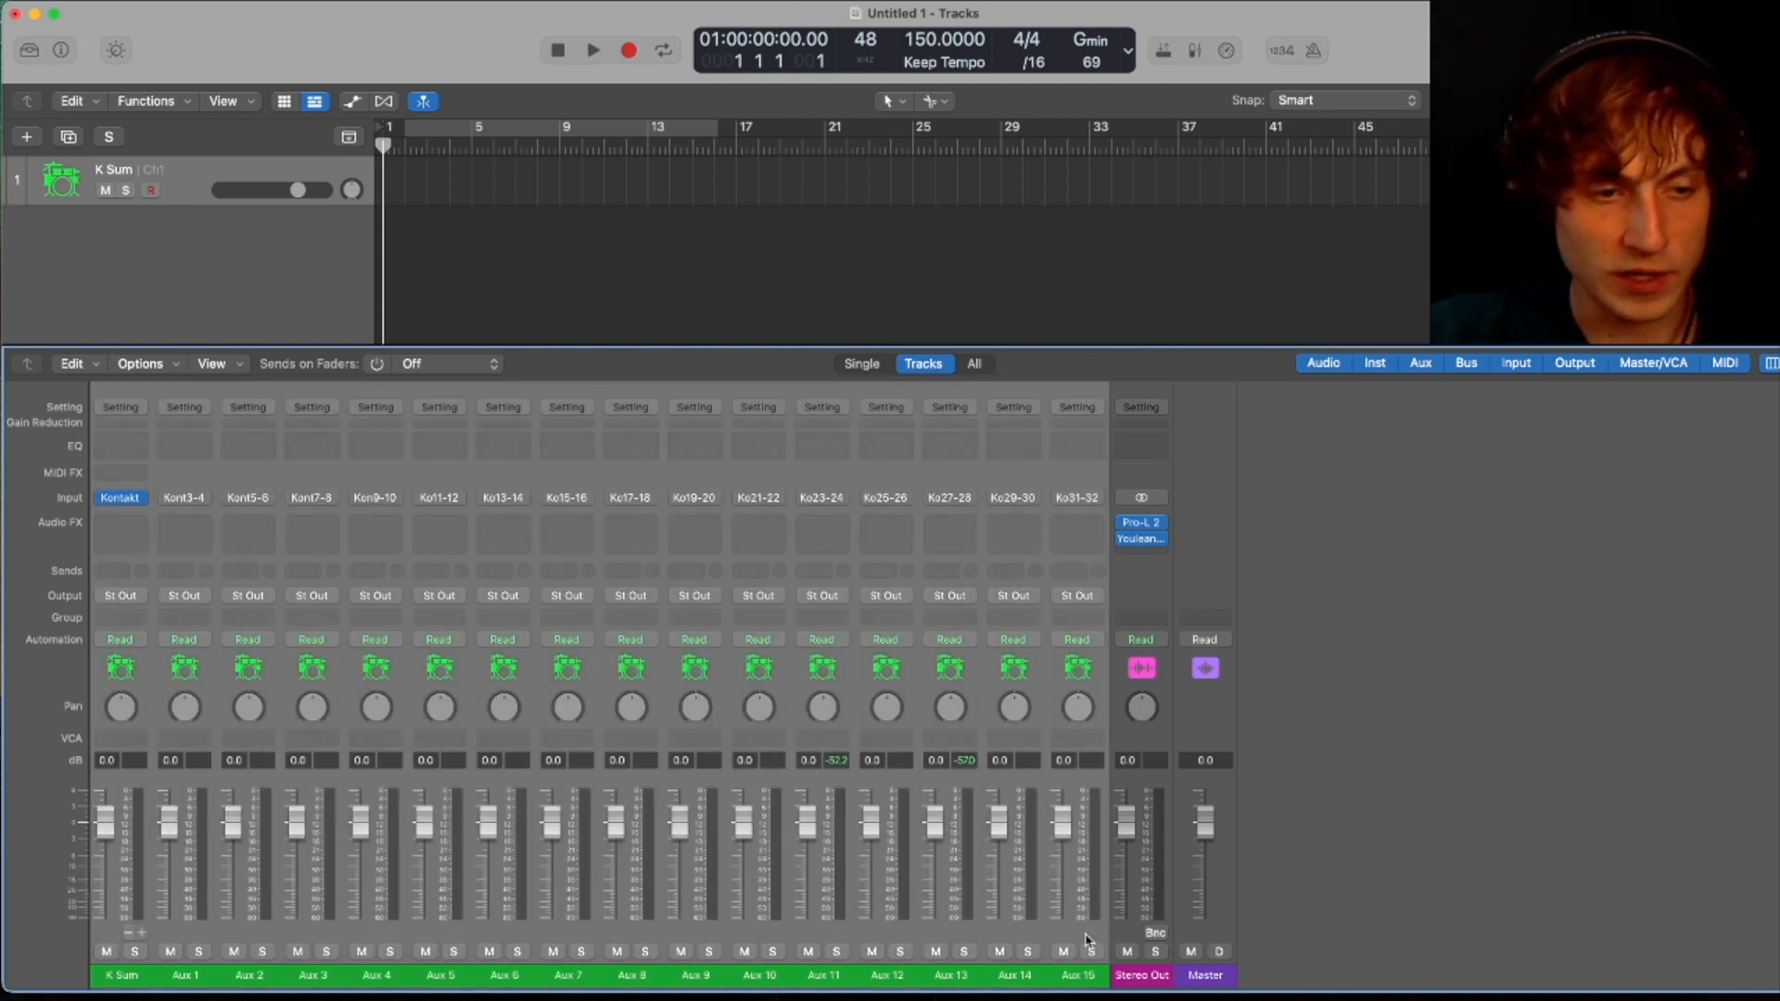
right_click(1089, 939)
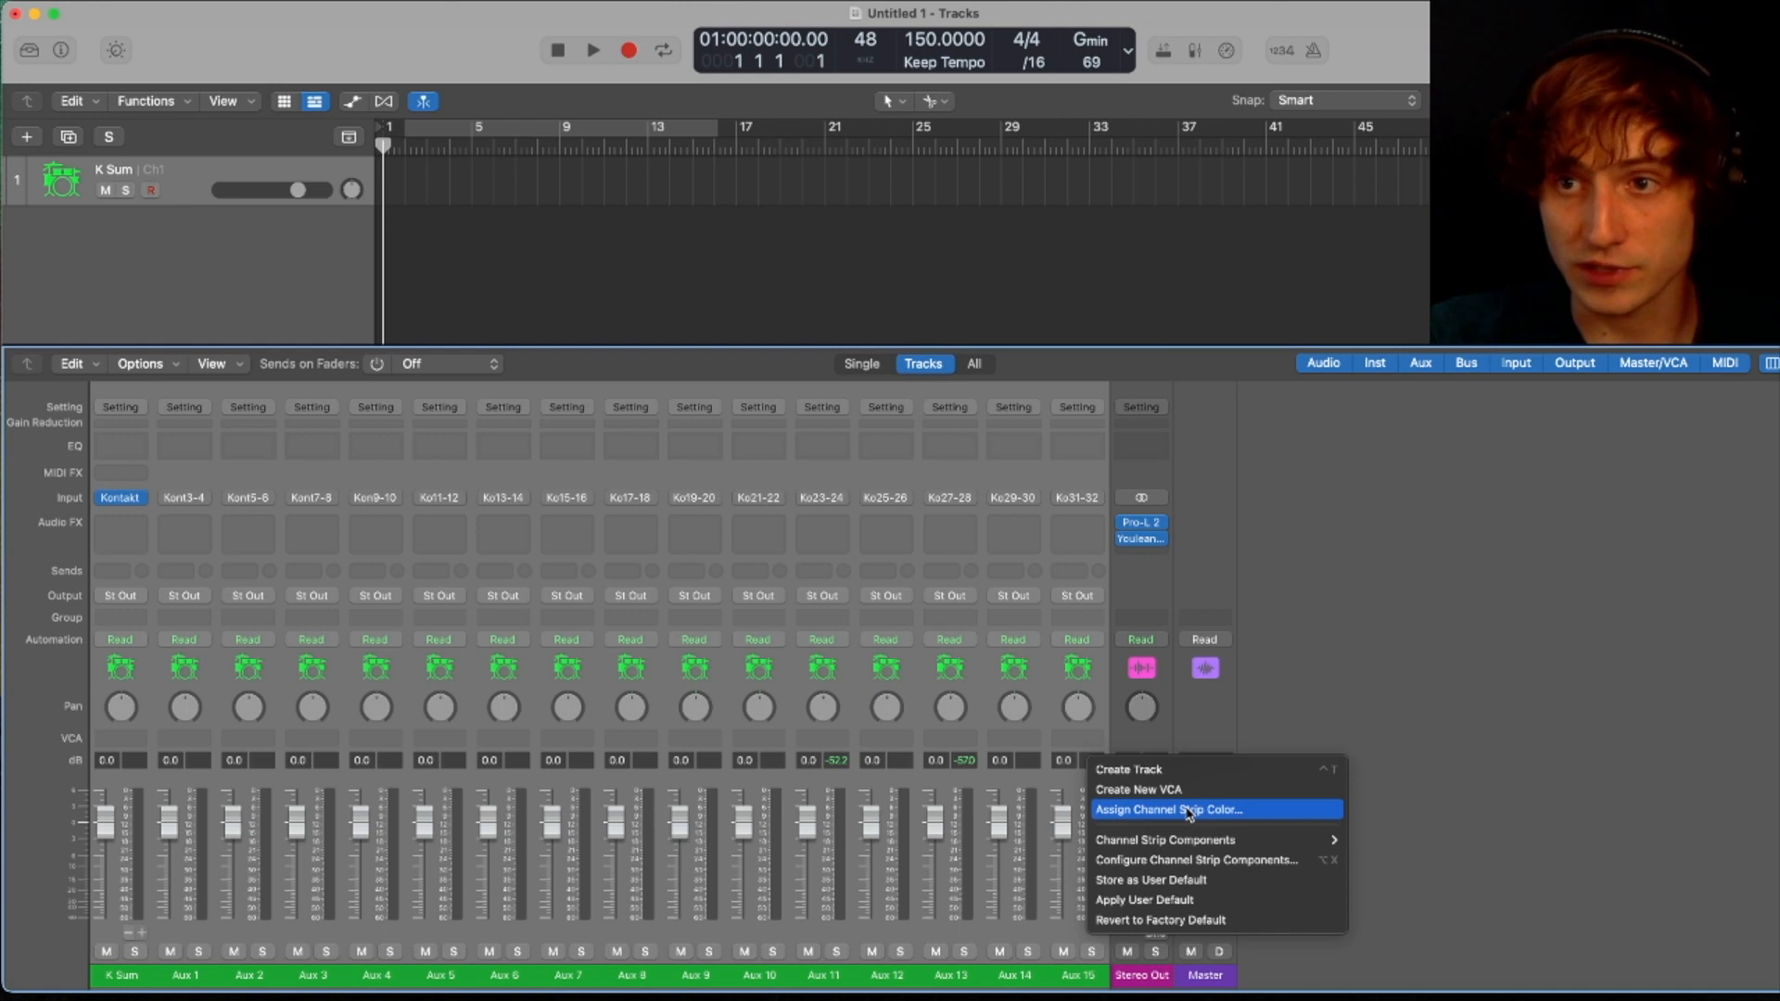
click(1191, 811)
drag(554, 527, 457, 414)
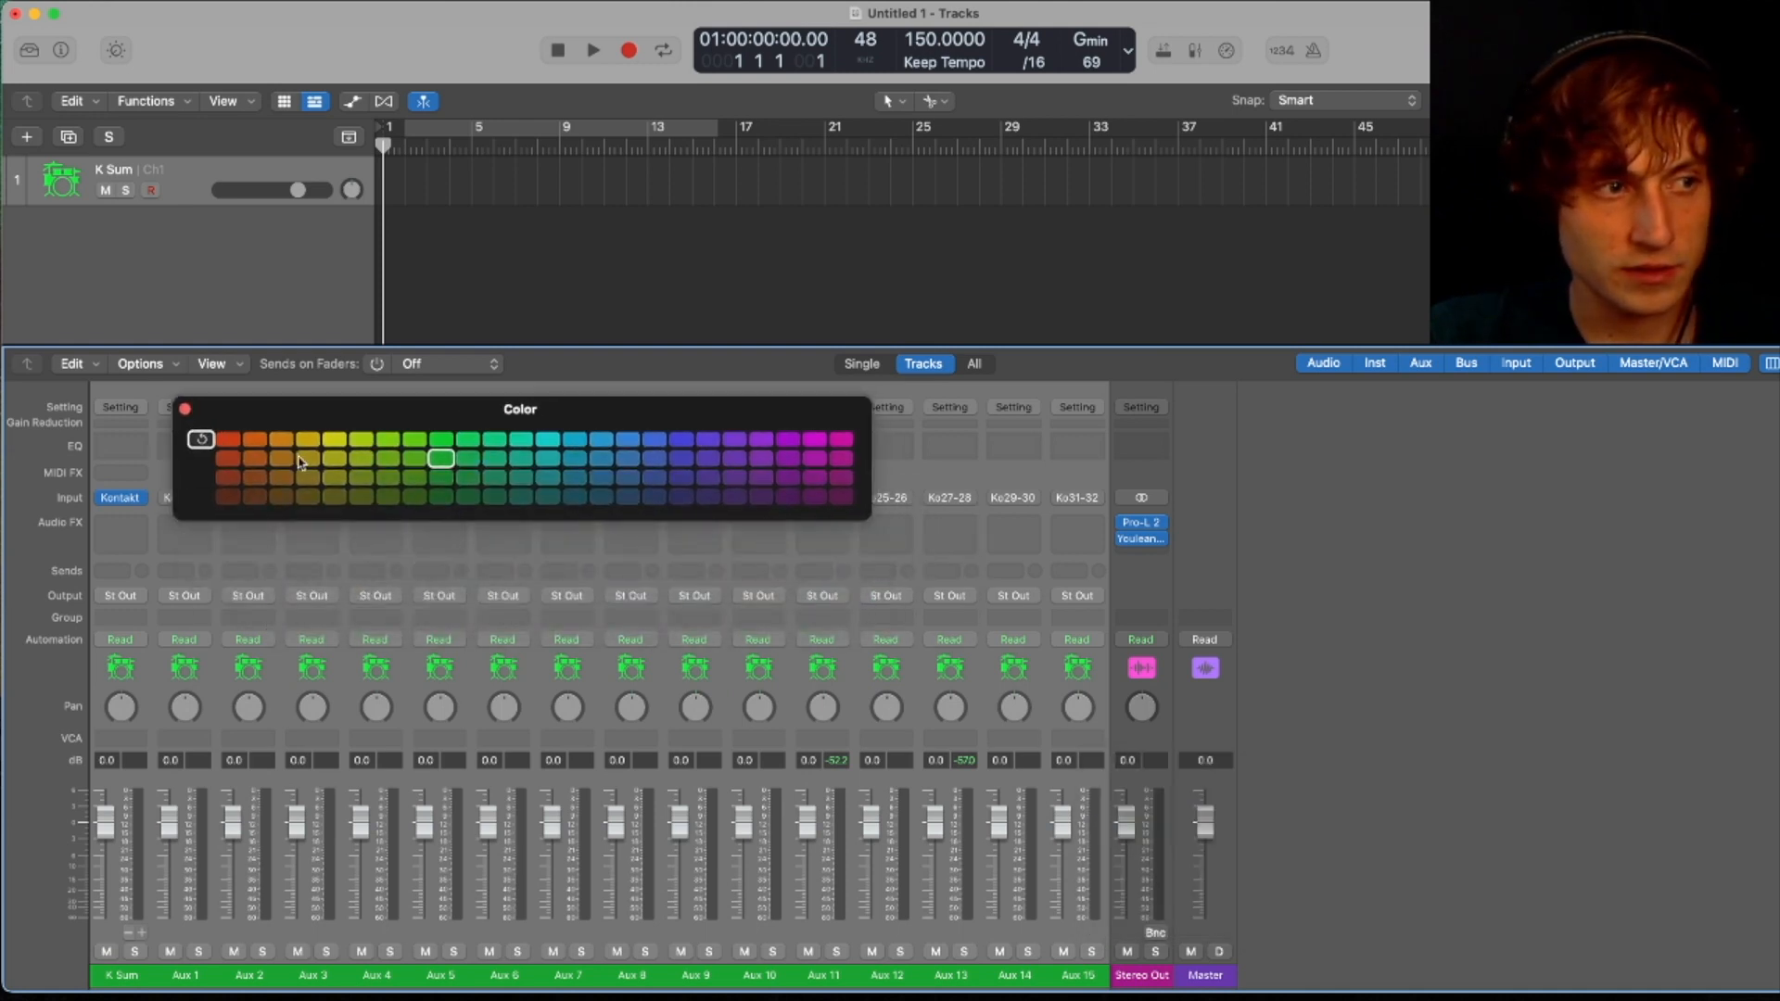
click(574, 498)
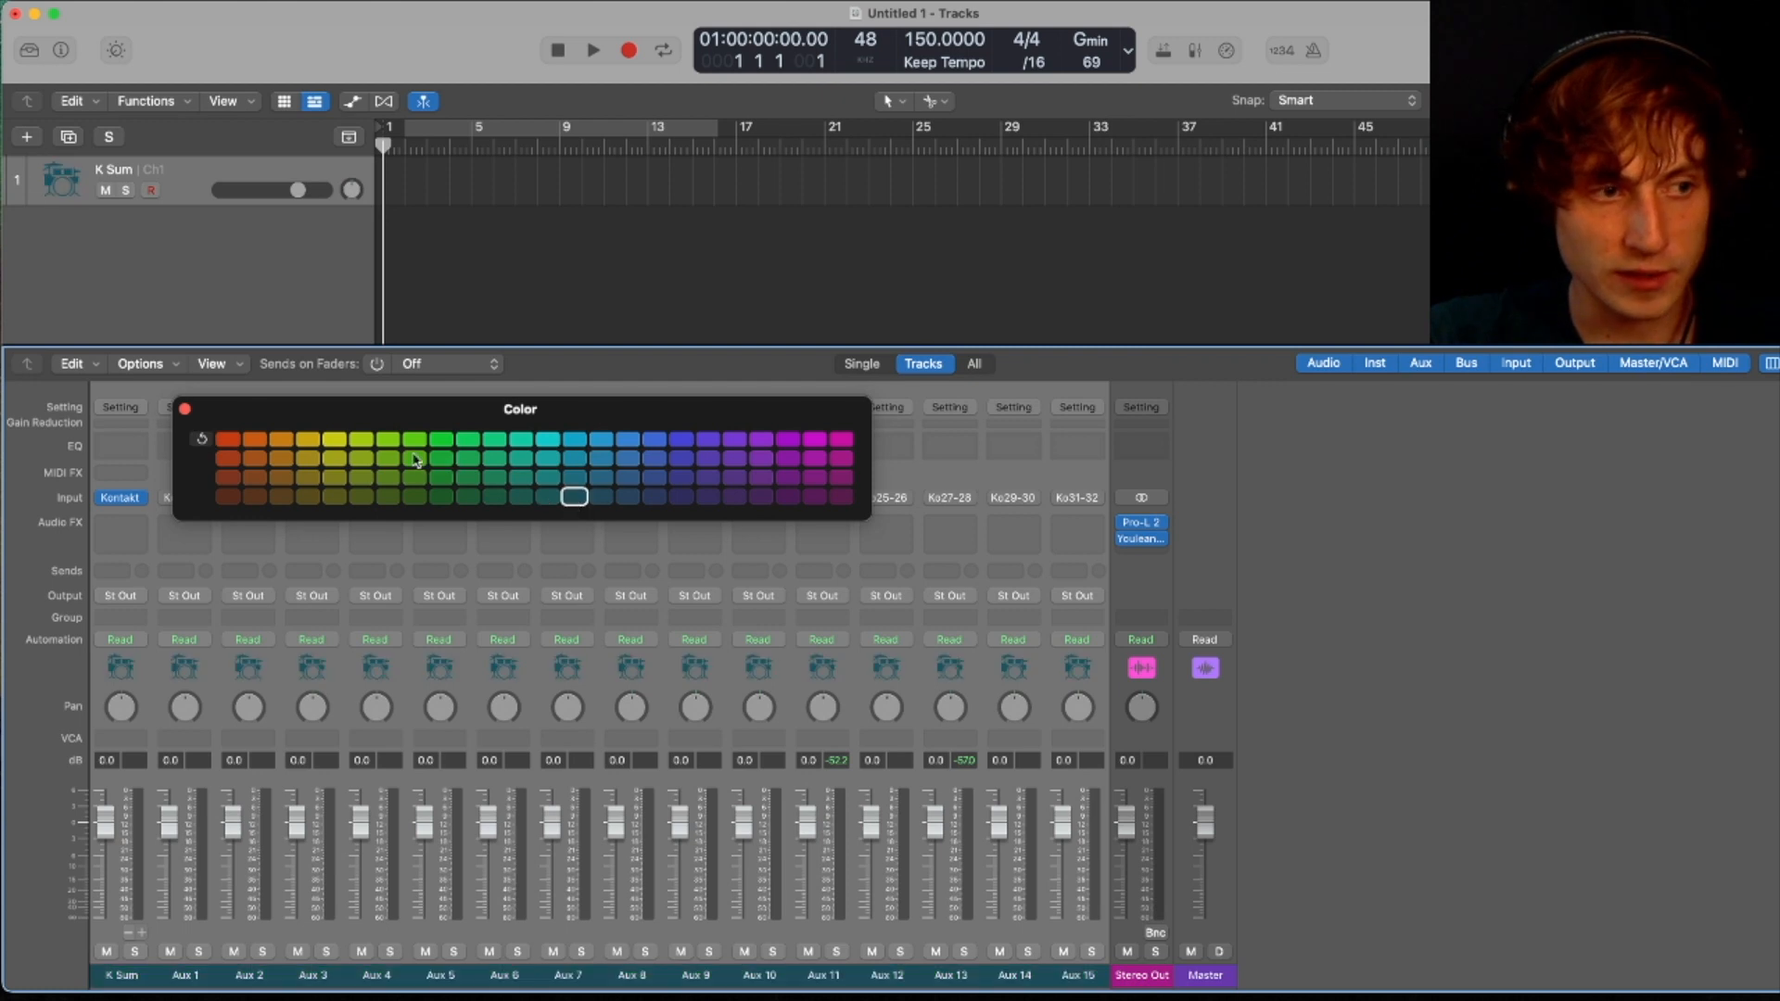
click(187, 409)
- Rename the first three aux channel strips as K Sub, Sn T and Sn B
click(176, 941)
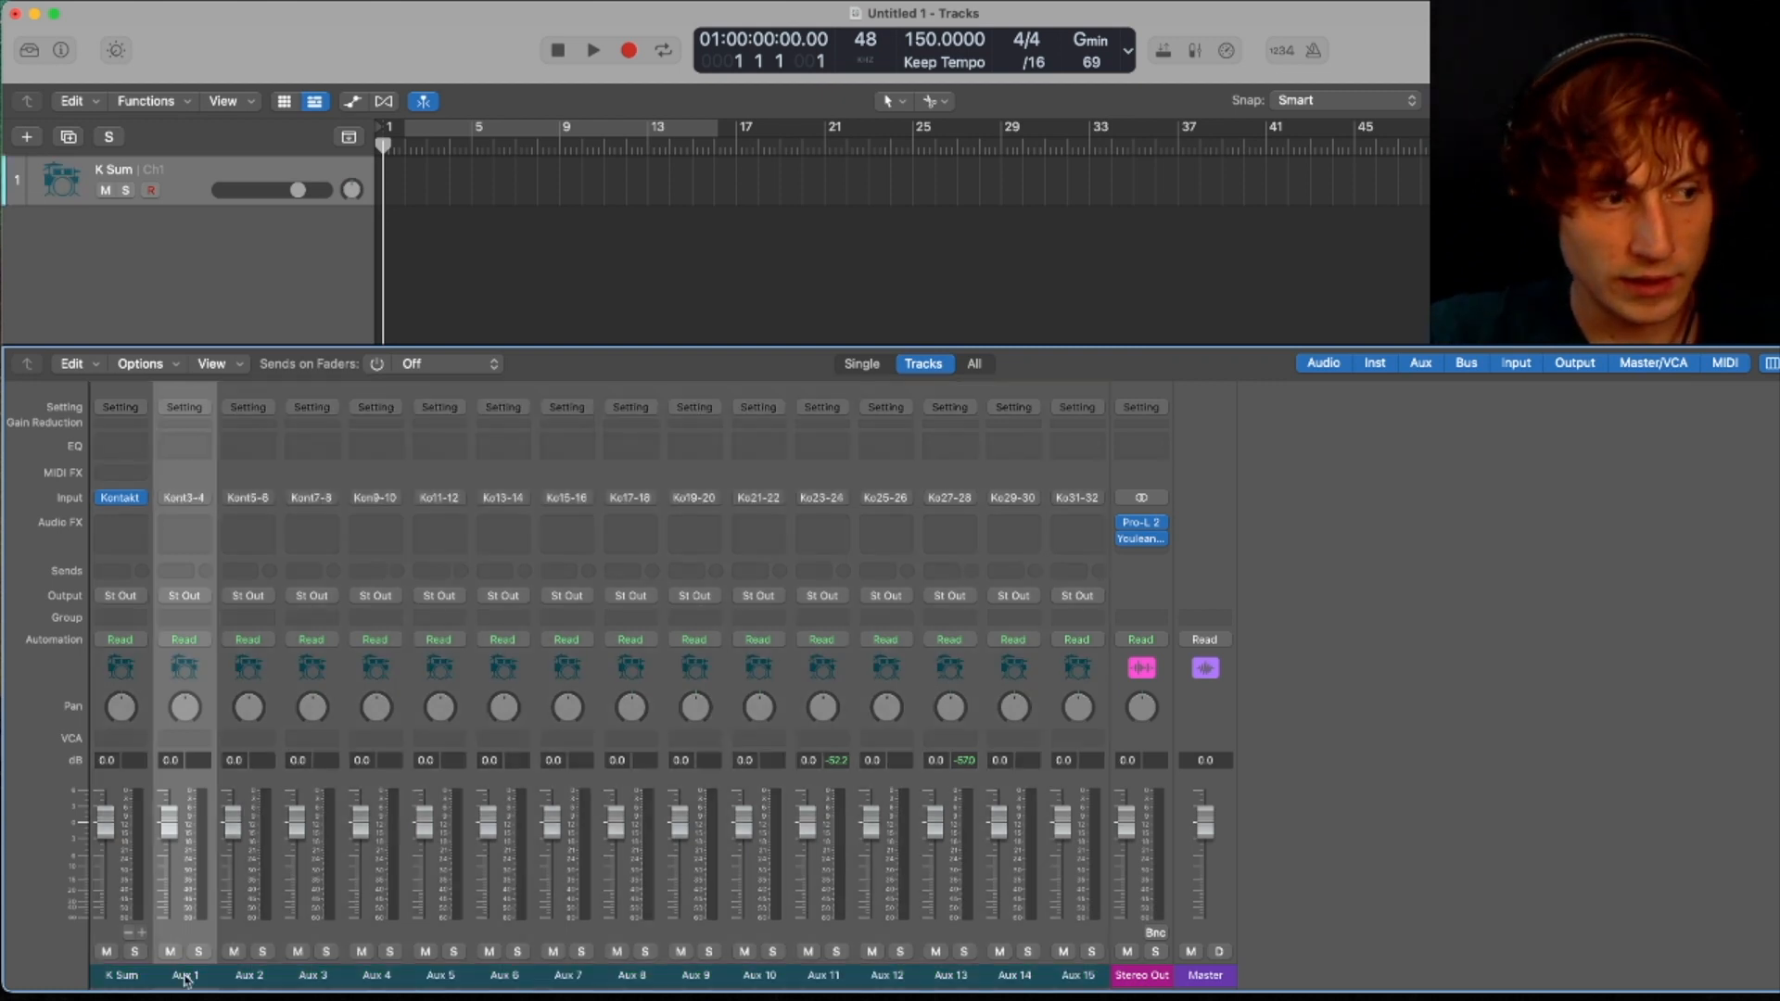
double_click(186, 975)
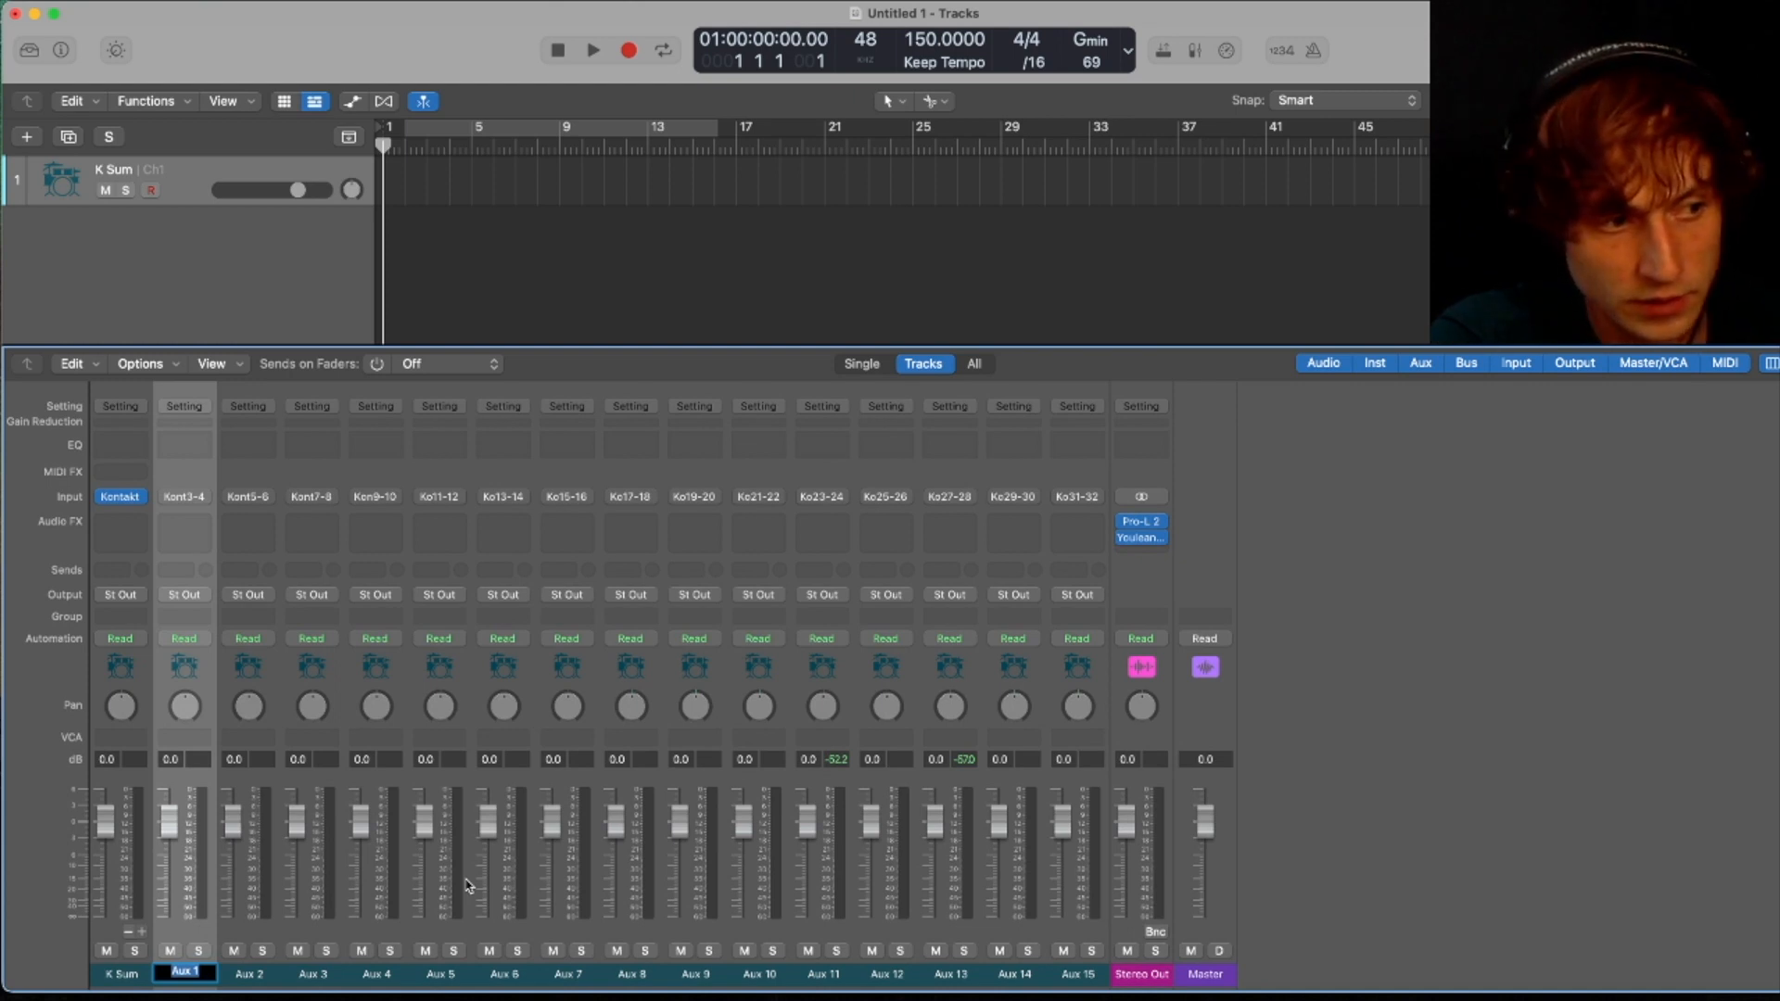
text(K Sub)
key(Tab)
text(Sn T)
key(Tab)
text(Sn B)
key(Return)
- Rename the aux channels from Aux 4 through Aux 13 as T1, T2, T3, Hat, Ride, OH L, OH S, Rm Mono, Rm Close and Rm Far
double_click(377, 975)
text(T1)
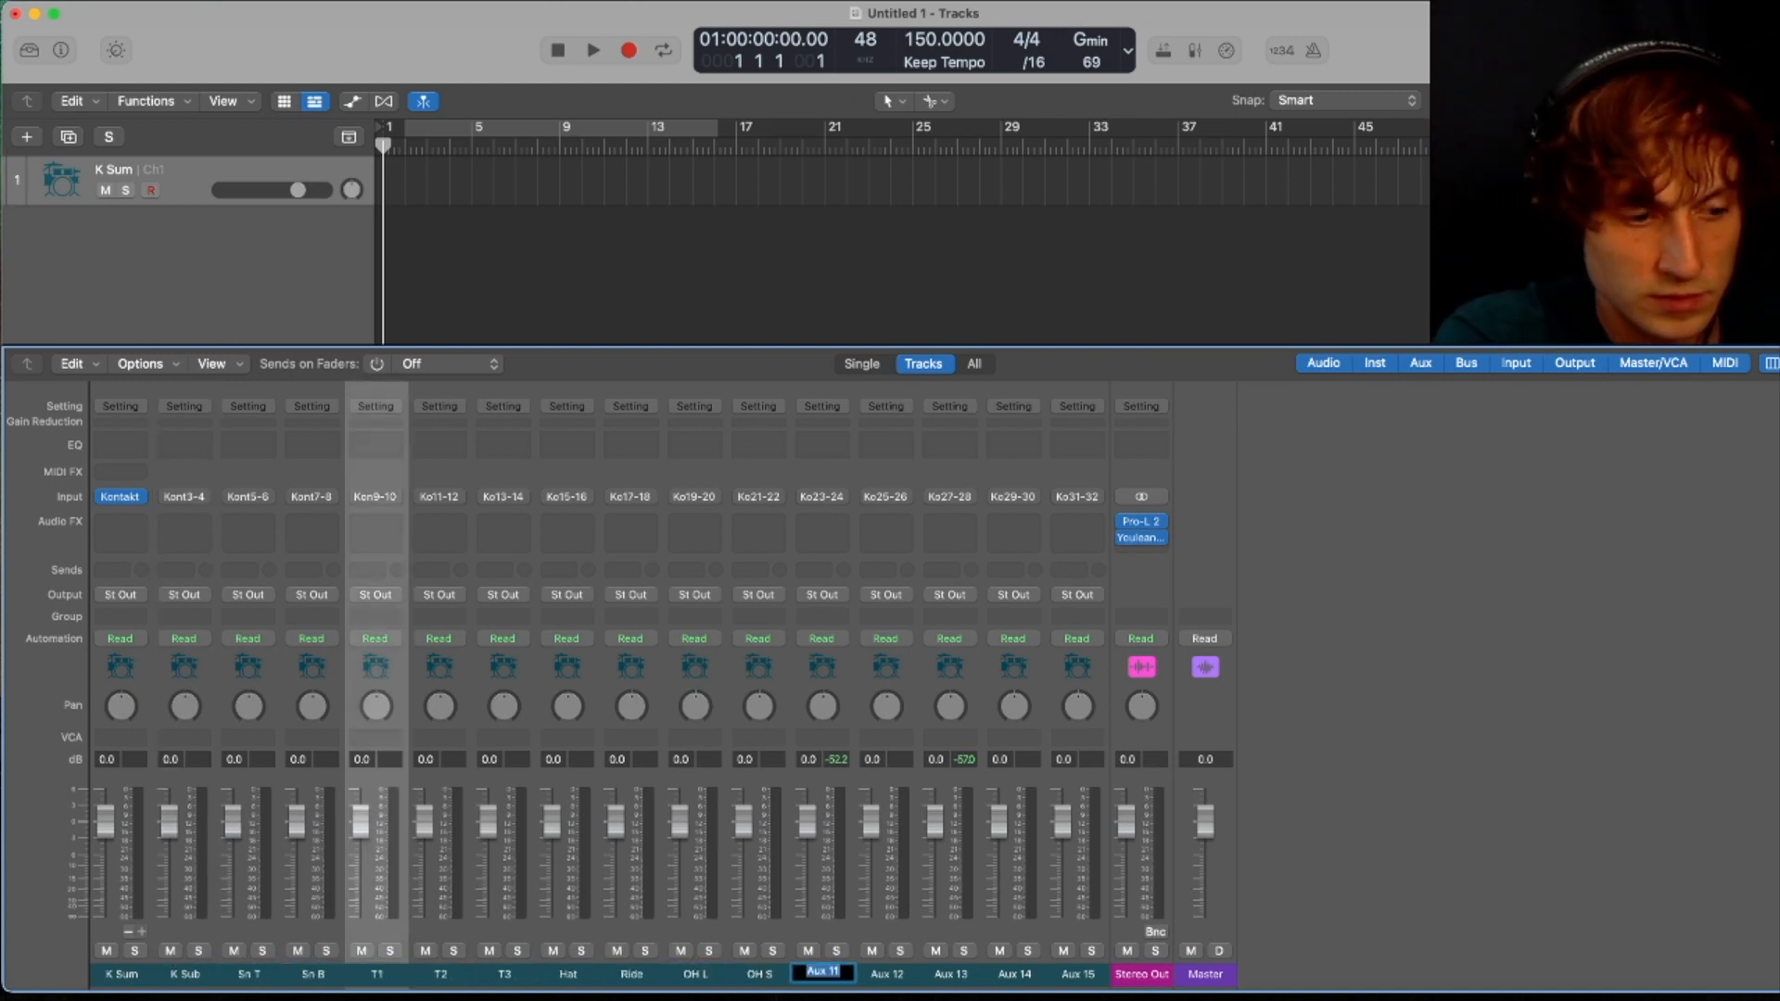
key(Return)
- Remove the two unused Kontakt aux channel strips, Aux 15 and Aux 14
click(112, 938)
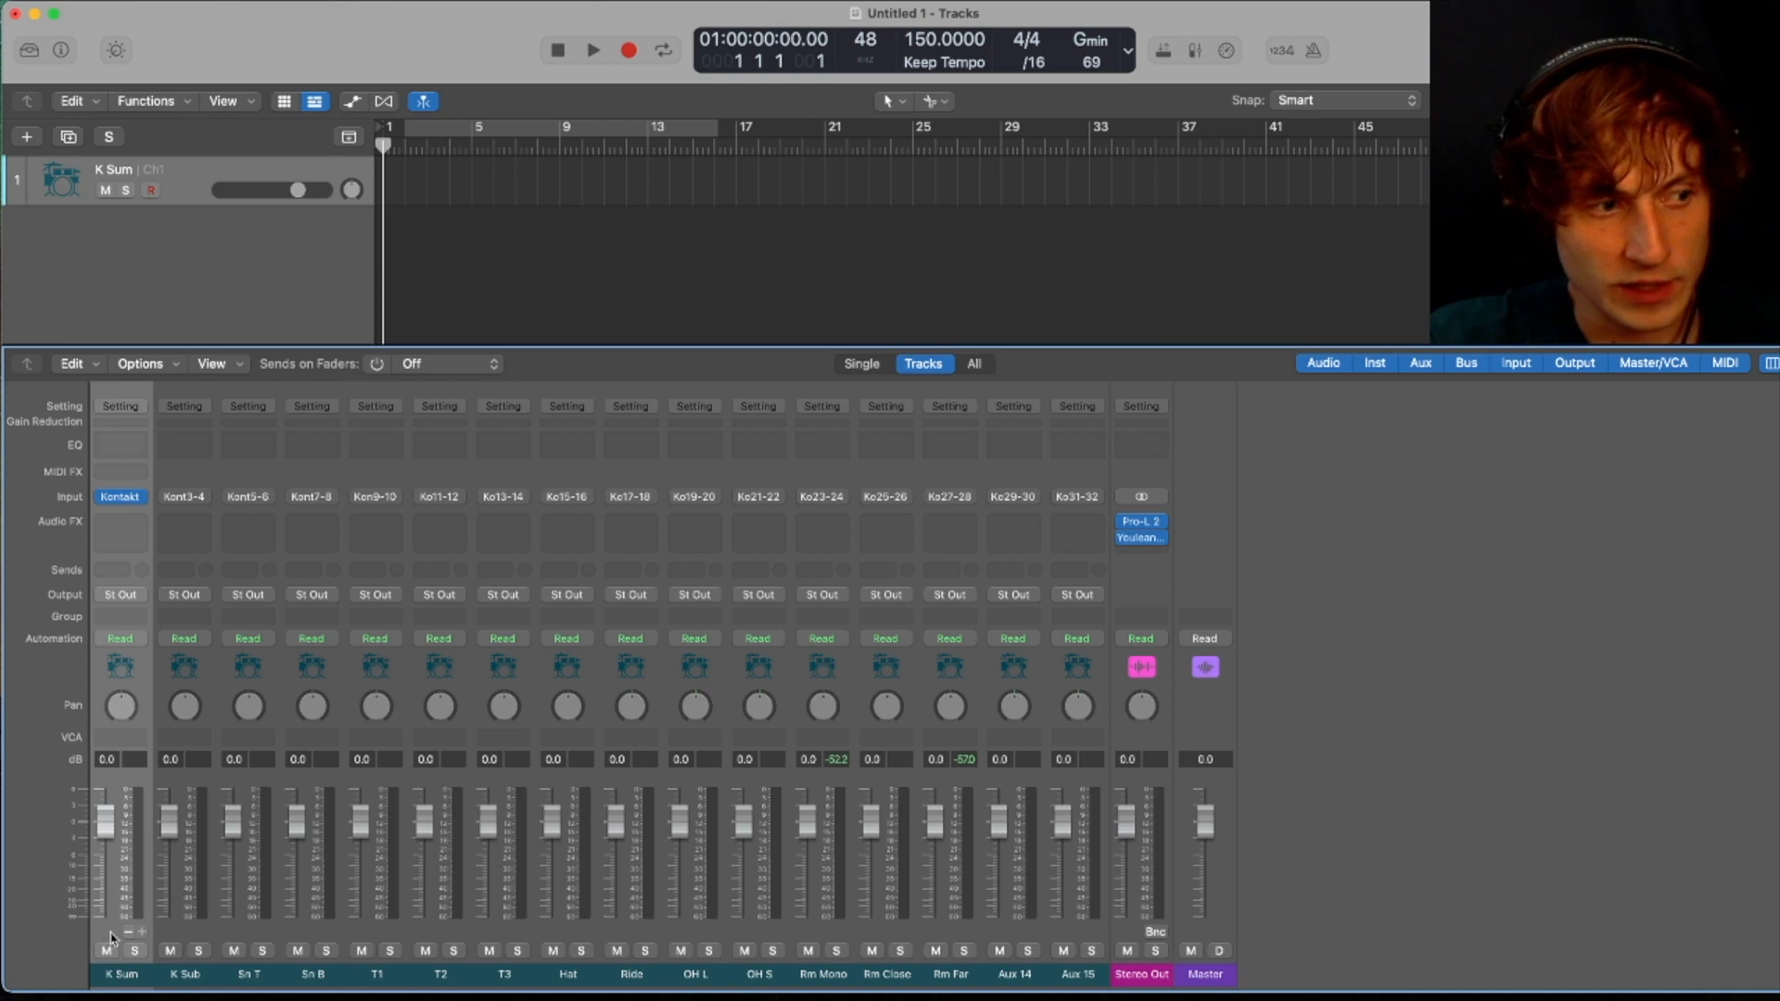
click(129, 934)
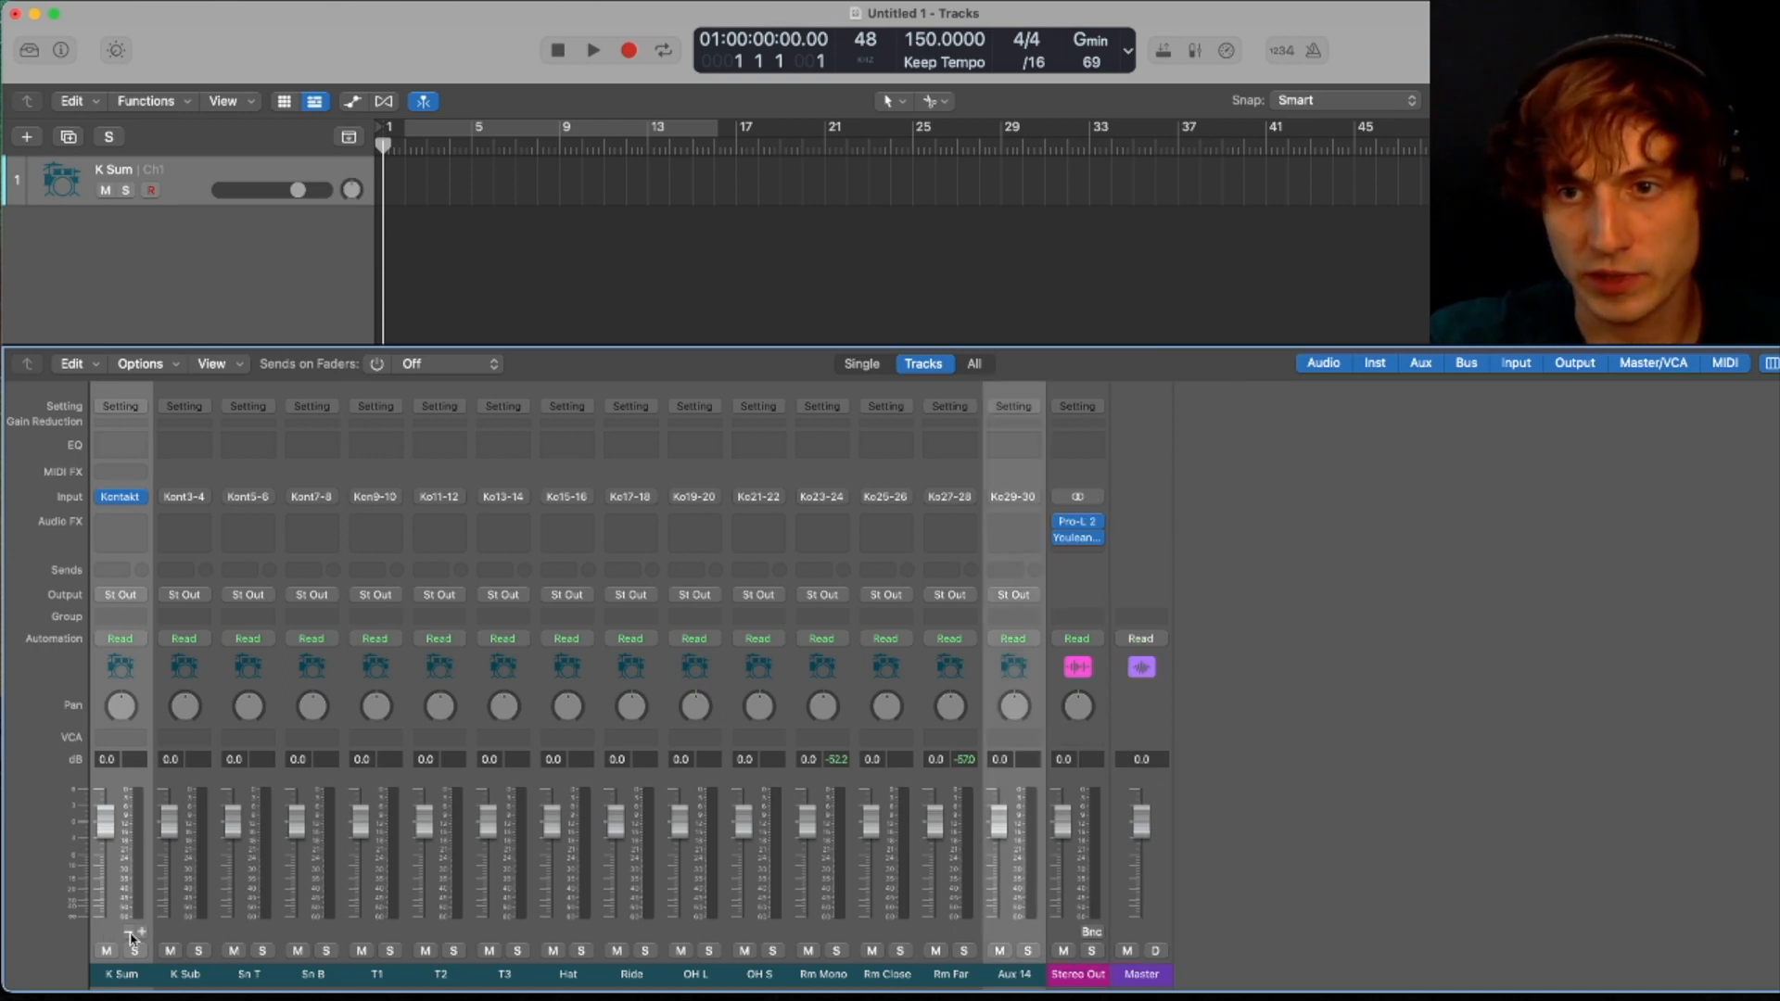
click(130, 933)
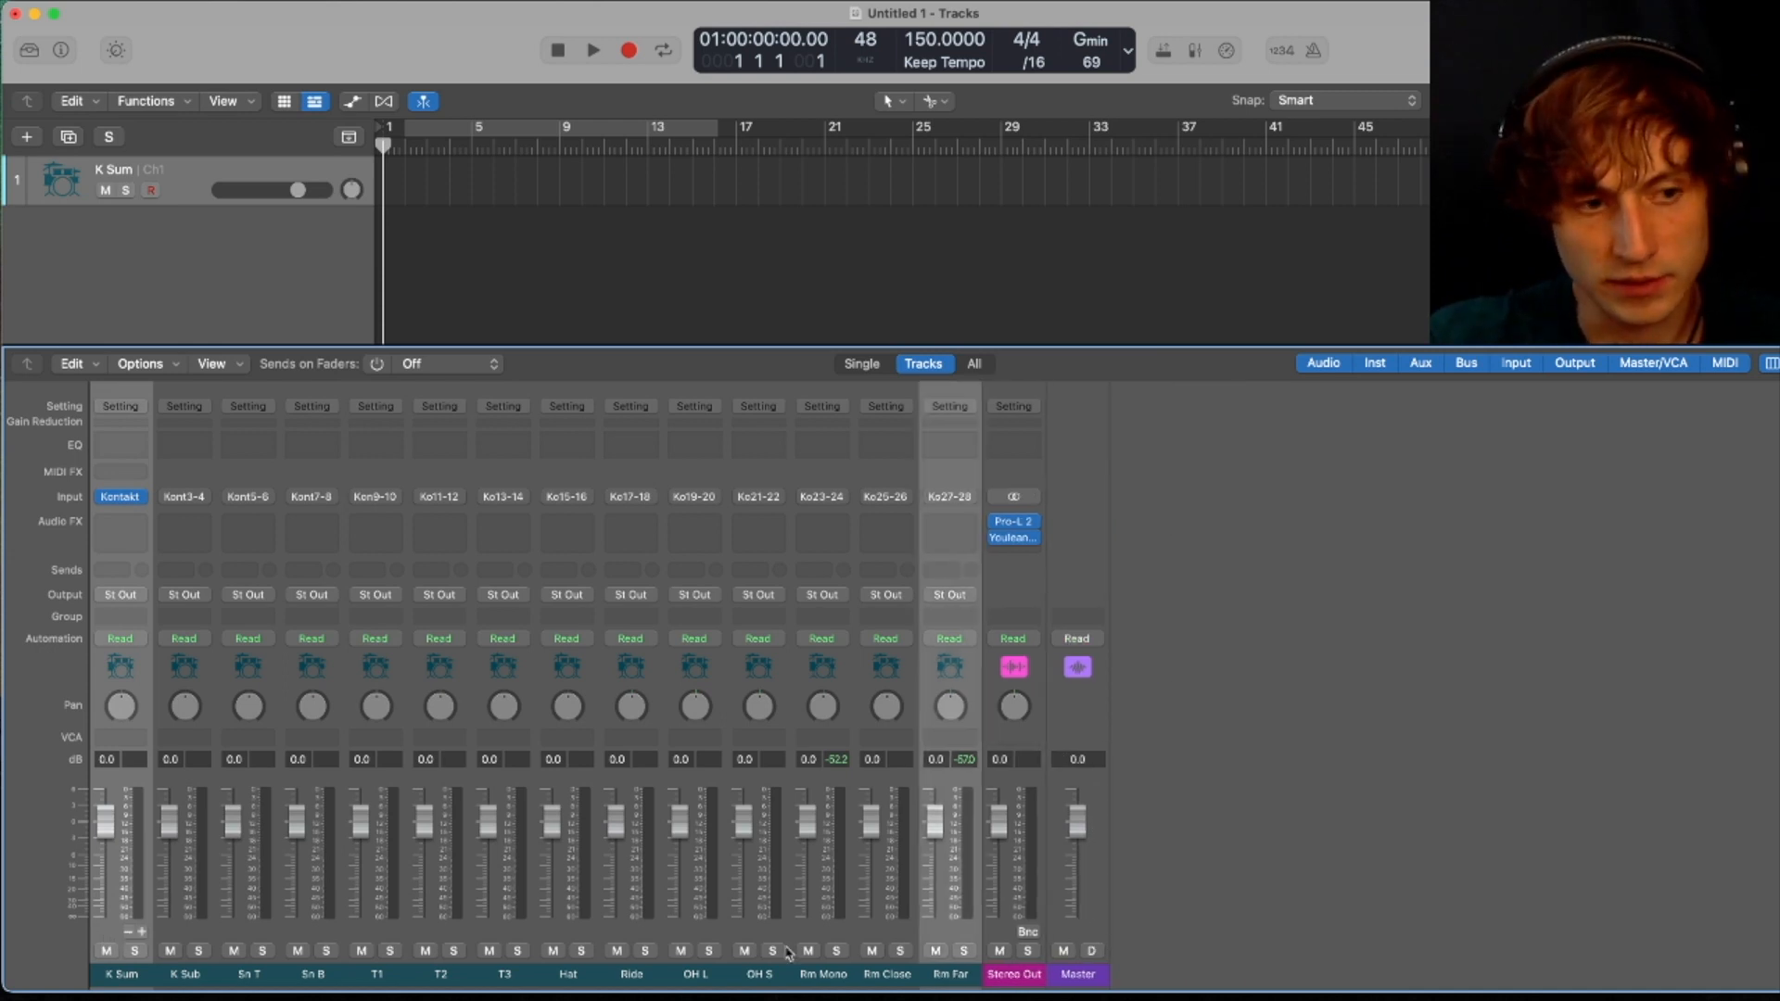
- Route the outputs of the K Sum and K Sub channels to Bus 1
click(192, 970)
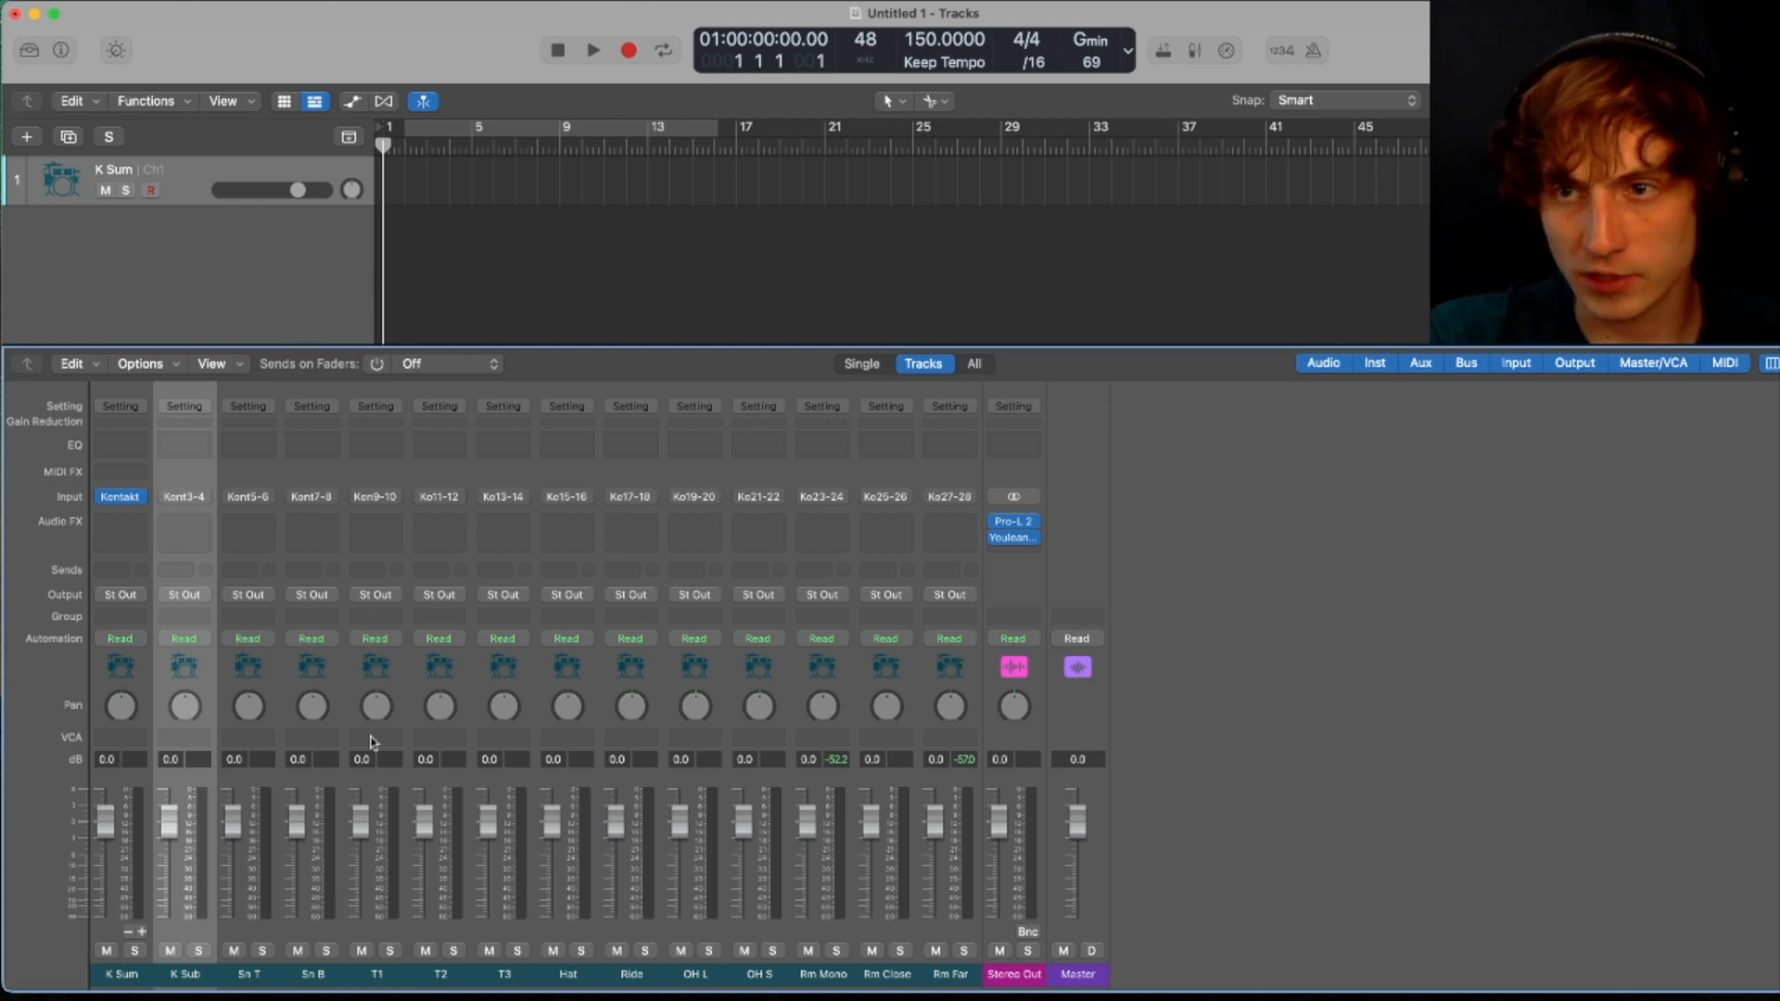
click(115, 932)
shift+click(181, 933)
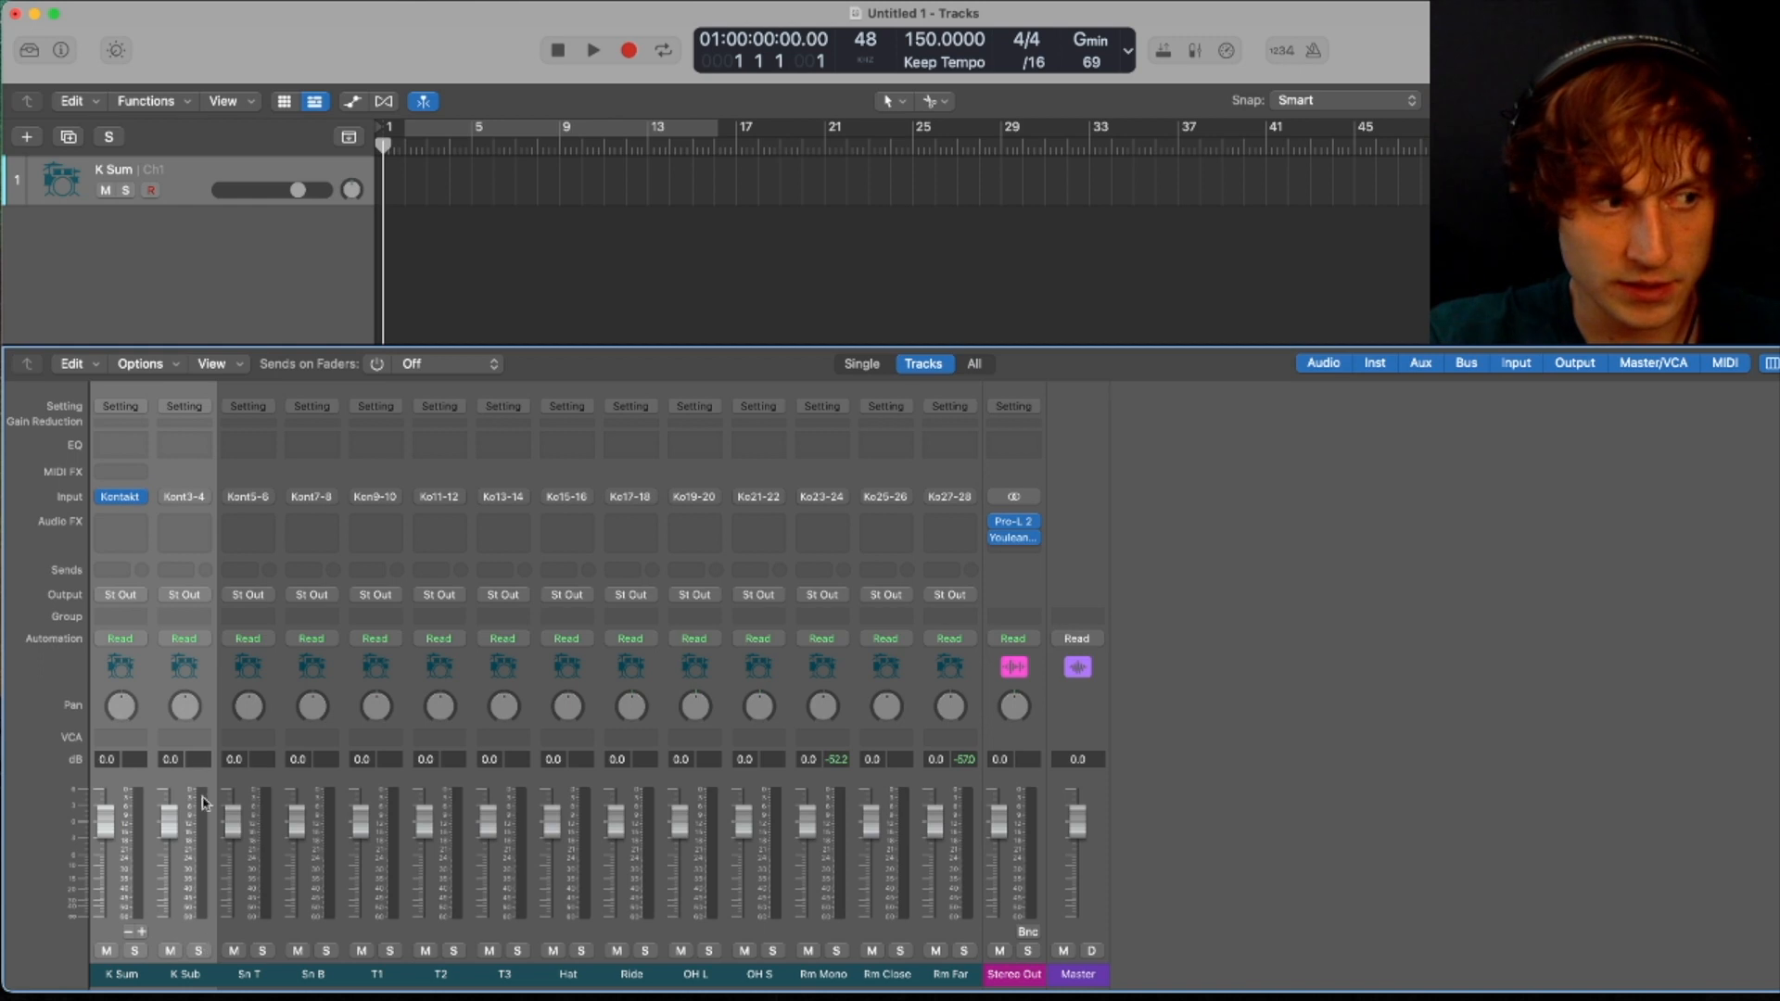
click(183, 597)
mouse_move(264, 677)
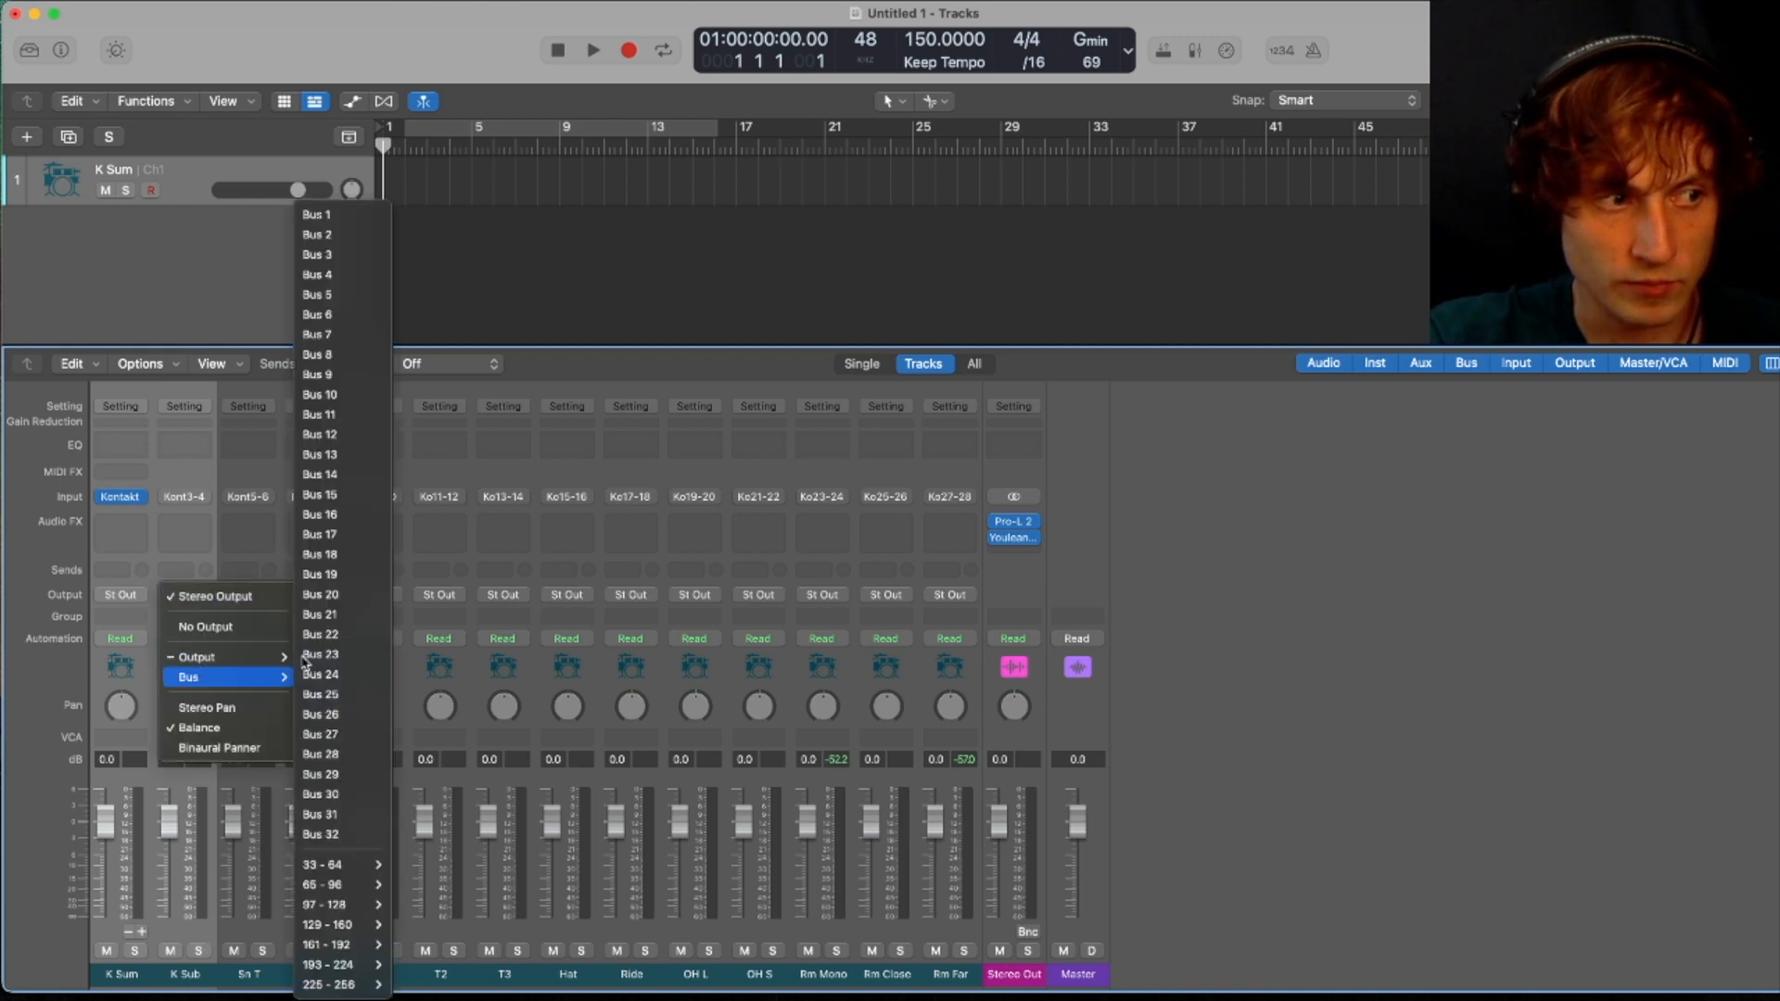
click(343, 216)
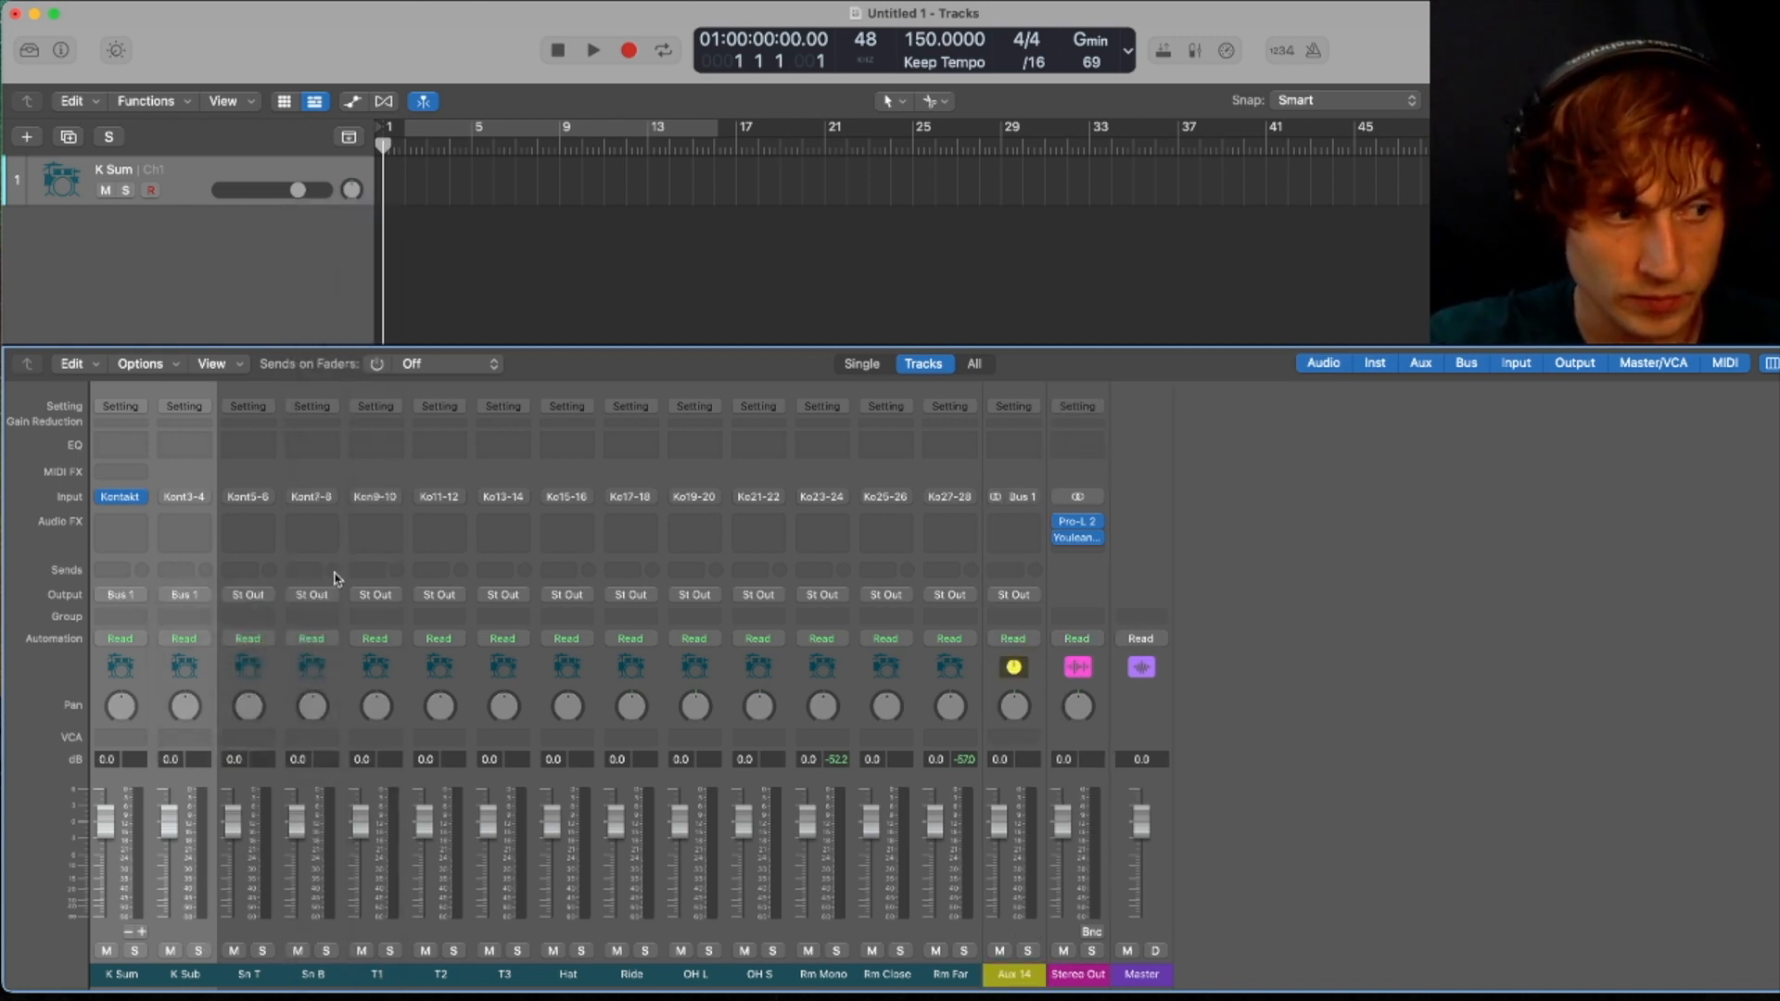
- Route the outputs of the Sn T and Sn B channels to Bus 2
click(257, 932)
shift+click(324, 939)
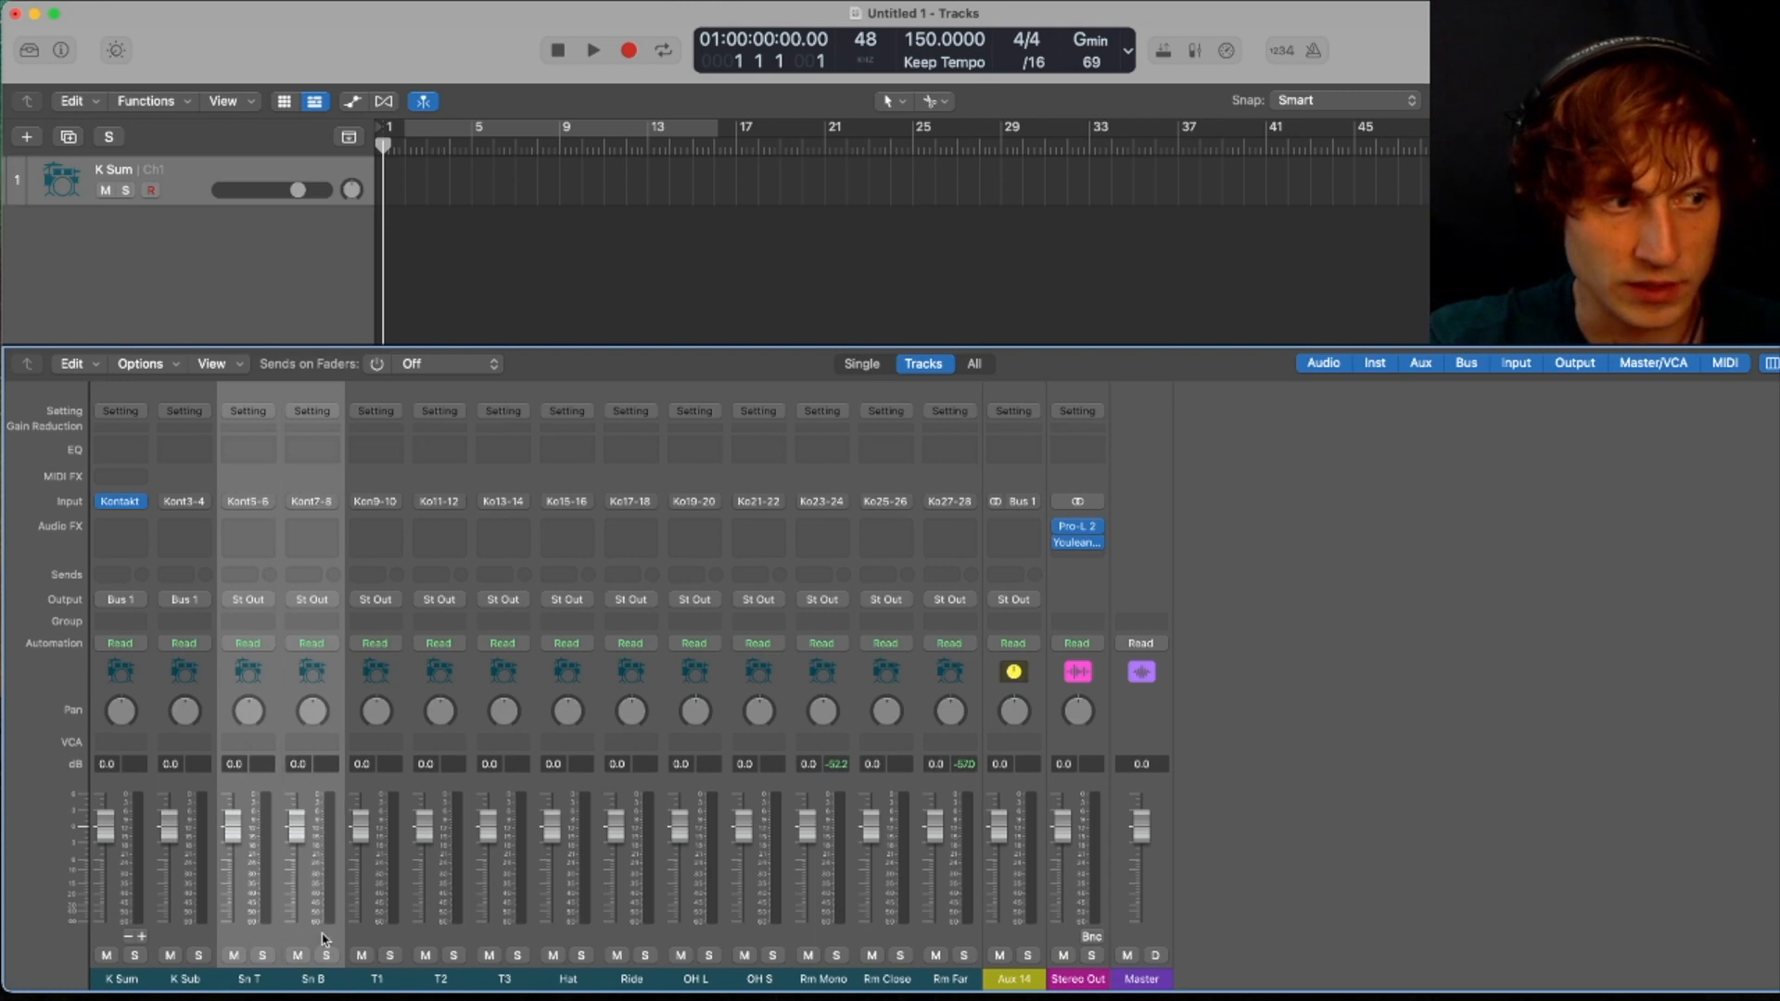
click(319, 601)
mouse_move(345, 683)
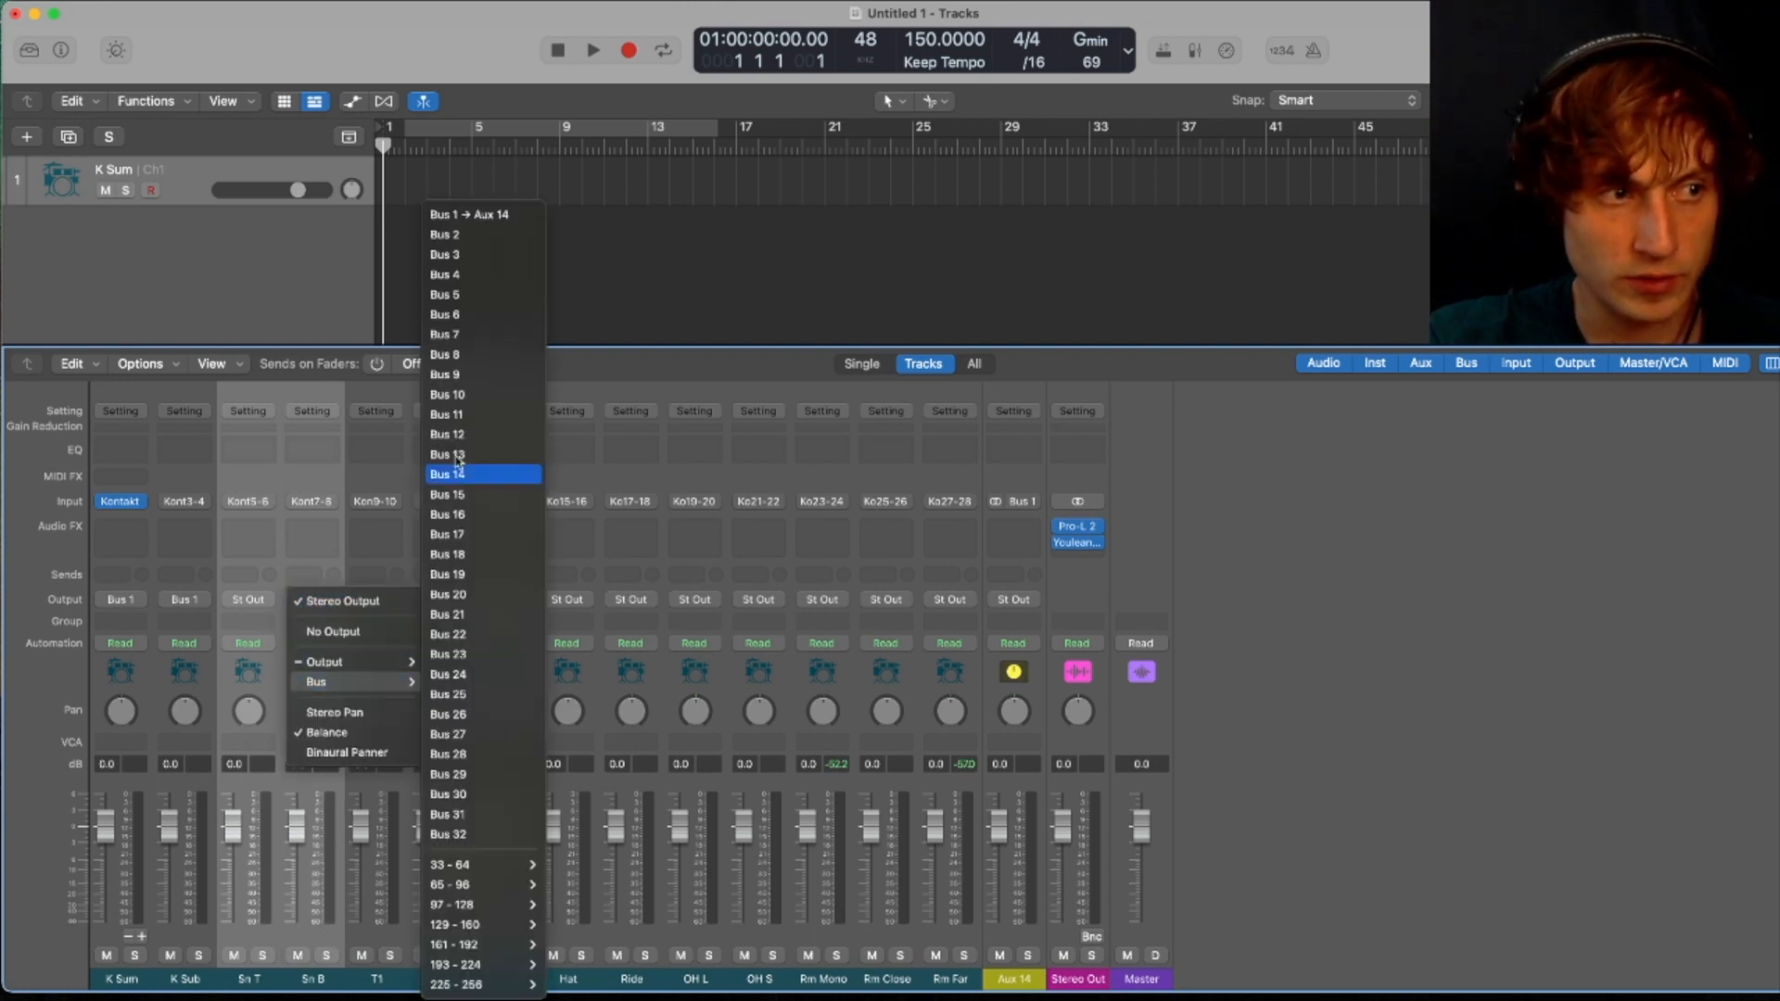
click(466, 234)
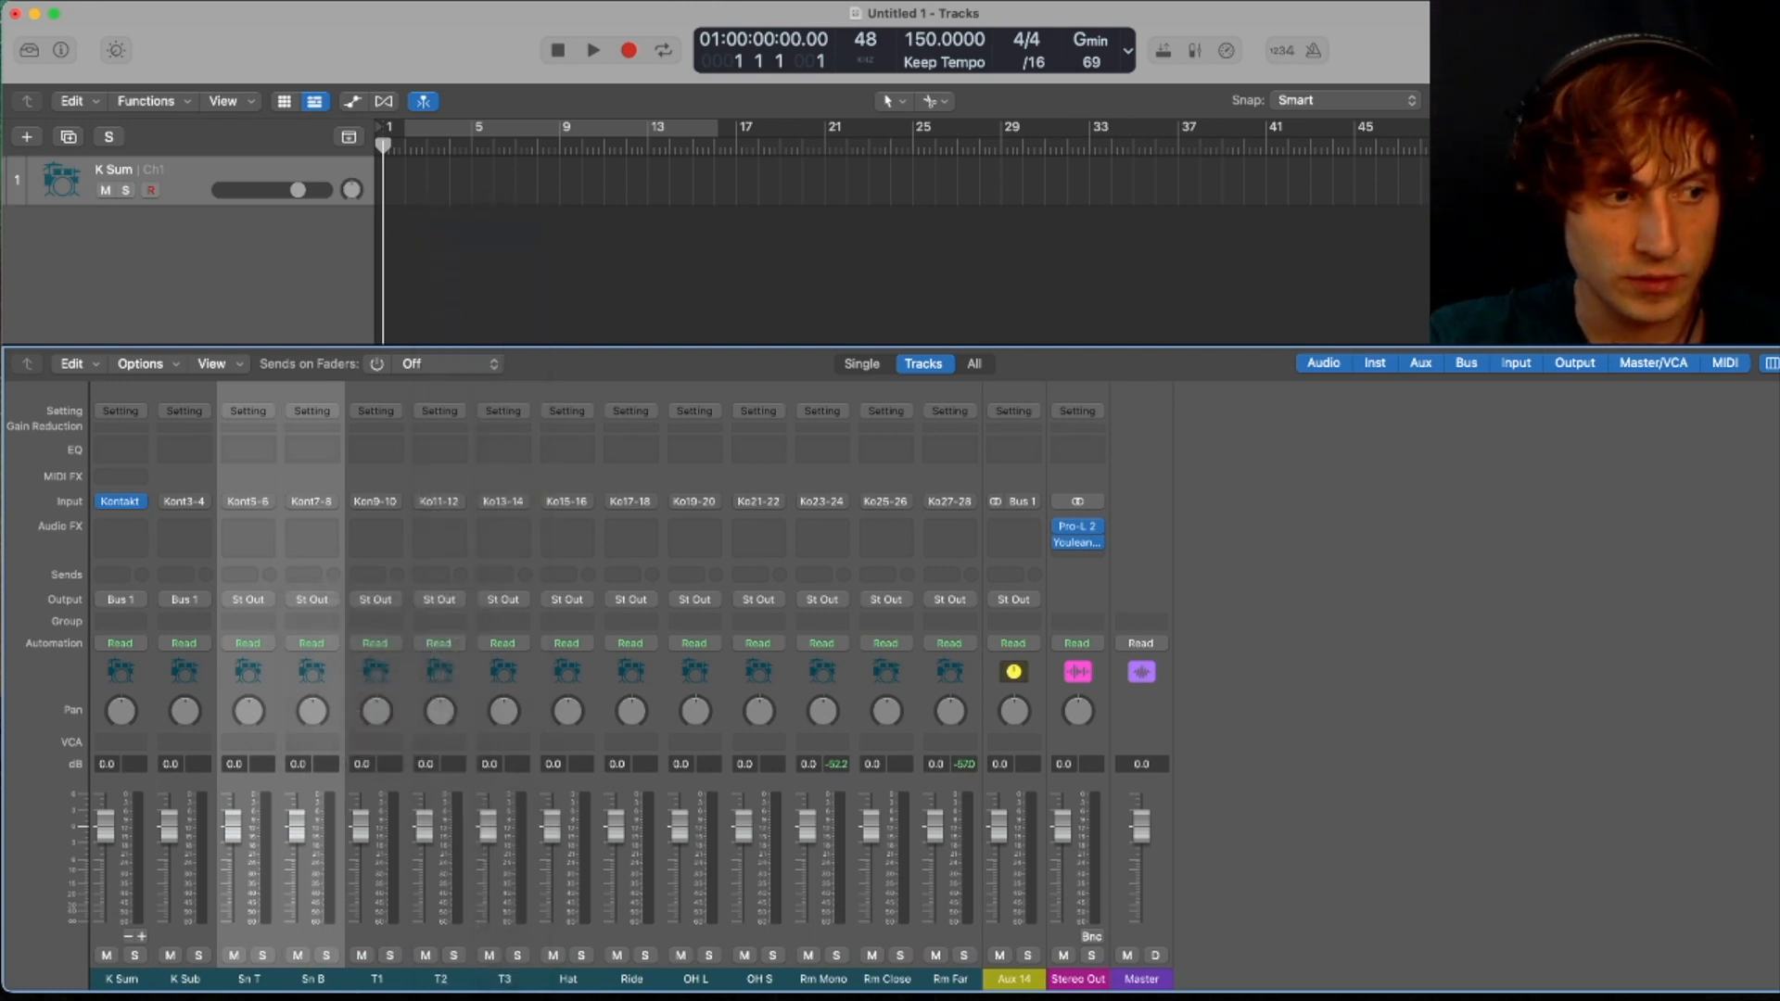
- Route the outputs of the tom channels T1, T2 and T3 to Bus 3
click(395, 932)
shift+click(505, 935)
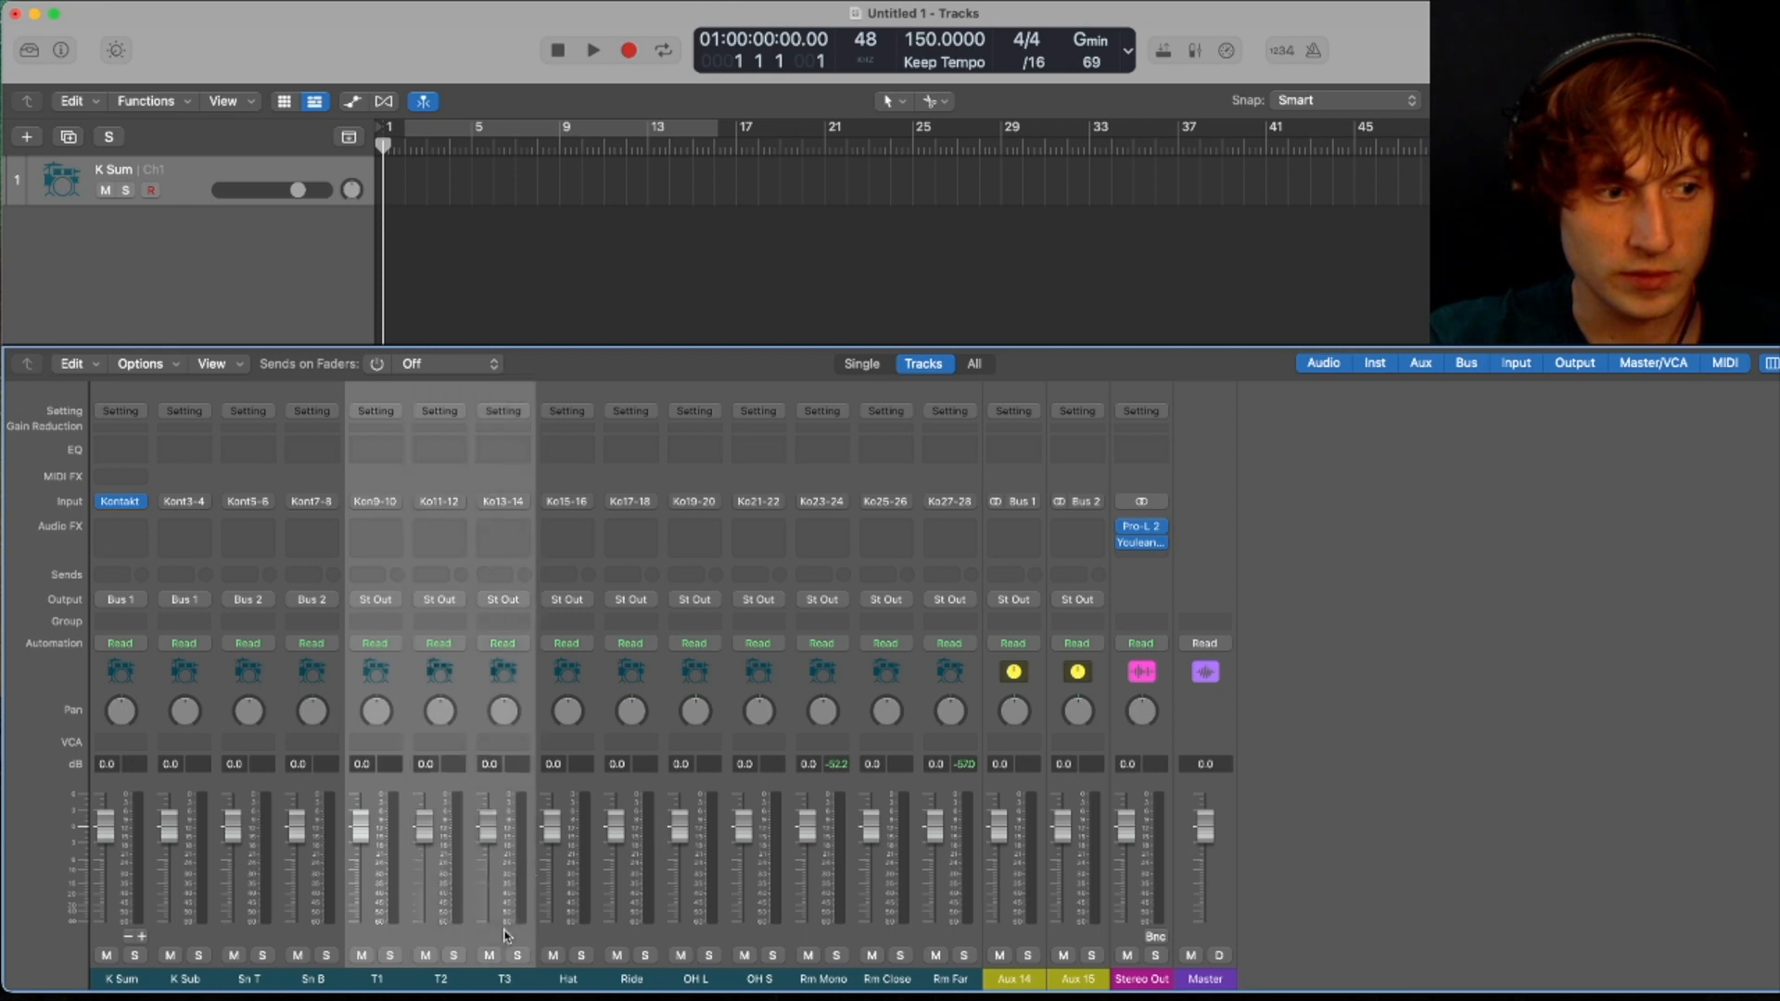
click(503, 600)
mouse_move(575, 682)
click(646, 254)
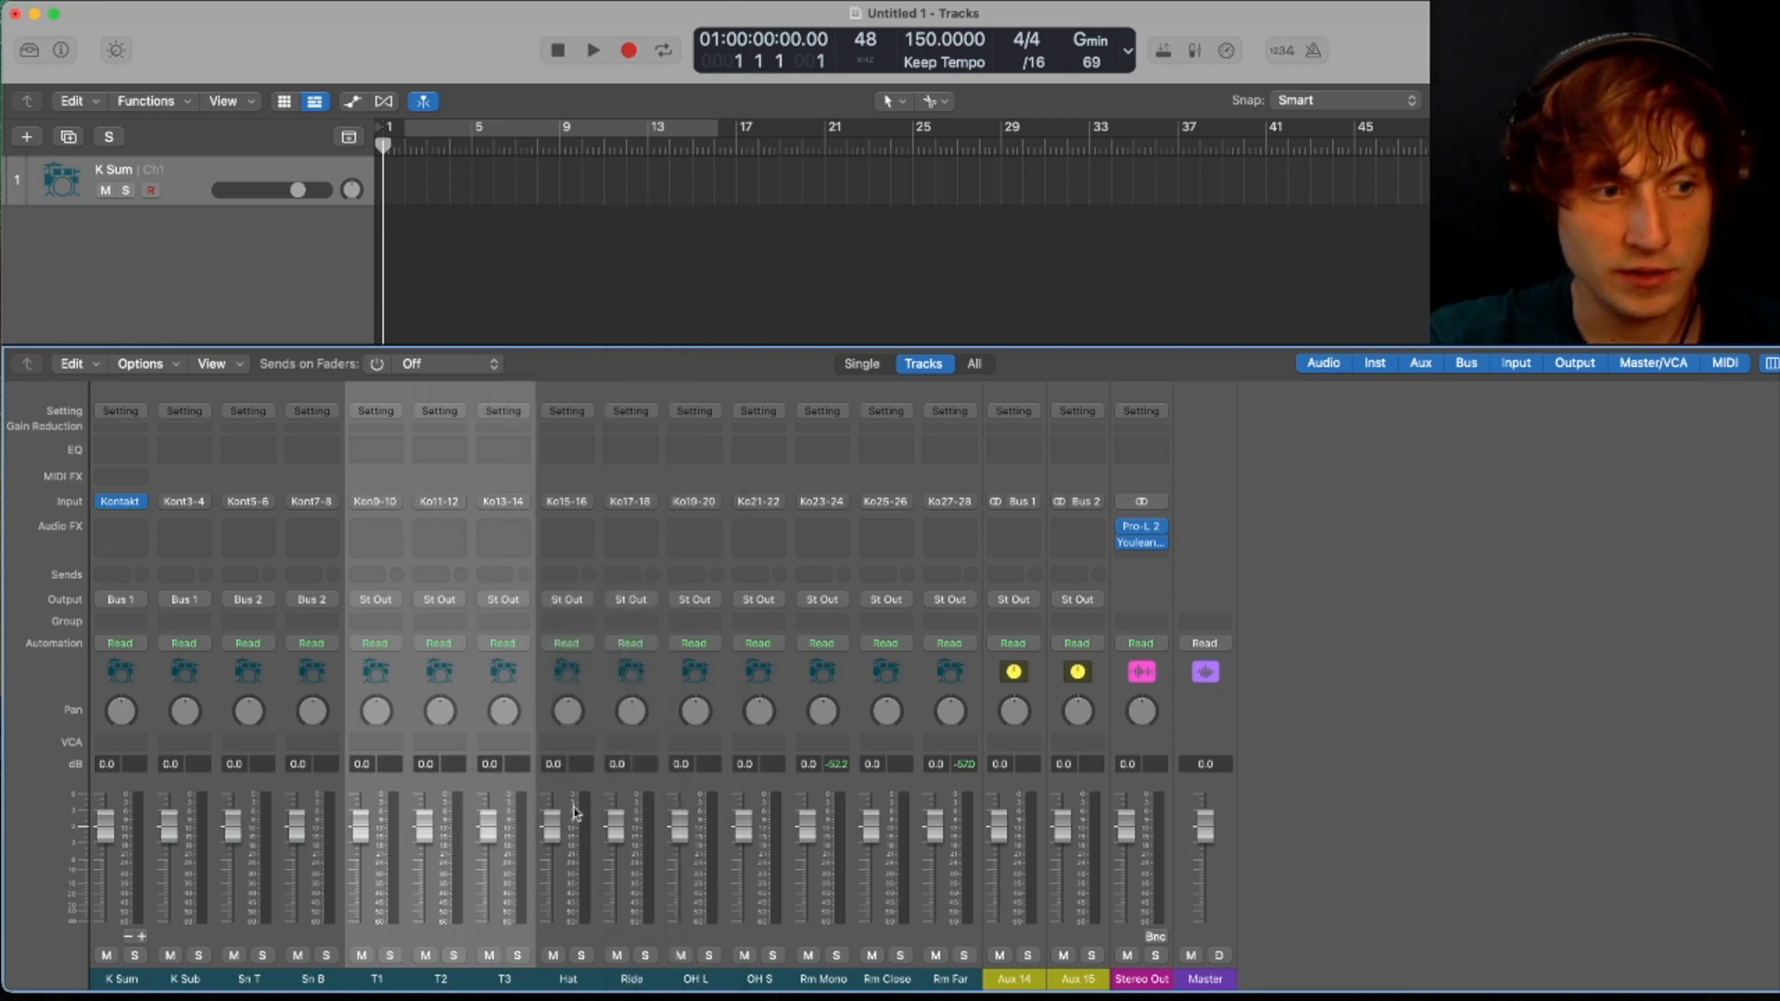
- Route the outputs of the Hat, Ride, OH L and OH S channels to Bus 4
click(584, 939)
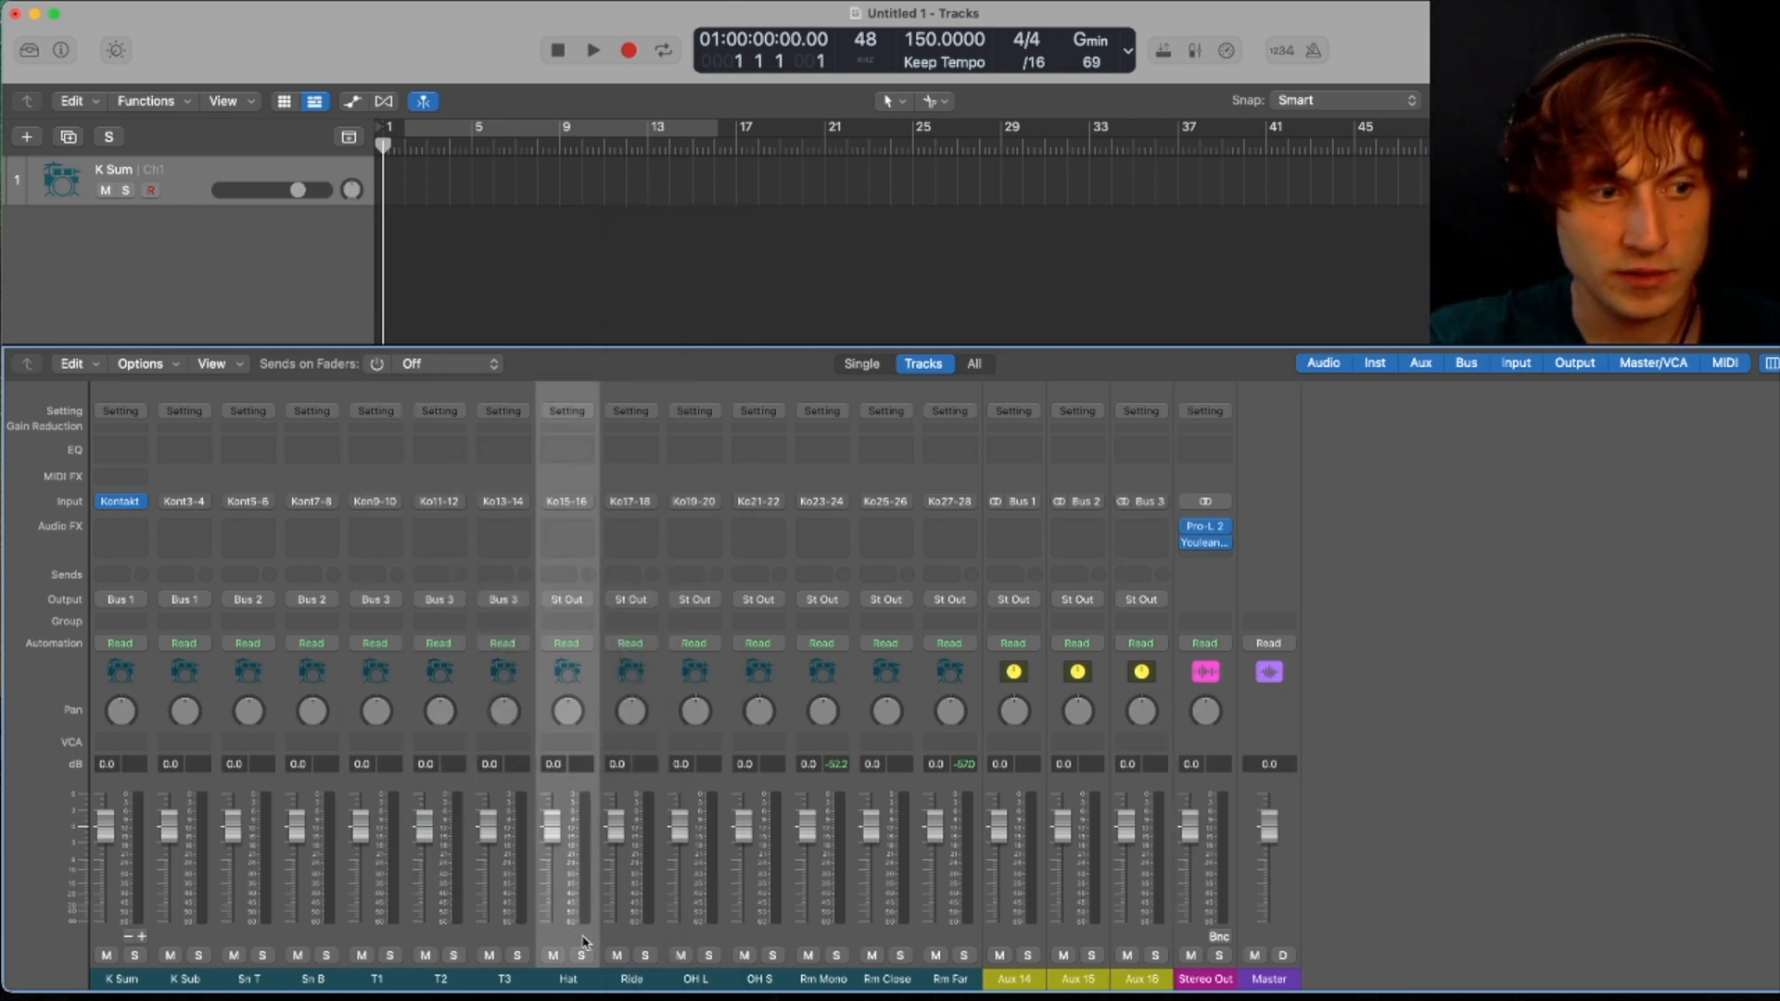
shift+click(771, 931)
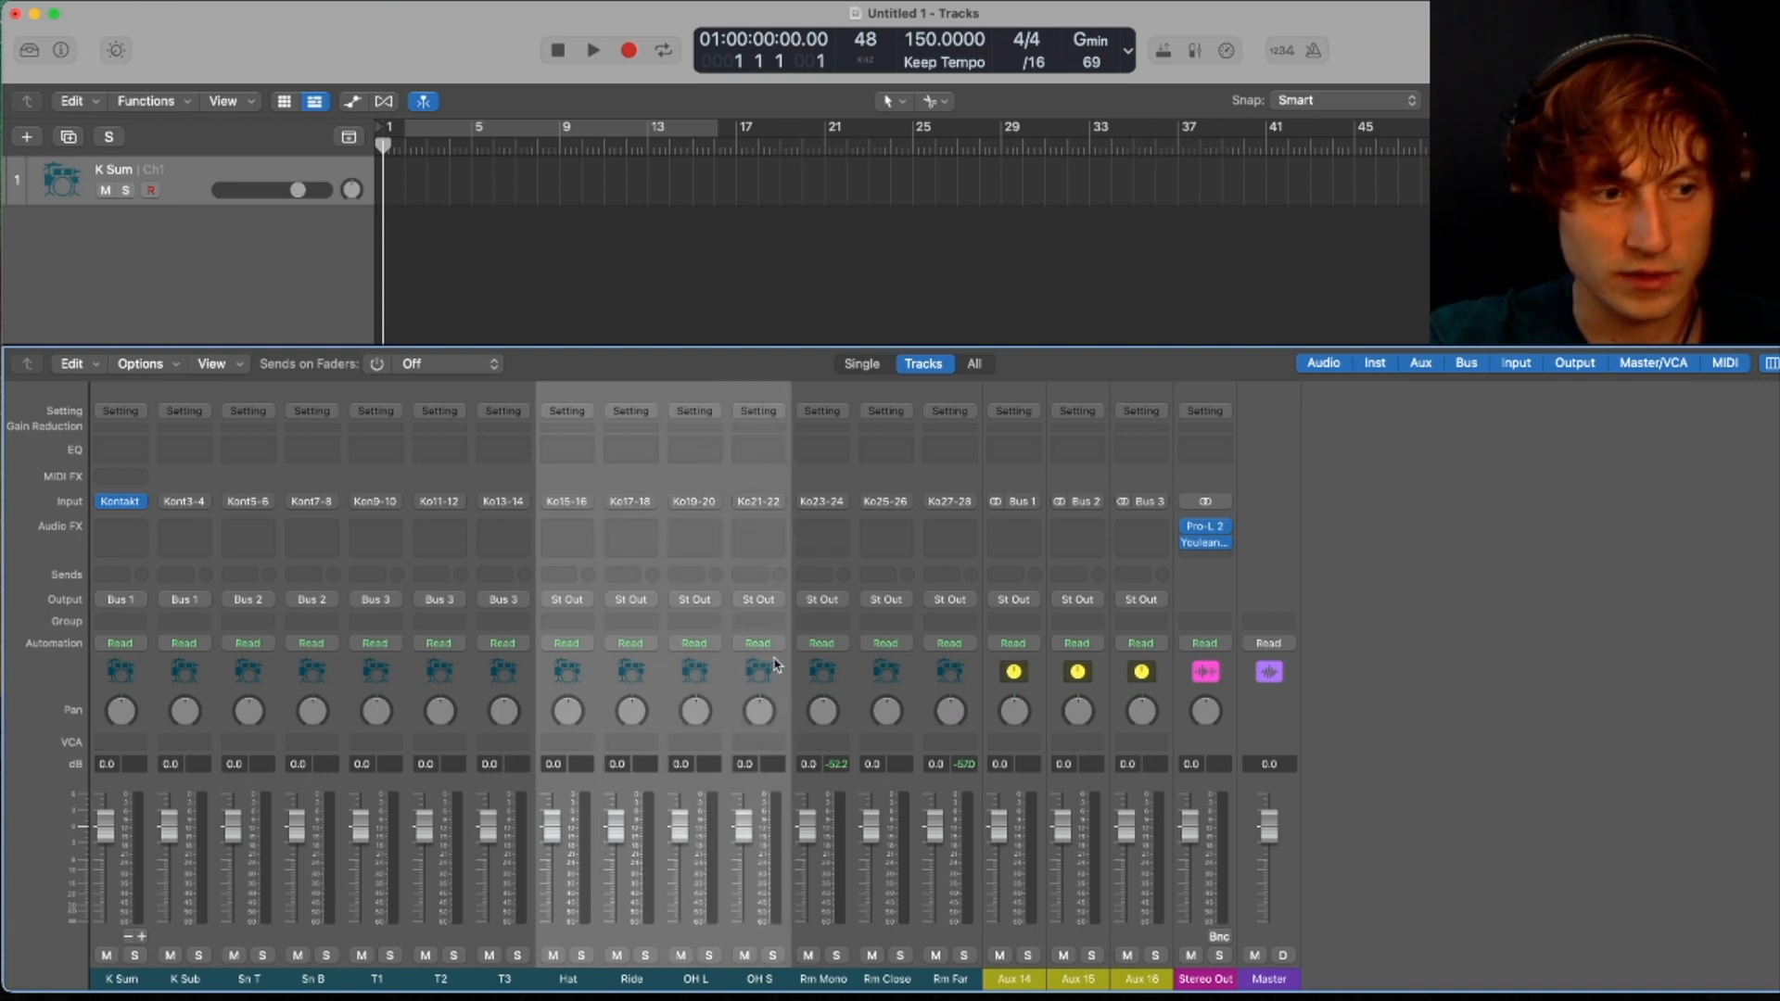
click(773, 603)
mouse_move(807, 686)
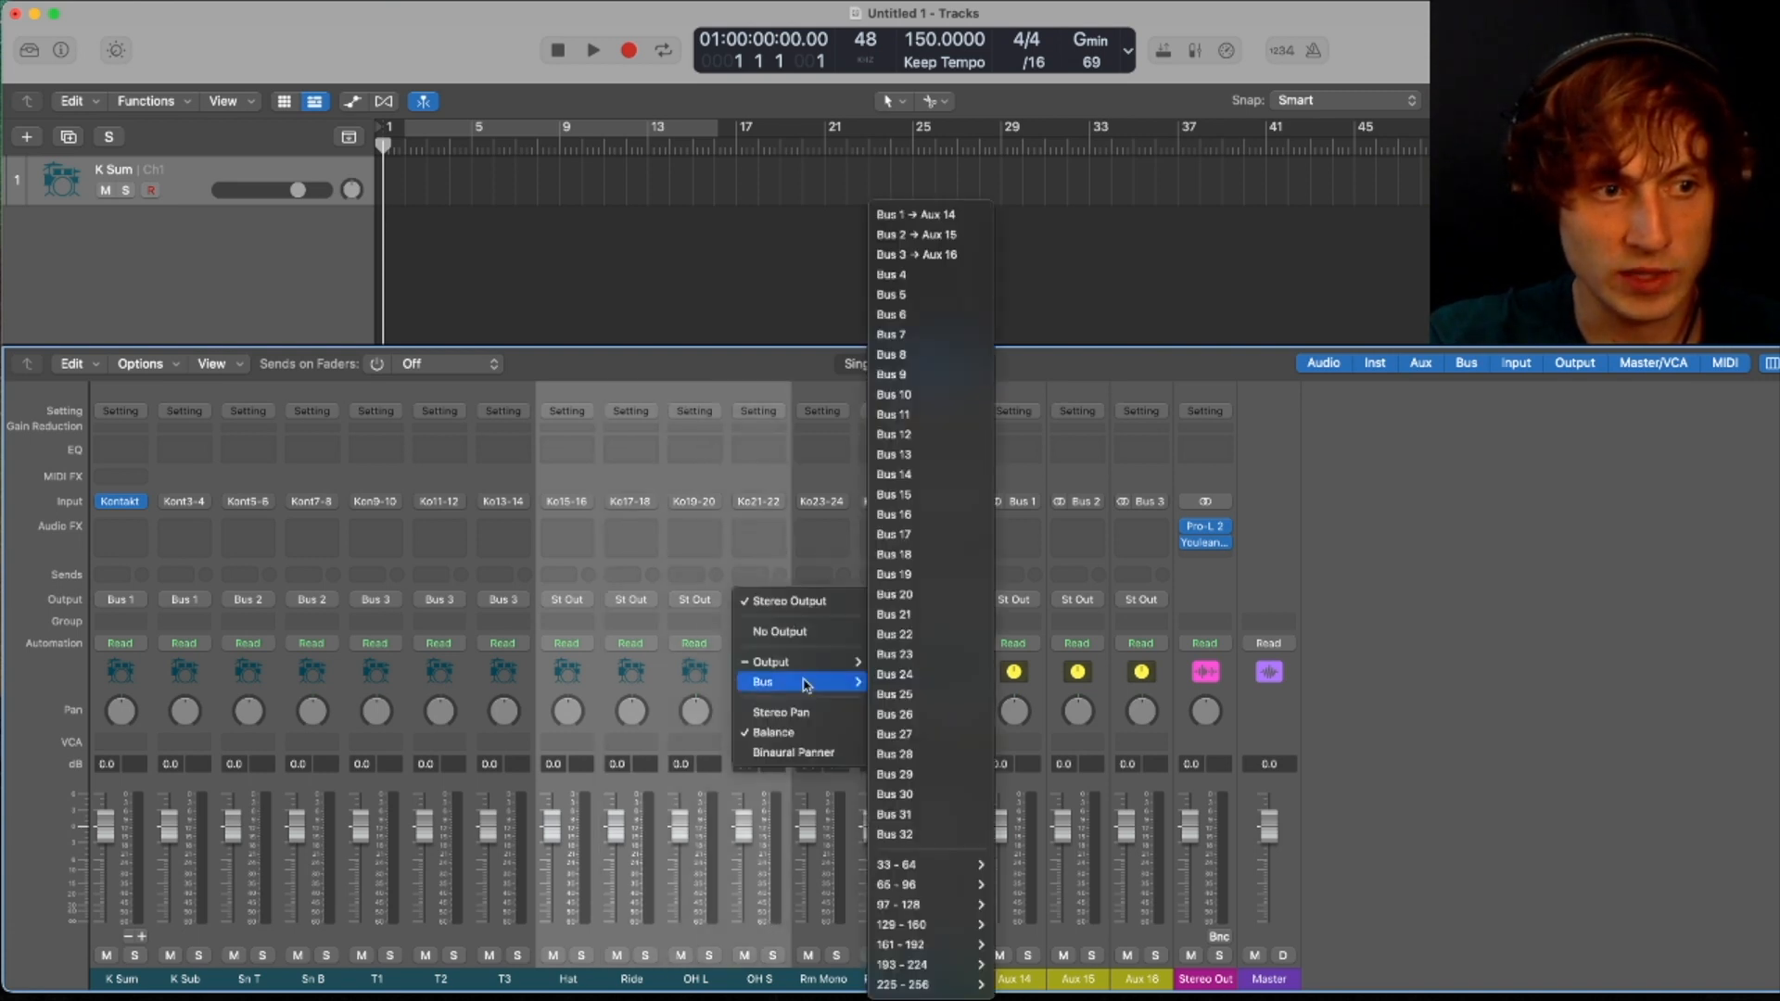
click(892, 274)
- Route the outputs of the room channels Rm Mono, Rm Close and Rm Far to Bus 5
click(824, 944)
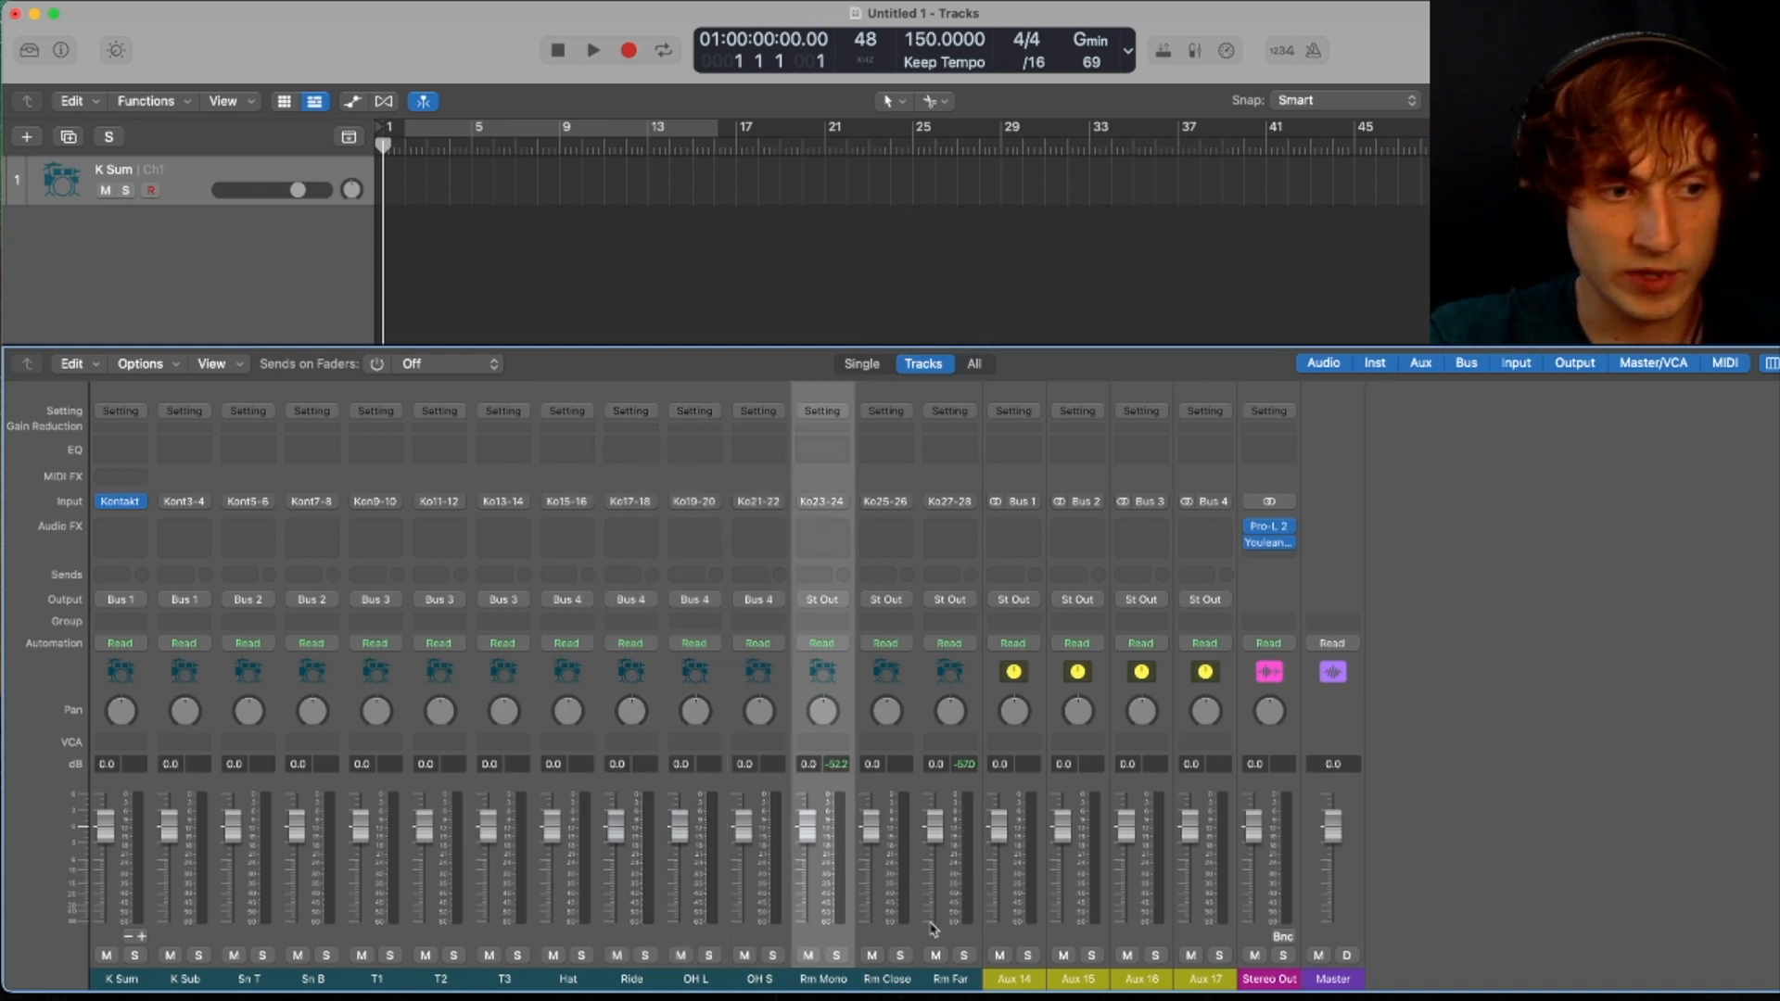
shift+click(933, 929)
click(964, 599)
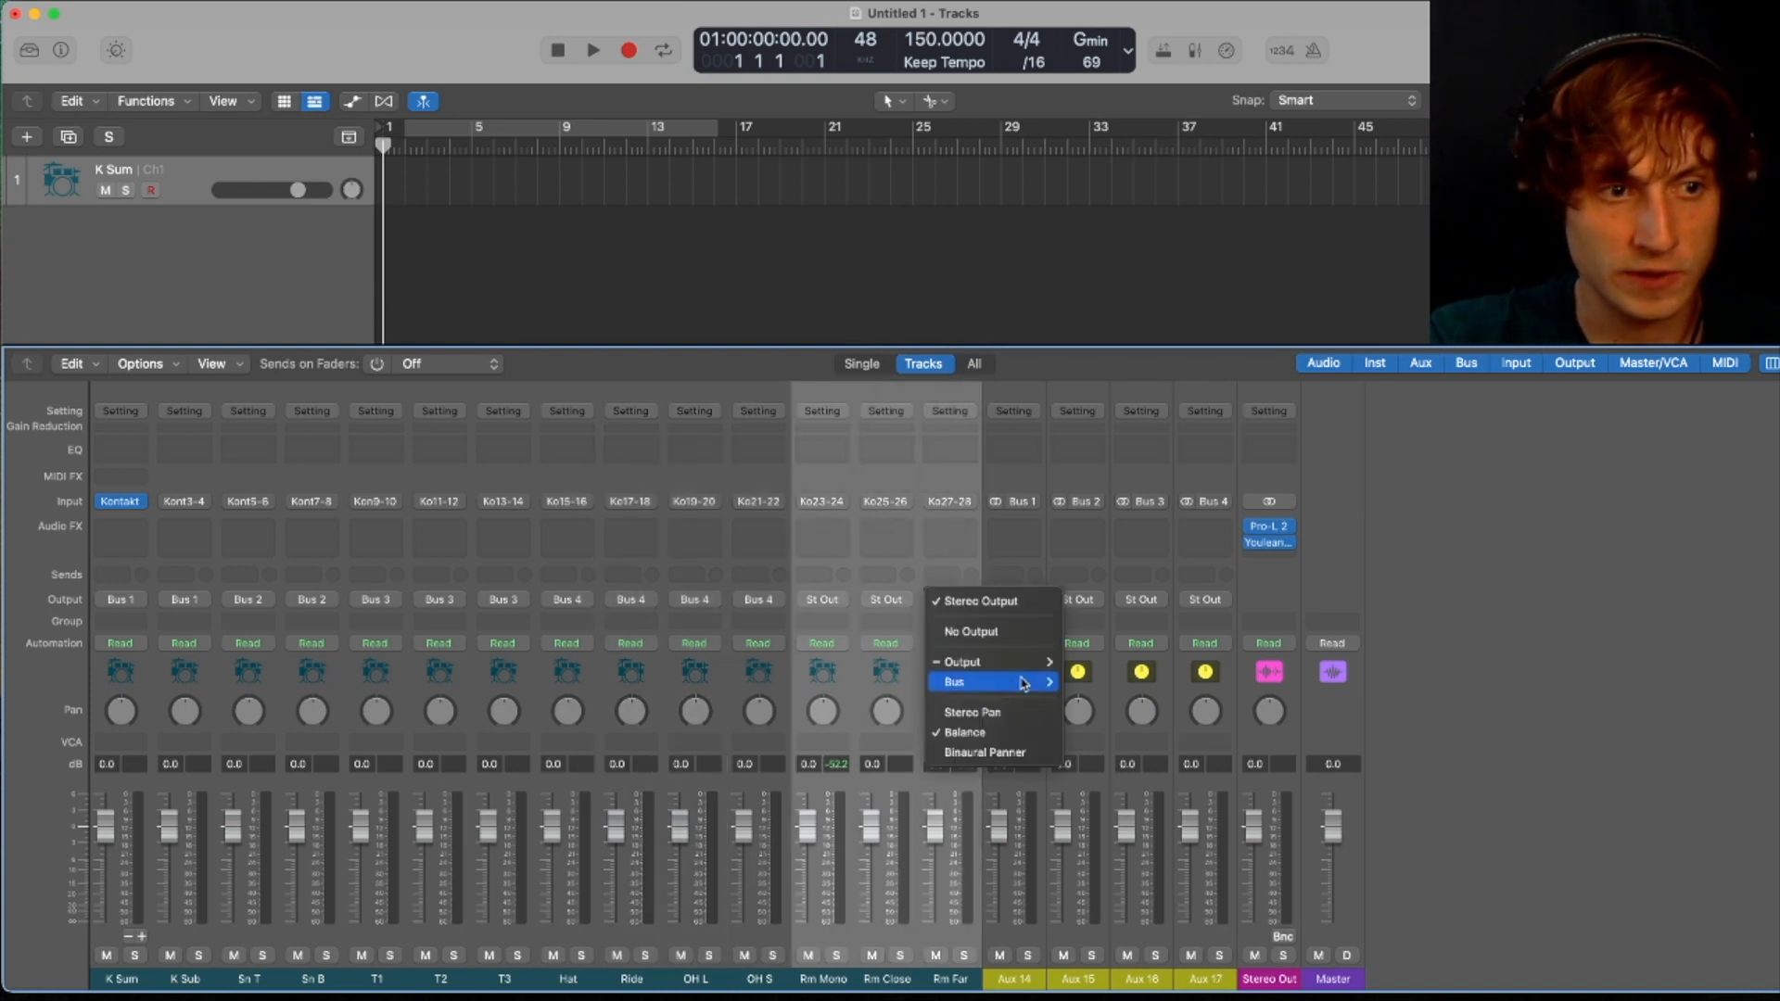
mouse_move(1029, 684)
key(Return)
- Route the outputs of the kick, snare and tom aux channels, Aux 14 to Aux 16, to Bus 6
click(1003, 943)
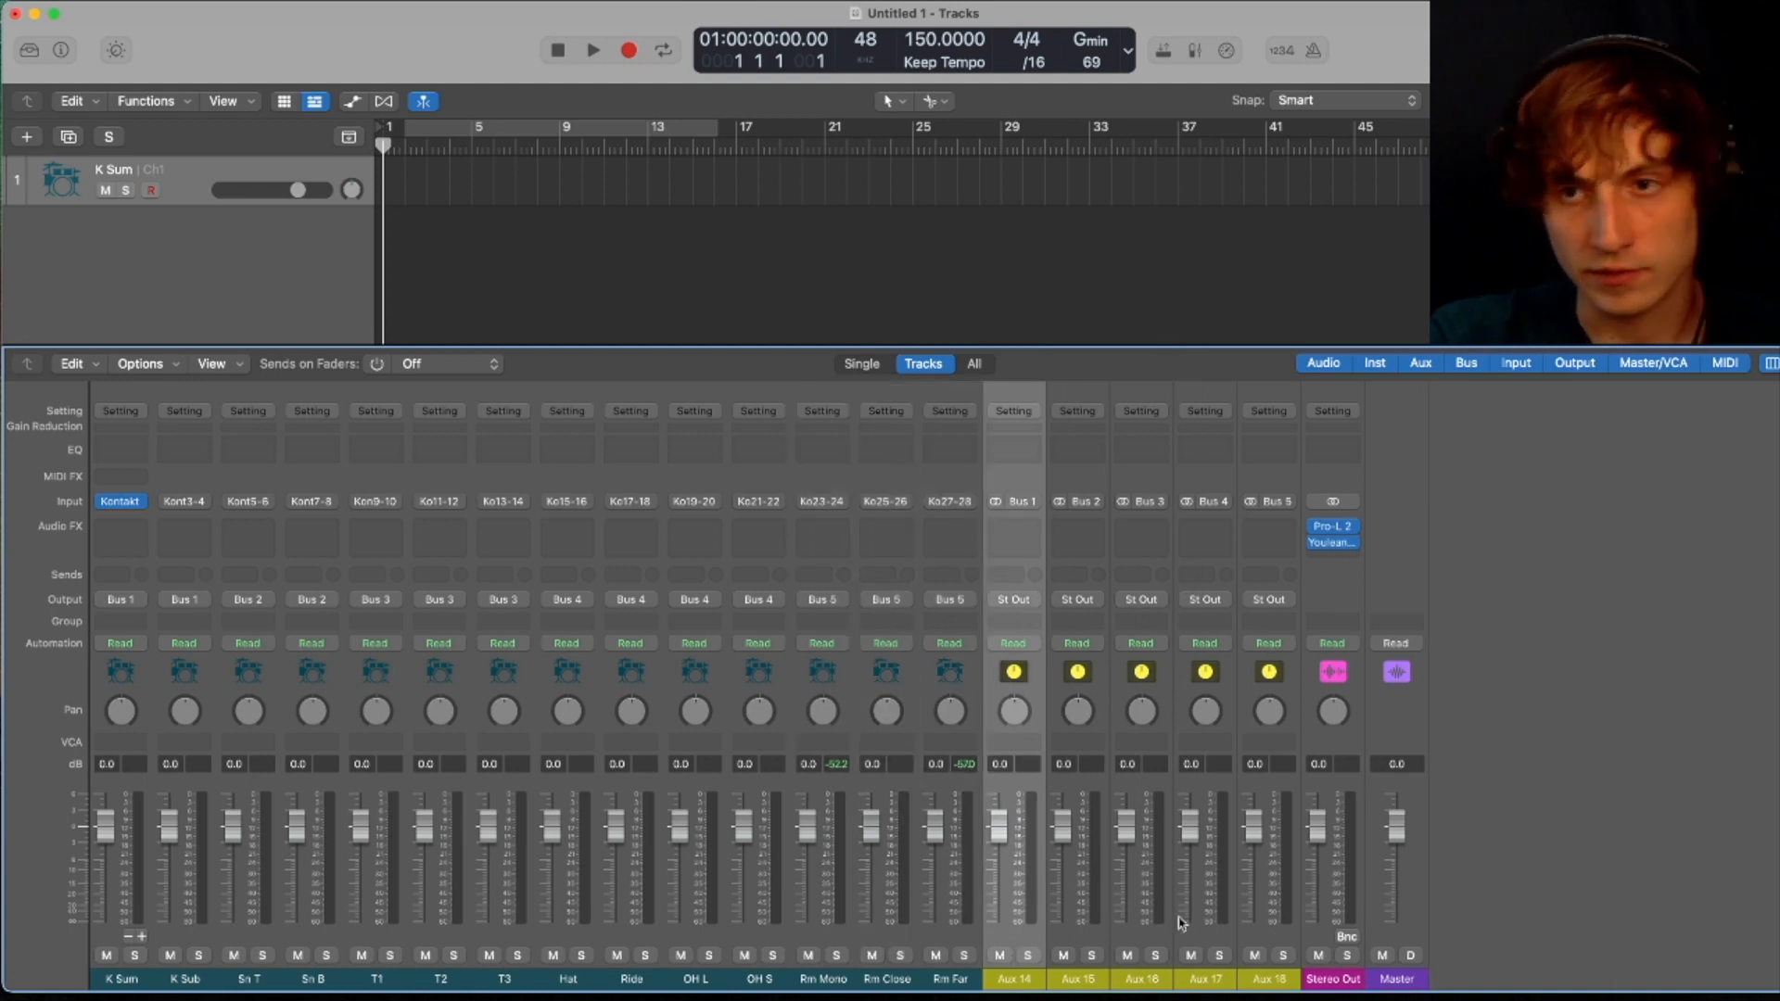
double_click(1014, 978)
click(1005, 926)
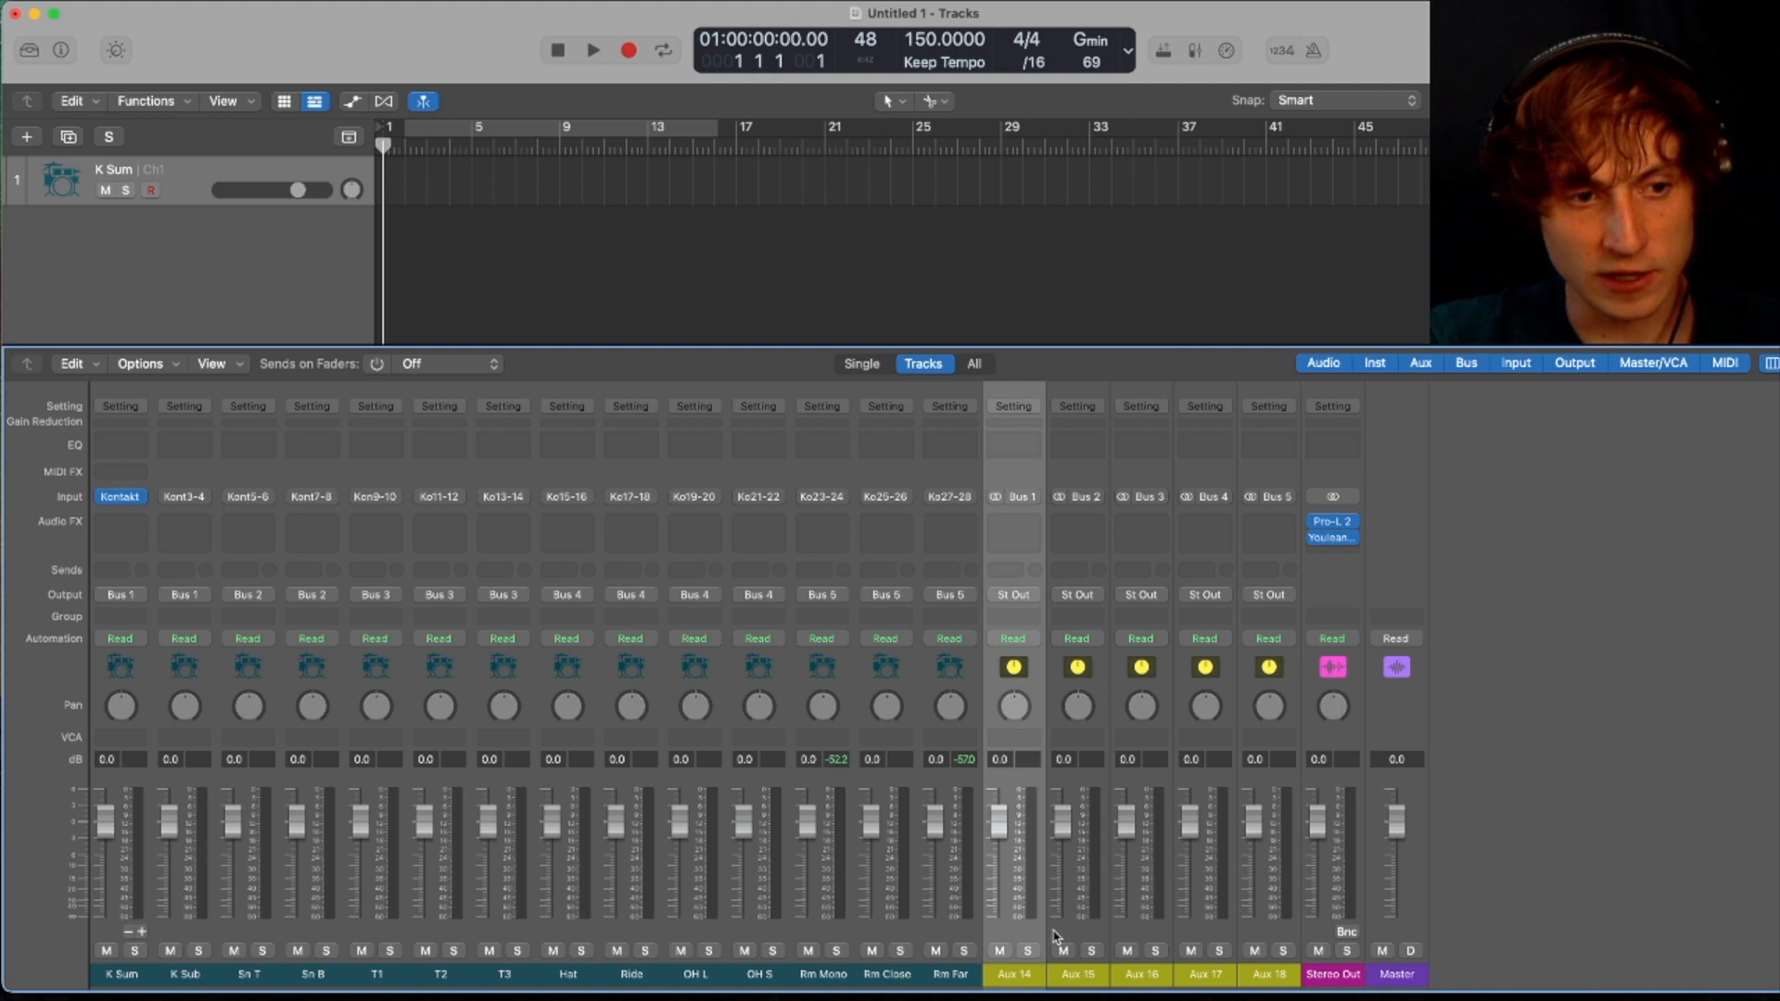
shift+click(1156, 930)
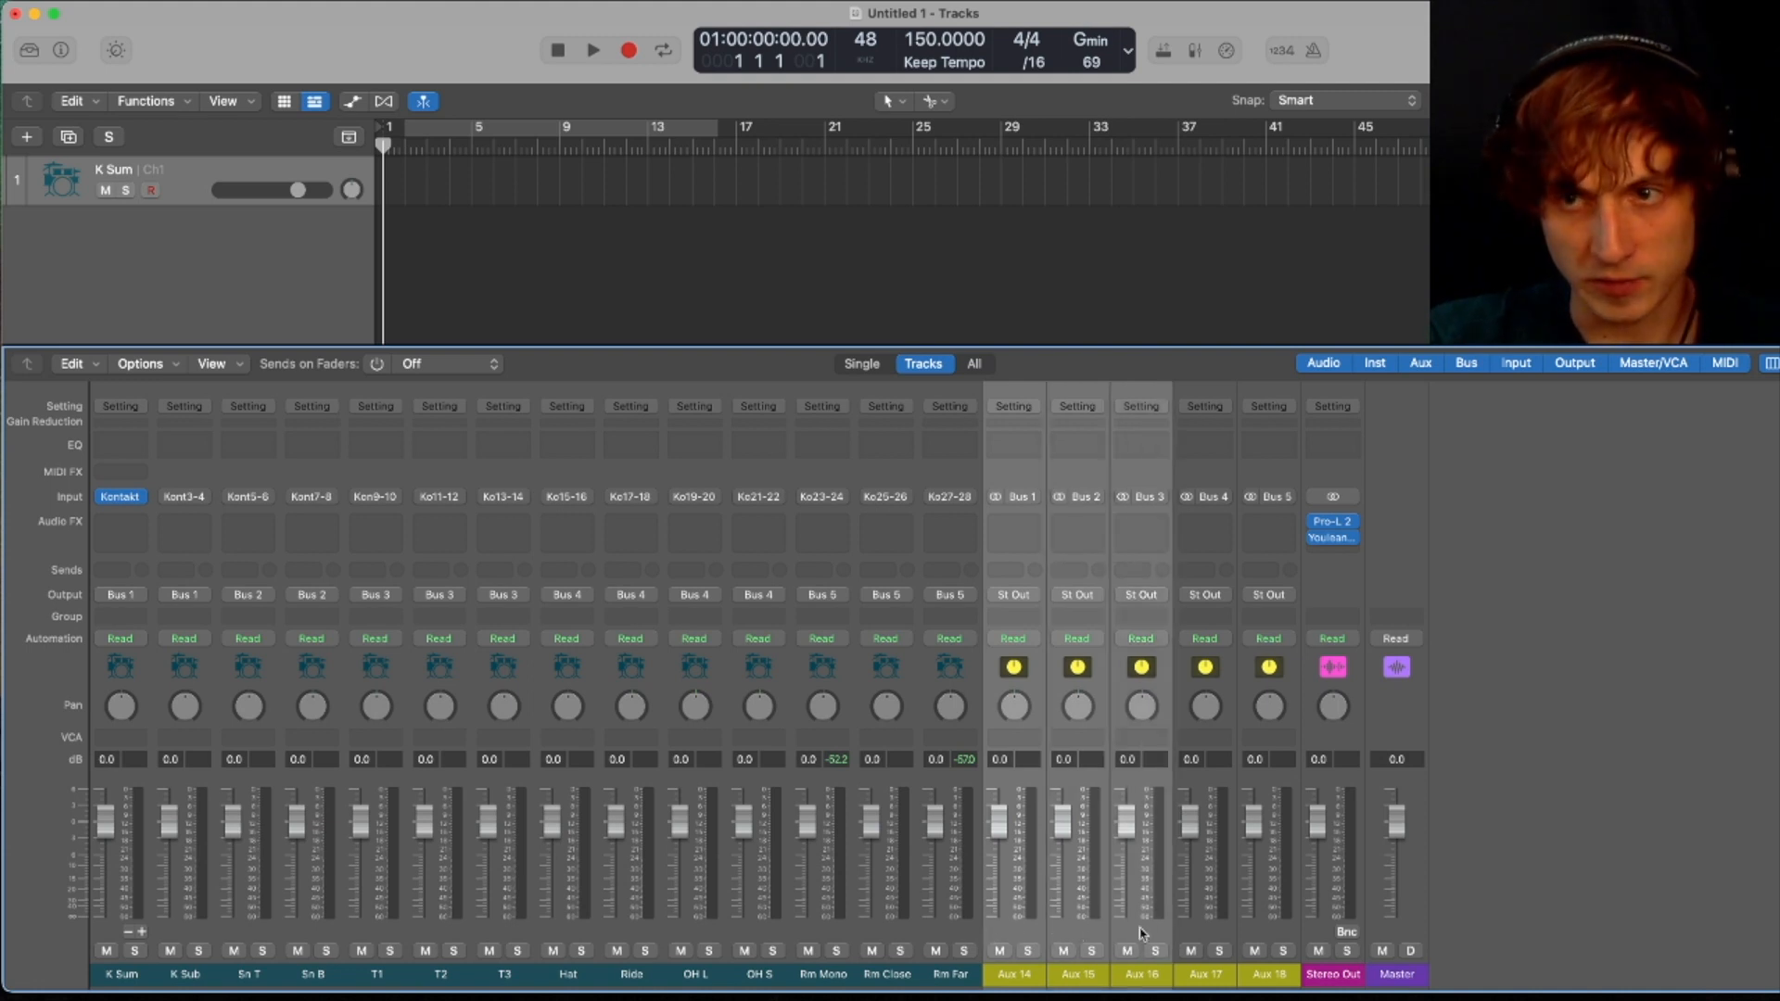
click(1157, 597)
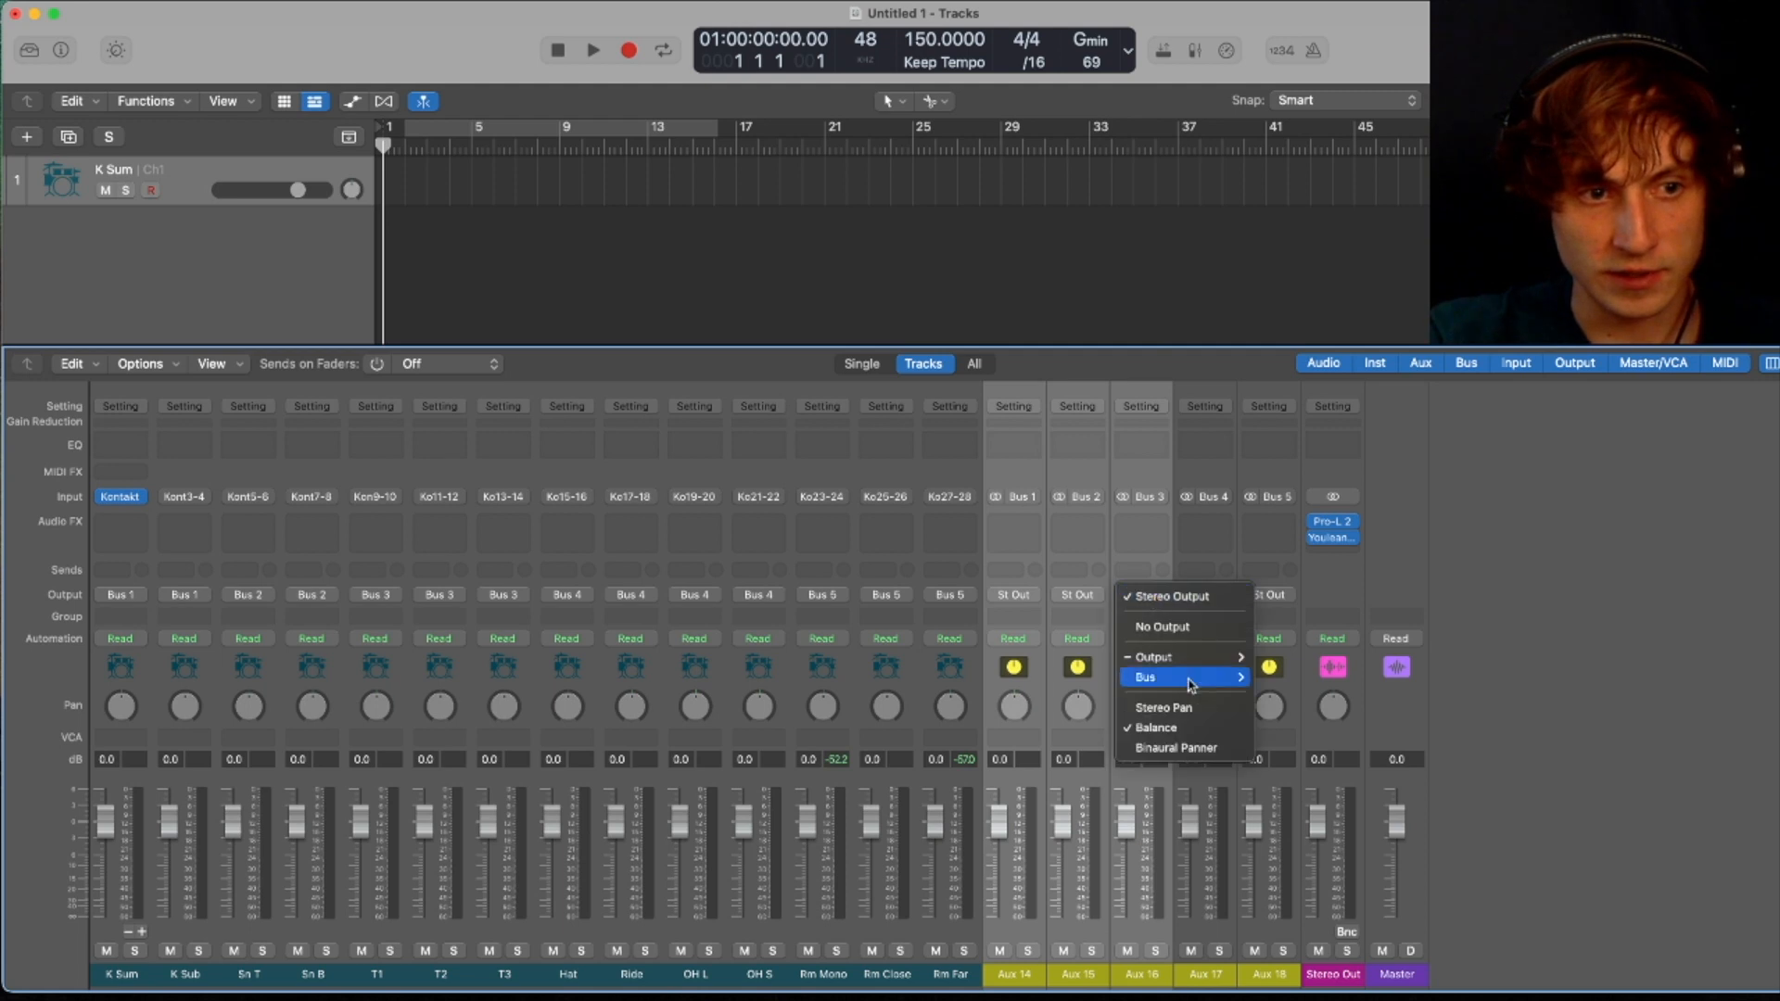
mouse_move(1185, 677)
click(1313, 314)
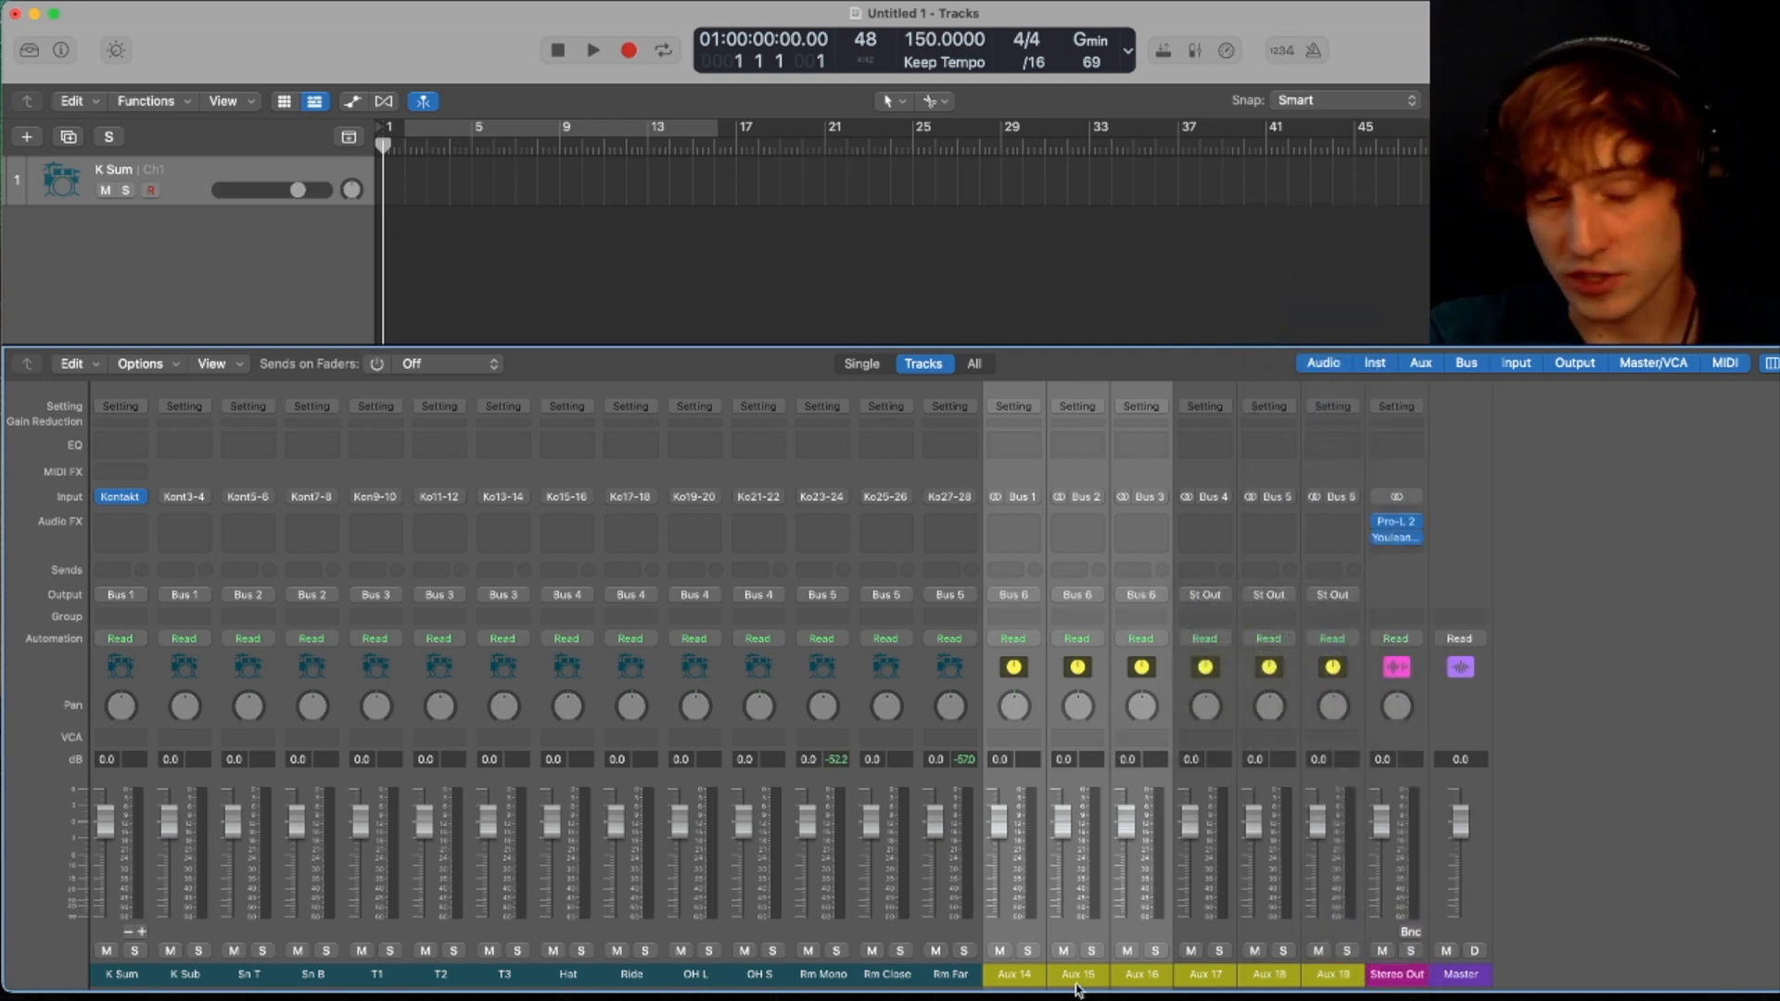
- Route the outputs of the cymbal and room aux channels, Aux 17 and Aux 18, to Bus 7
click(1205, 929)
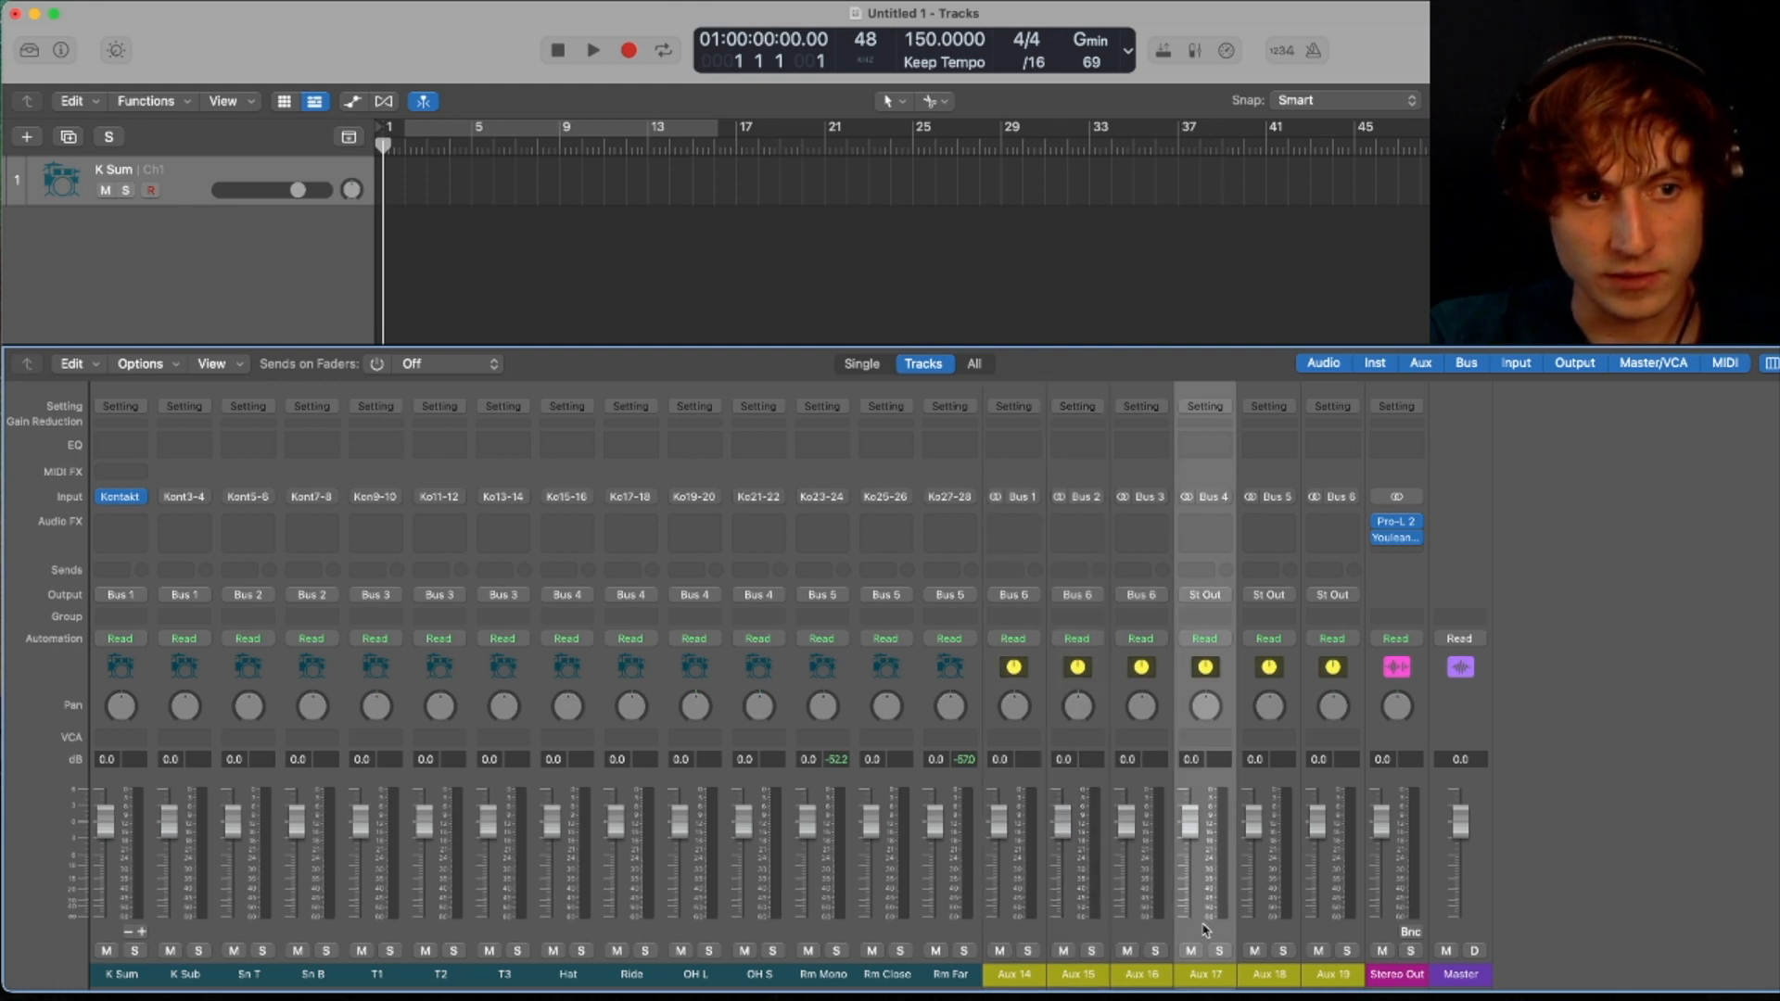
shift+click(1271, 938)
click(1276, 595)
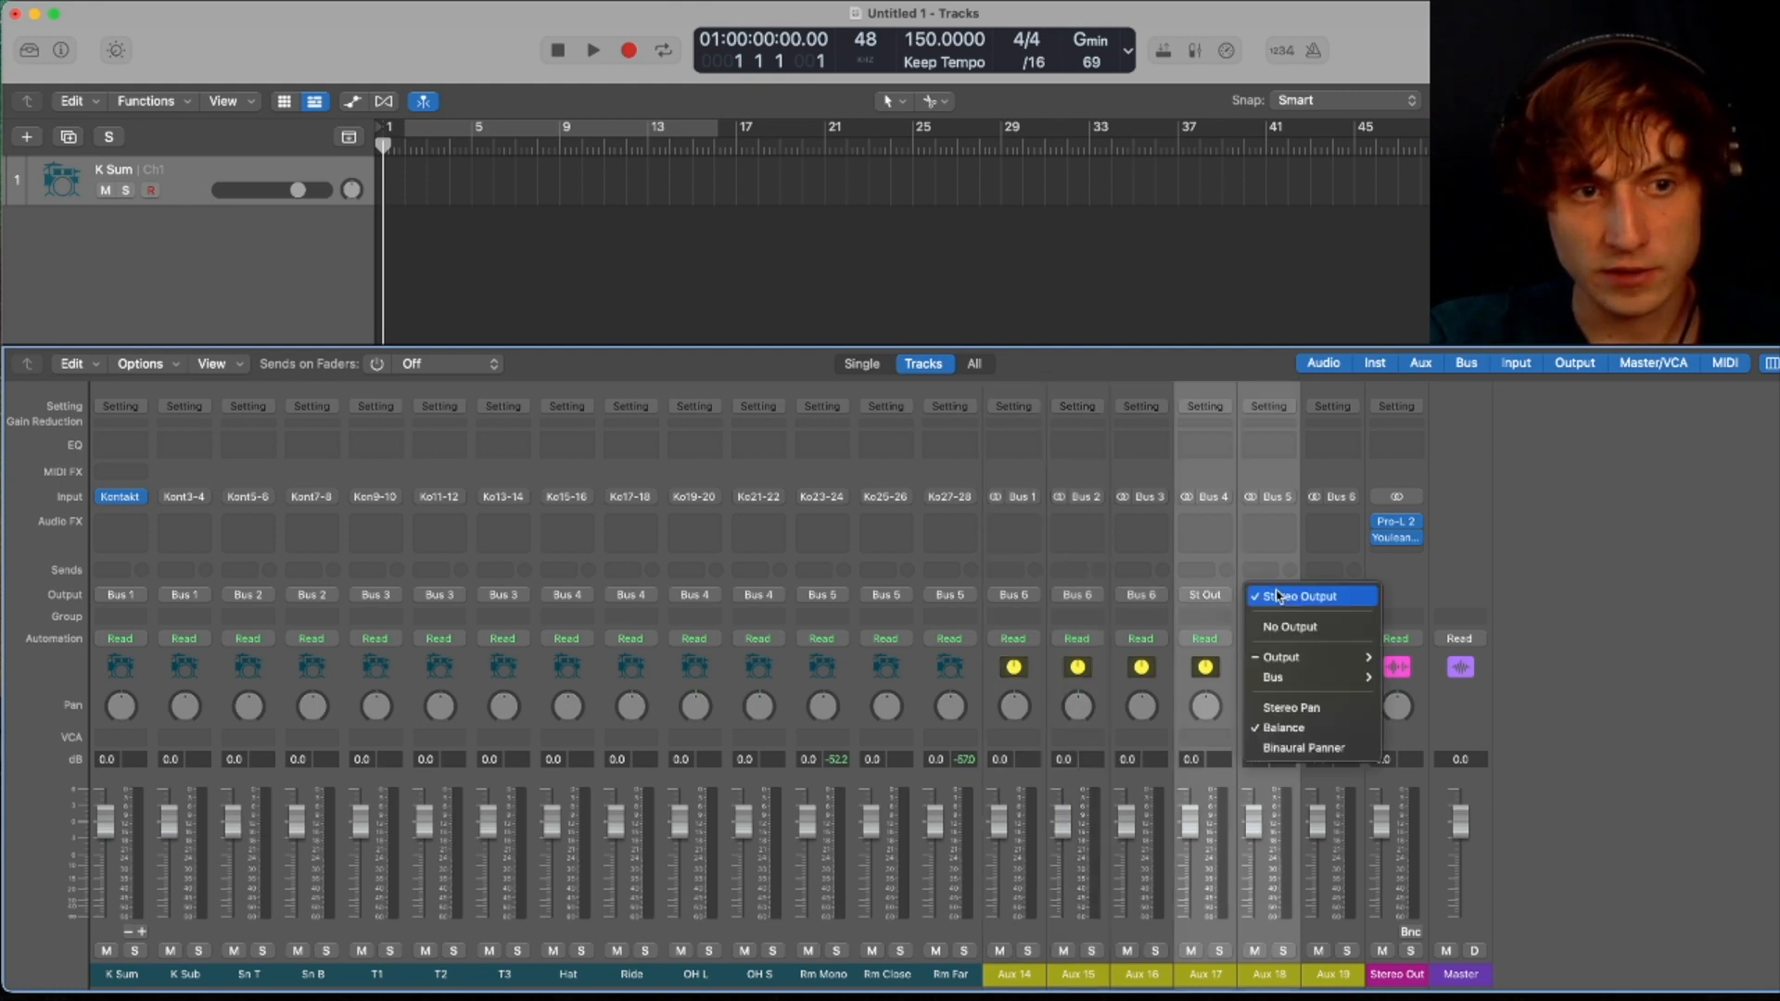
mouse_move(1280, 677)
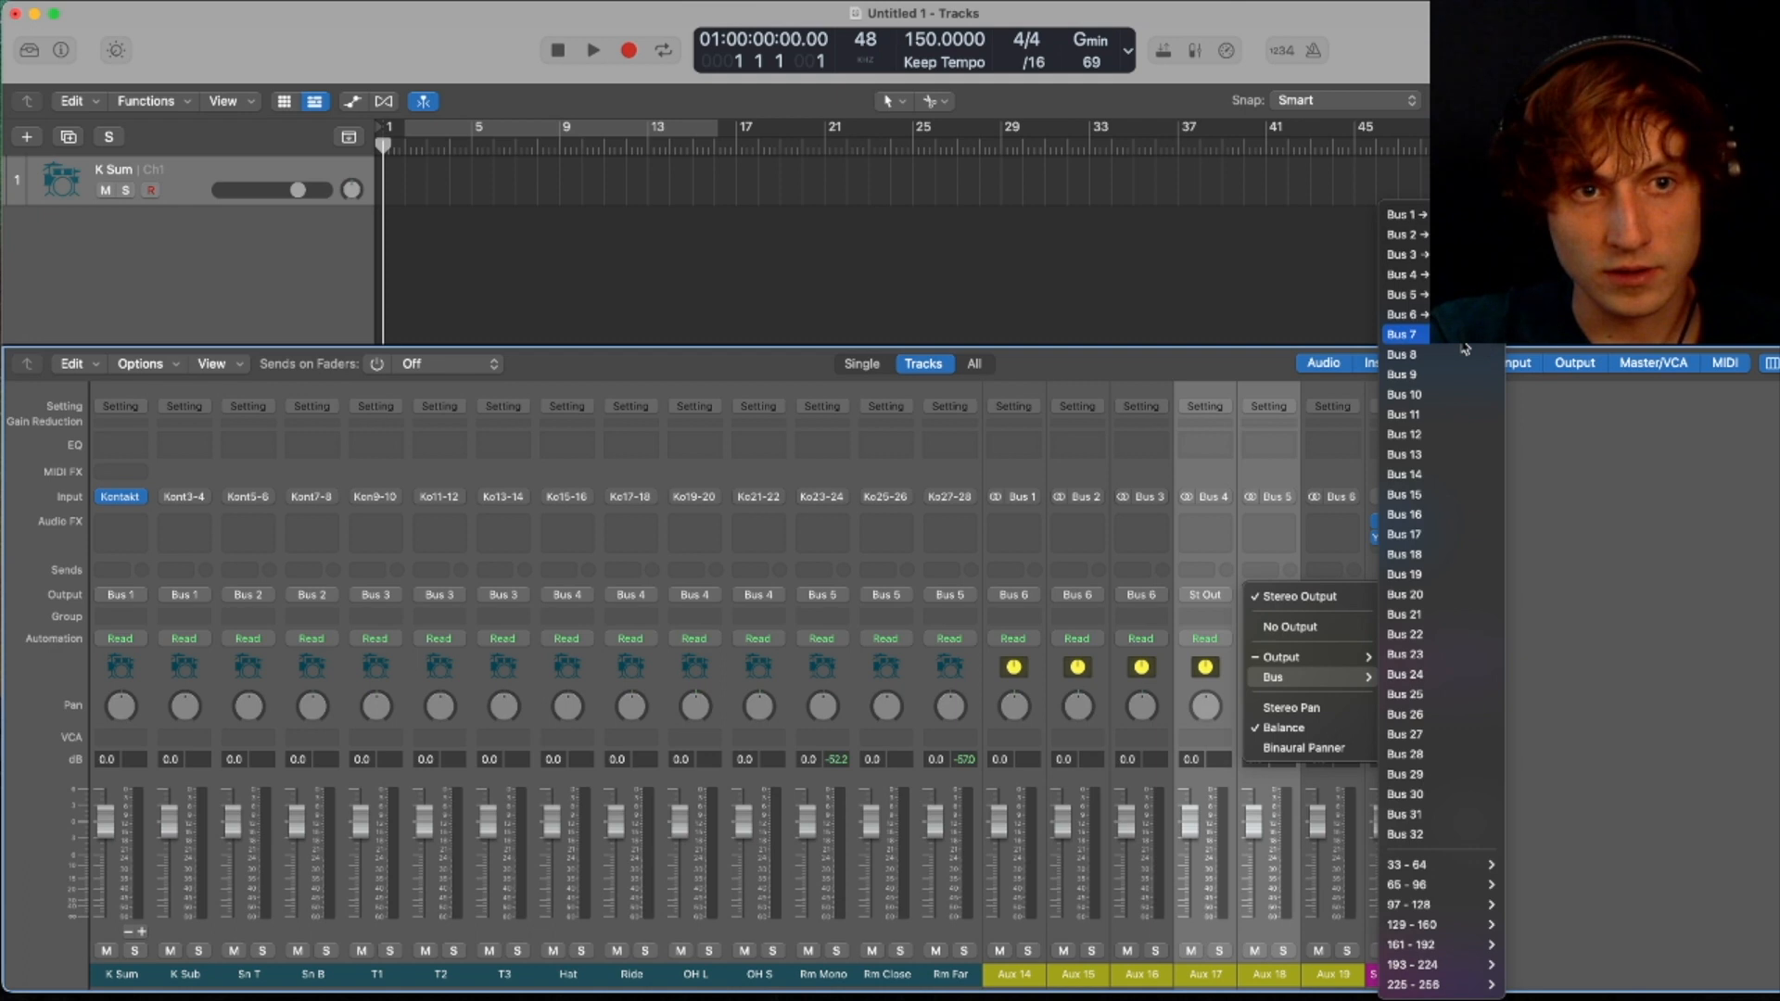
click(1401, 334)
click(1198, 939)
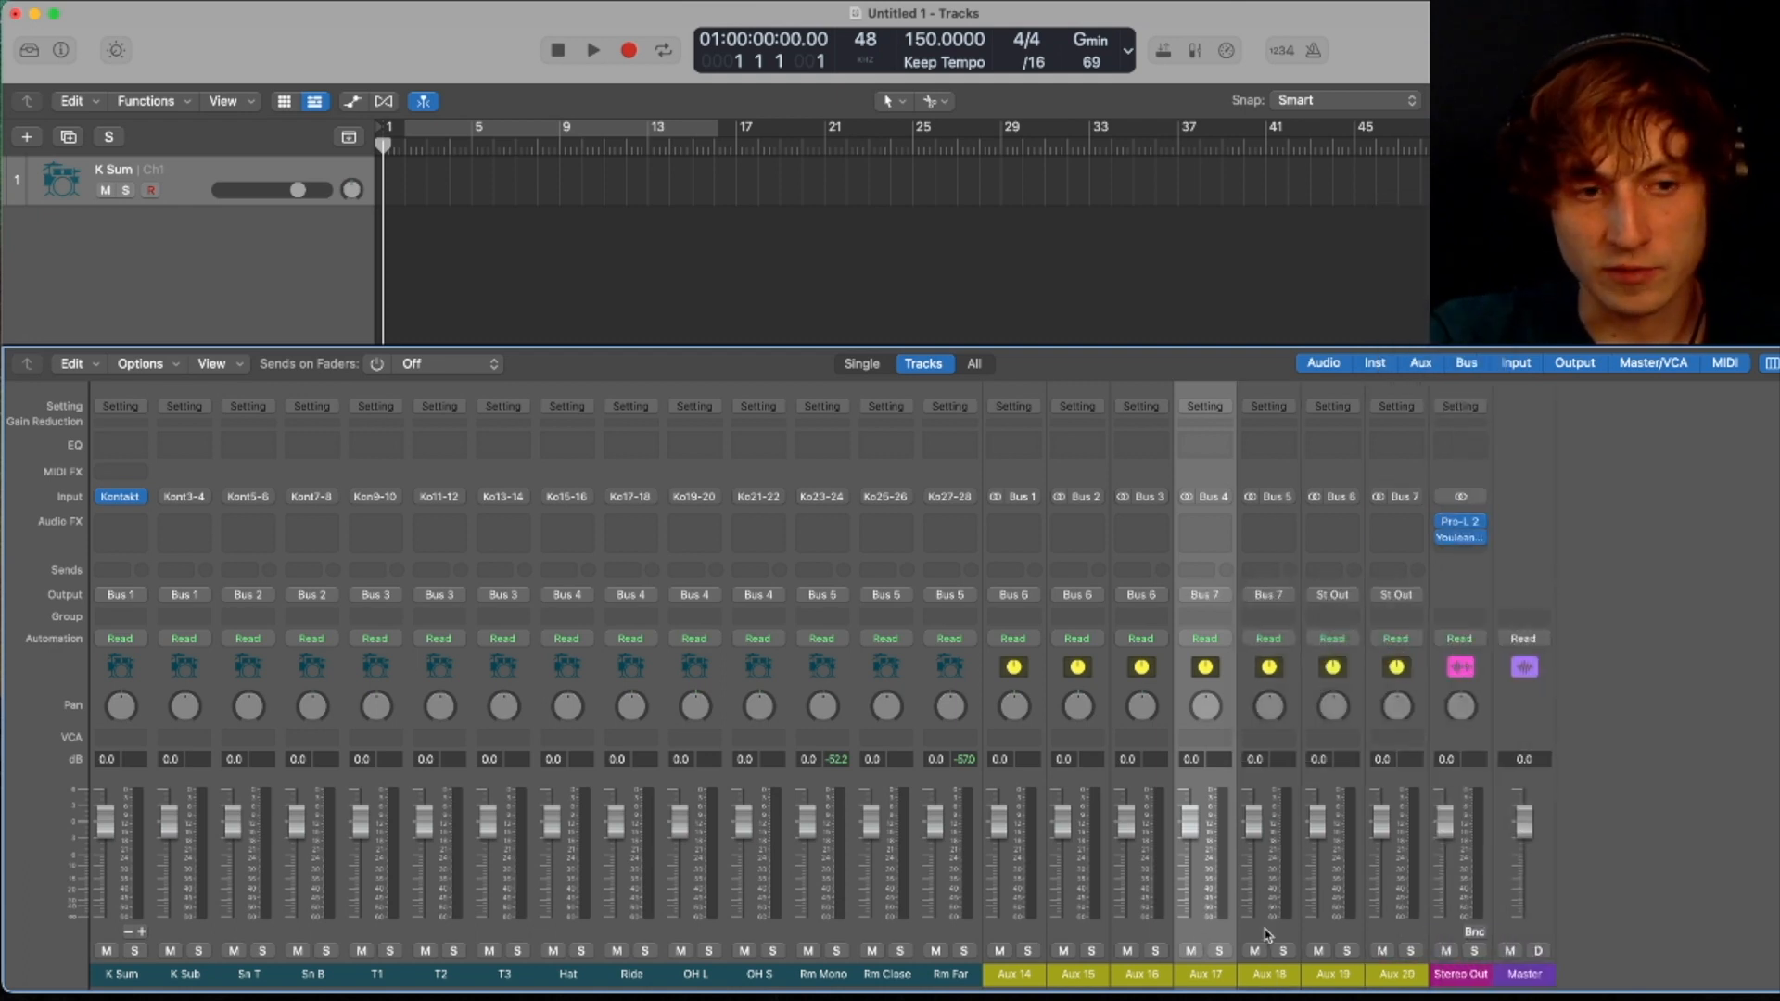
click(1269, 934)
click(1203, 955)
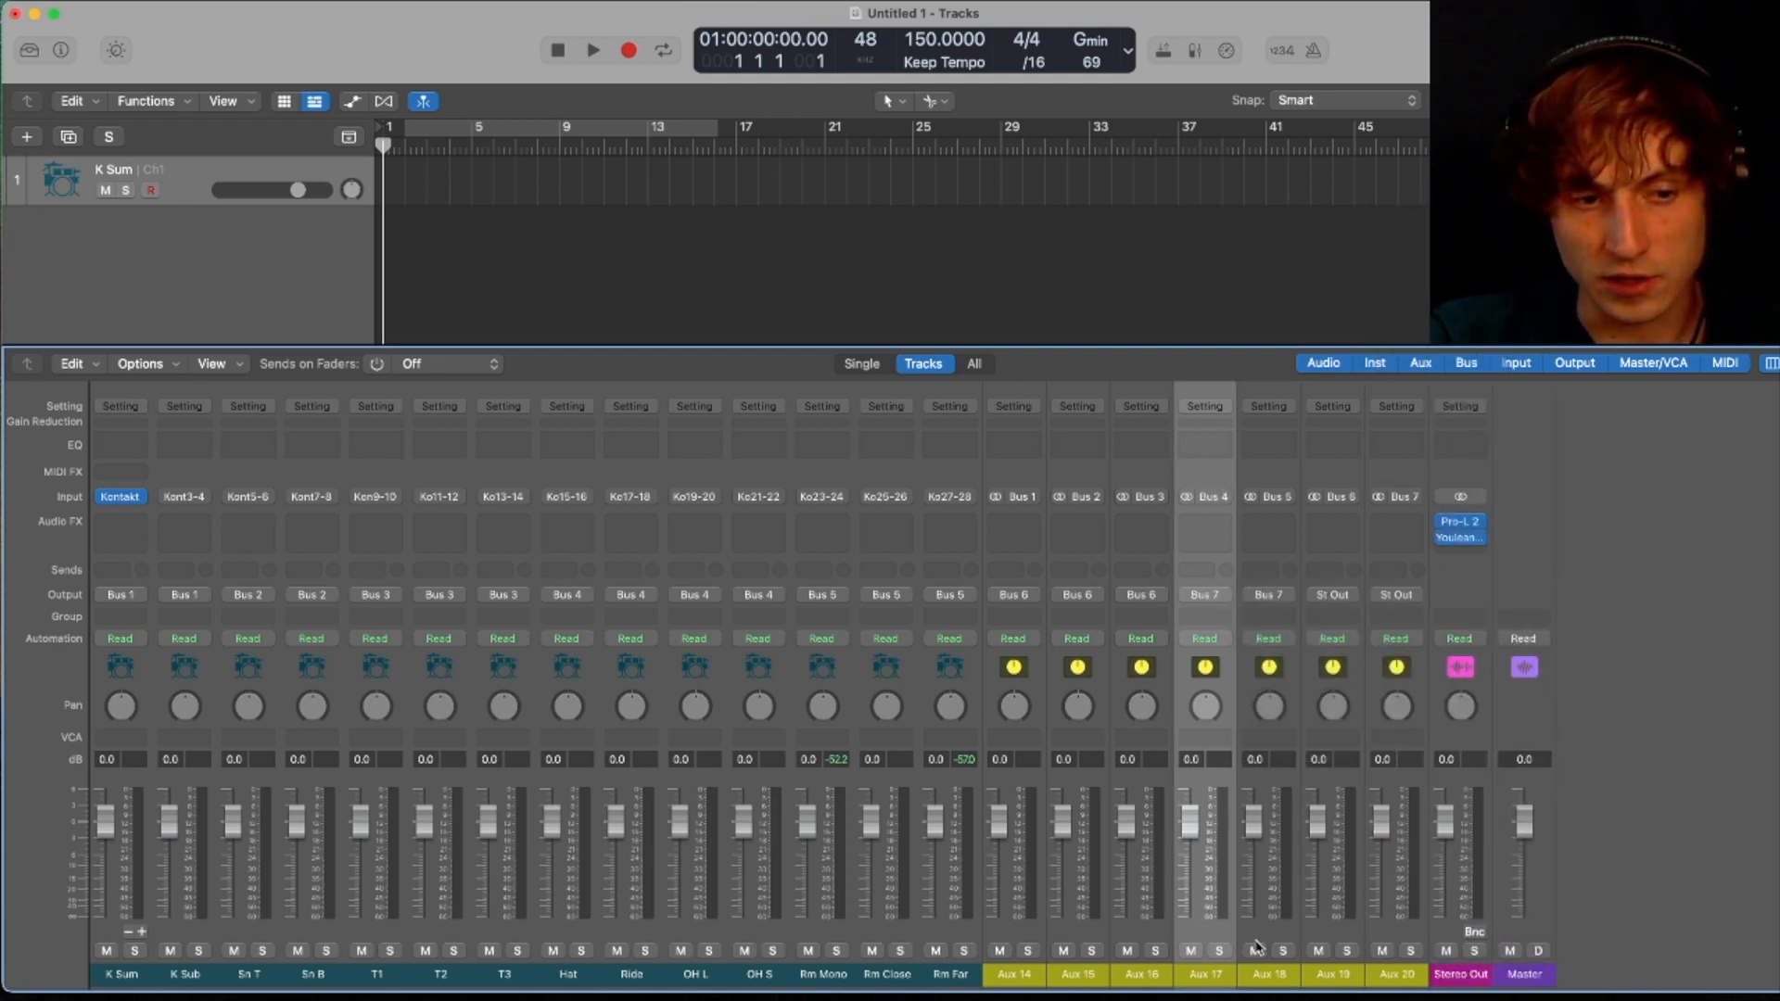
click(1241, 936)
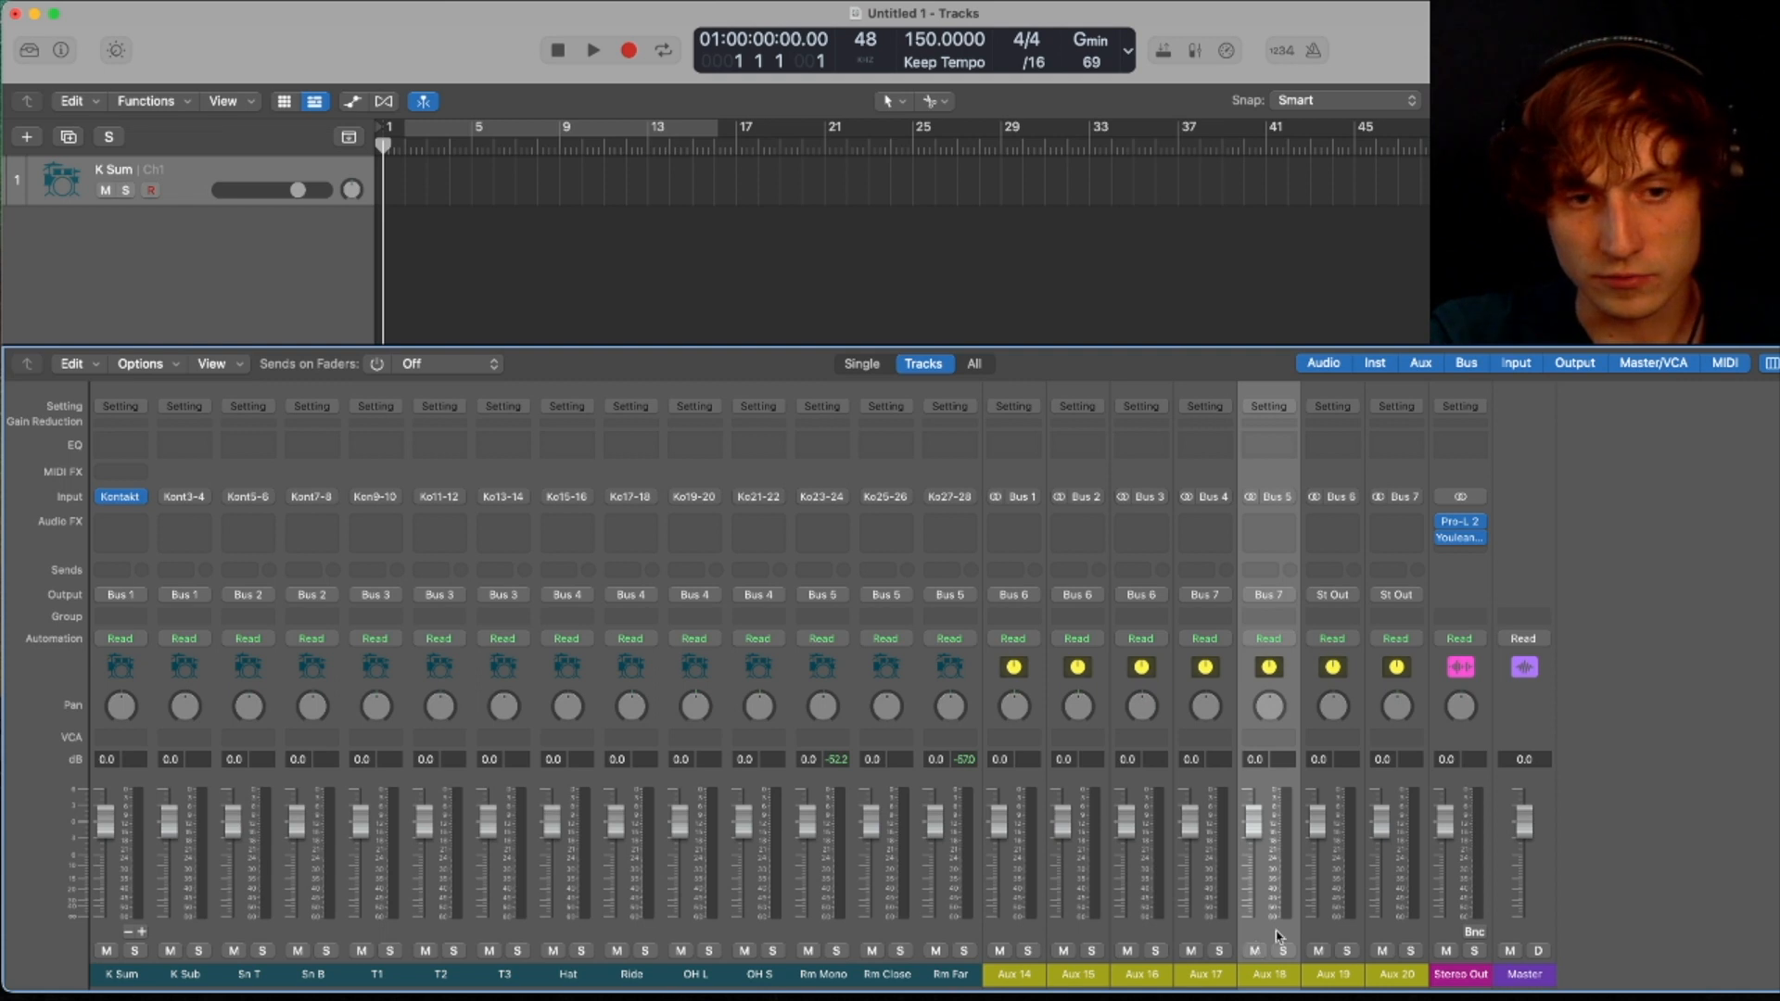
- Rename the aux channels fed by Bus 1 to Bus 7 as KICK, SNARE, TOMS, CYM, ROOM, SHELLS and SHINE
double_click(1381, 976)
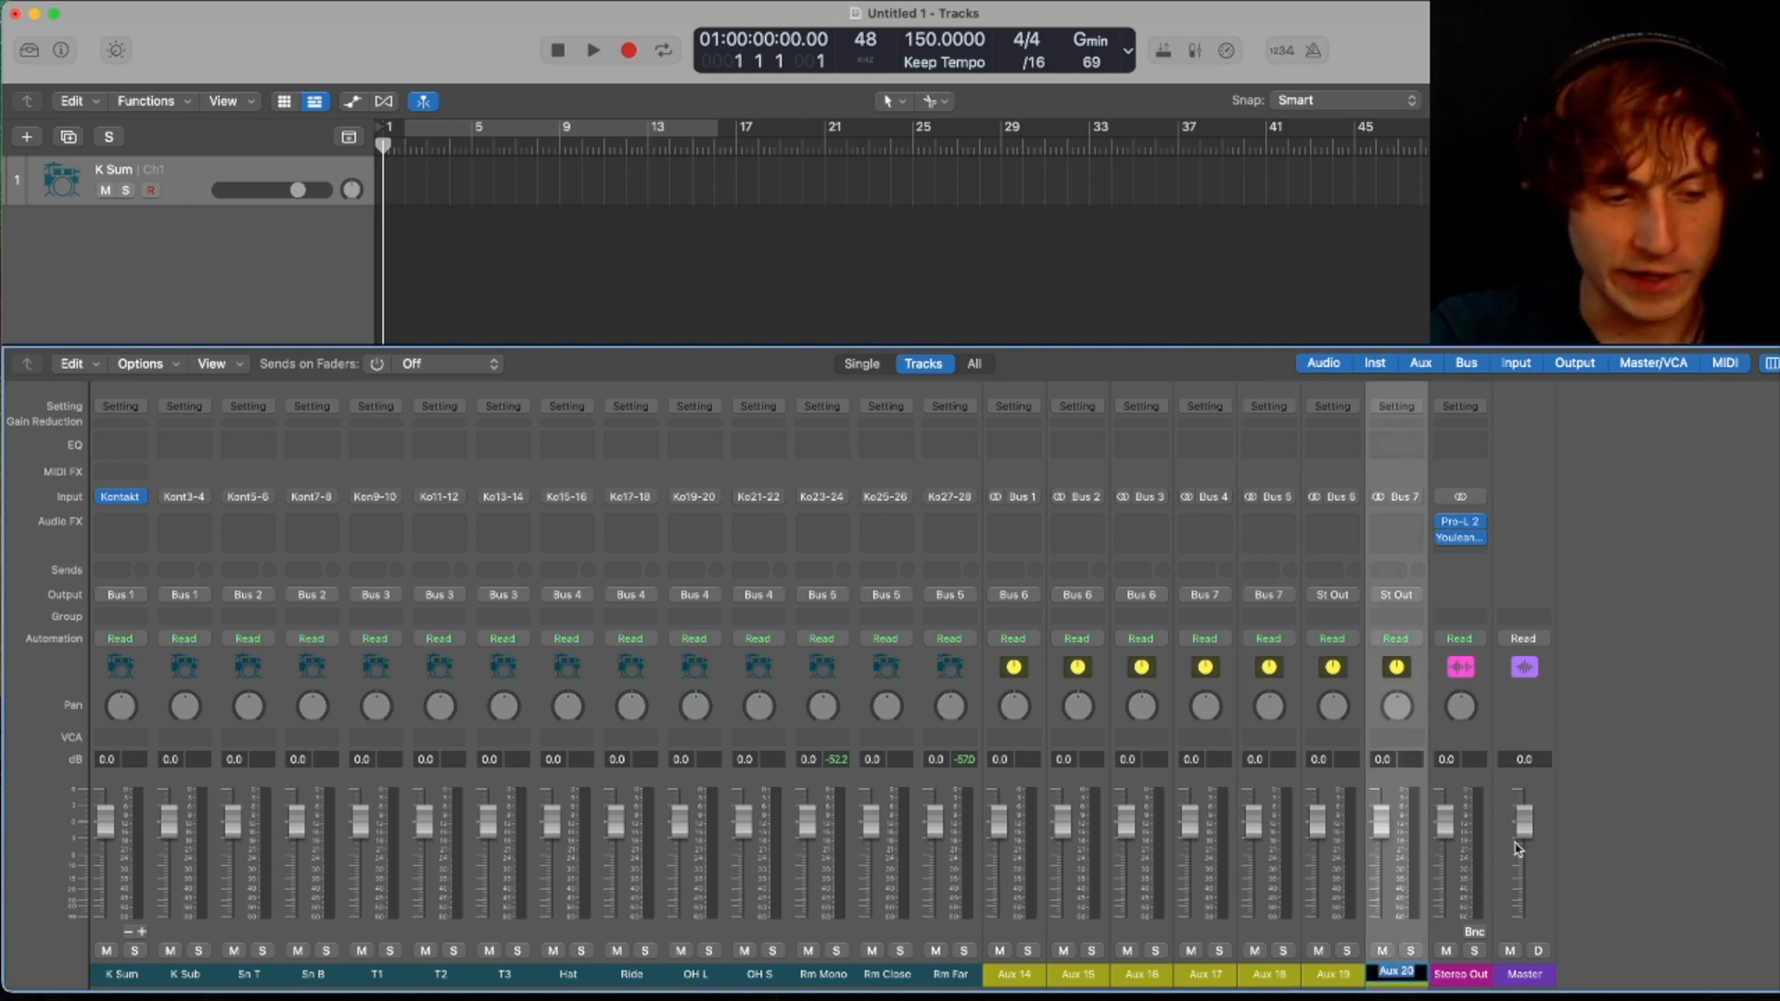
text(SHINE)
key(shift+Tab)
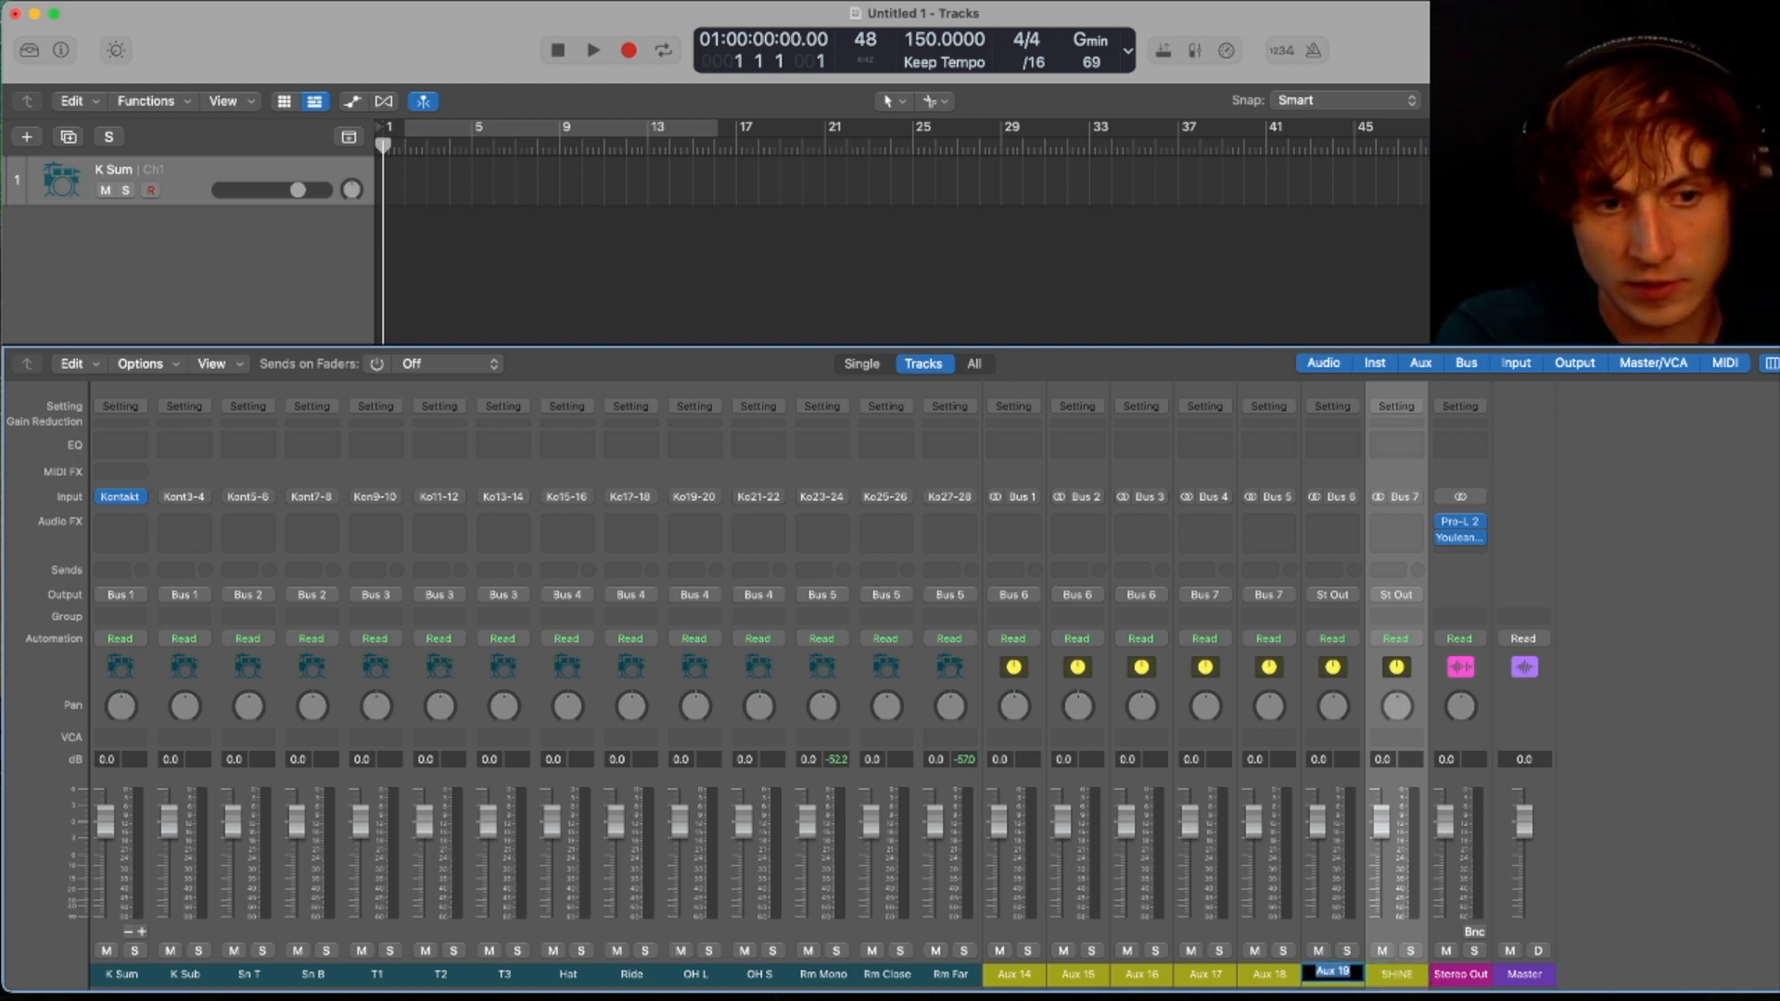
text(SHELLS)
key(shift+Tab)
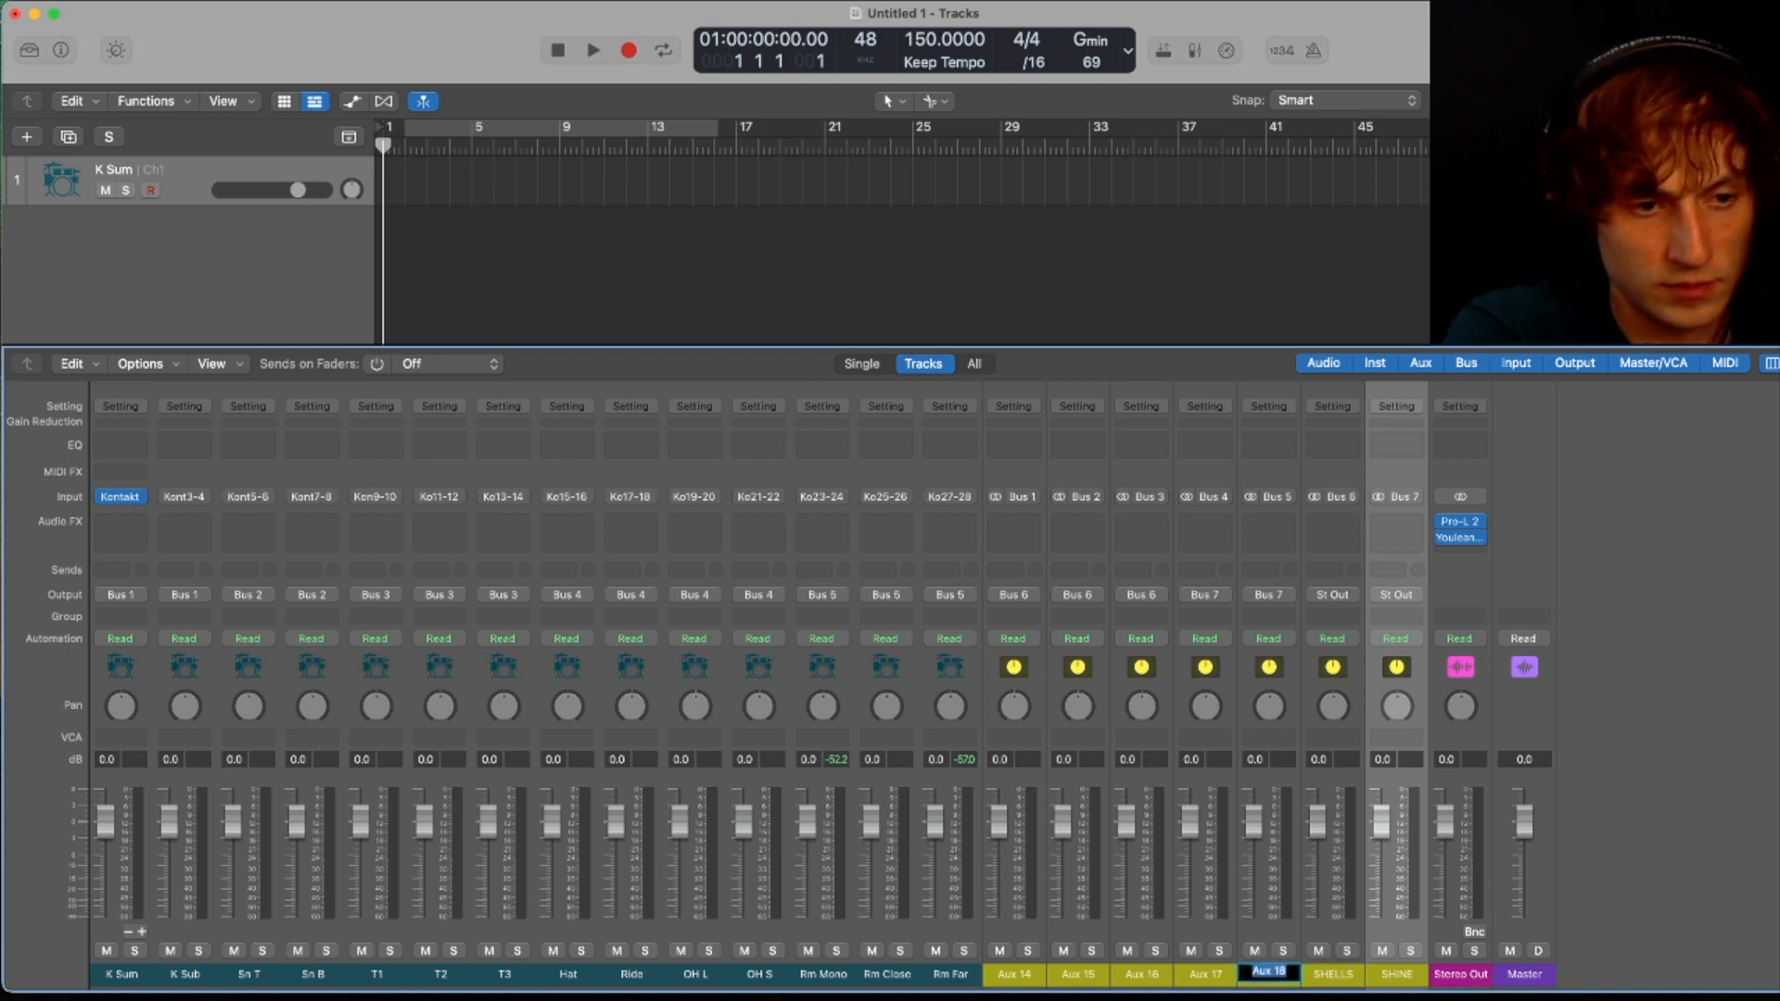
text(ROOM)
key(shift+Tab)
text(CYM)
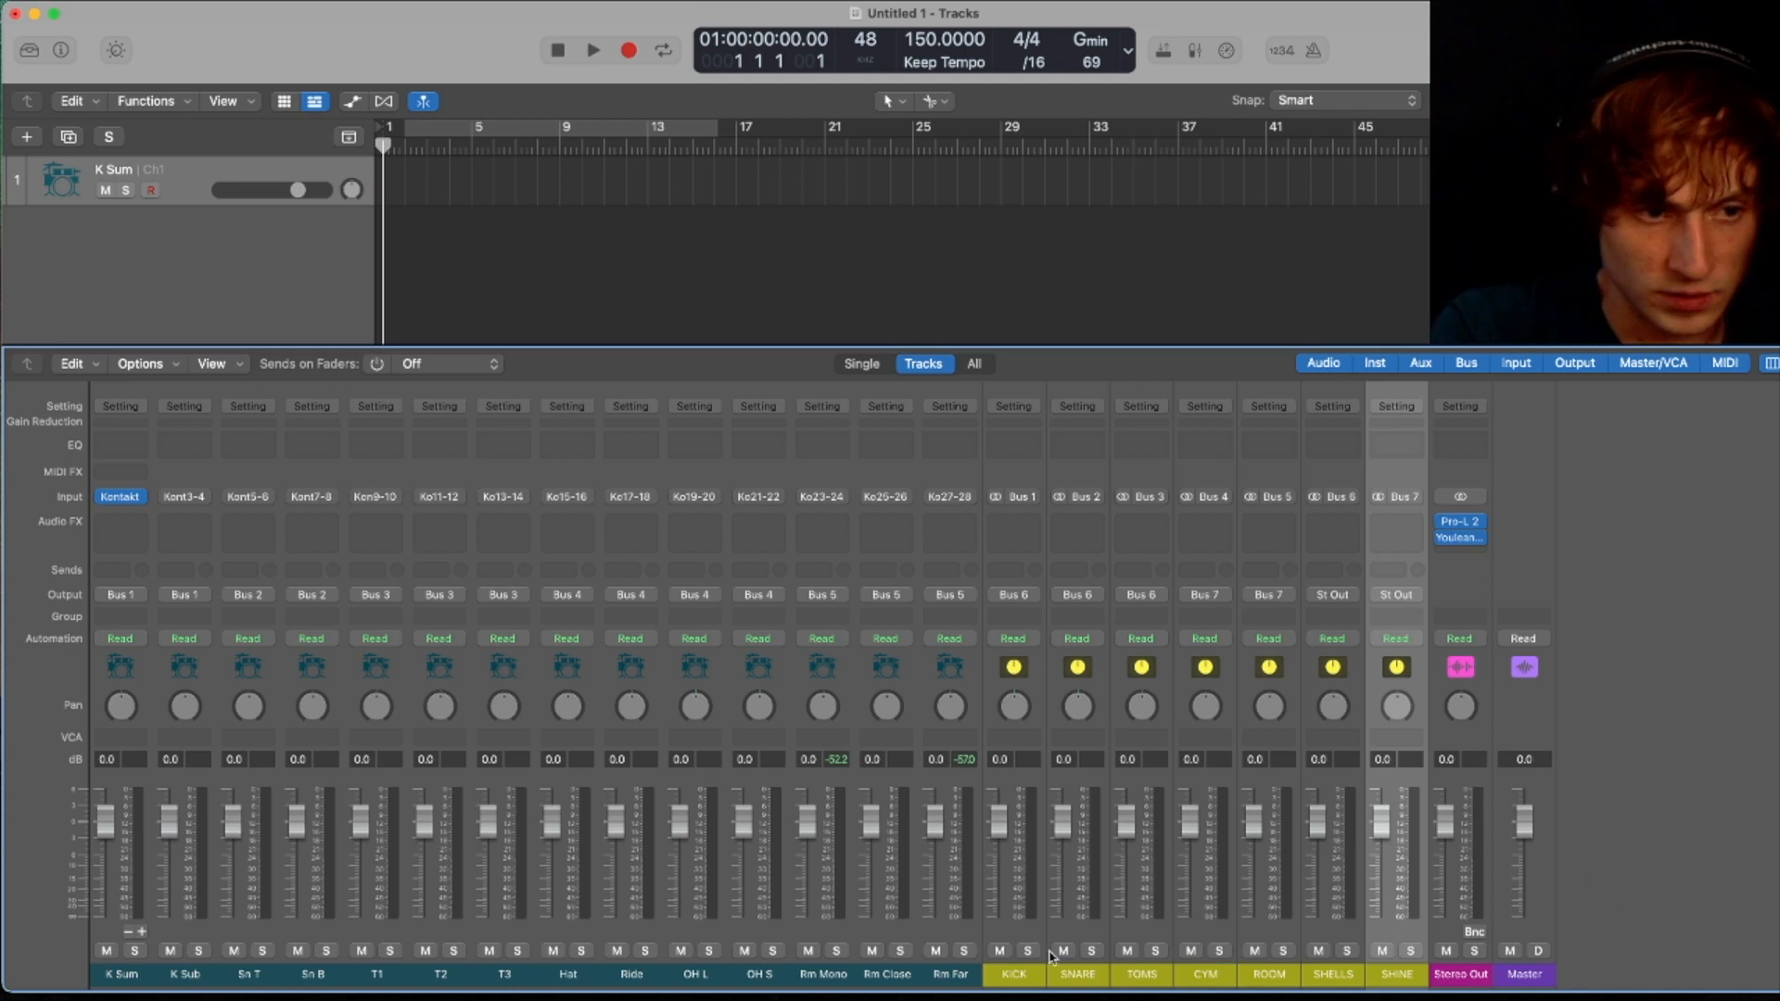
- Add a send to Bus 8 on the KICK, SNARE, TOMS, CYM and ROOM channels together
click(1001, 938)
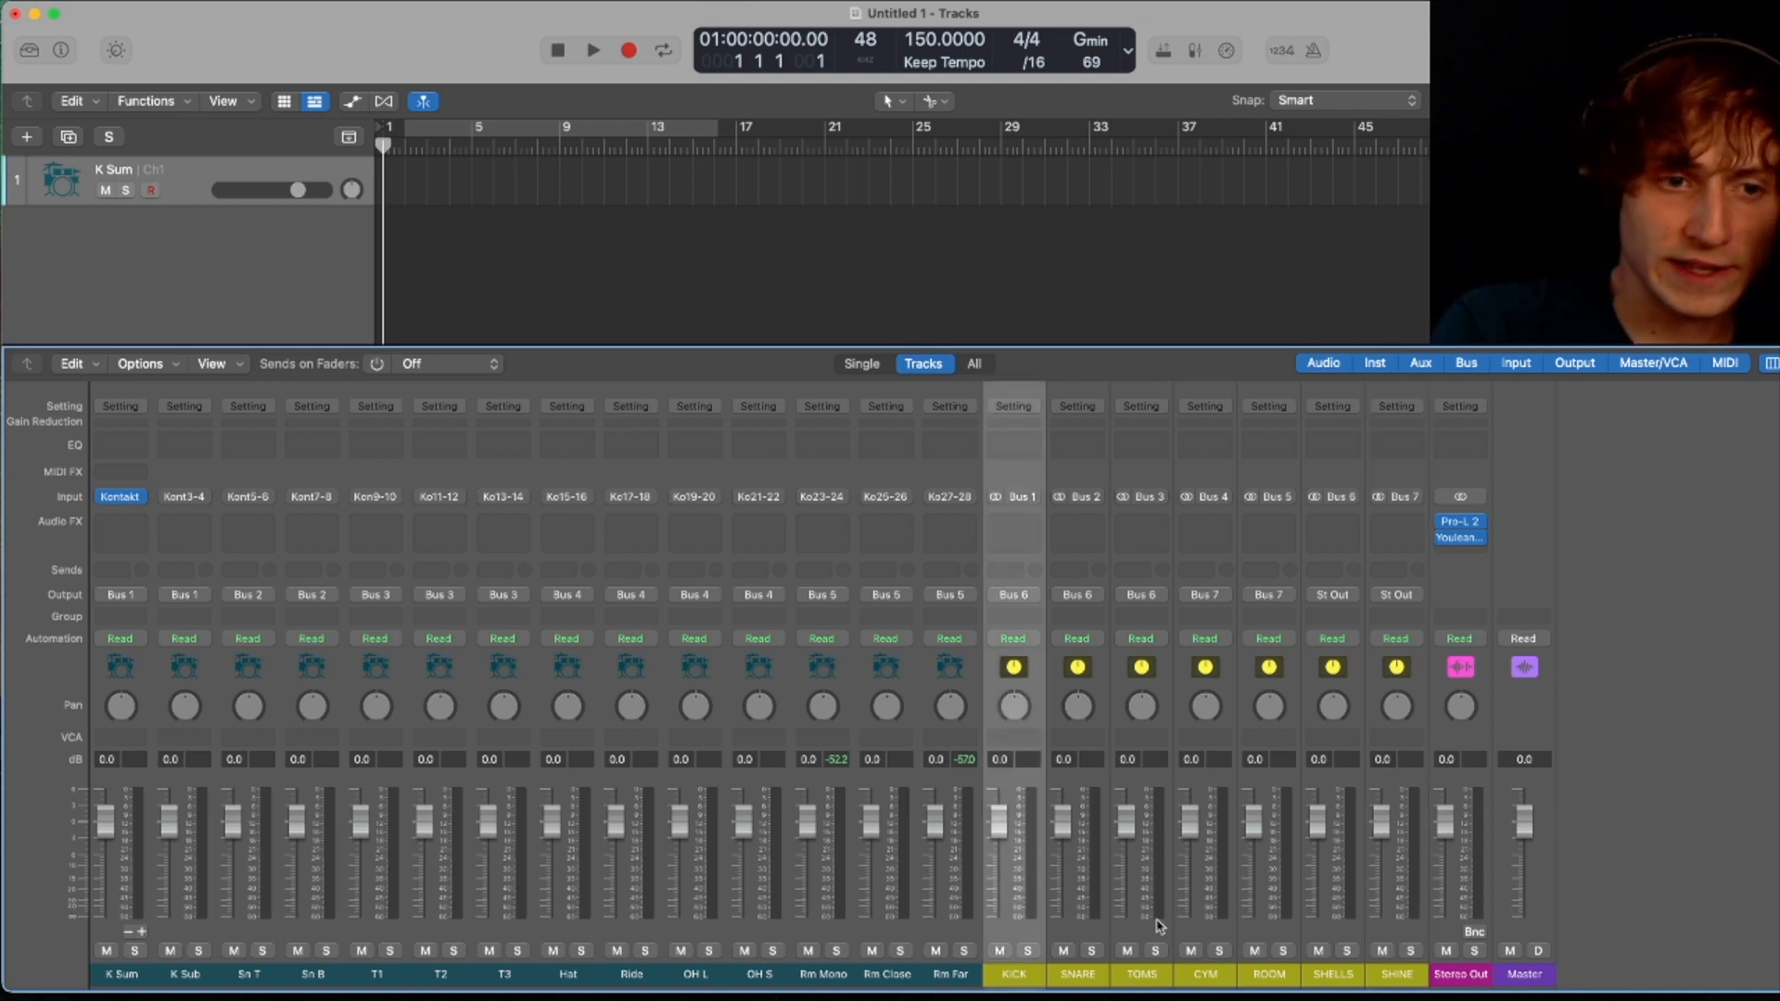
shift+click(1267, 939)
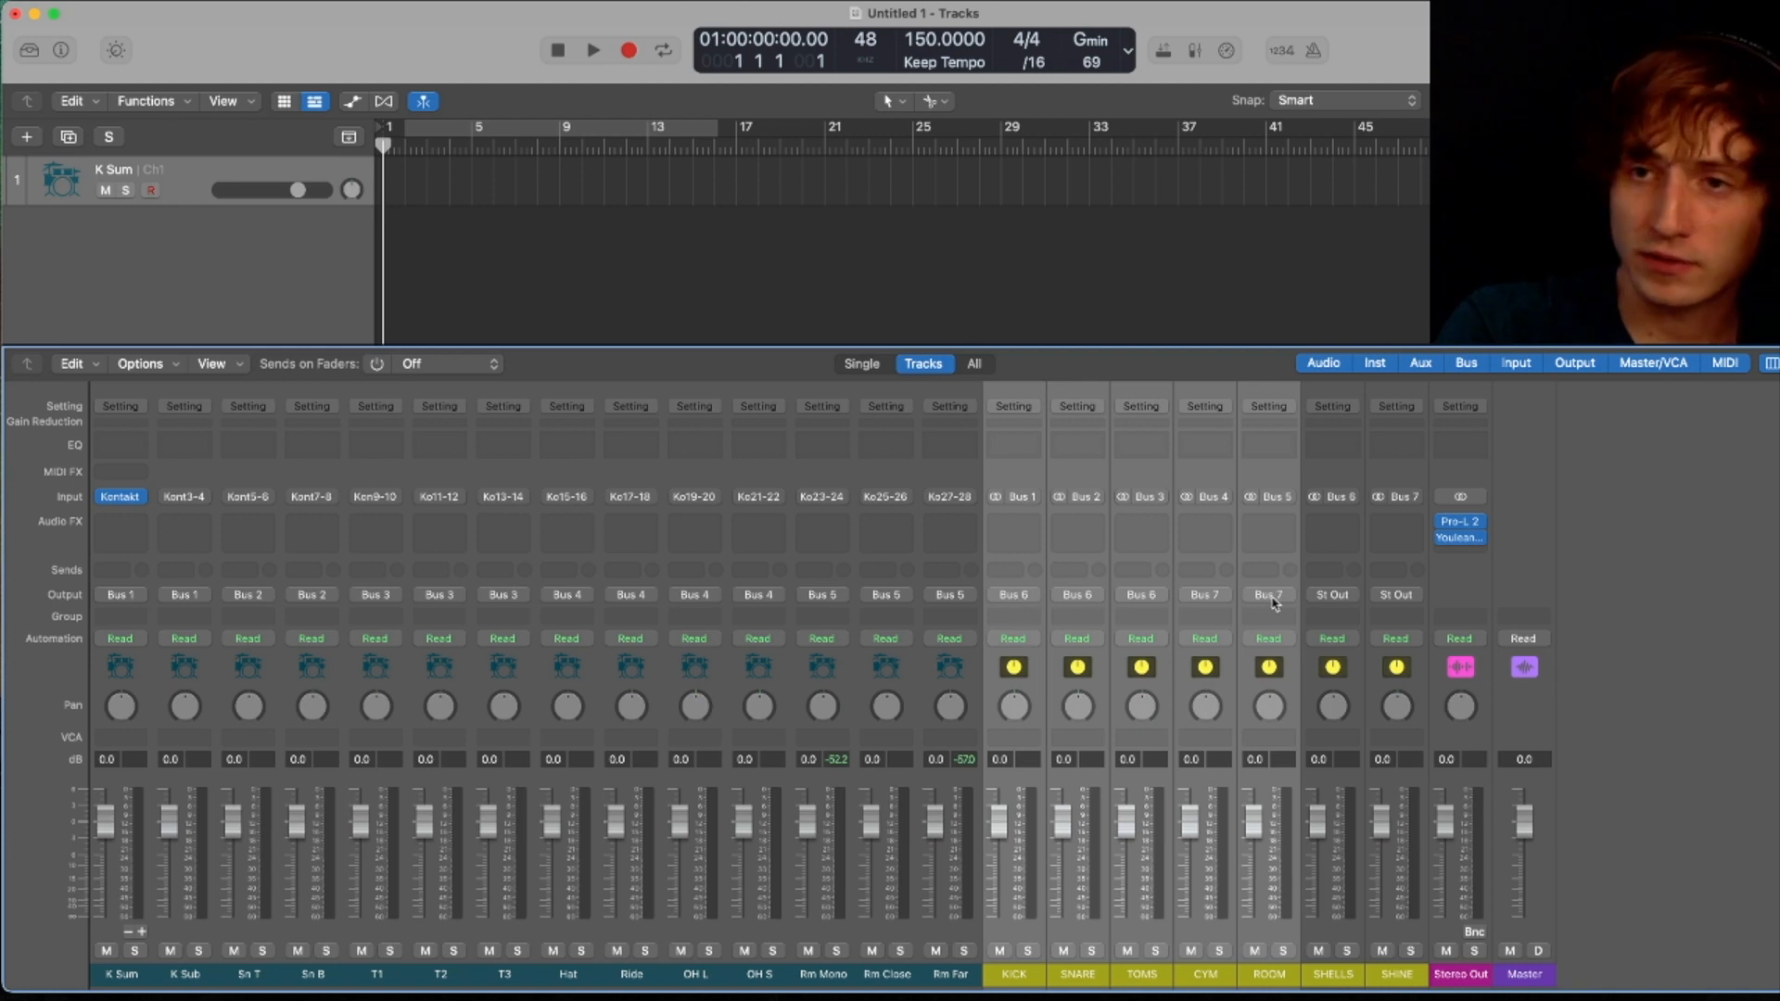
click(1012, 571)
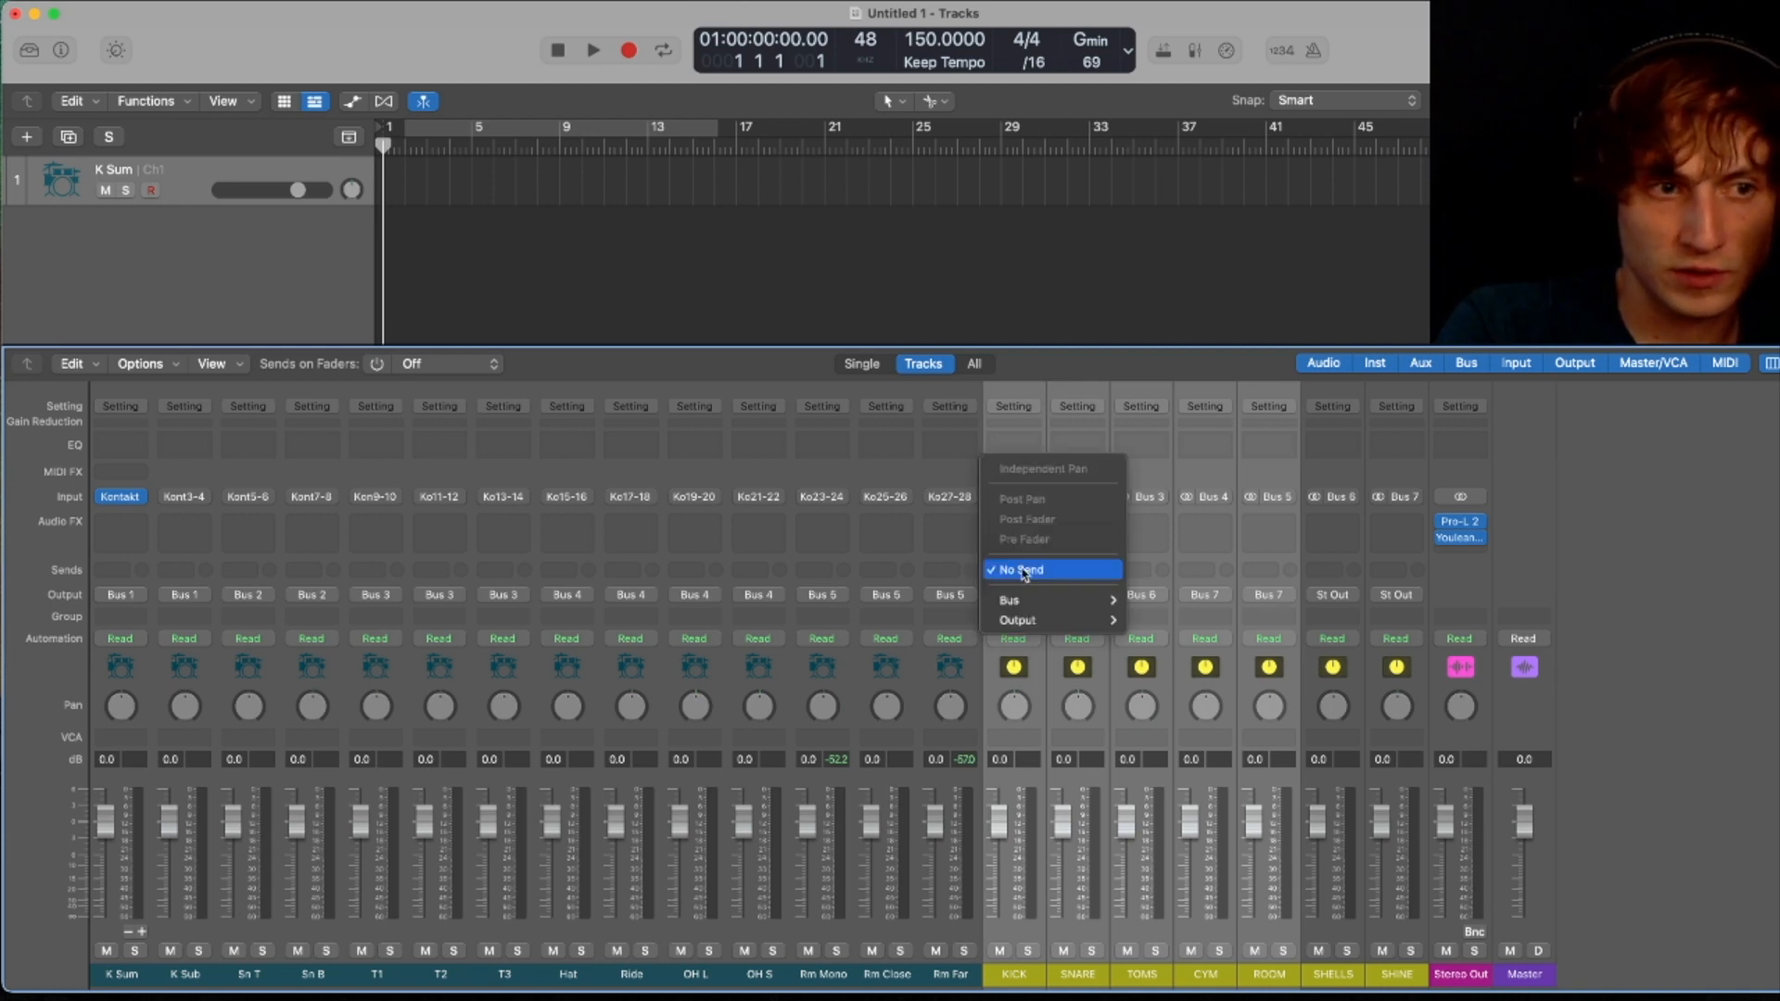
mouse_move(1057, 601)
click(1205, 354)
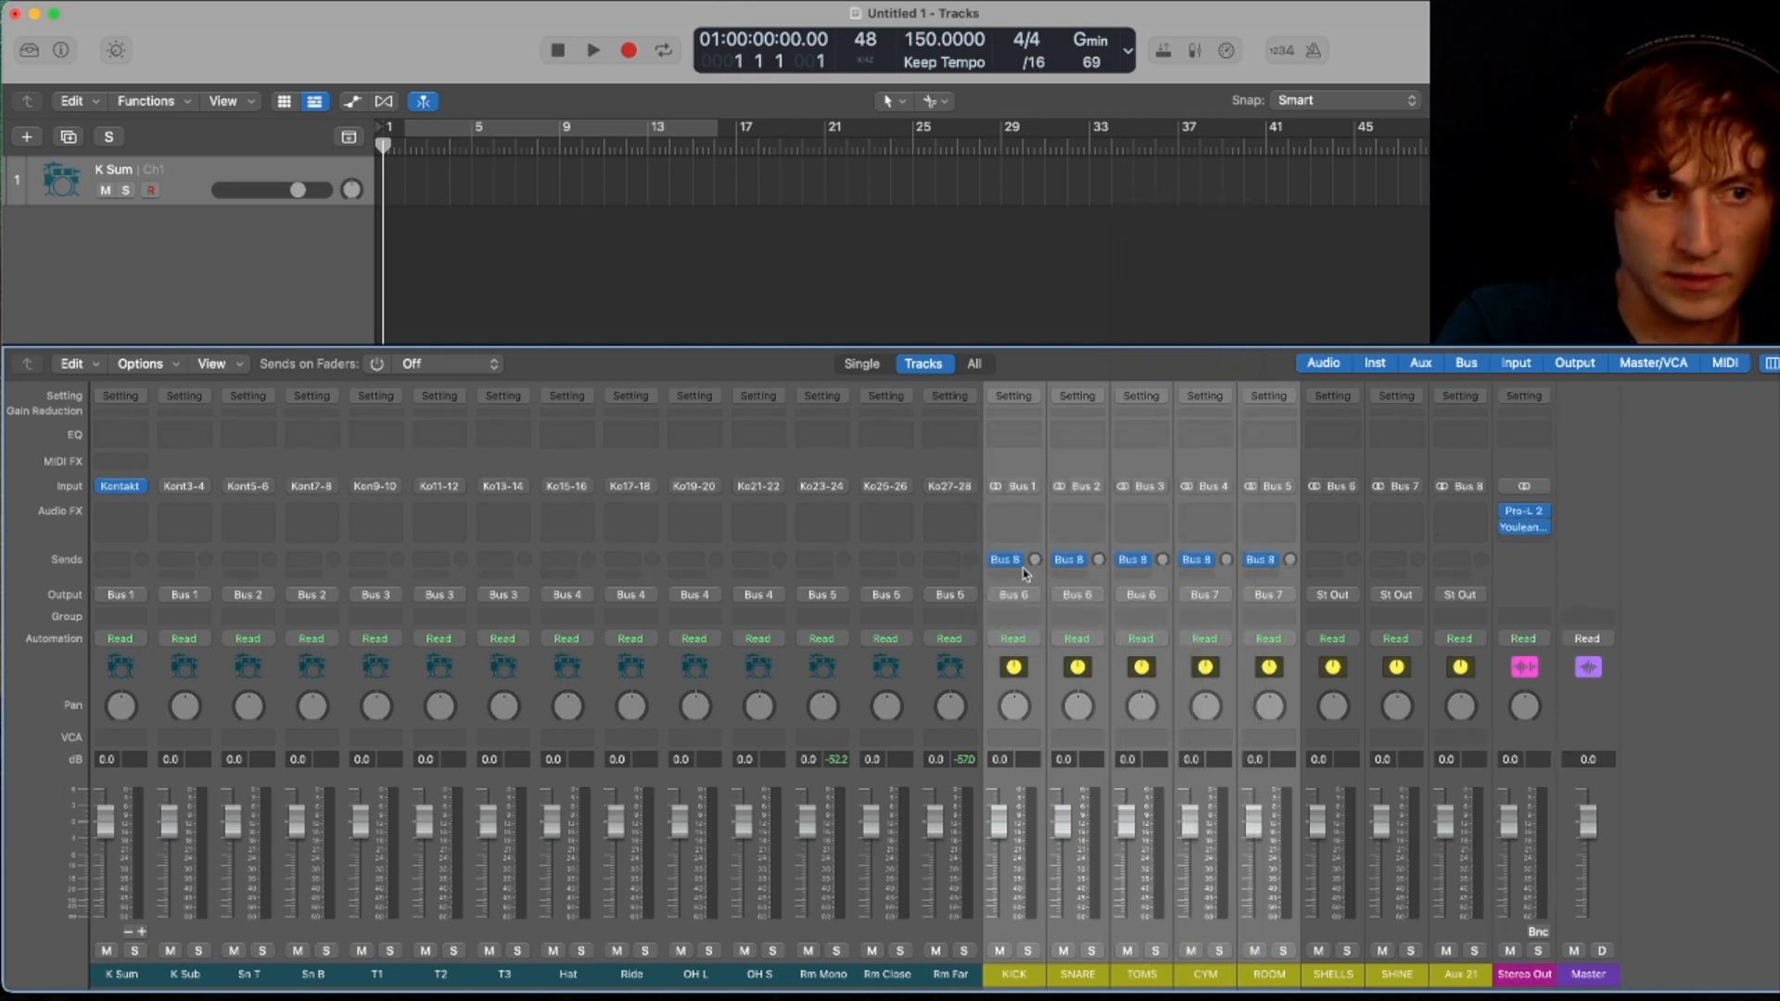
- Raise the Bus 8 sends on the KICK to ROOM channels to about -13.3 dB and set them to Pre Fader
drag(1035, 560, 1046, 504)
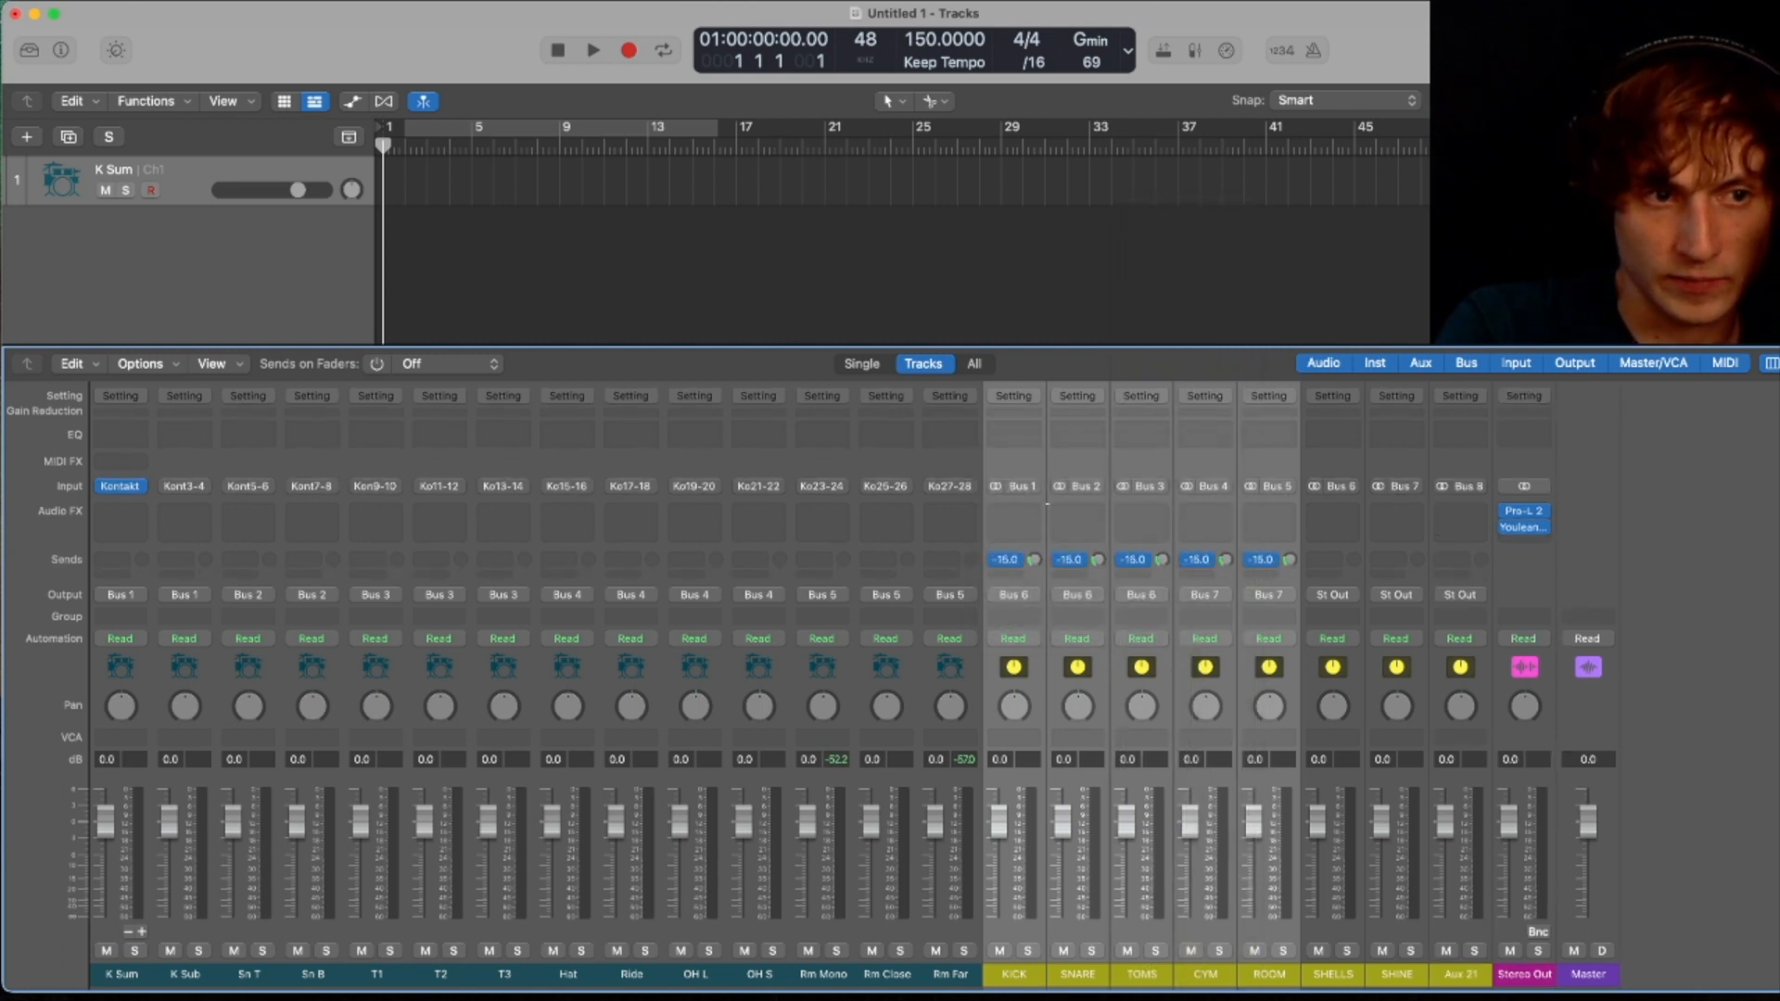
click(1016, 560)
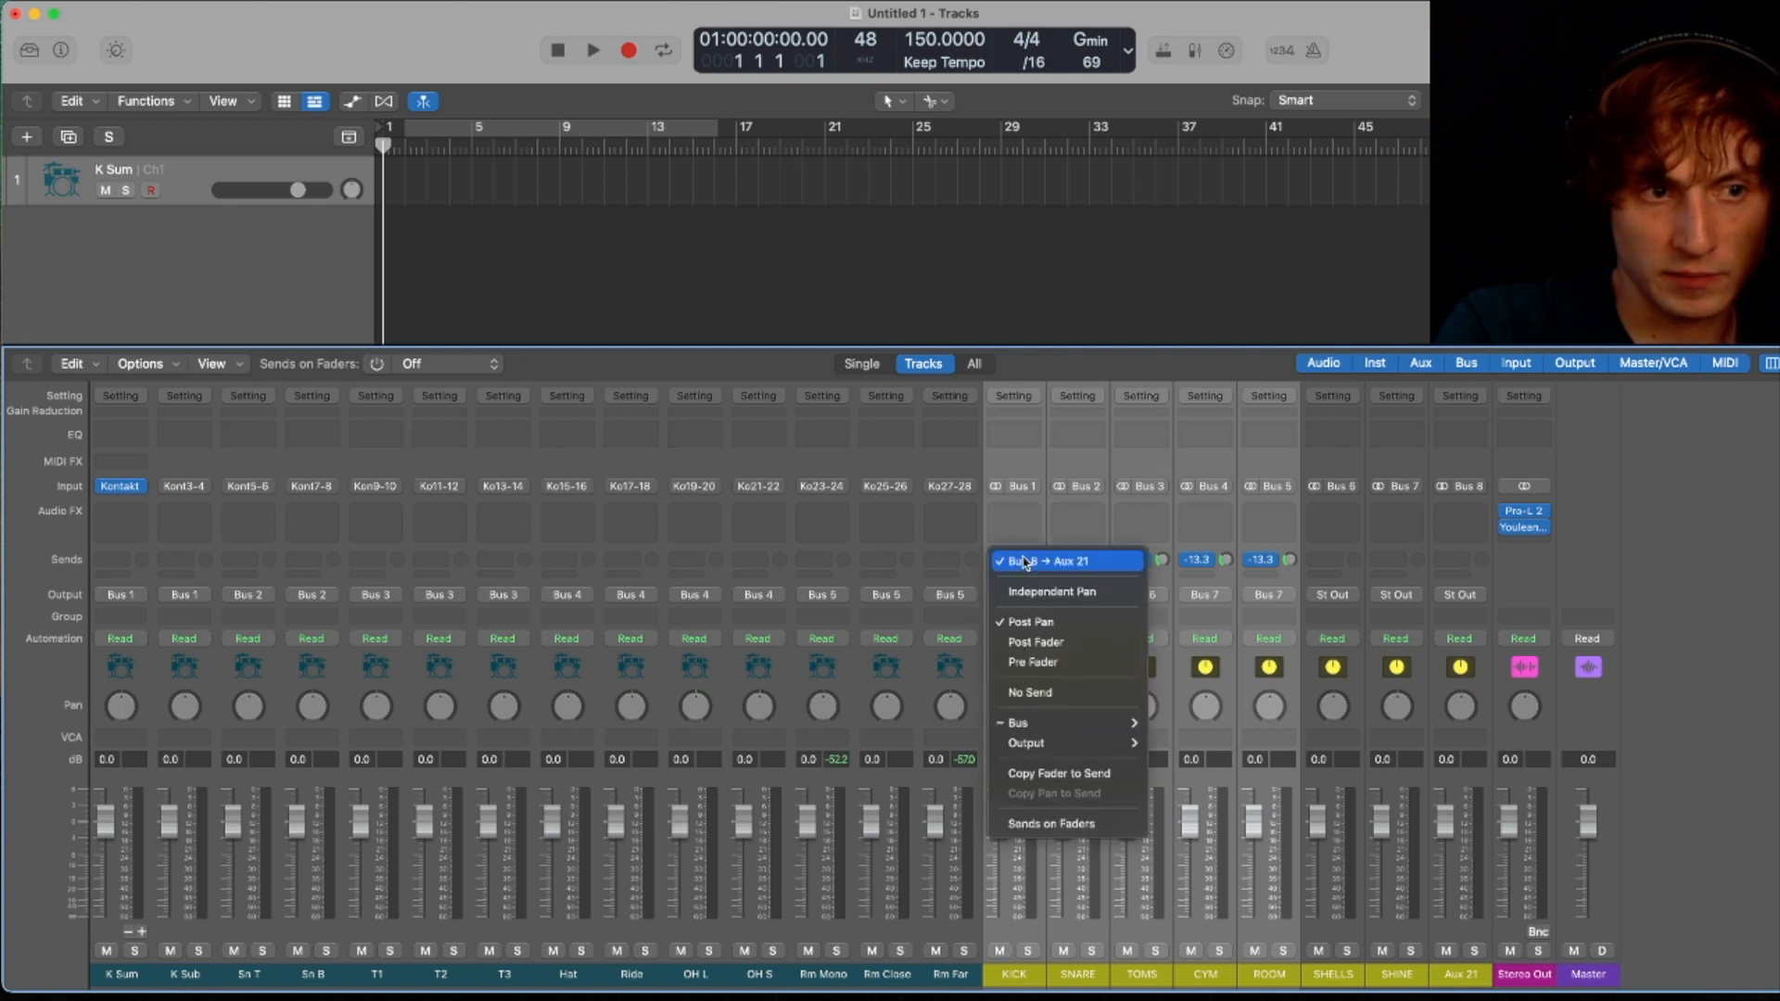
click(1101, 661)
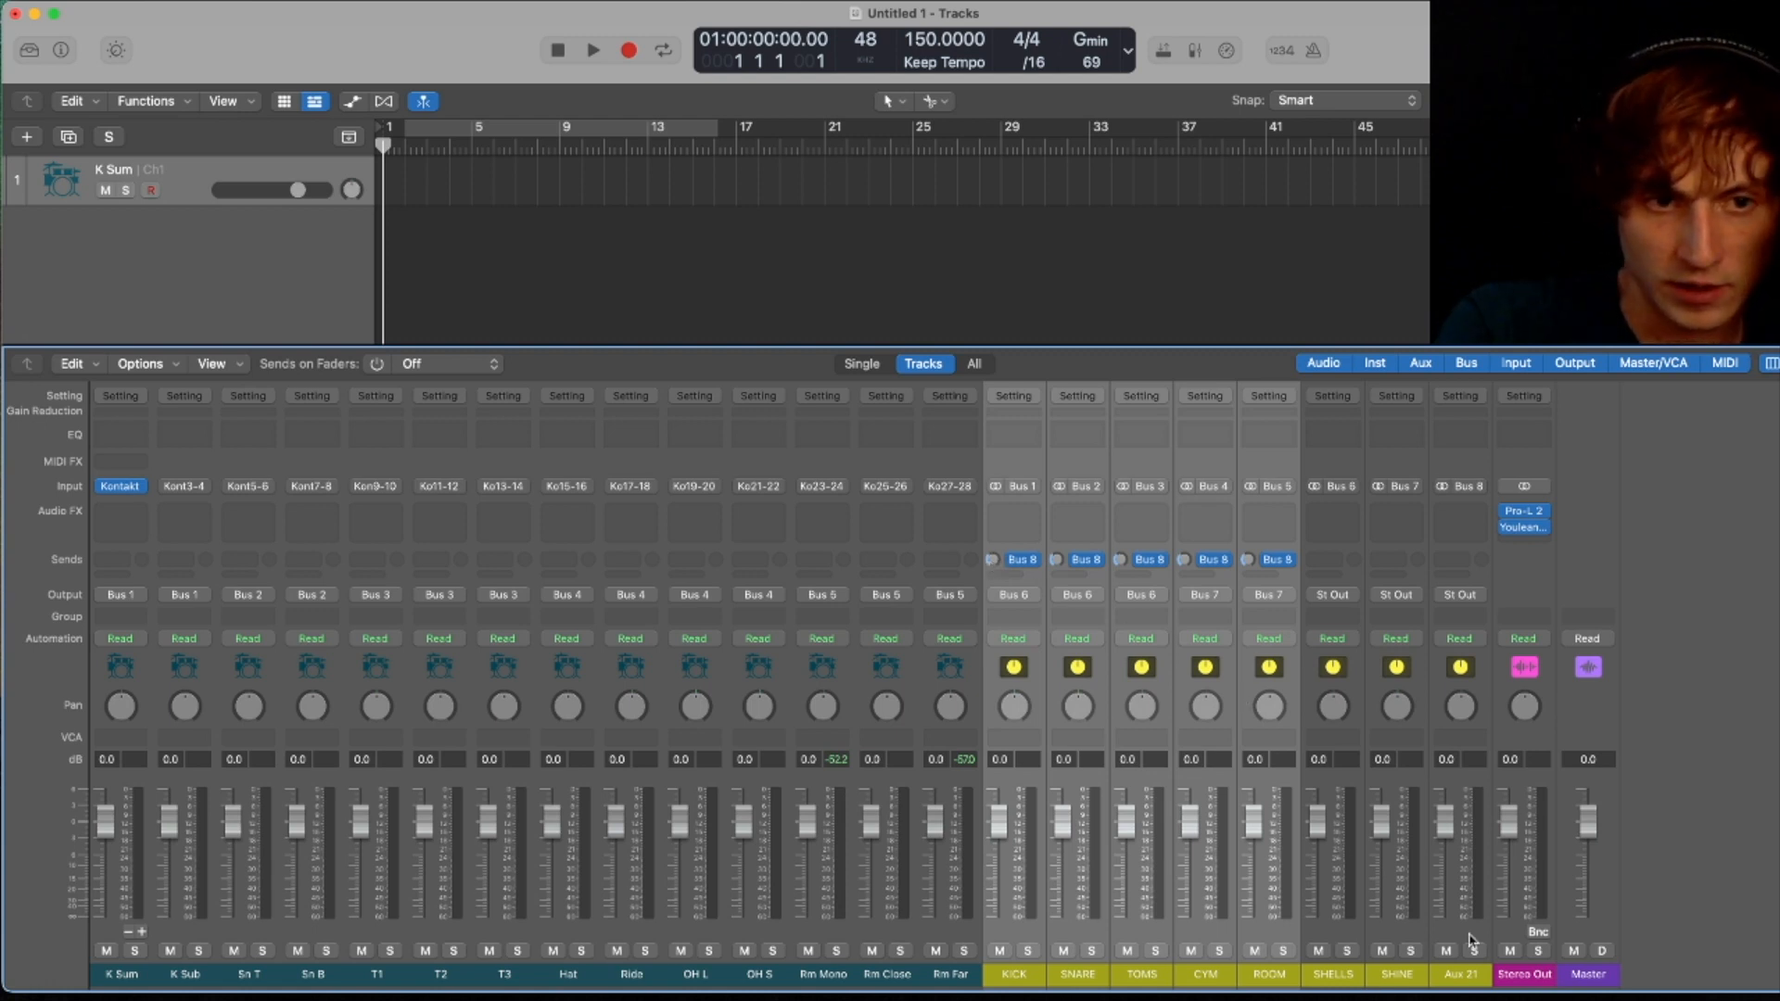
- Rename the Bus 8 aux channel, Aux 21, as COMP
click(1462, 770)
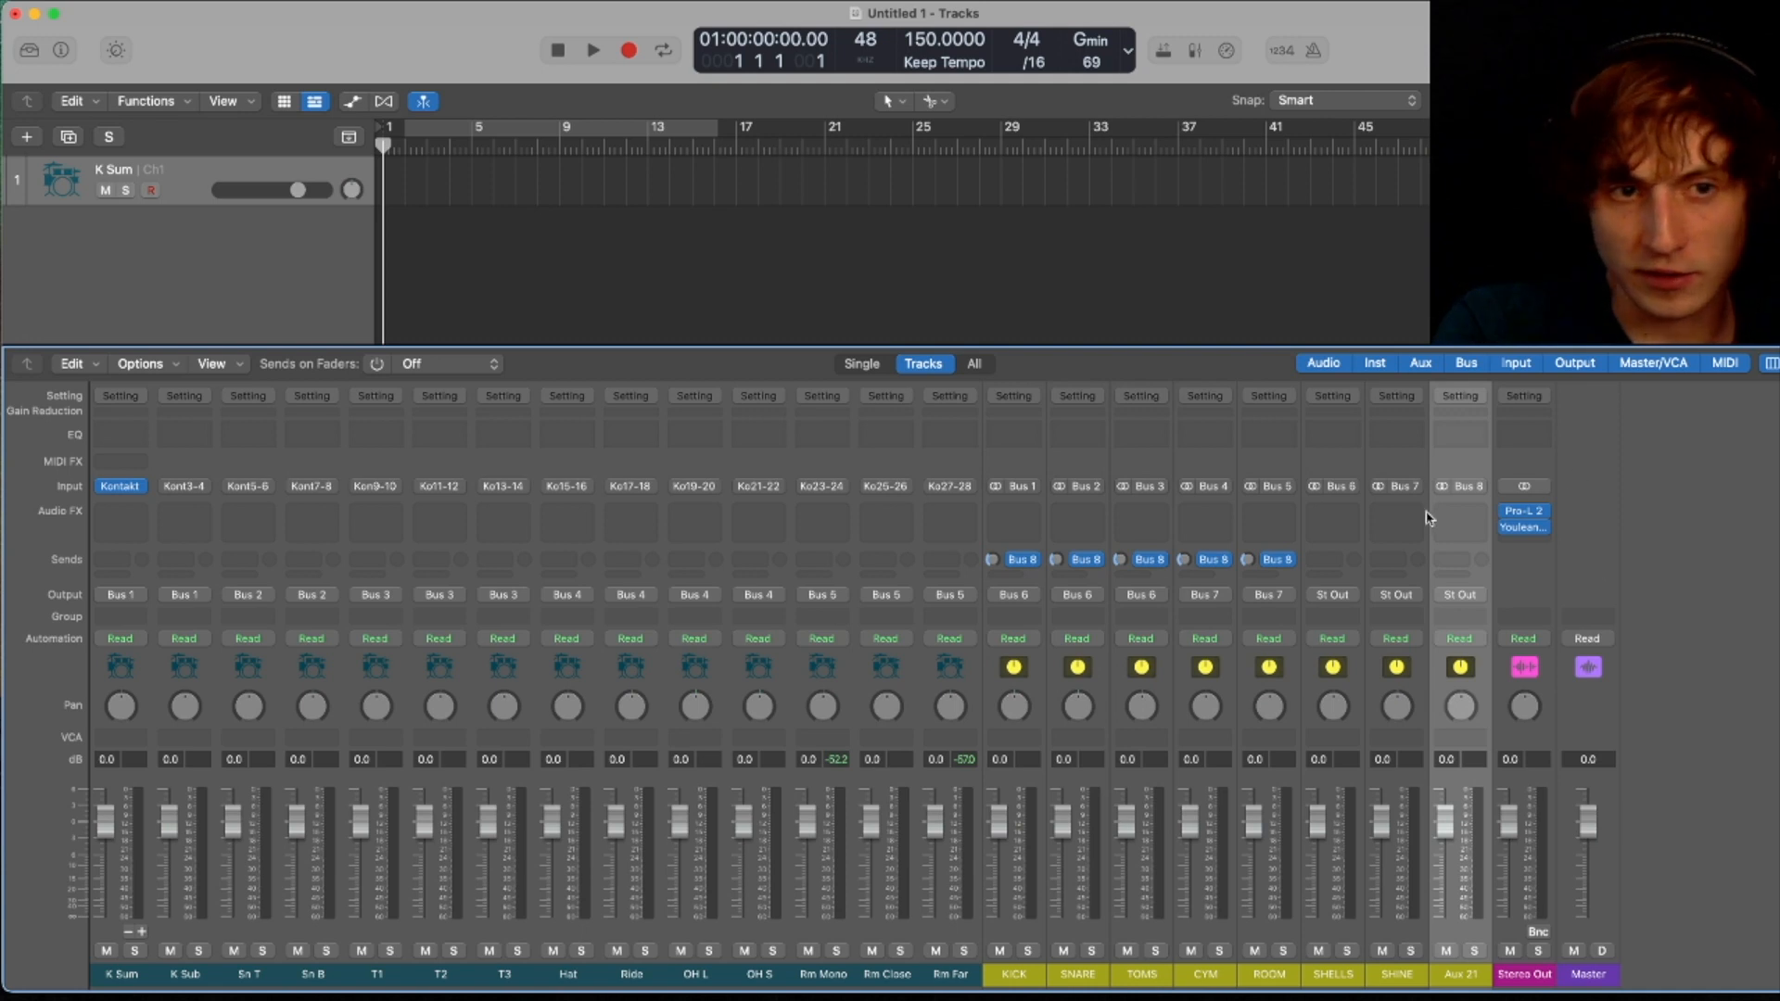
double_click(1465, 979)
text(COMP)
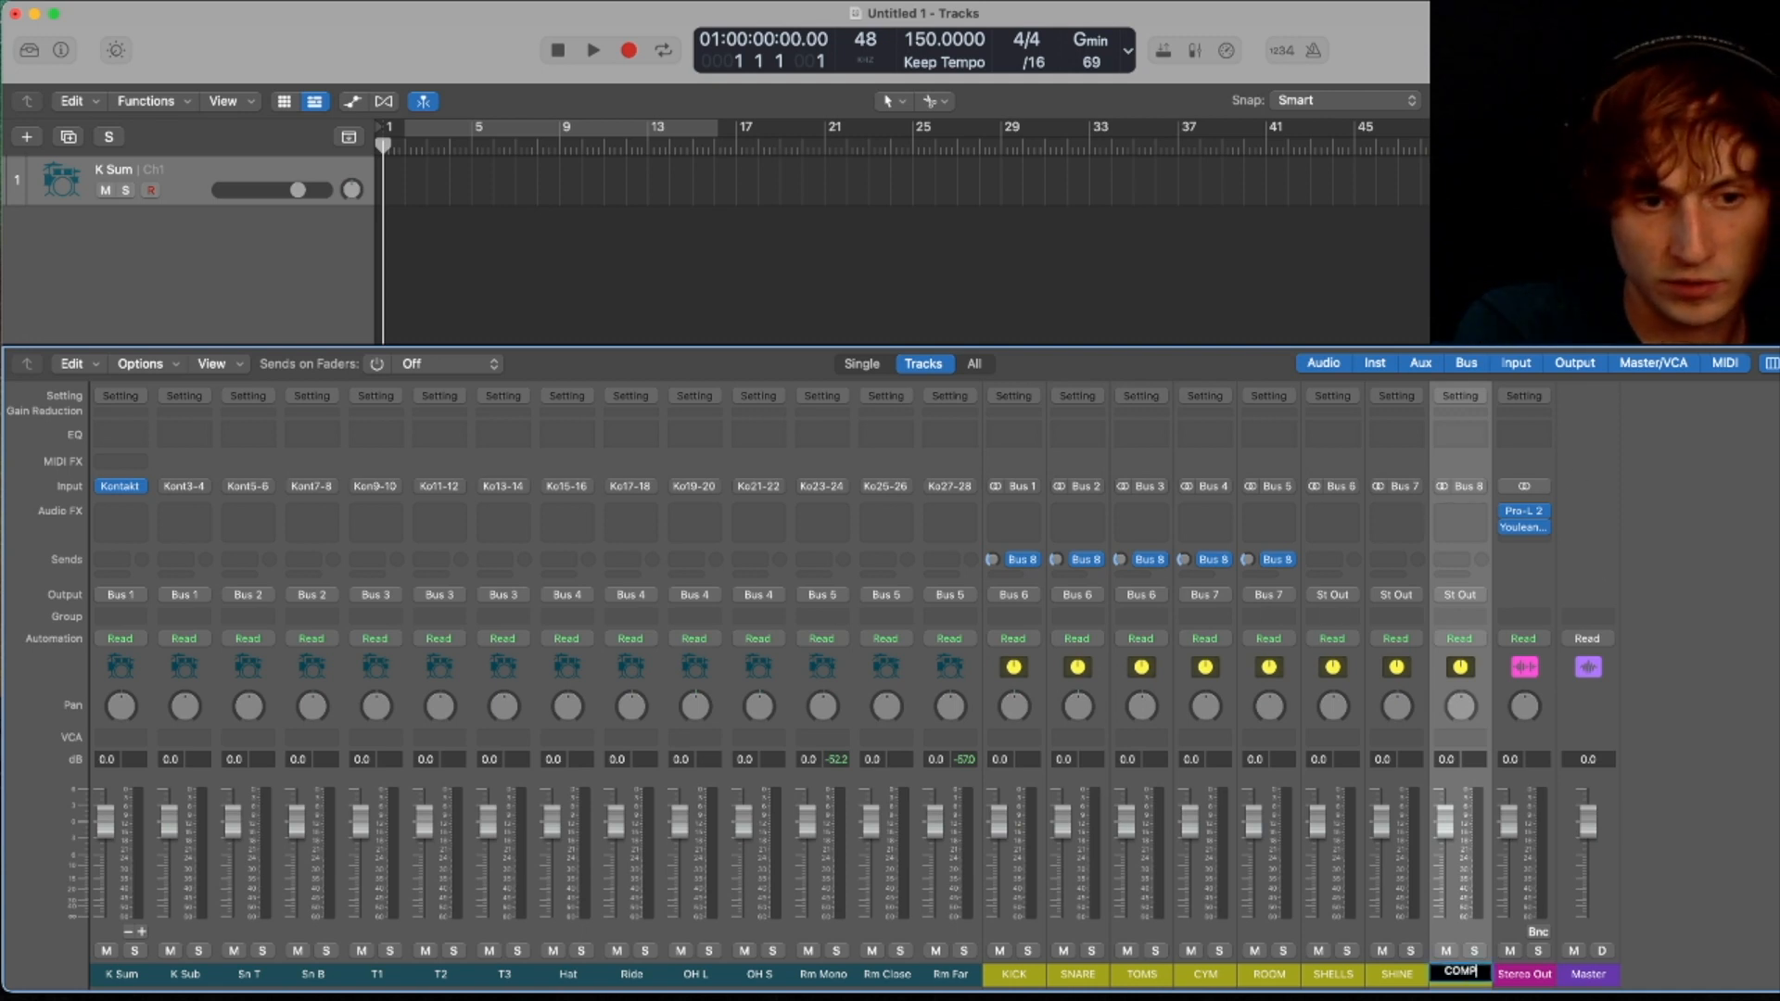
- Insert a Compressor with the Studio FET model on the COMP channel and close its plug-in window
click(1461, 513)
mouse_move(1504, 627)
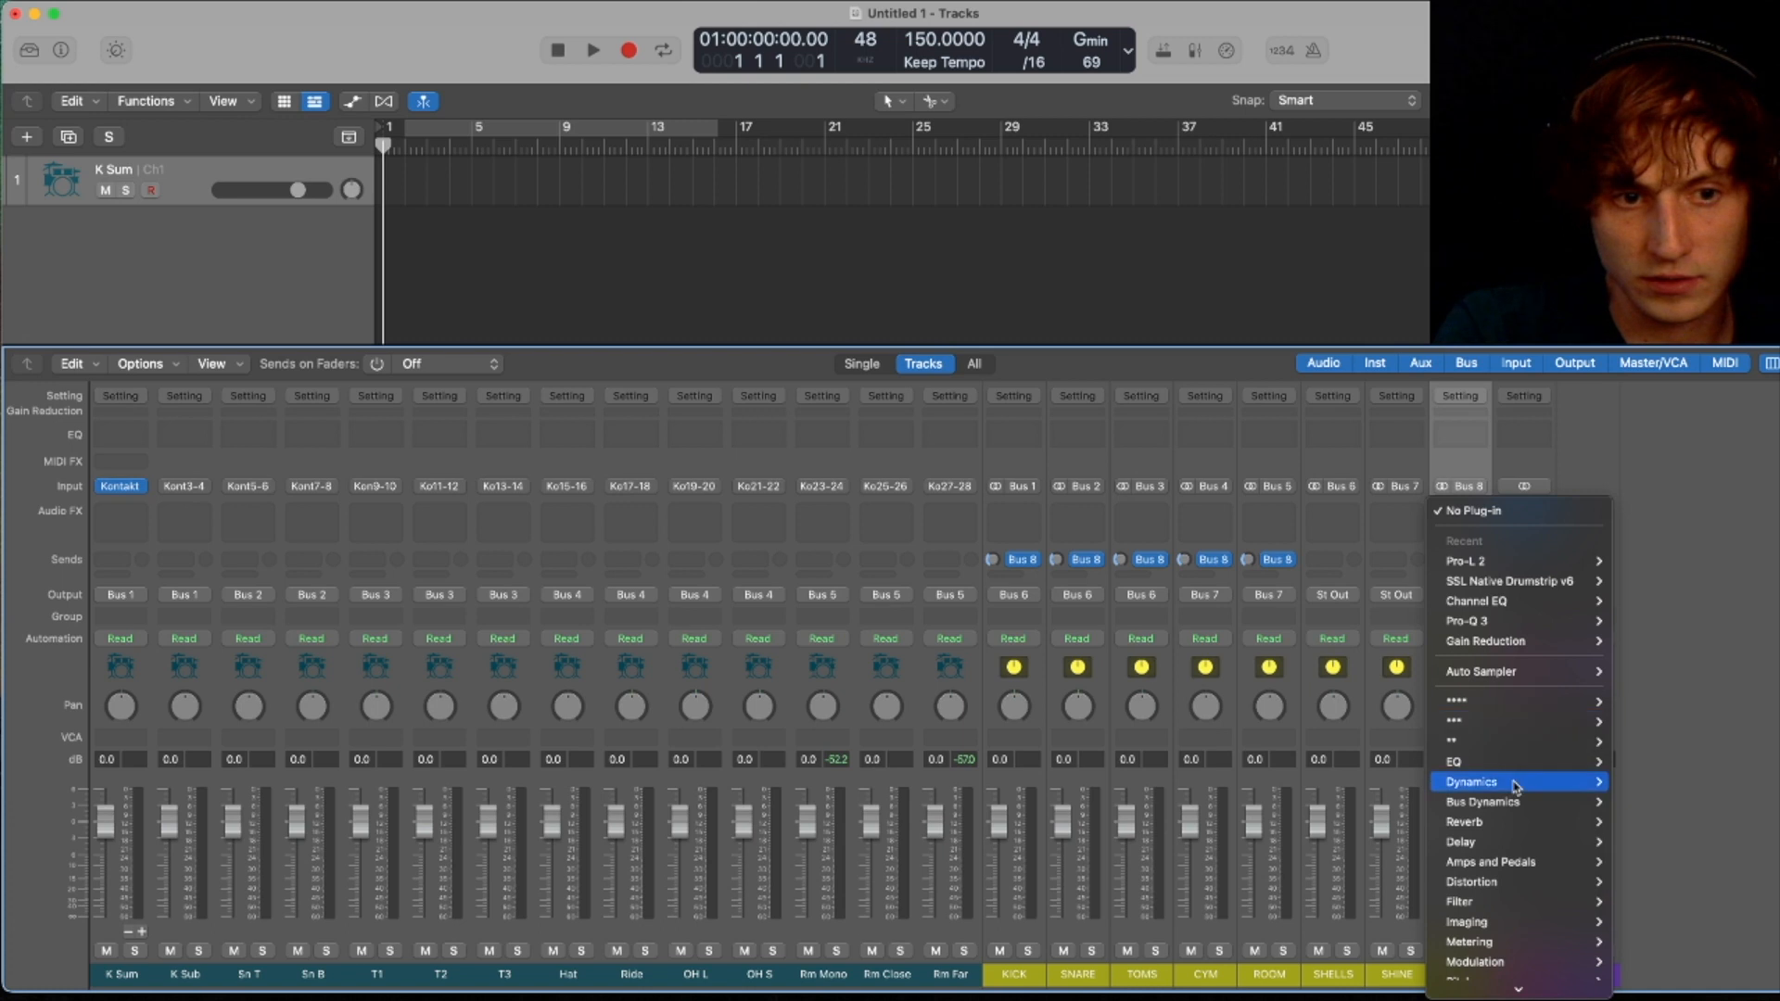
mouse_move(1512, 786)
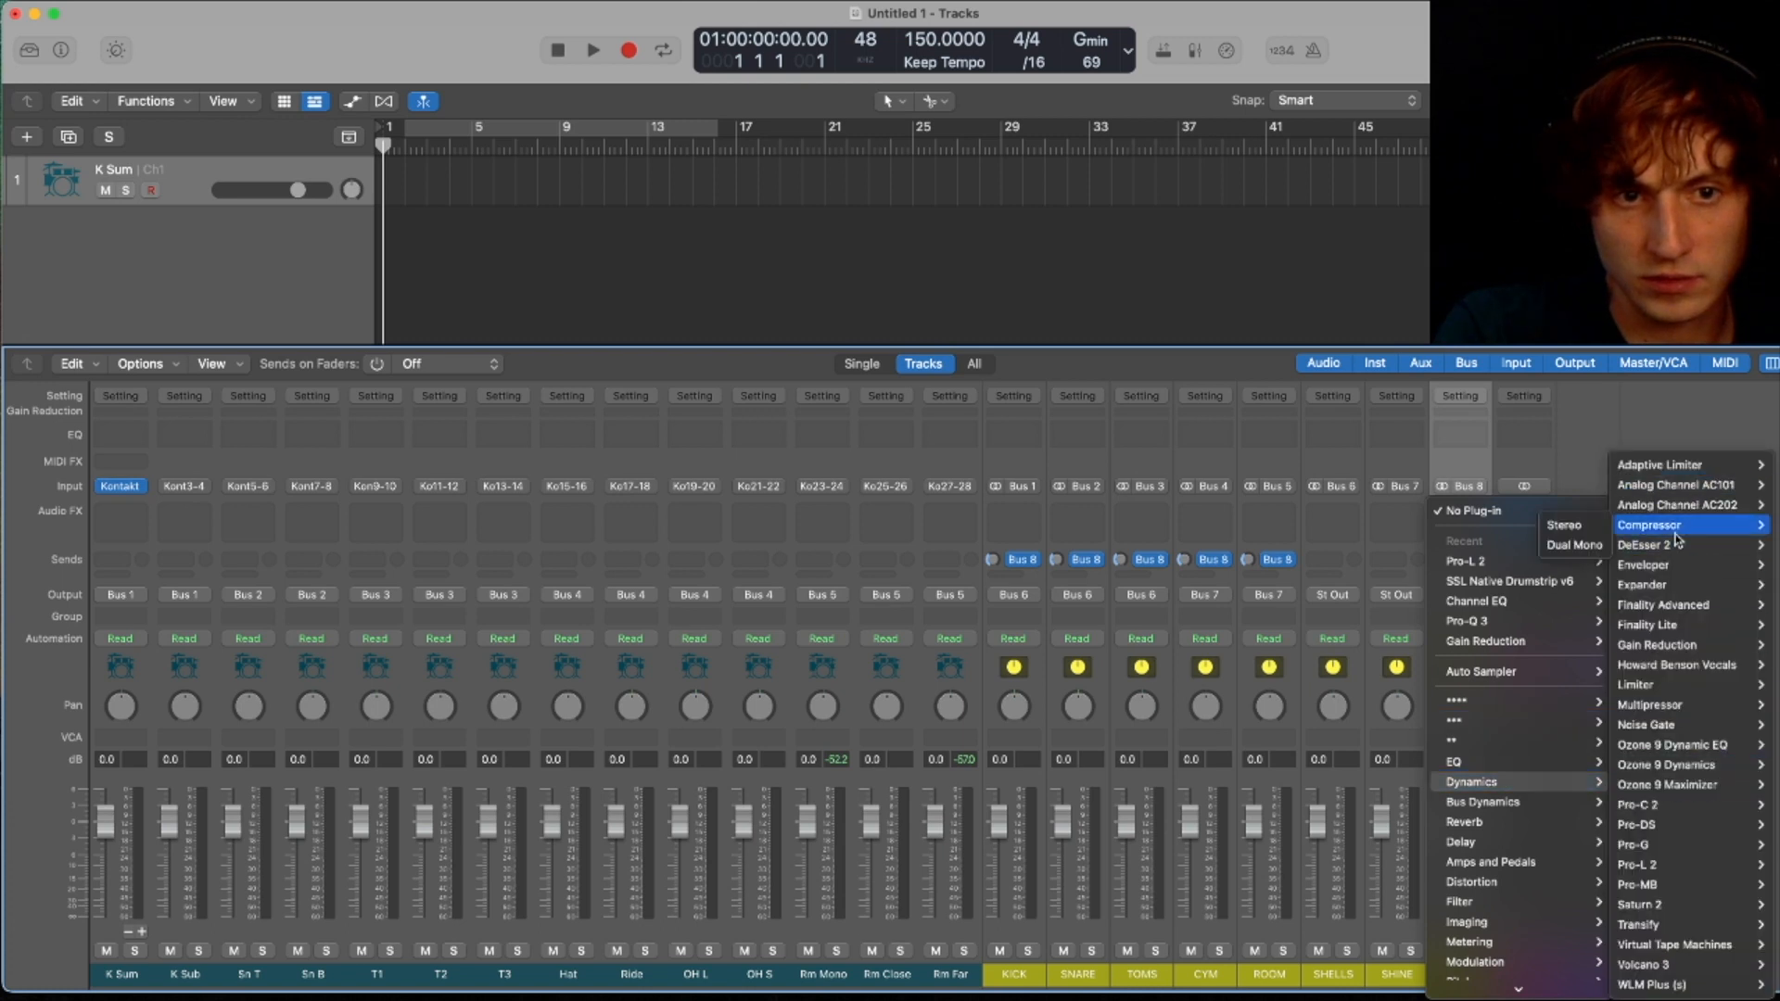
click(1676, 526)
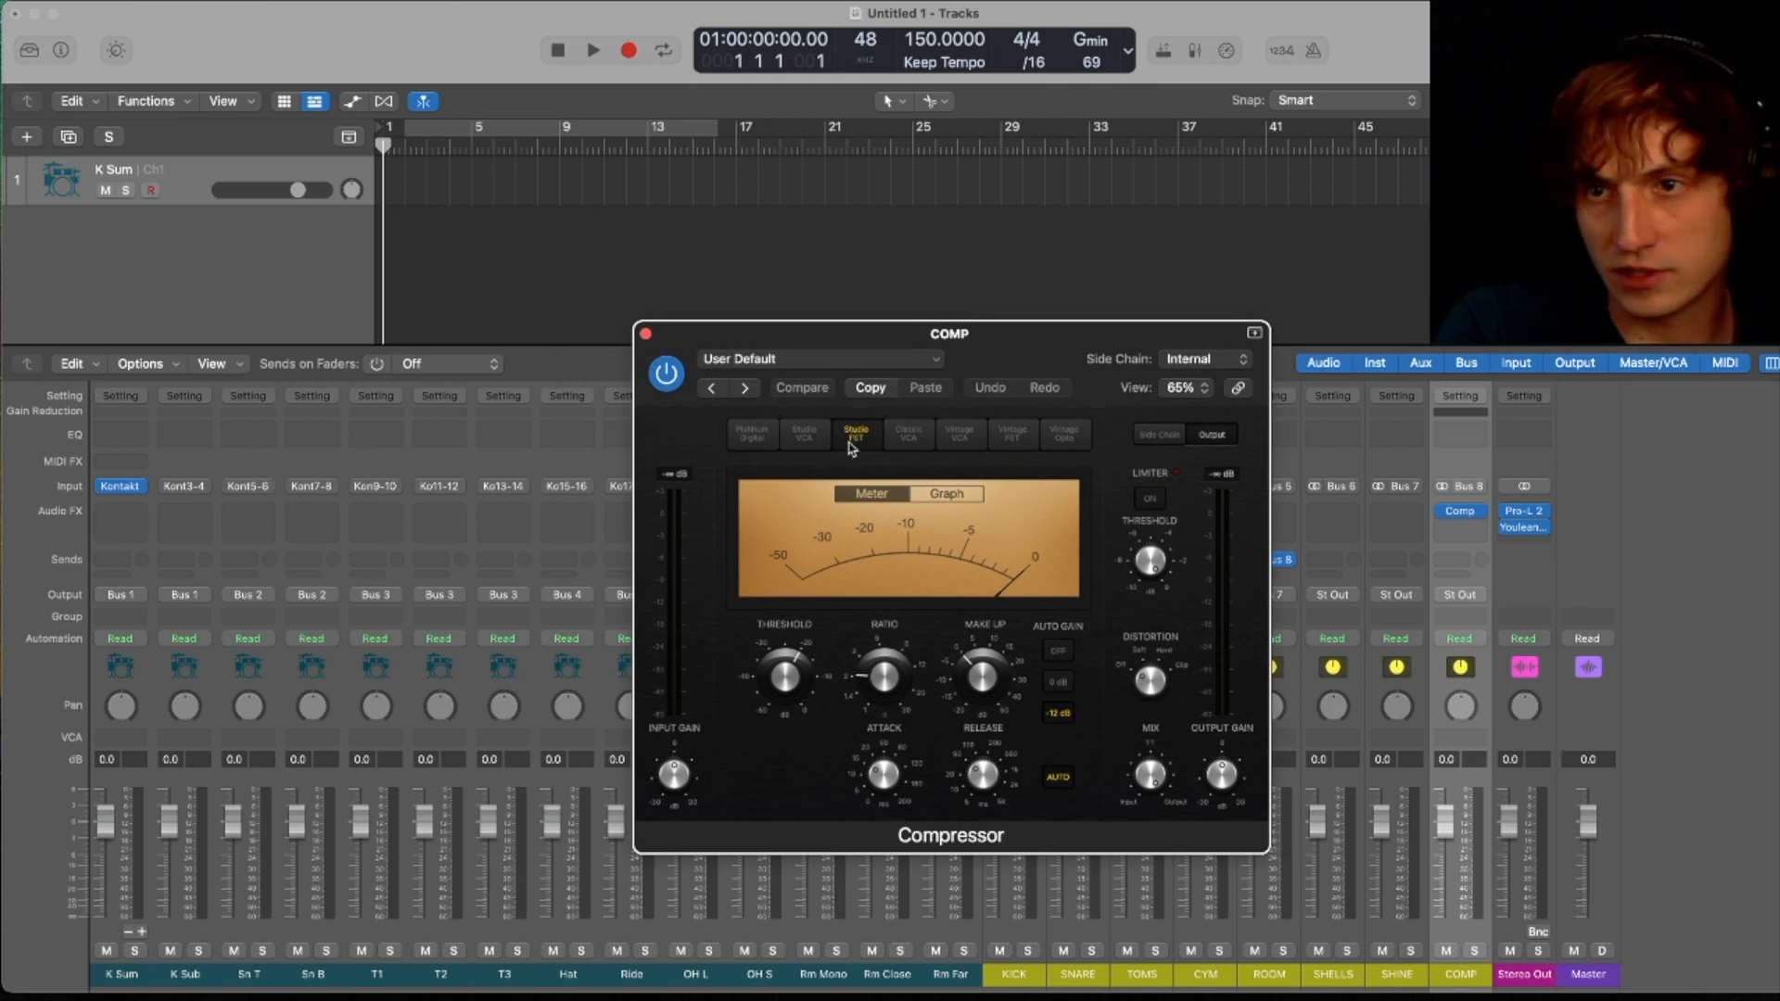
click(646, 334)
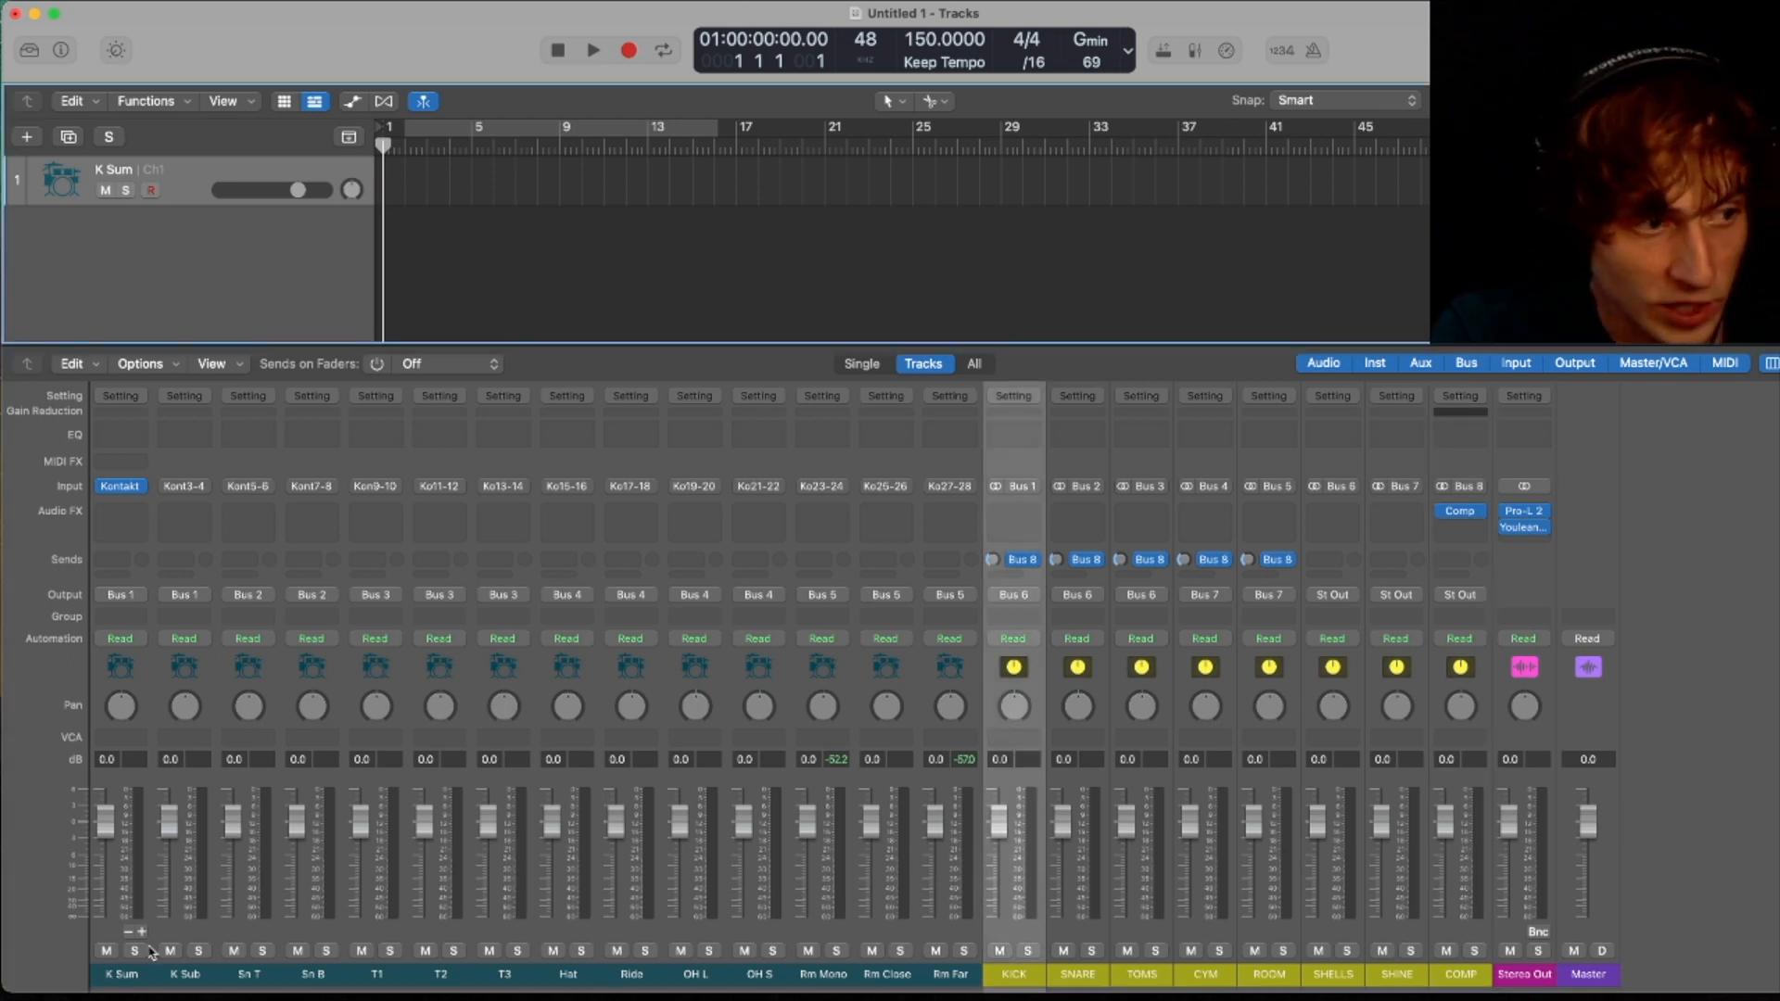
click(112, 935)
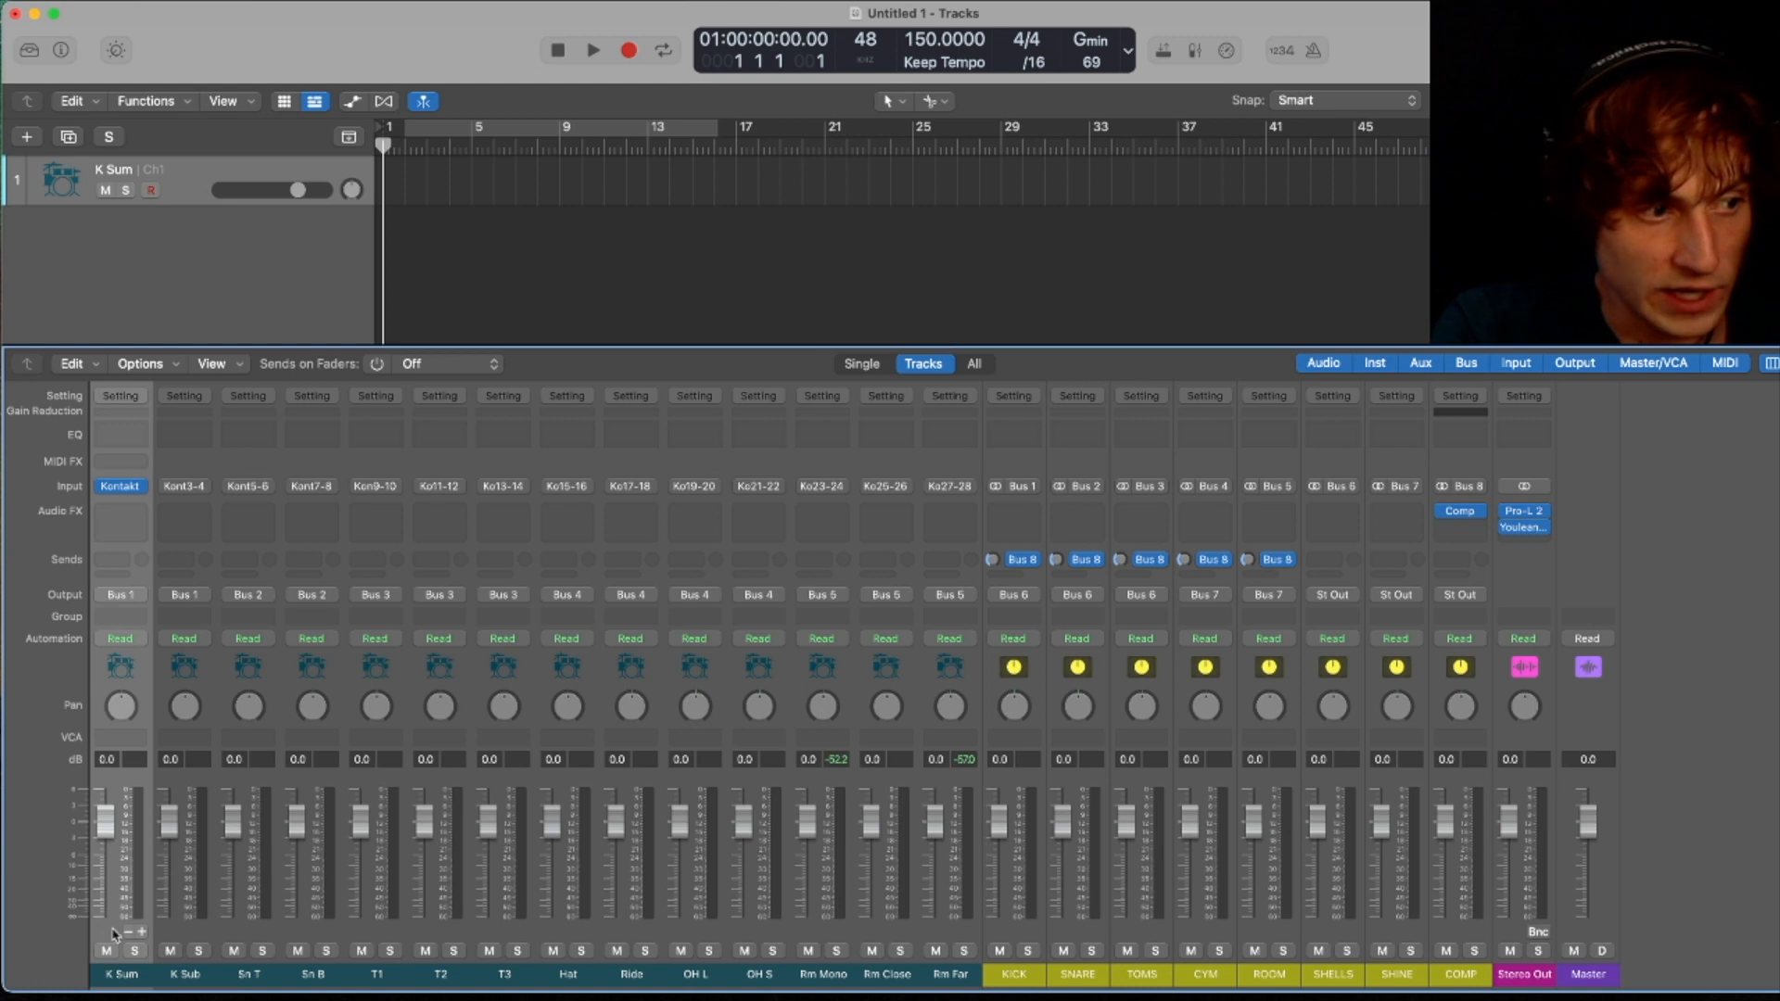
click(175, 936)
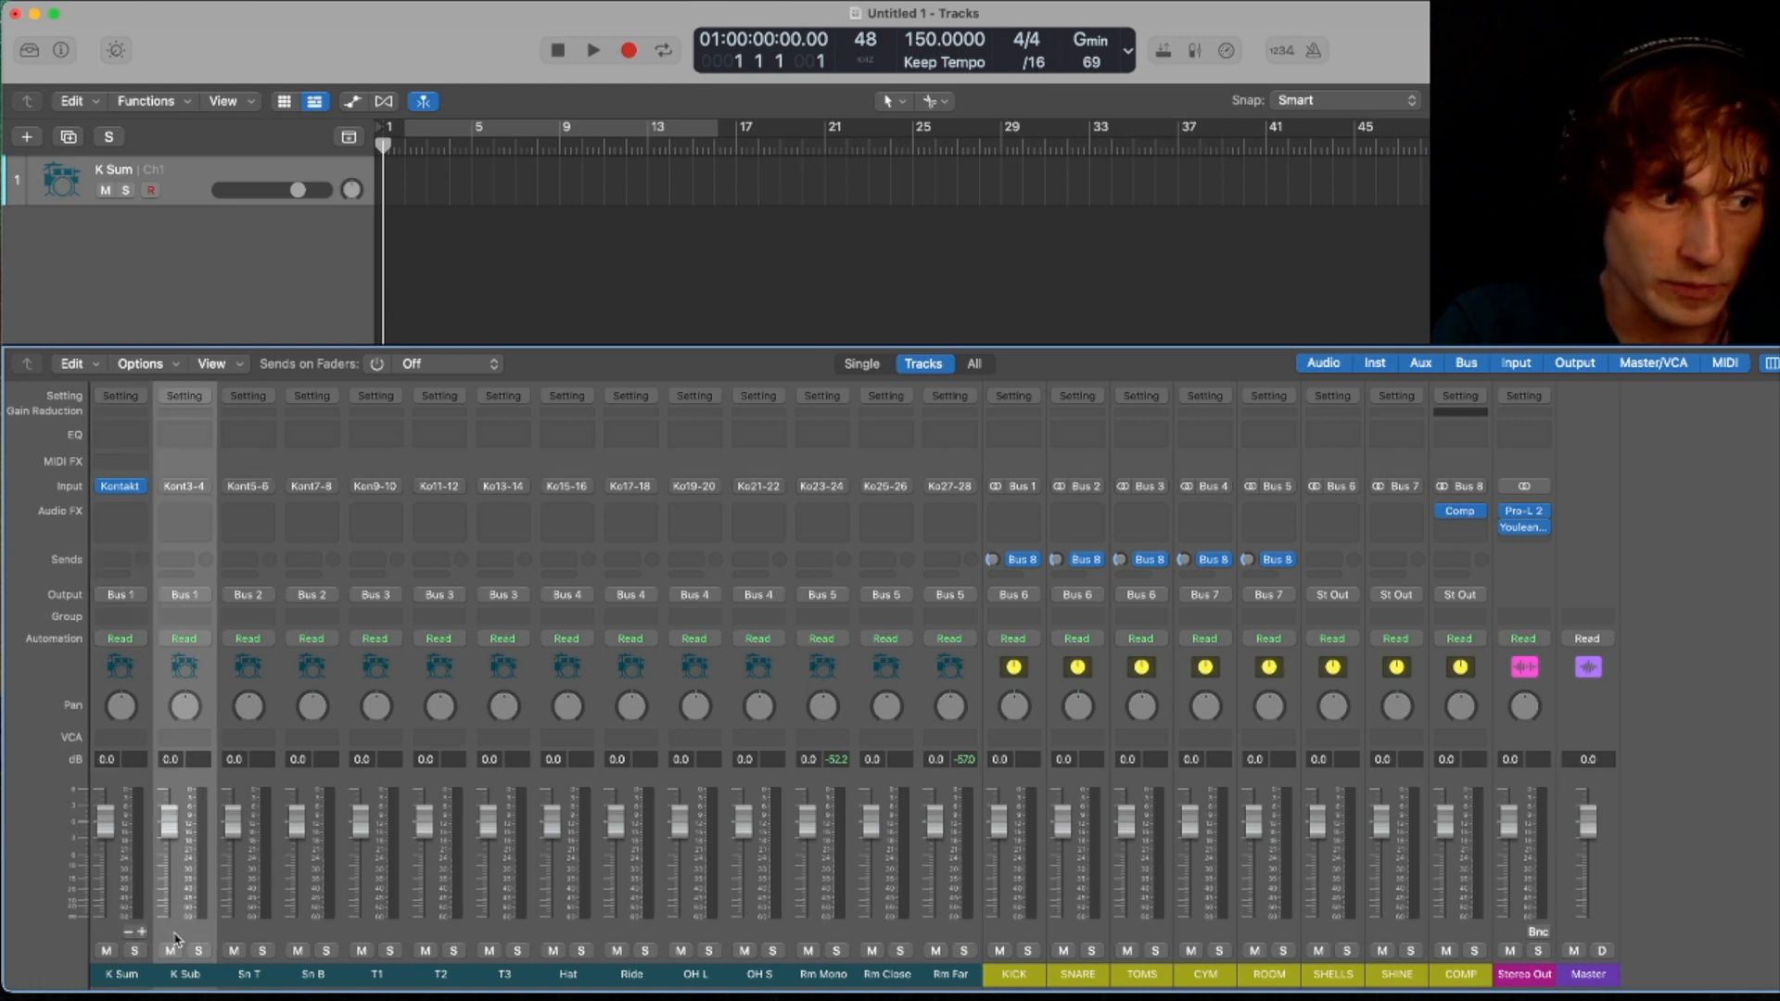
- Create arrangement tracks for all the mixer channels from K Sub through COMP
shift+click(1480, 939)
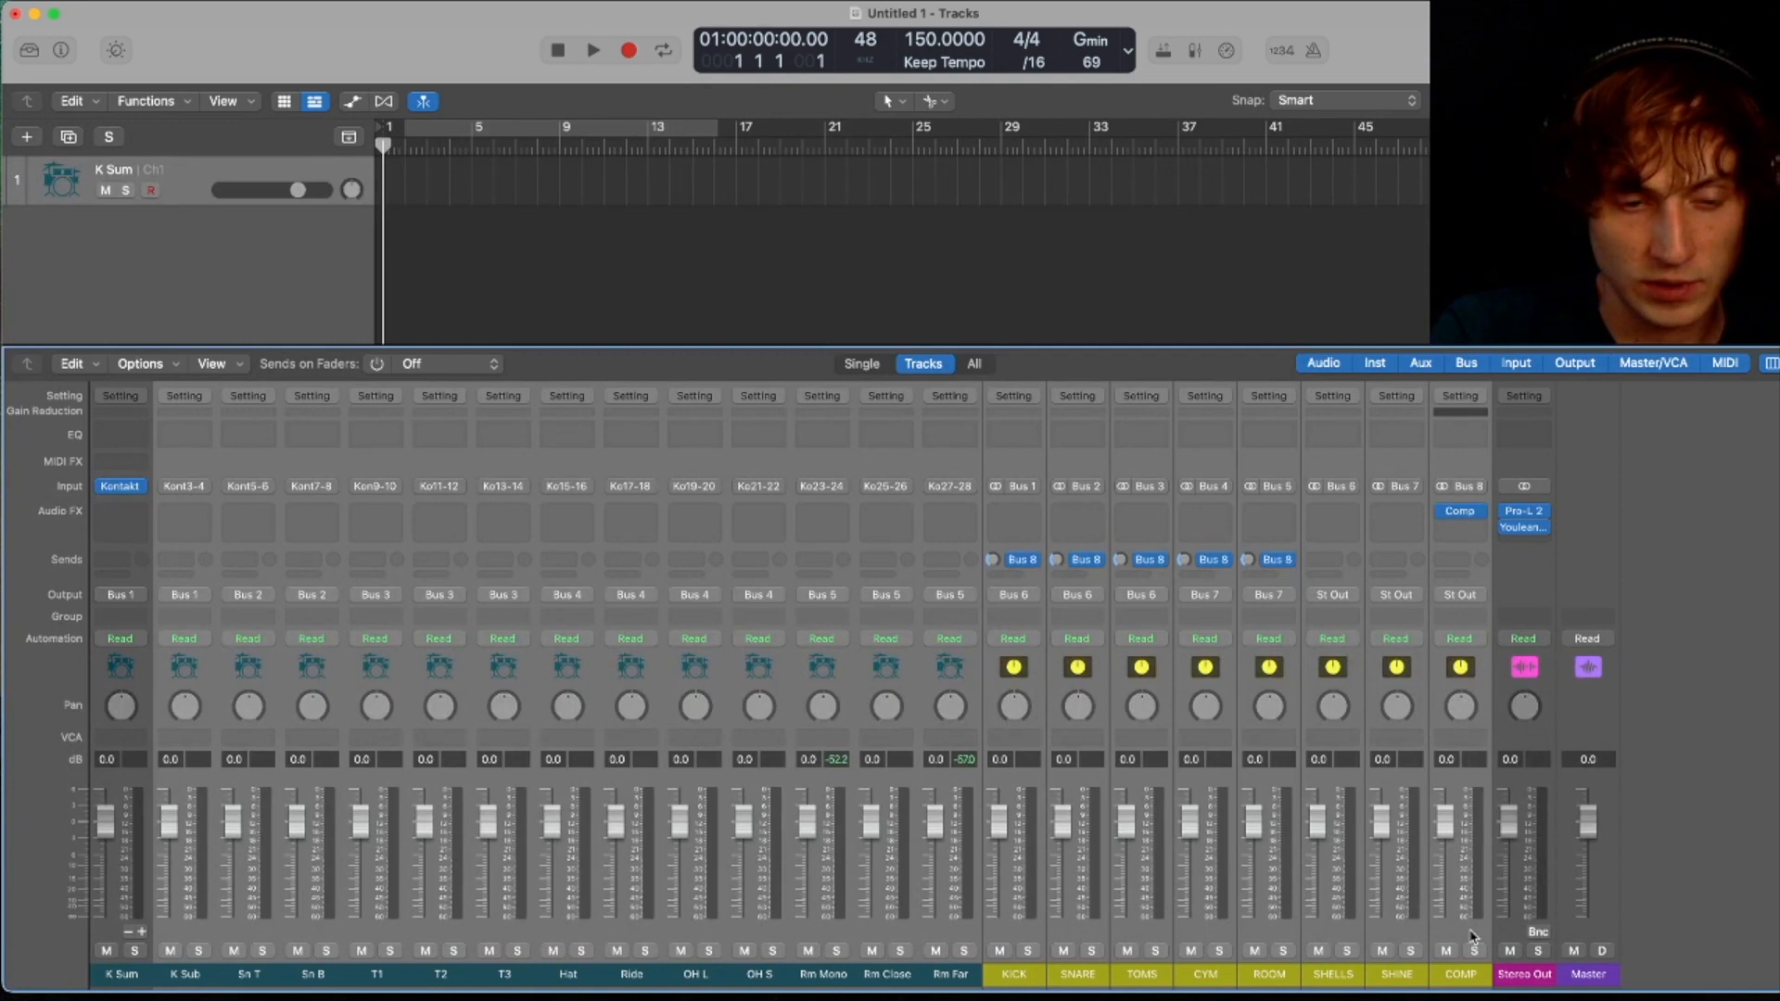
right_click(1473, 937)
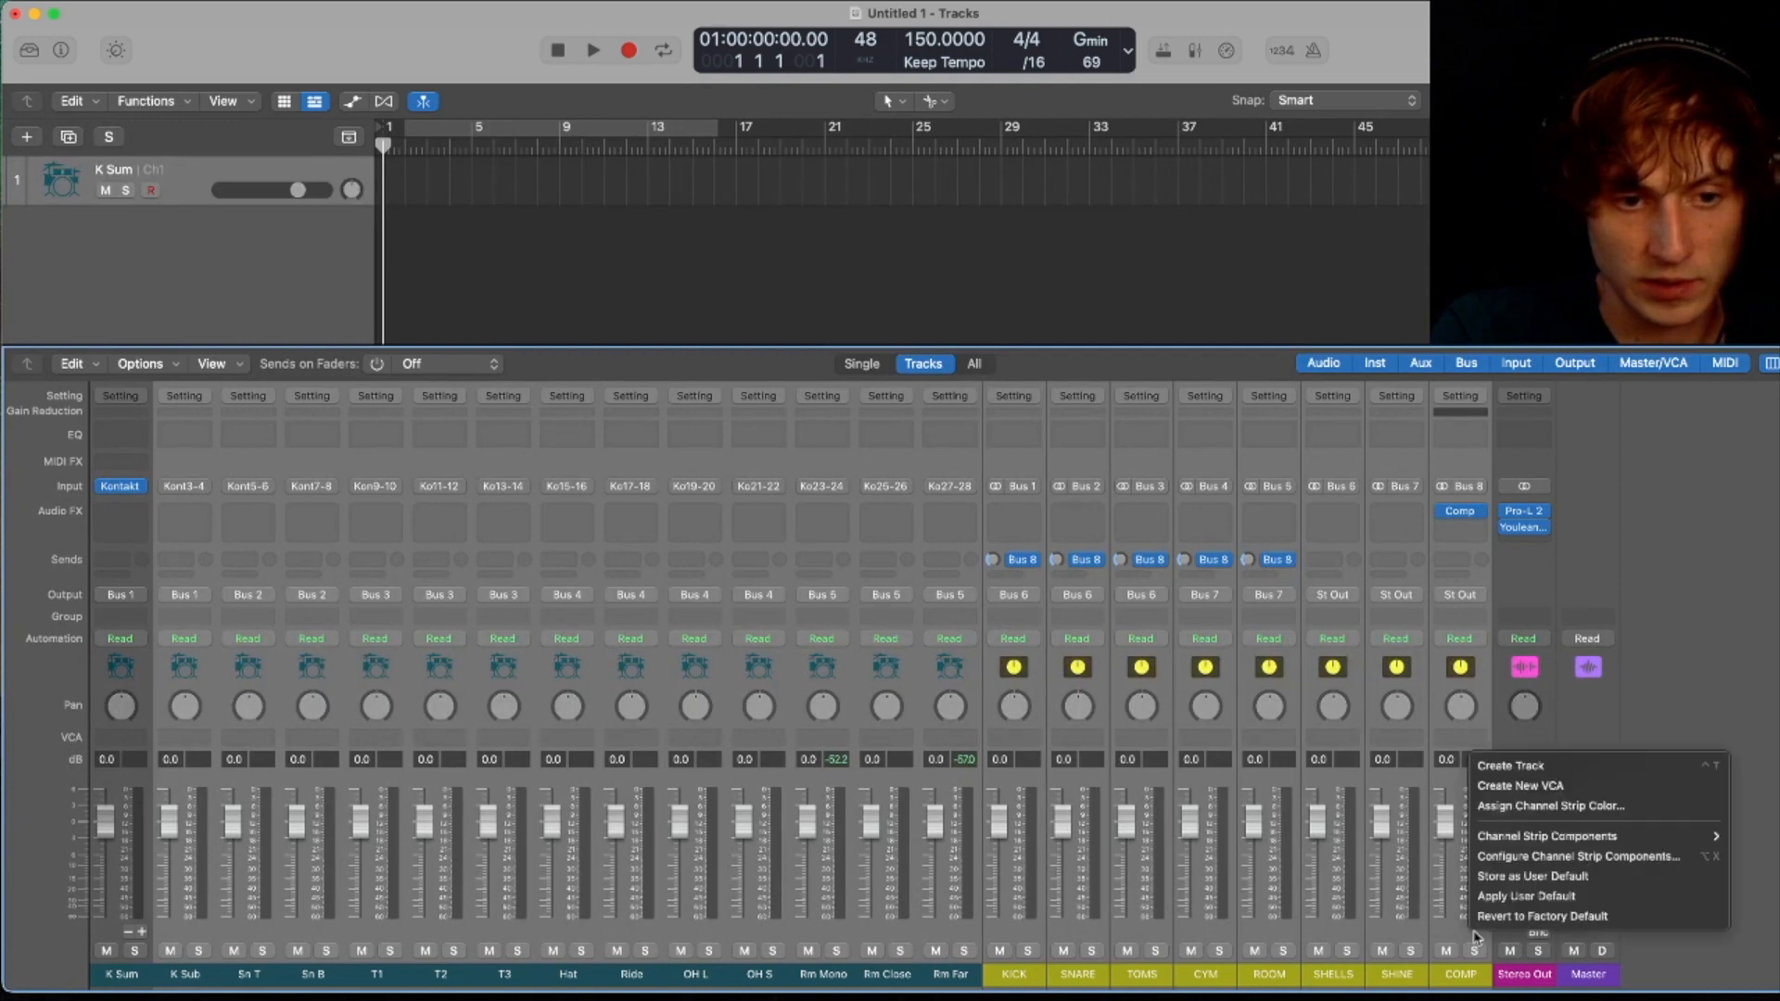
click(1506, 765)
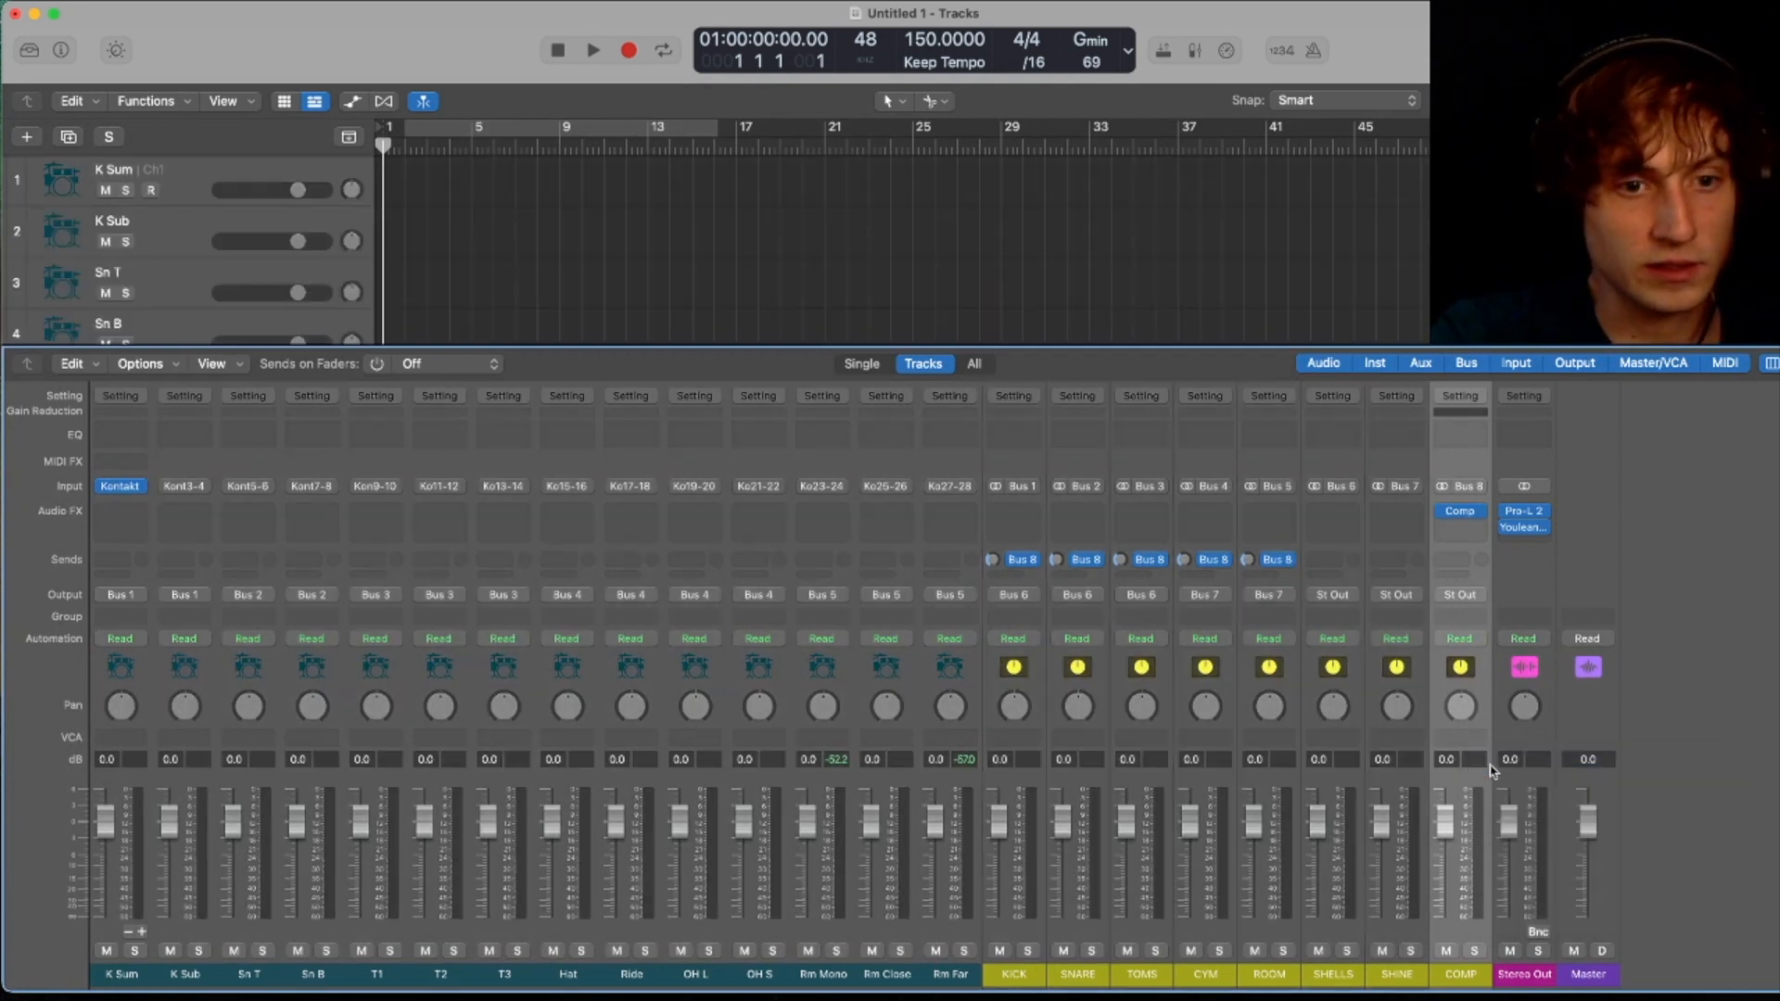
- Hide the mixer and look through the newly created tracks from K Sum to COMP
key(x)
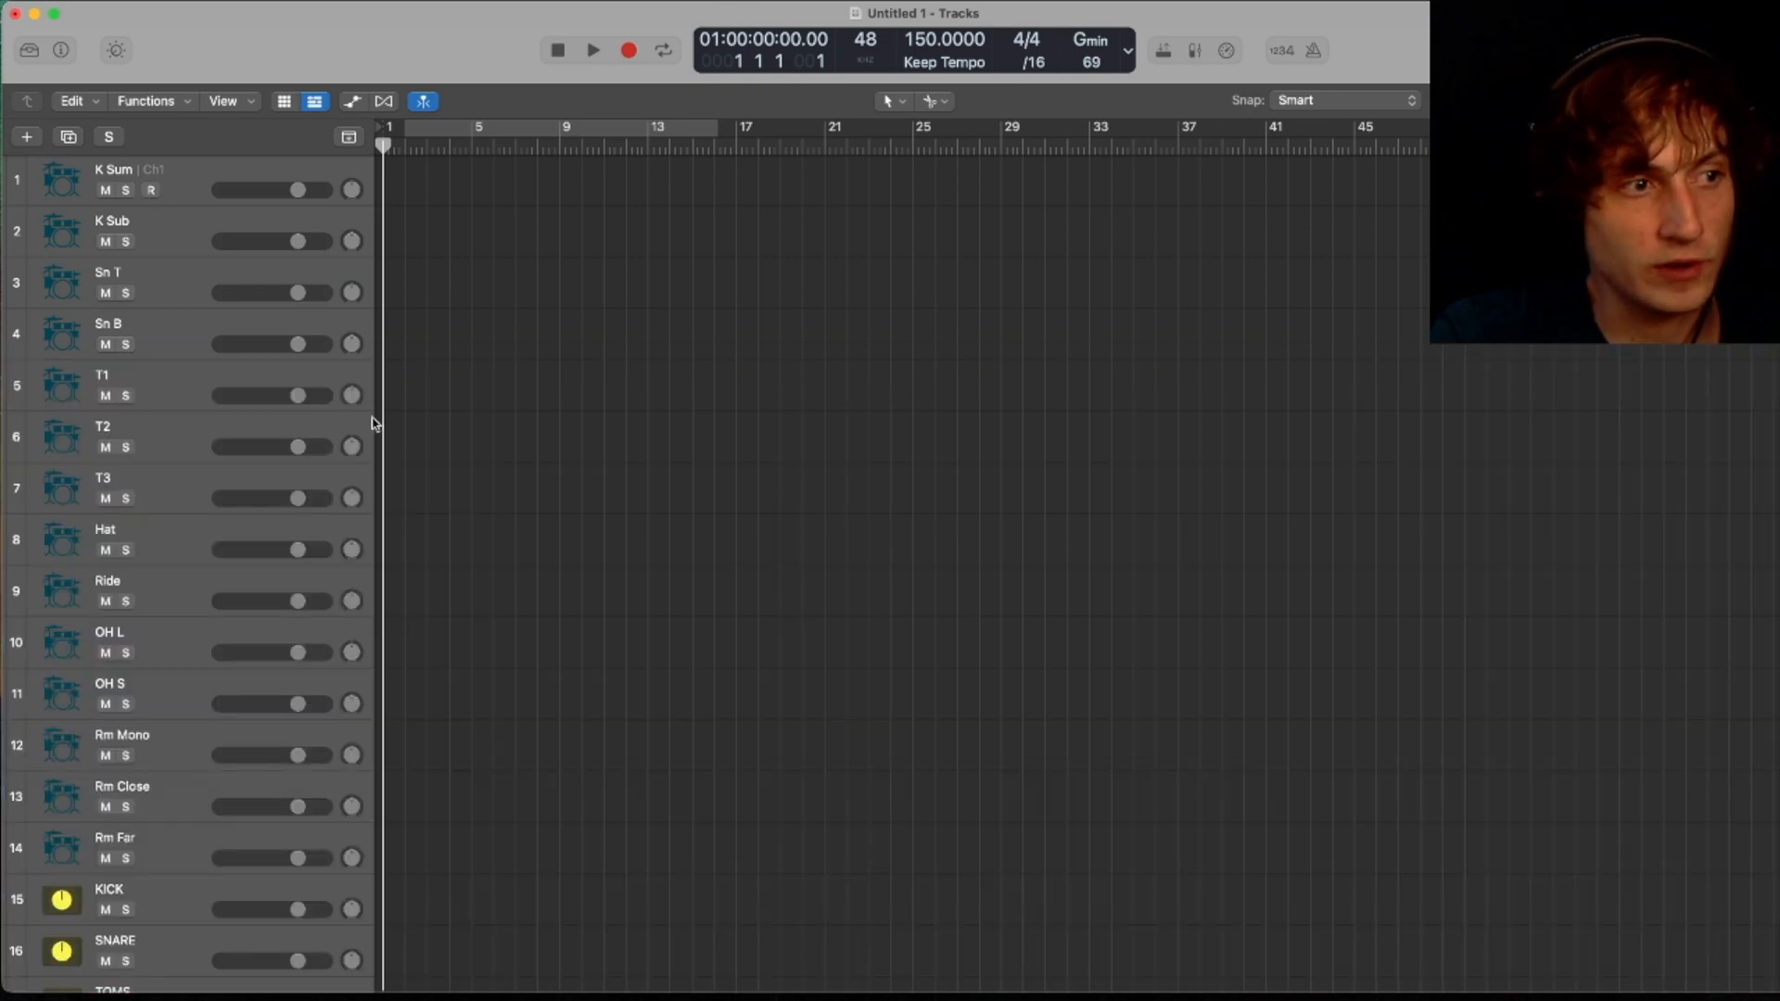
scroll(488, 483, down, 5)
scroll(481, 482, up, 5)
scroll(461, 465, down, 5)
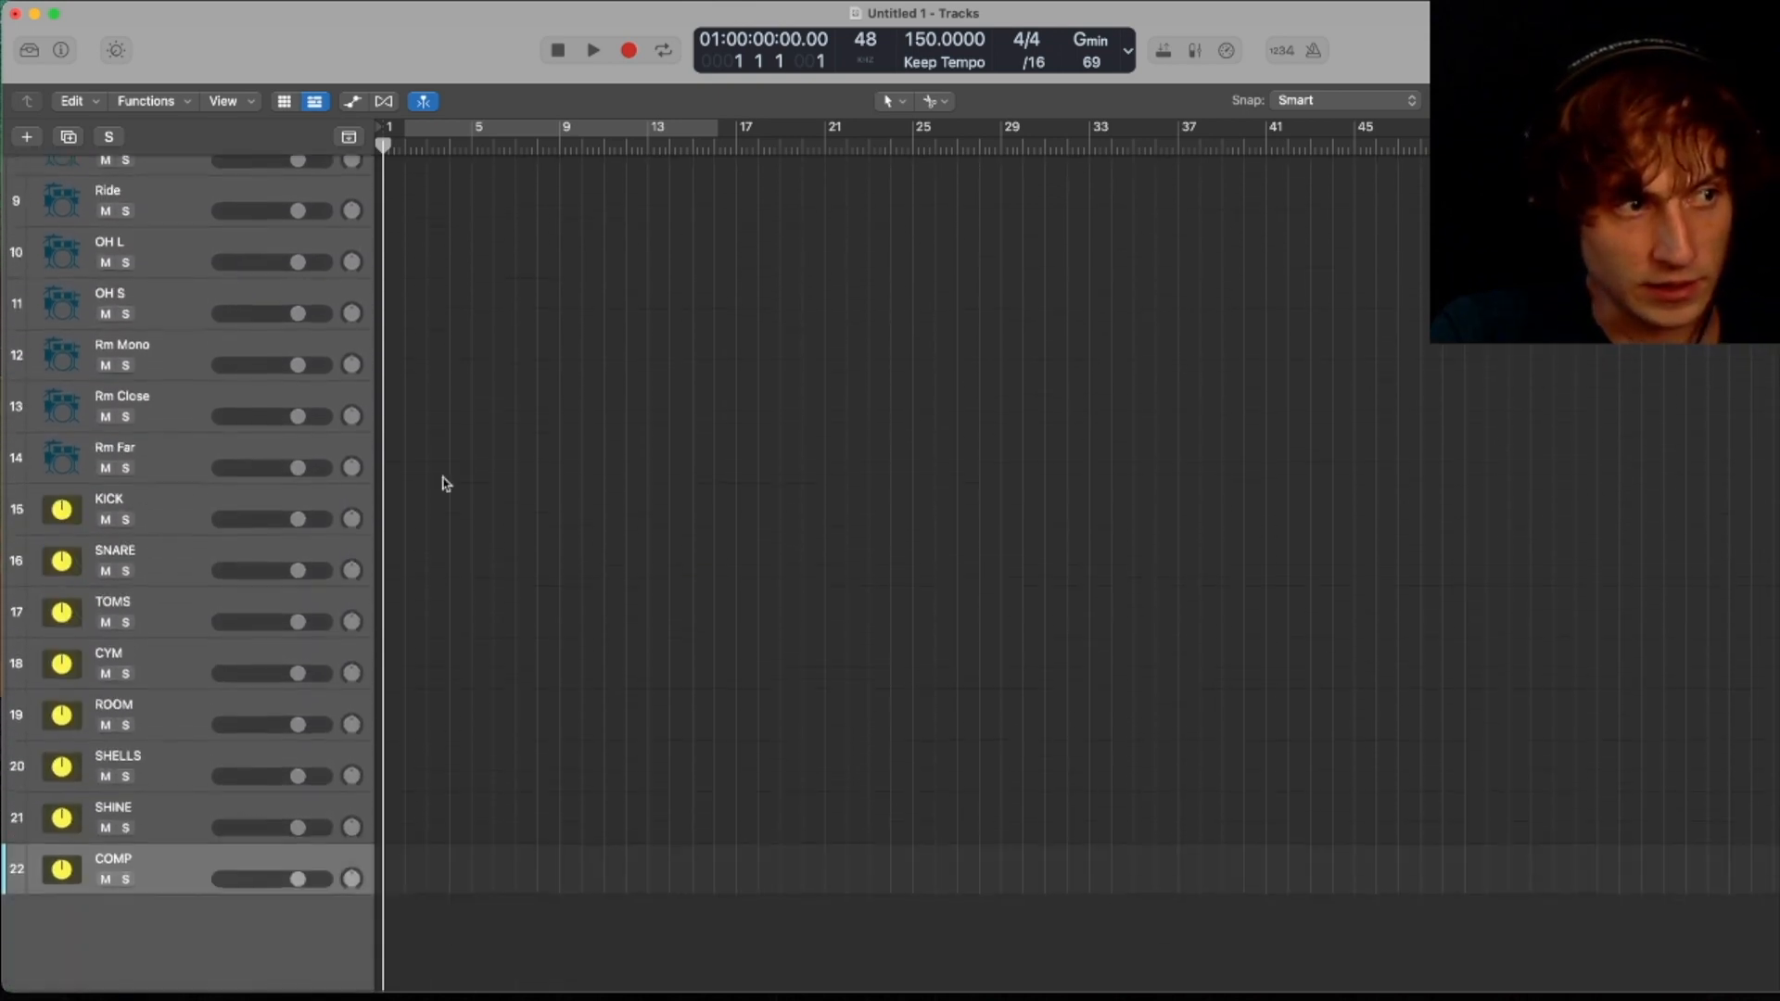
scroll(344, 311, up, 5)
click(160, 175)
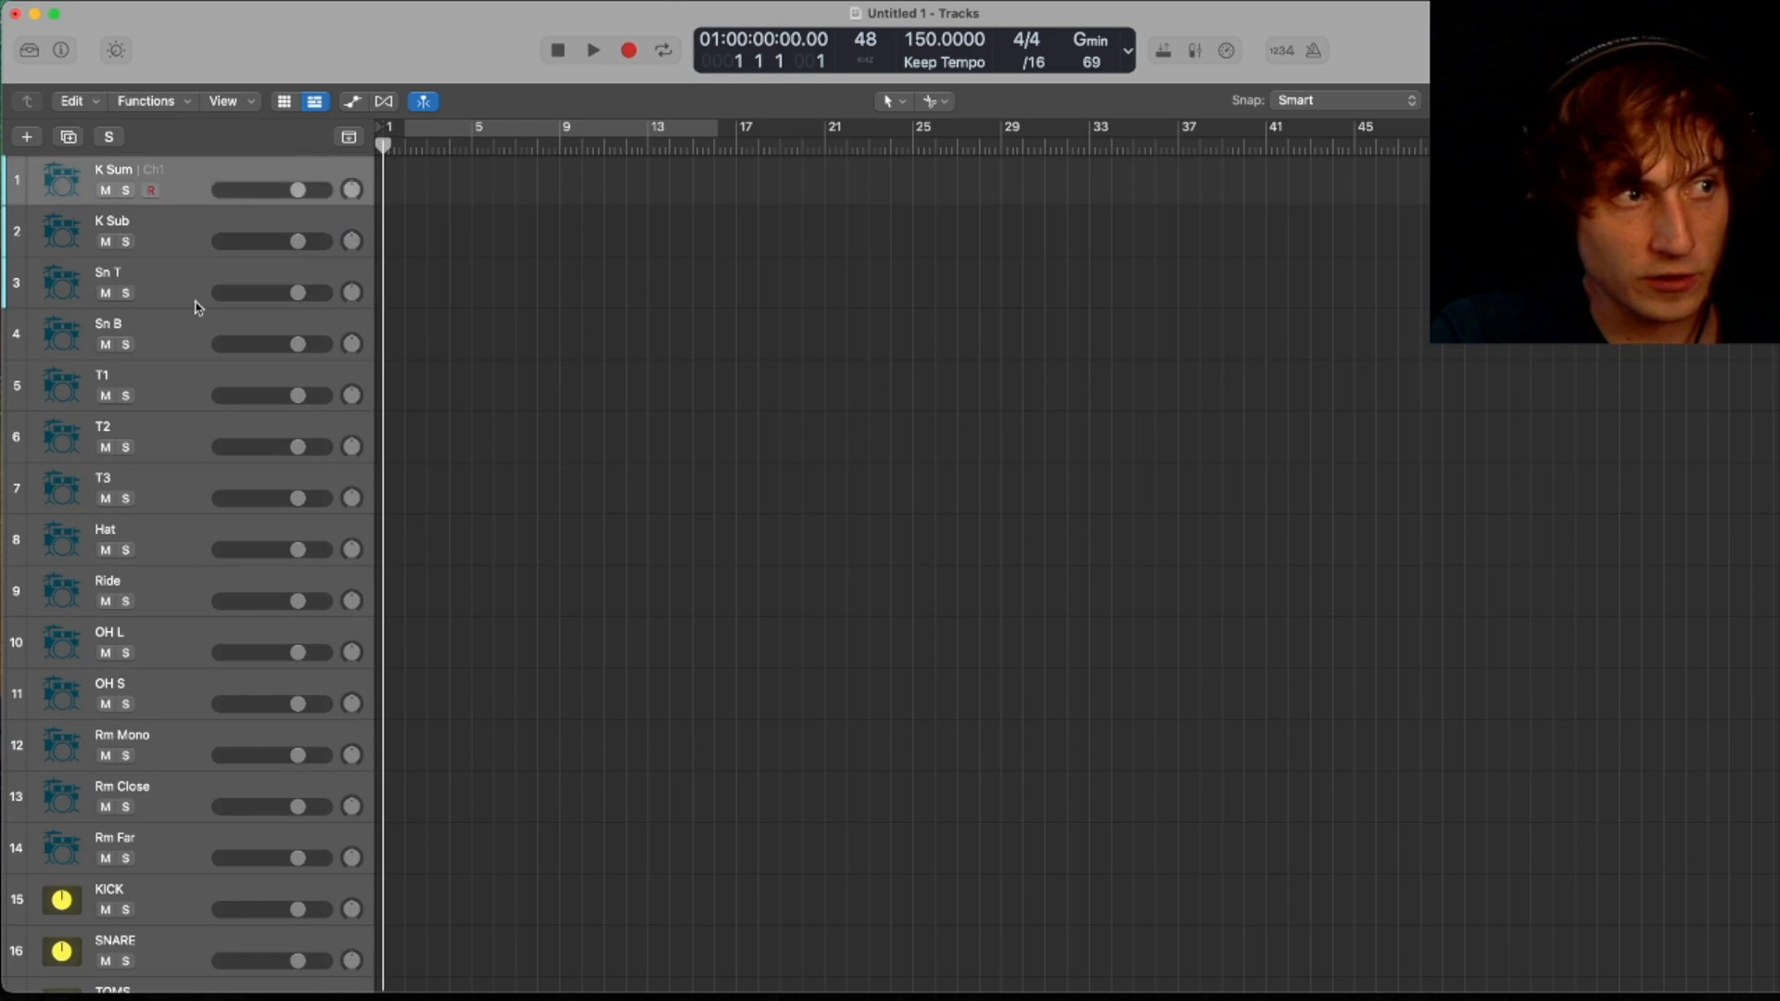
scroll(187, 252, down, 5)
scroll(148, 222, up, 5)
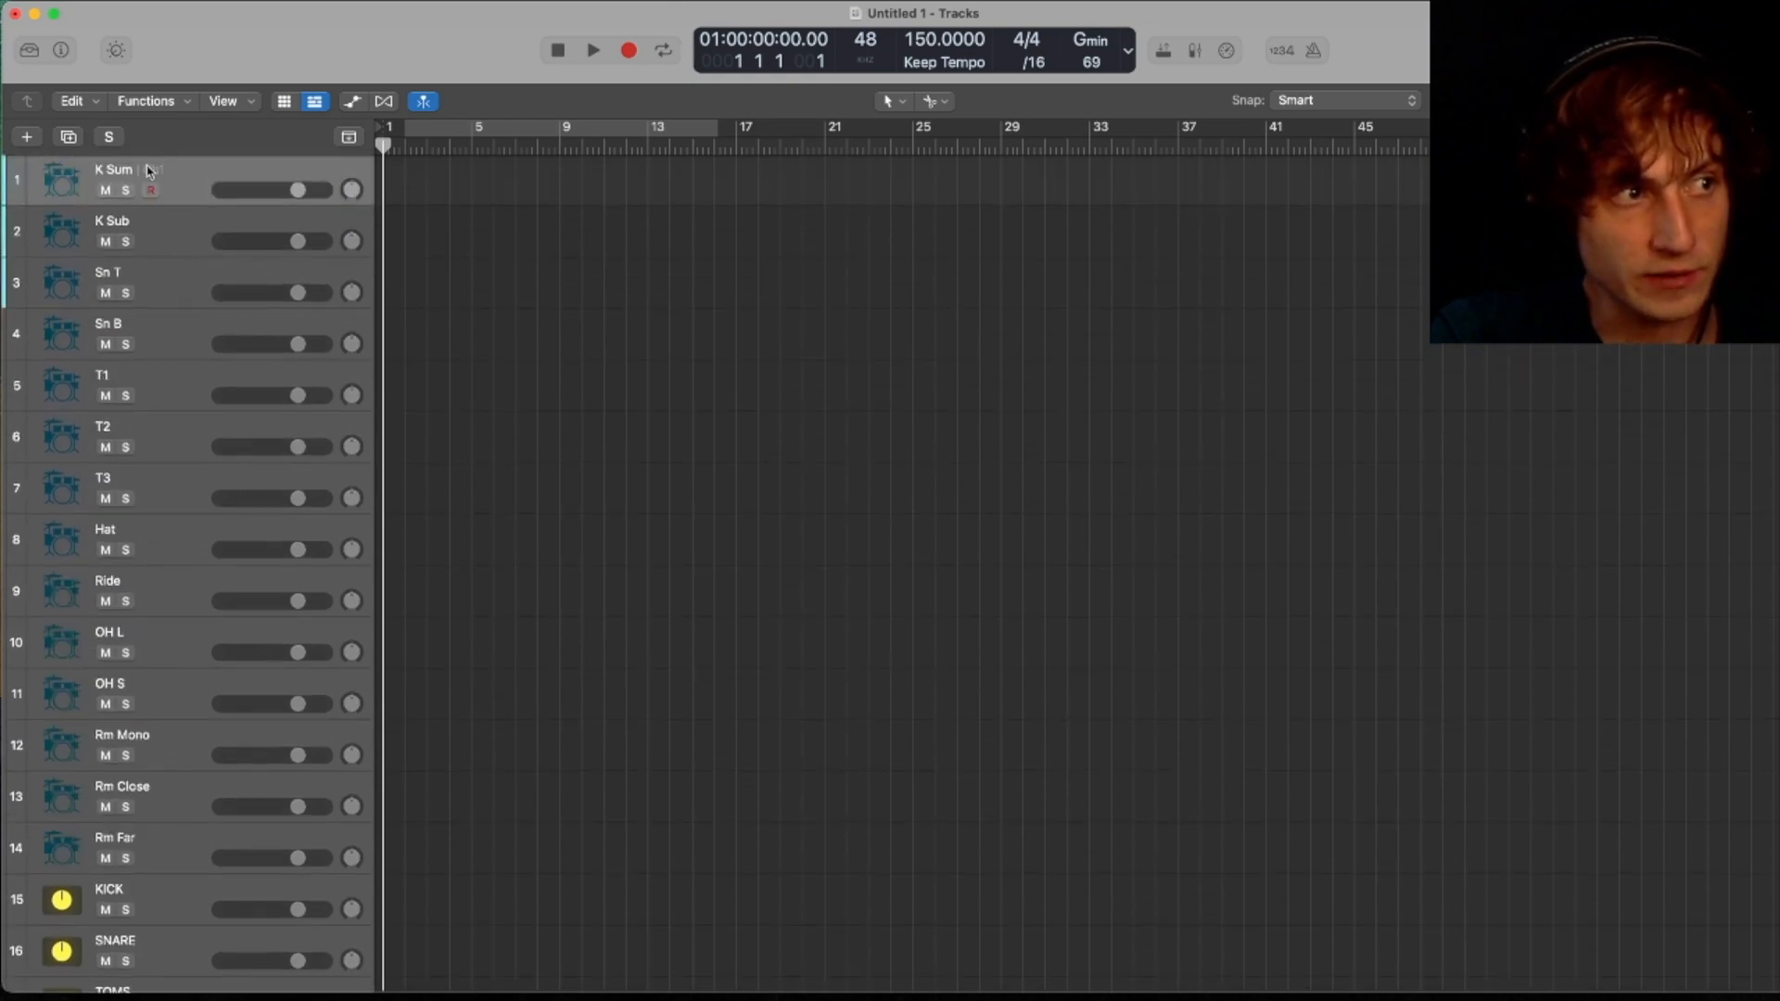
- Assign matching kick, snare, tom, hi-hat and cymbal icons to the K Sub through Ride tracks
click(60, 246)
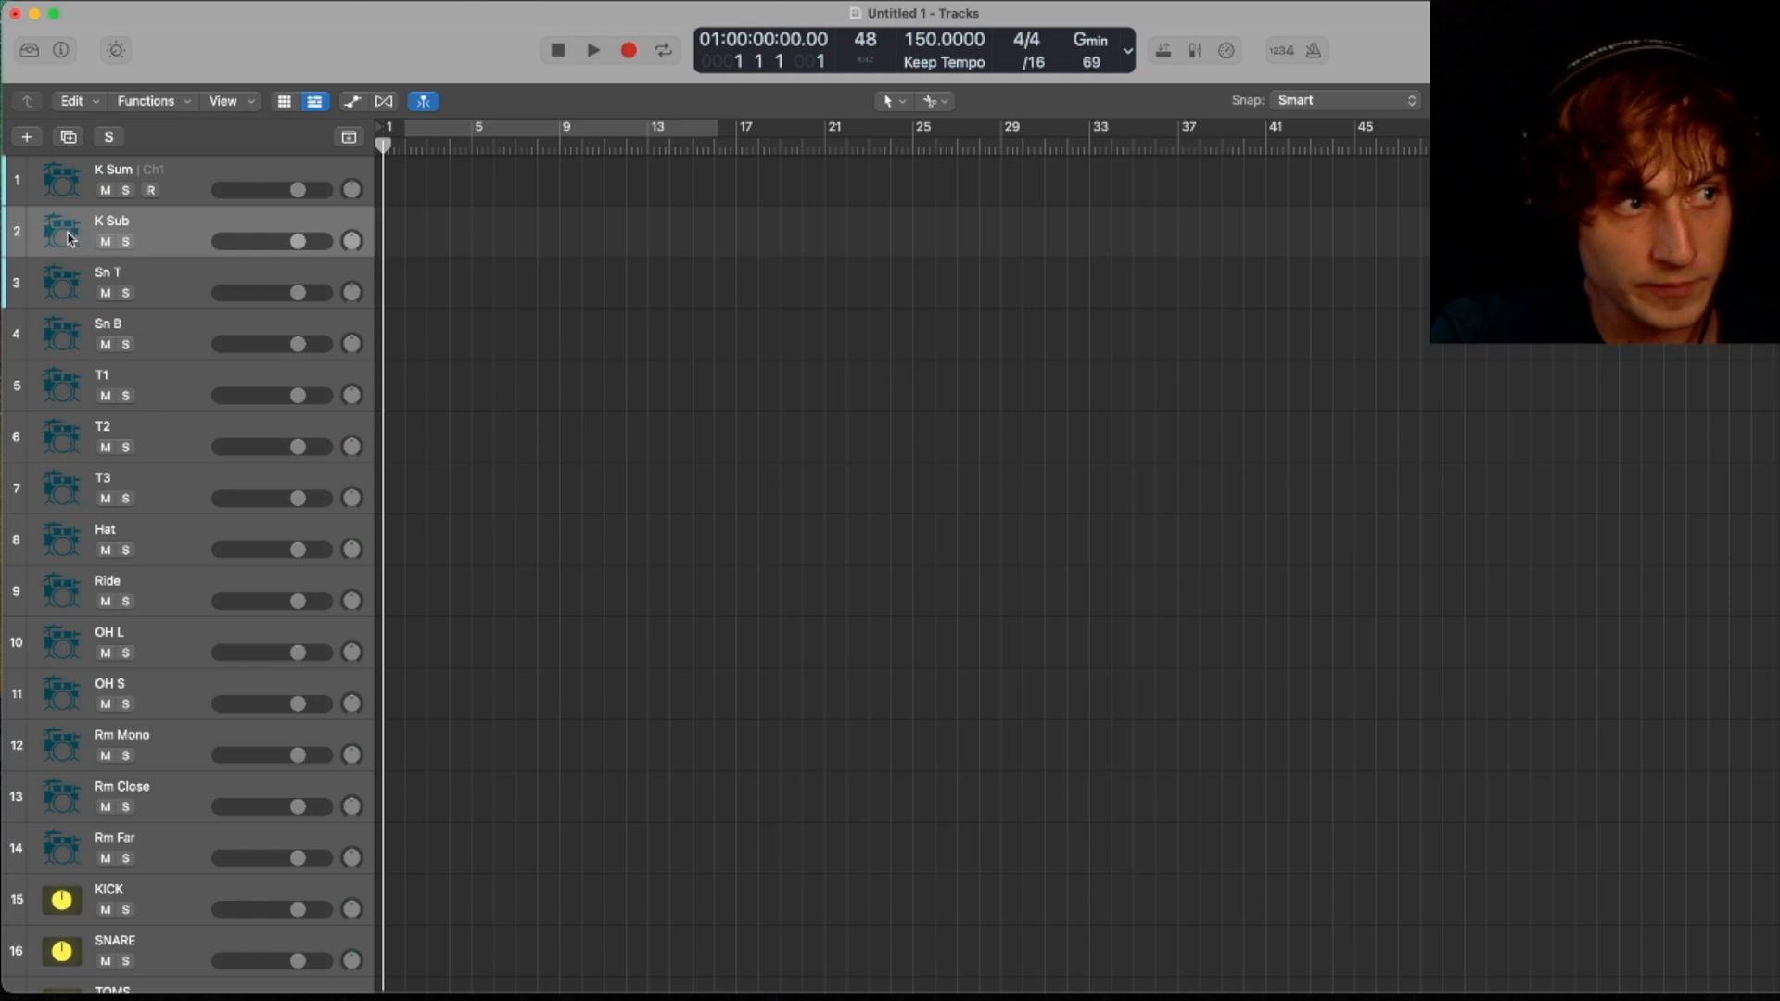
right_click(67, 237)
click(468, 238)
right_click(62, 284)
click(618, 290)
right_click(62, 334)
click(668, 342)
right_click(62, 387)
click(269, 444)
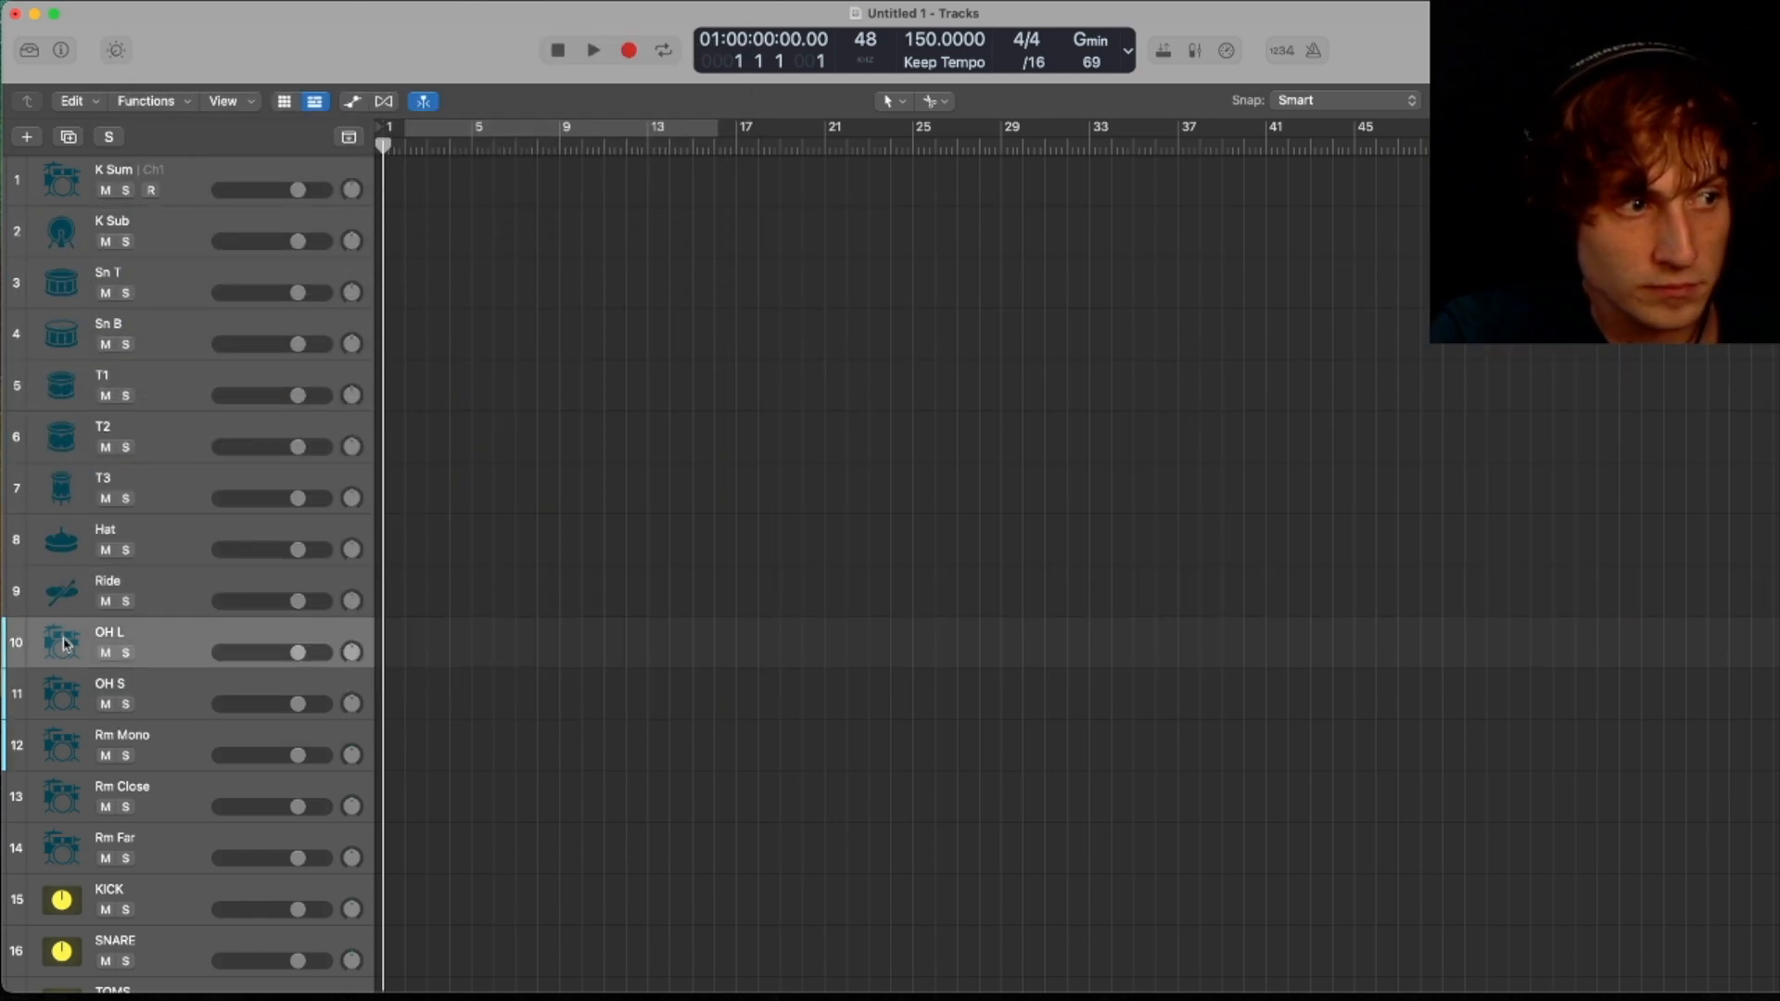
- Assign microphone and room-style icons to the OH L, OH S, Rm Mono, Rm Close and Rm Far tracks
right_click(62, 643)
right_click(63, 694)
right_click(62, 747)
right_click(62, 849)
- Assign fitting icons to the KICK, SNARE, TOMS, CYM, ROOM, SHELLS, SHINE and COMP bus tracks
scroll(186, 696, down, 5)
click(509, 413)
right_click(62, 571)
right_click(46, 678)
right_click(69, 731)
click(469, 565)
right_click(62, 775)
right_click(63, 827)
right_click(62, 878)
- Show the mixer again and colour all bus channels from KICK through COMP a muted blue
key(x)
shift+click(1013, 974)
key(alt+c)
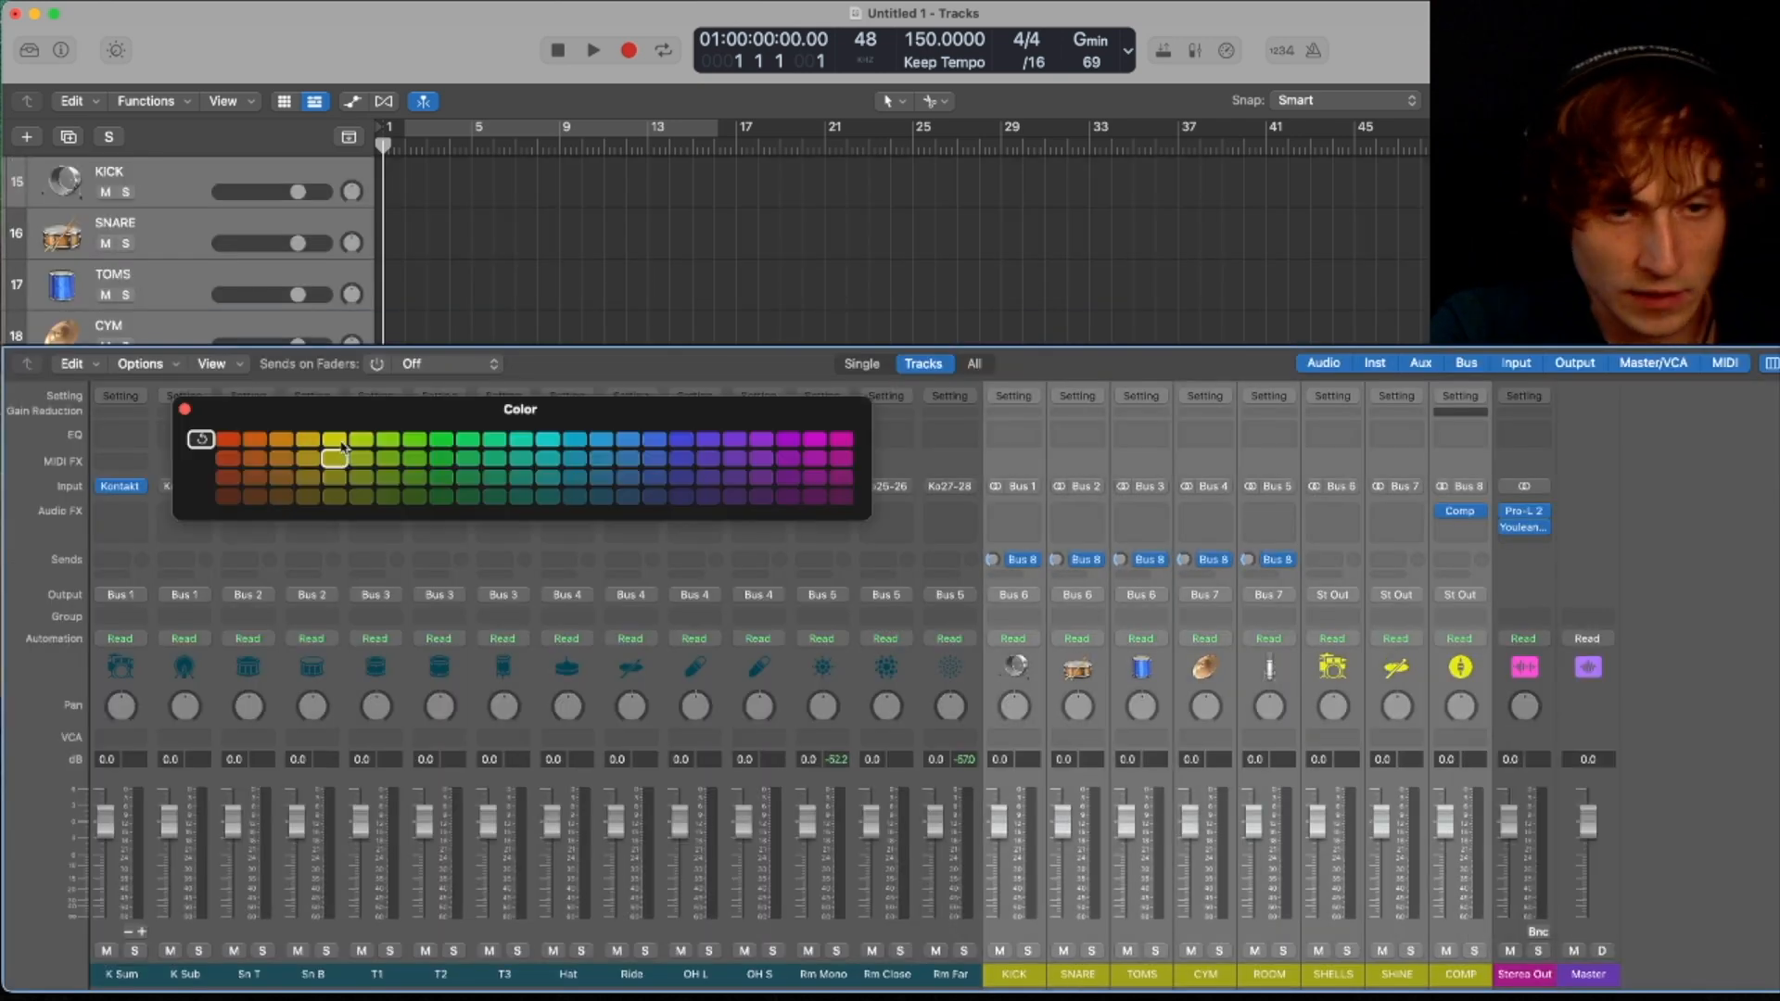
click(666, 458)
key(alt+c)
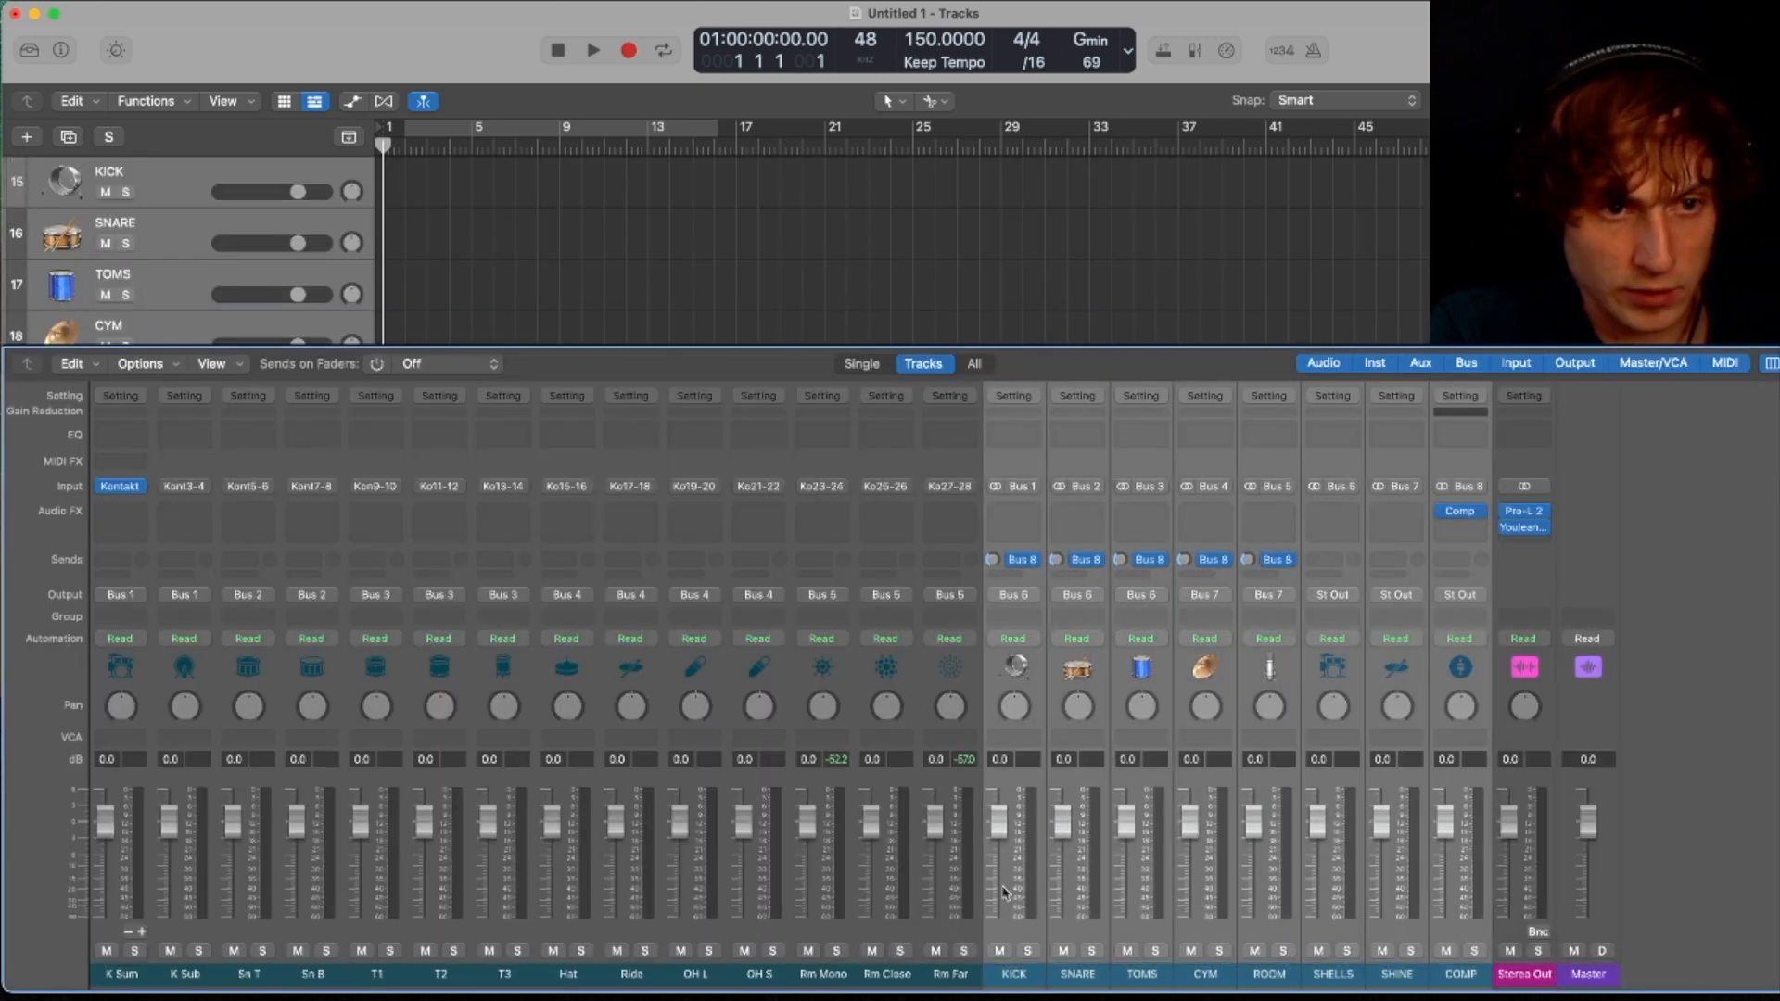
- Give the SHELLS, SHINE and COMP channels a brighter blue colour
click(1336, 918)
shift+click(1476, 937)
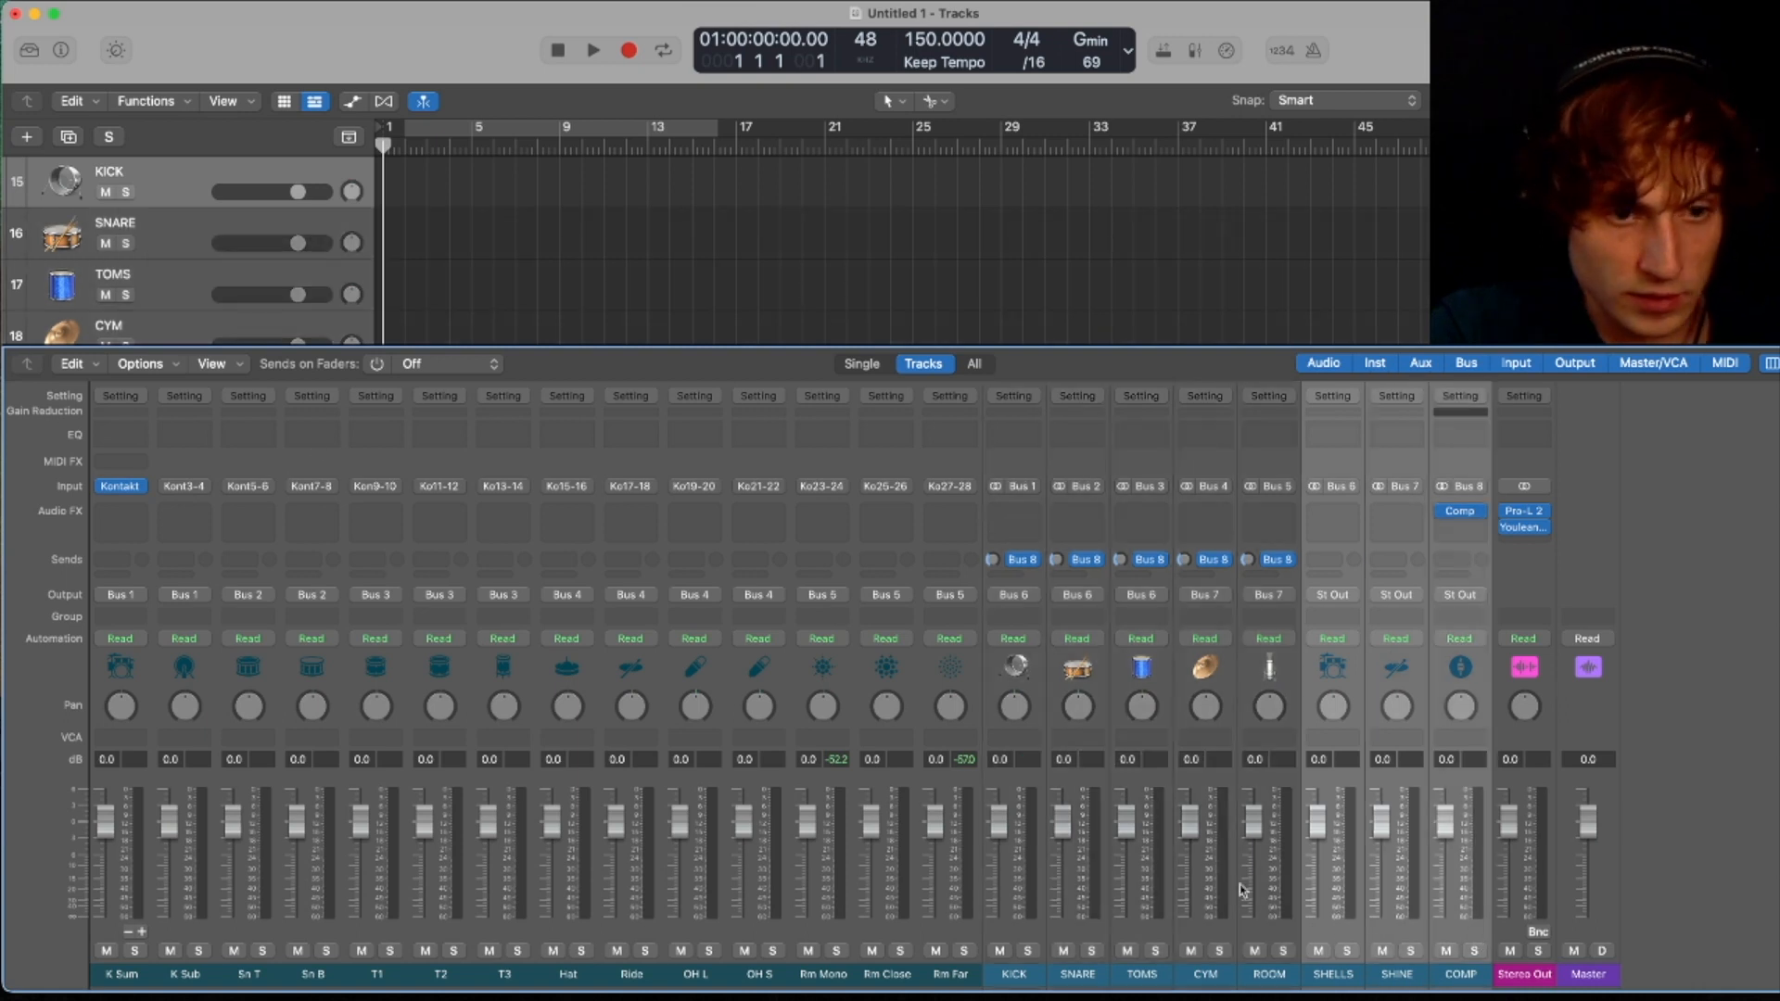
right_click(1485, 938)
click(1600, 816)
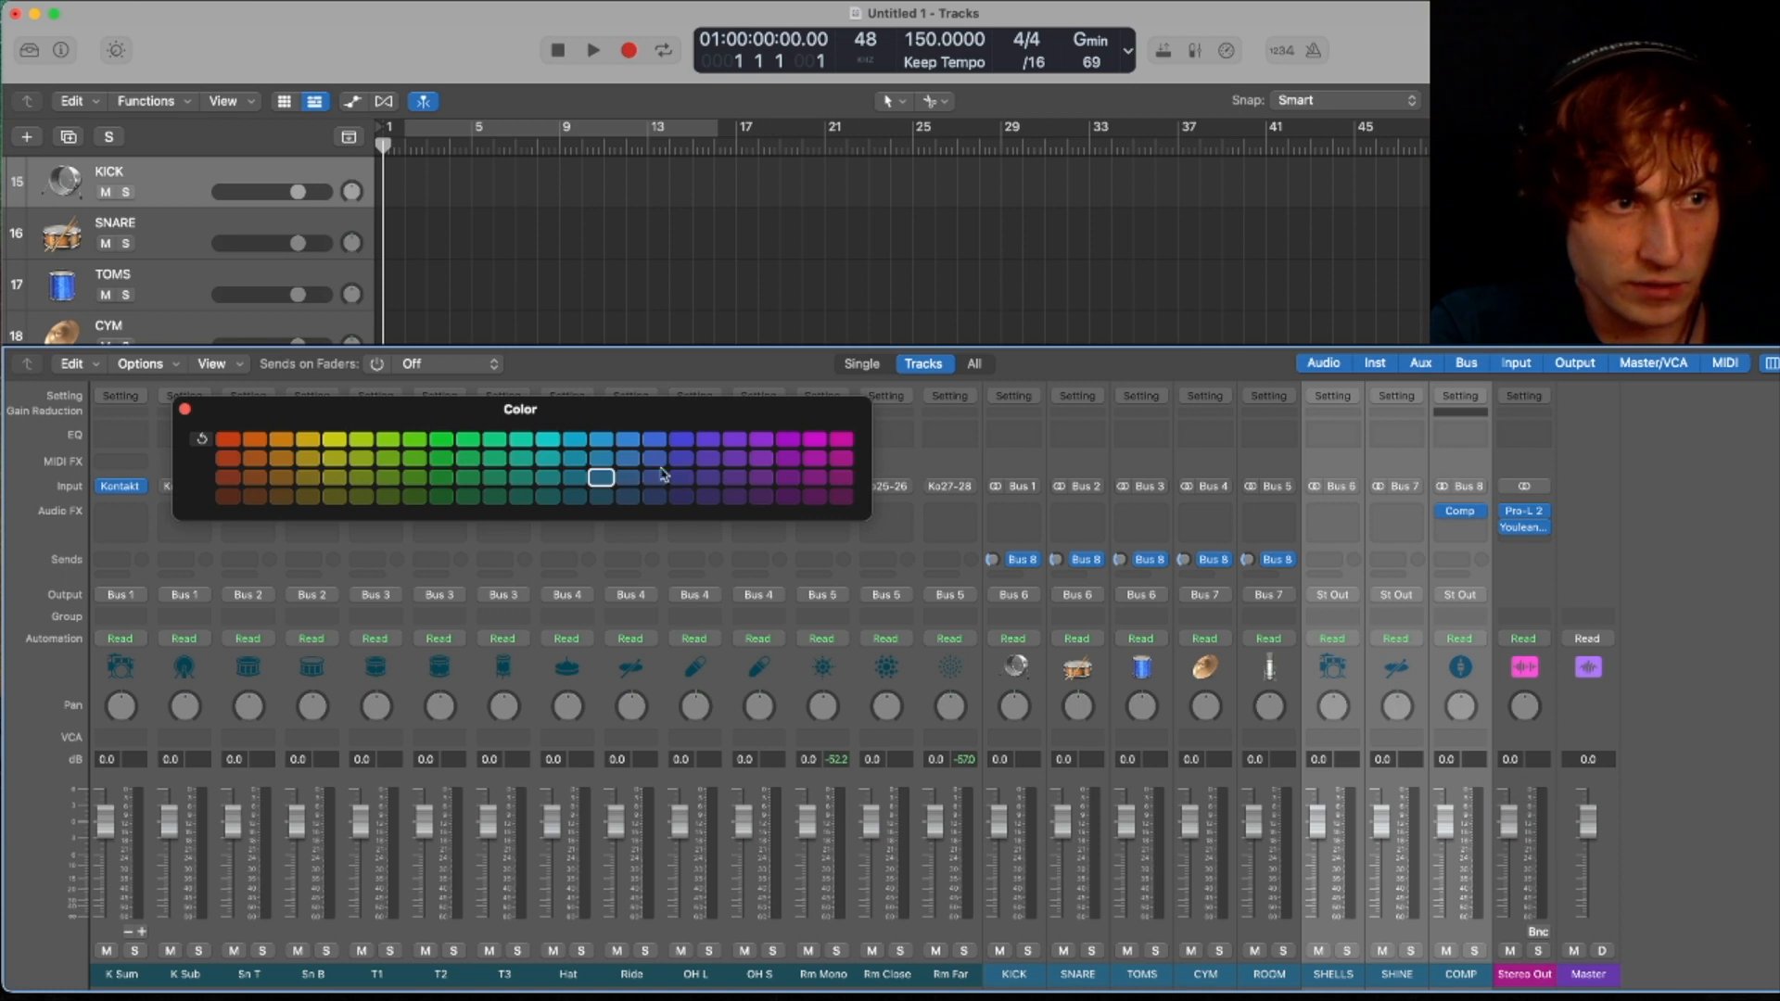
click(697, 462)
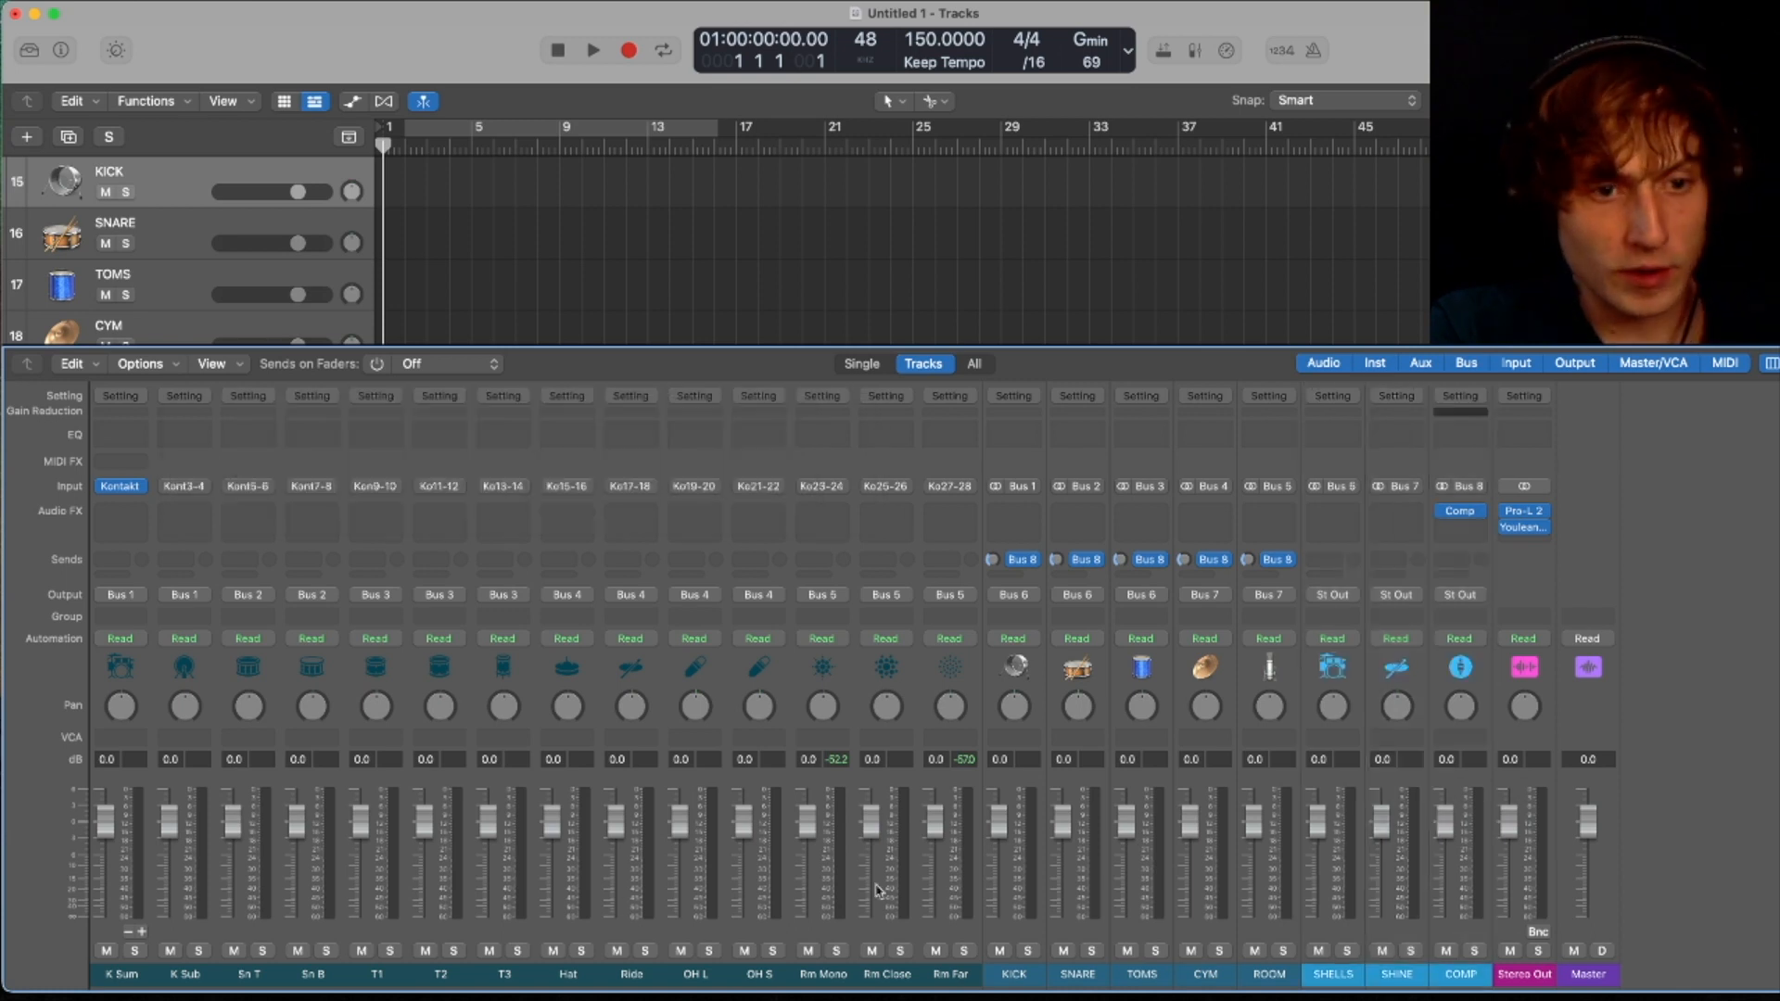
- Create a Summing Stack from all channels from K Sum through COMP
click(108, 935)
shift+click(1451, 933)
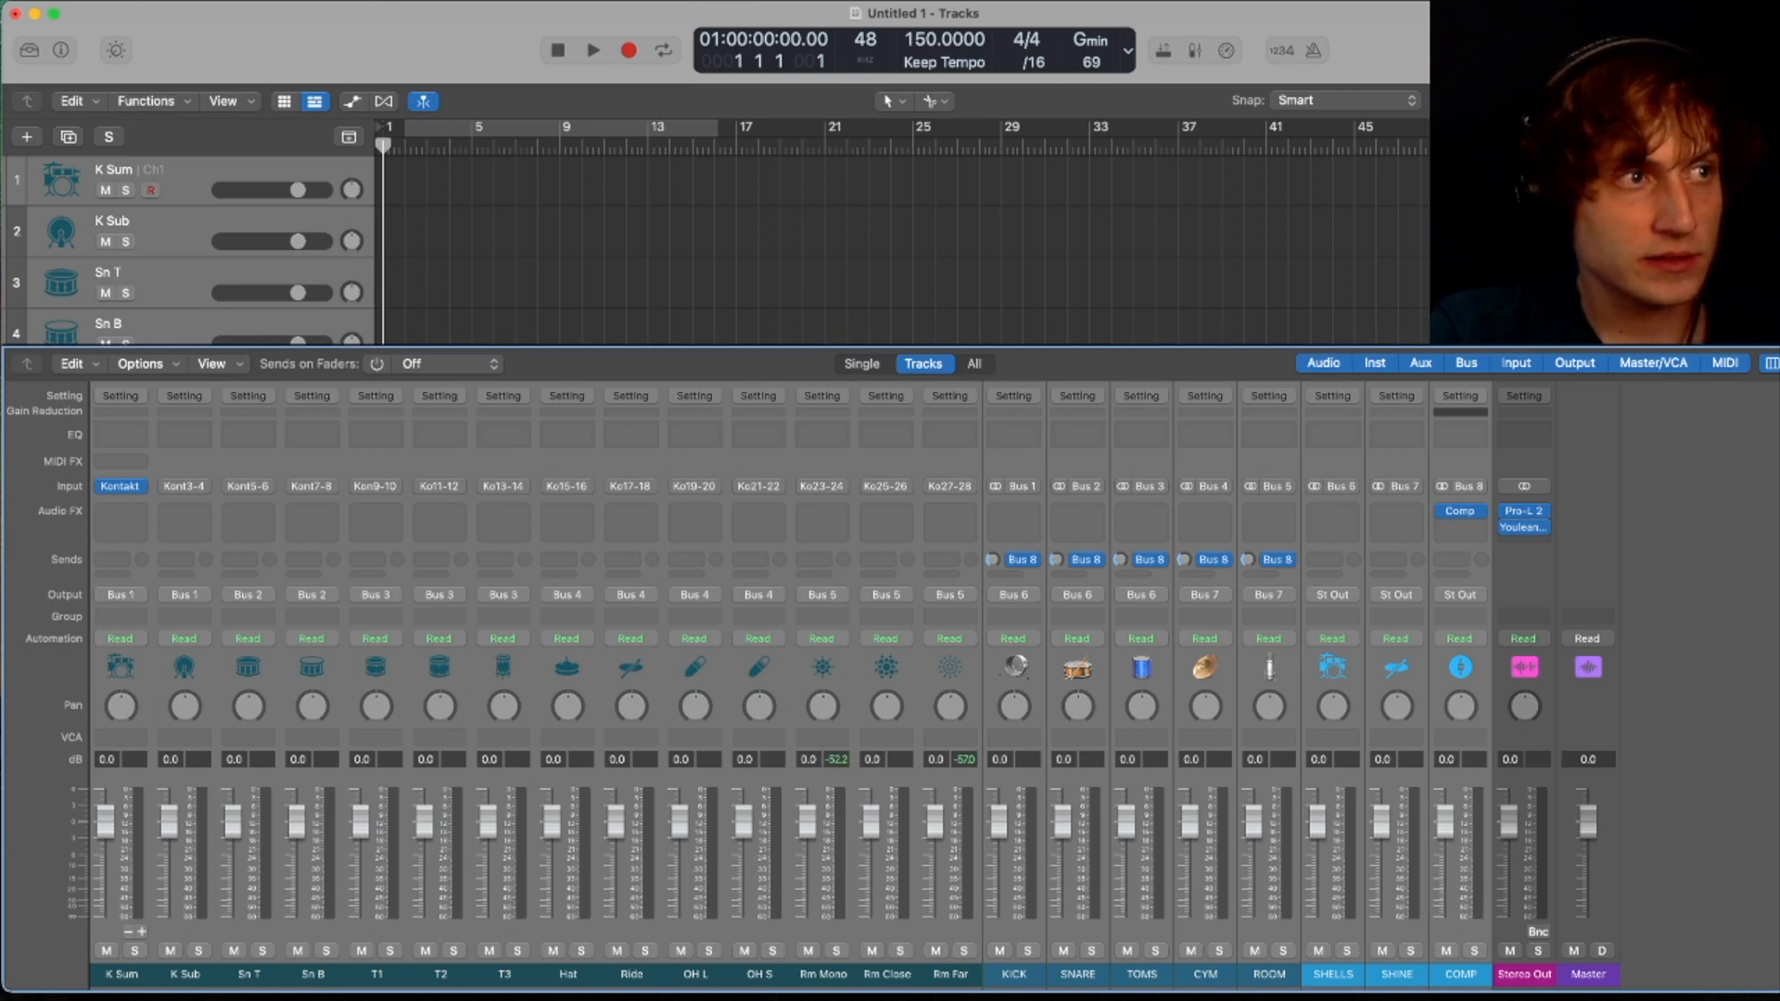
click(270, 7)
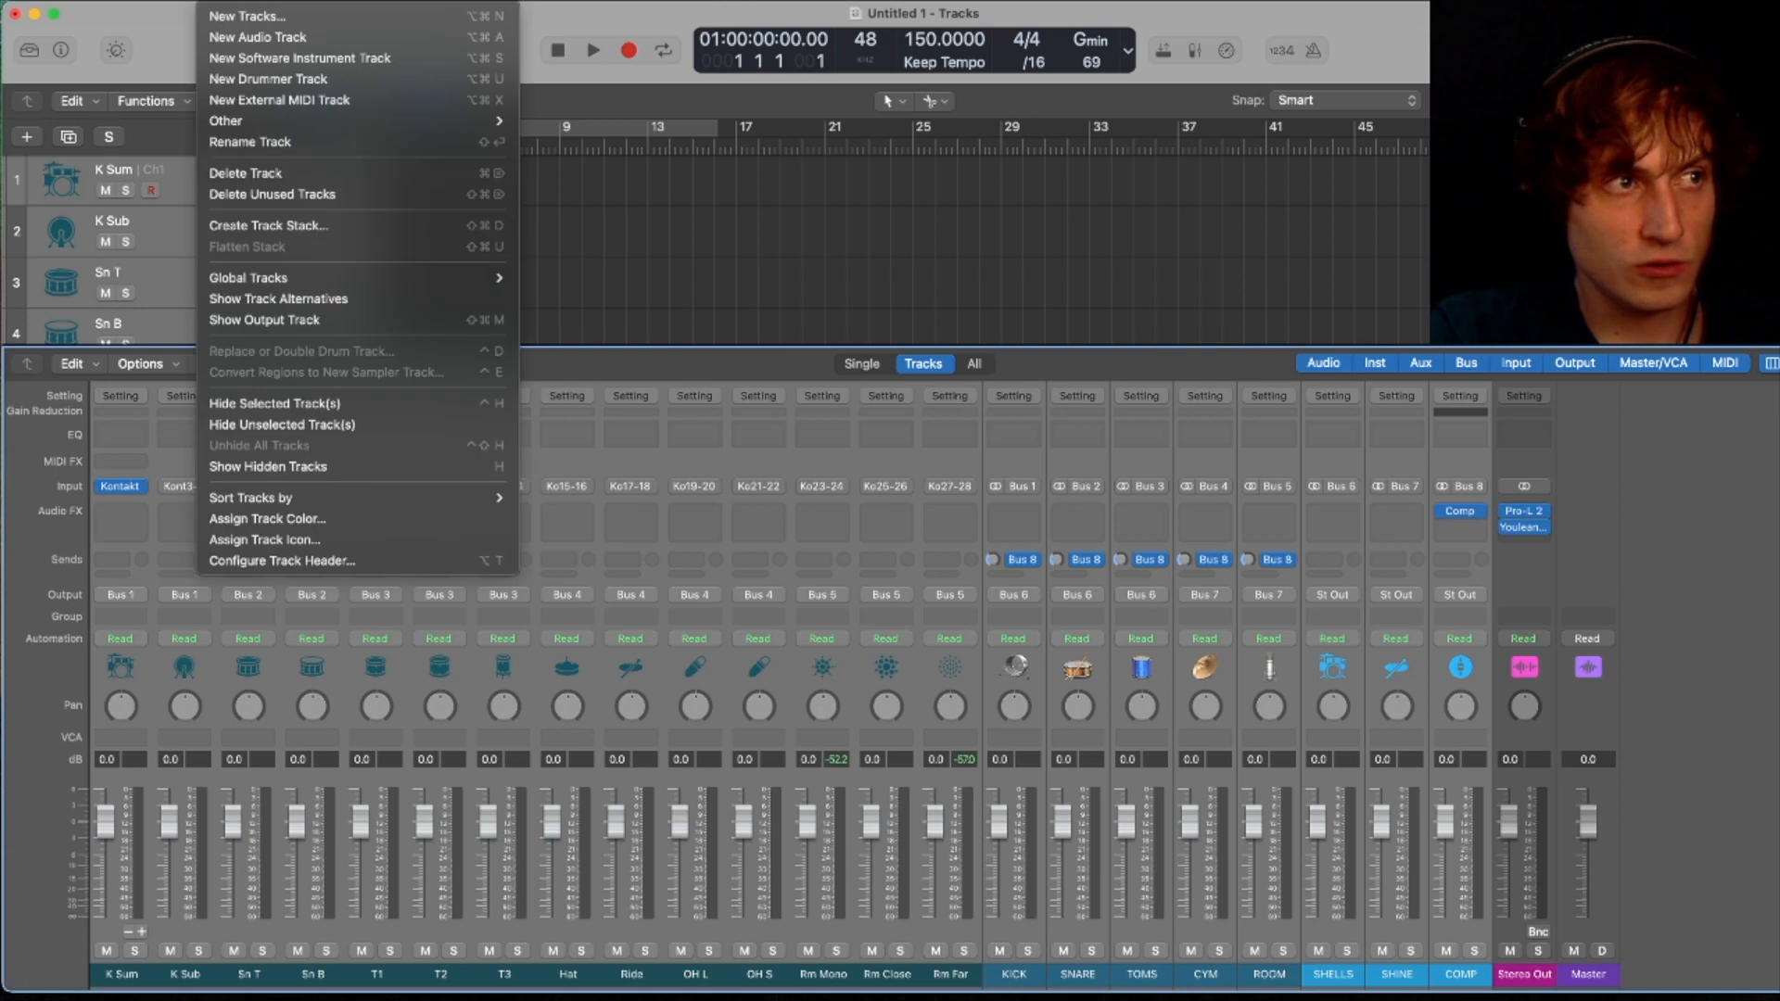
mouse_move(293, 279)
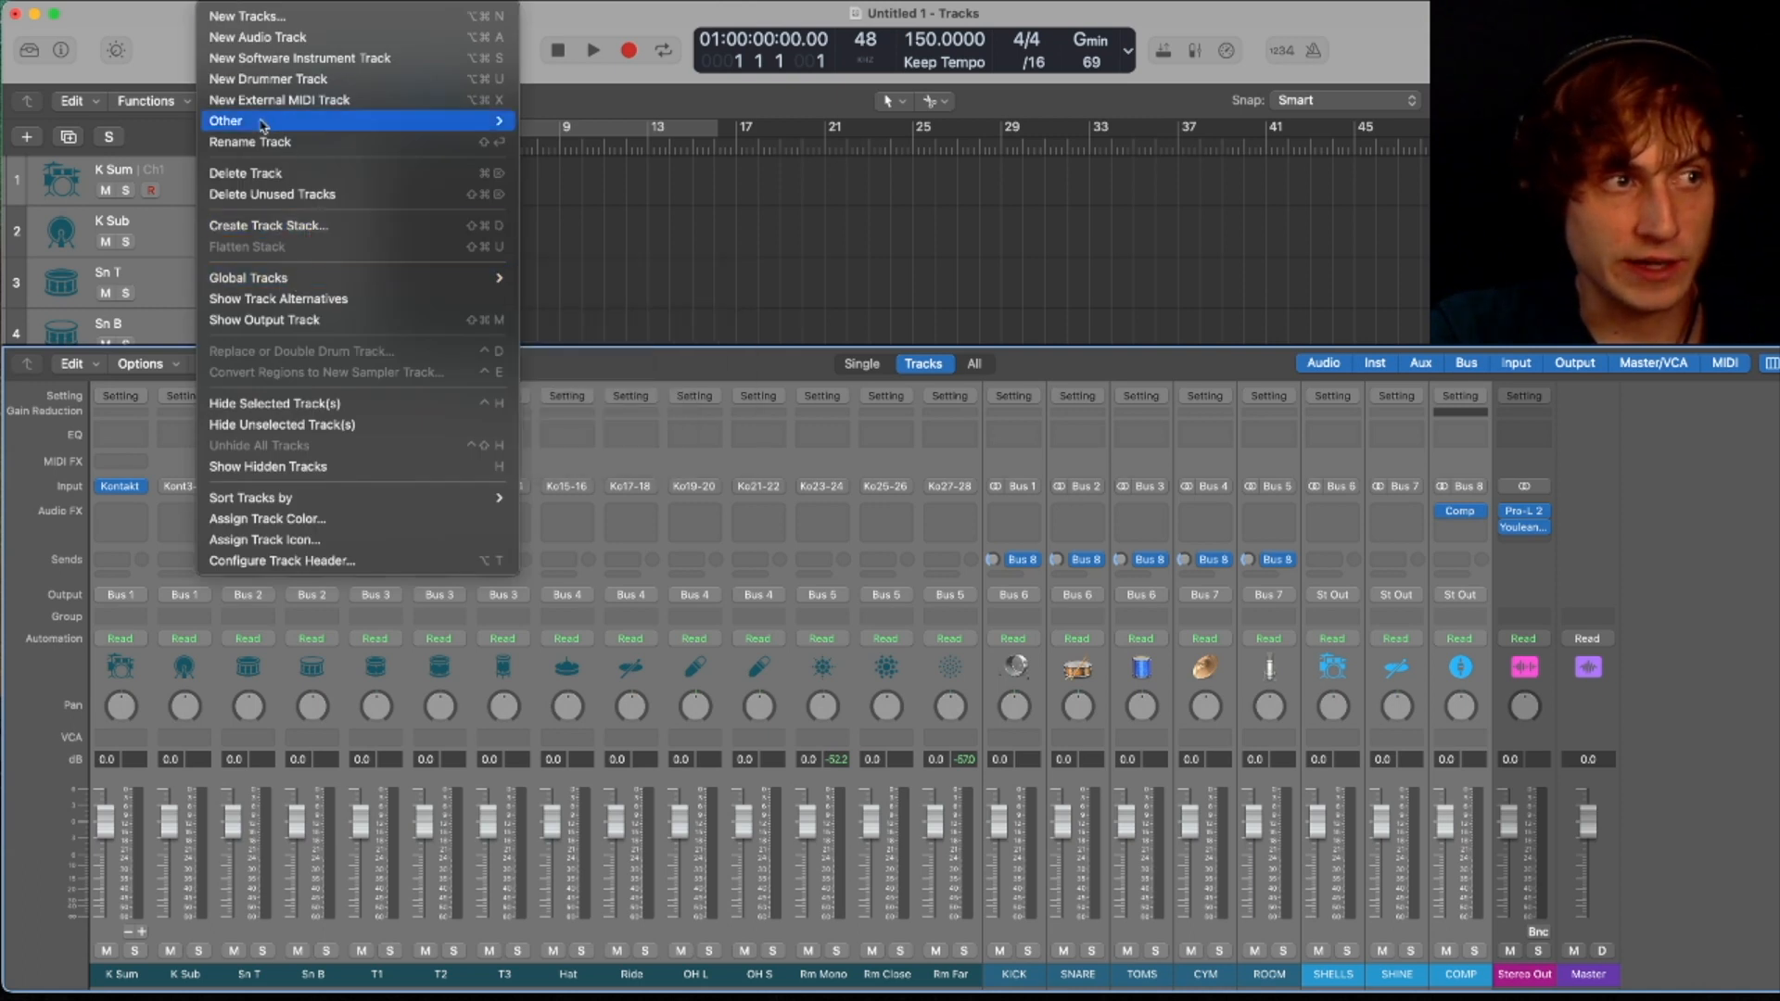
click(278, 225)
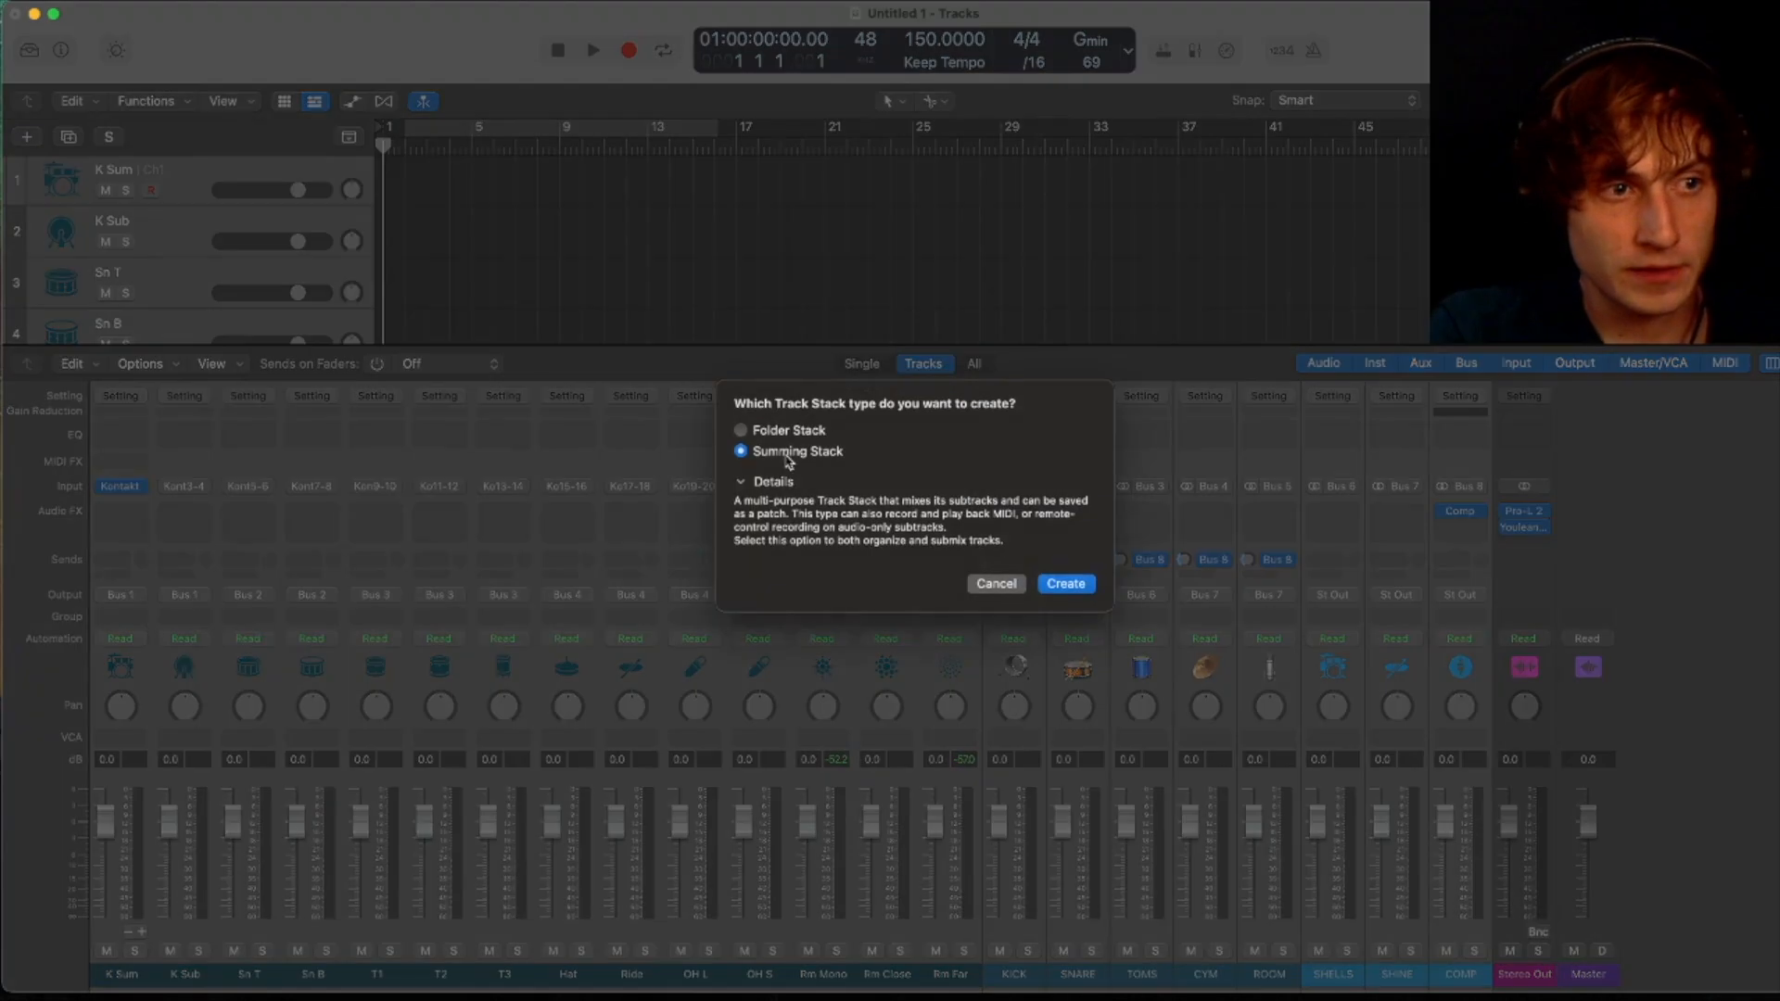
click(1066, 584)
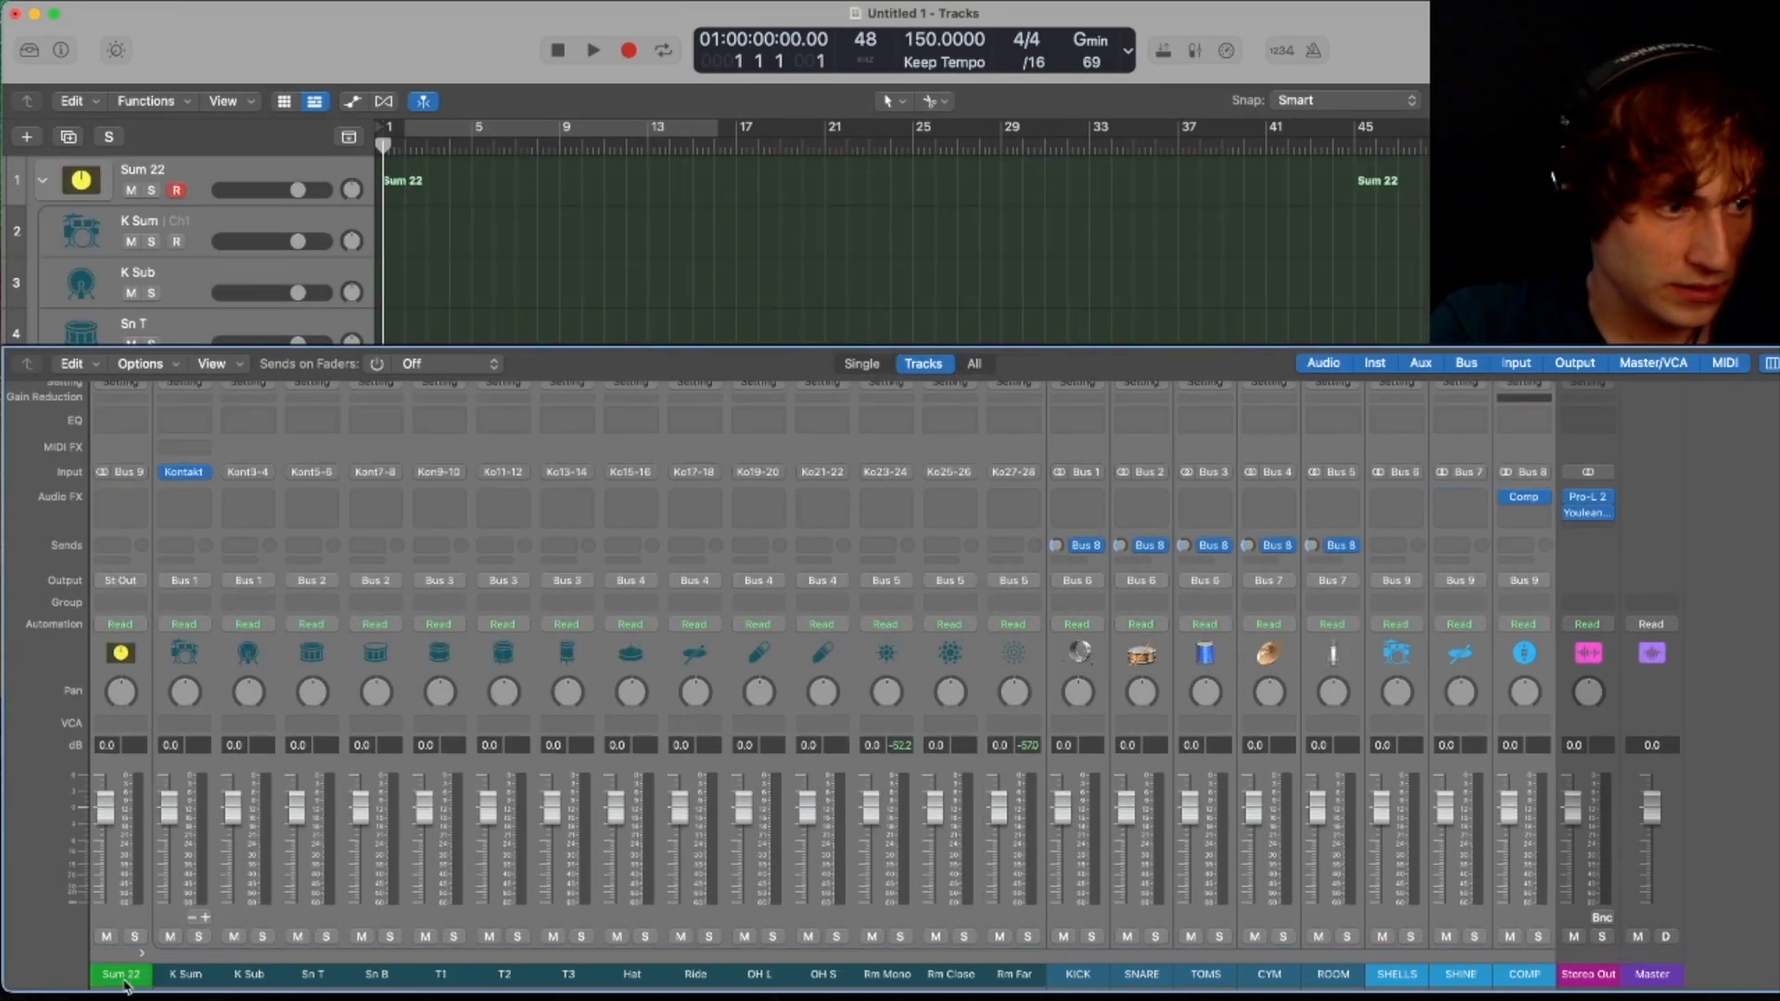
- Rename the new summing stack as DRUMS and give it a drum kit icon and a turquoise colour
click(123, 978)
text(DRUMS)
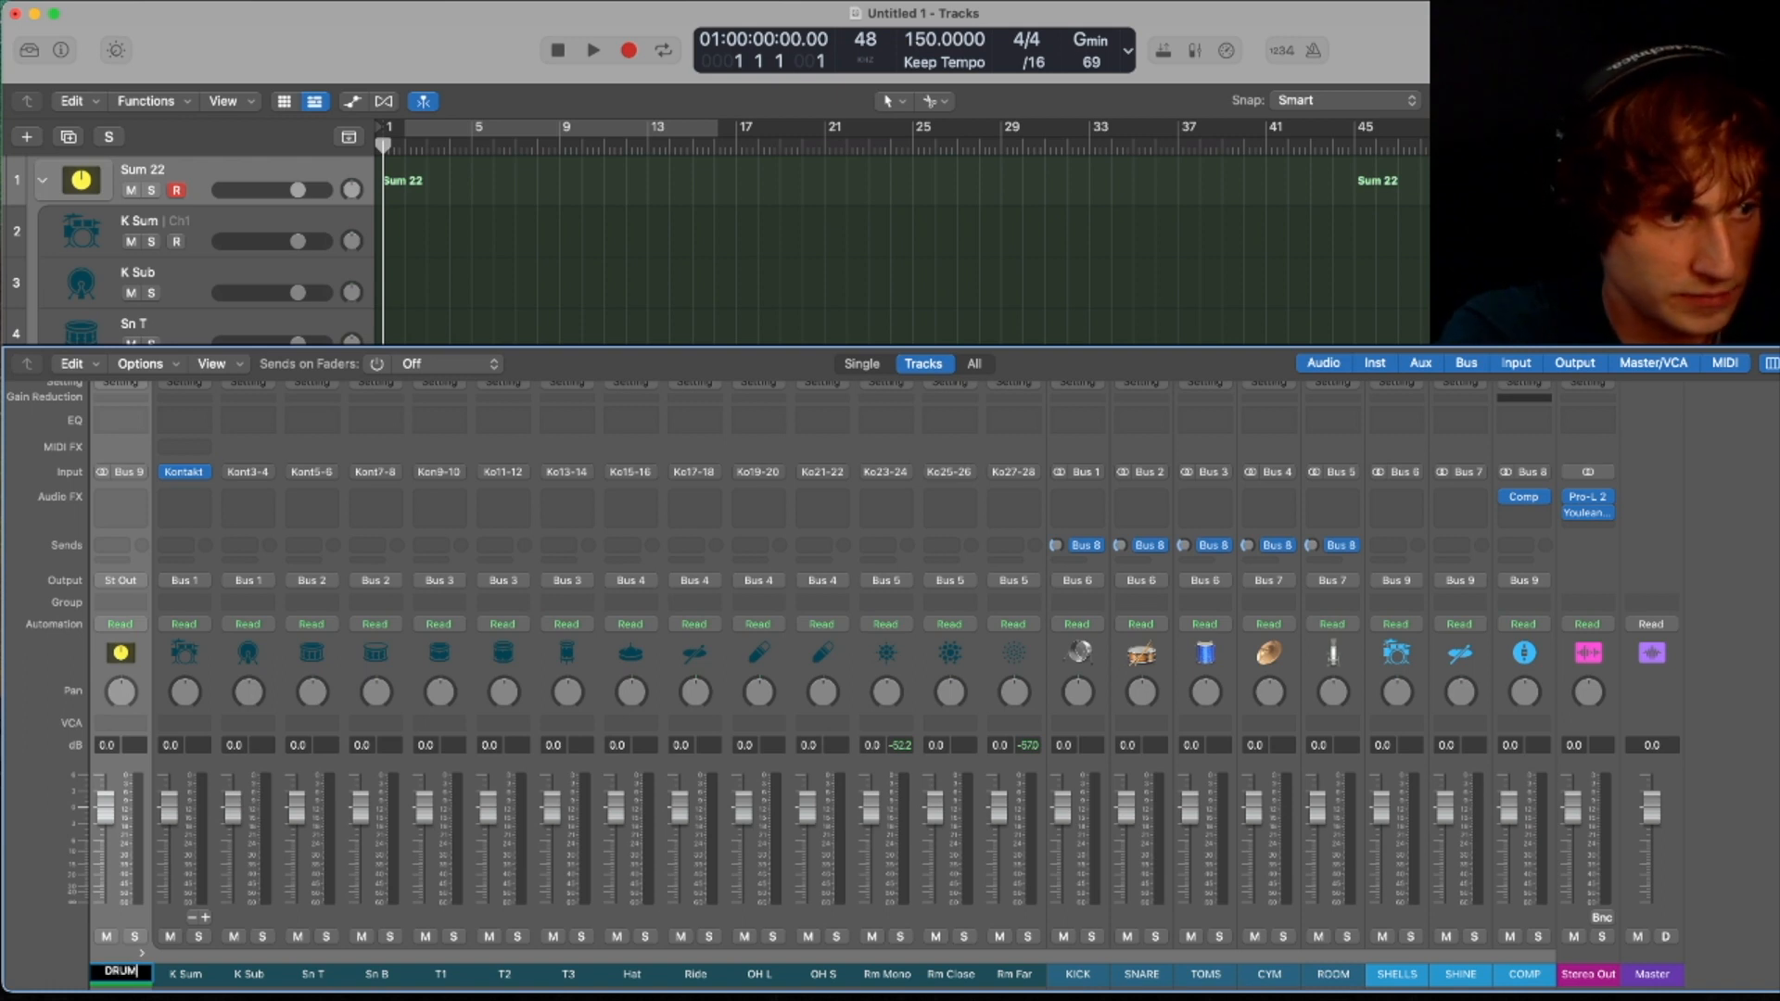
key(Return)
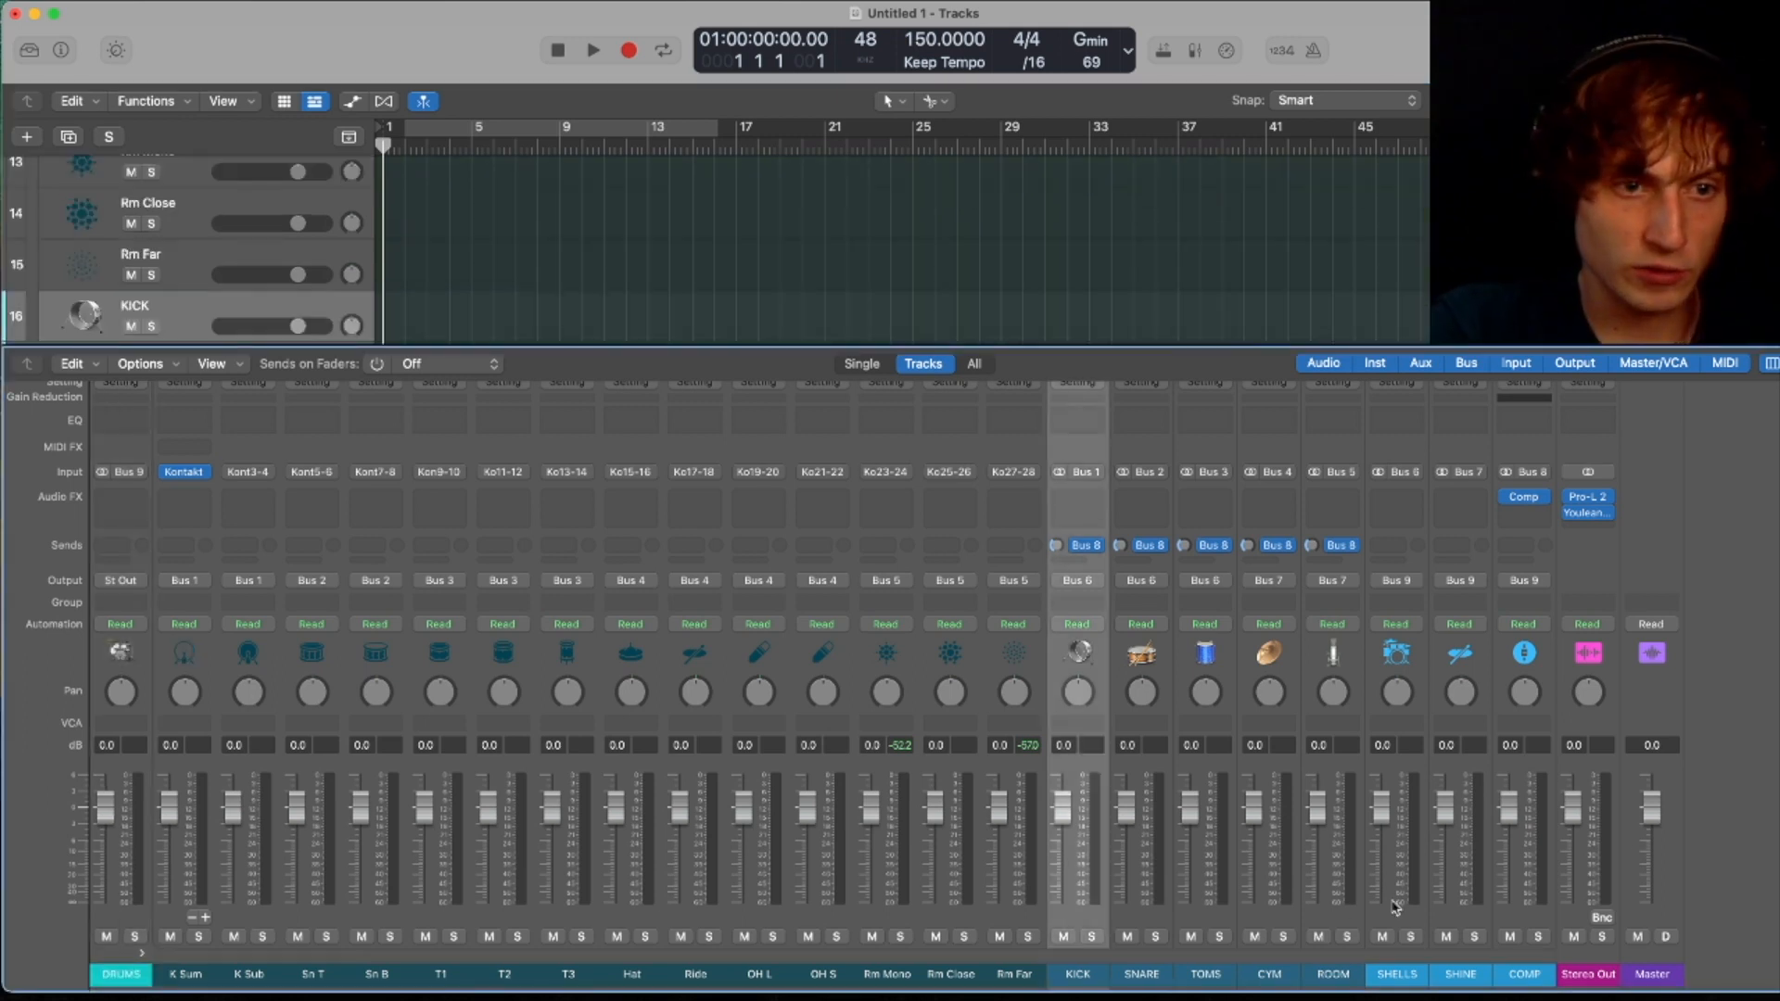
- Set the pan mode of all channels from DRUMS through COMP to Stereo Pan and collapse the DRUMS stack
click(118, 922)
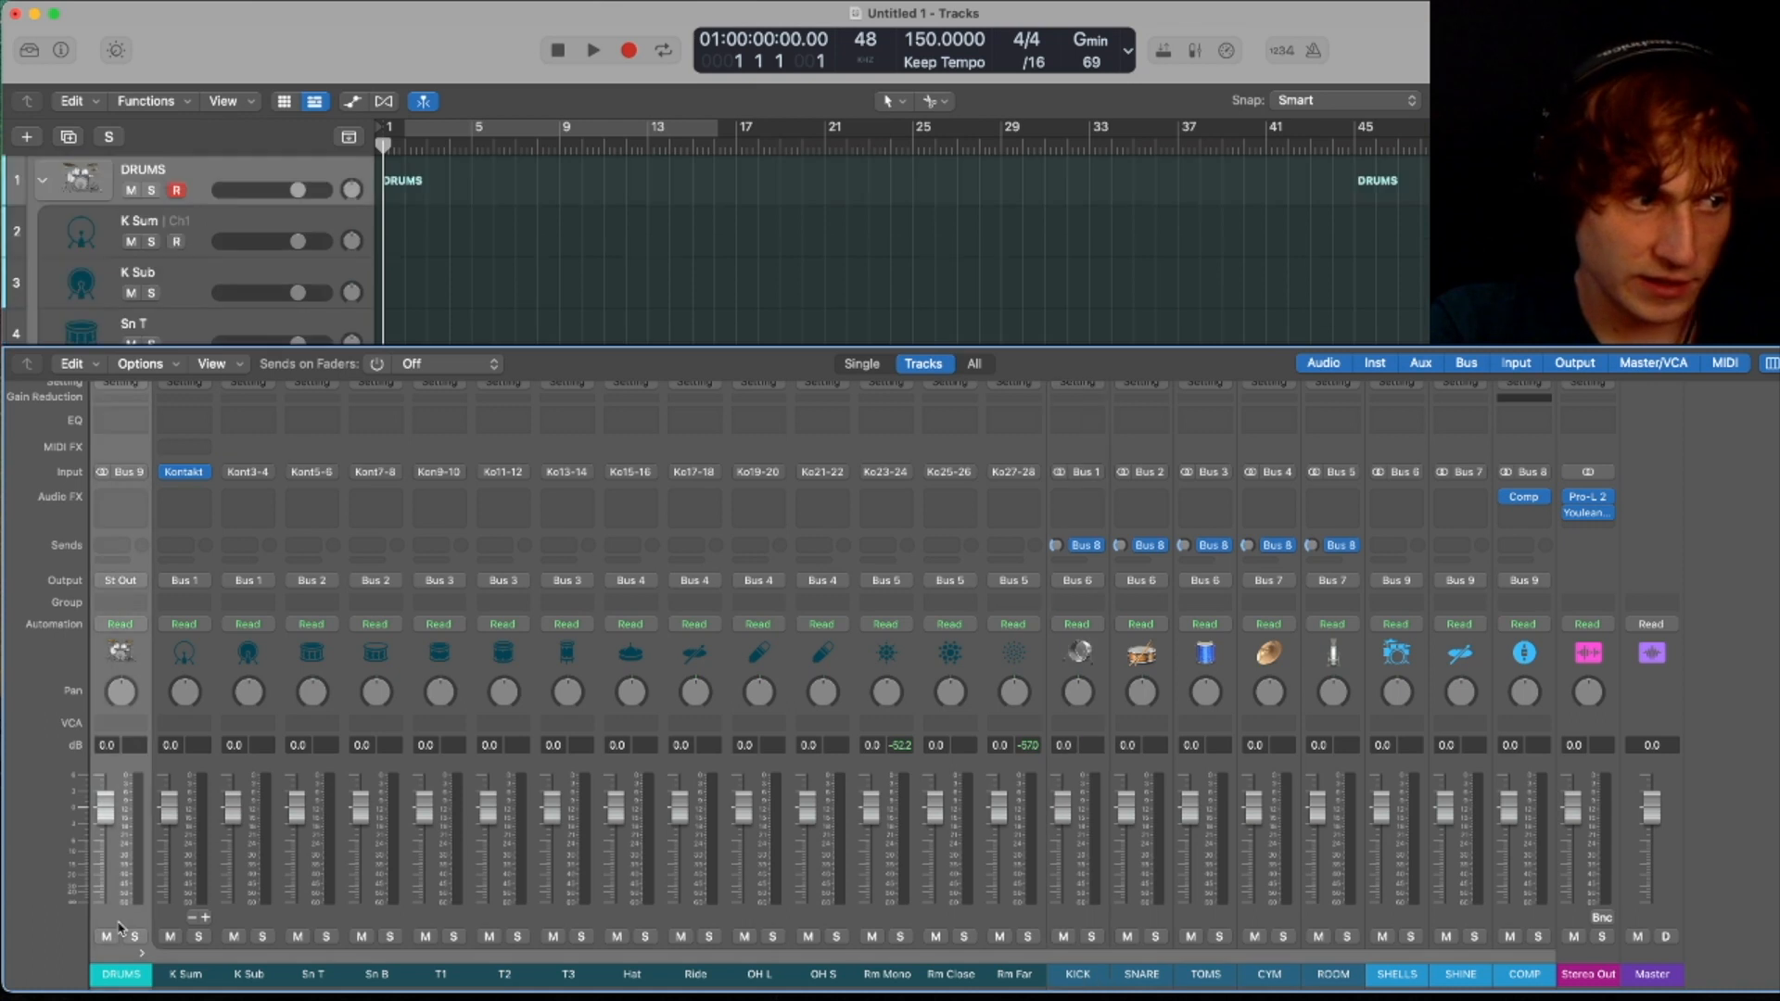
right_click(119, 698)
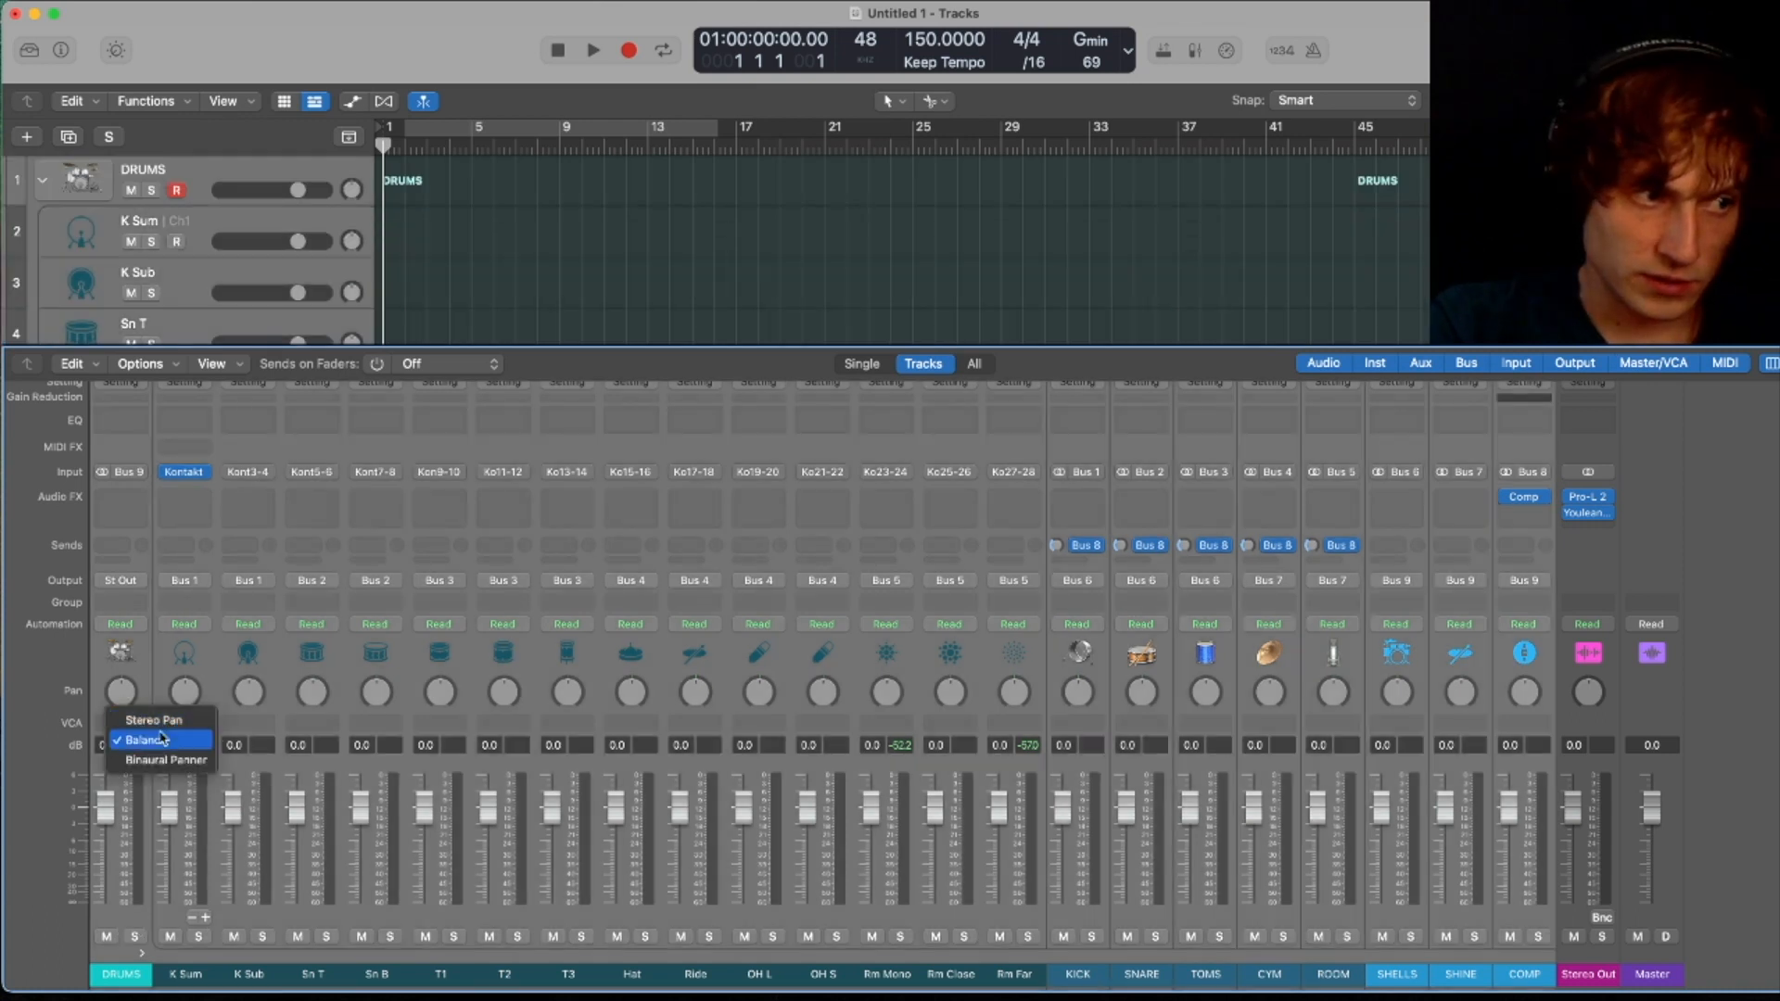
click(163, 721)
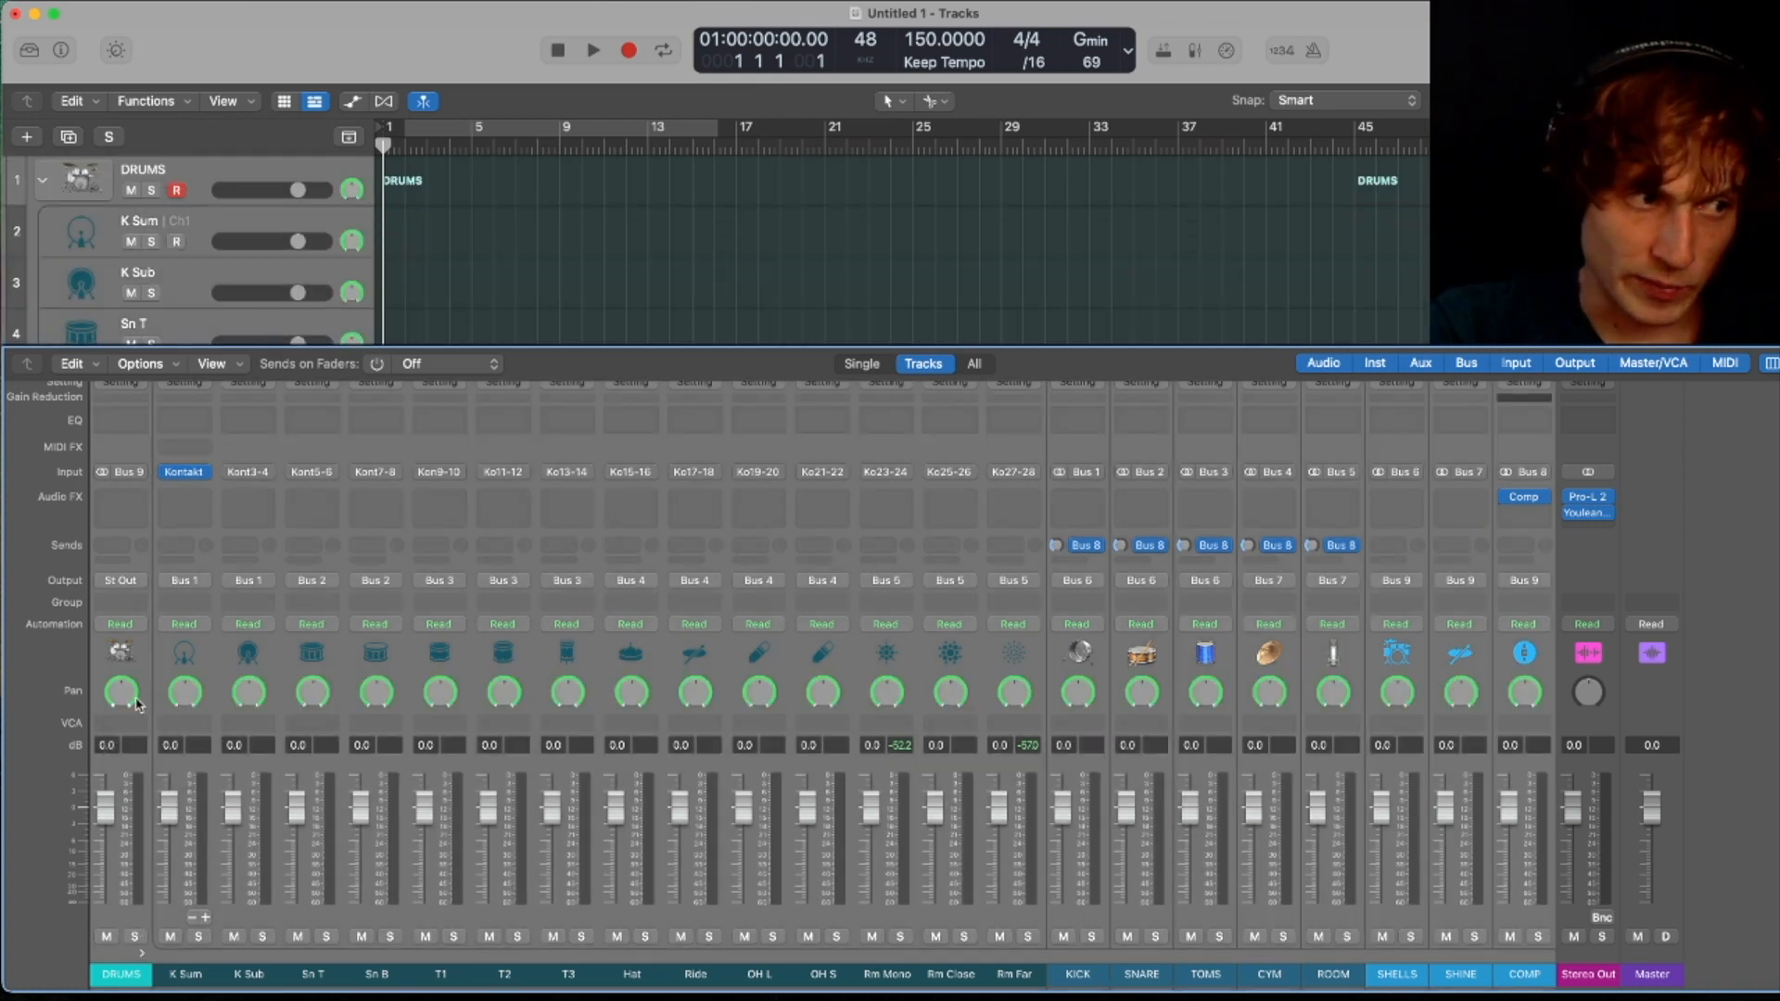
right_click(312, 693)
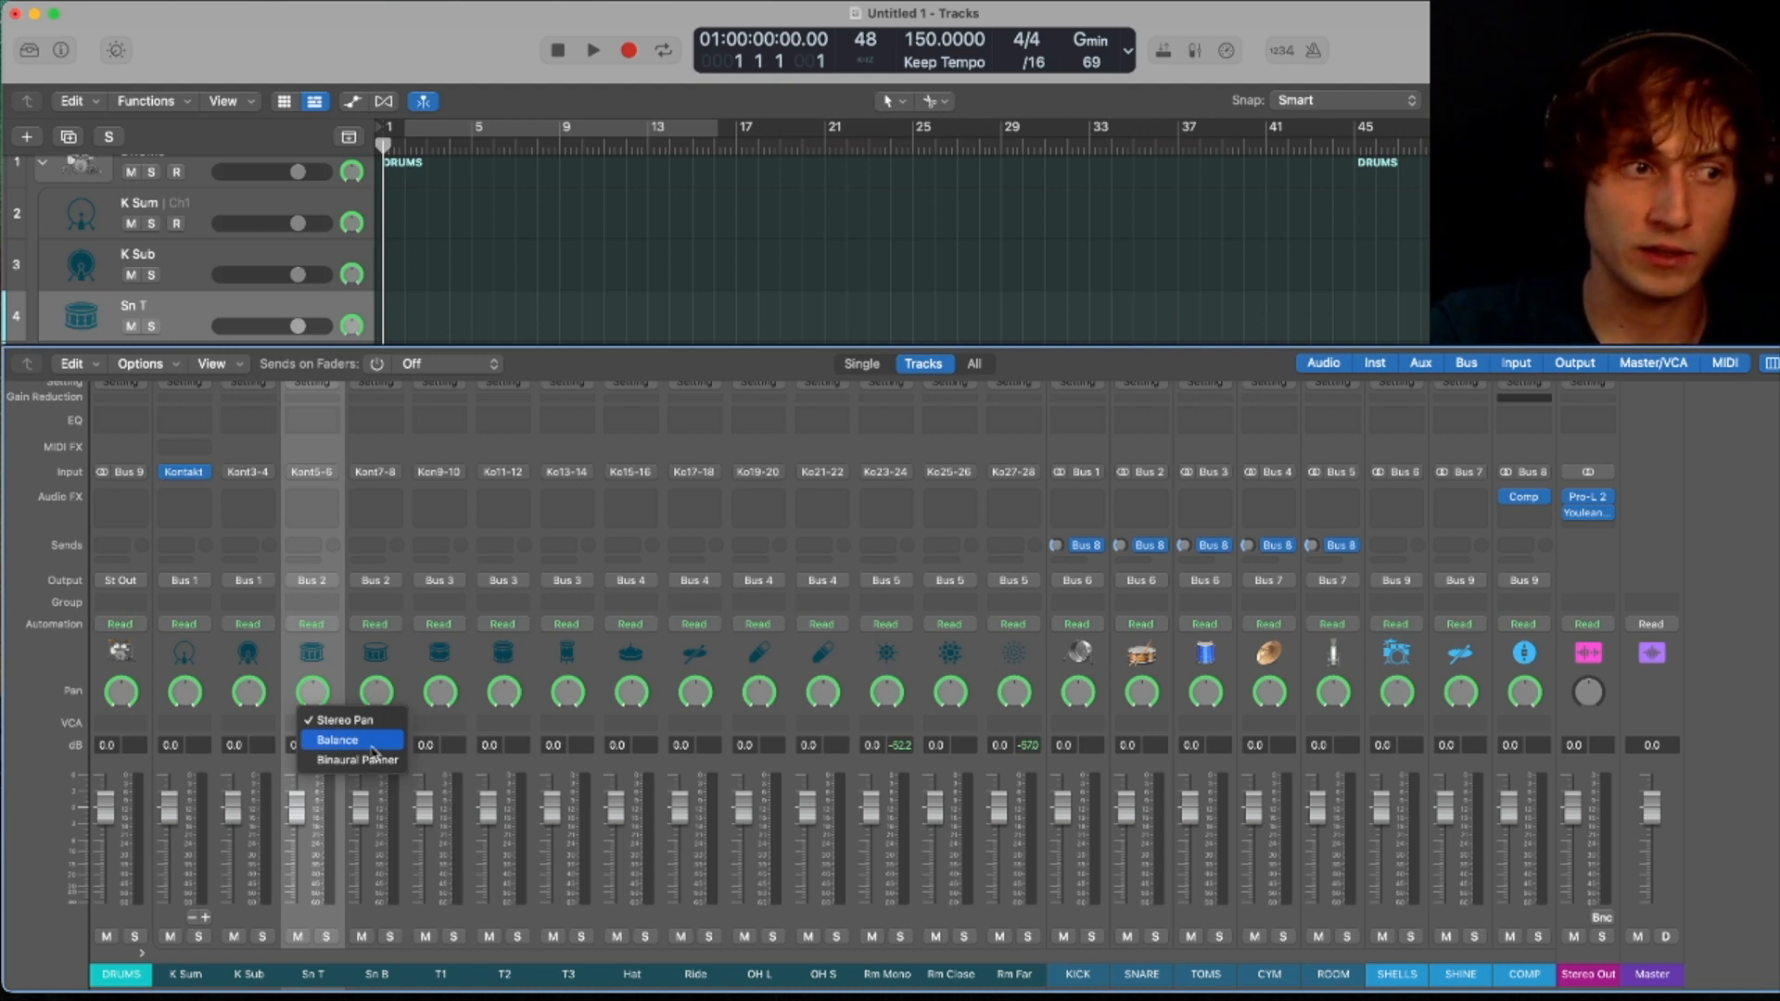
click(331, 719)
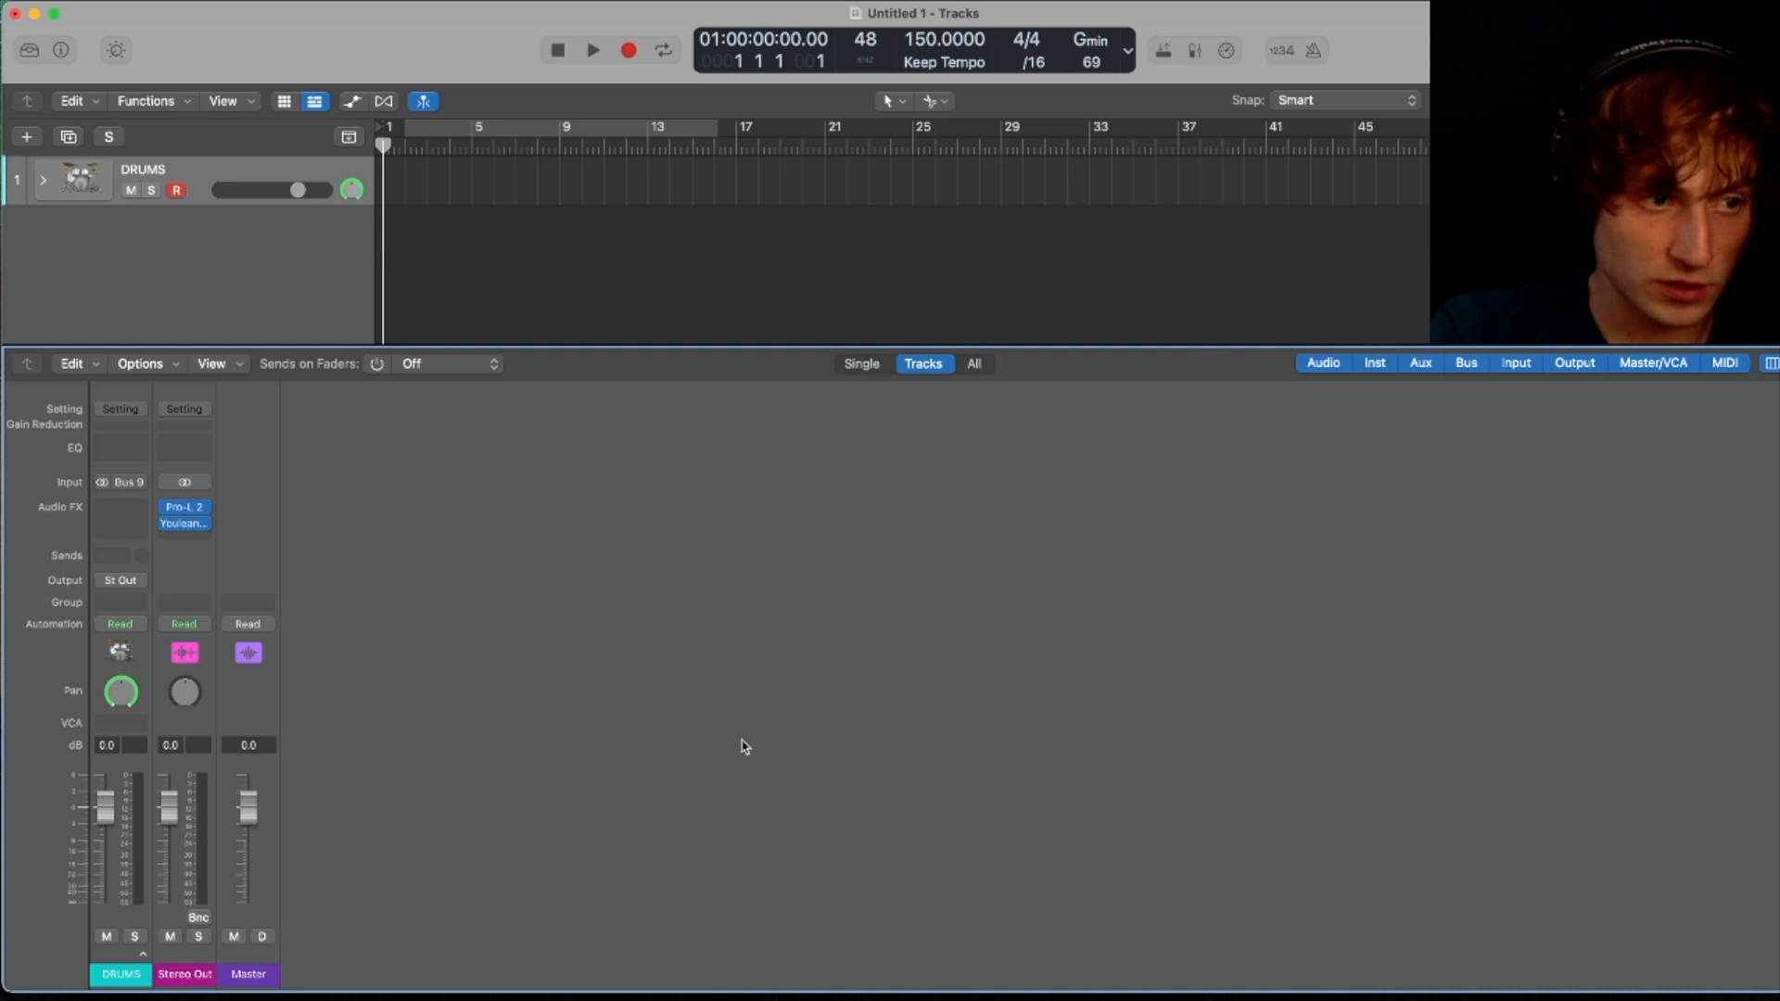
- Open the Environment window on the Mixer layer and locate the K Sub channel strip
click(263, 225)
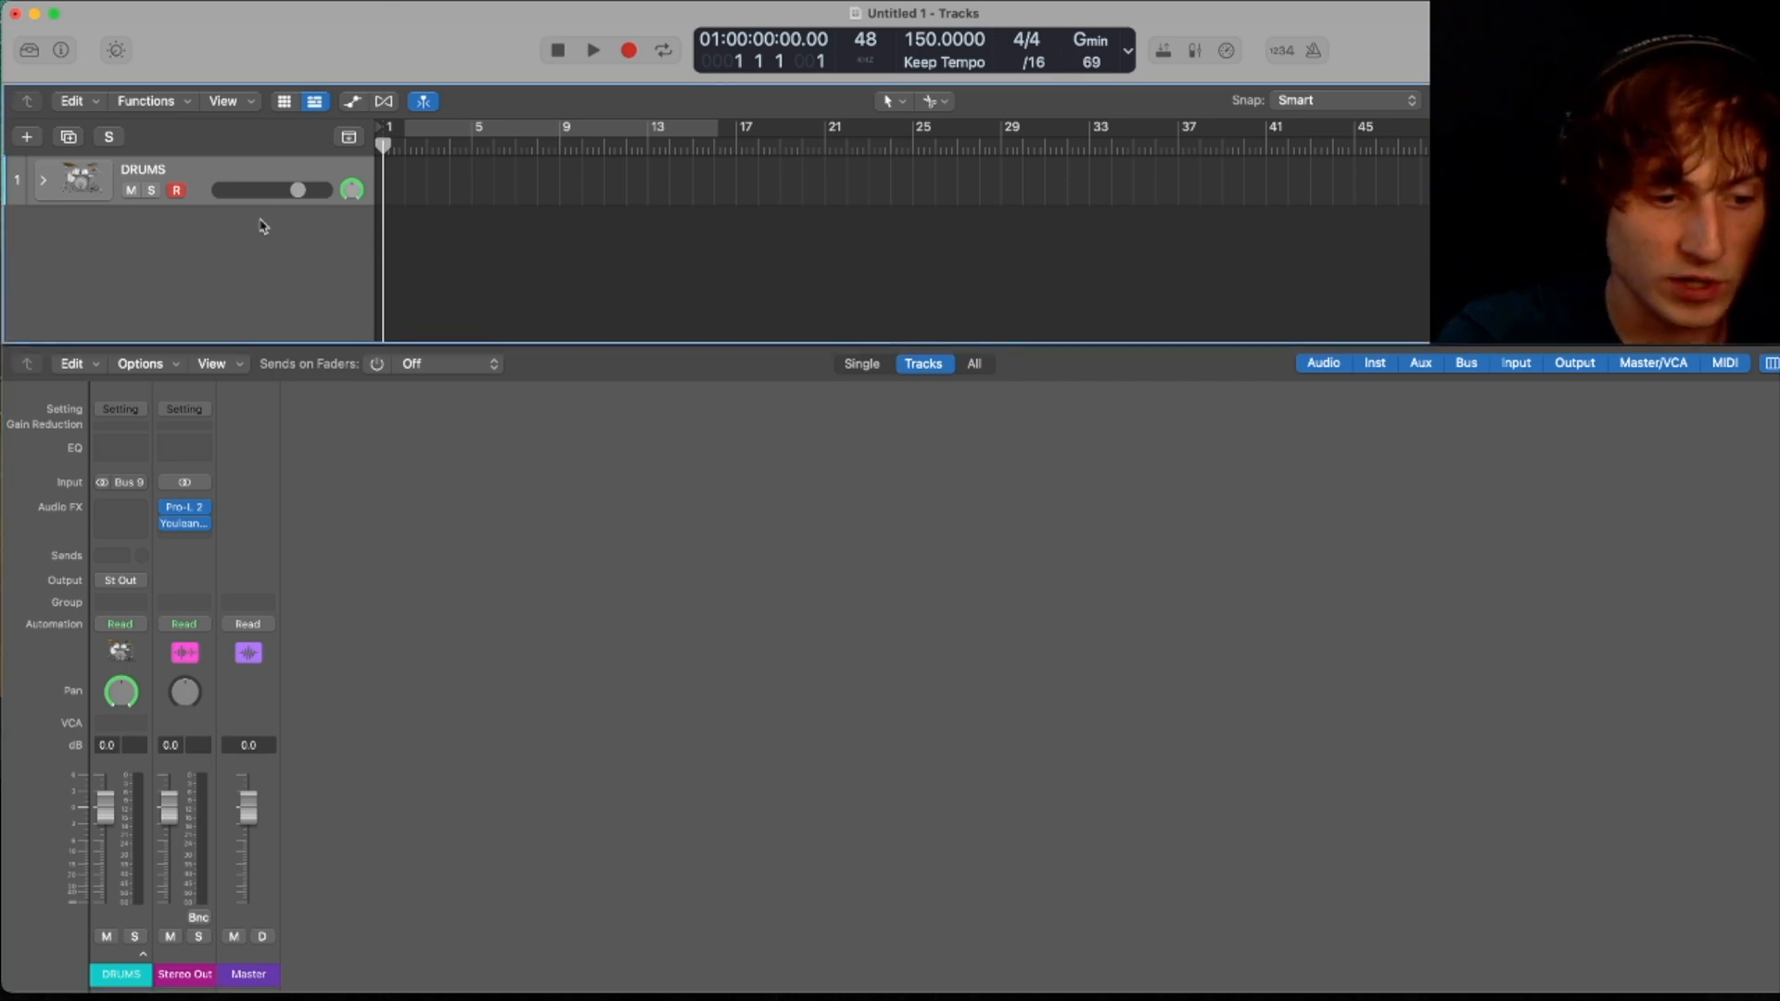
key(super+0)
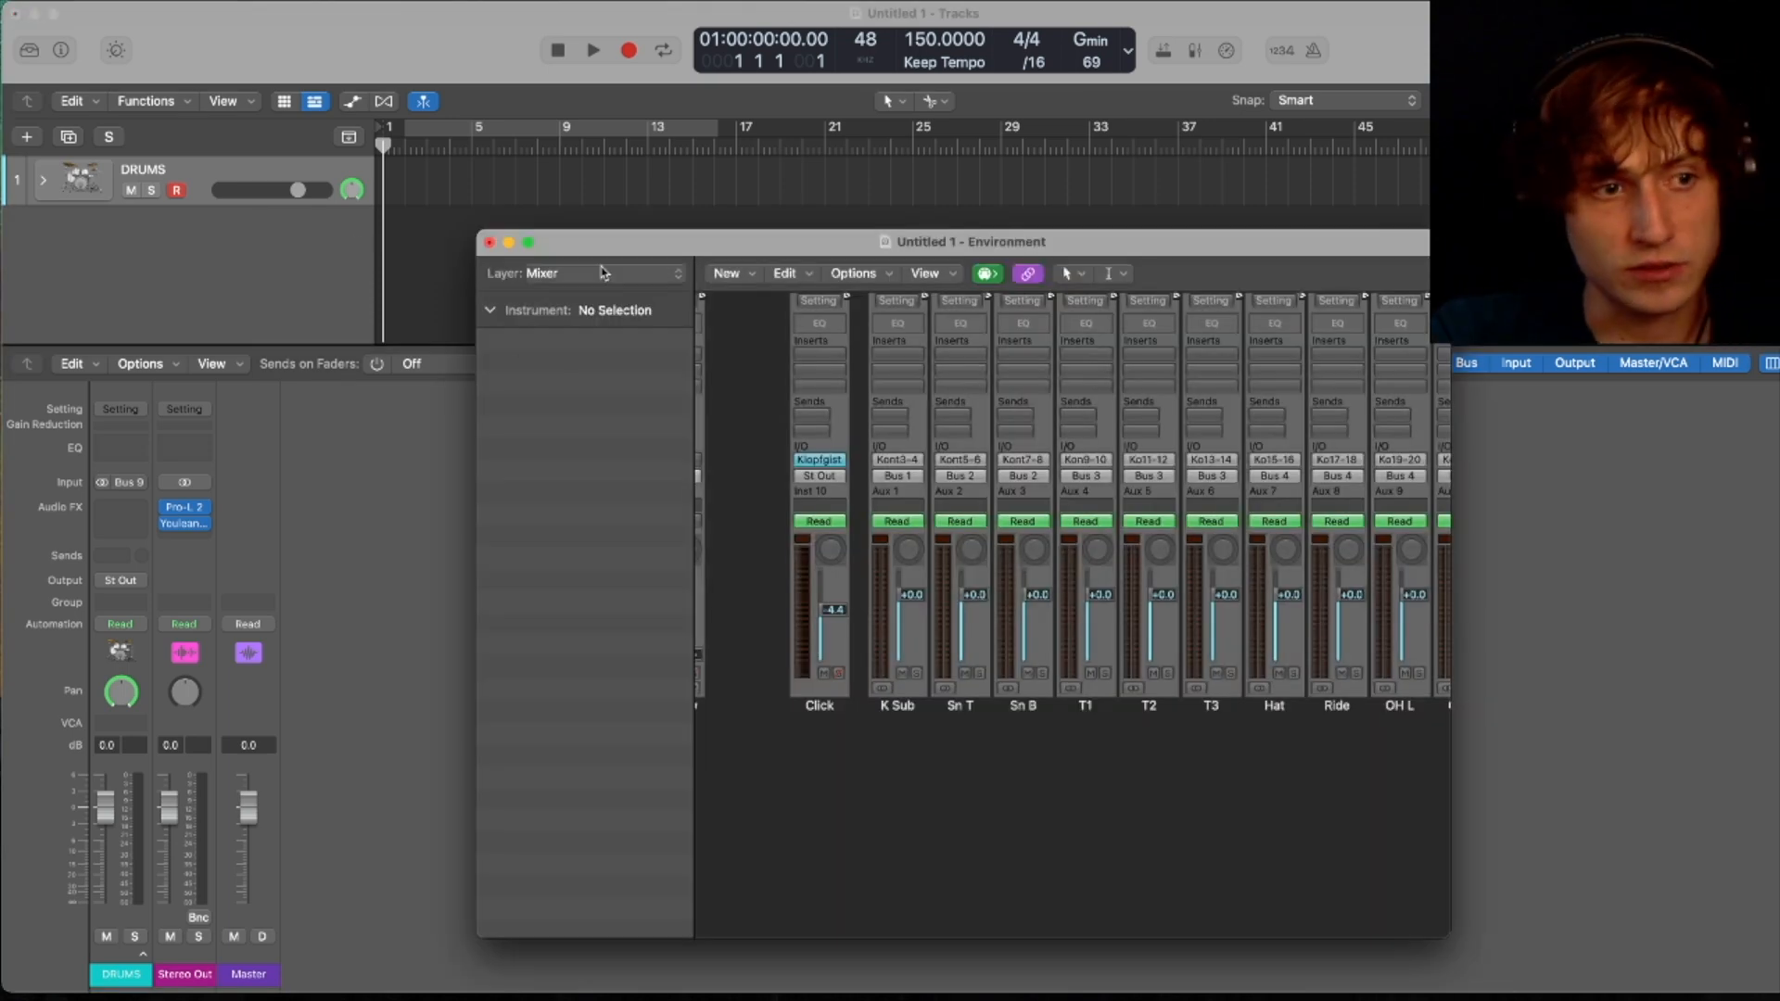
scroll(1135, 656, left, 3)
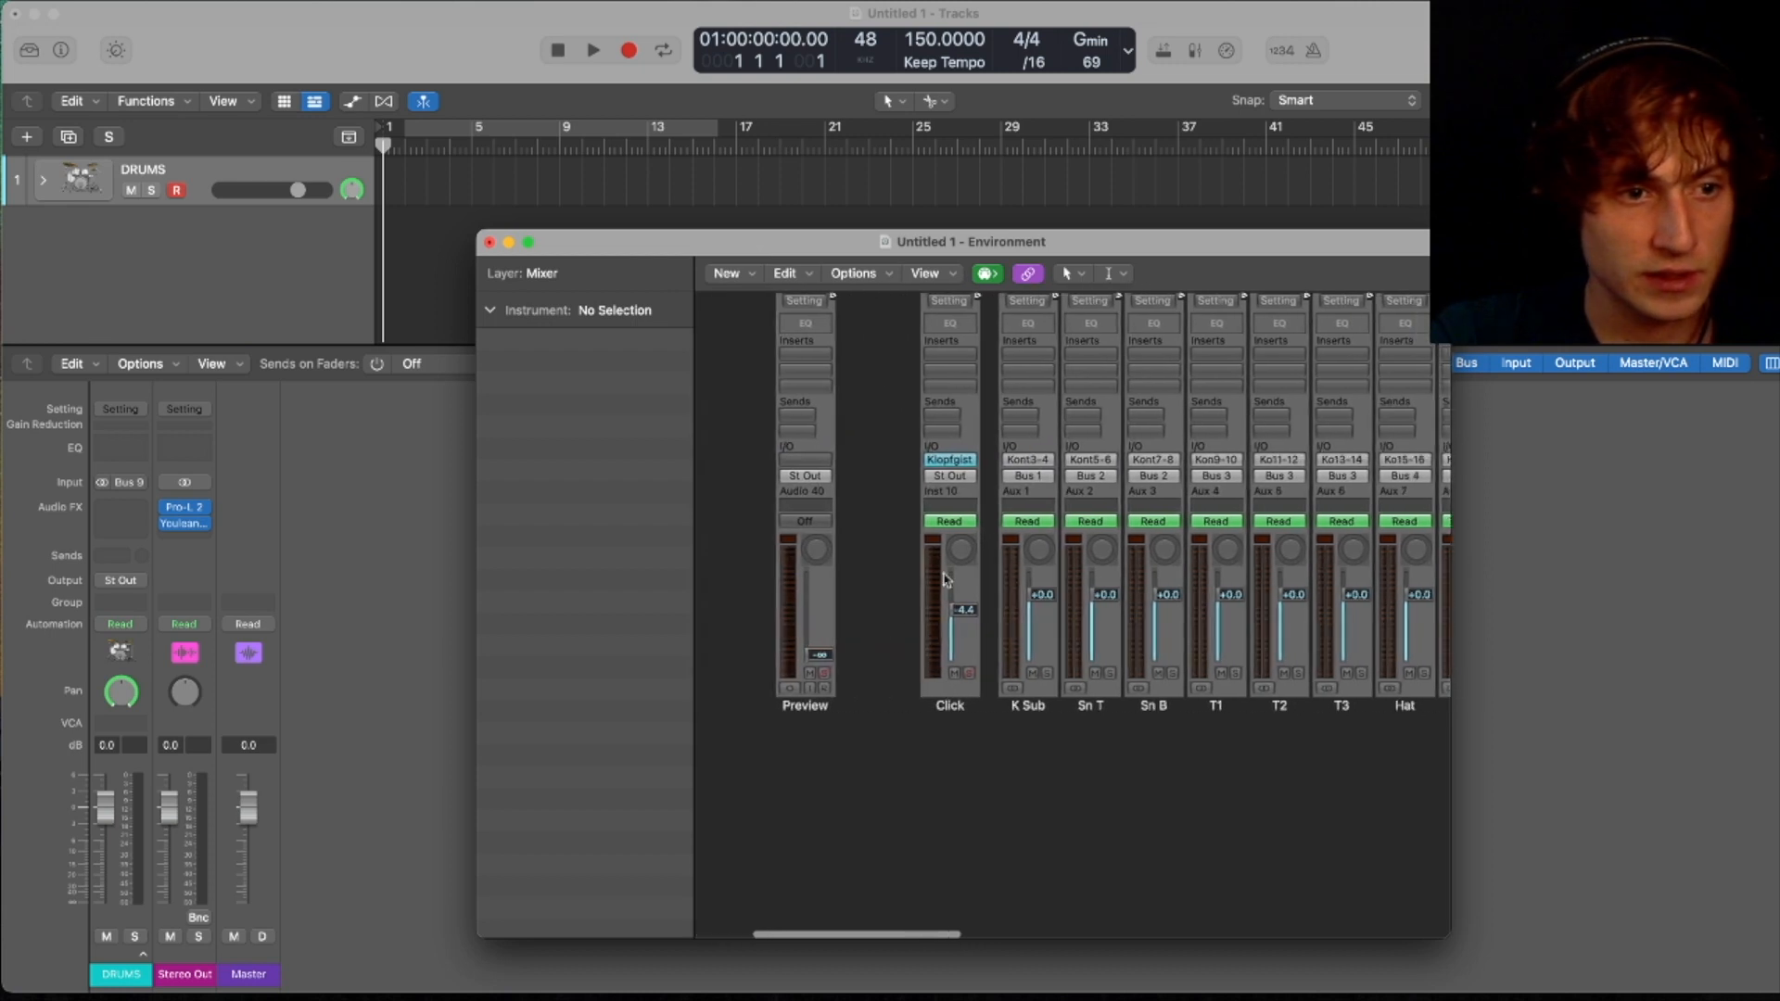
click(1042, 706)
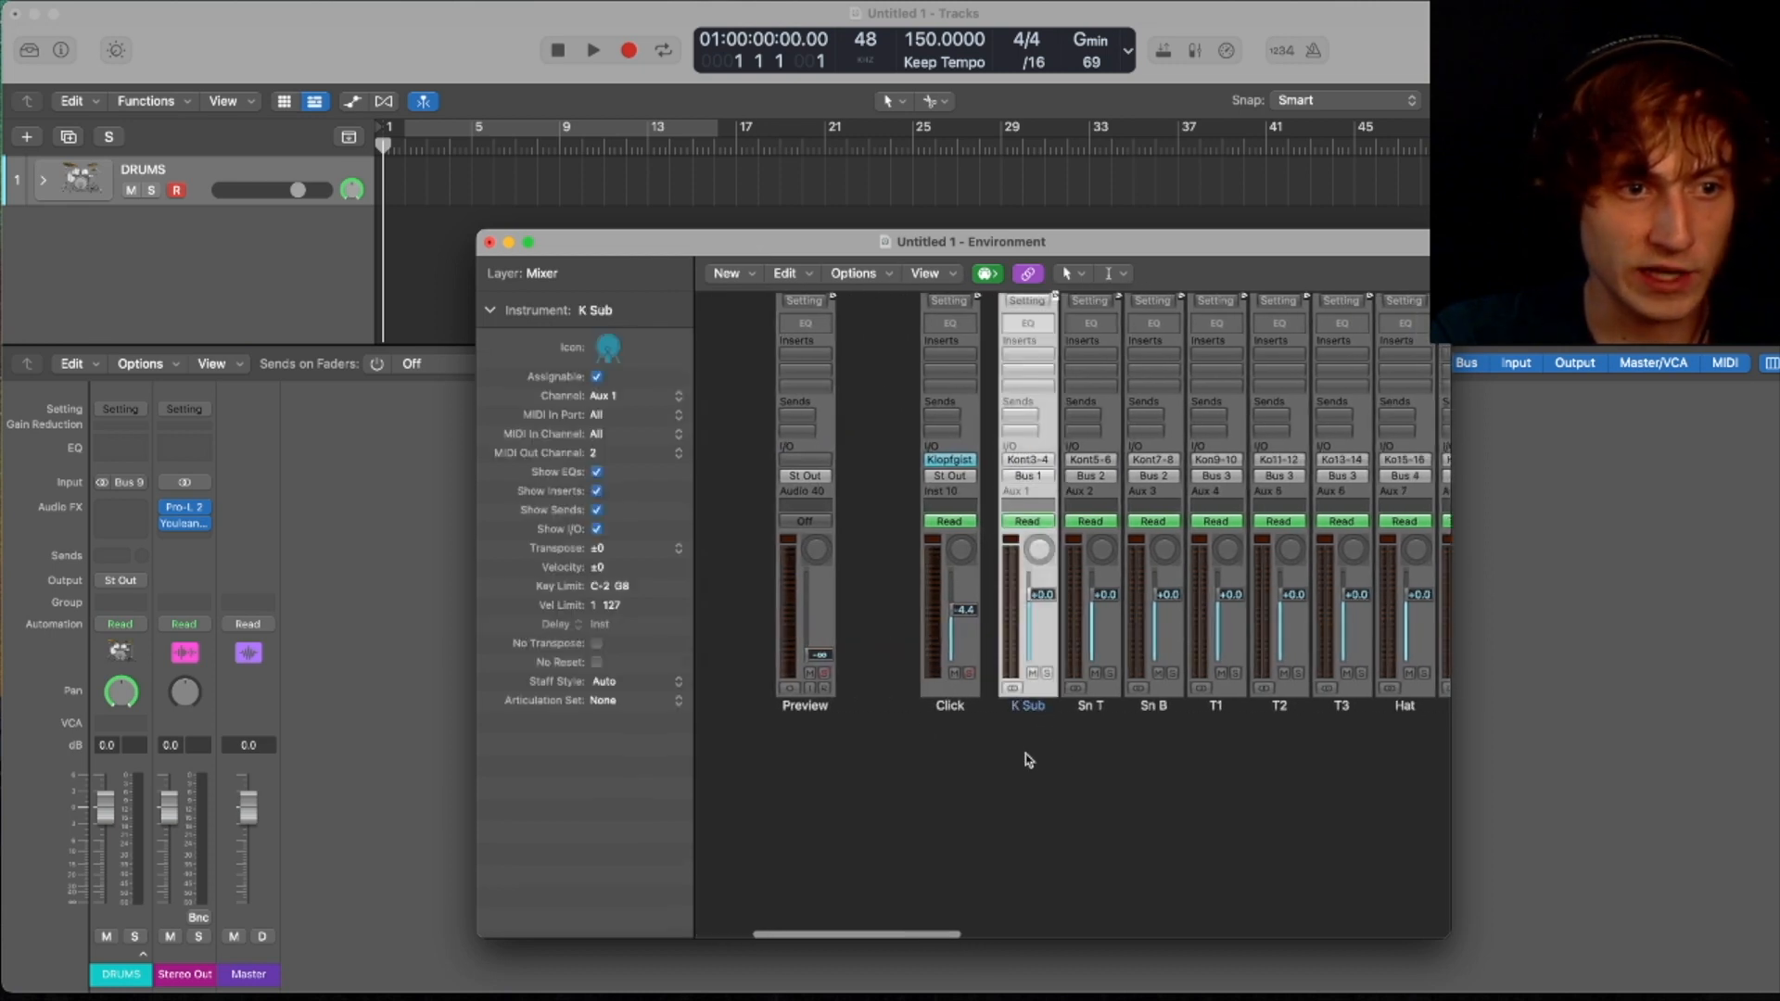
click(999, 755)
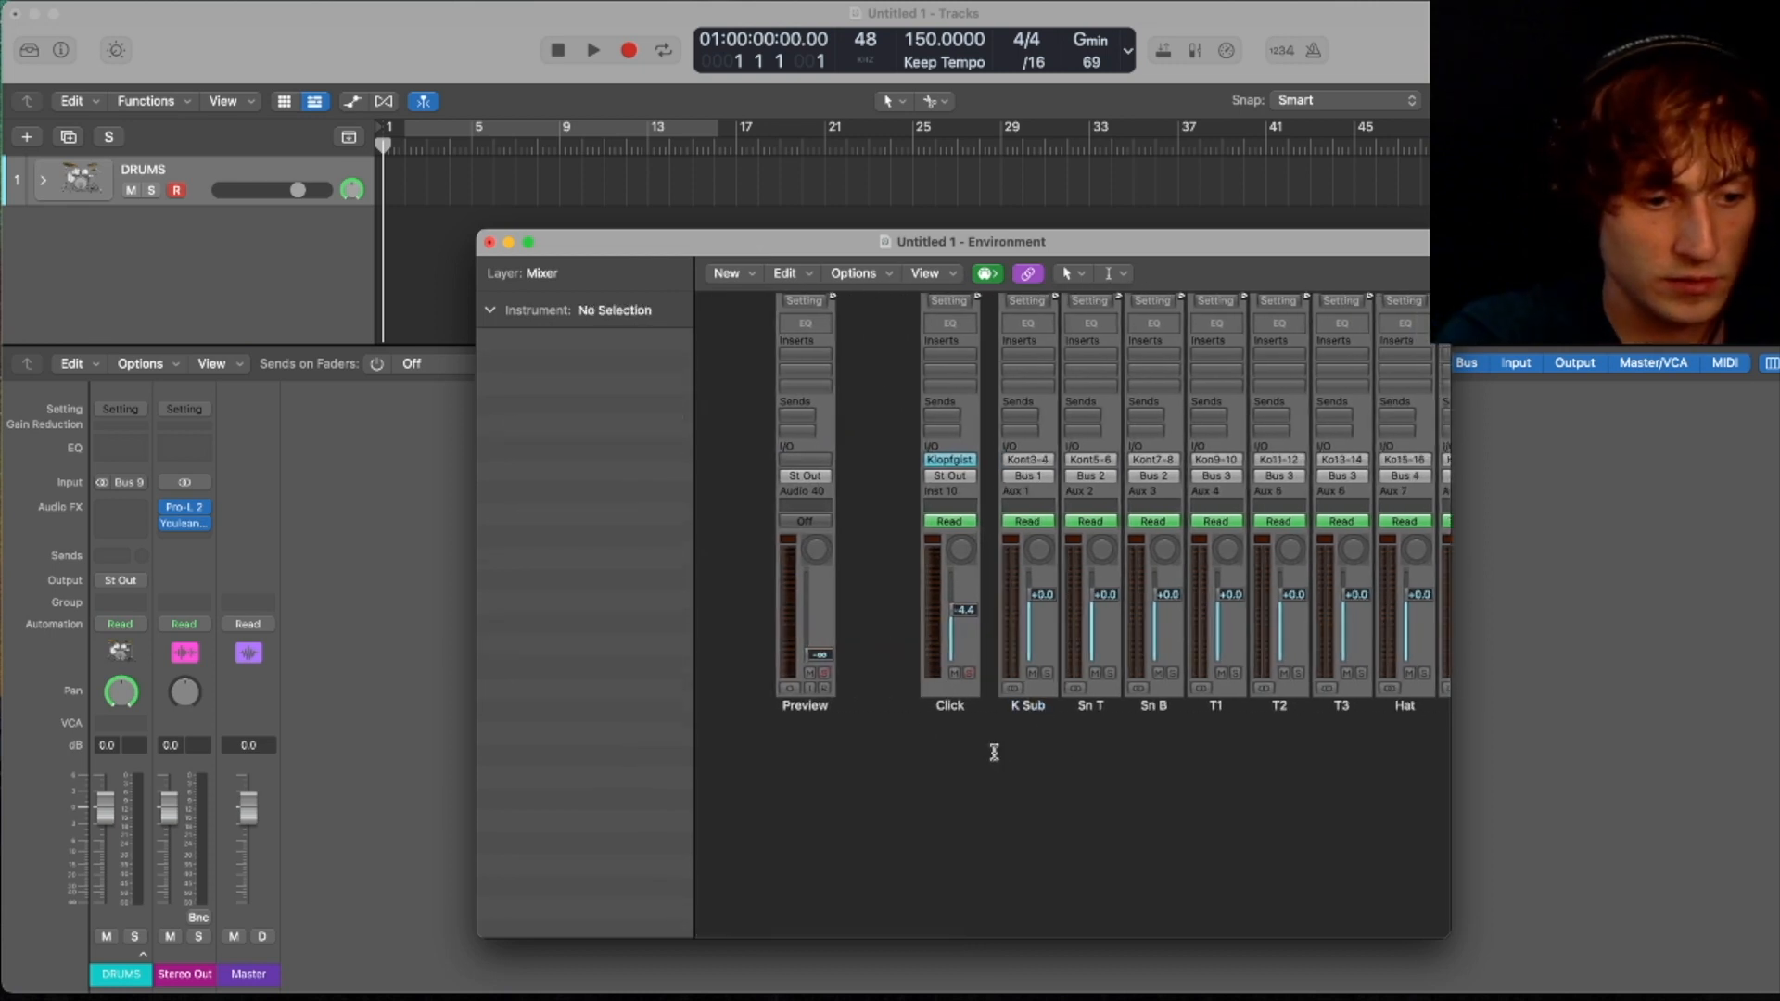
- Add a Mapped Instrument below the channel strips in the Environment and name it DRUMMER
click(732, 273)
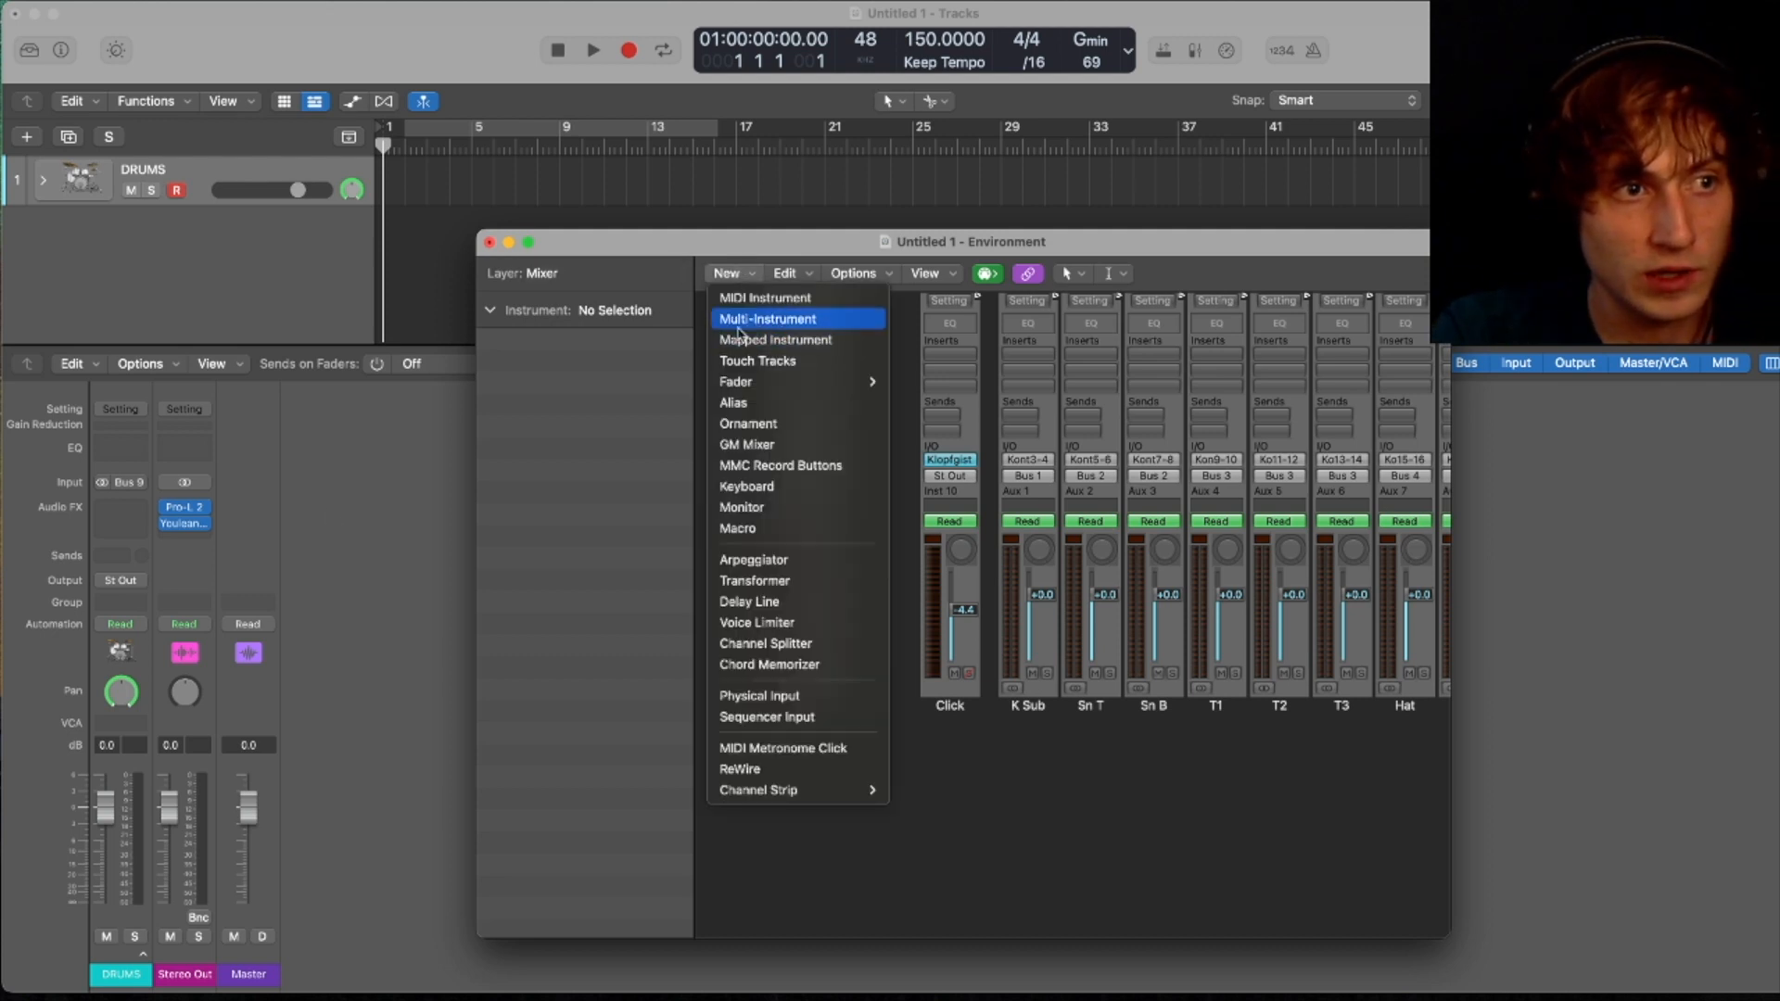
click(770, 340)
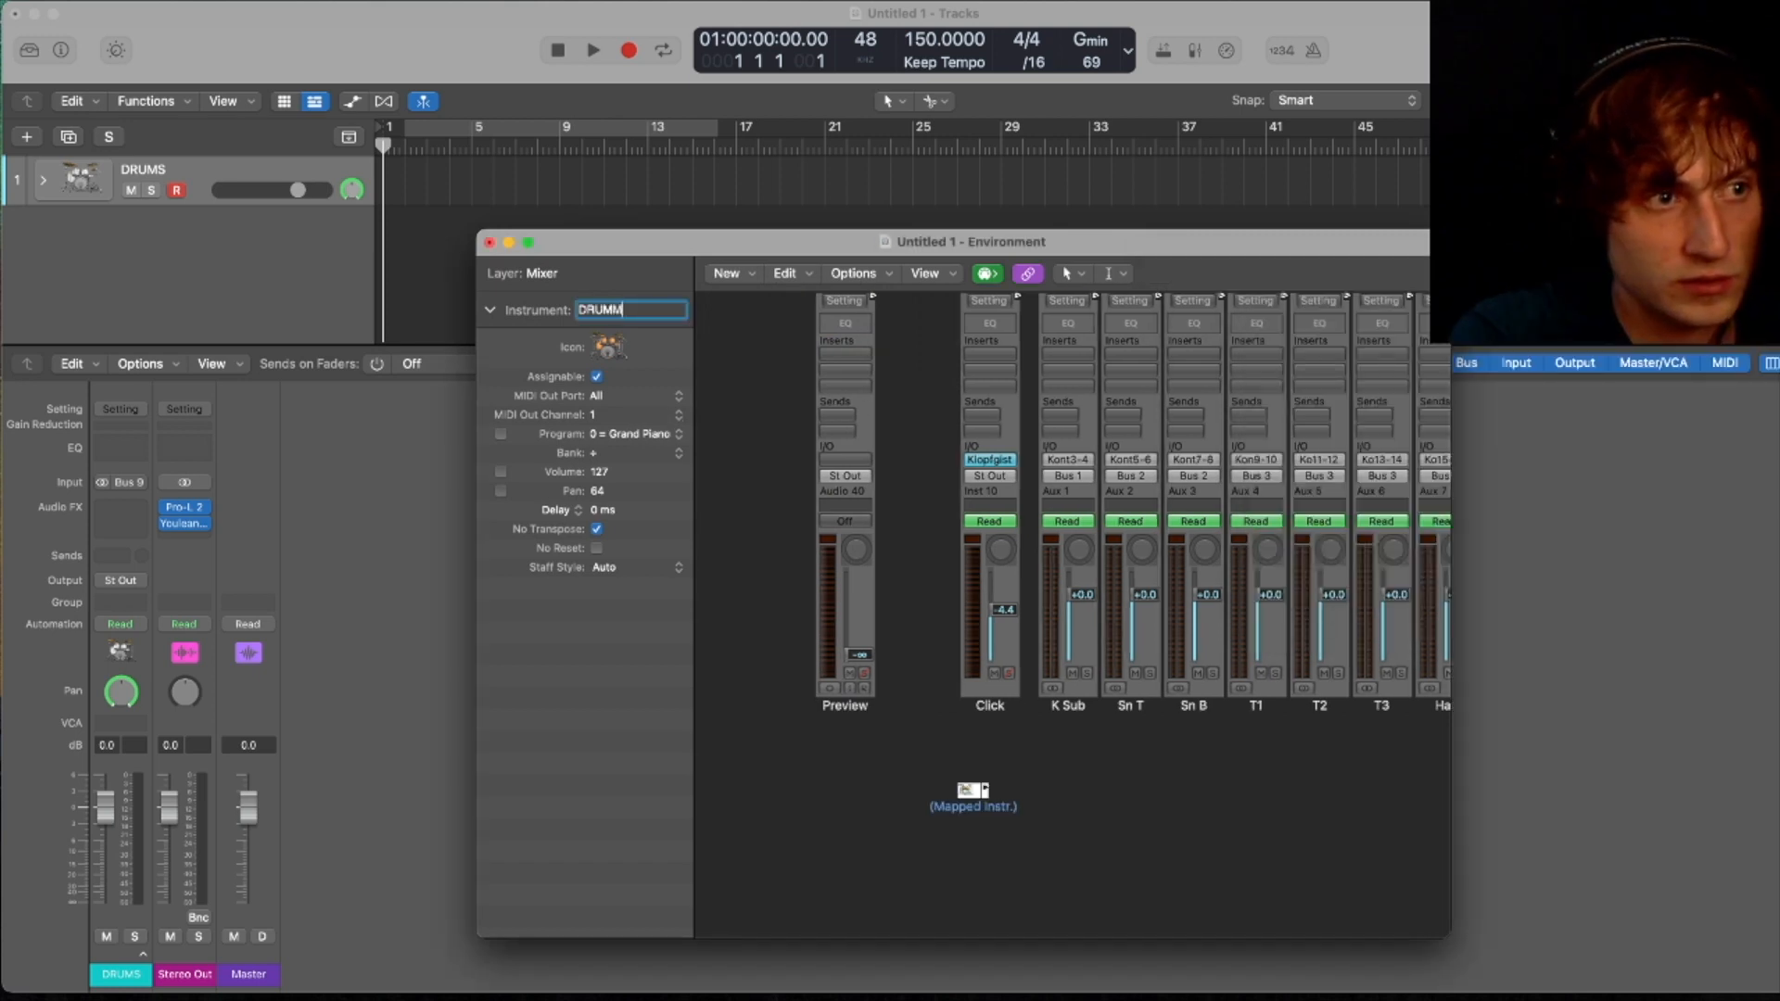
text(ER)
key(Return)
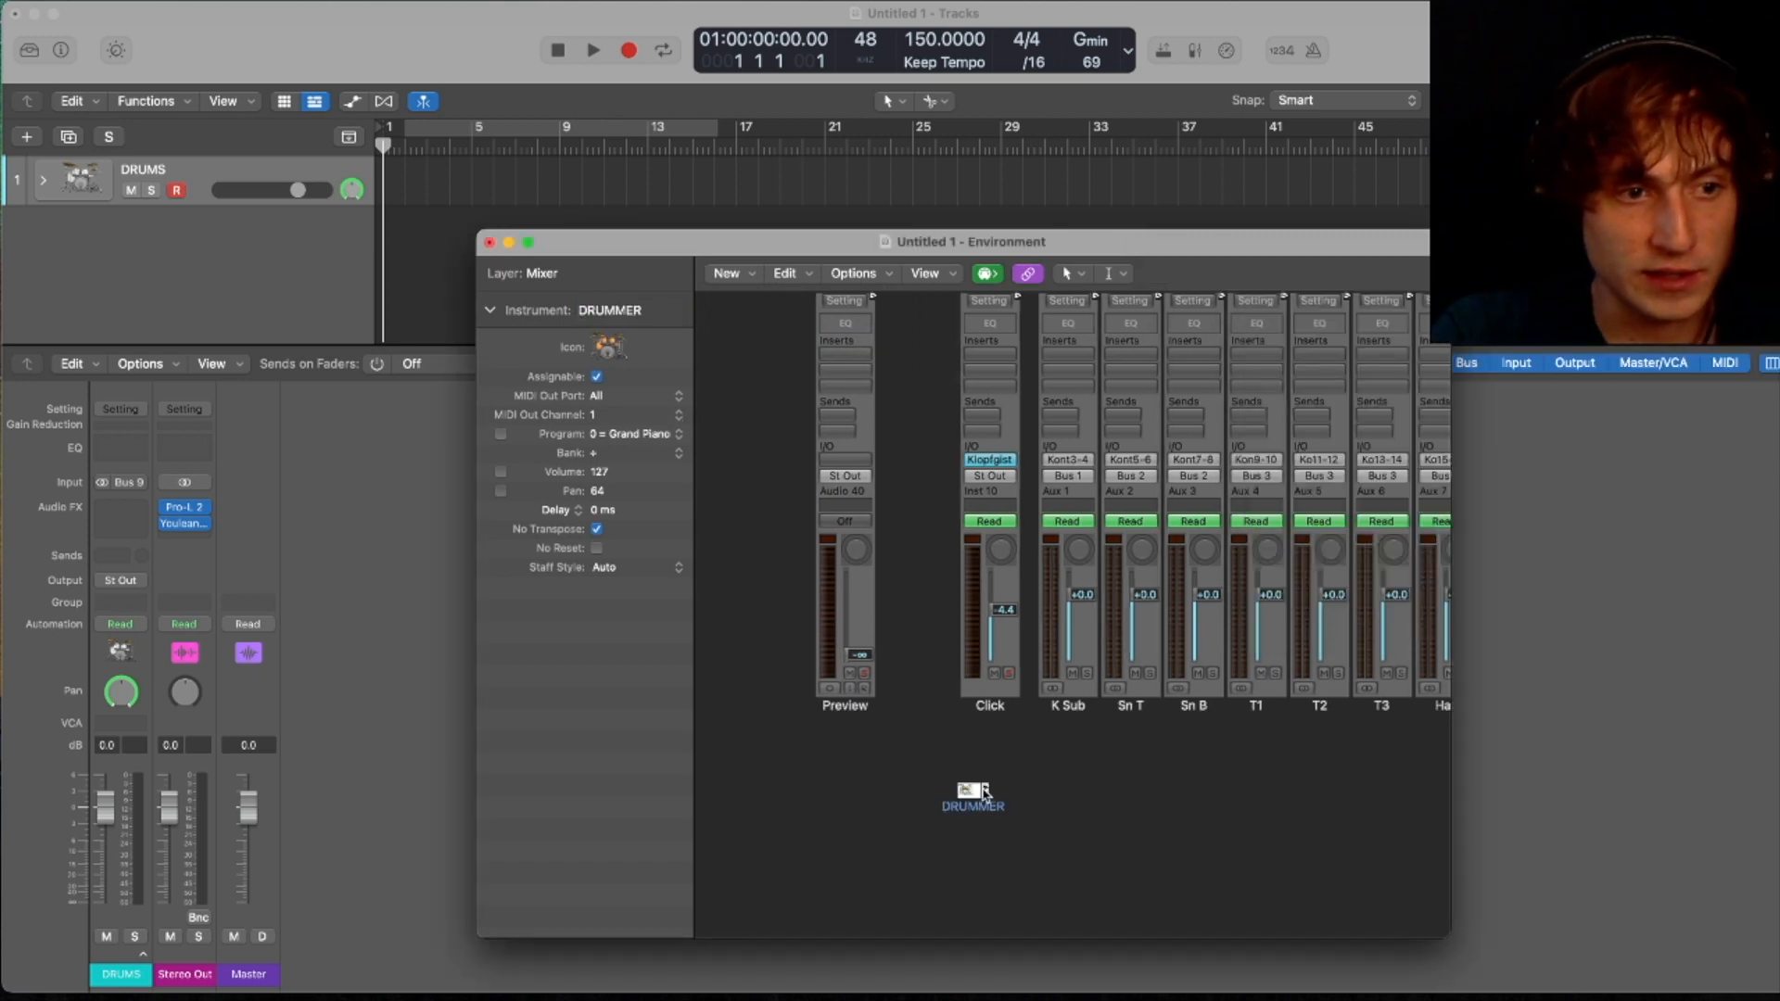
- Cable the DRUMMER mapped instrument to the K Sub channel strip, keeping the channel port setting, and create a DRUMMER track from it
drag(987, 793, 1068, 674)
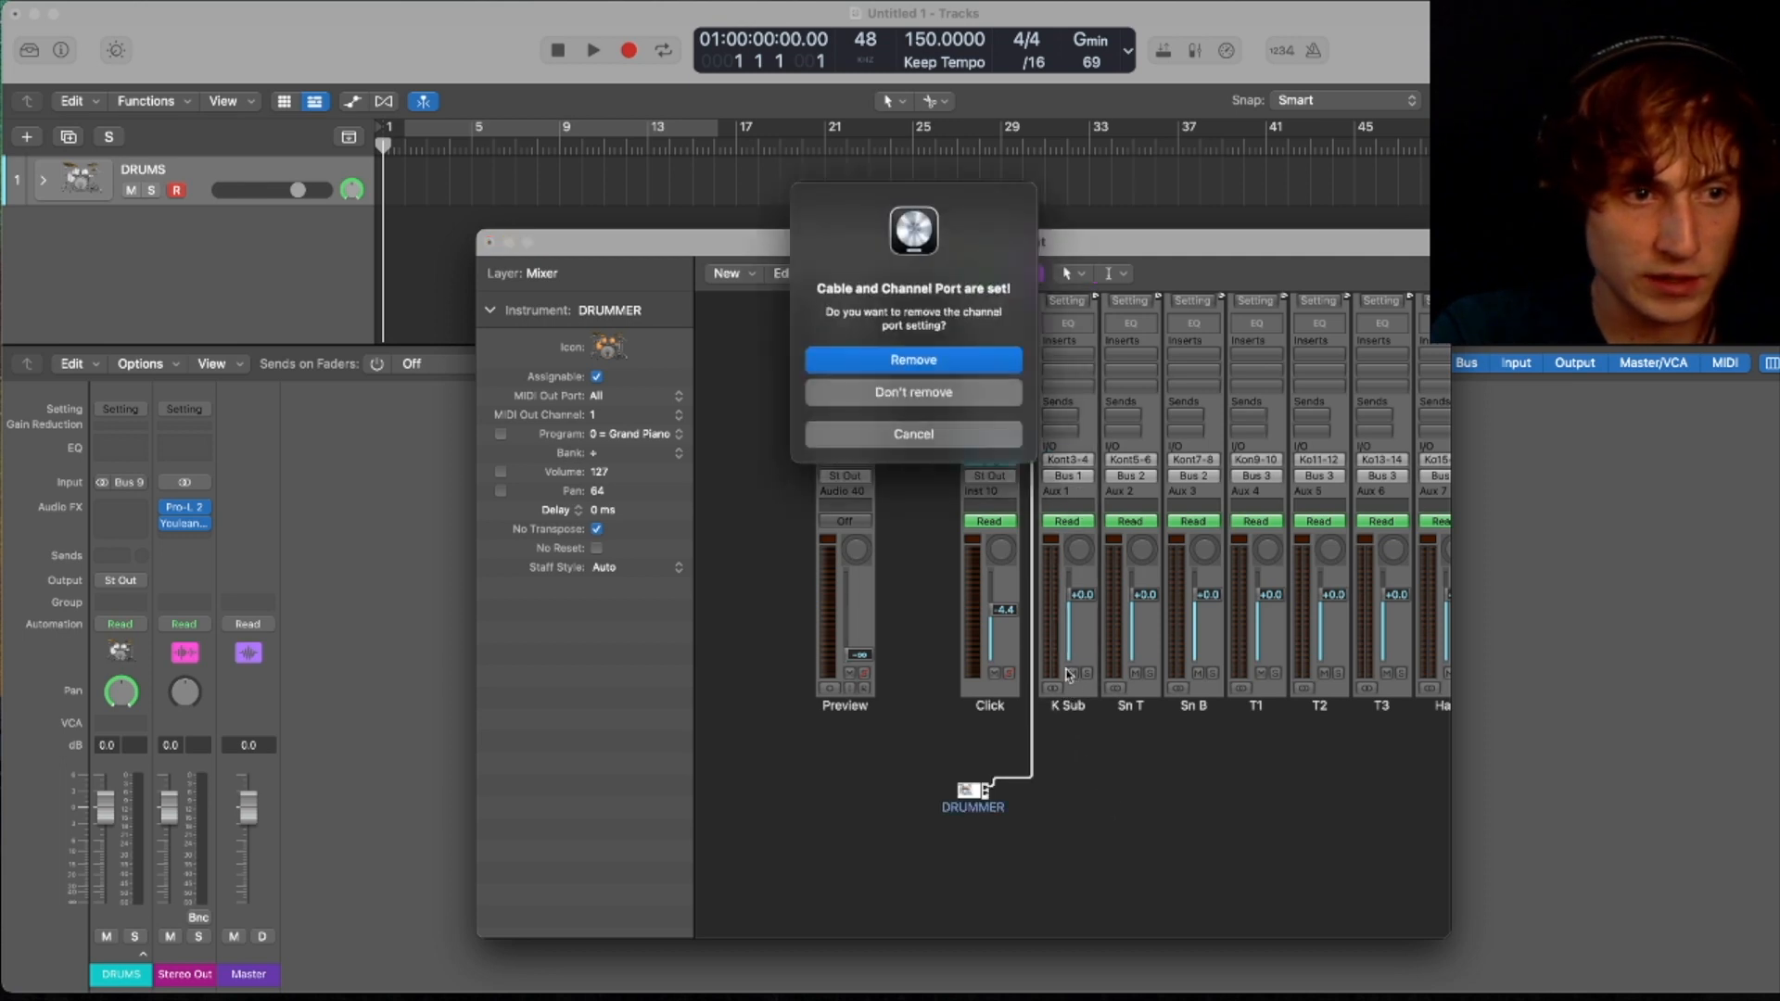
click(875, 389)
drag(608, 543, 278, 272)
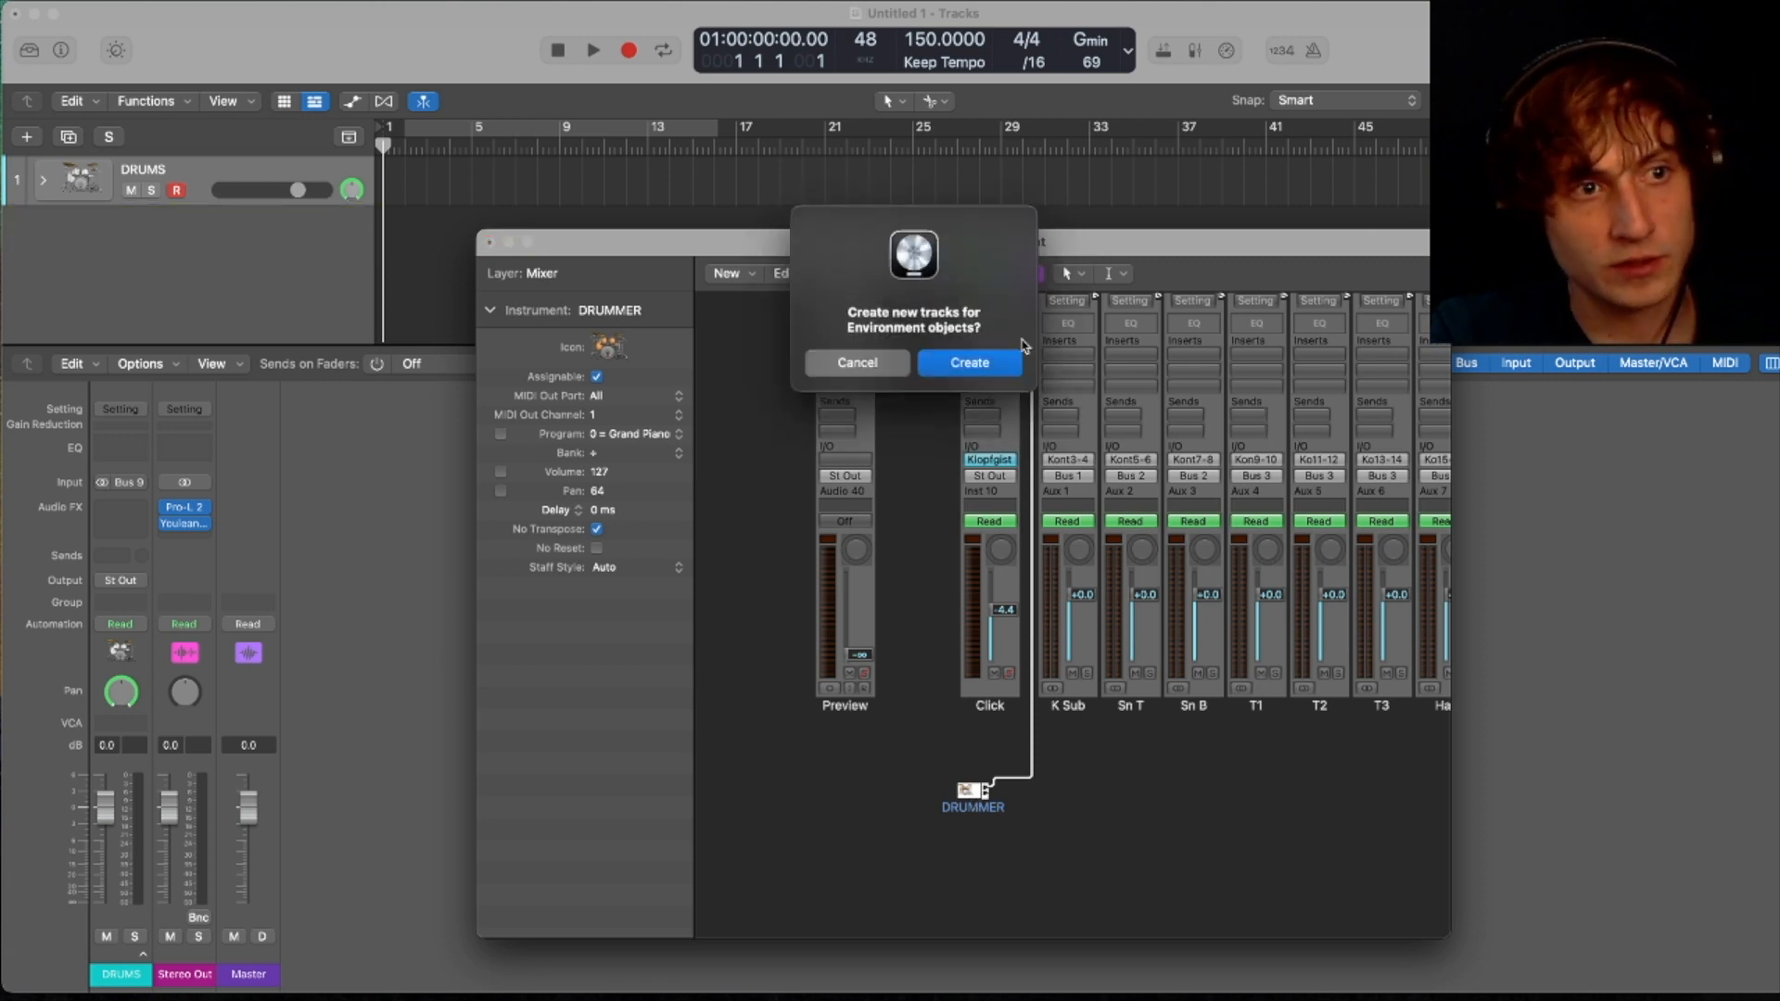
click(941, 371)
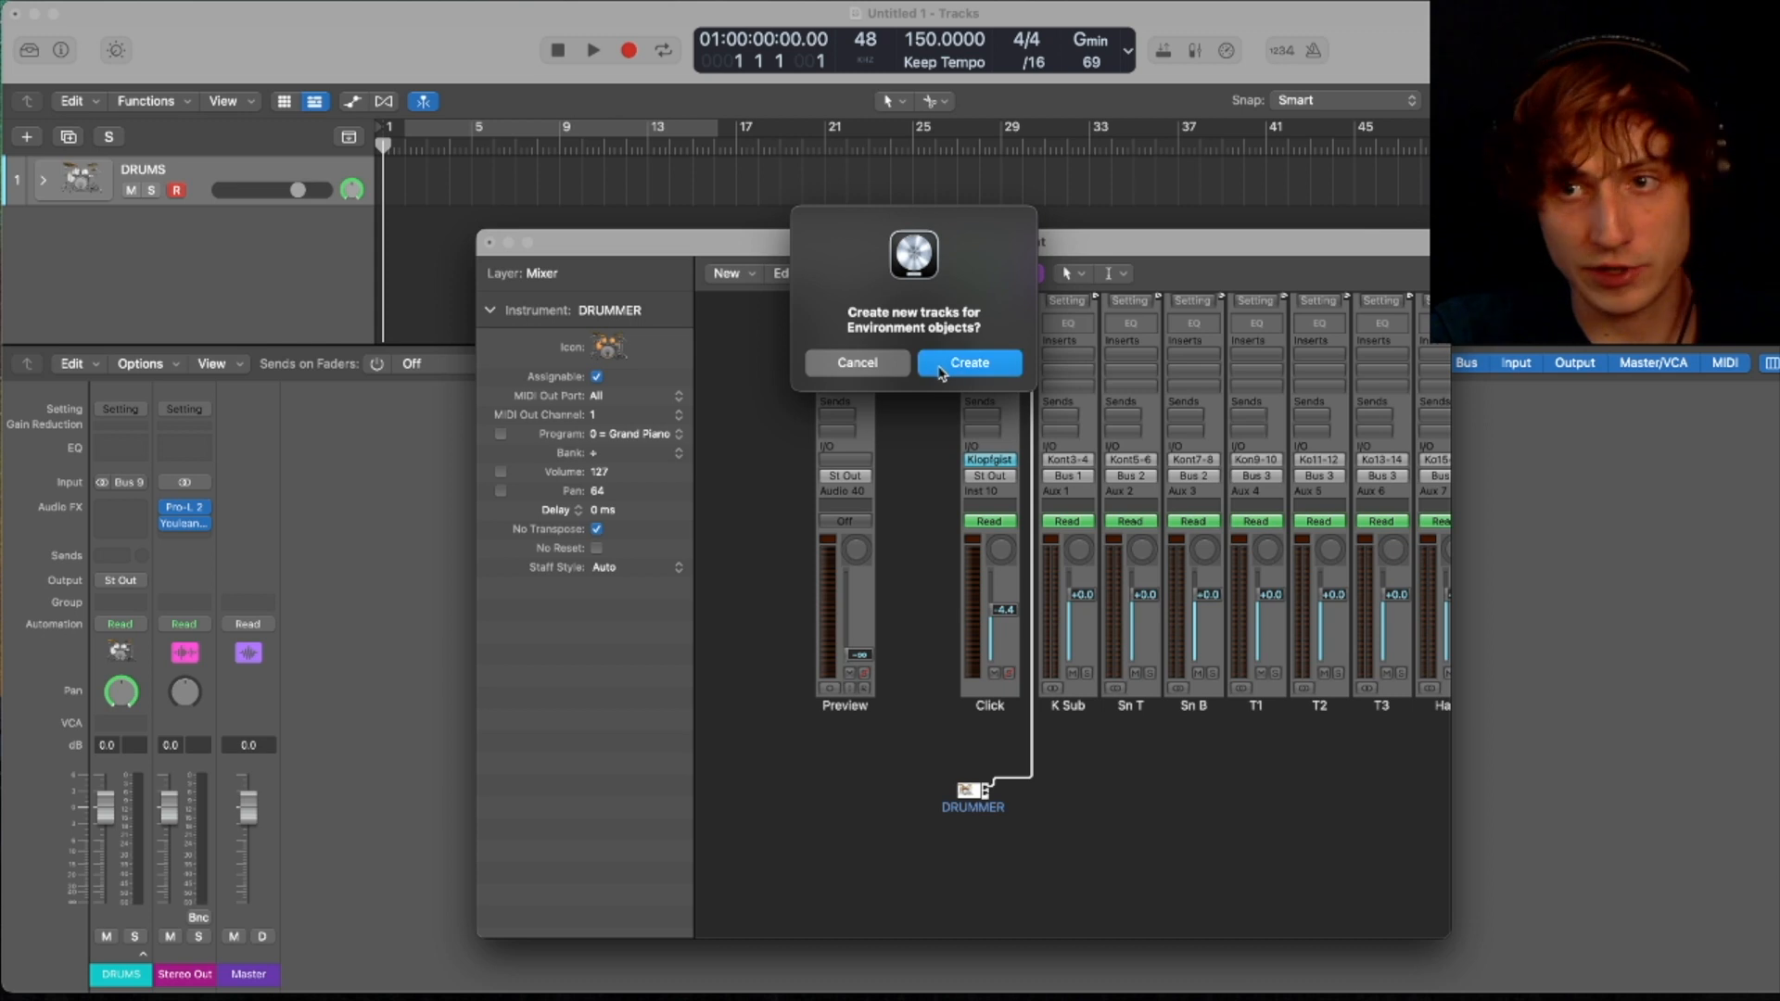
click(489, 244)
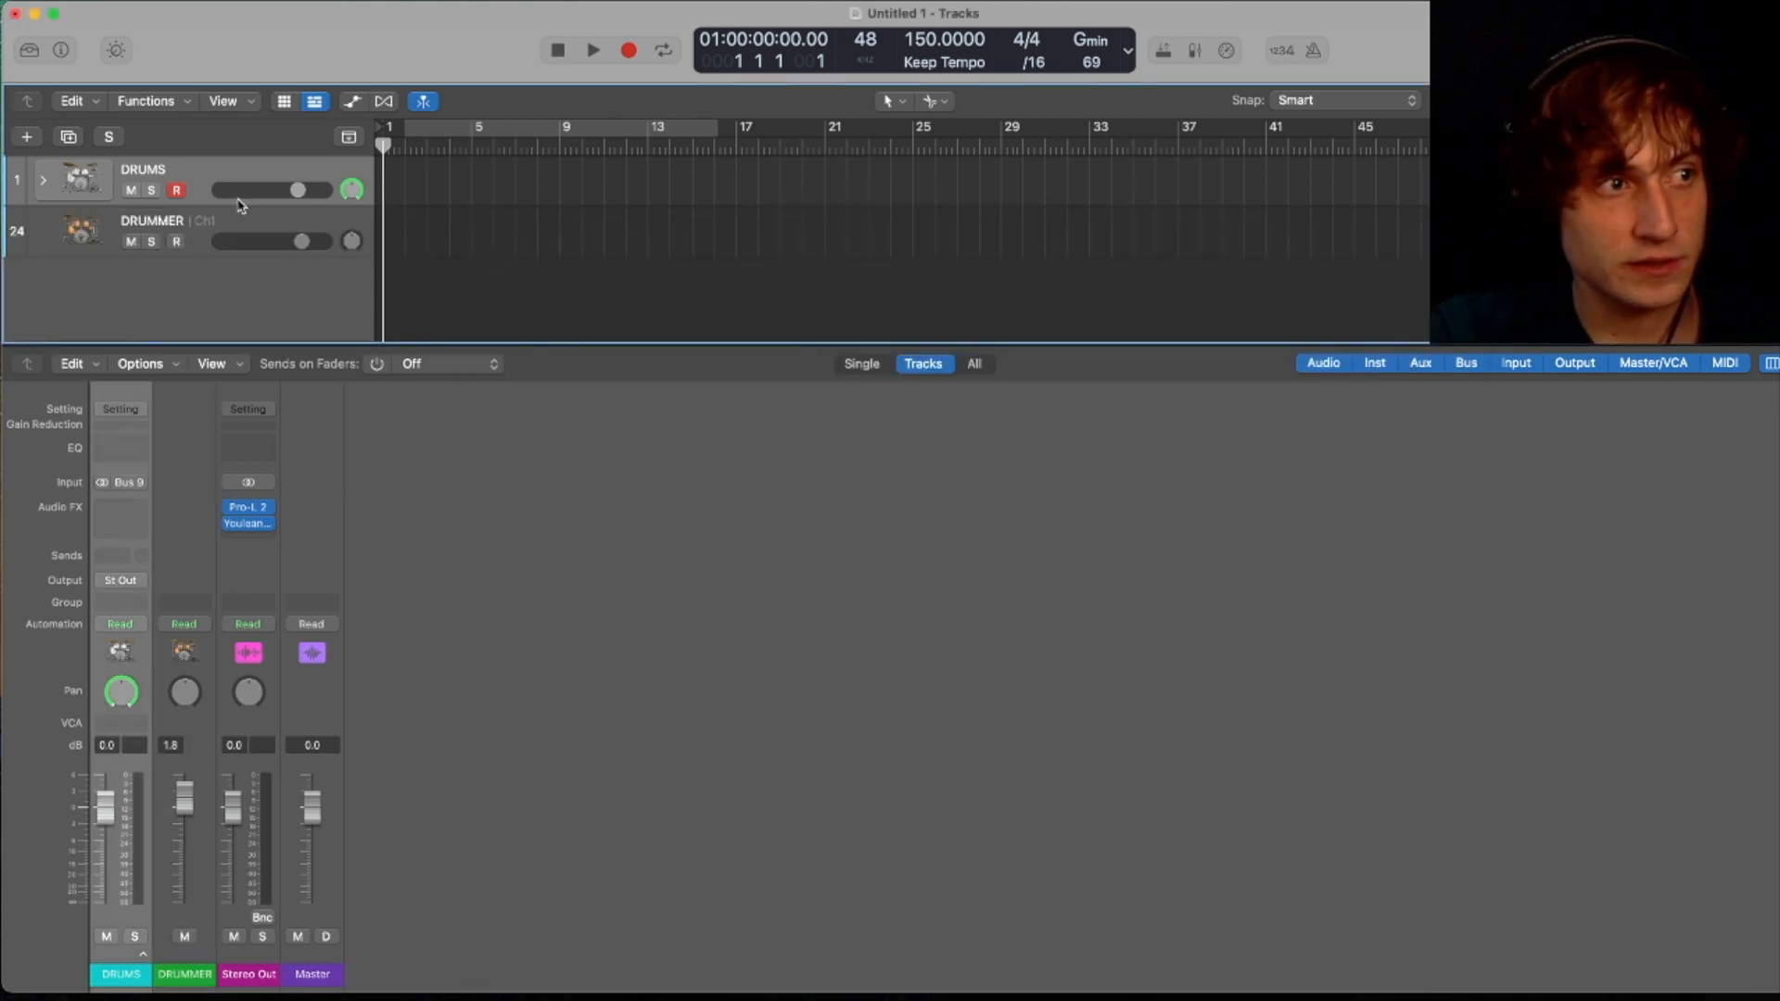
- Give the DRUMMER track a single-colour drum kit icon and a dark blue colour
right_click(79, 229)
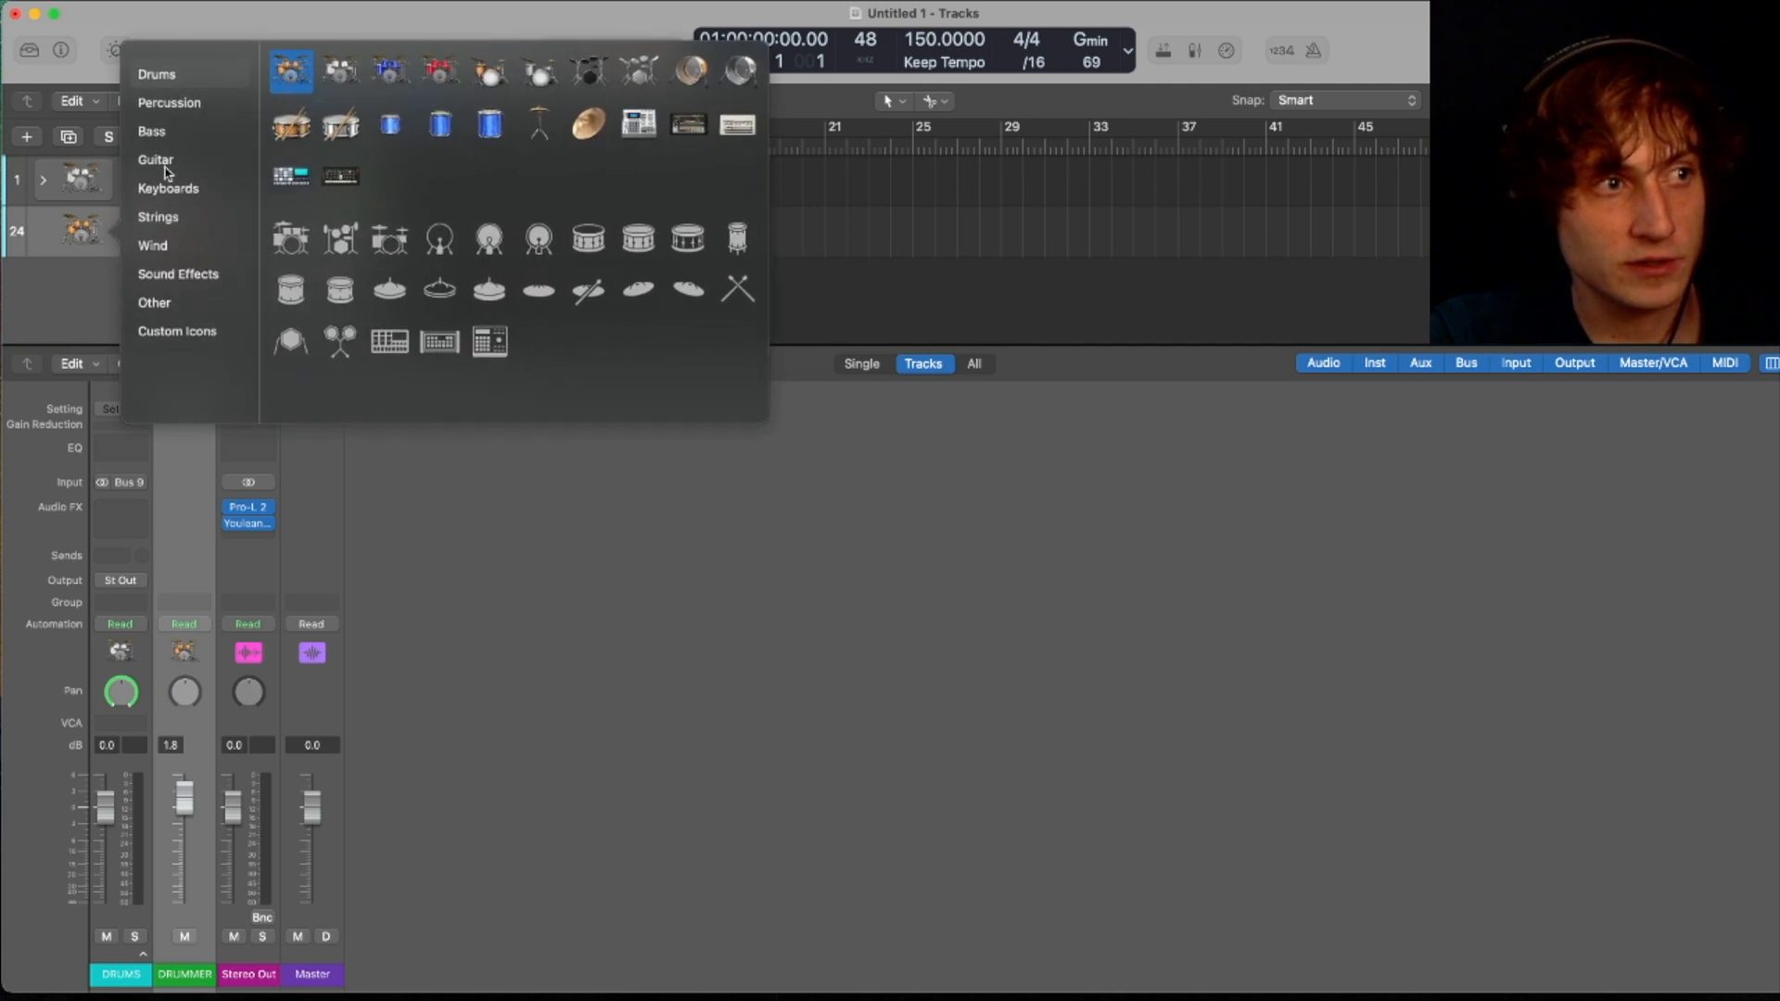
click(340, 240)
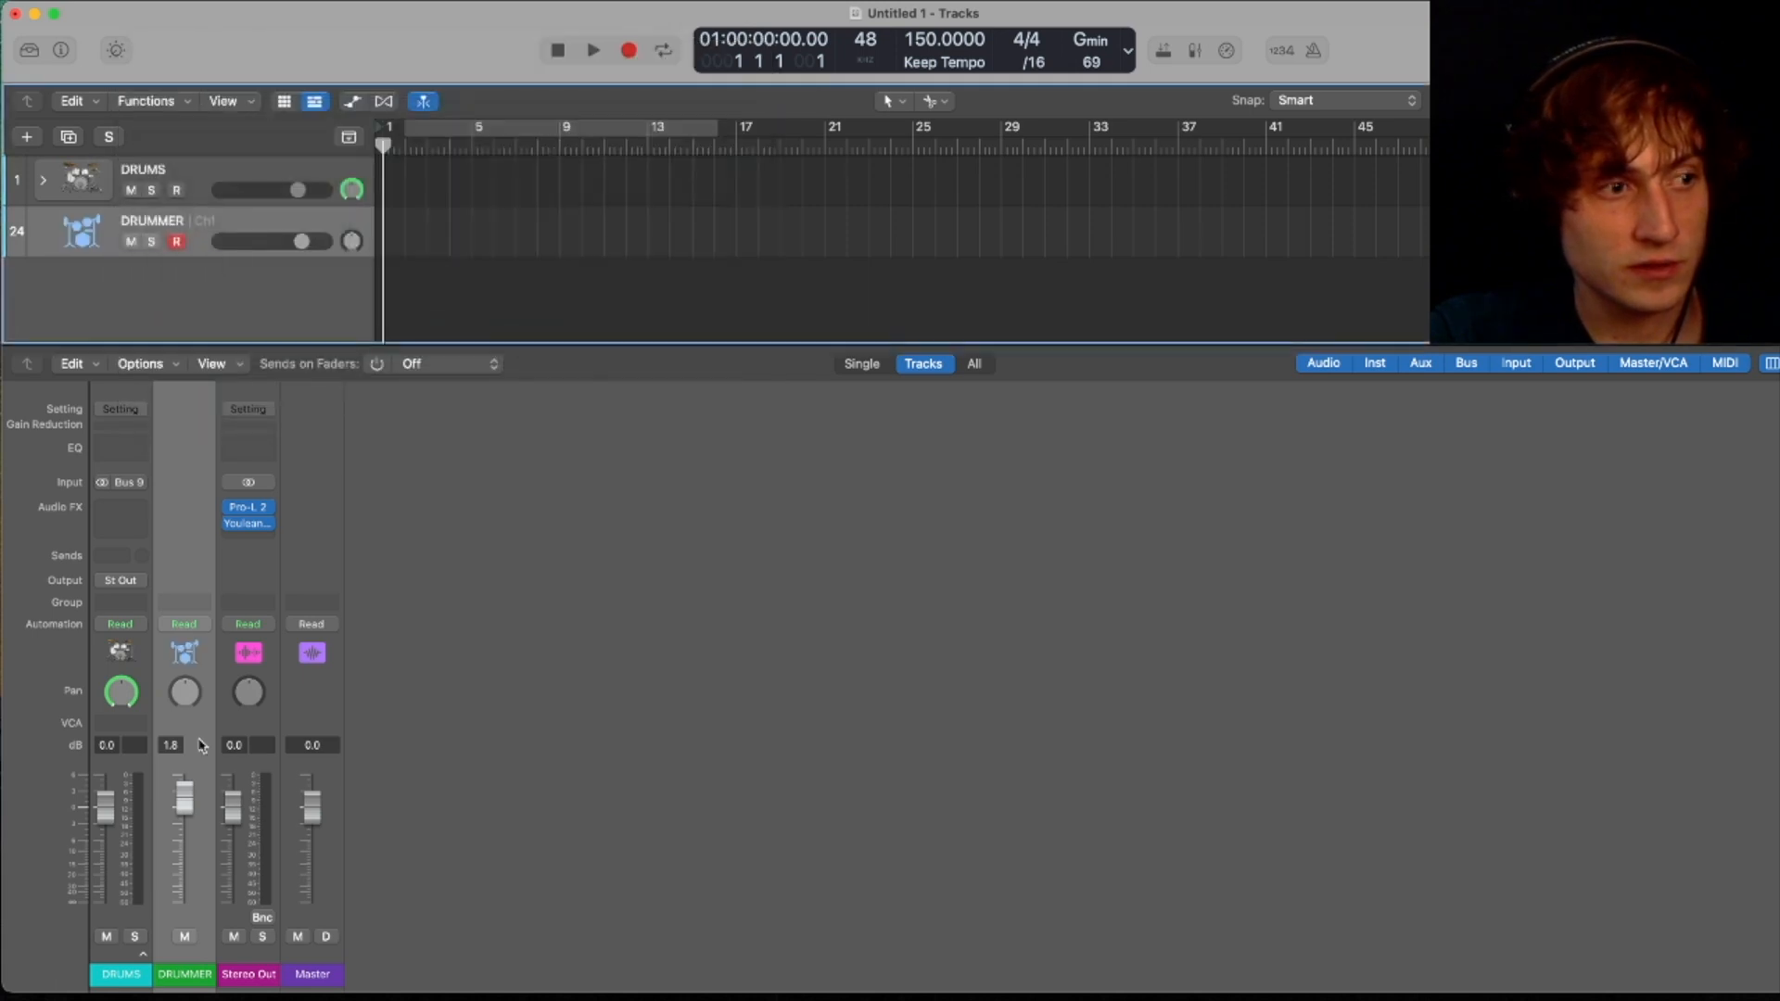
right_click(210, 895)
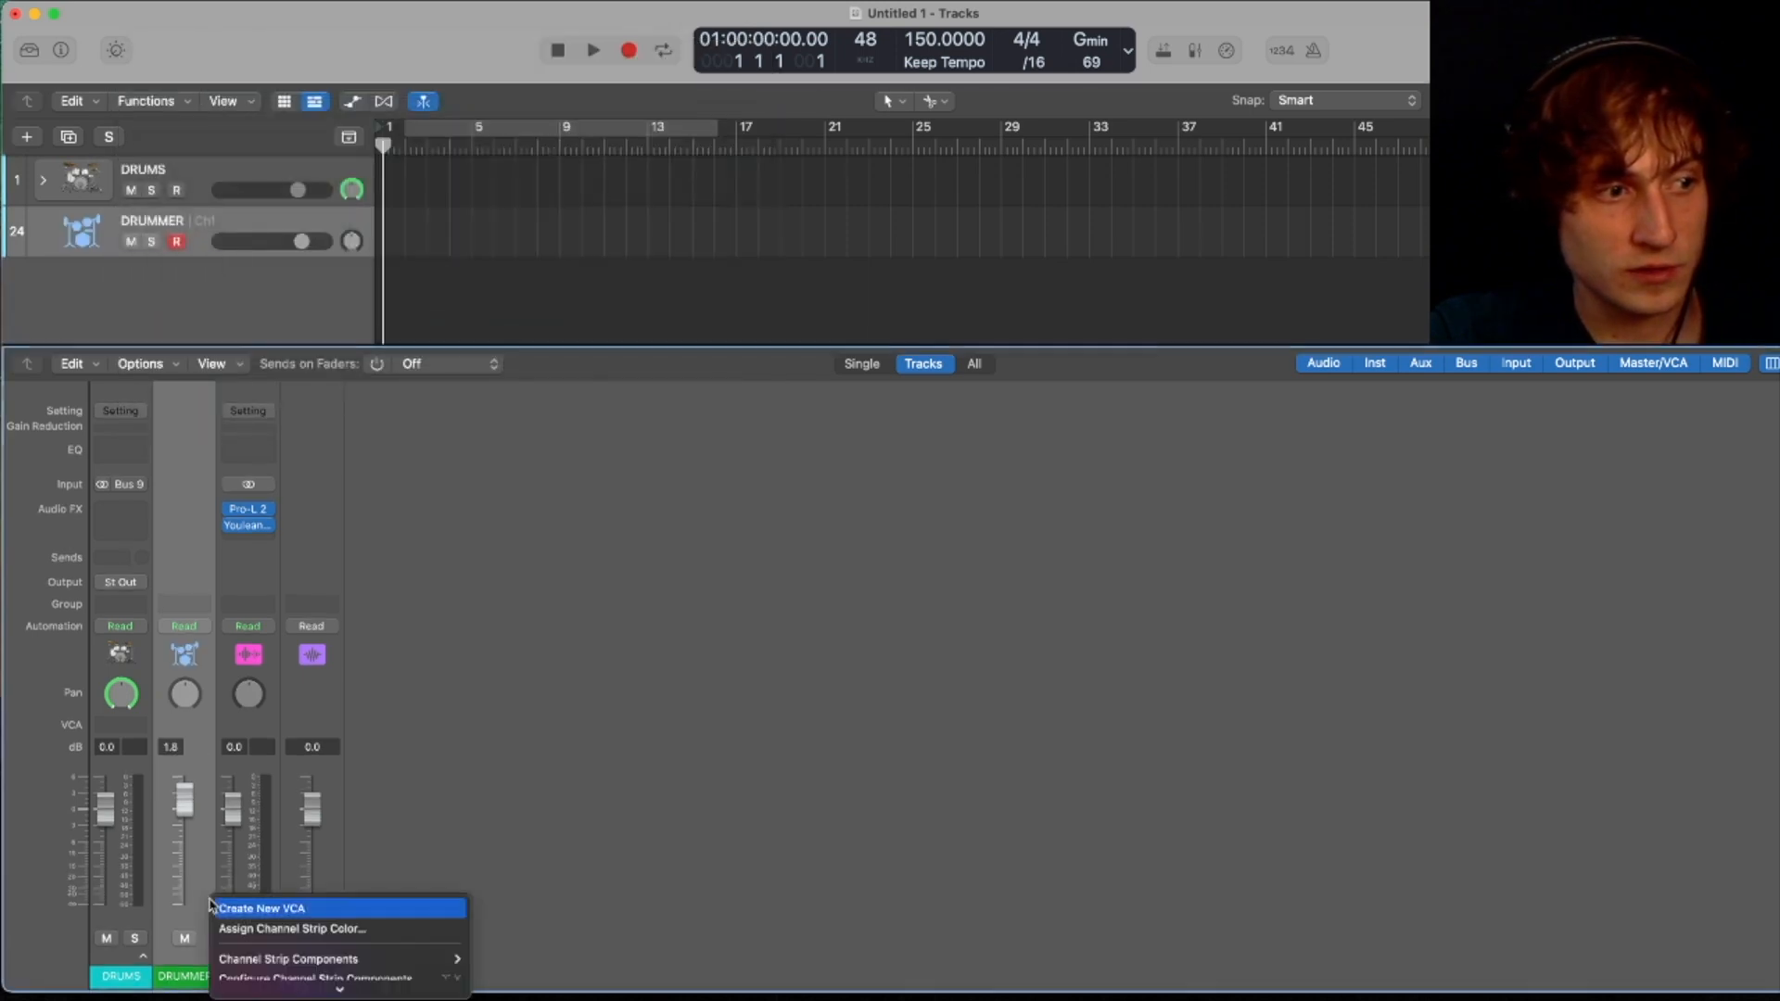
click(350, 934)
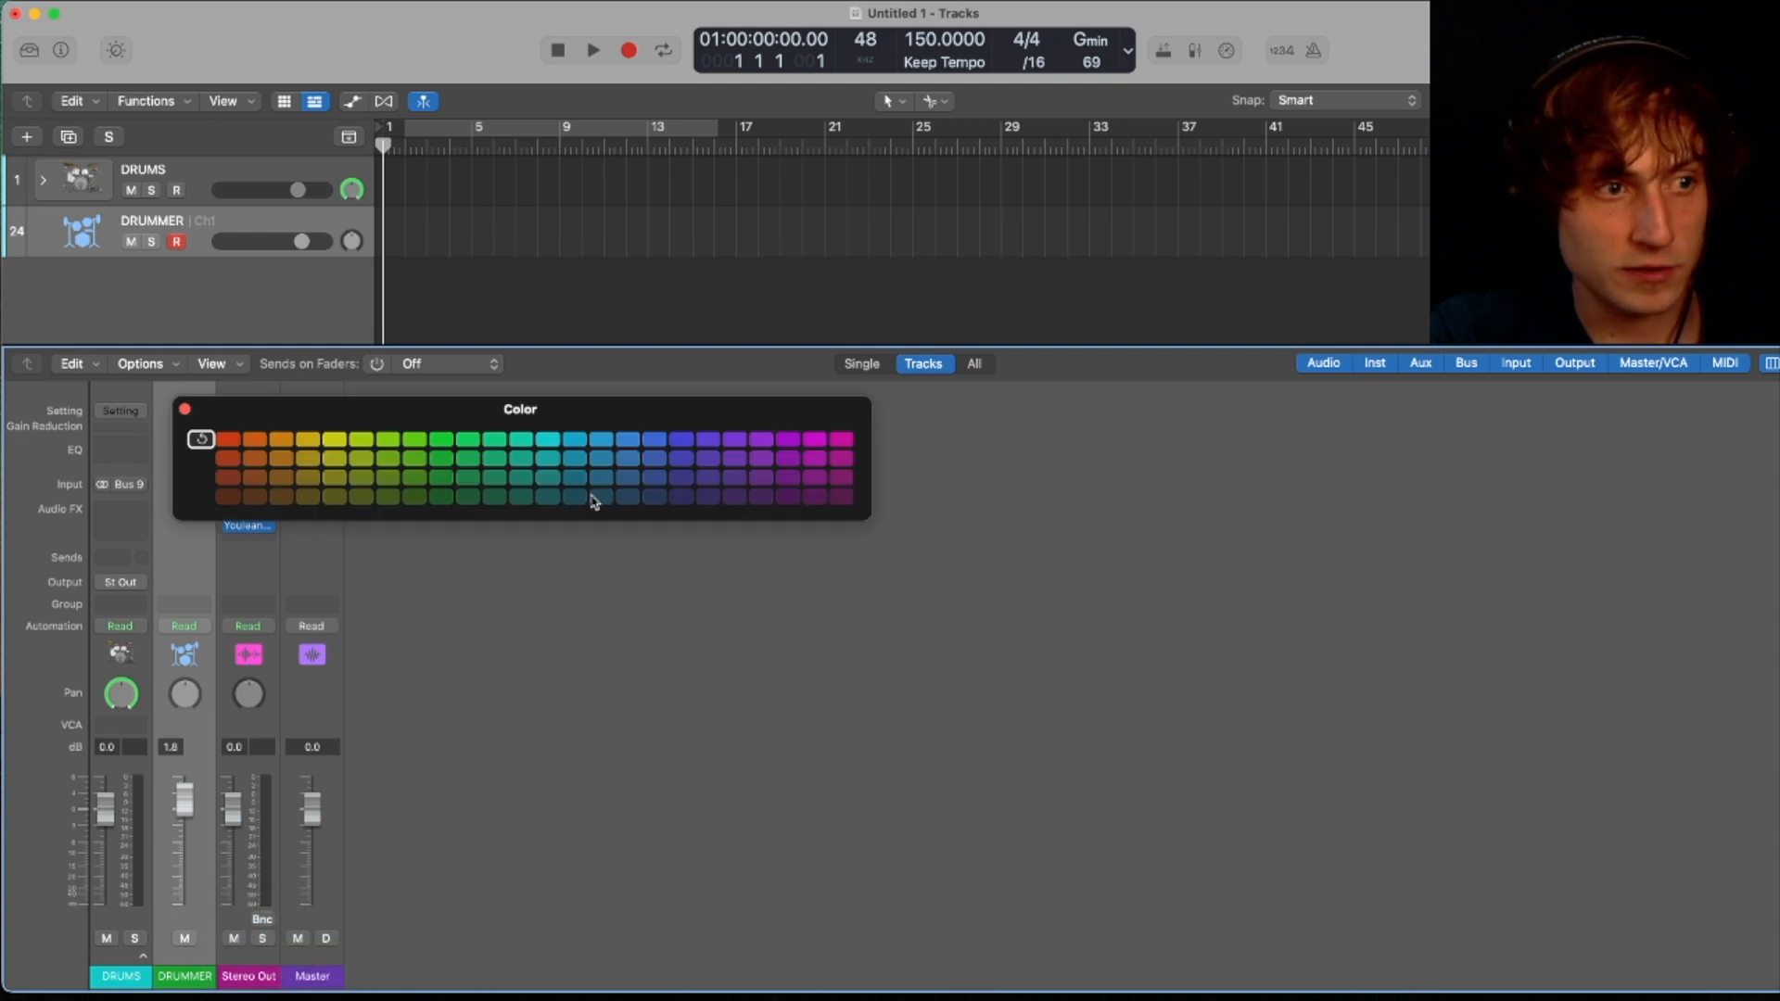
click(604, 499)
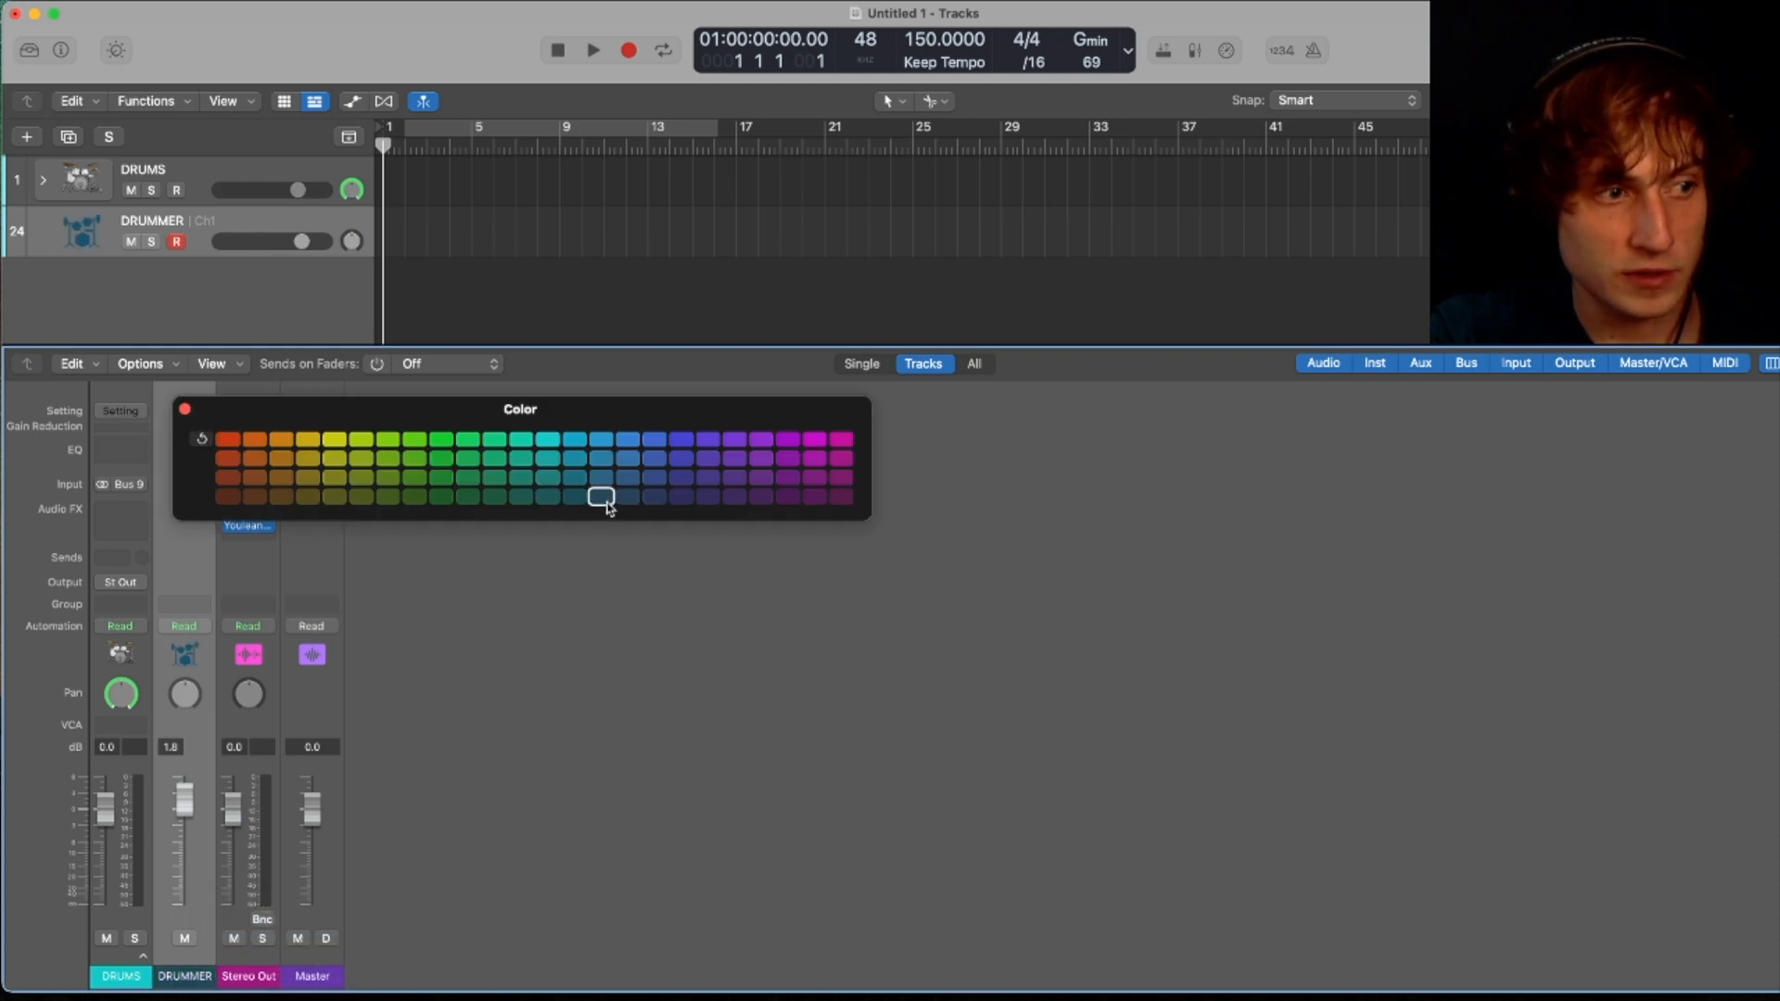
click(185, 410)
- Create a MIDI region at bar 1 of the DRUMMER track and extend it past bar 45
right_click(398, 241)
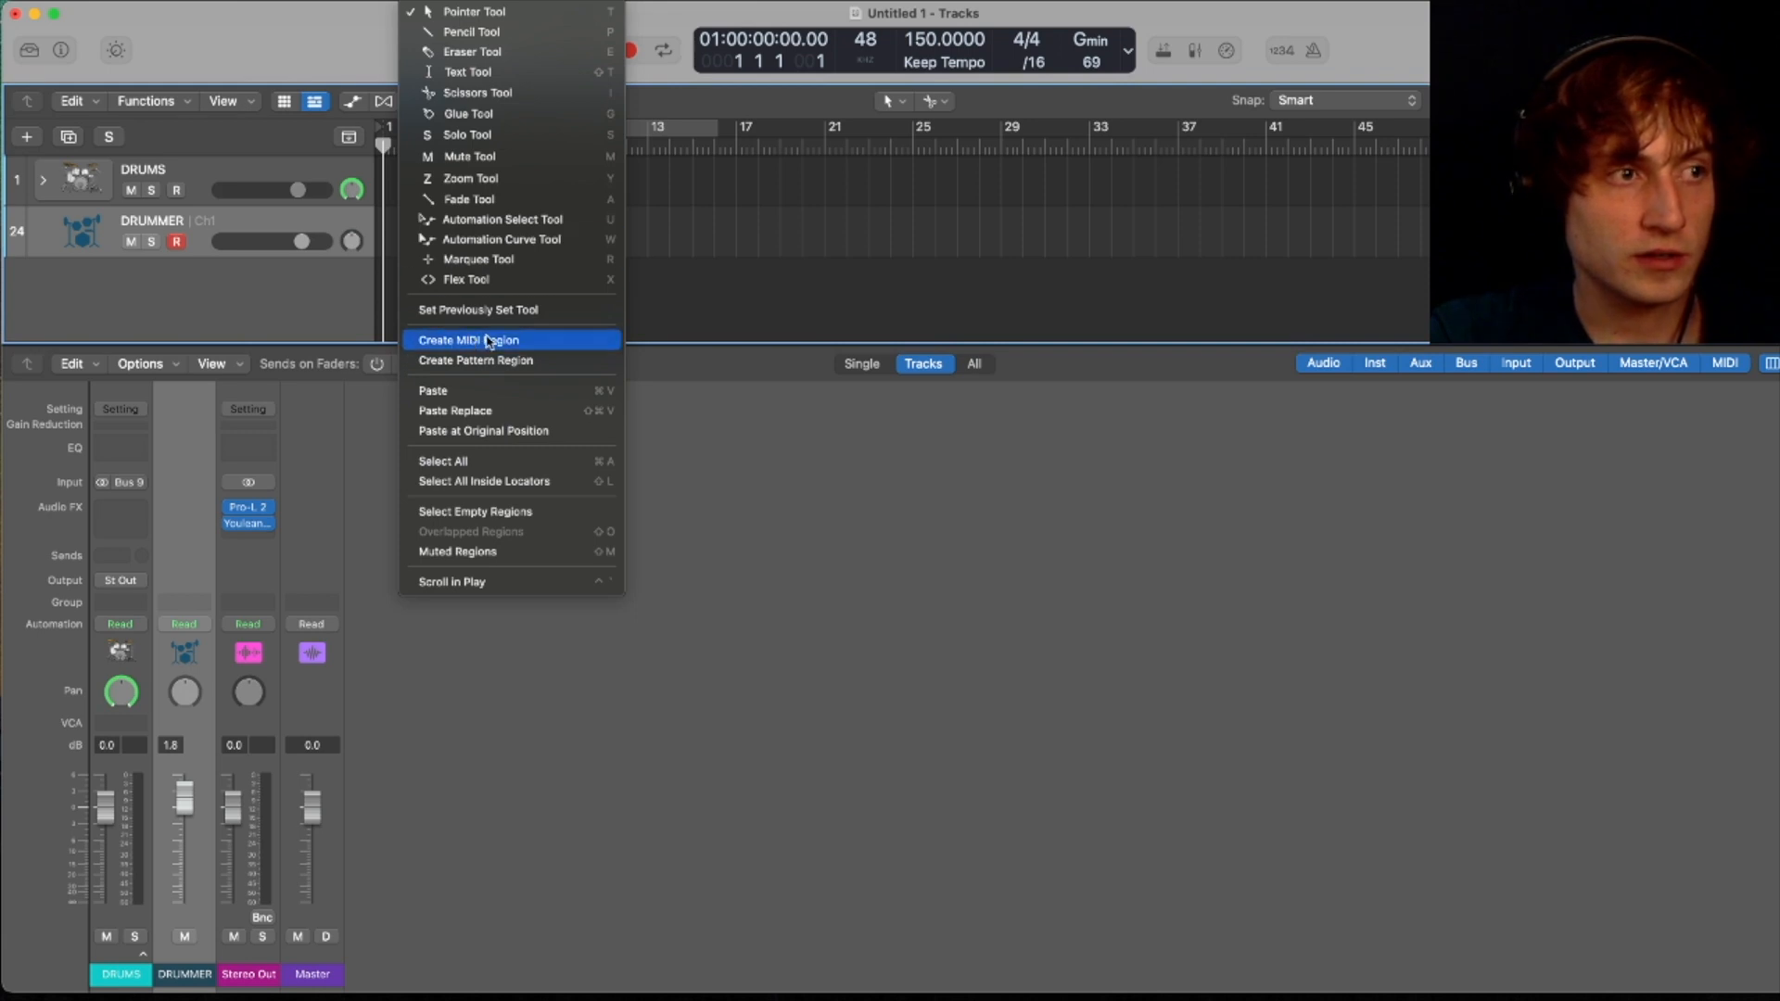
click(545, 342)
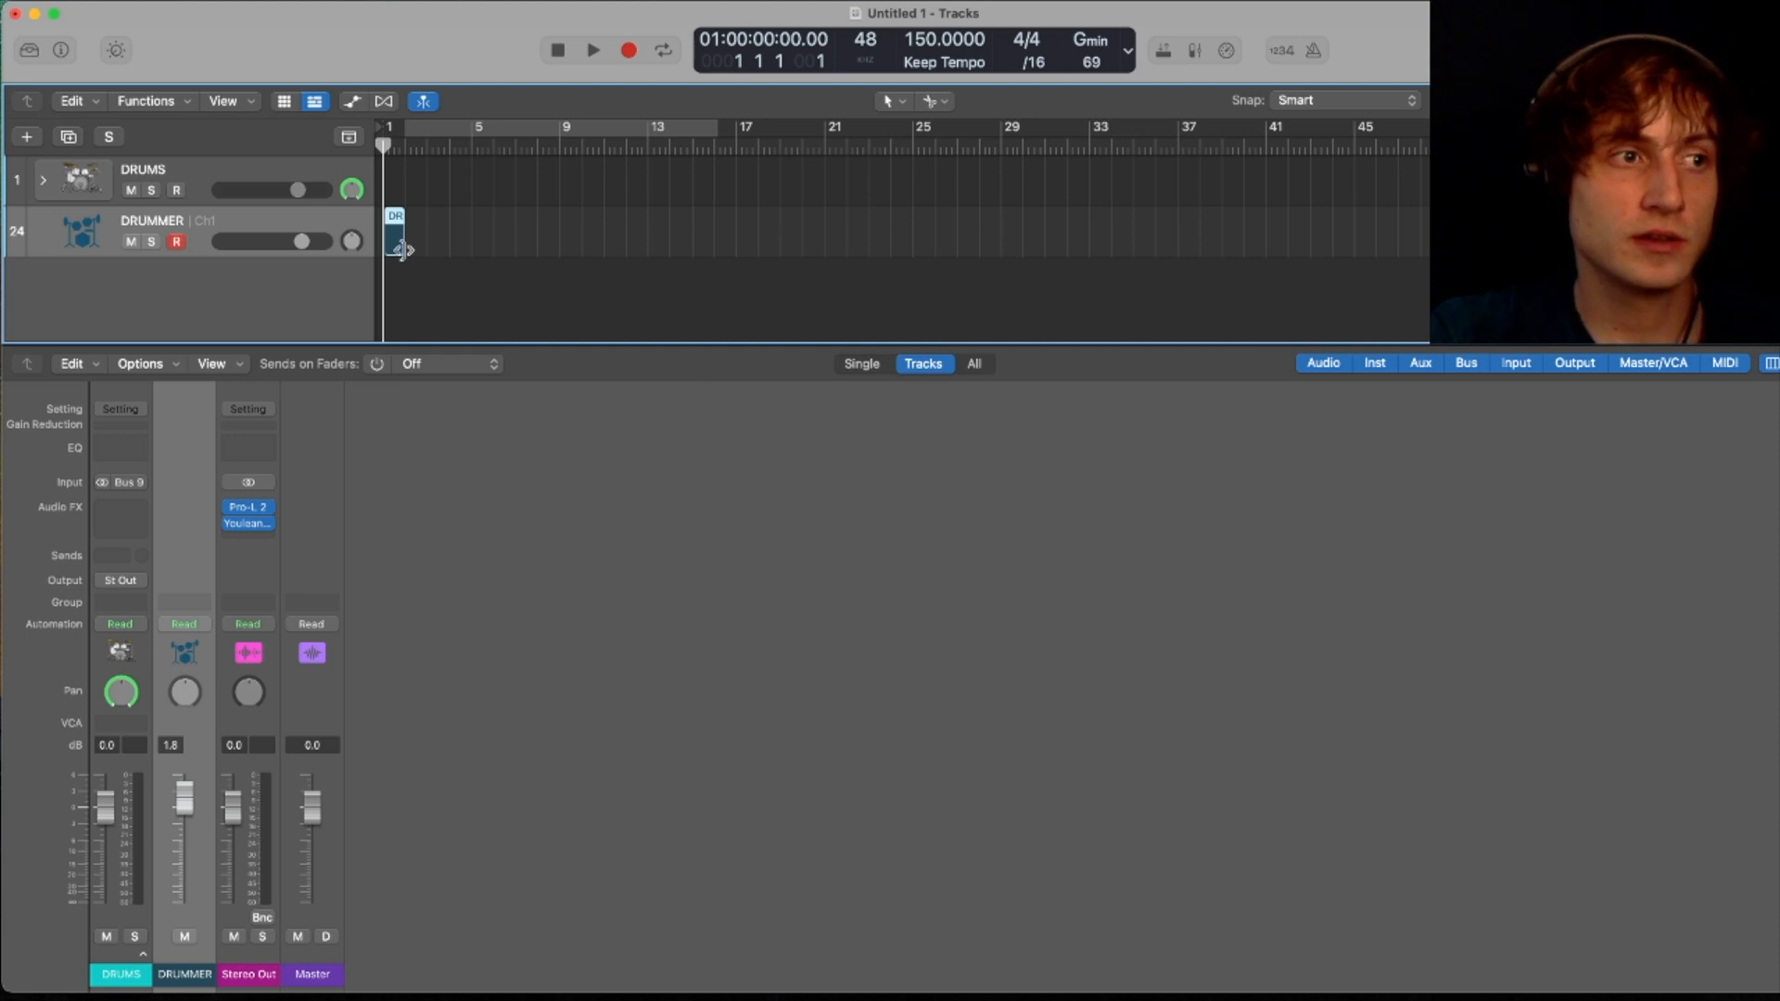
drag(403, 246, 1558, 248)
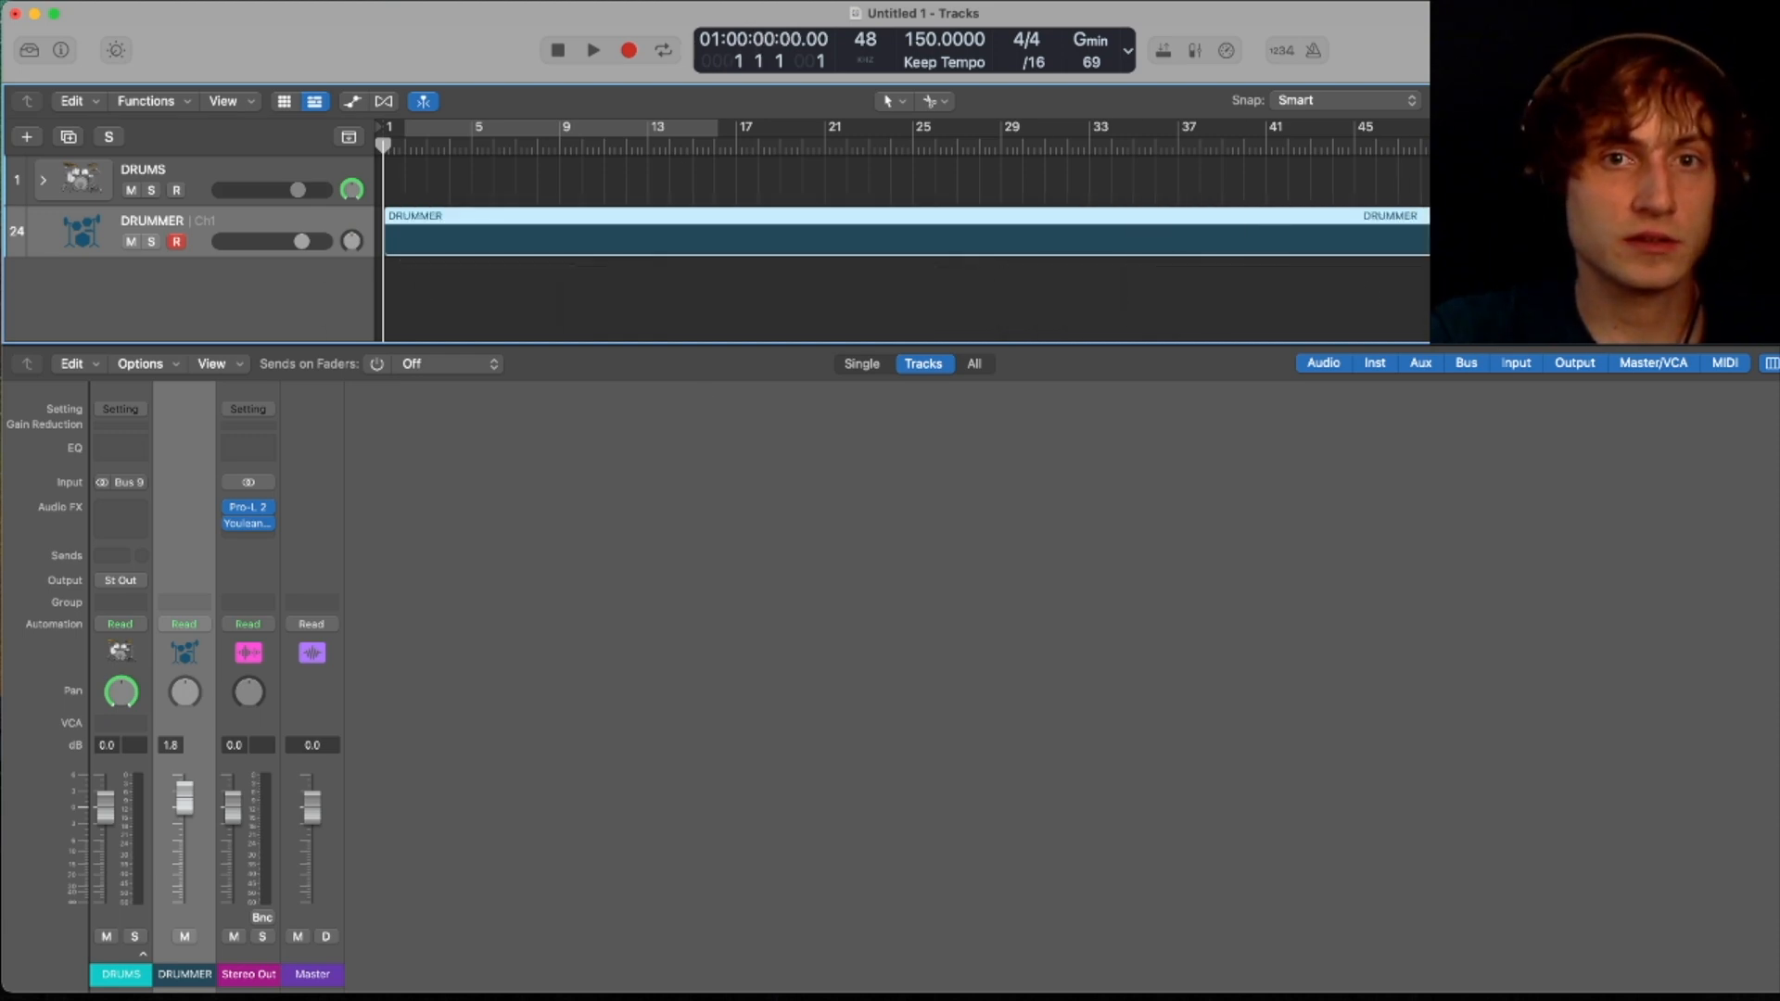
- Open the DRUMMER region in an enlarged Piano Roll and examine the mapped drum note names
double_click(457, 244)
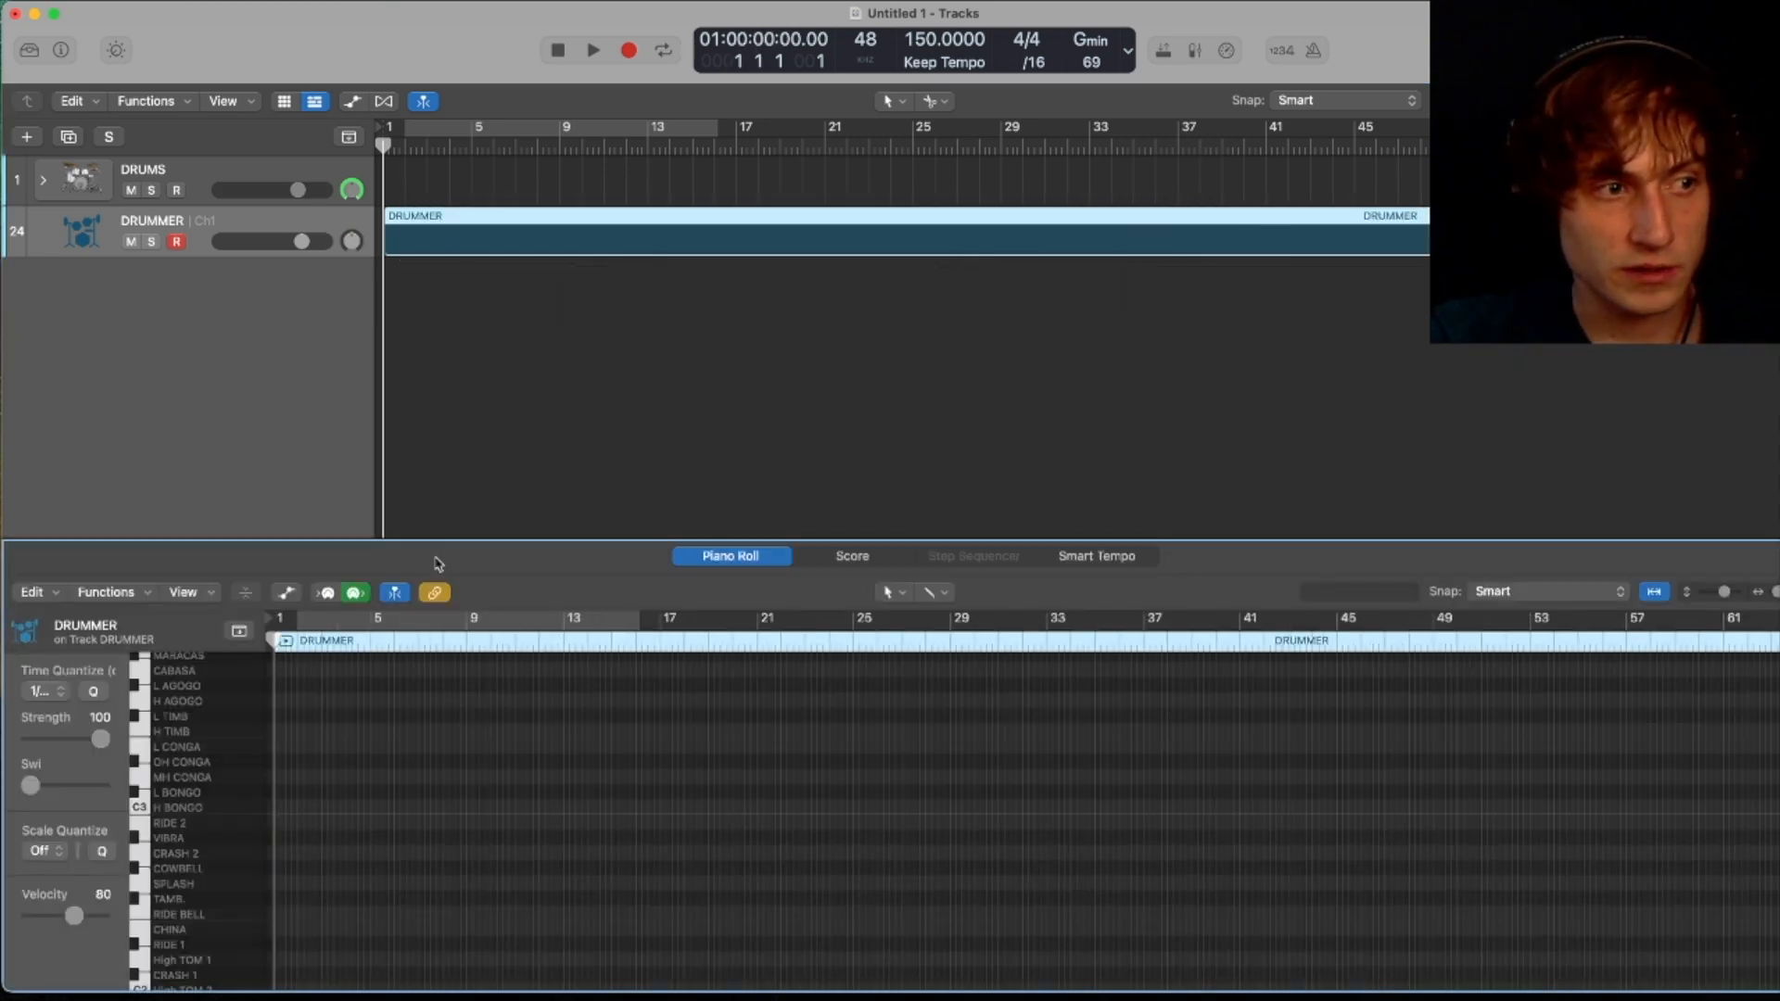
drag(457, 539, 457, 343)
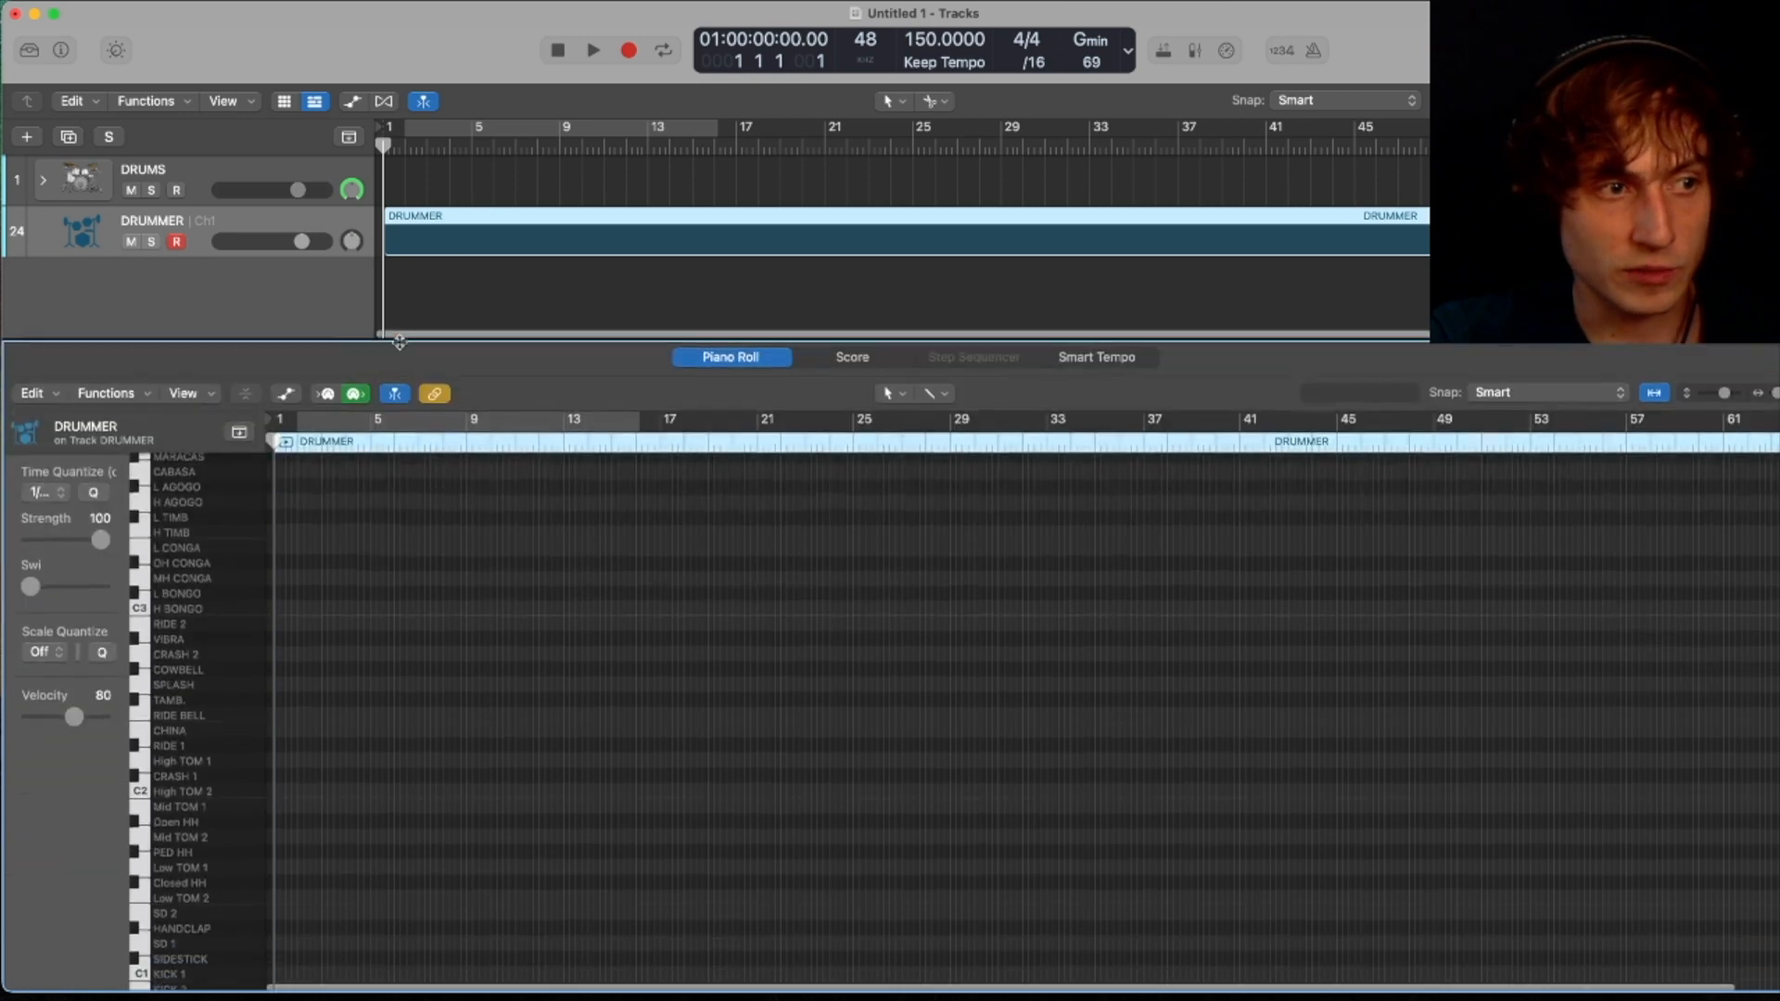
scroll(506, 688, down, 10)
scroll(499, 693, up, 6)
- Close the current project and open the Drum Tones project
key(super+n)
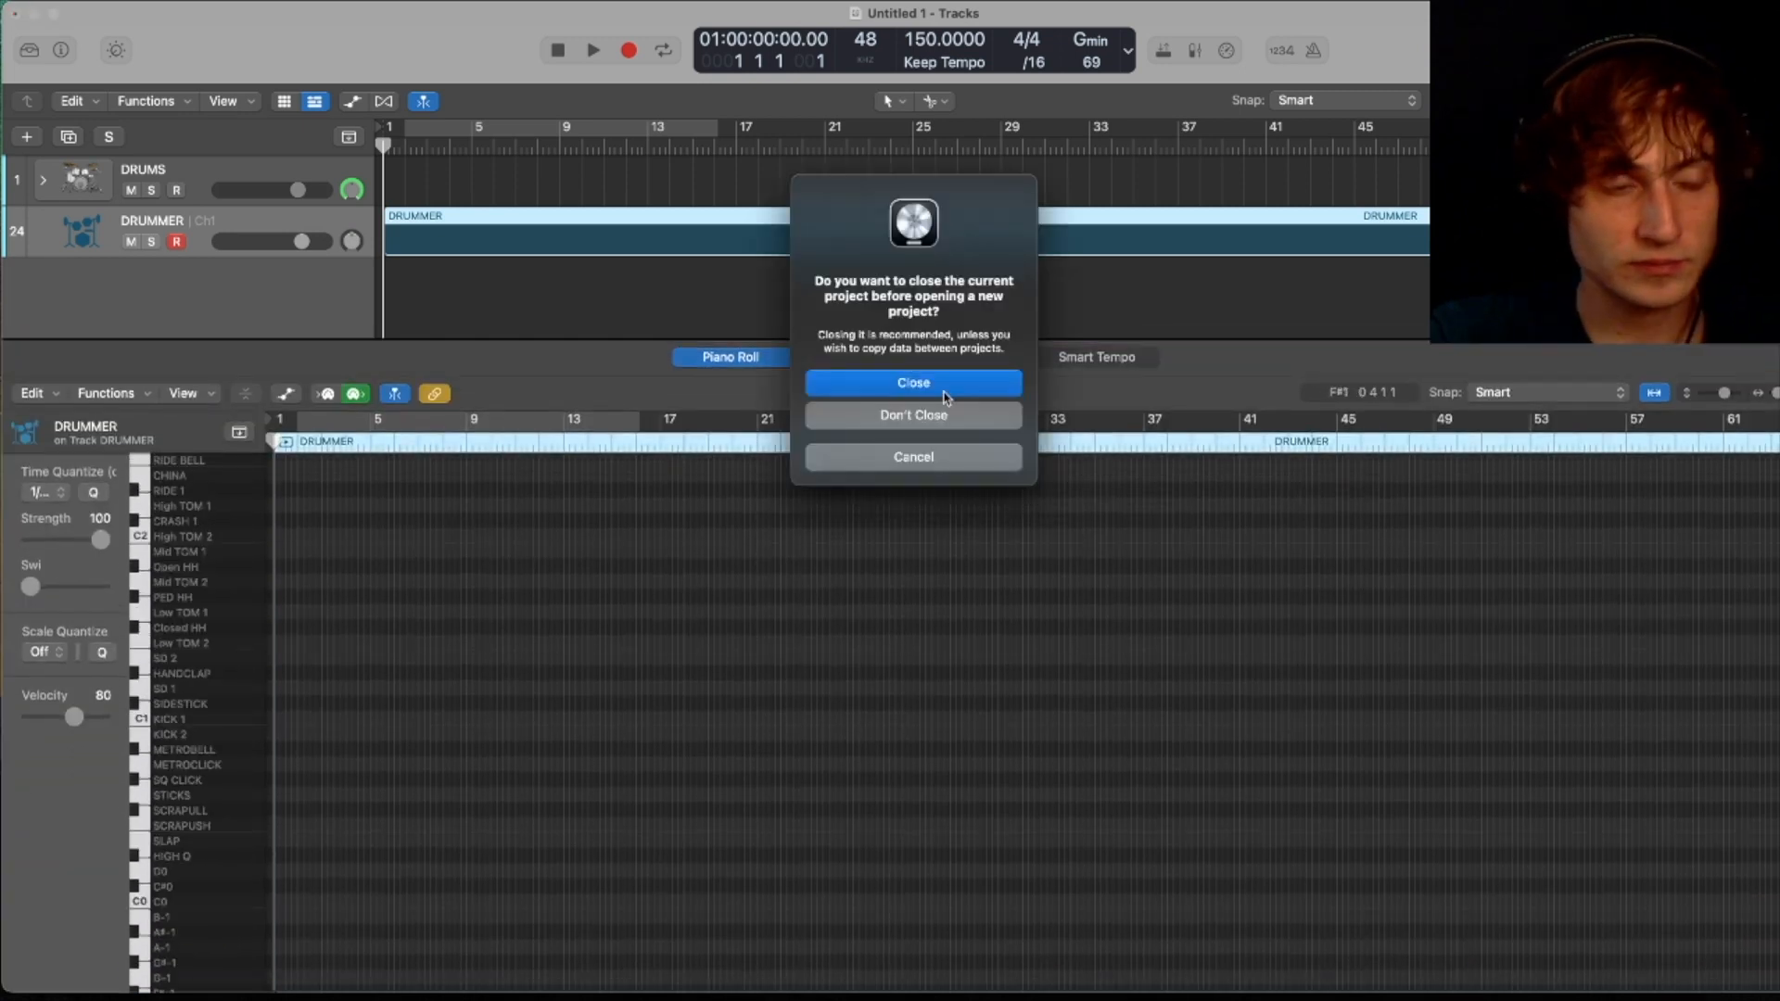
click(948, 384)
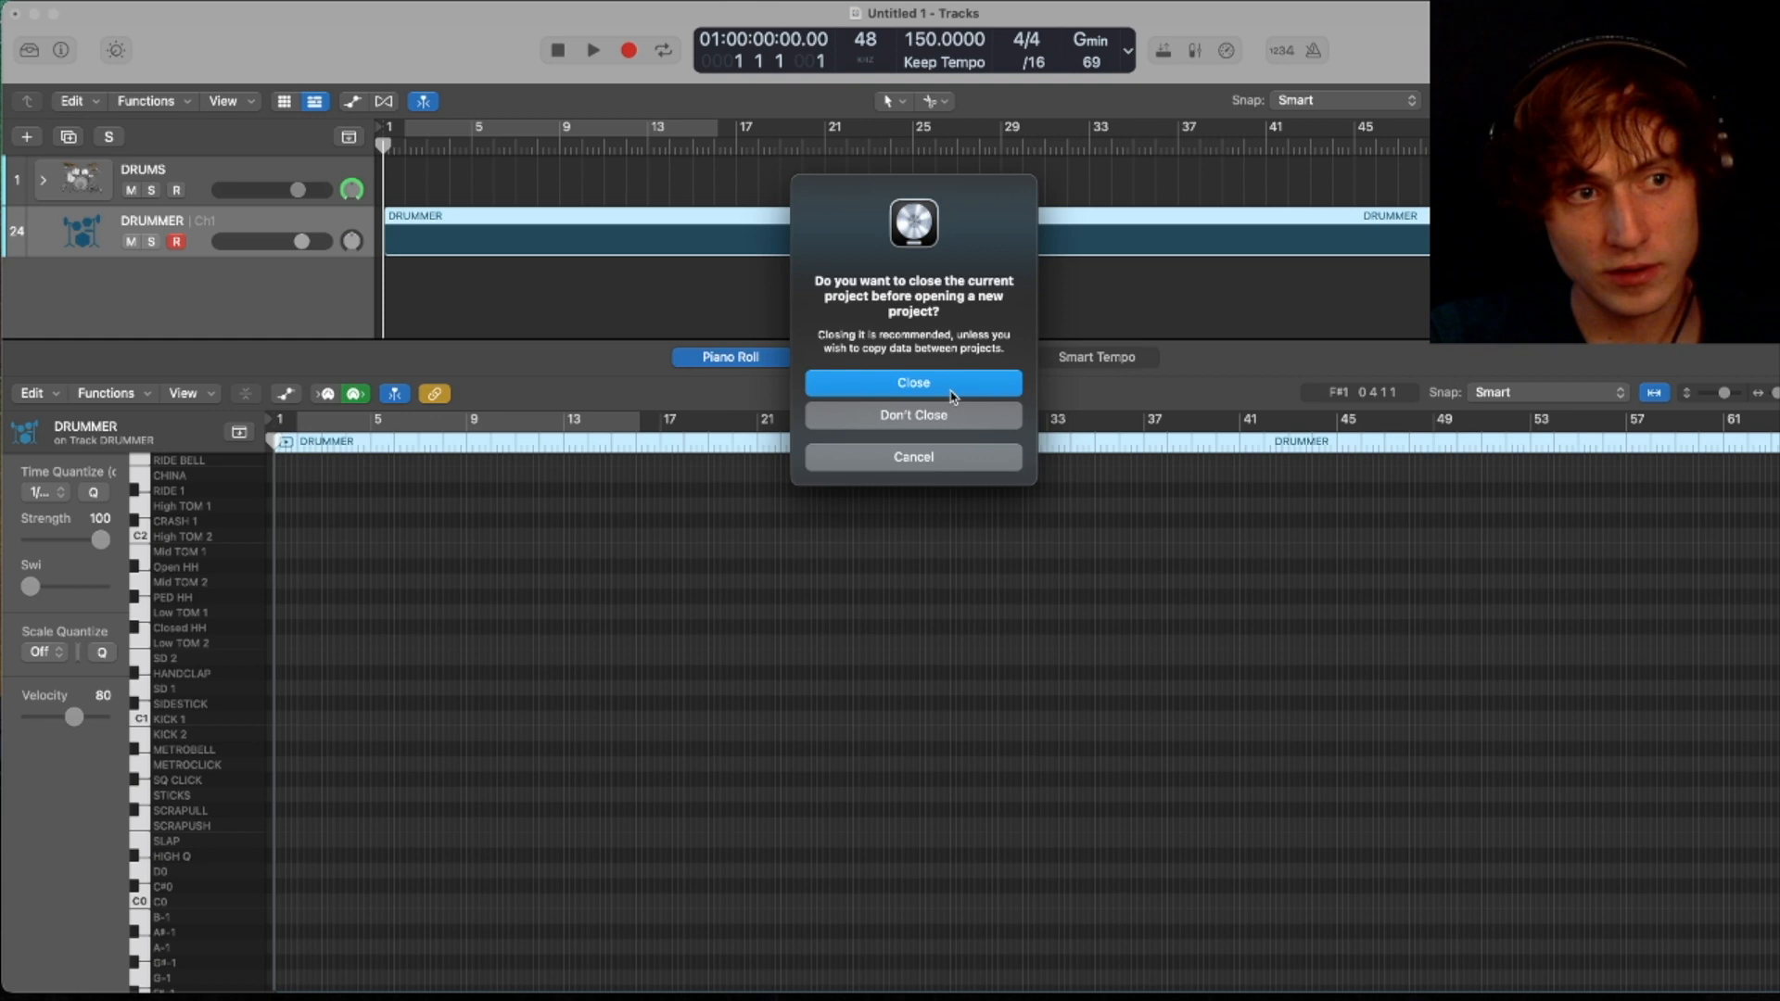
click(924, 410)
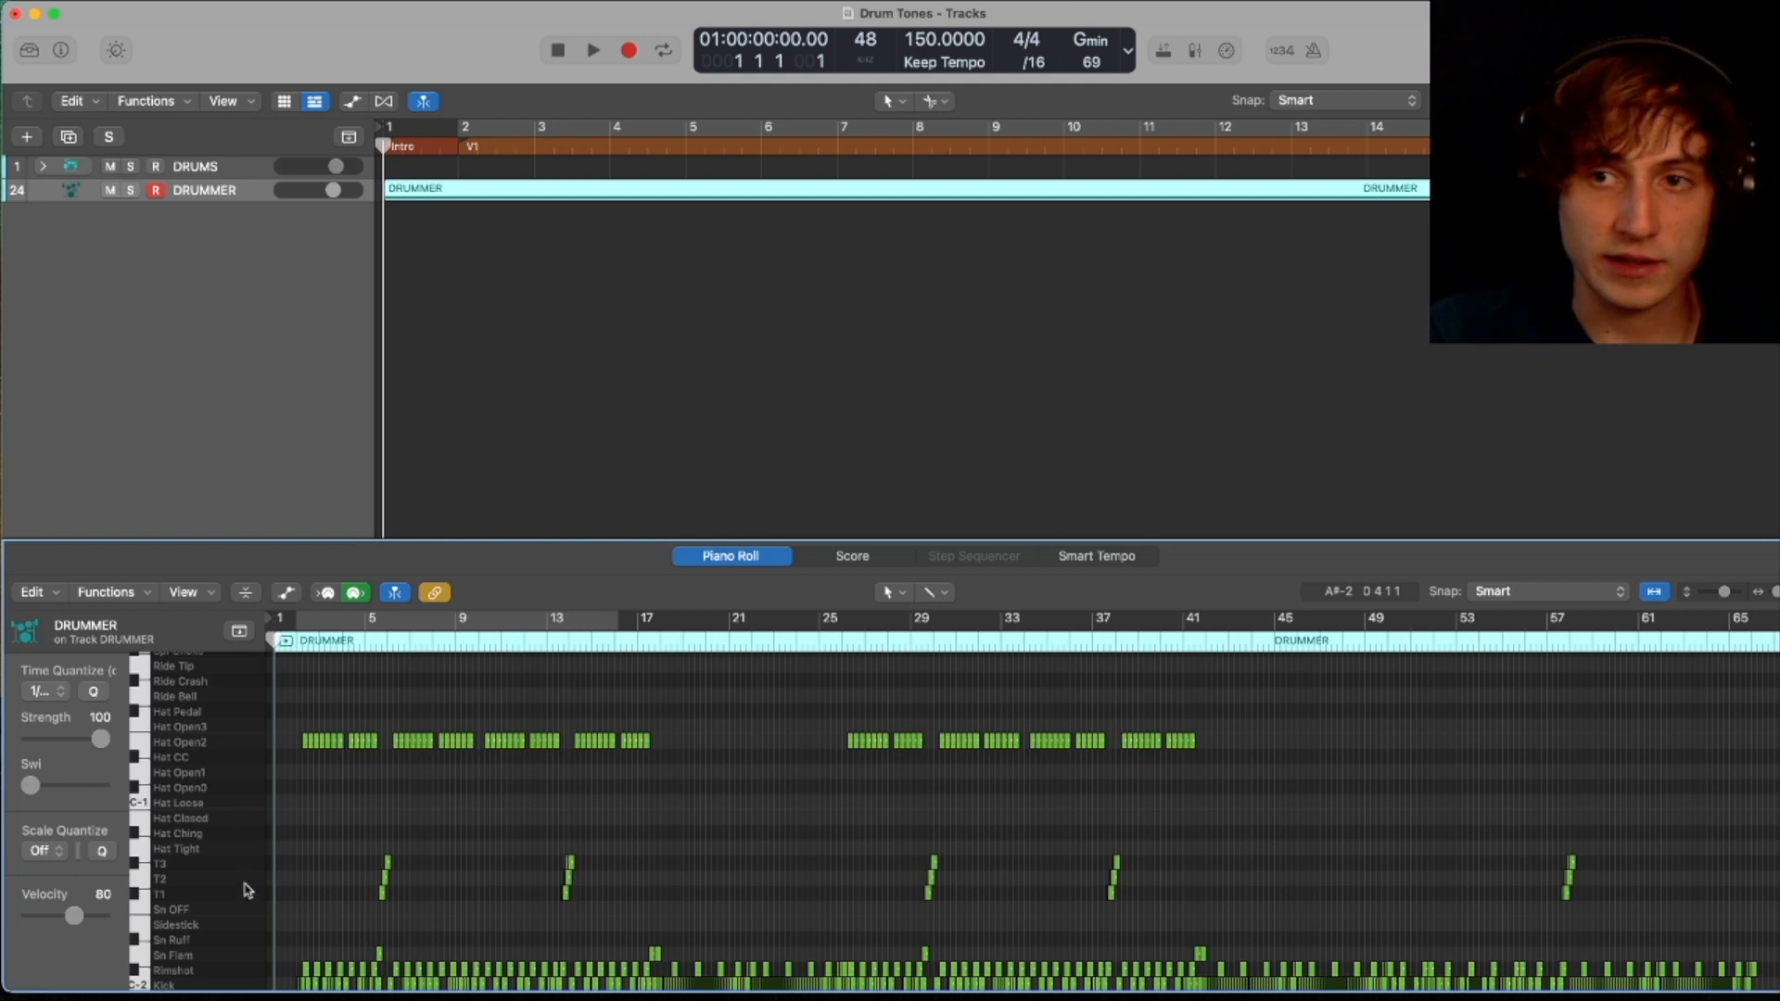
- Examine the custom drum note names and programmed notes of the DRUMMER region in an enlarged Piano Roll
scroll(295, 929, up, 3)
scroll(269, 937, down, 4)
drag(531, 541, 531, 394)
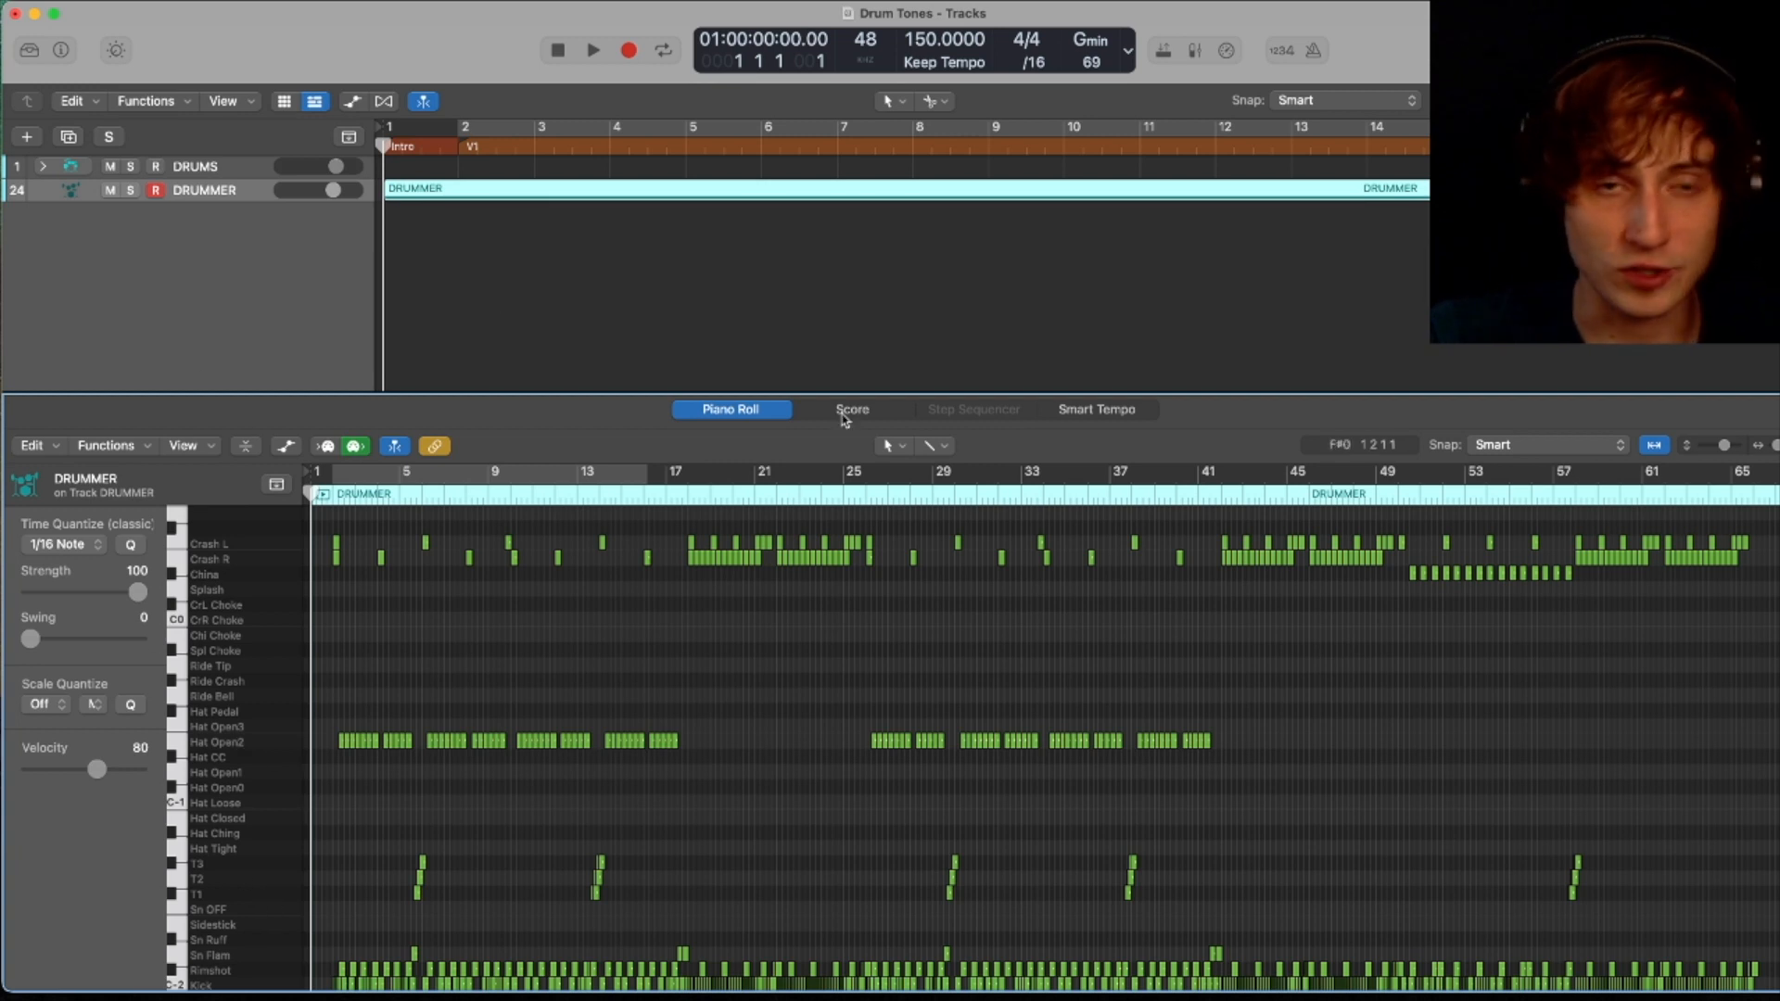
- Expand the DRUMS stack in the mixer and compare playback of the processed drums with the plug-ins bypassed and COMP muted
key(x)
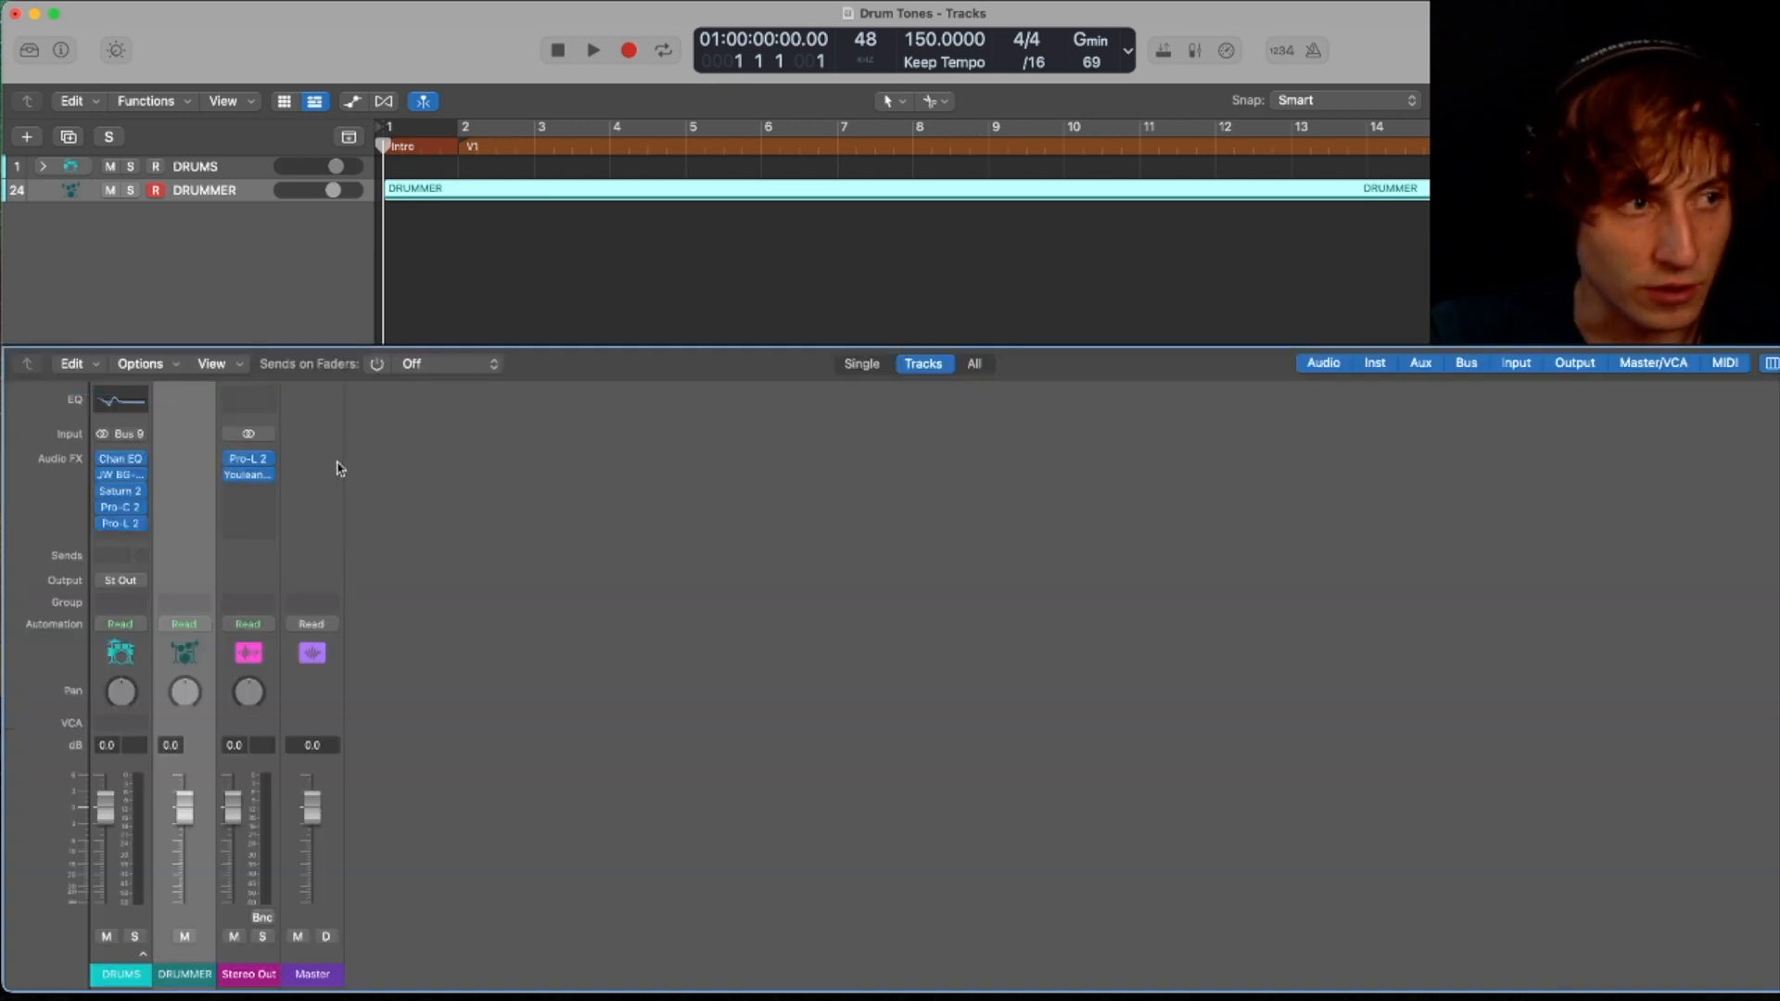
click(144, 955)
key(space)
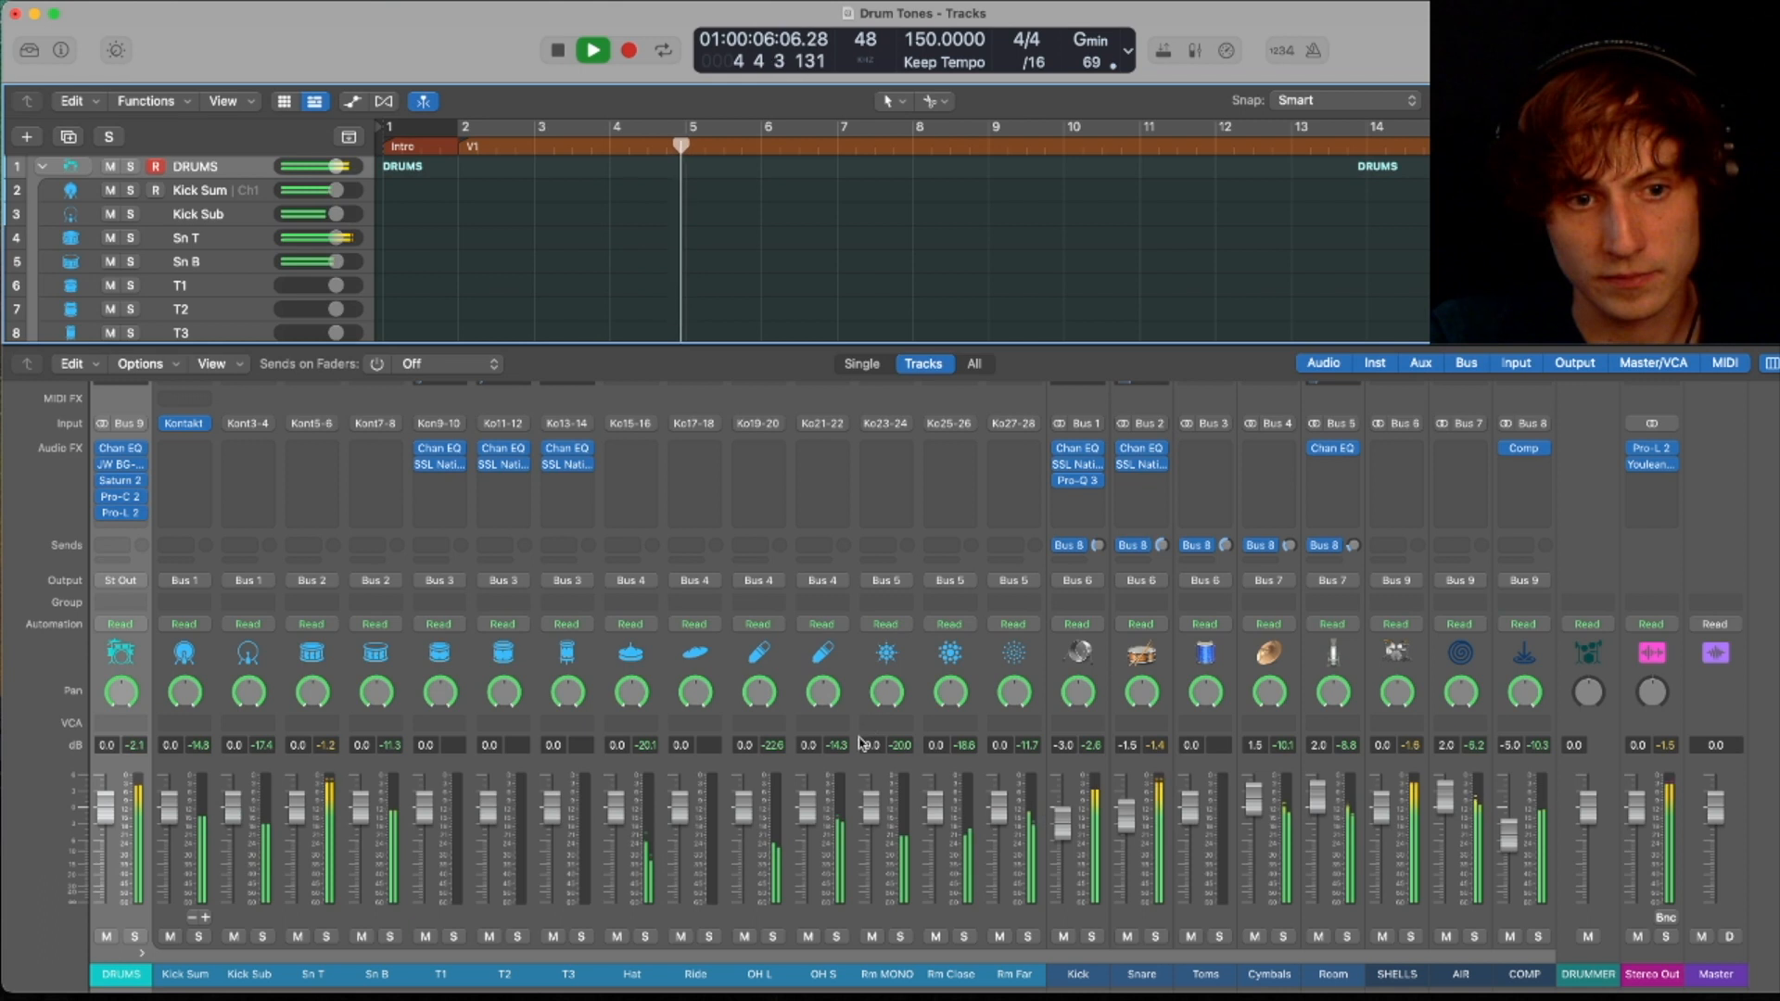
key(space)
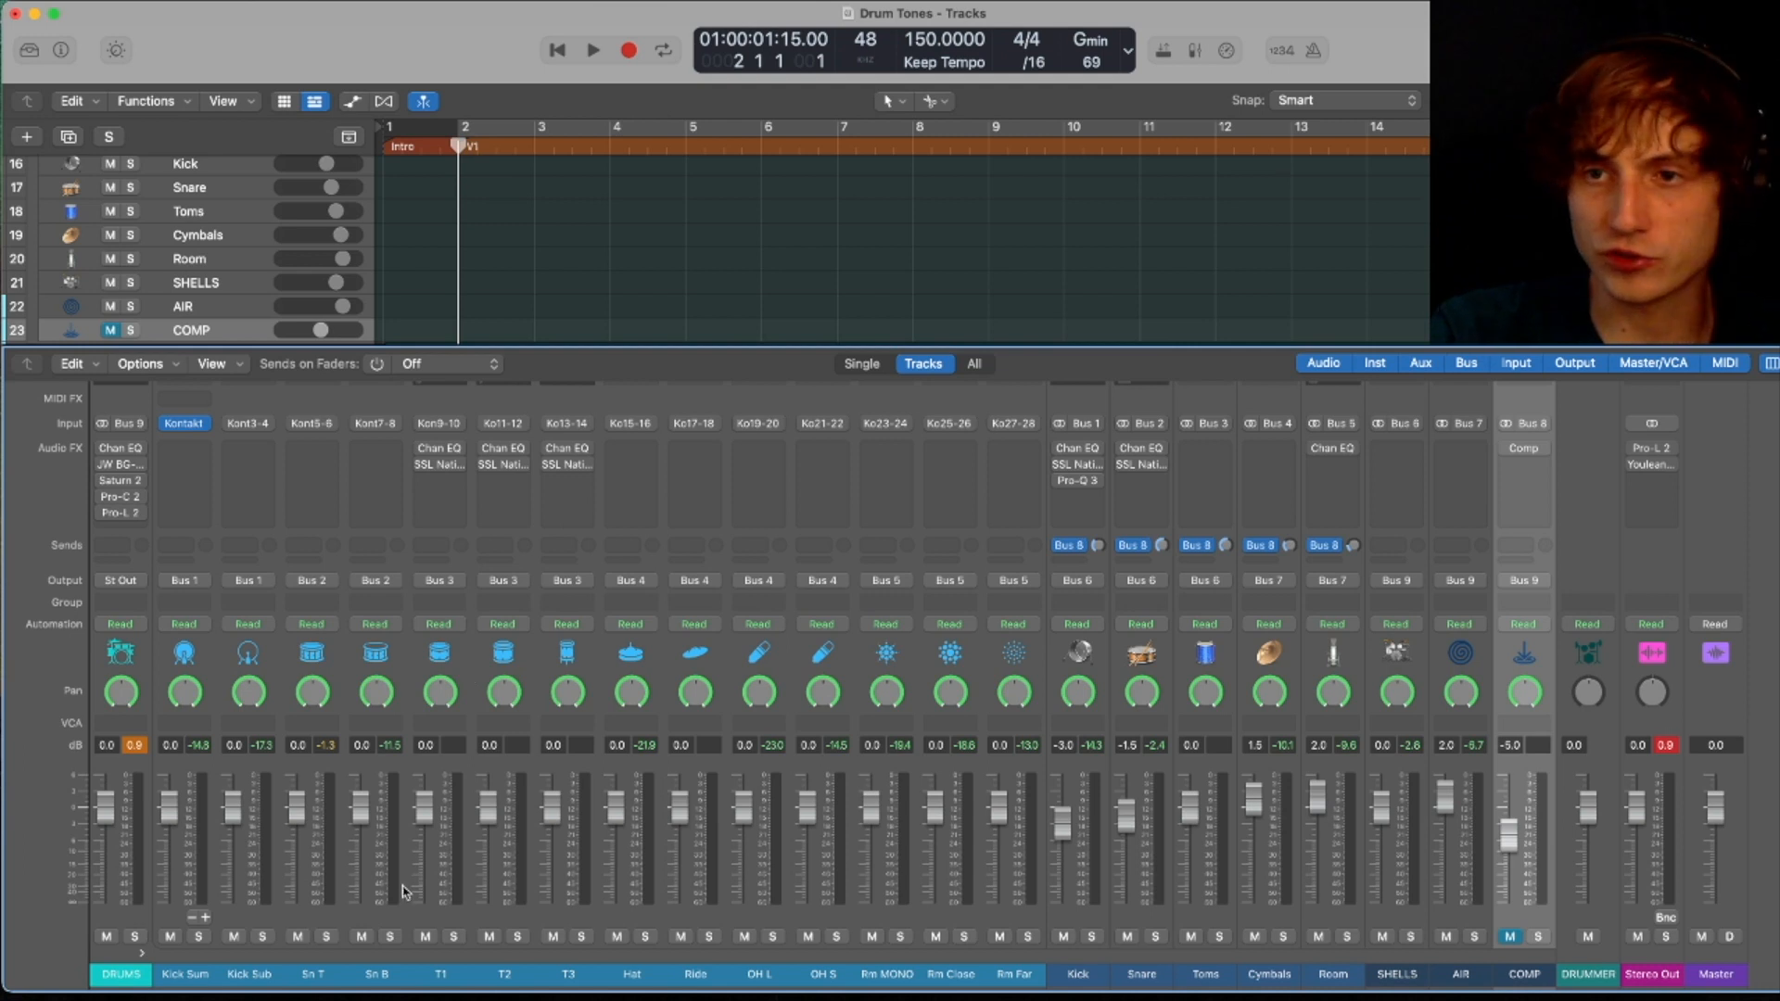
key(space)
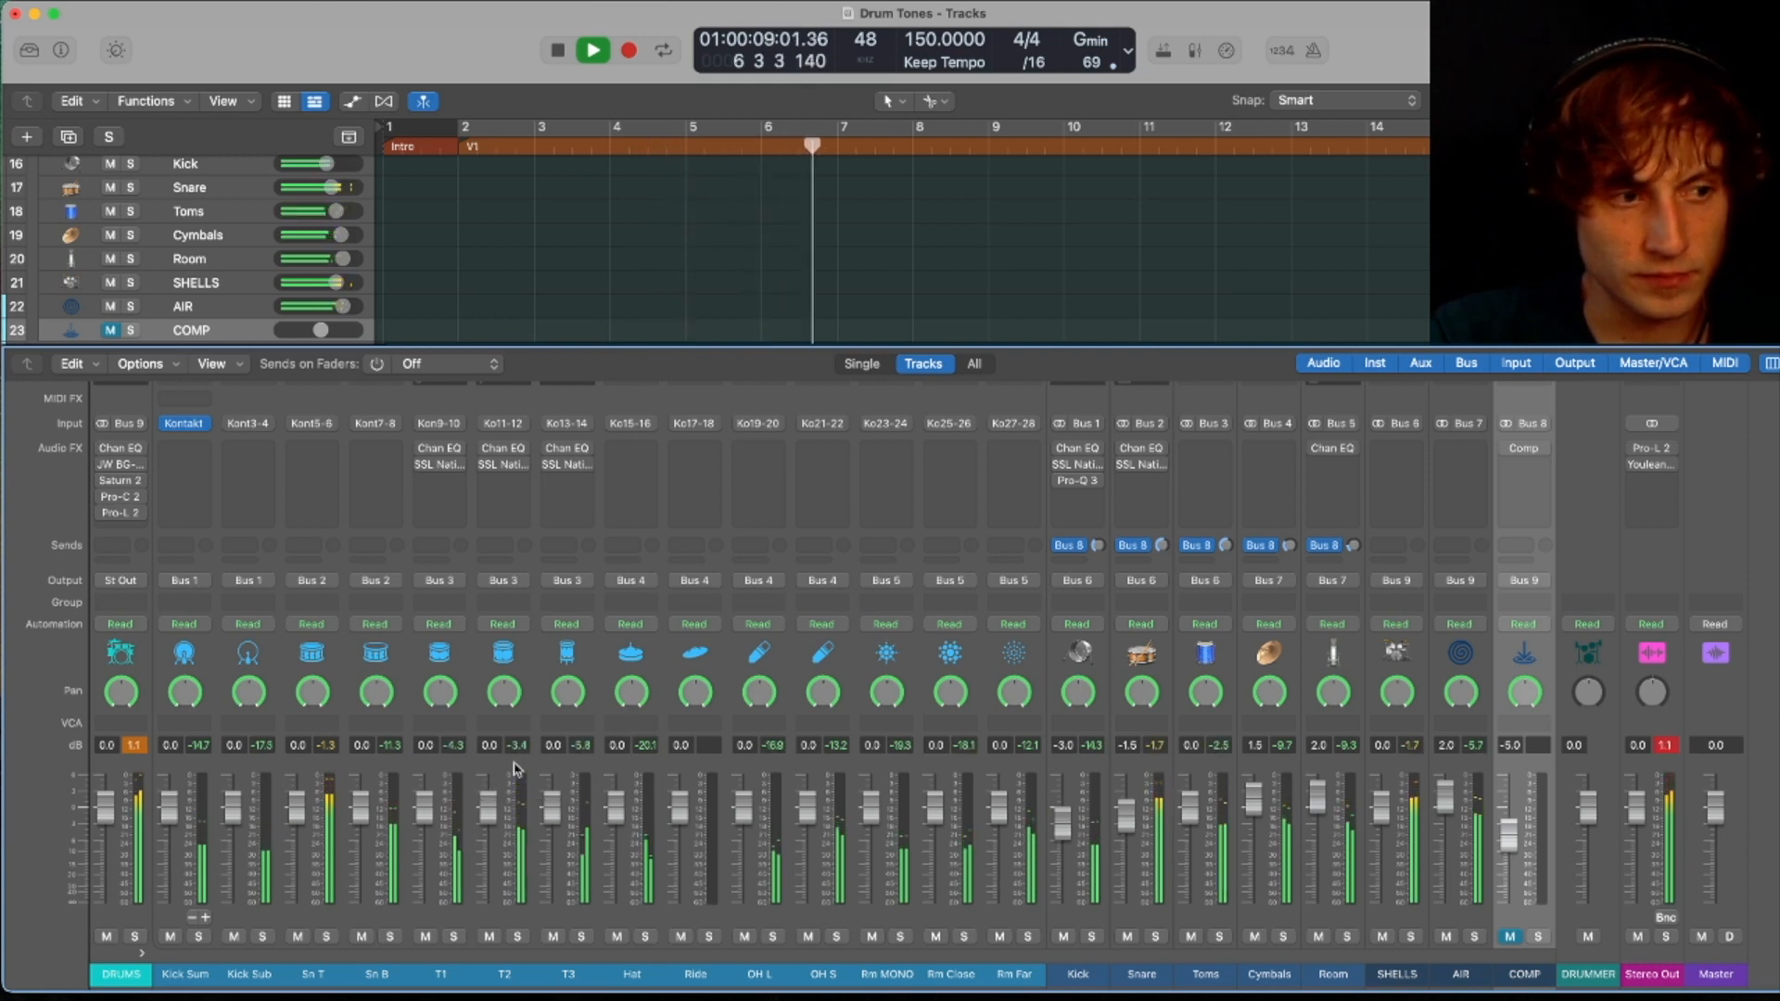
key(space)
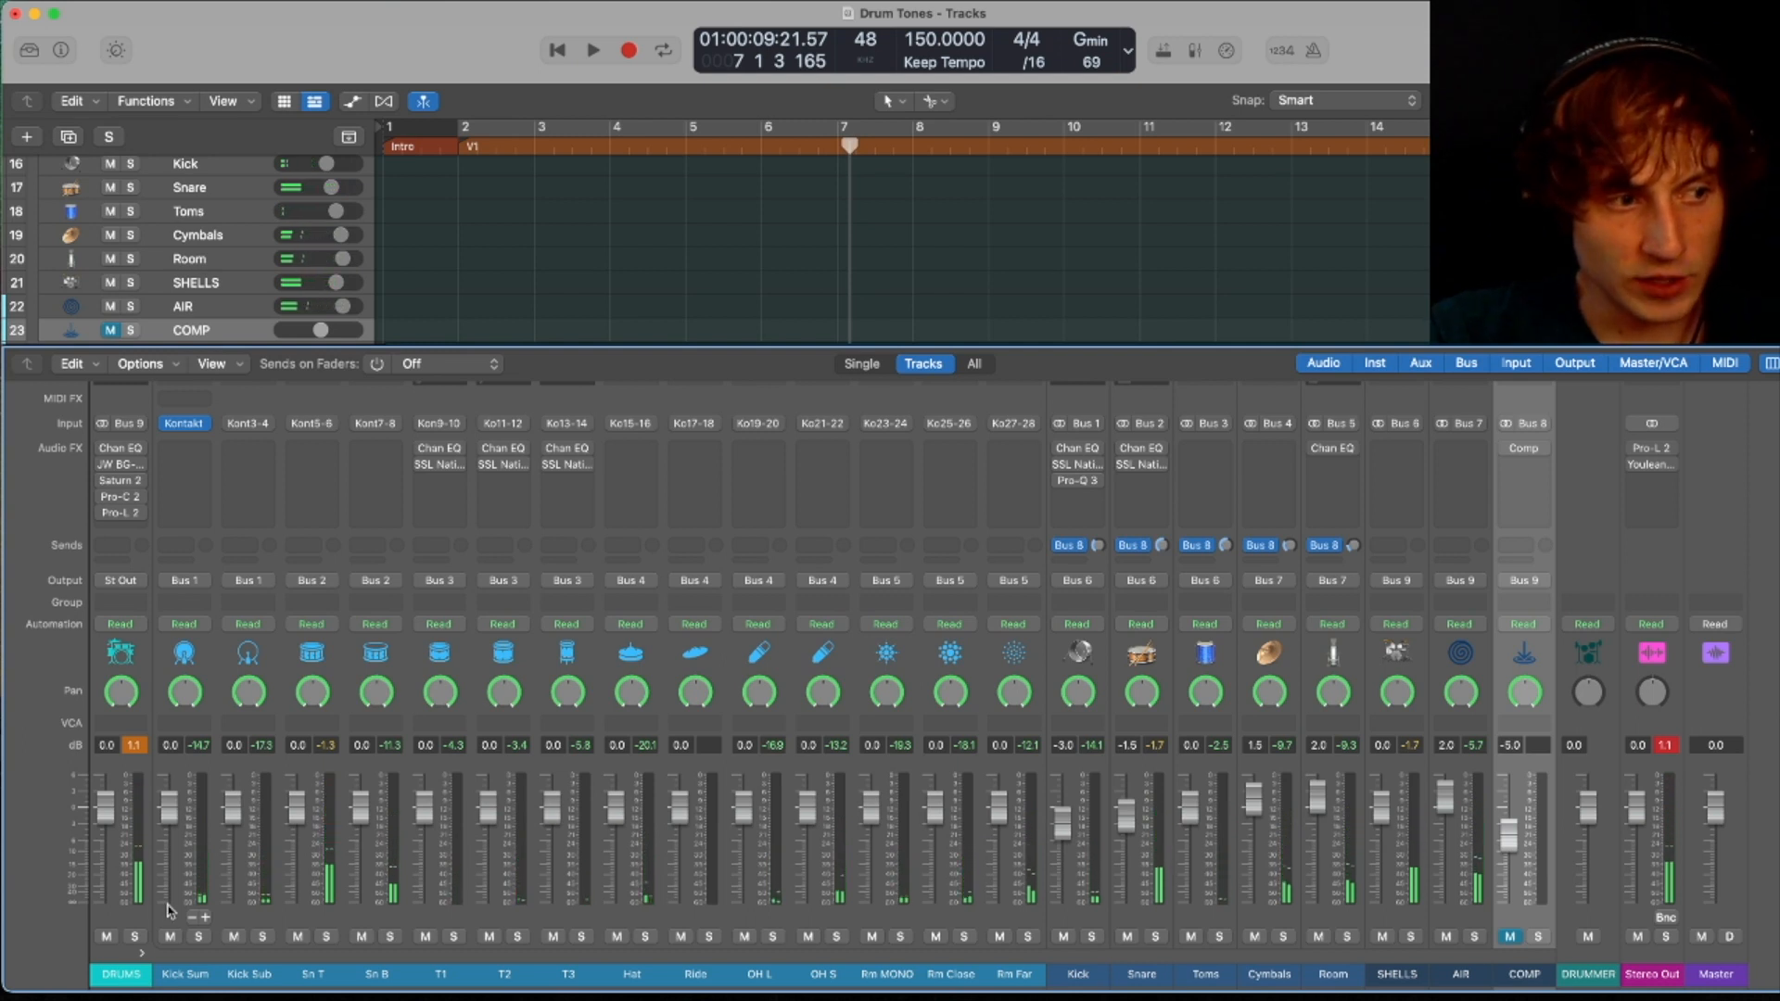
- Review the Kick Sum and Kick Sub channels and the Kick bus they feed
click(1076, 925)
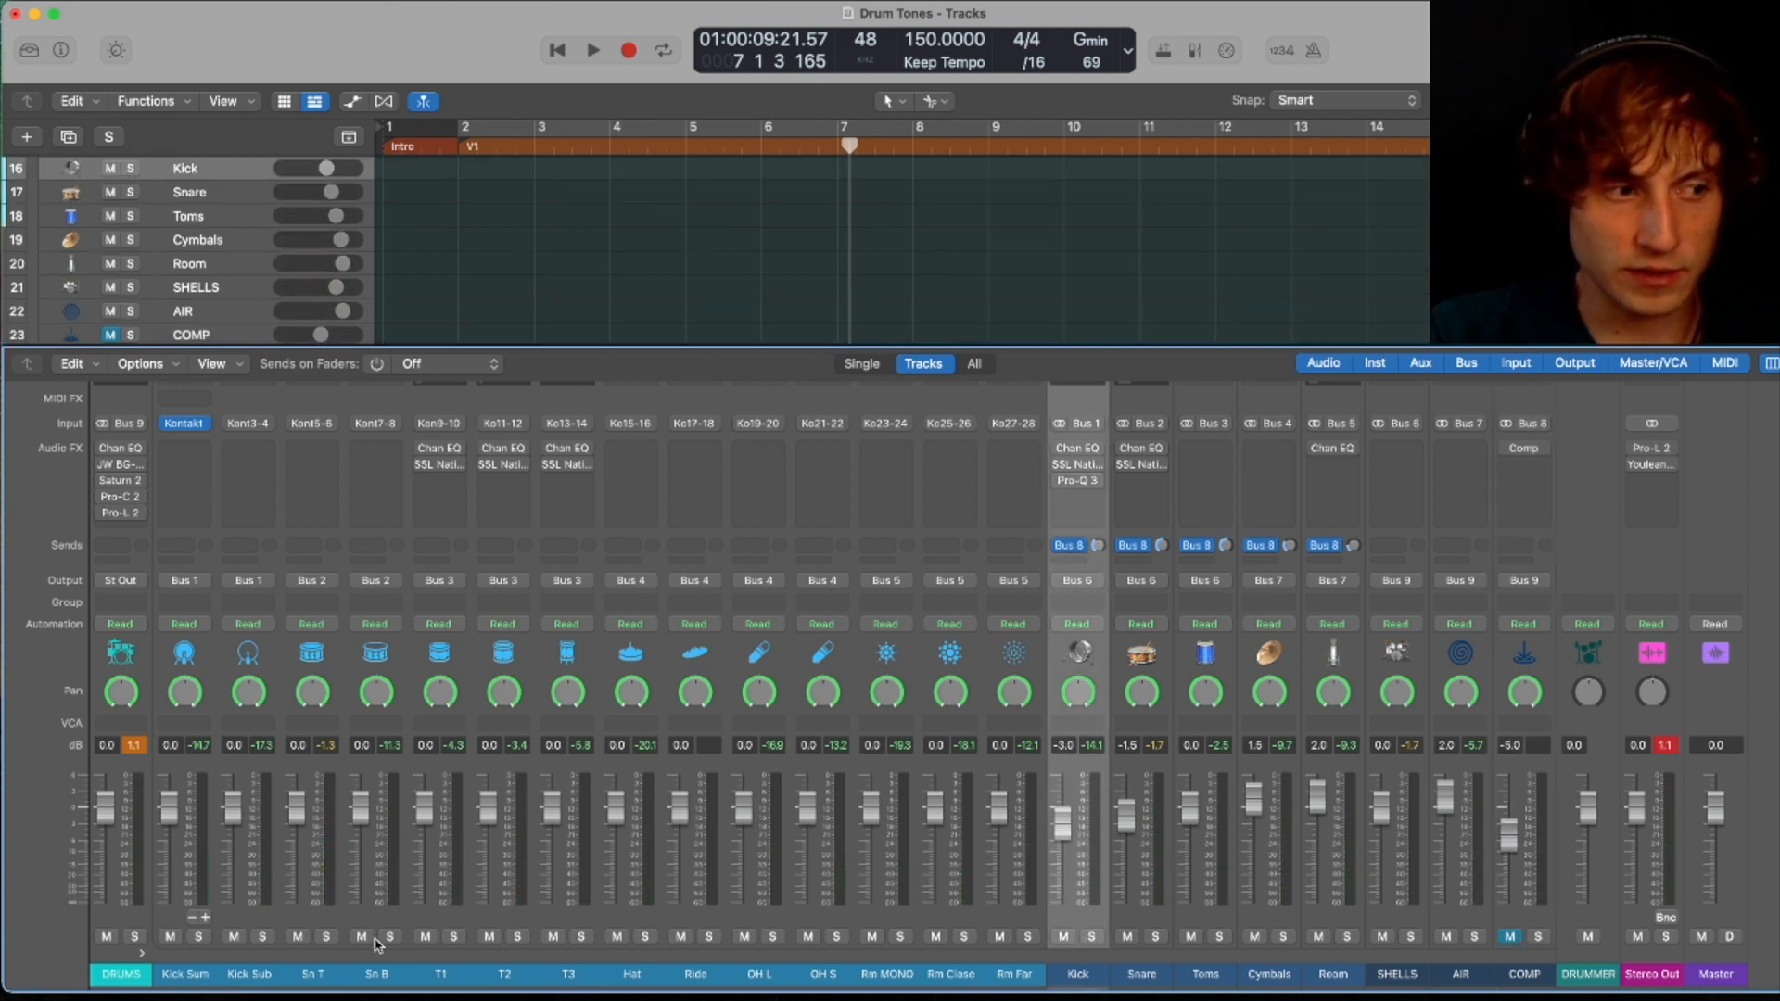
click(222, 926)
click(161, 920)
click(227, 918)
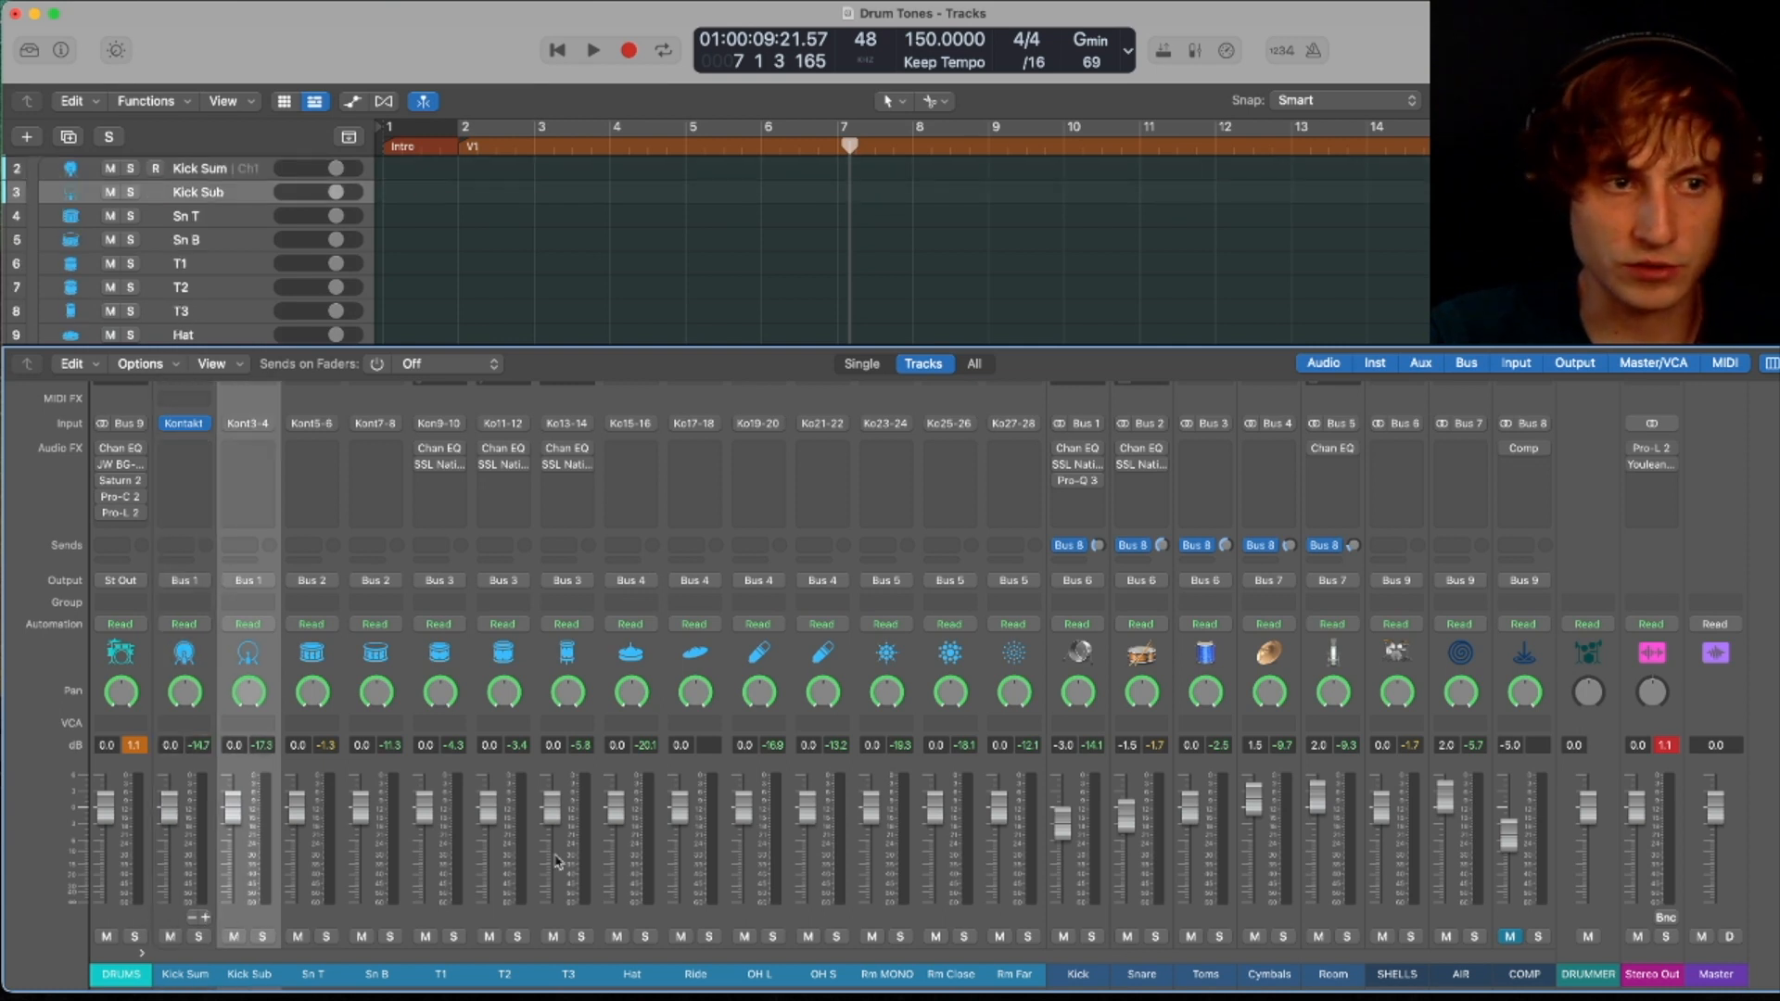
click(1060, 919)
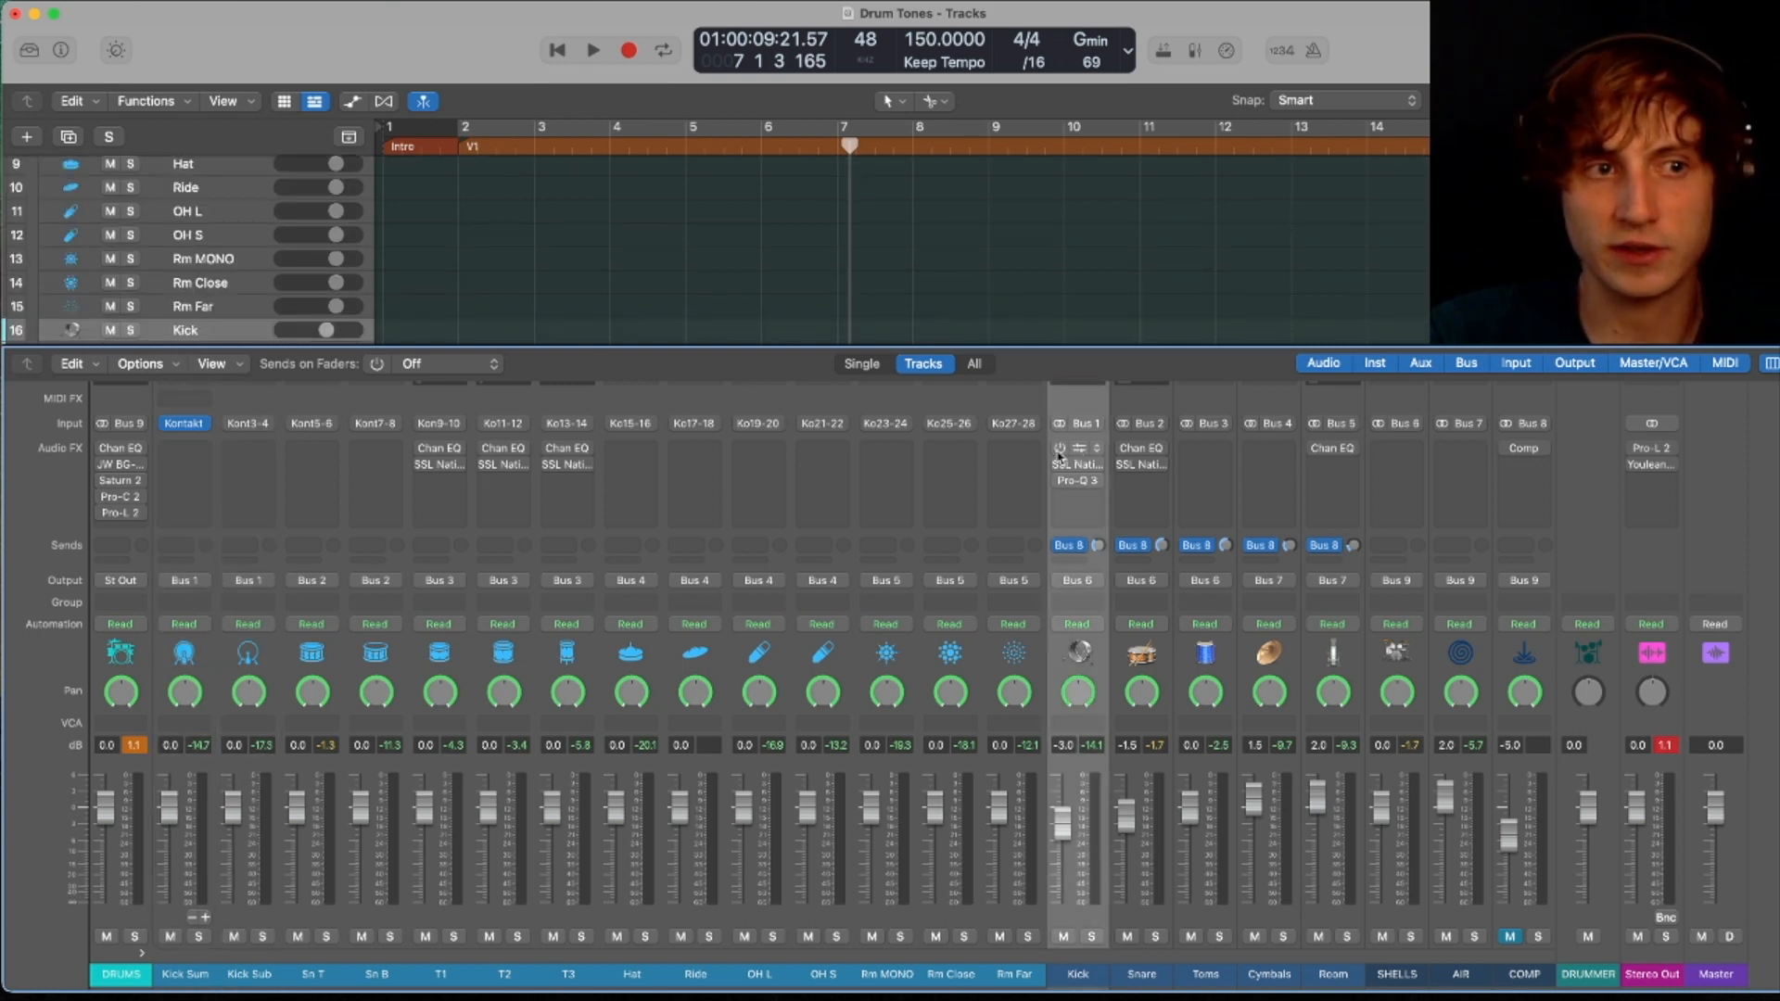
- Open the SSL Native Drumstrip plug-in on the Kick bus and place its window clear of the track list
click(1075, 461)
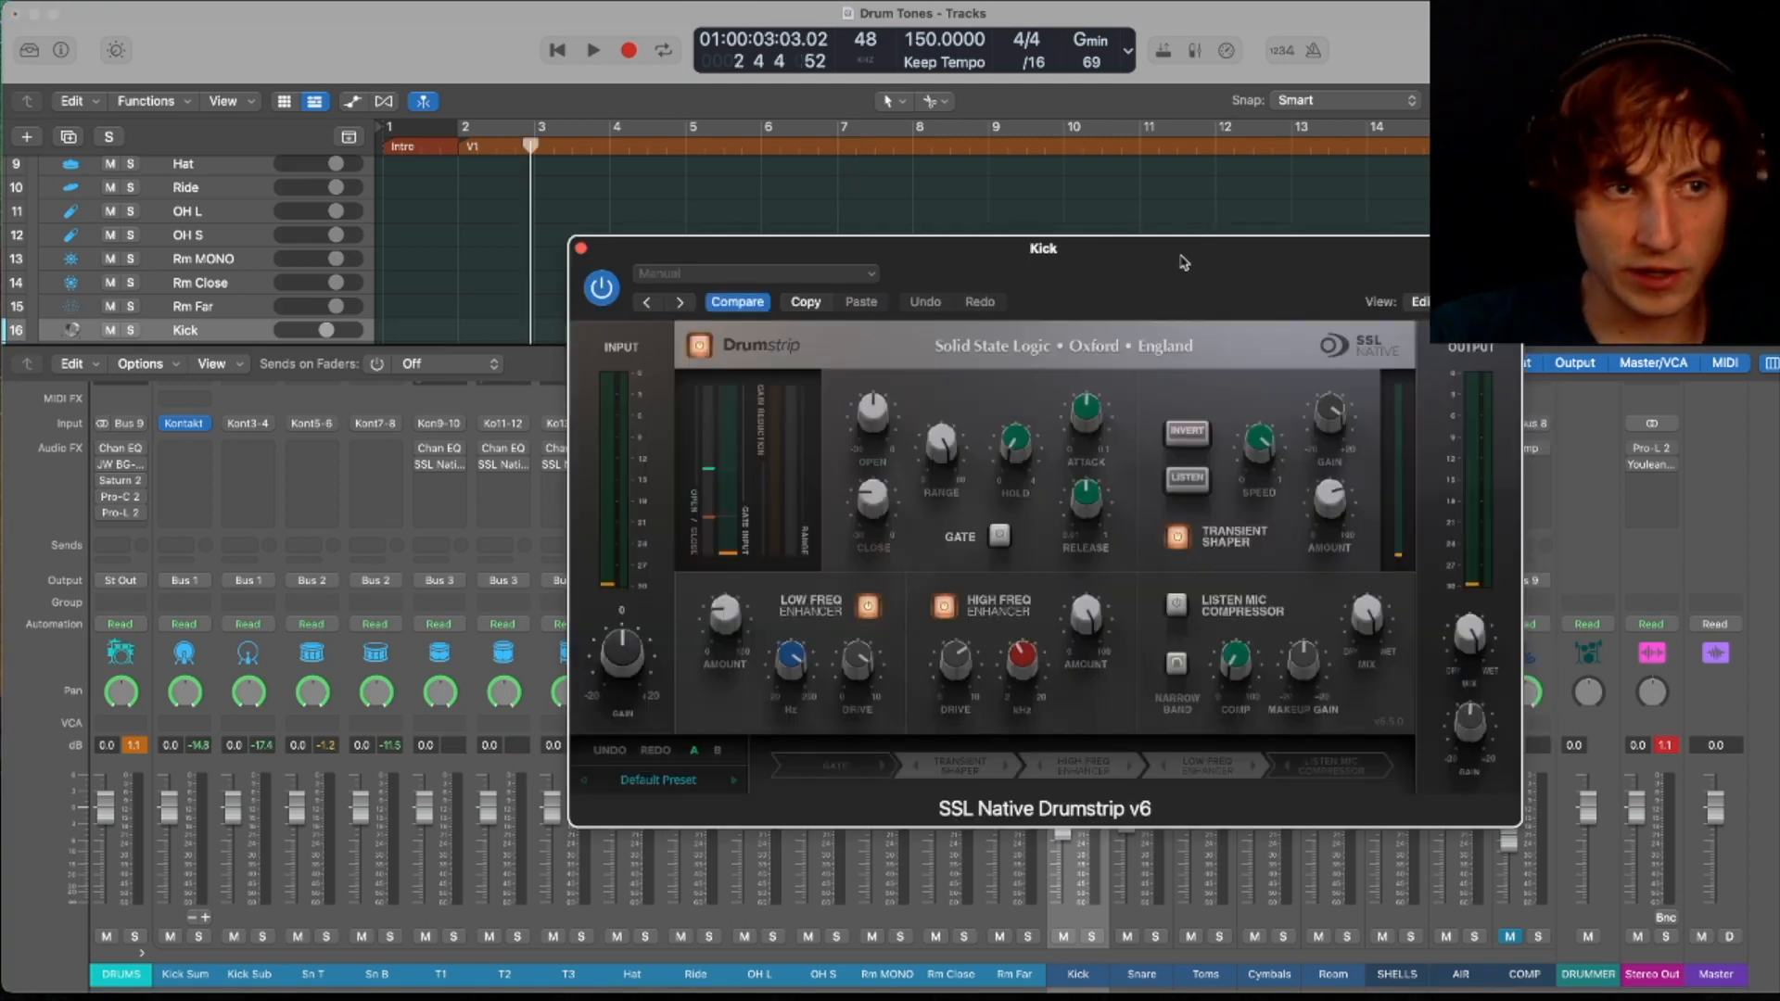
drag(1184, 263, 1112, 227)
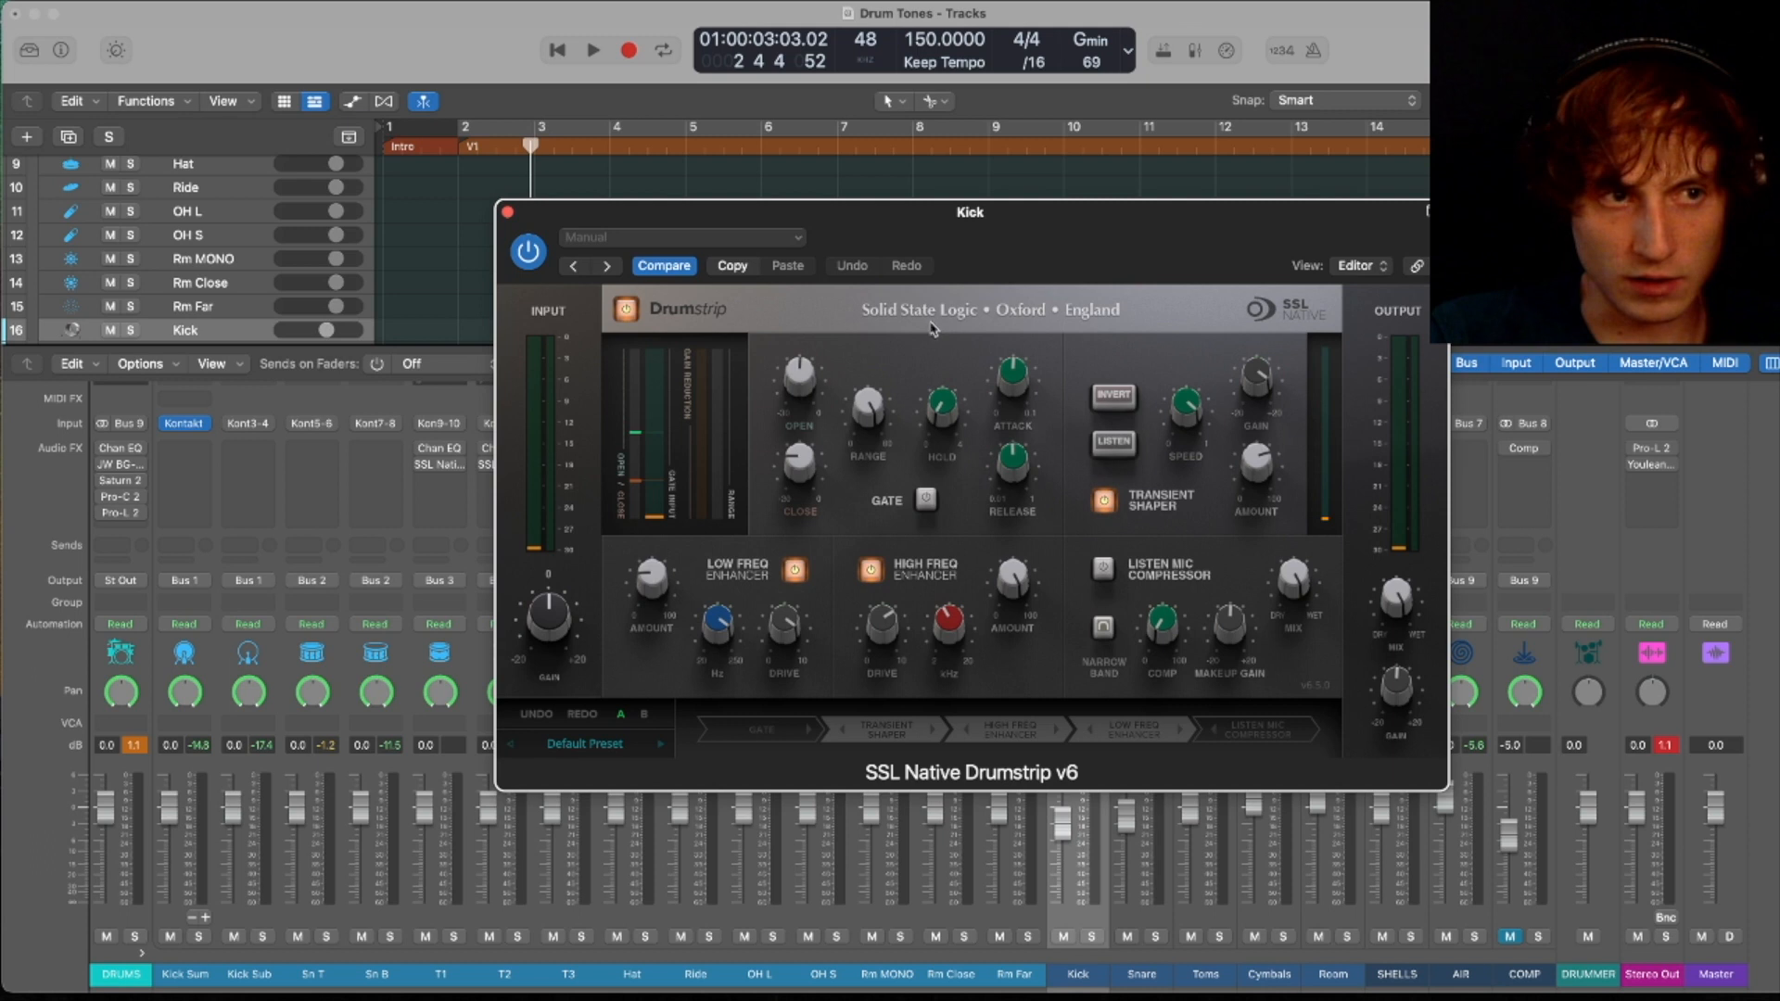
drag(1128, 243, 1255, 283)
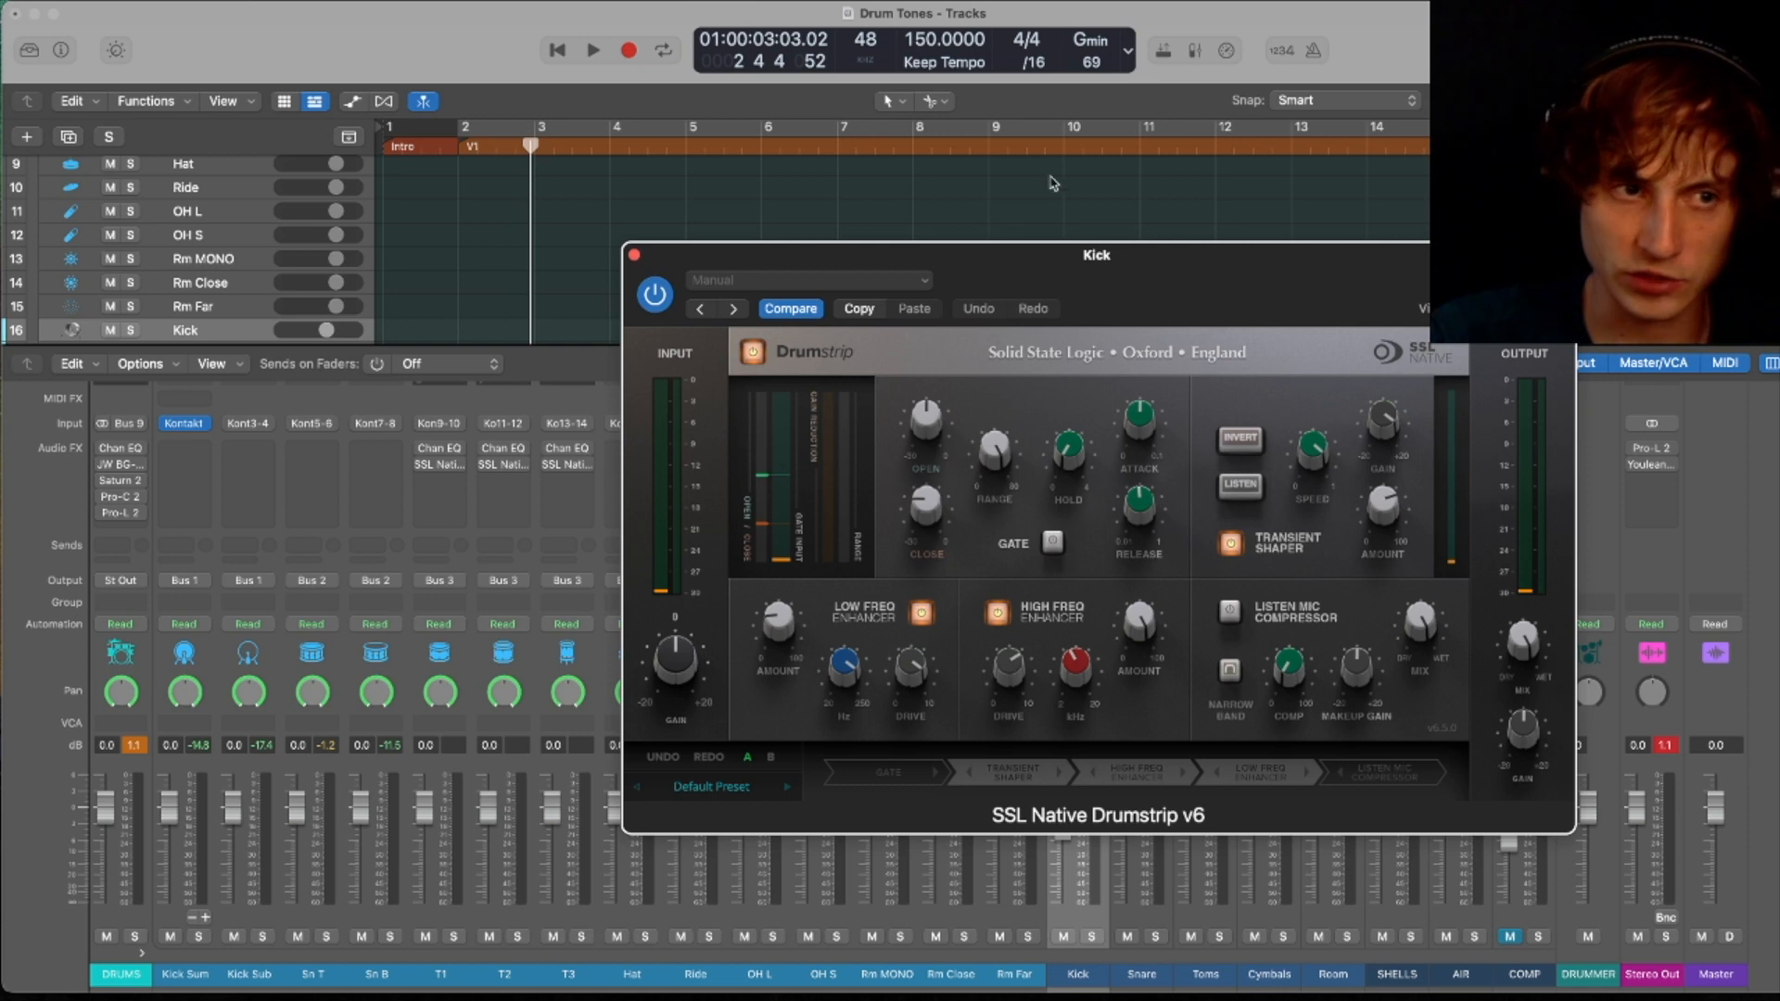
- Play the soloed Kick bus with SSL Native Drumstrip bypassed and again with it enabled to compare the sound
drag(1177, 283, 746, 199)
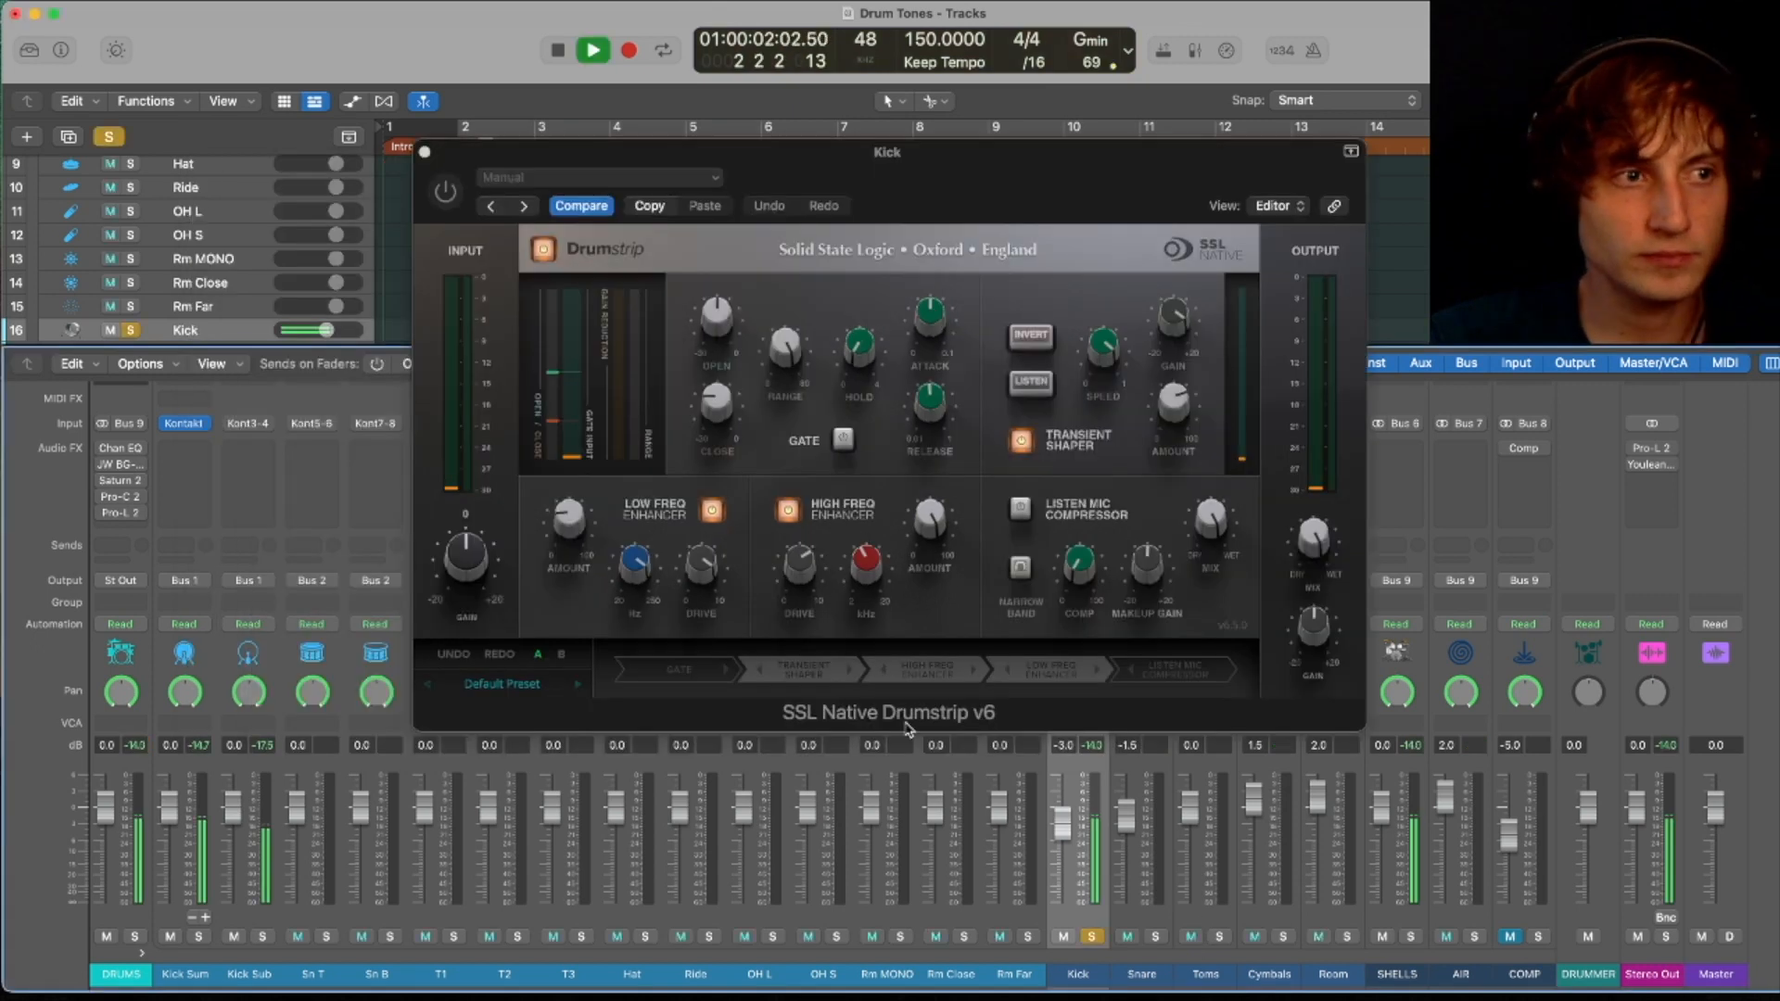
drag(967, 216, 1226, 258)
key(space)
click(713, 263)
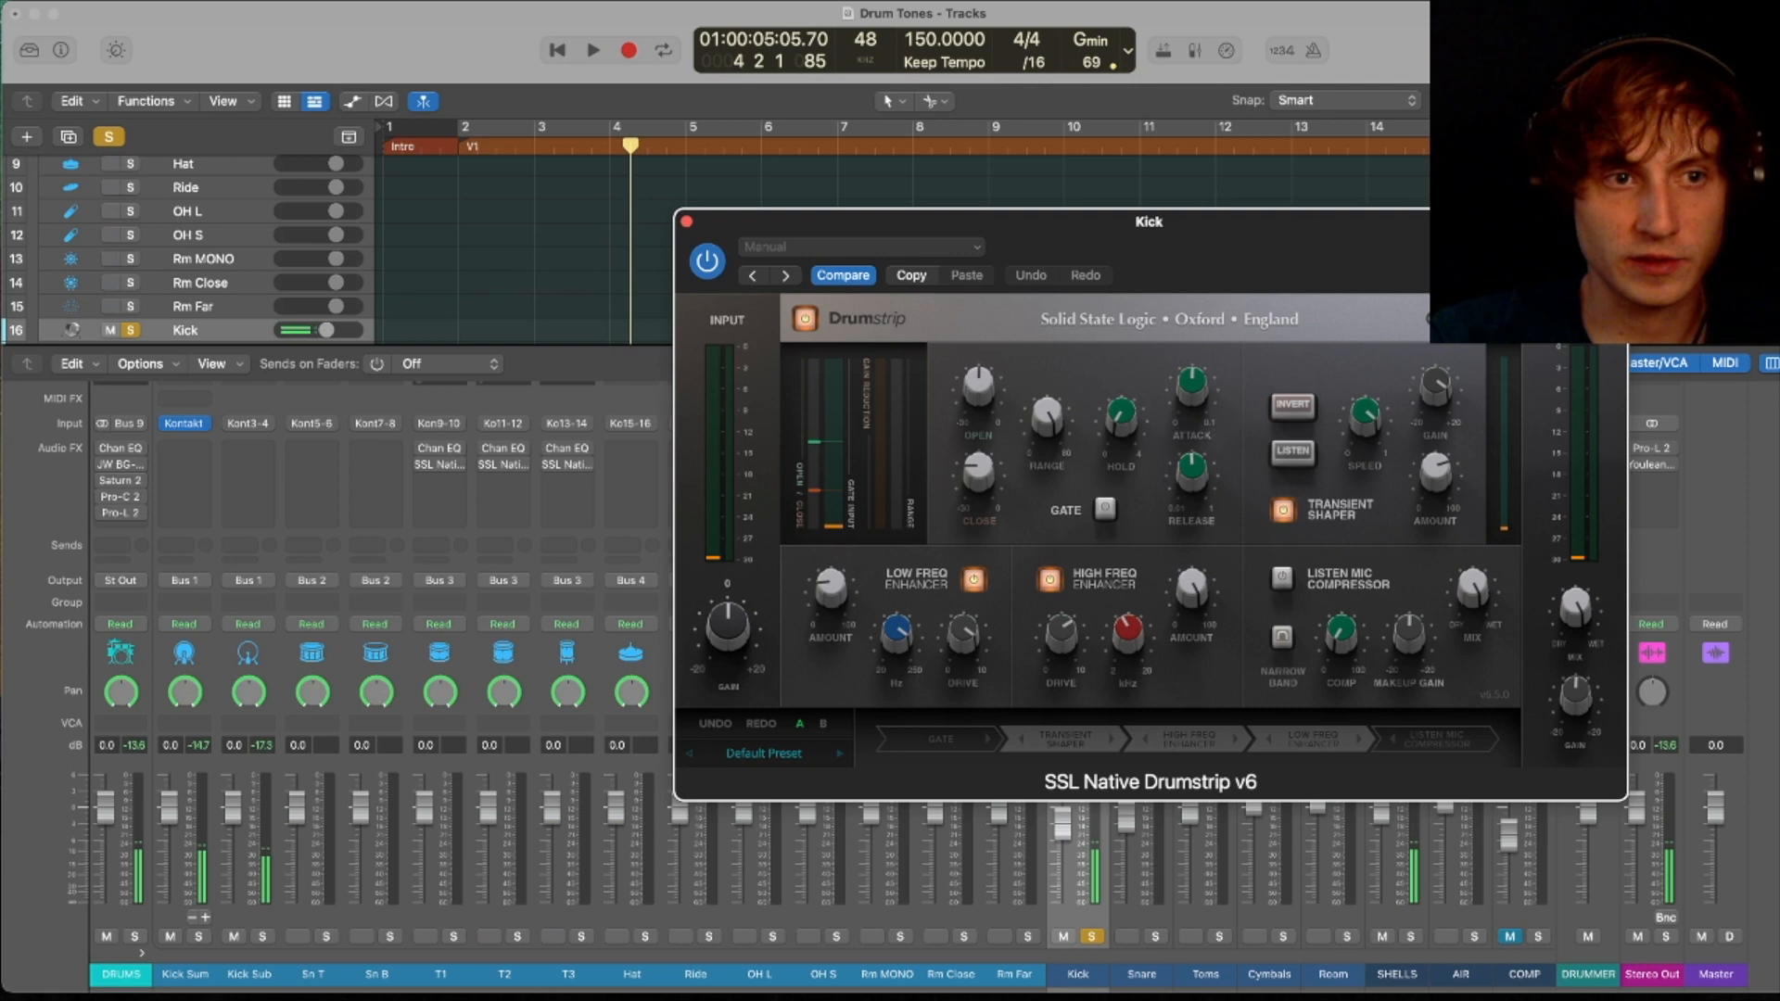
key(space)
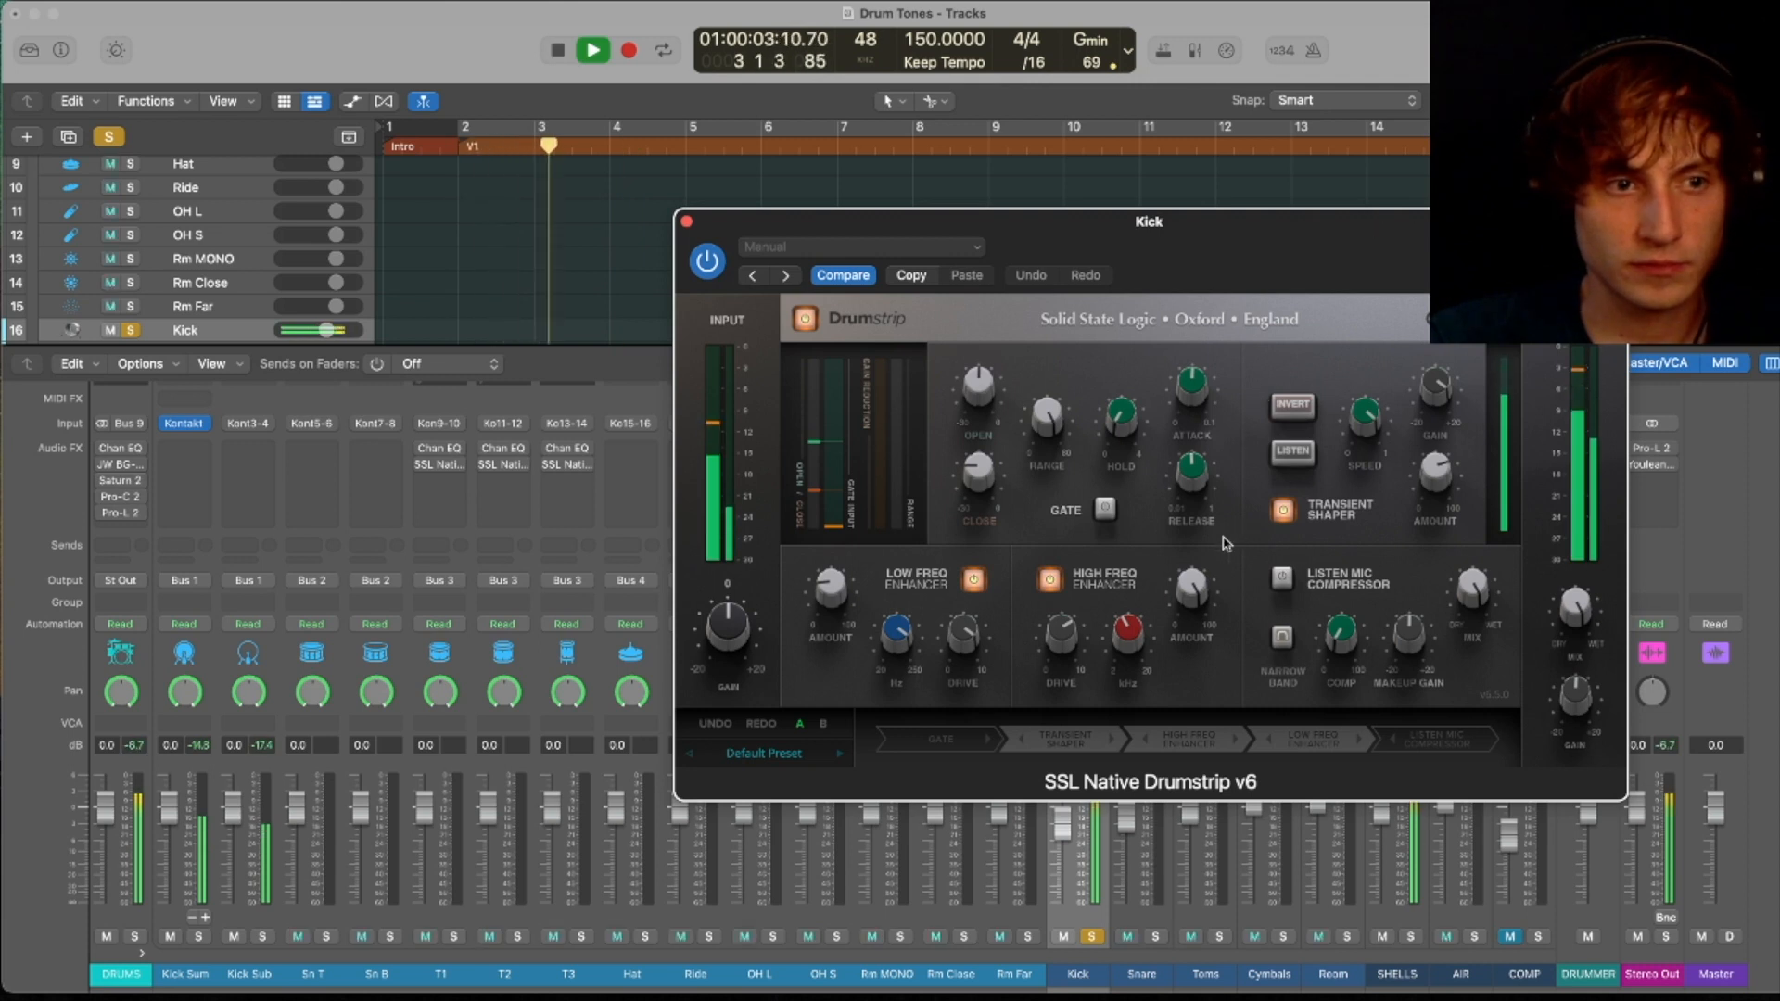
key(space)
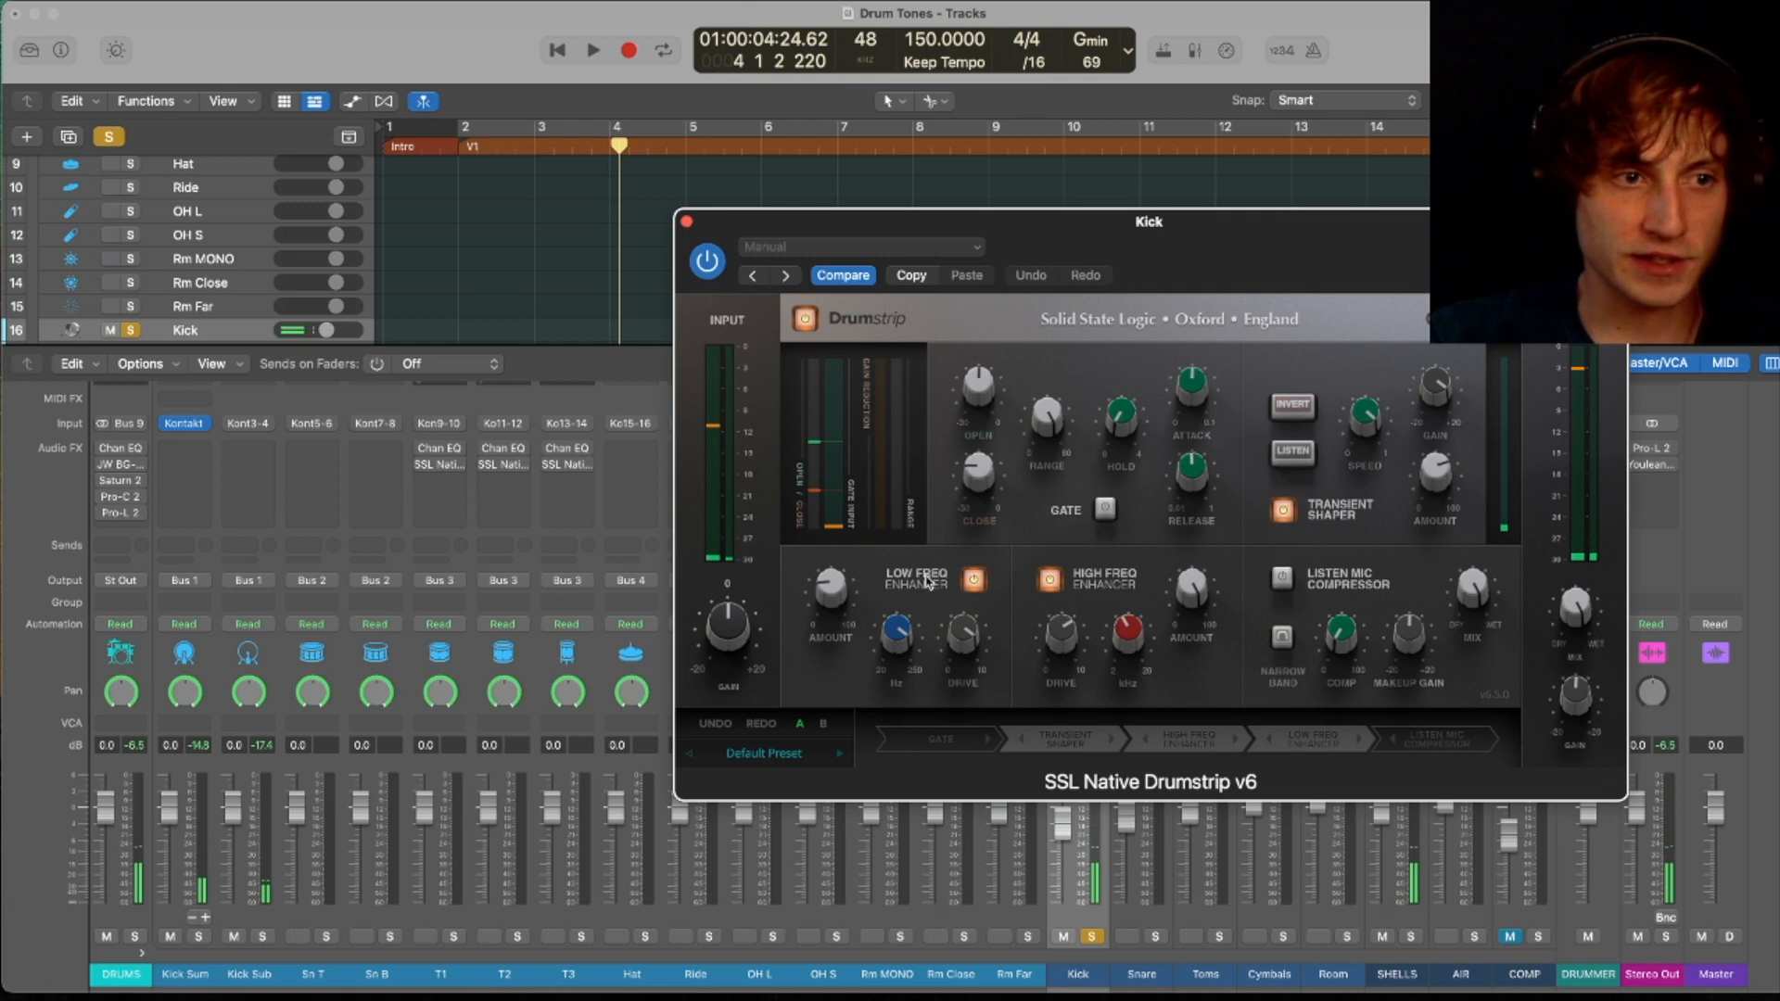
- Inspect the Drive and frequency settings of the Drumstrip's Low Freq Enhancer
mouse_move(978, 646)
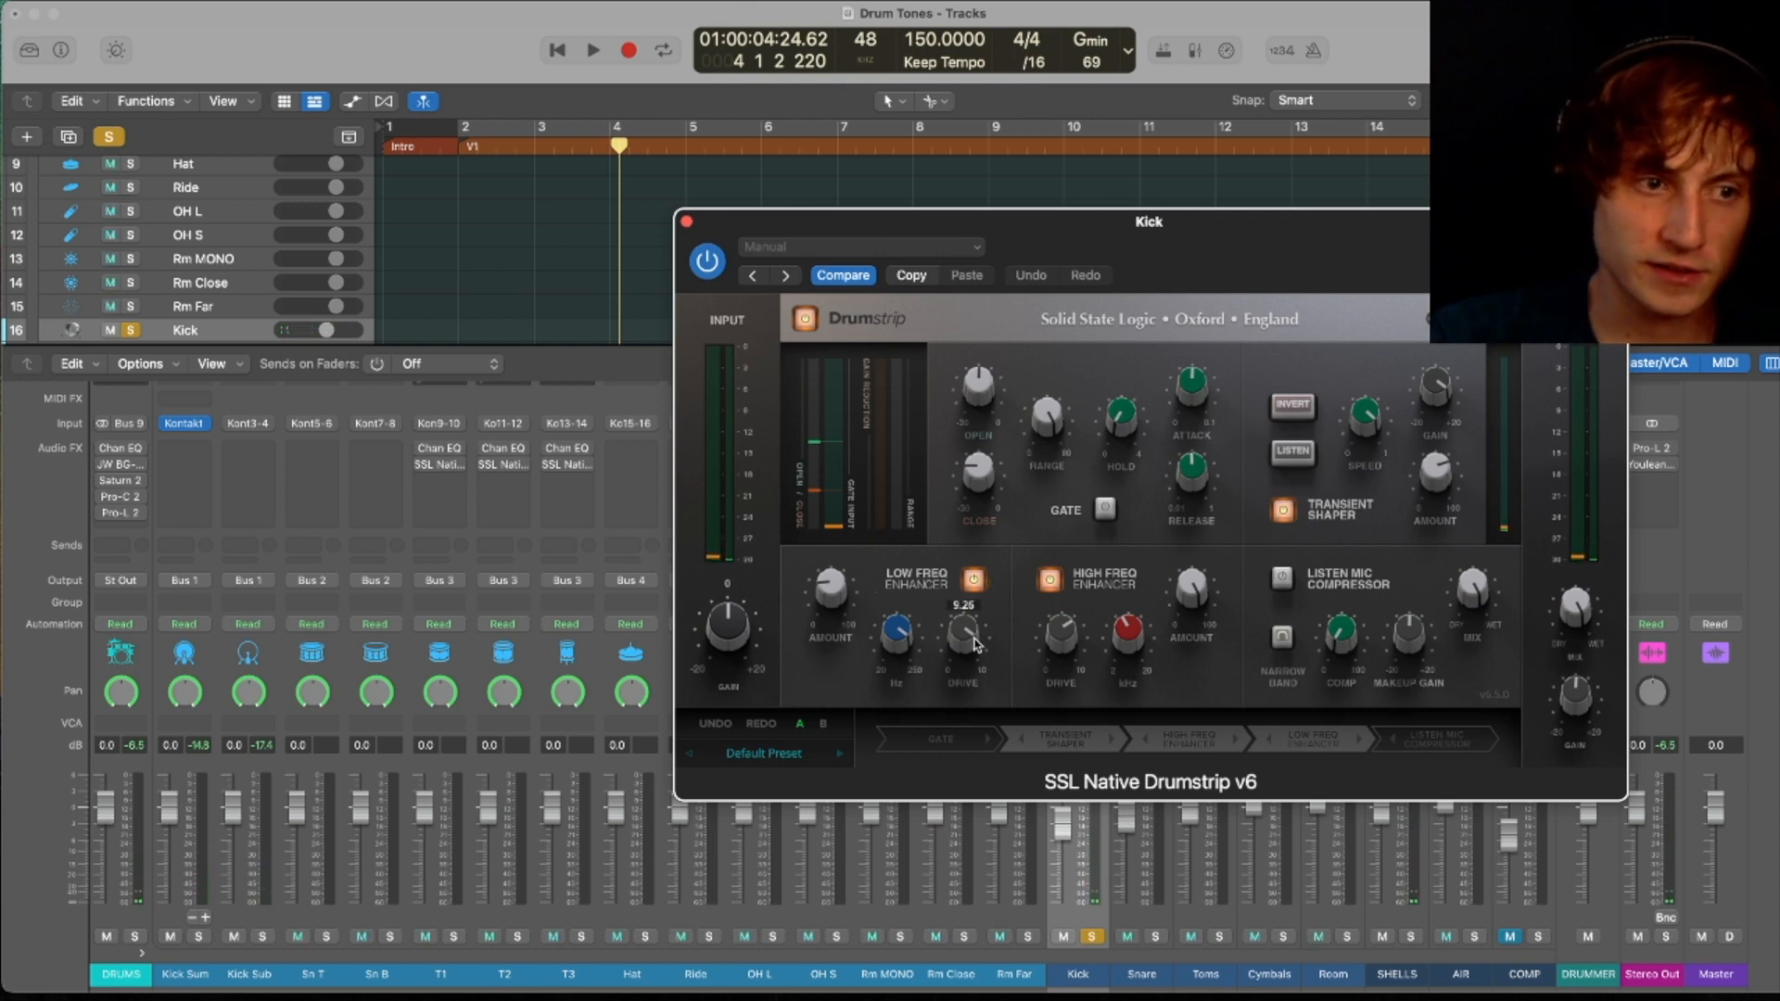
mouse_move(897, 652)
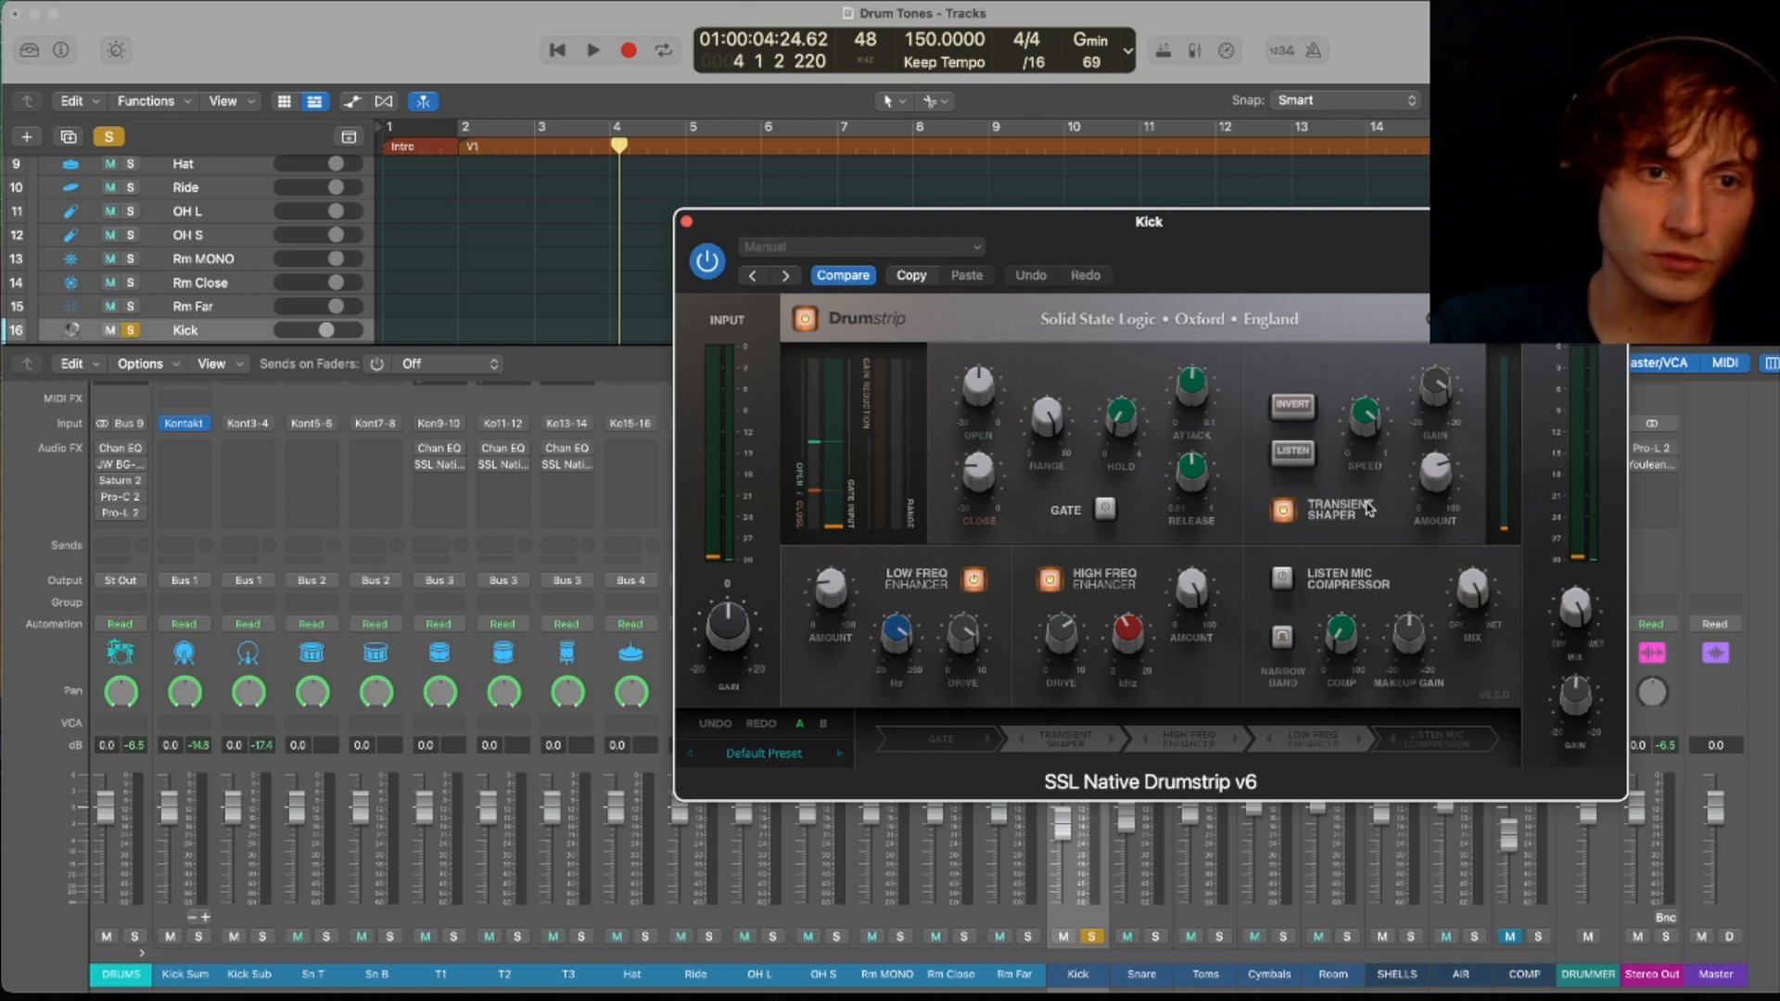
- Switch off the Drumstrip's Transient Shaper and both enhancers on the Kick bus, and re-enable the Low and High Freq Enhancers in turn during playback
mouse_move(1115, 636)
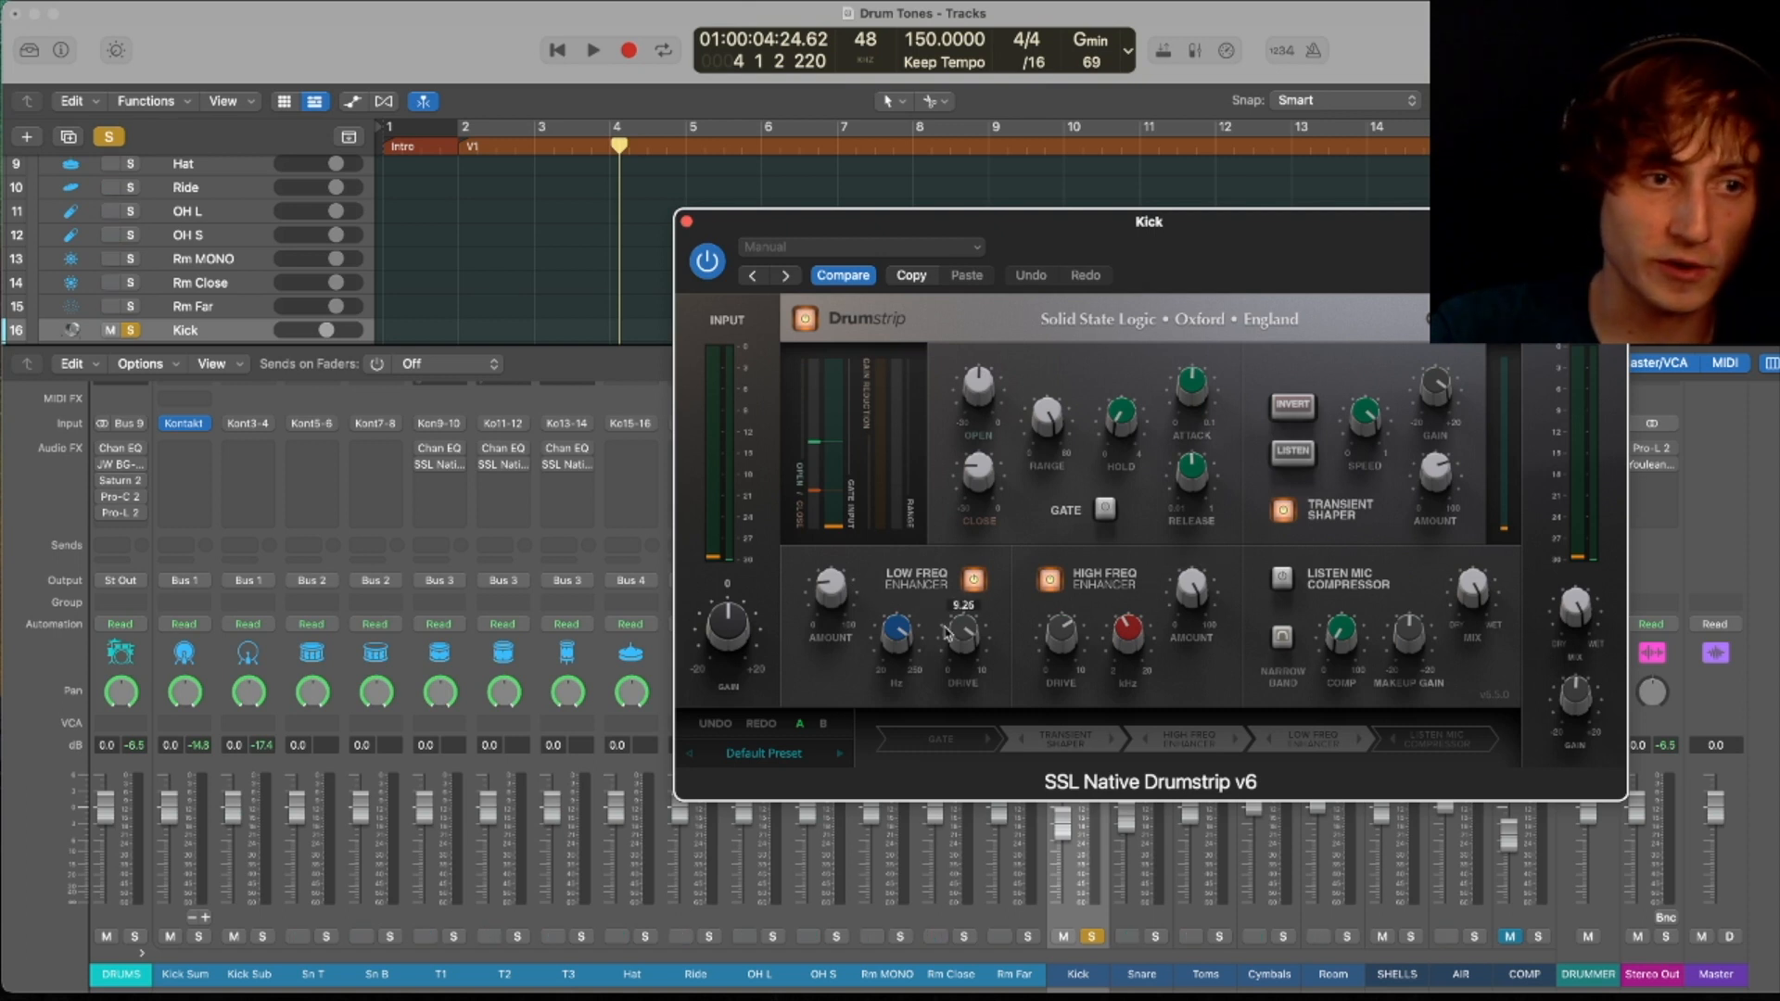
mouse_move(1186, 589)
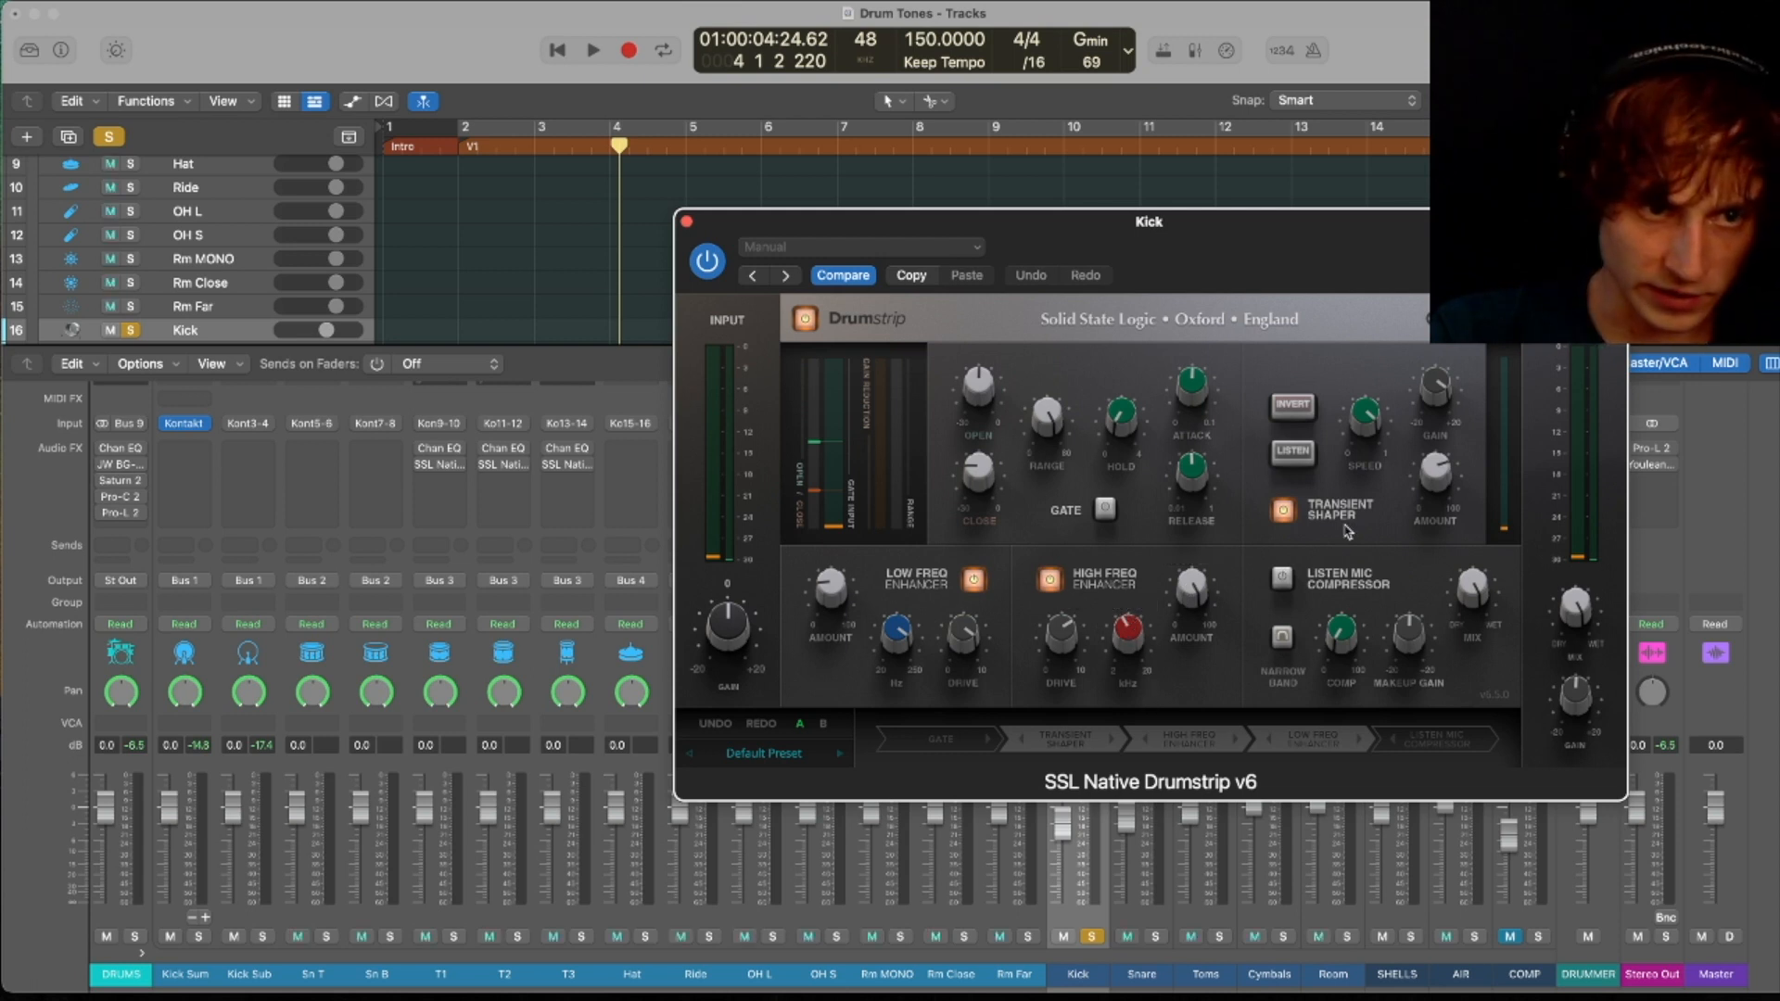
click(1284, 510)
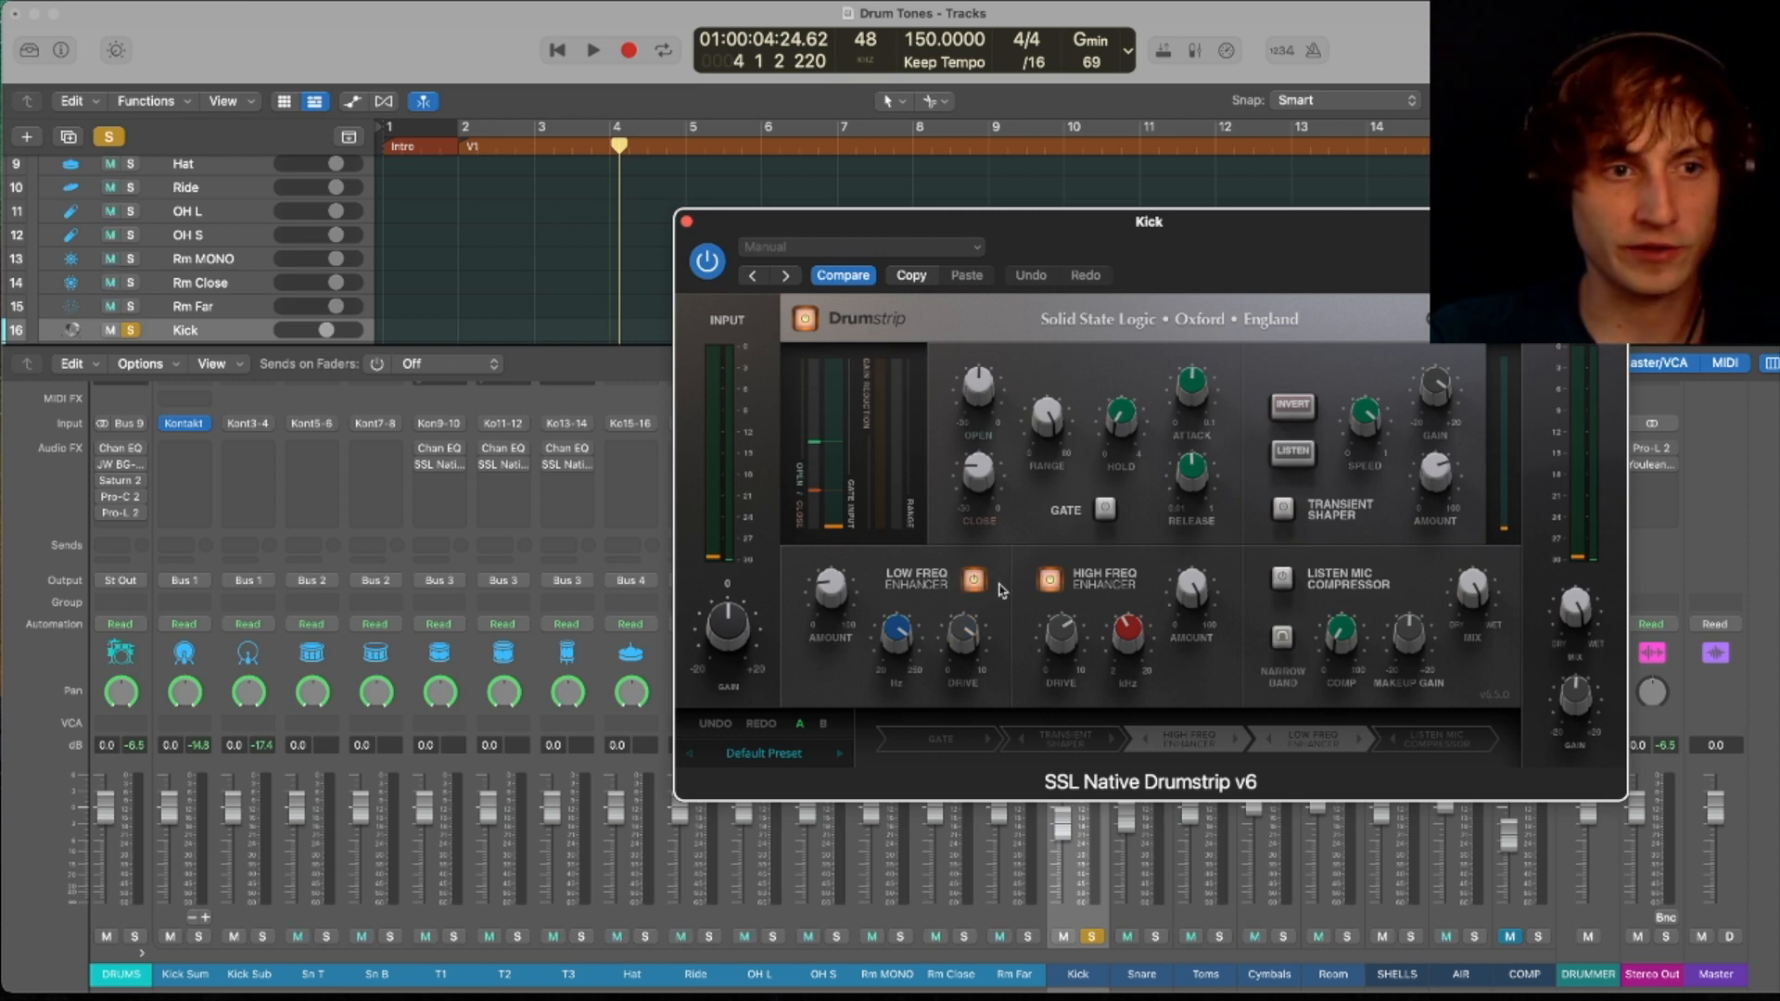
click(974, 582)
key(space)
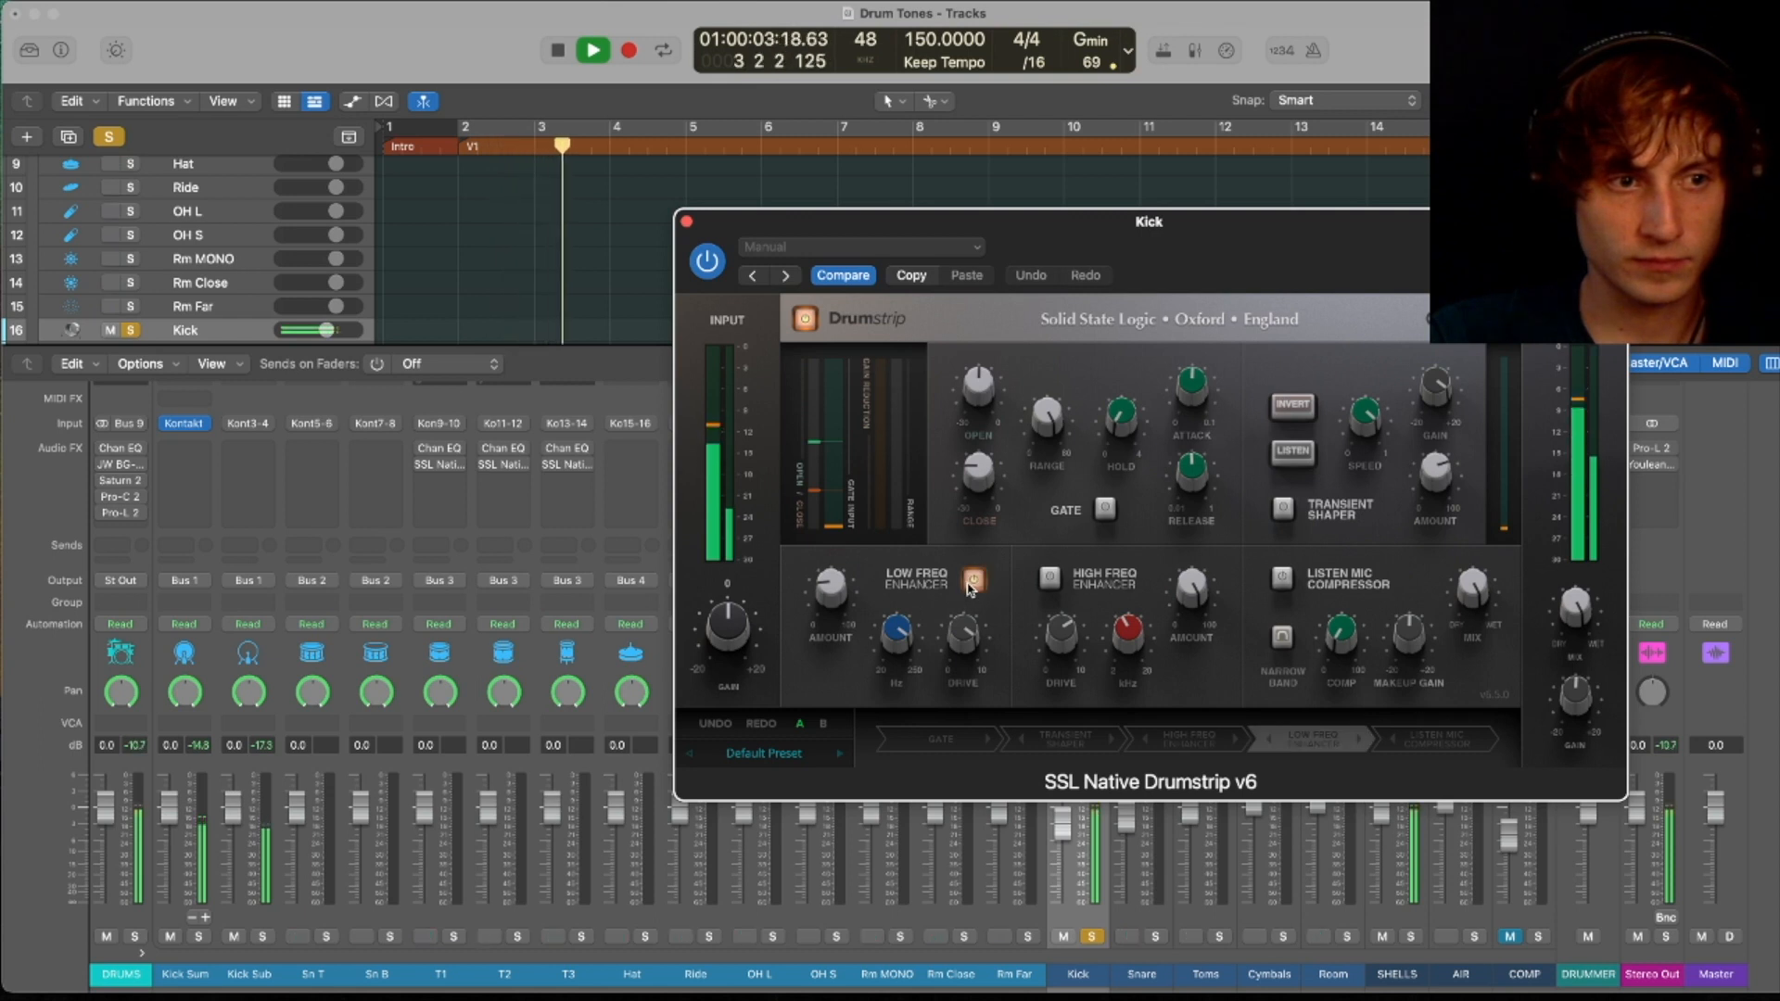
click(1049, 580)
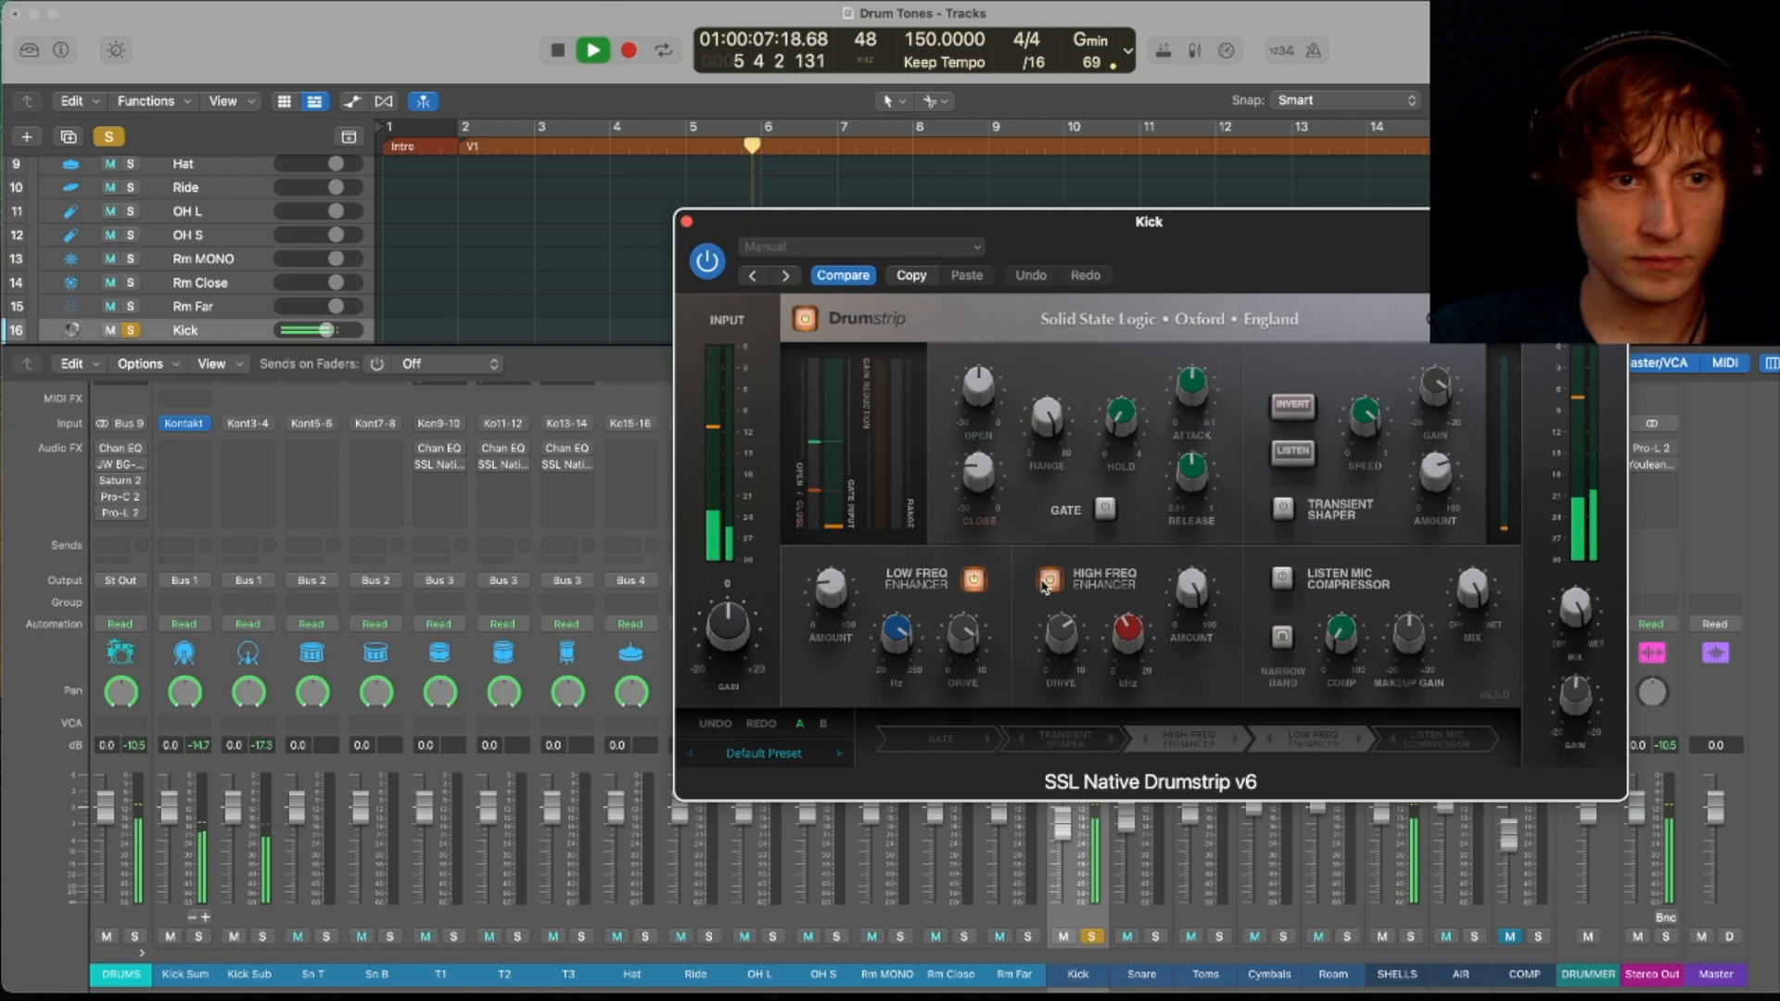
mouse_move(1064, 620)
key(space)
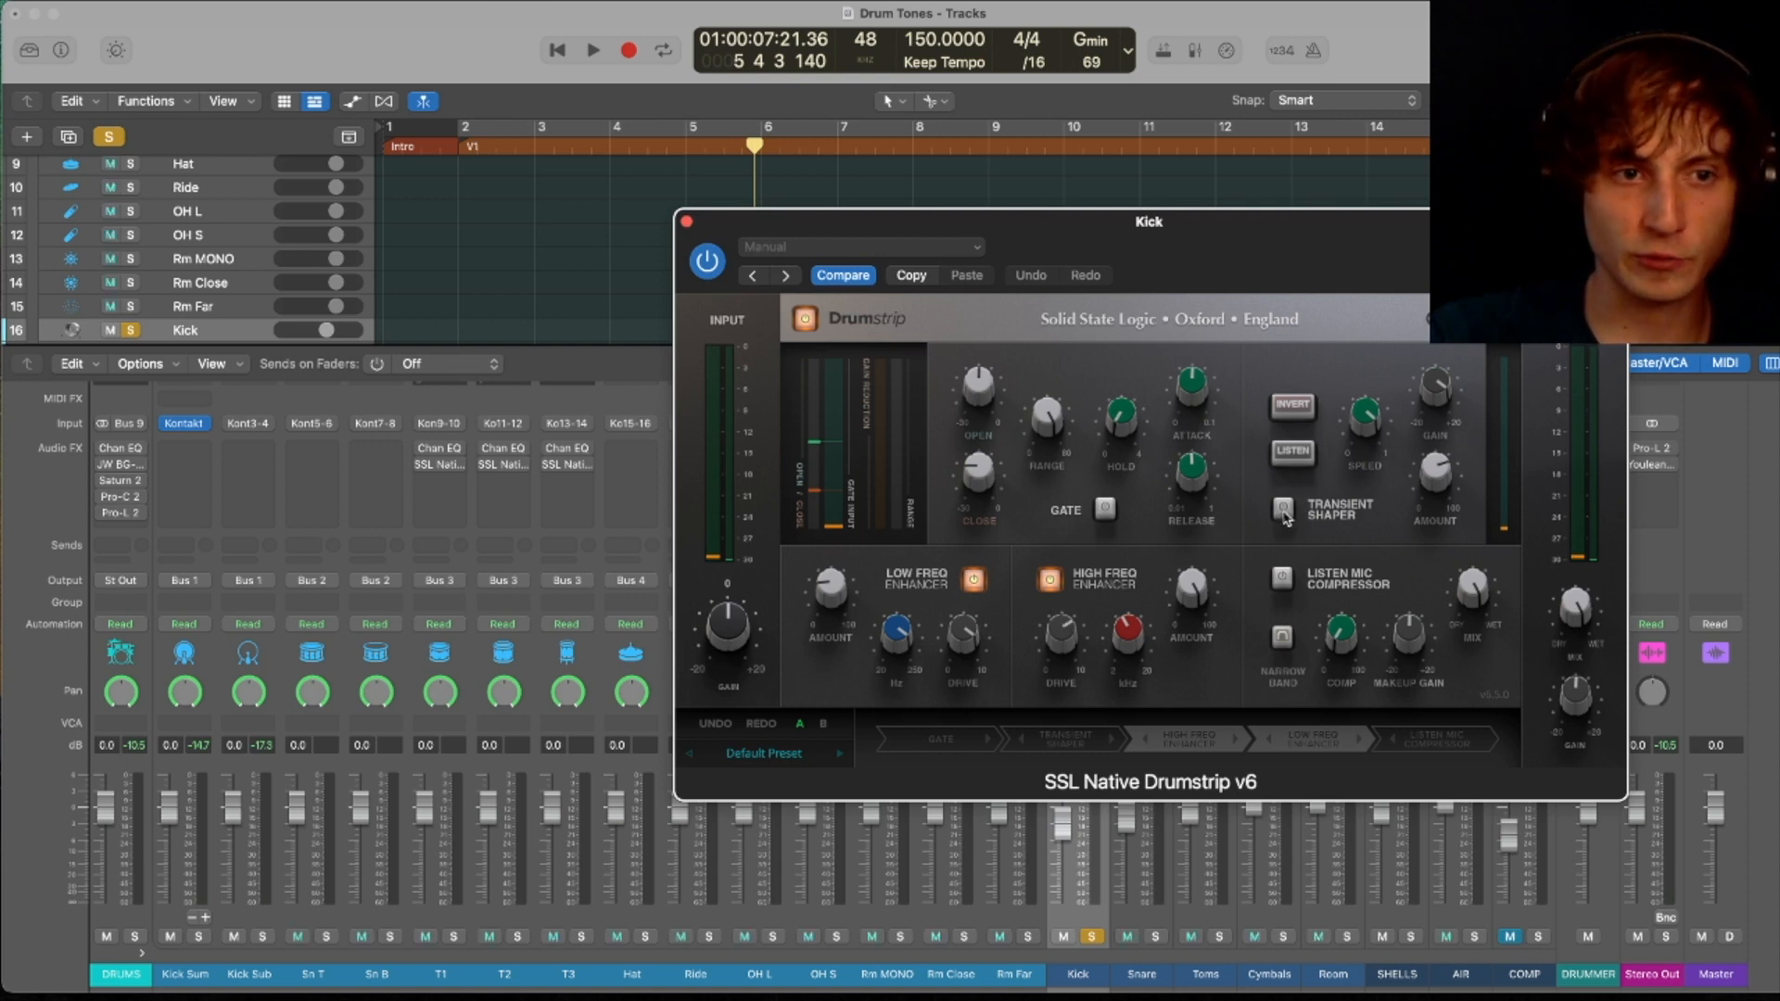
- Play the Kick bus again and re-enable the Drumstrip's Transient Shaper during playback to hear its effect
key(space)
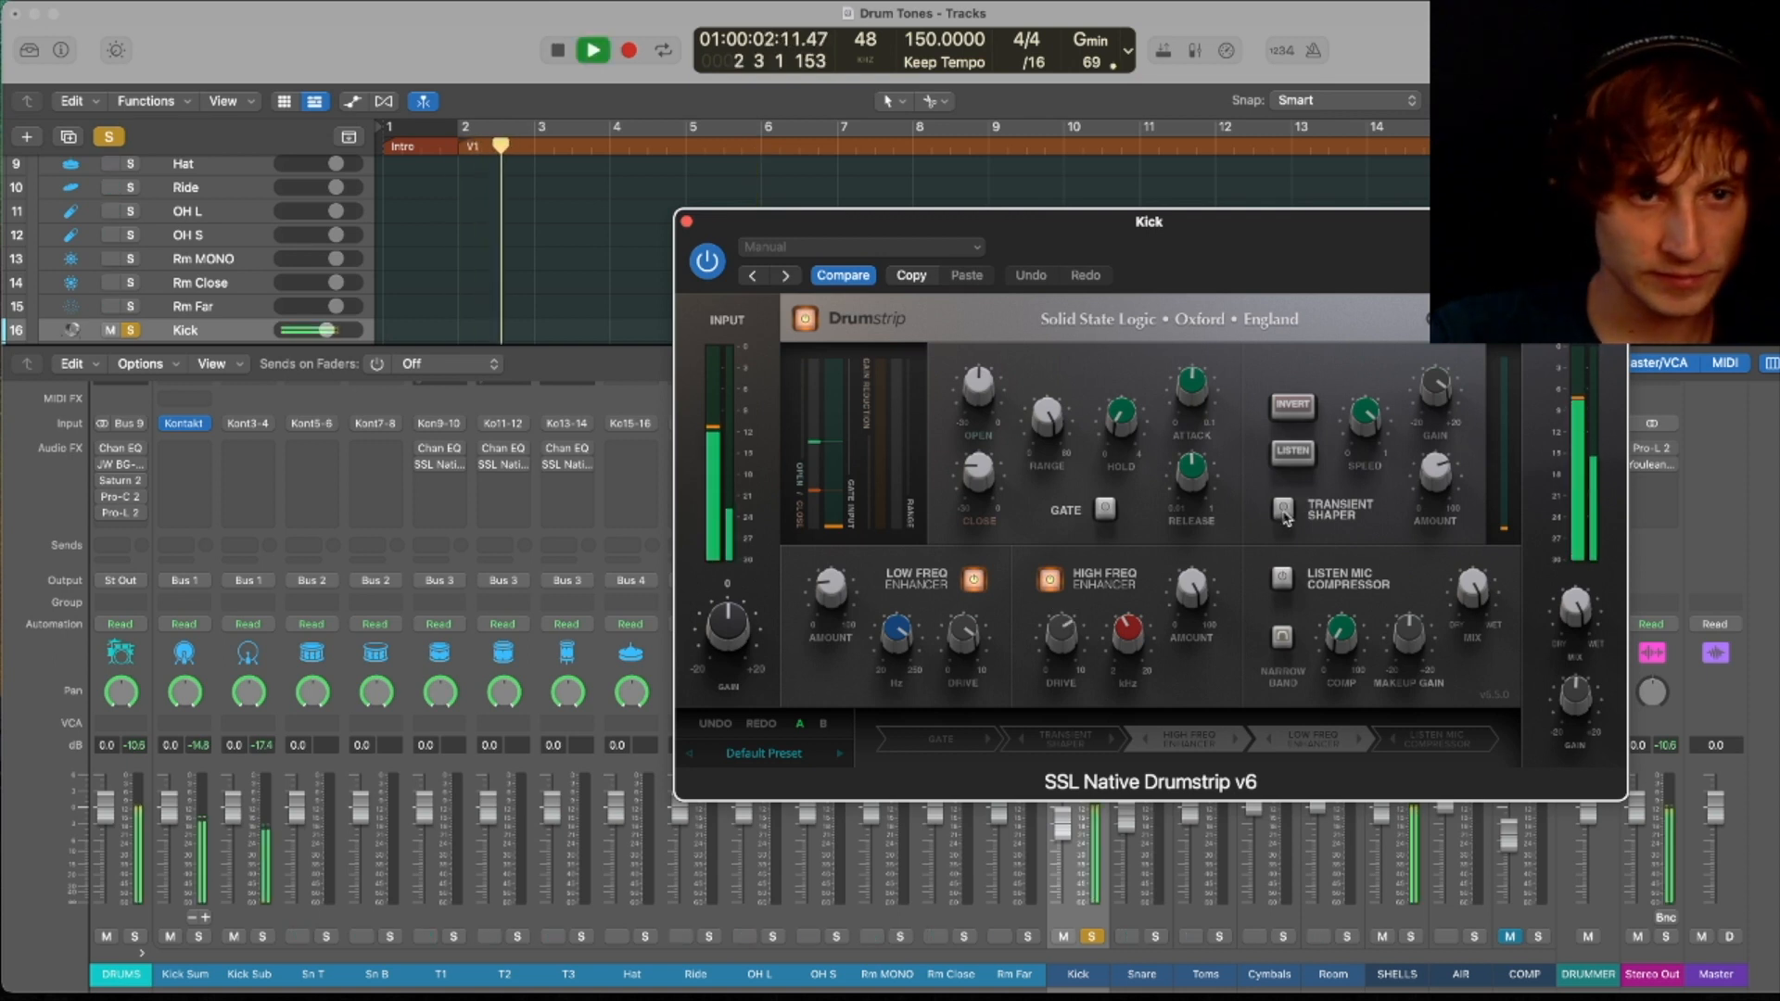
click(1284, 509)
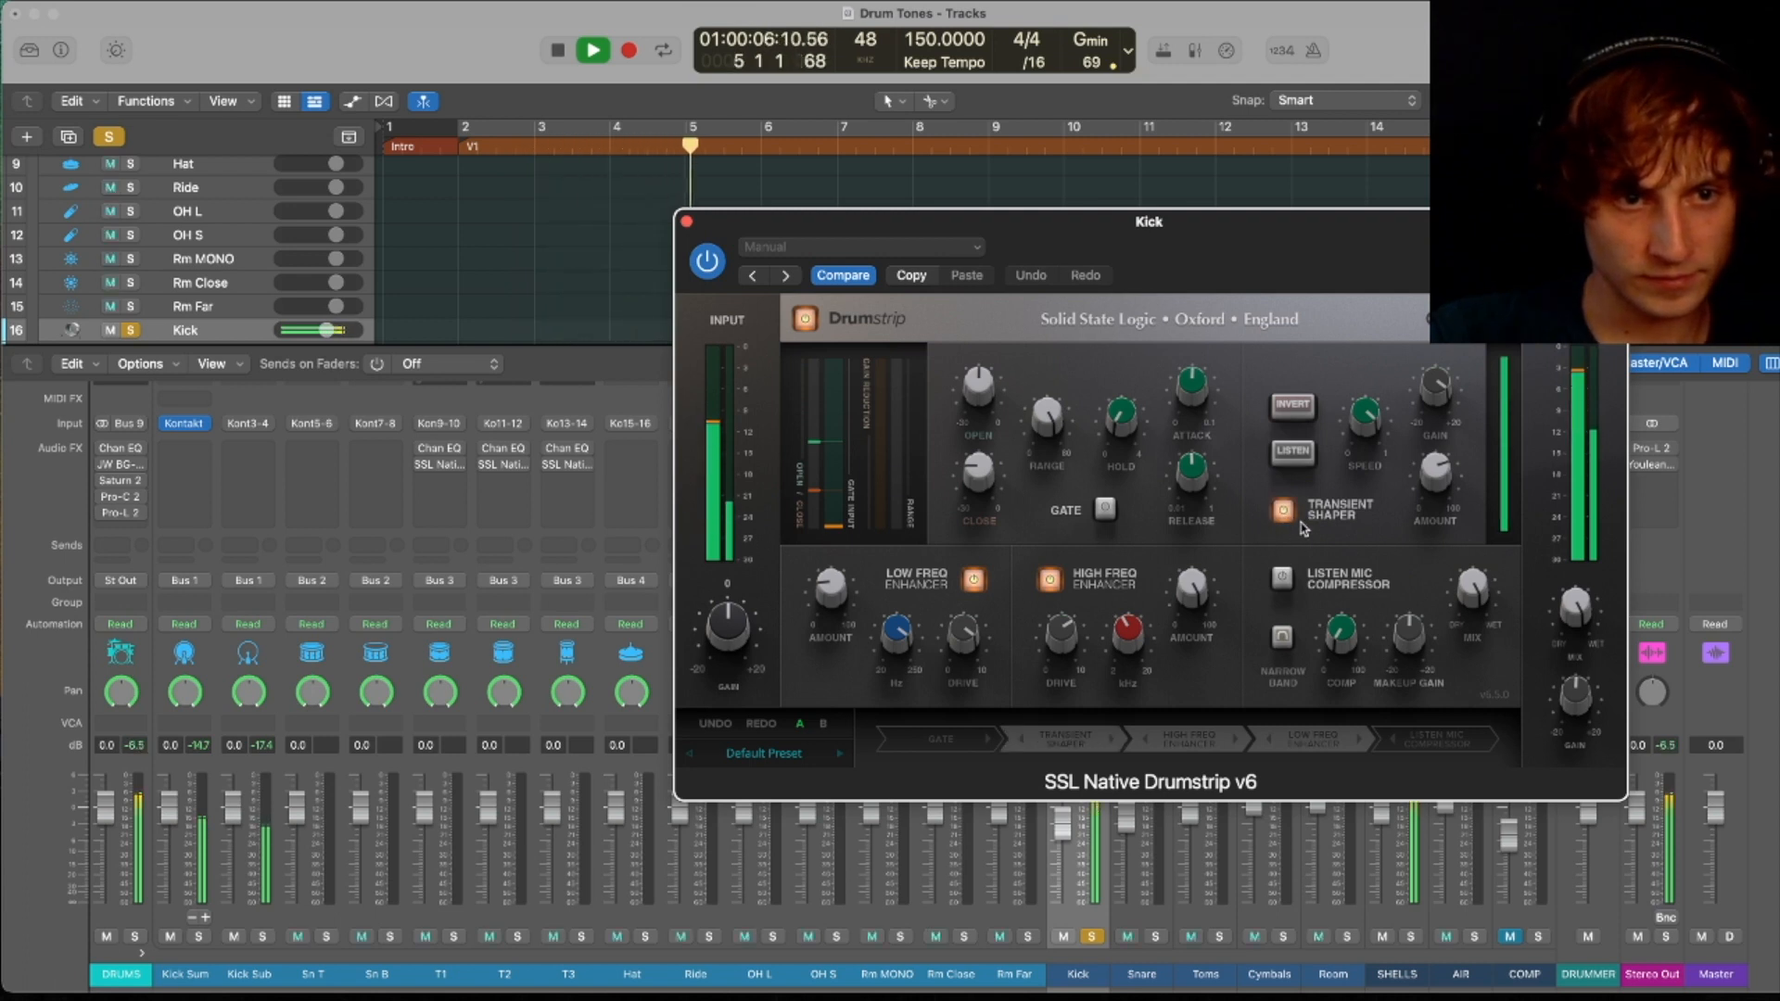
key(space)
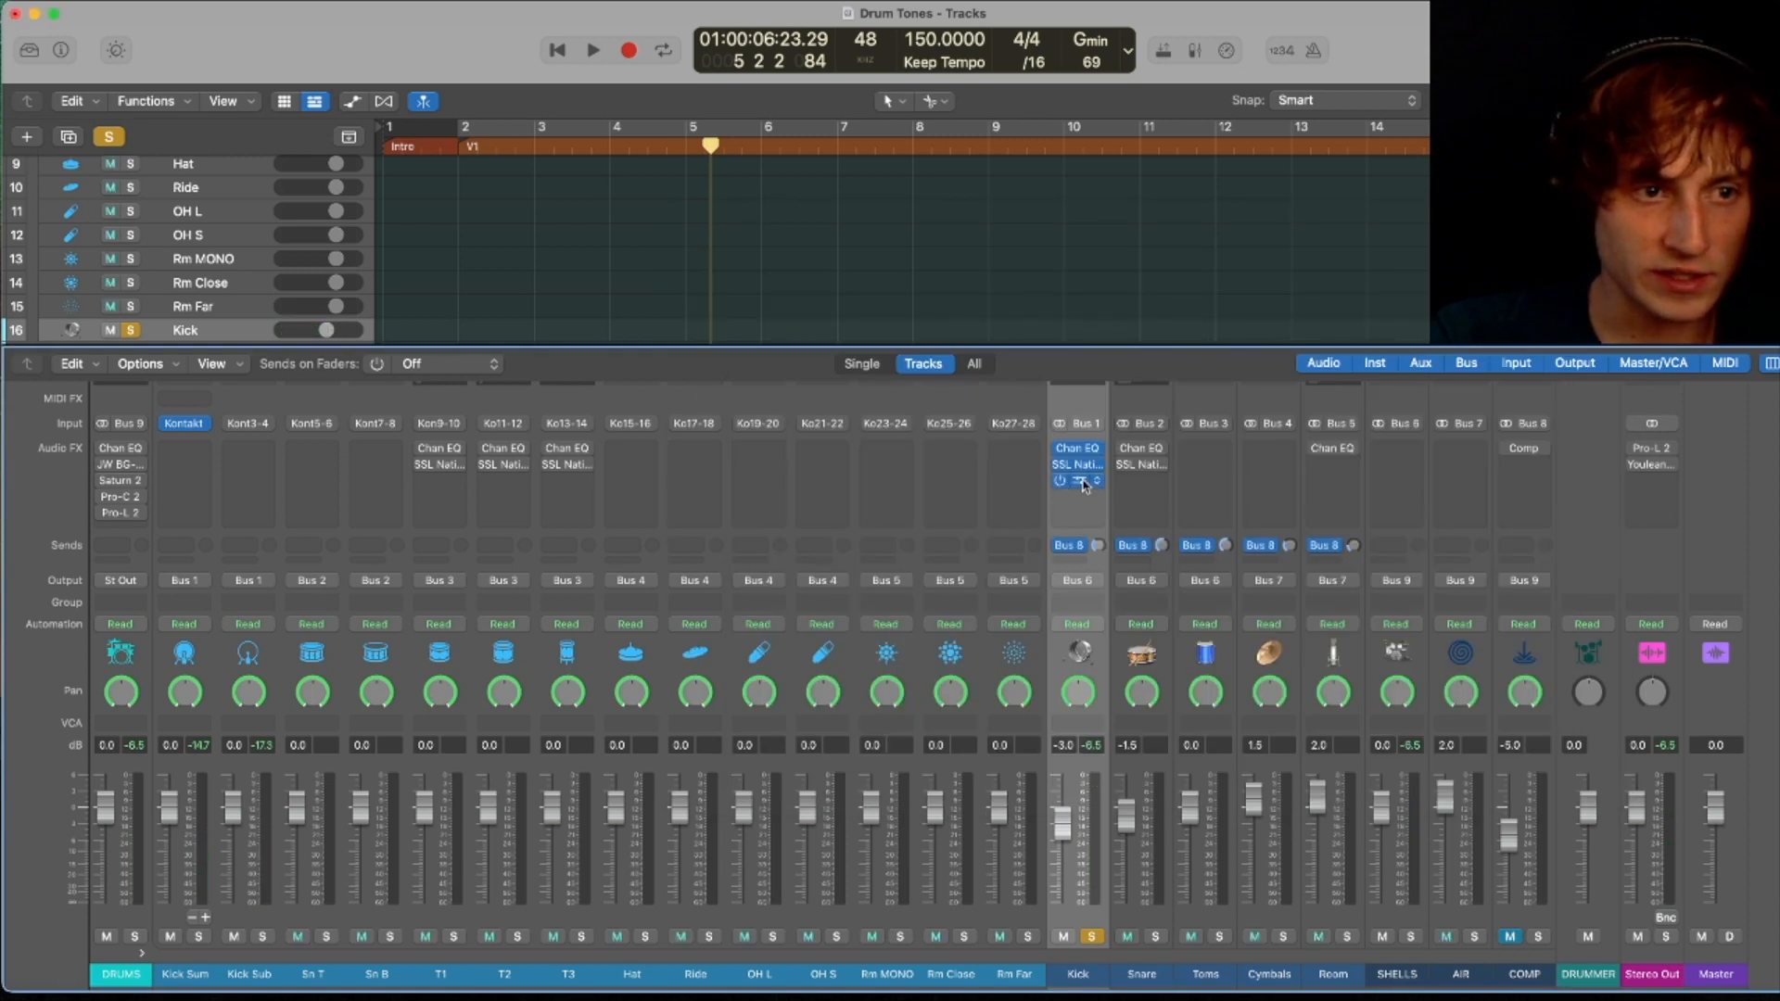
- Open Pro-Q 3 on the Kick bus, compare the sound with the EQ bypassed and enabled during playback, and close it
click(1083, 483)
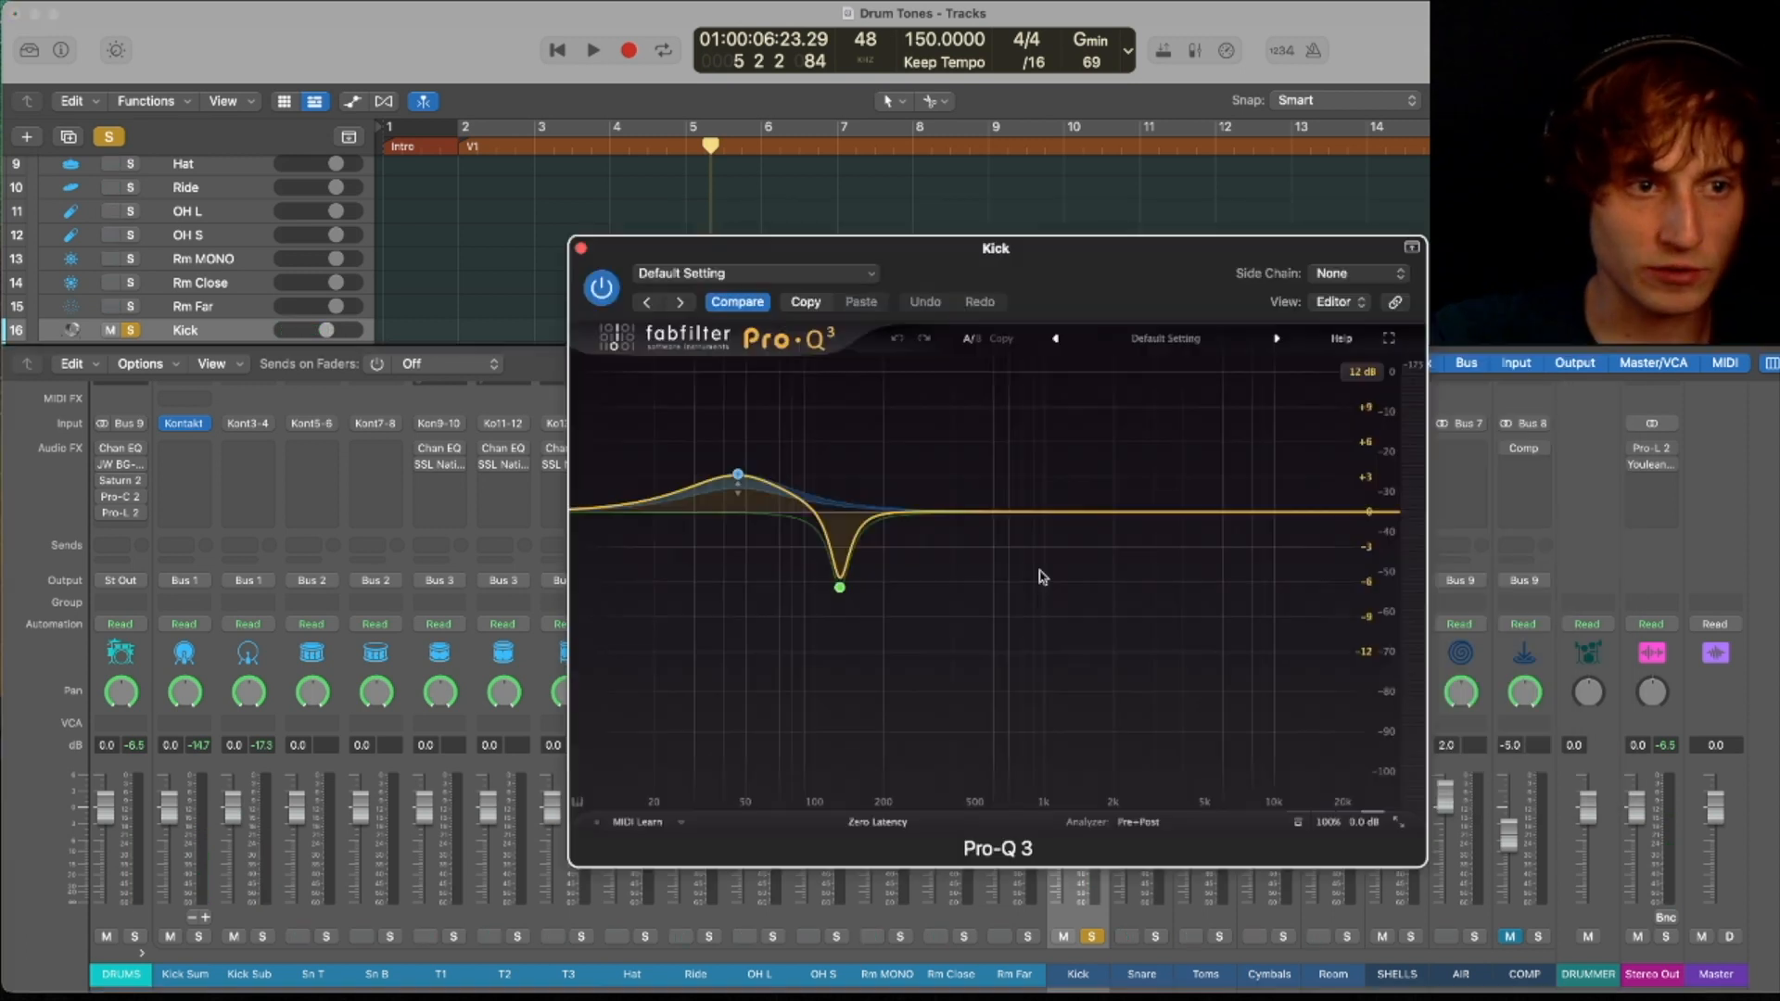
key(Return)
key(space)
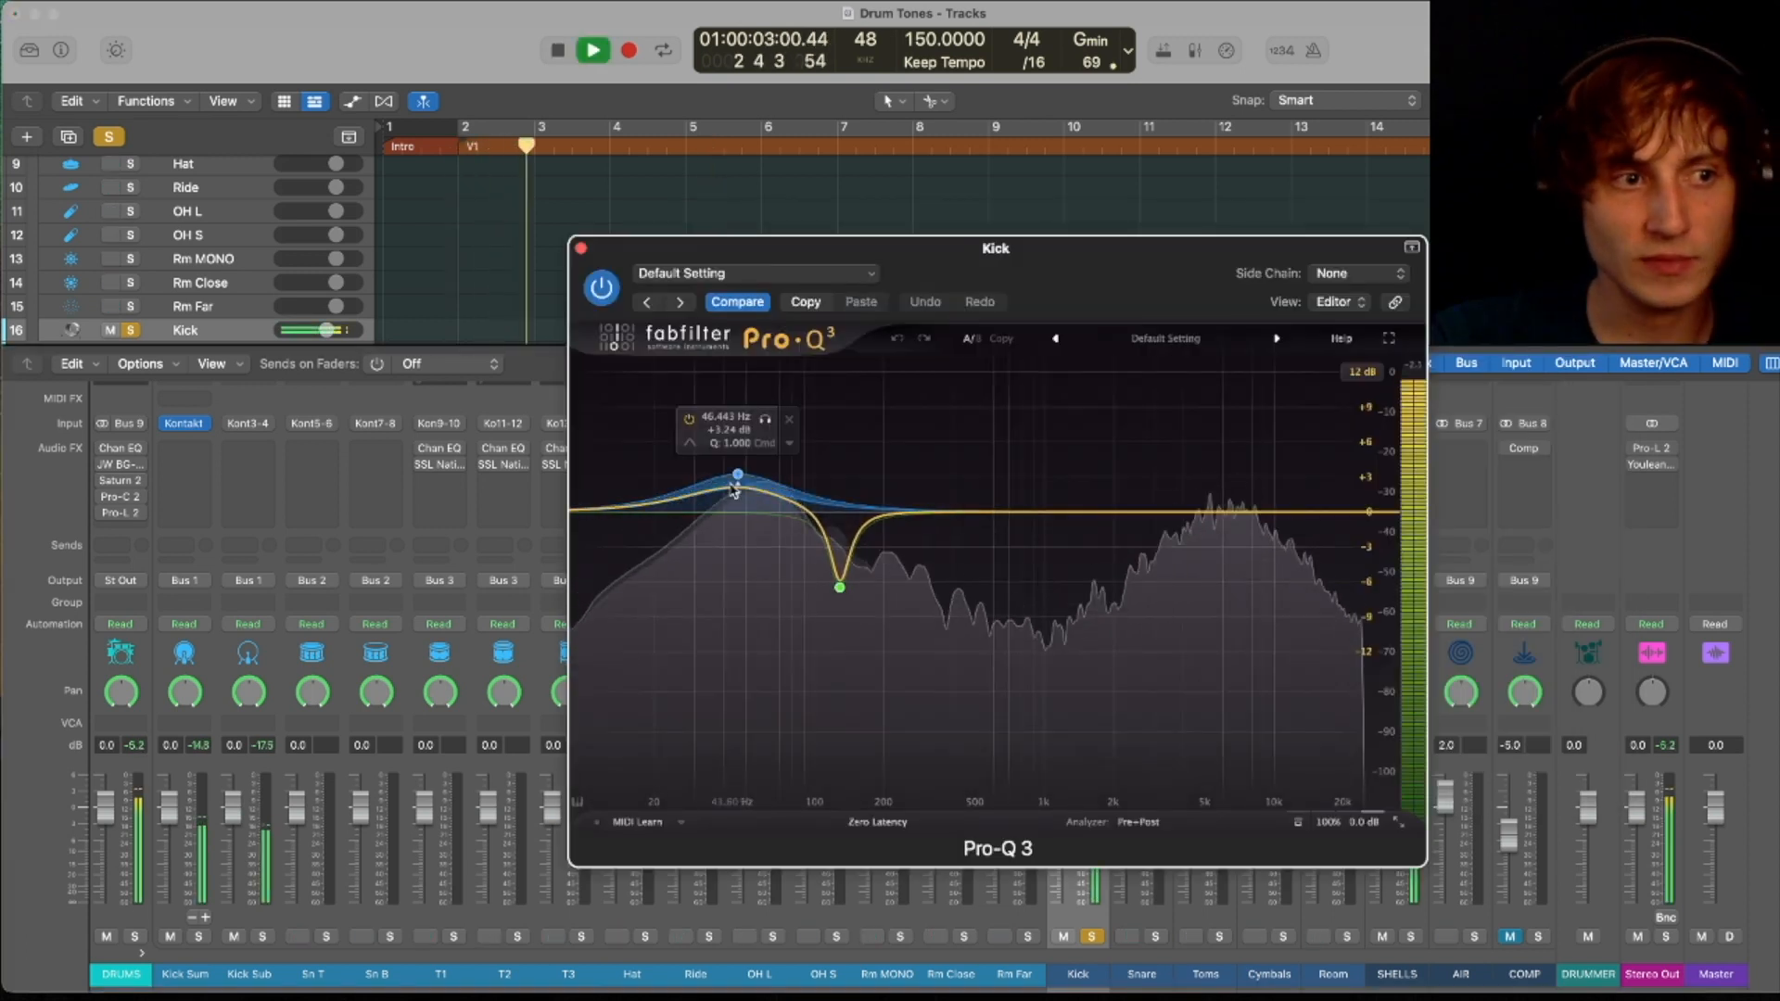
key(space)
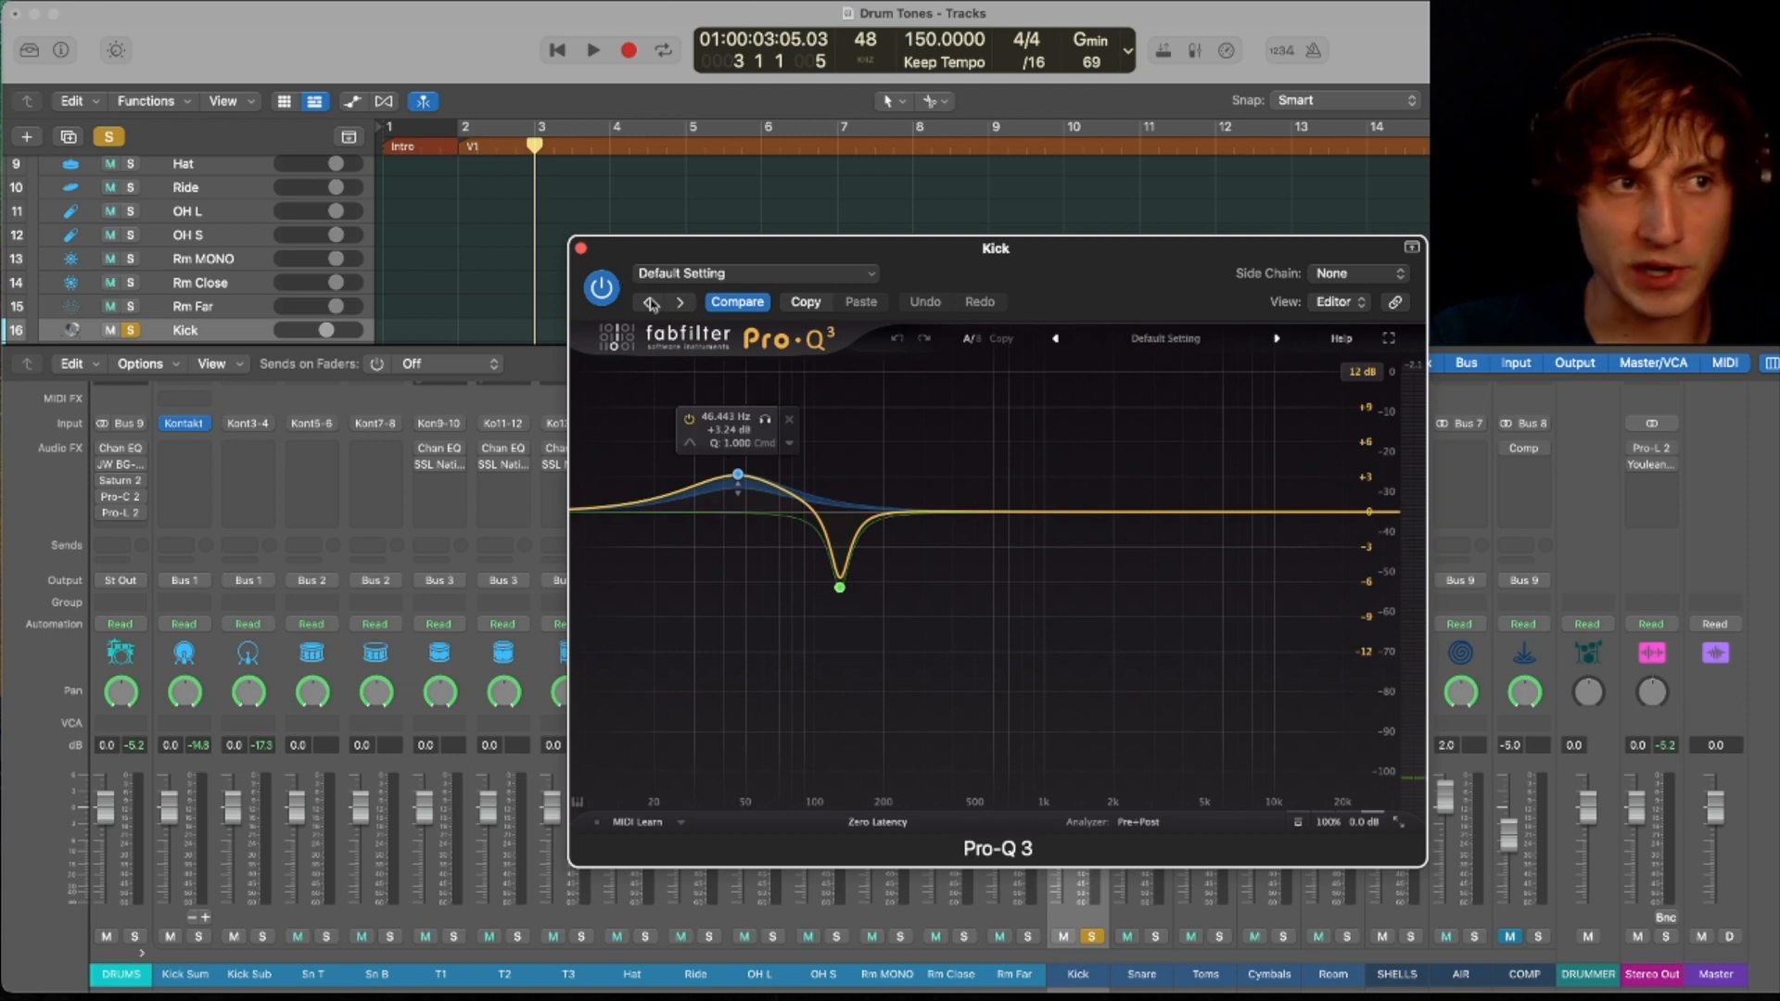
key(space)
click(1298, 823)
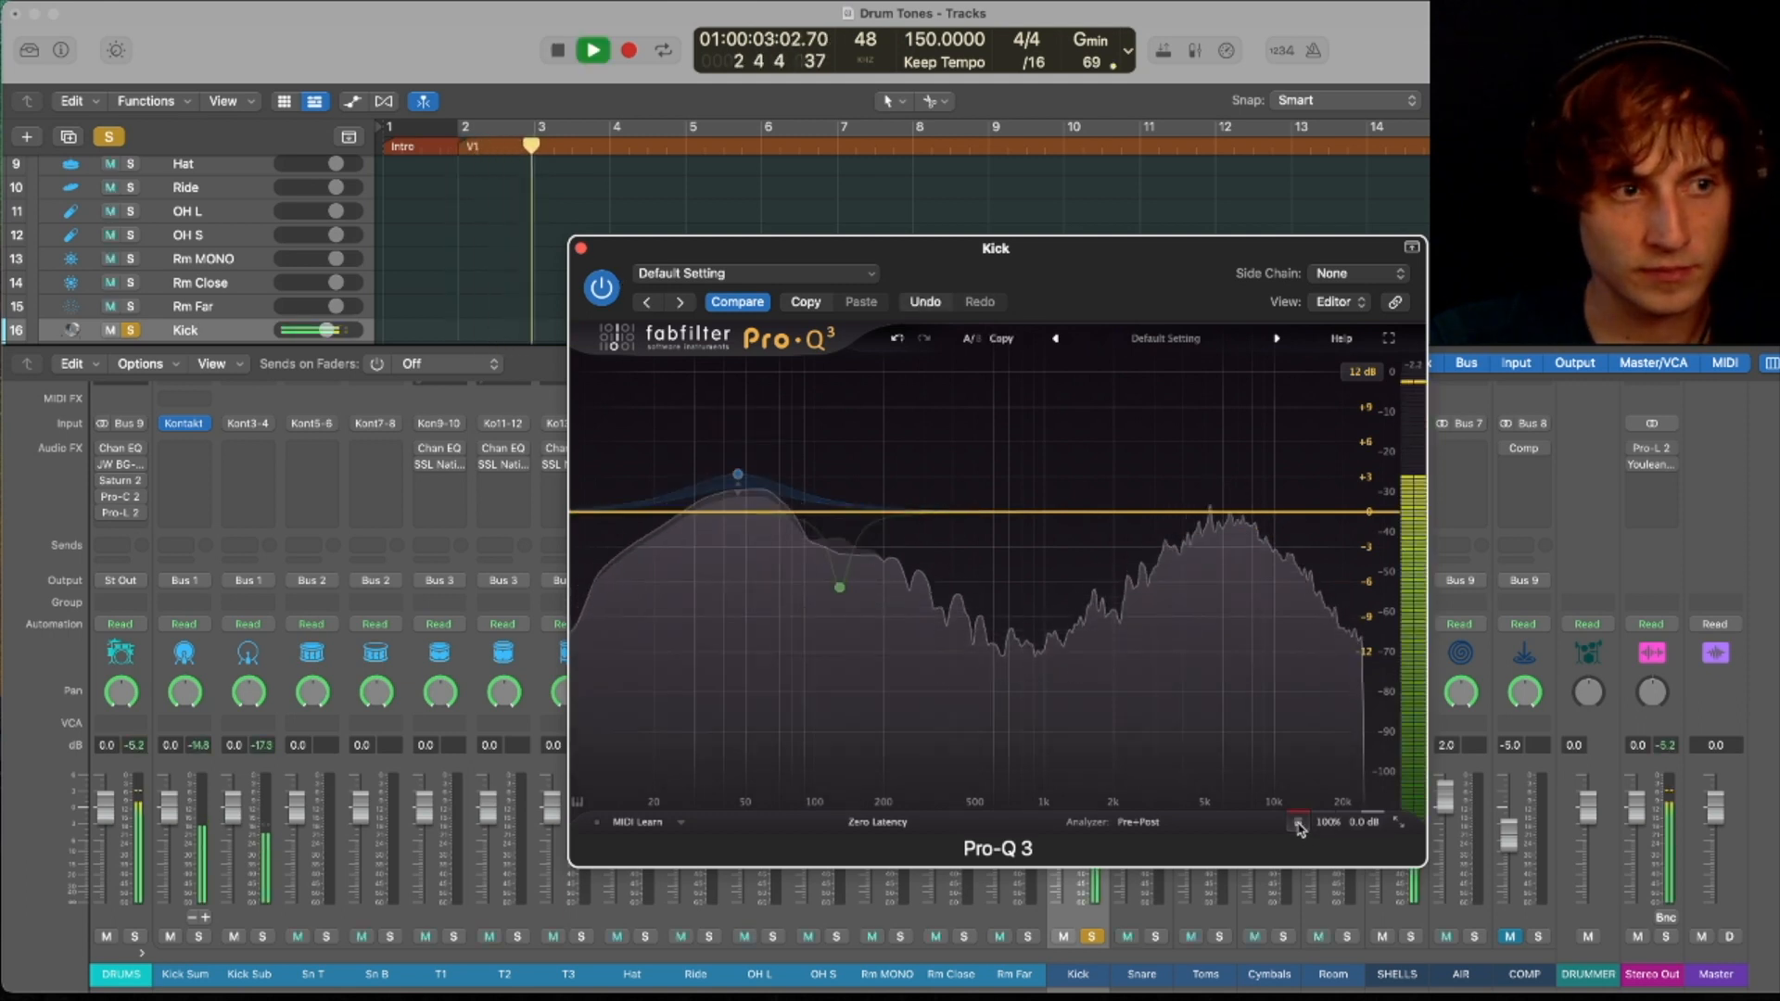
click(1298, 822)
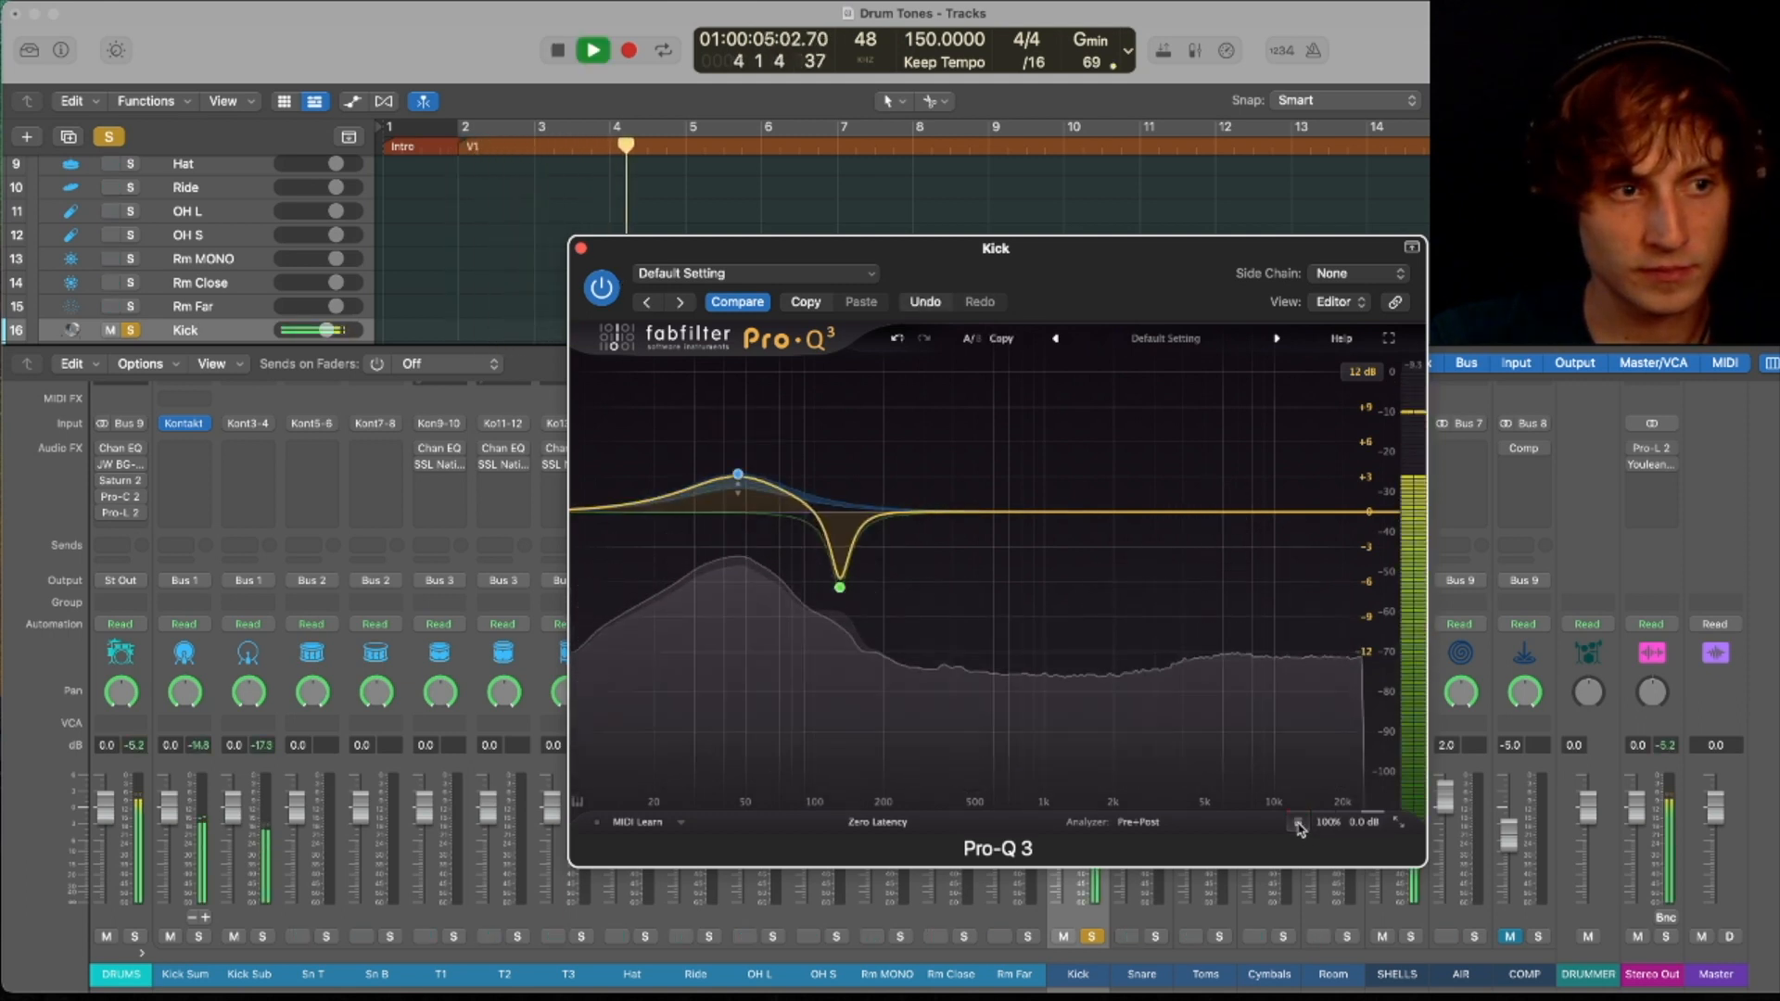
key(space)
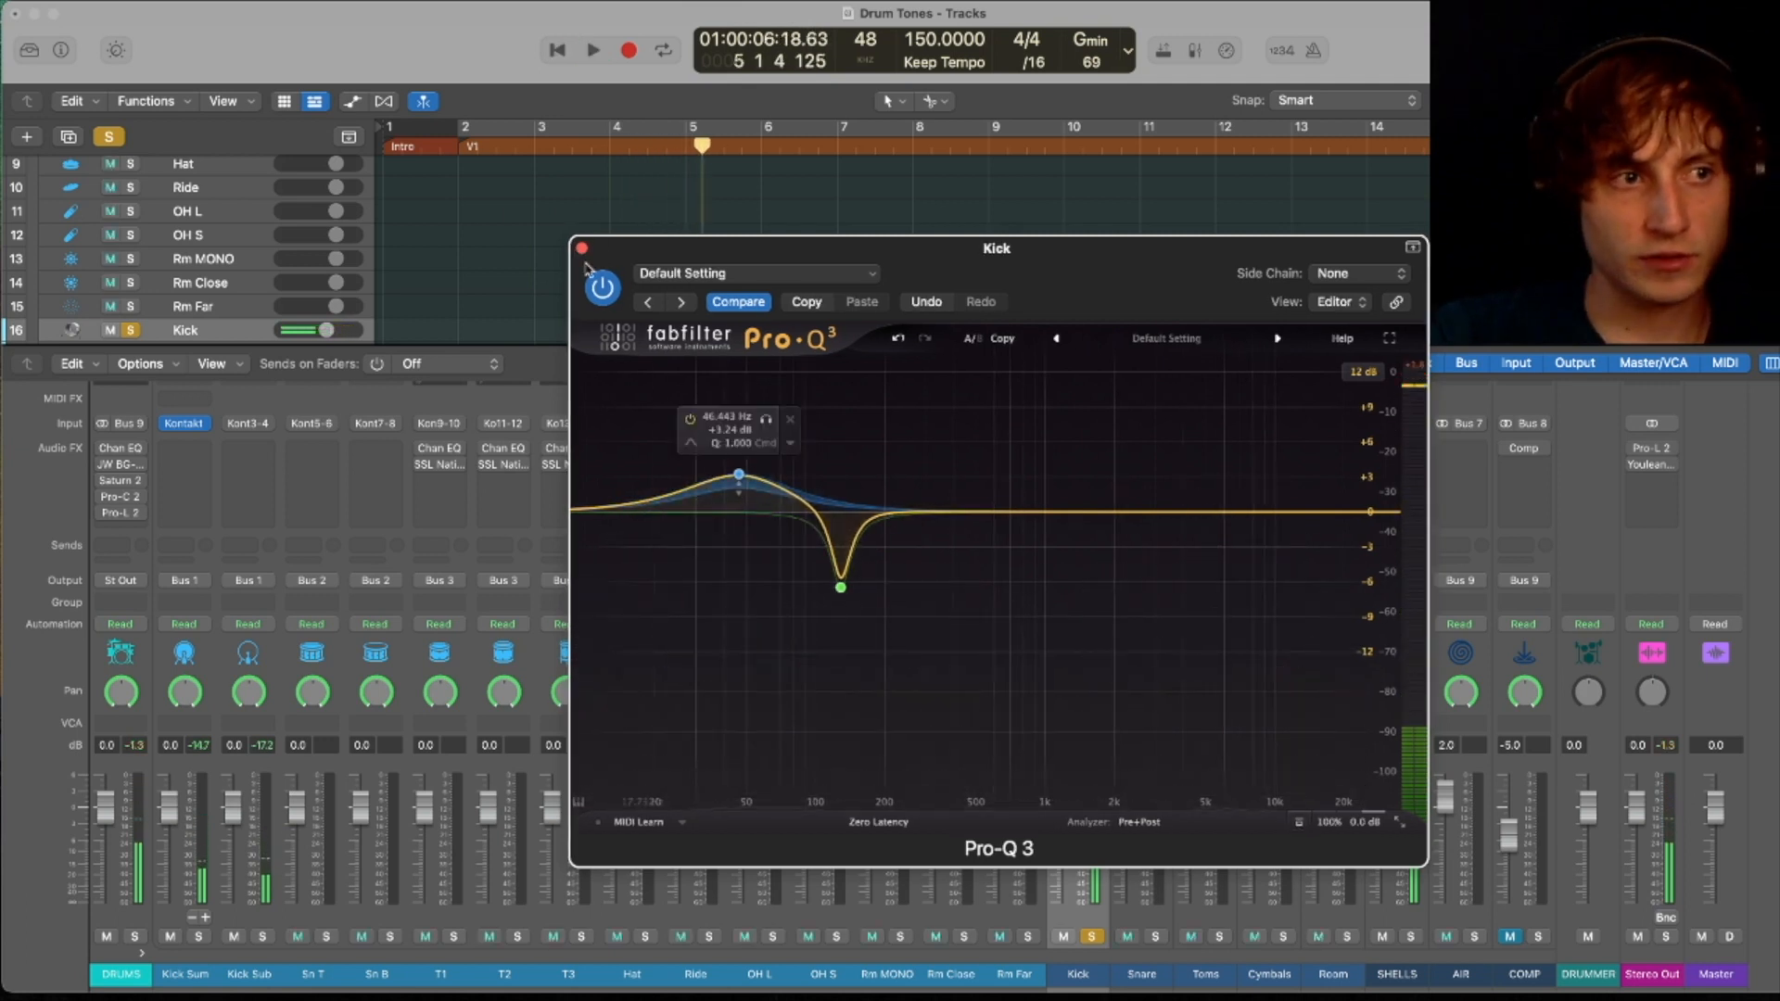
click(582, 249)
- Solo the Snare bus instead of the Kick and enable its Channel EQ, playing the snare to hear the difference
click(1154, 952)
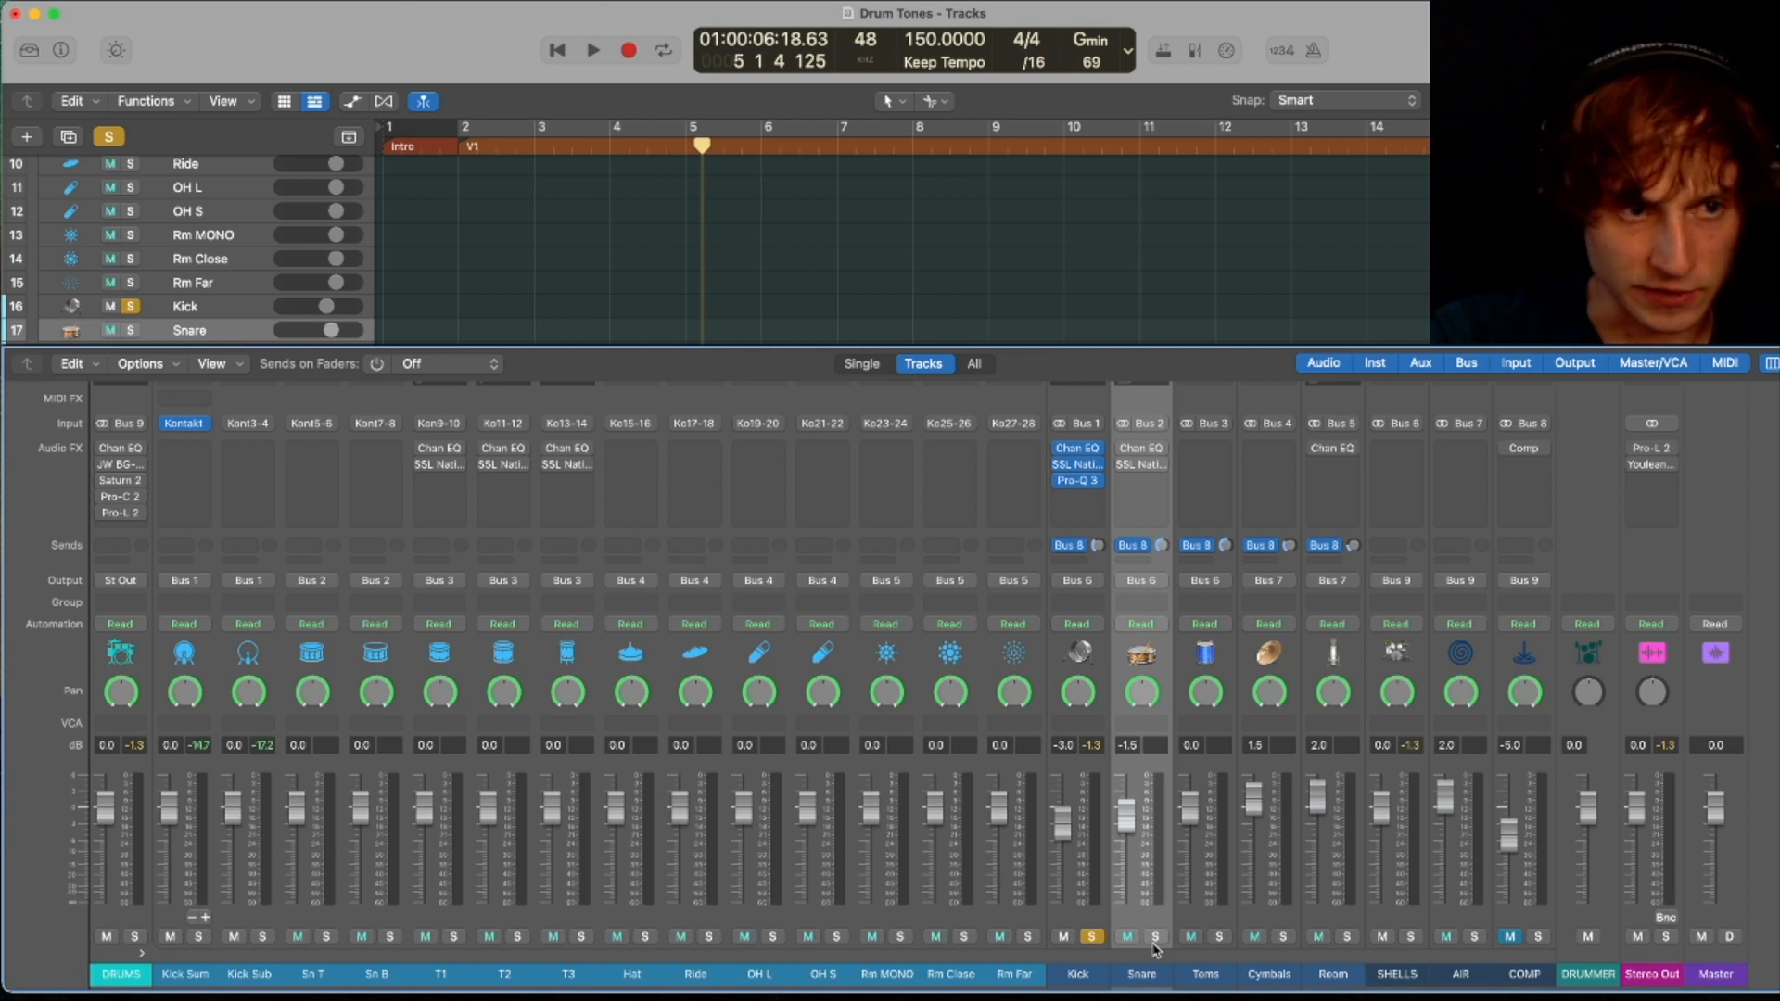
click(1154, 939)
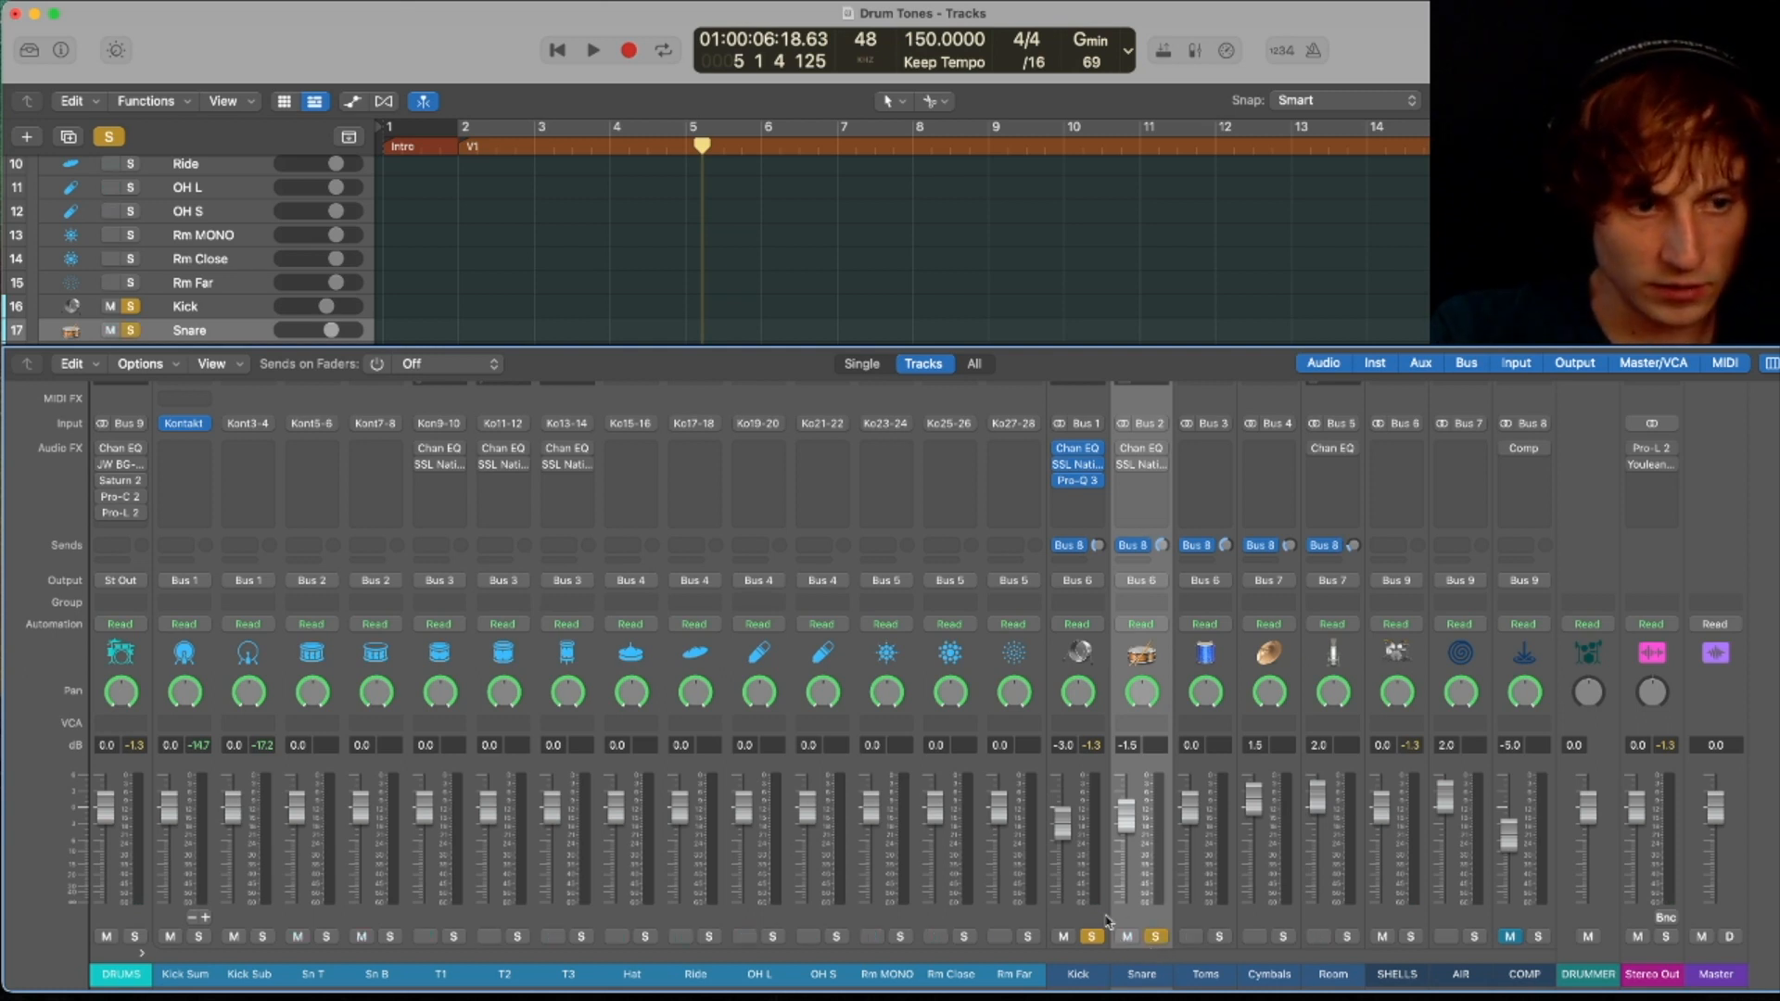
click(1141, 449)
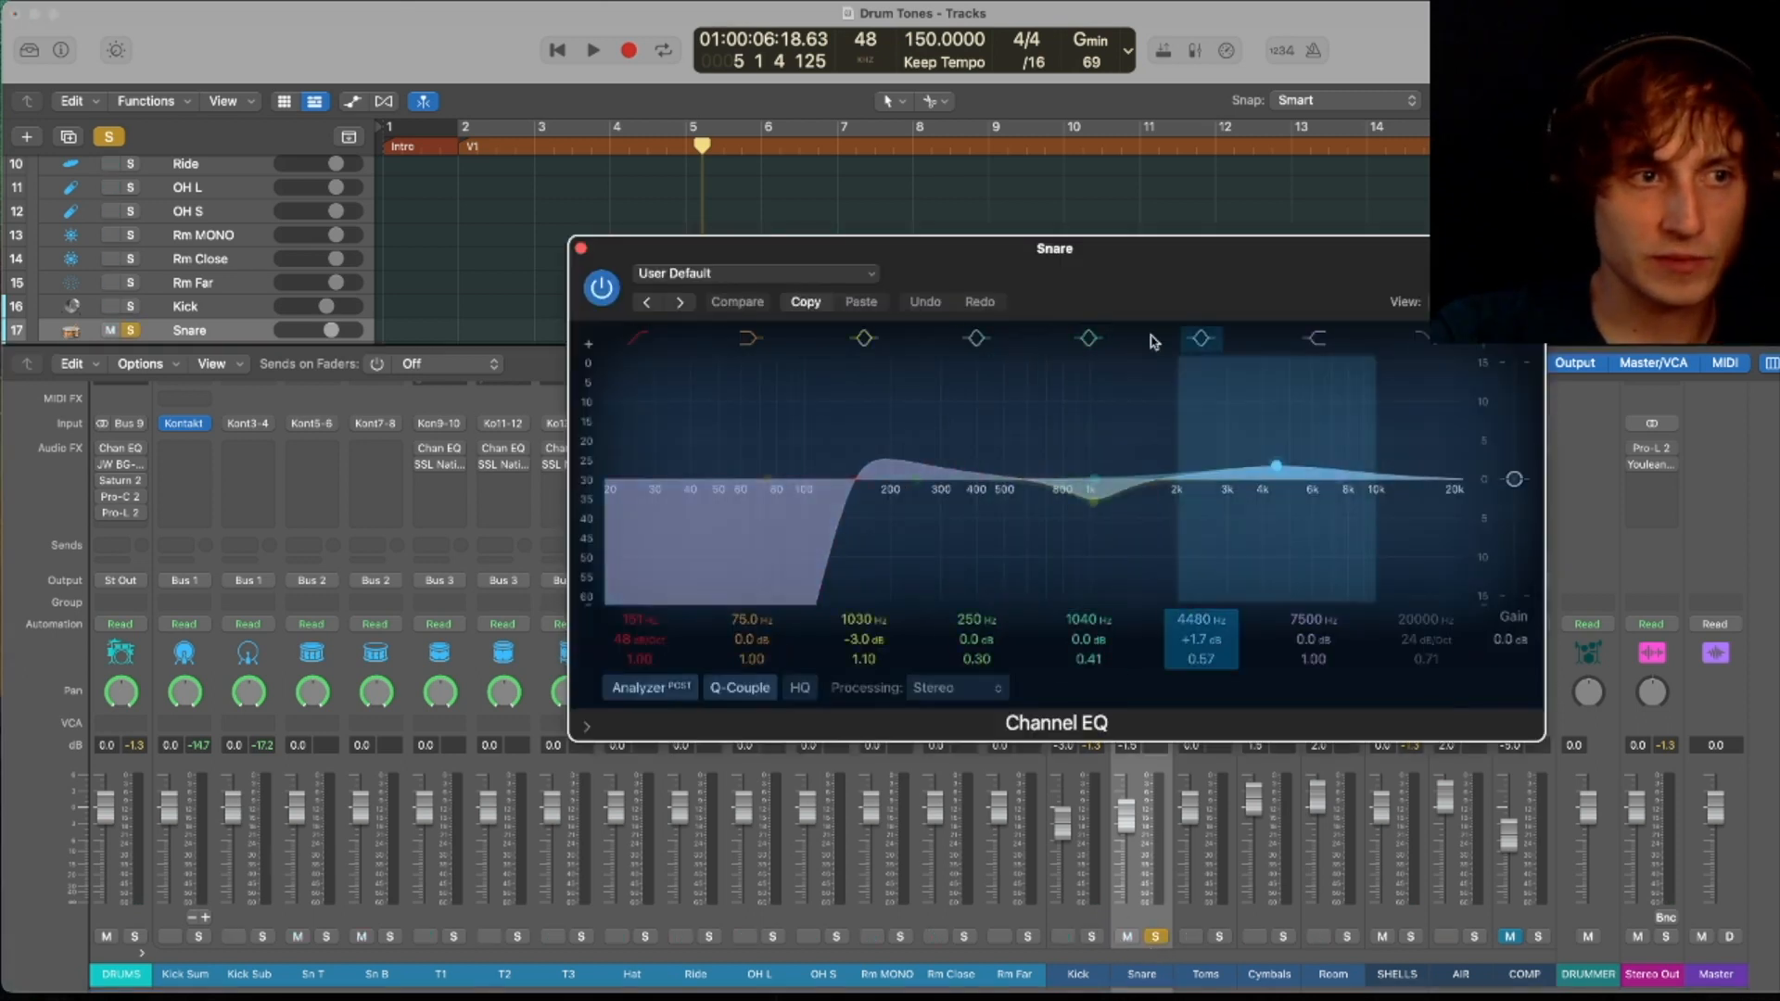
key(space)
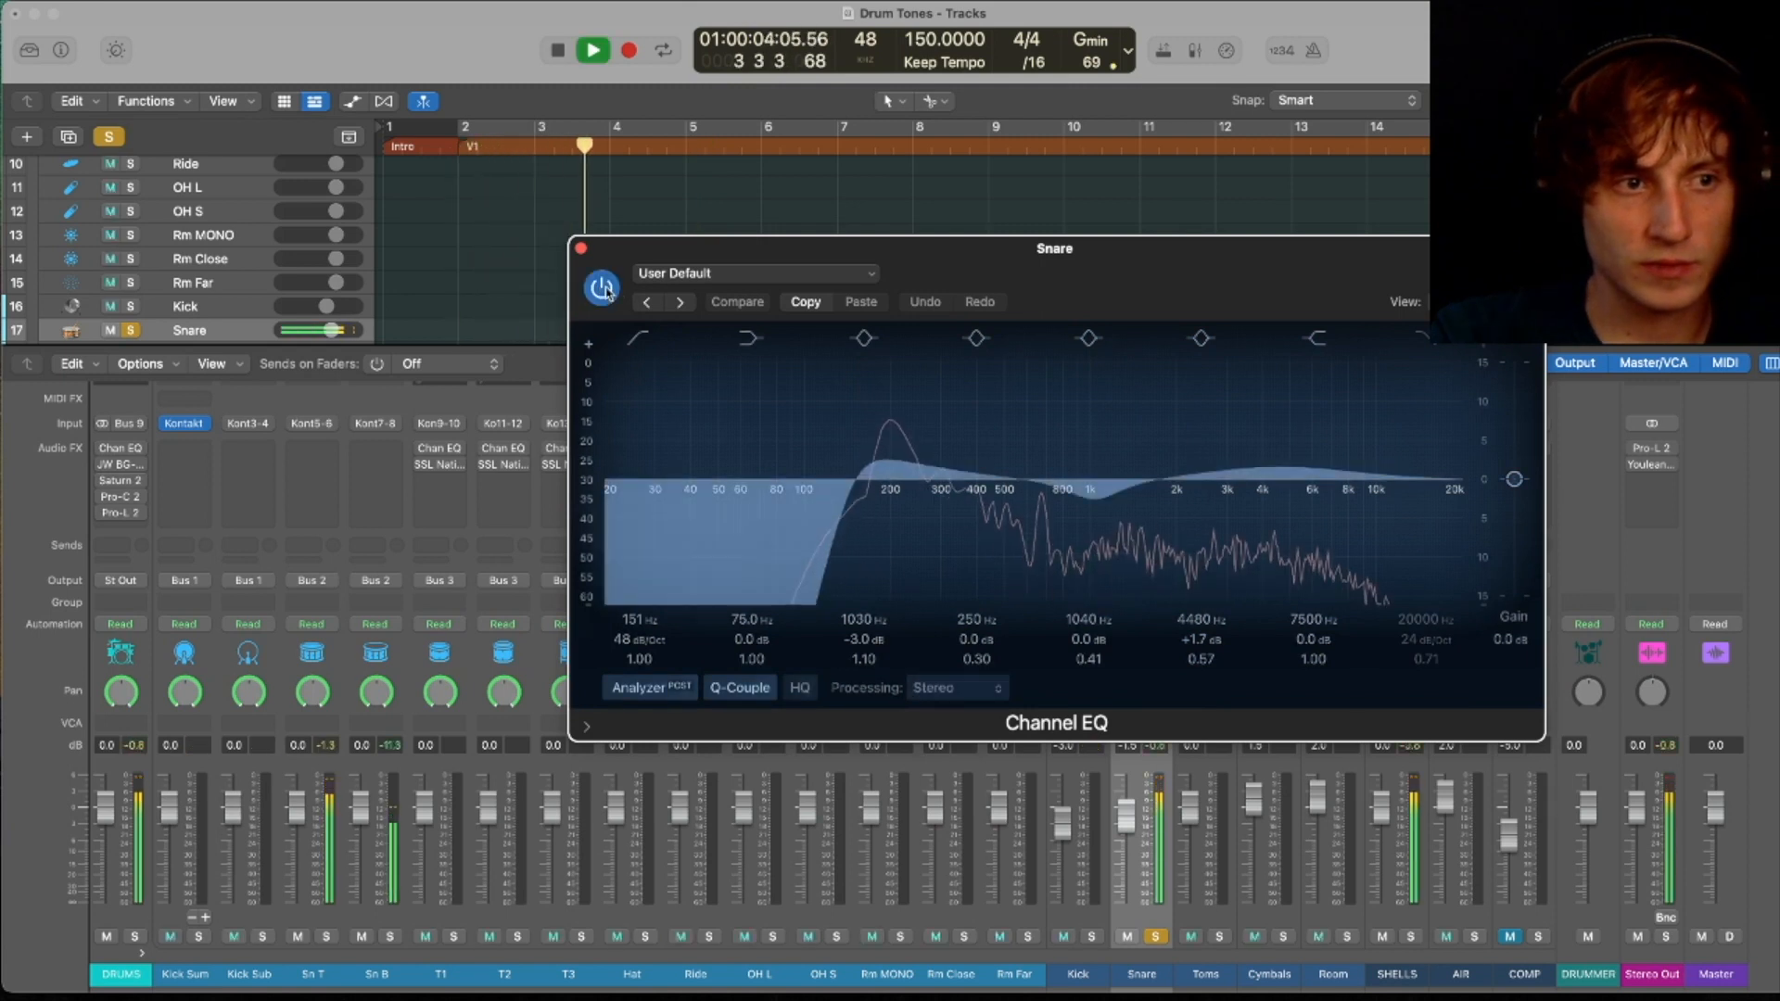
key(space)
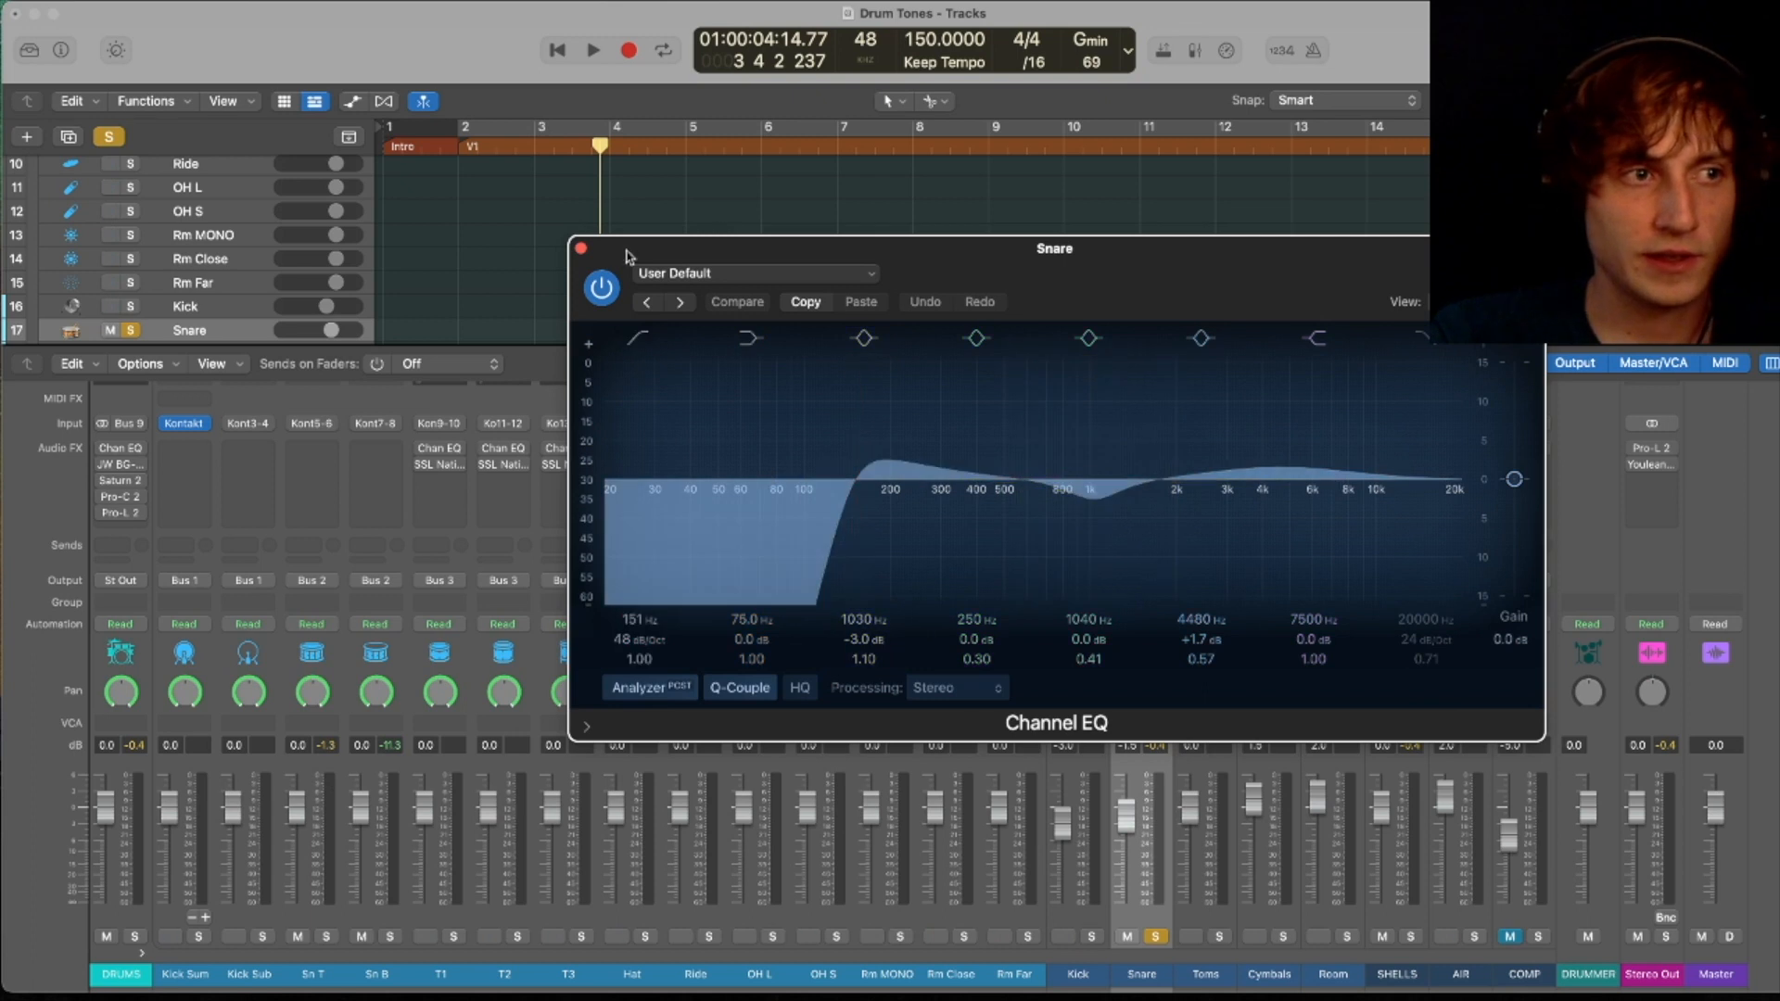
click(582, 248)
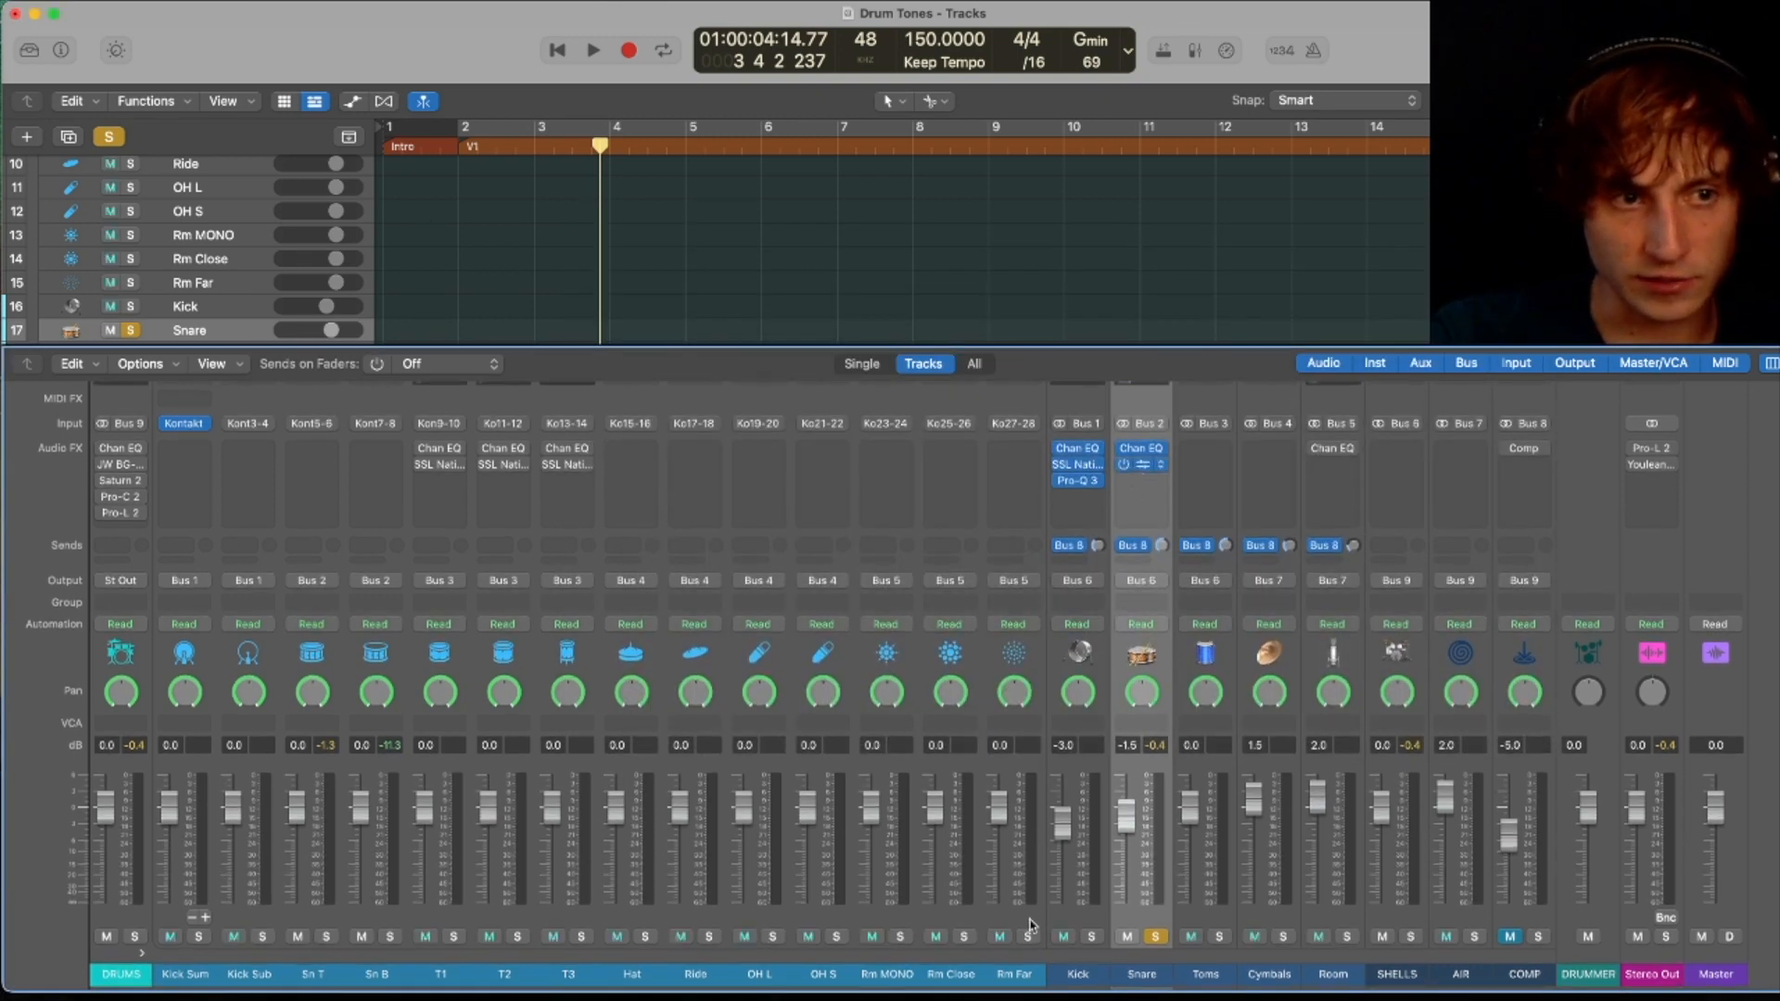
- Open the Snare bus's SSL Native Drumstrip, switch off the Transient Shaper, and enable the Low and High Freq Enhancers in turn during playback
click(1142, 464)
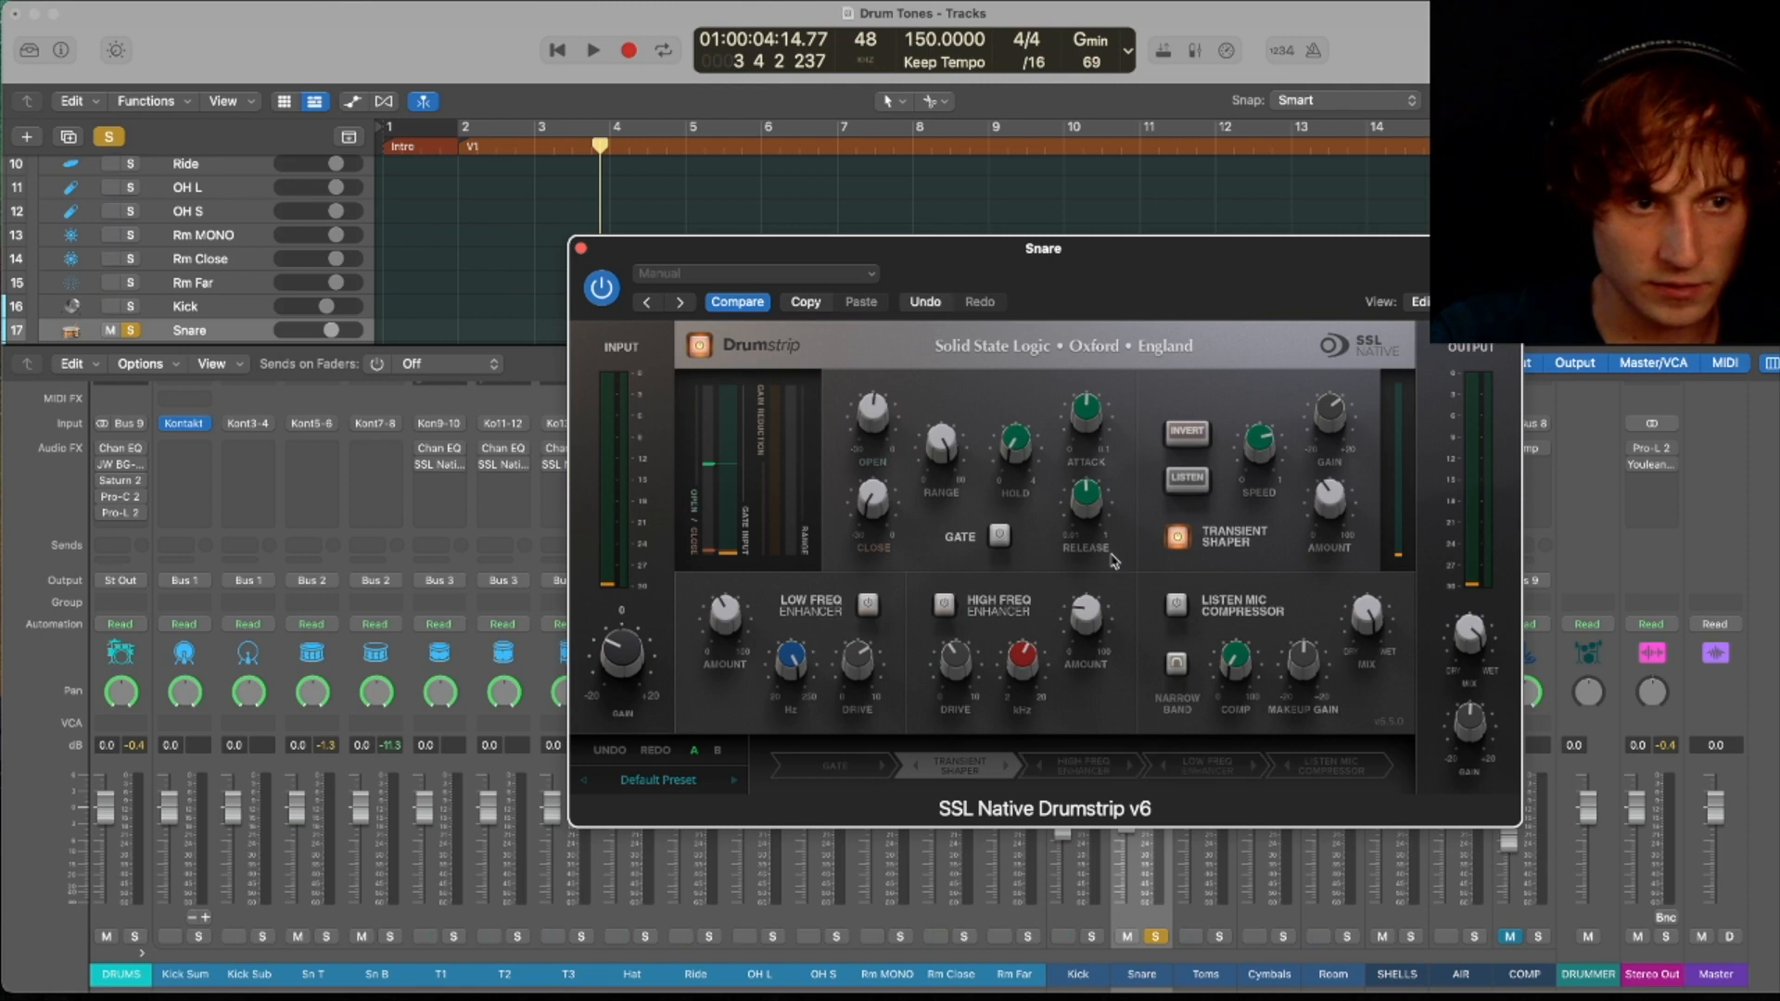
click(1178, 536)
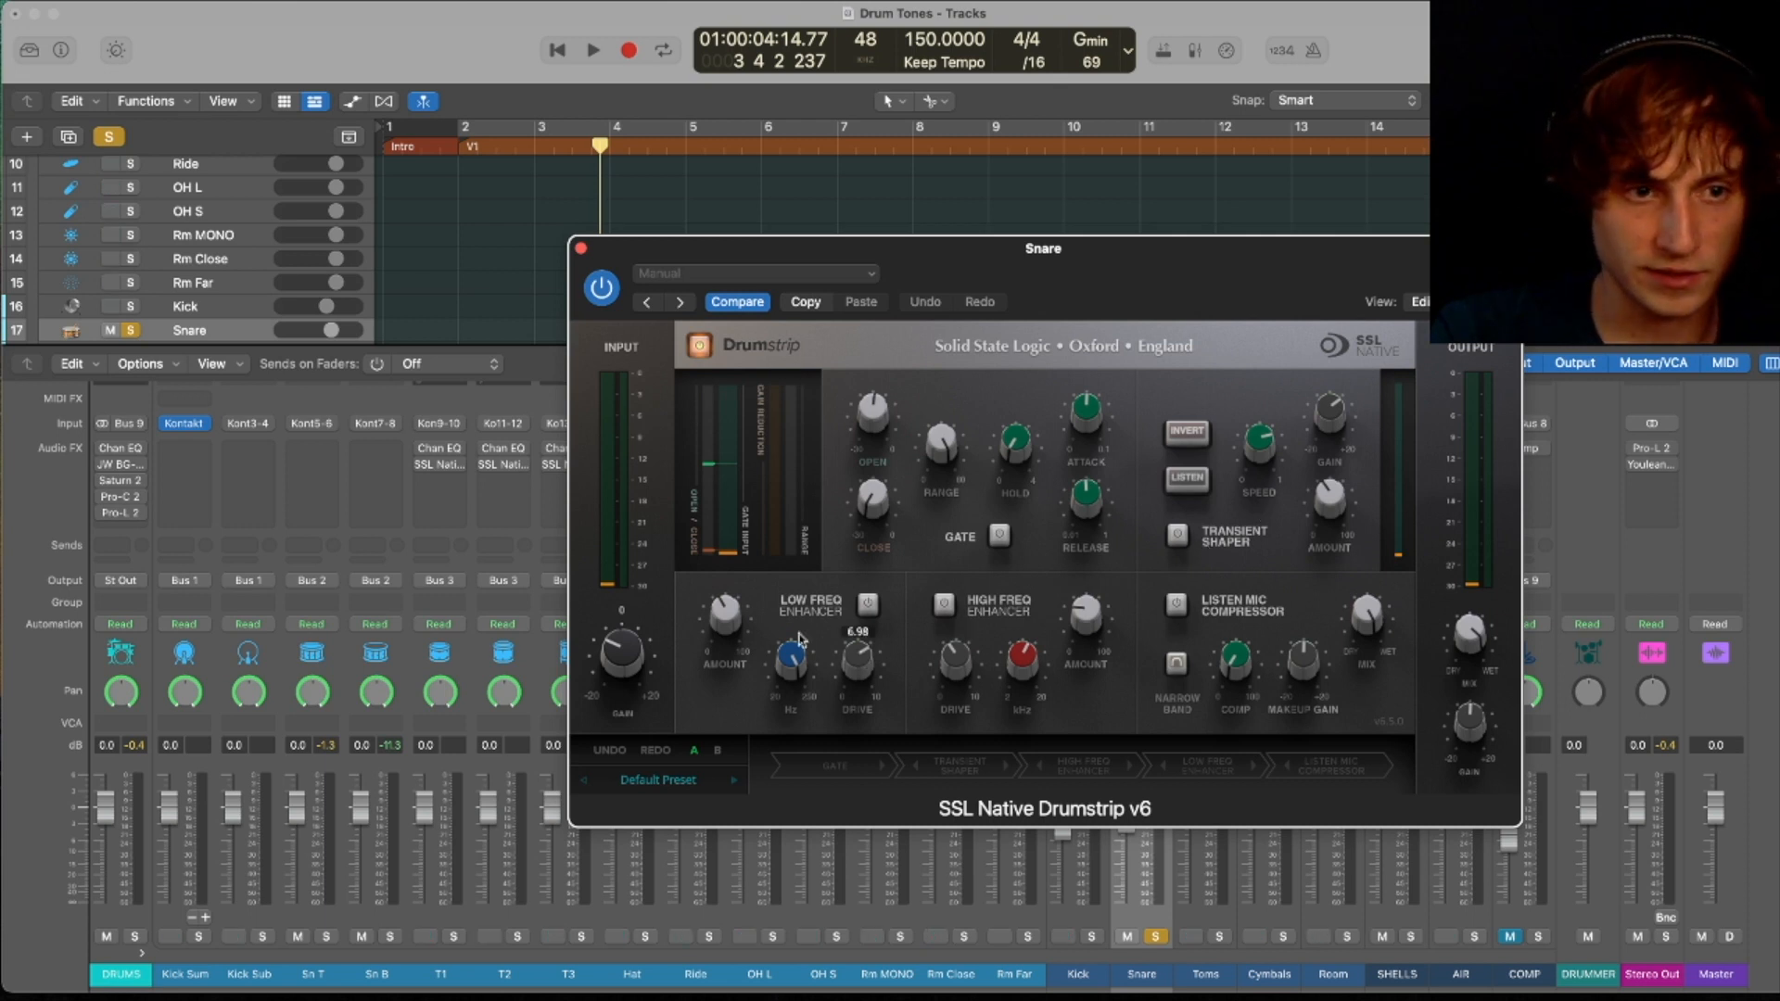
key(space)
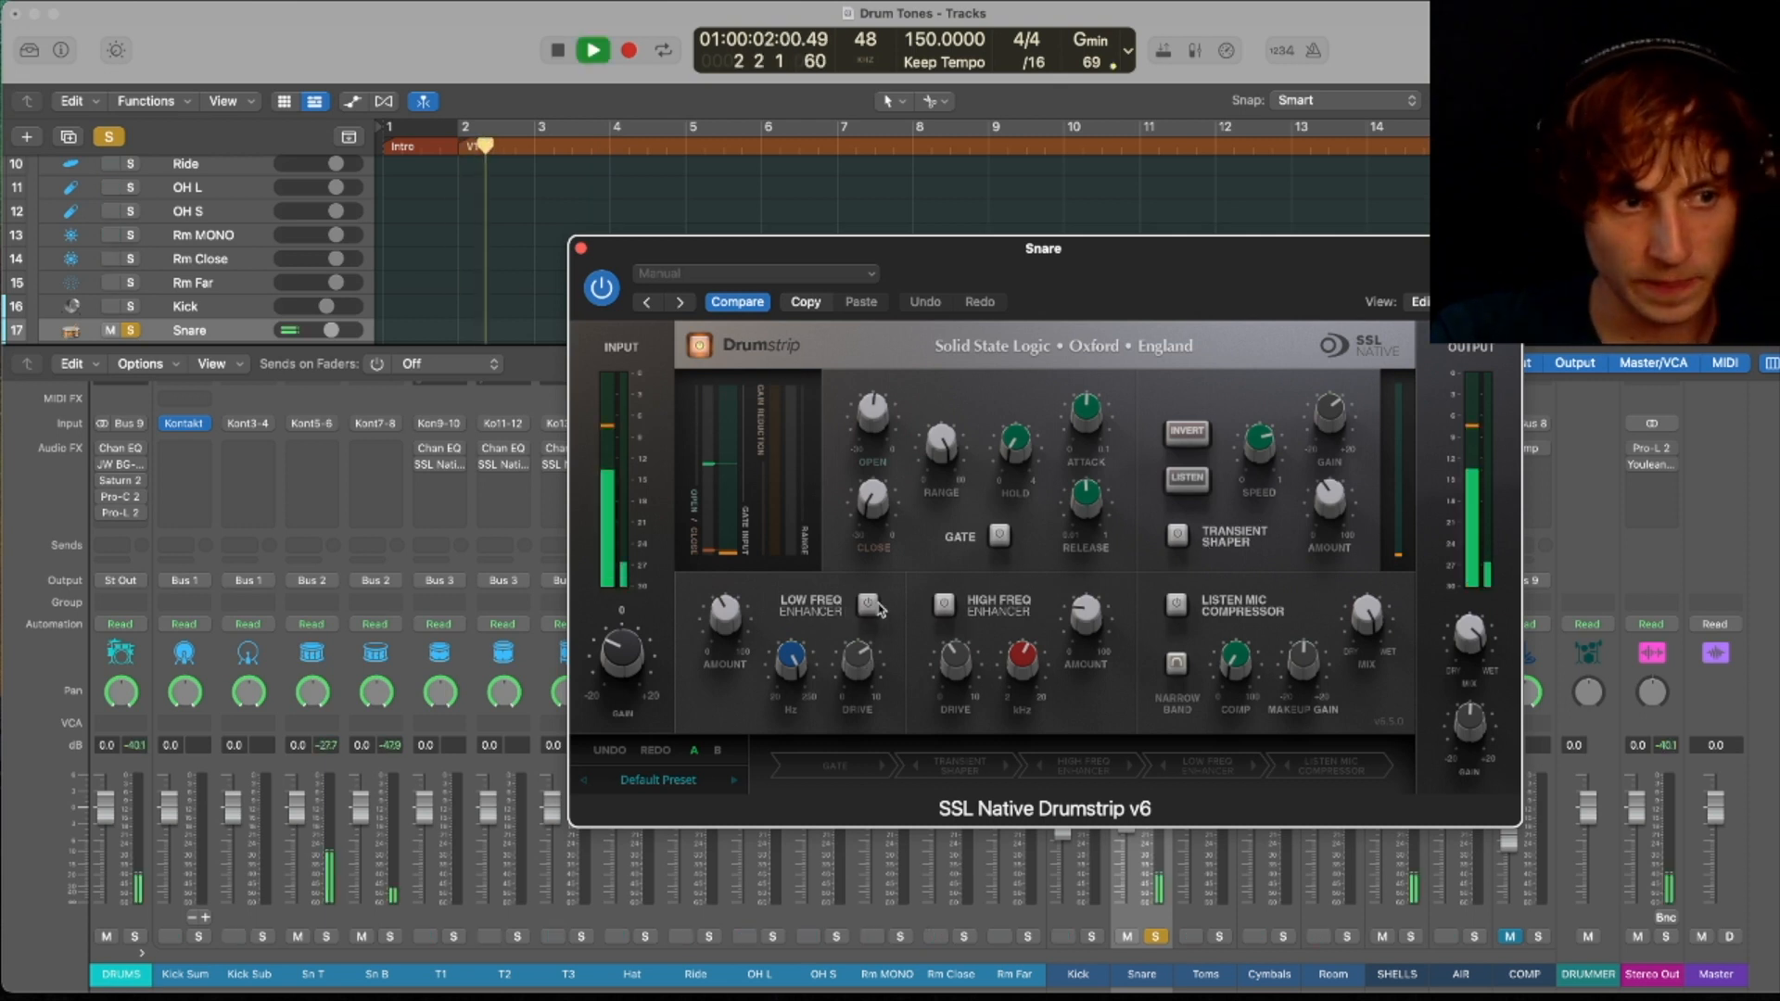
click(869, 607)
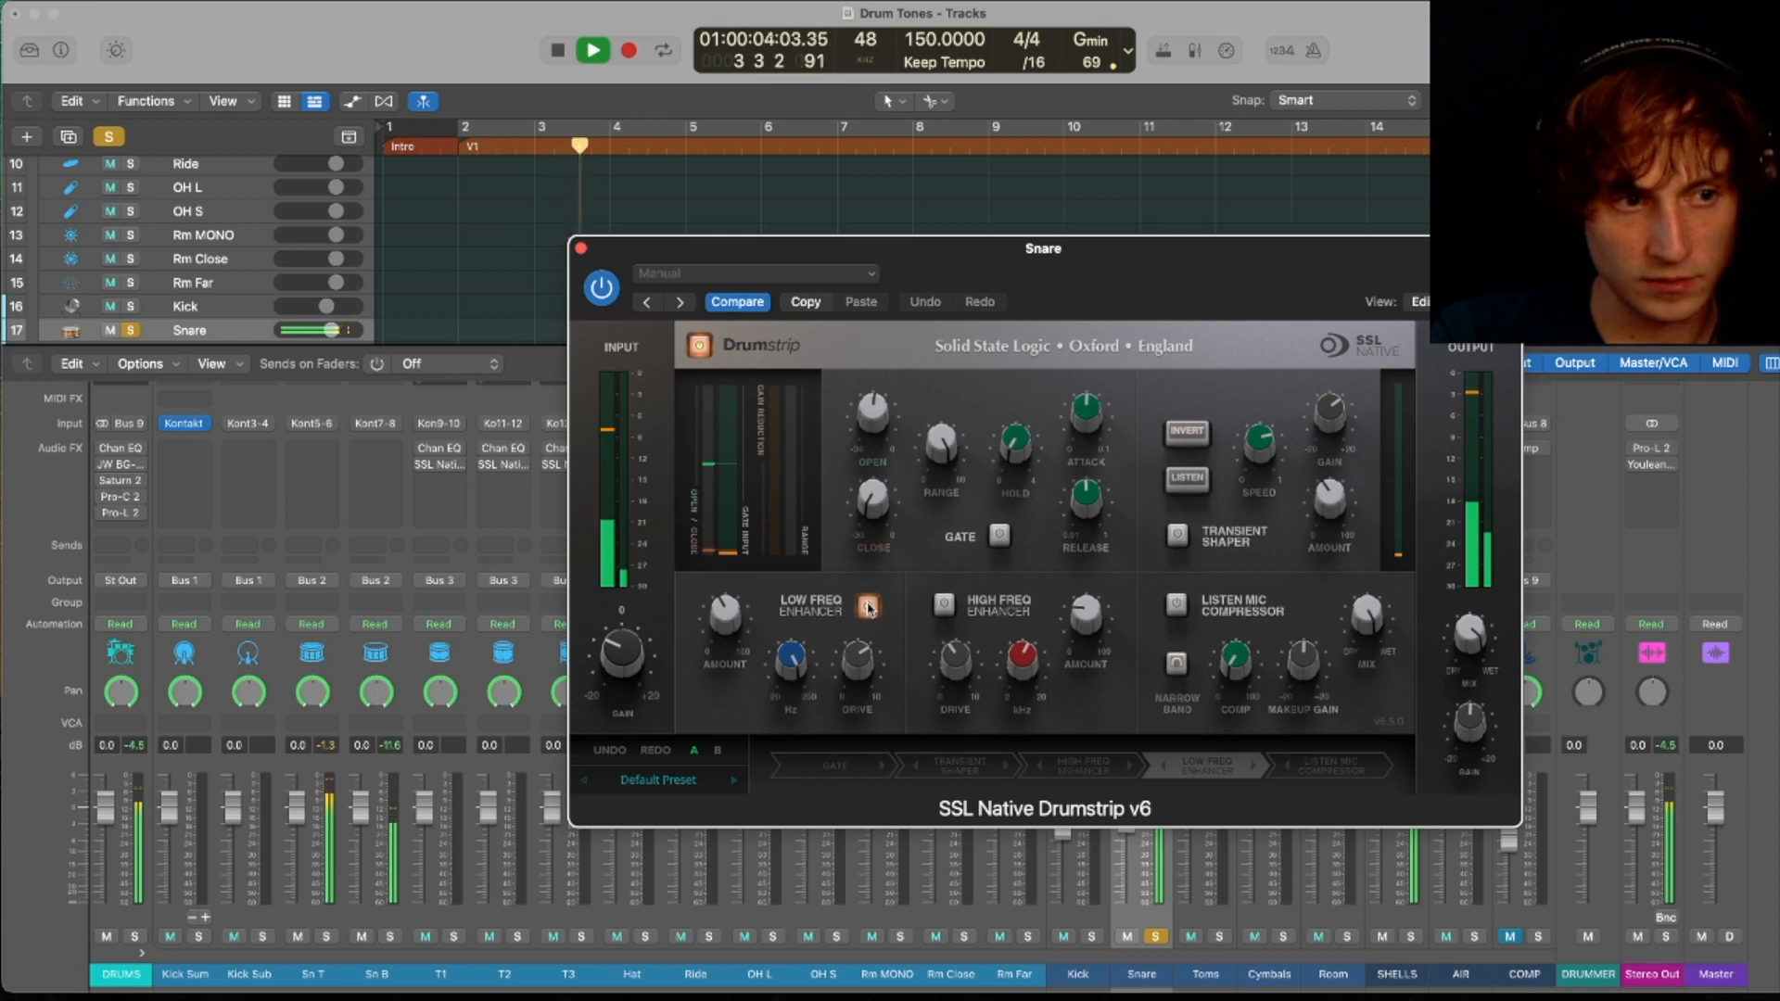
key(space)
key(space)
click(945, 608)
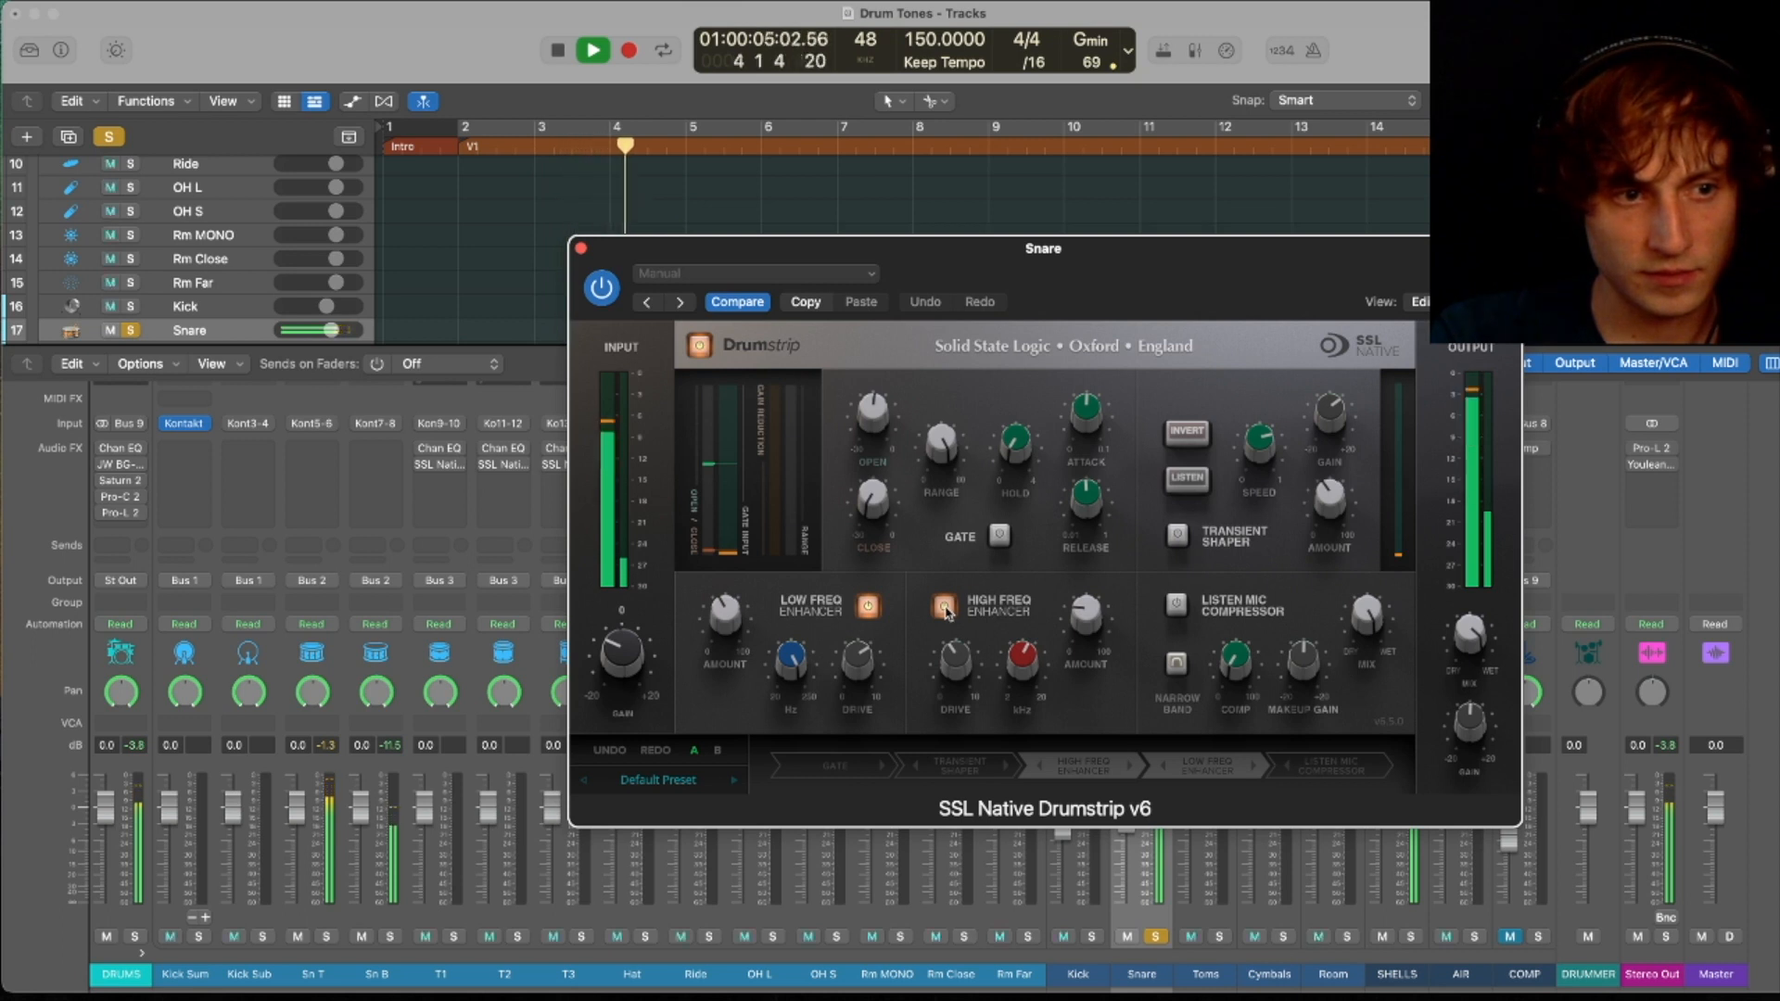
- Replay the snare while toggling the Drumstrip's Transient Shaper on and off to compare, leaving it enabled
key(space)
key(space)
click(1180, 536)
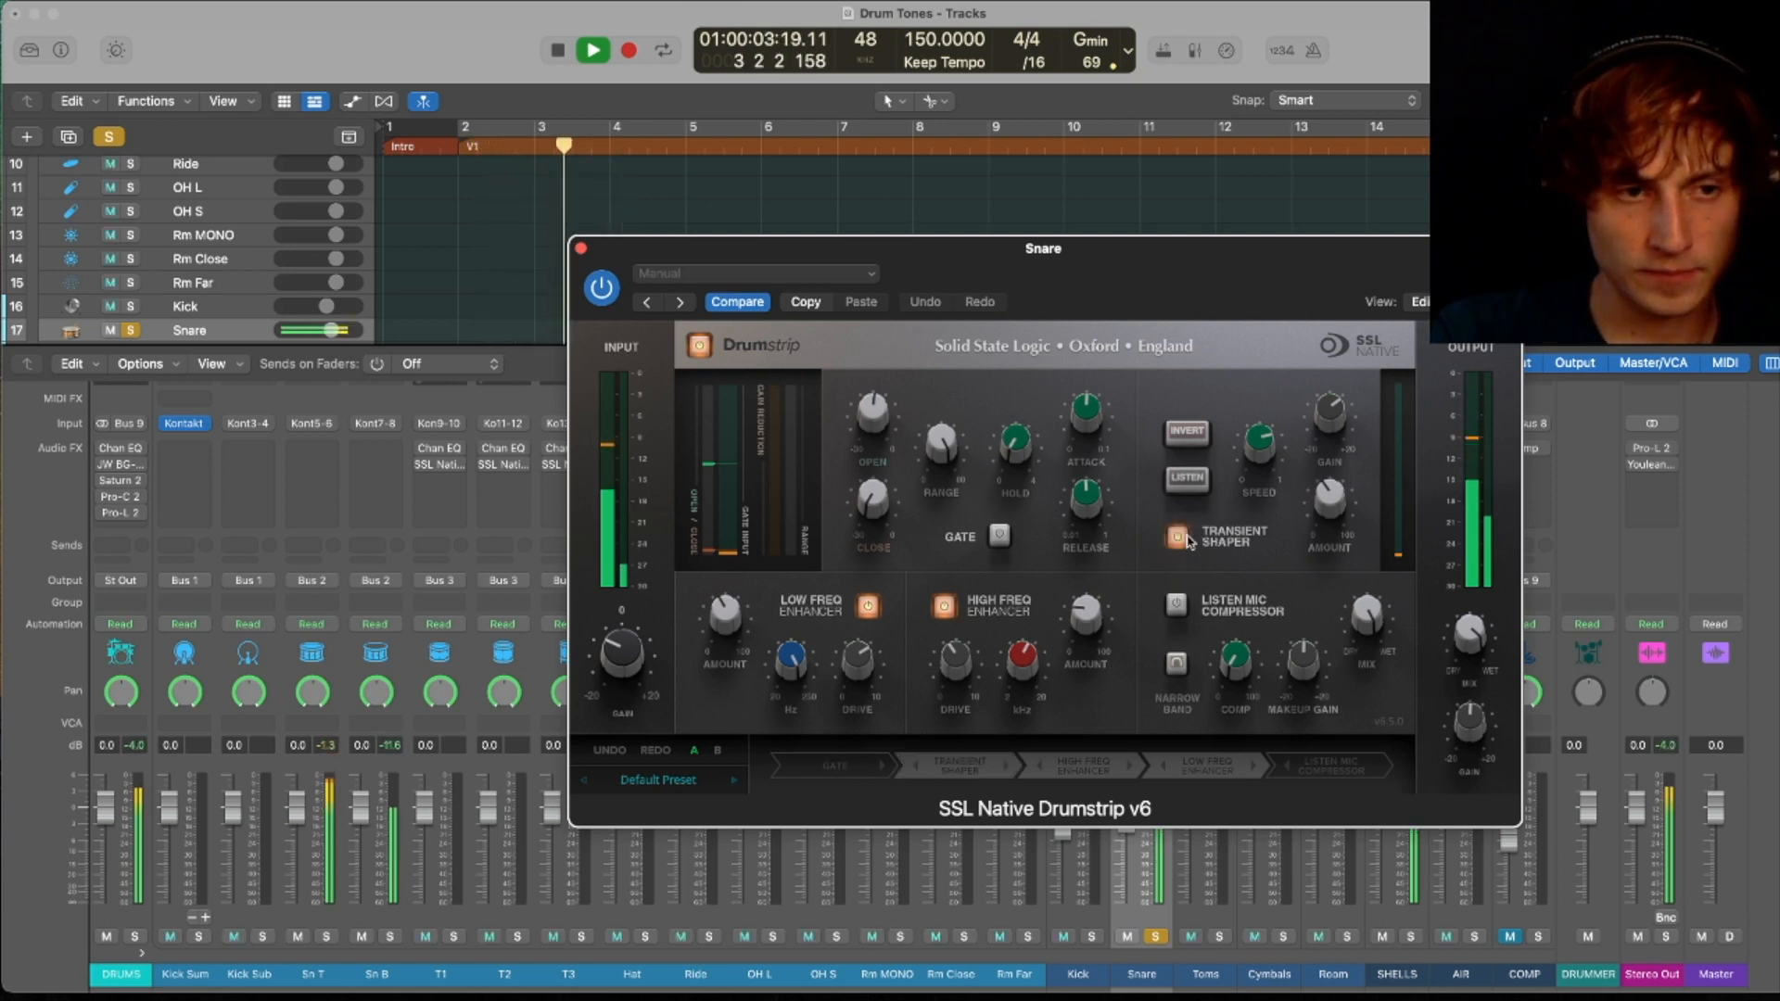
click(1179, 538)
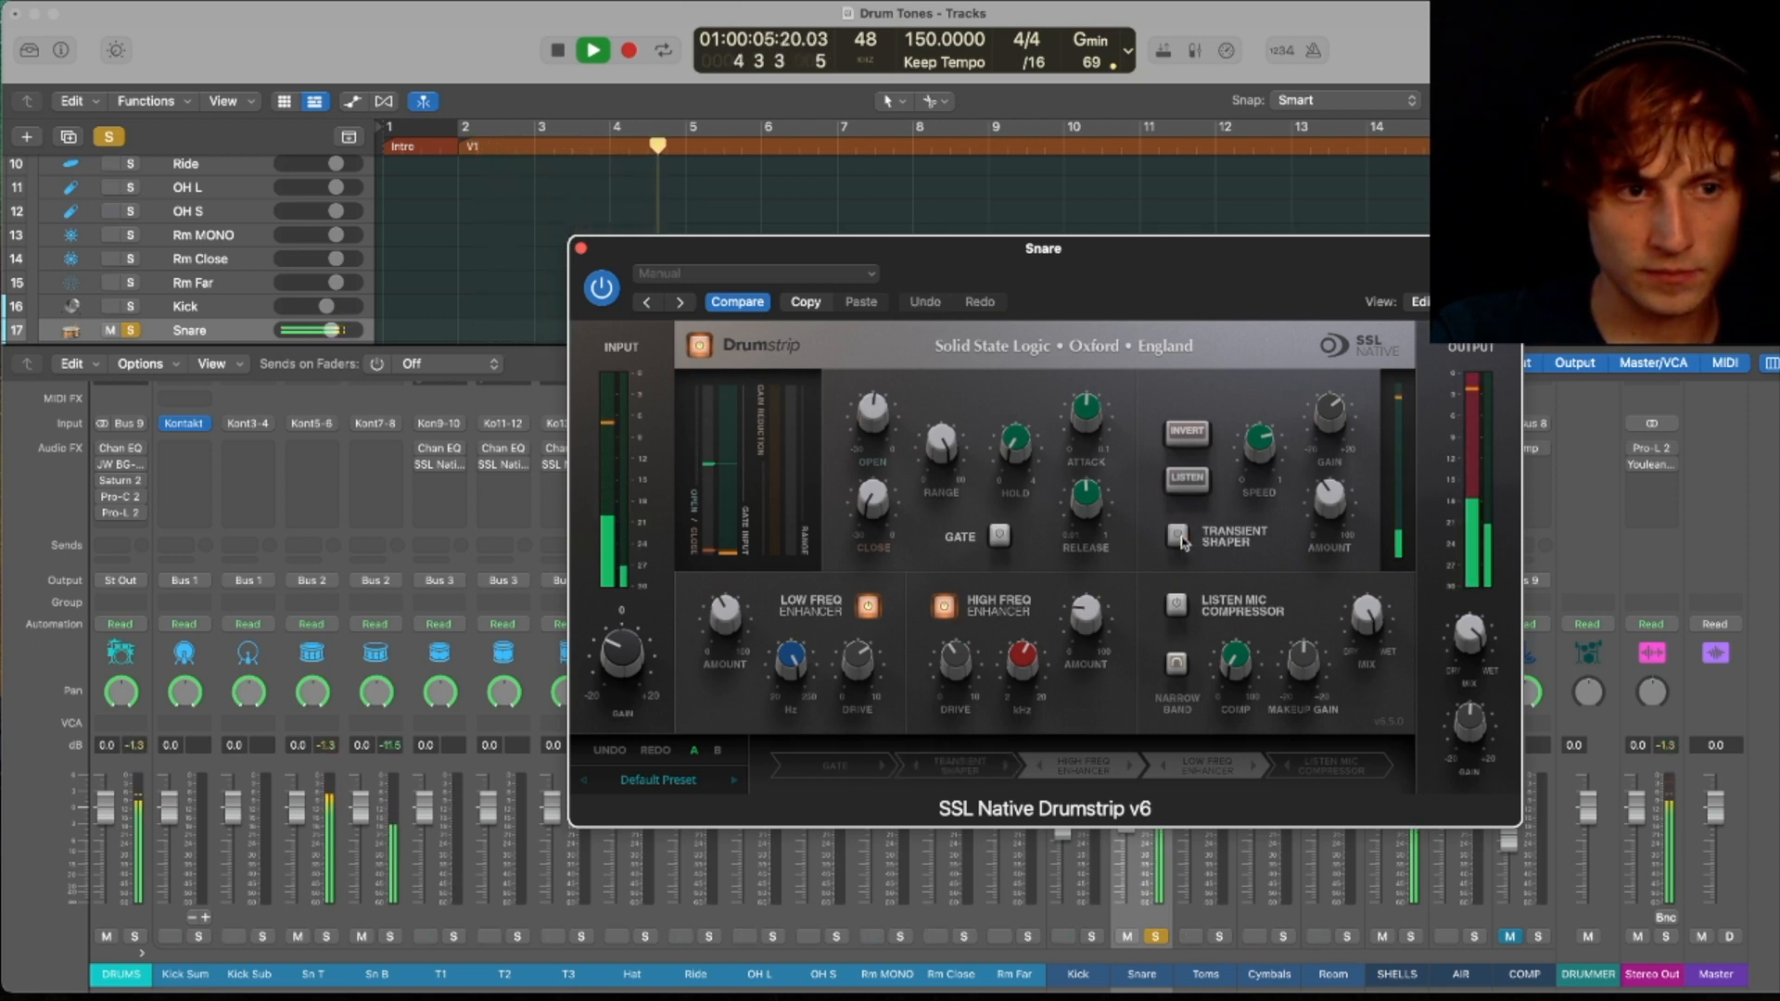
click(1180, 538)
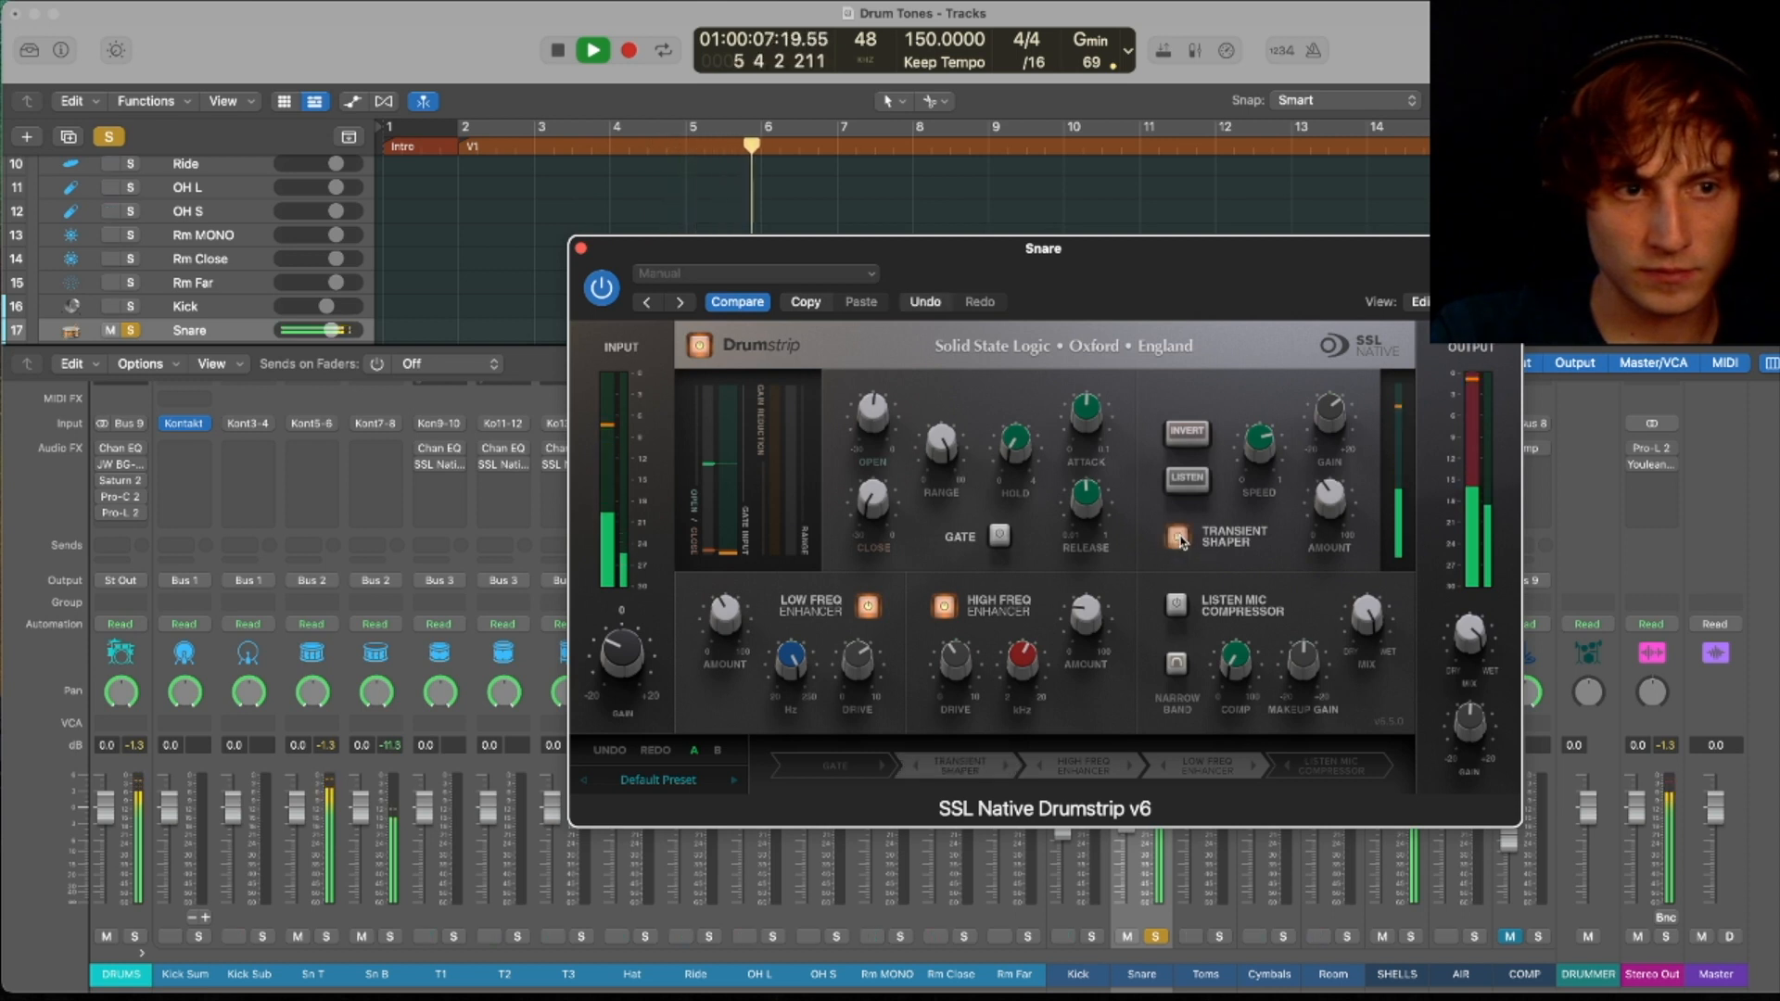
key(space)
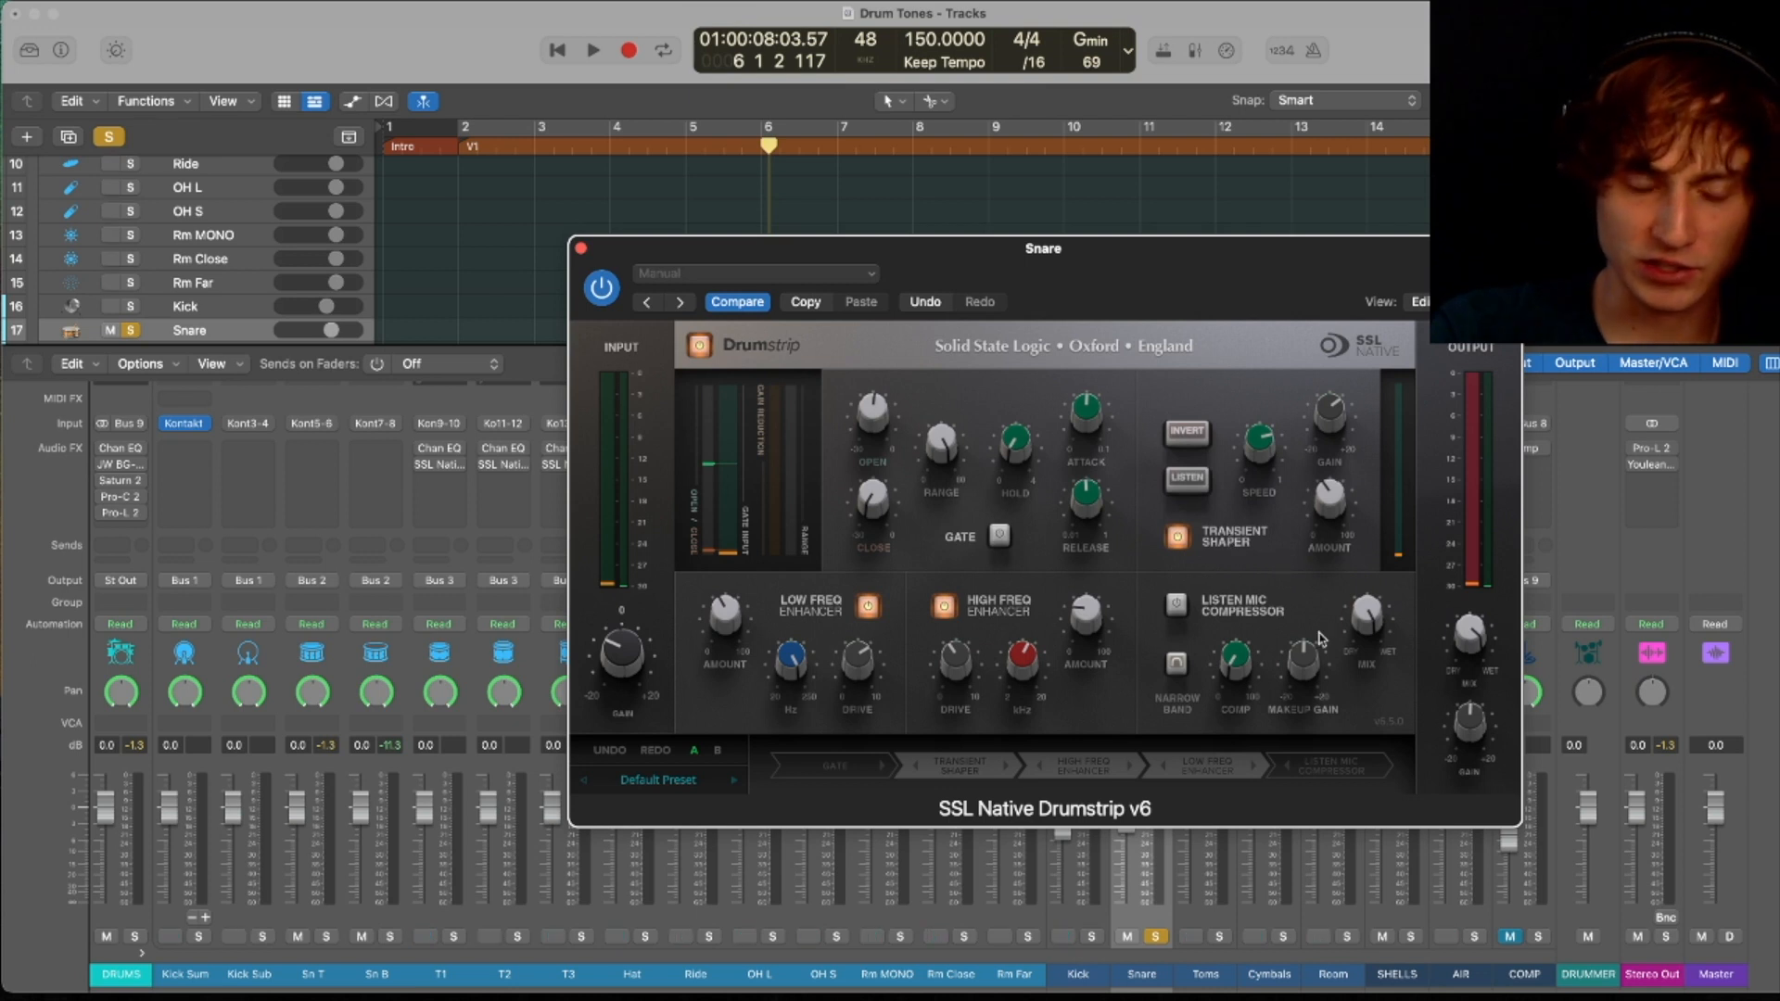
- Play the fully processed snare once more, close its Drumstrip window, and remove the solo from the Snare bus
key(space)
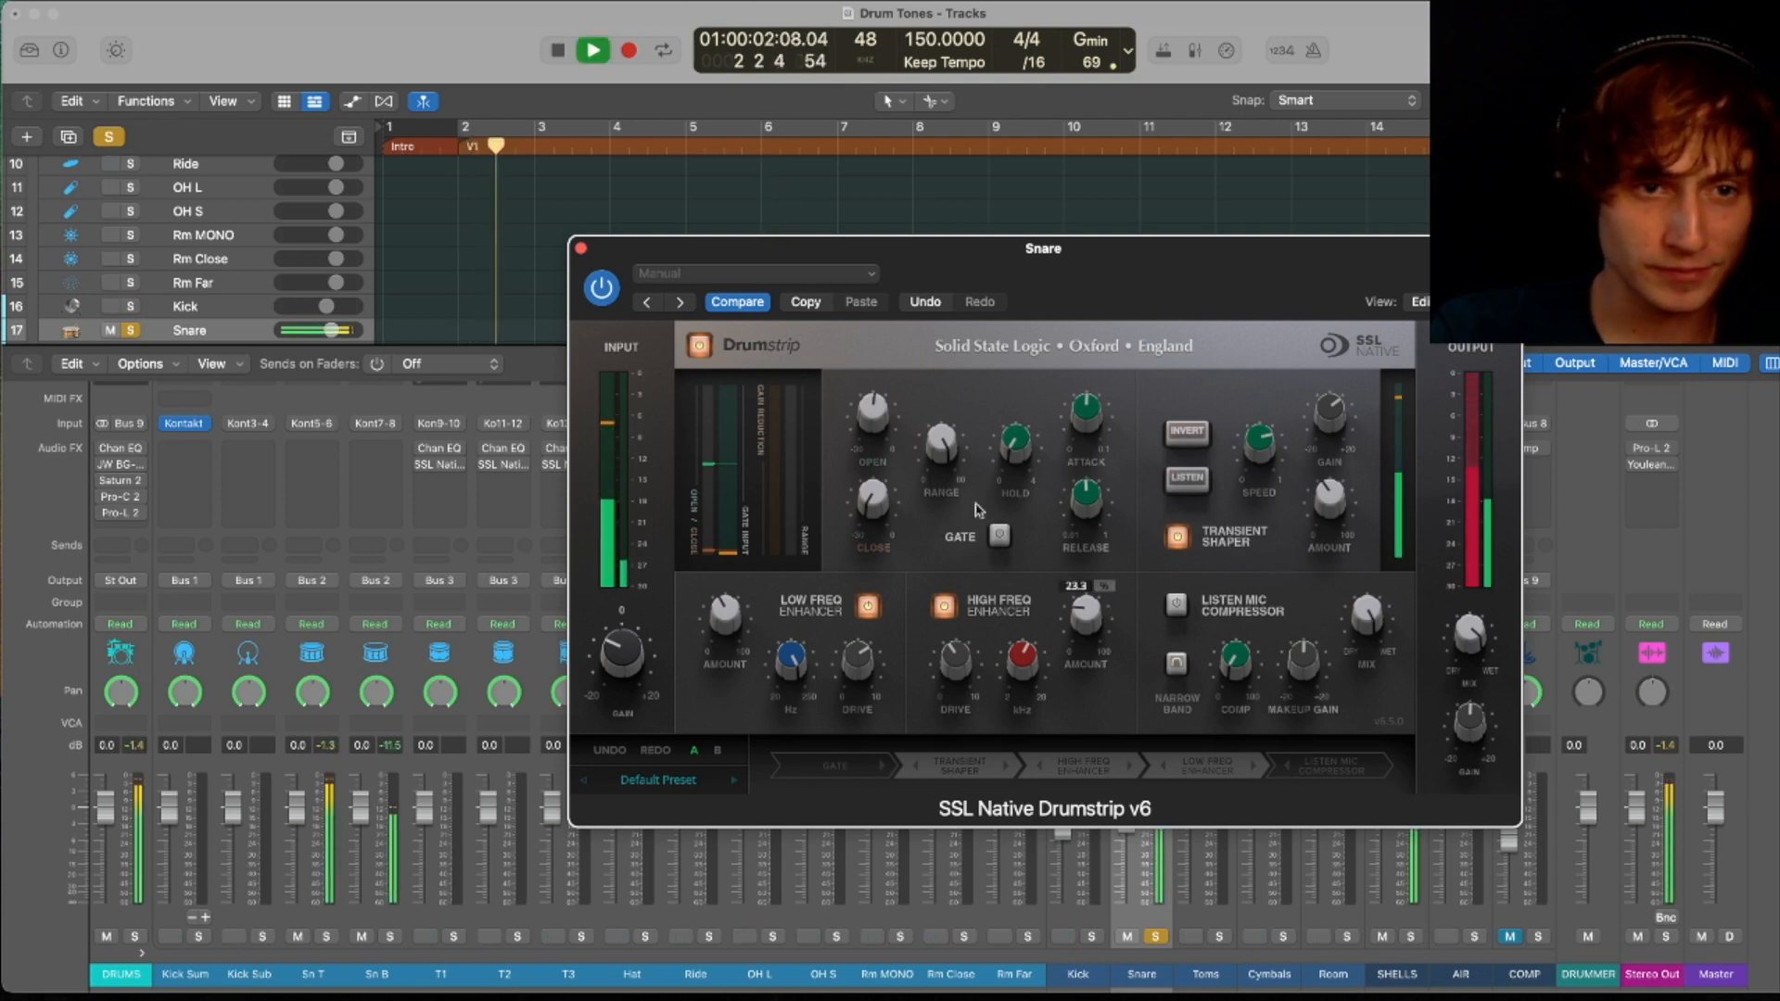
click(580, 247)
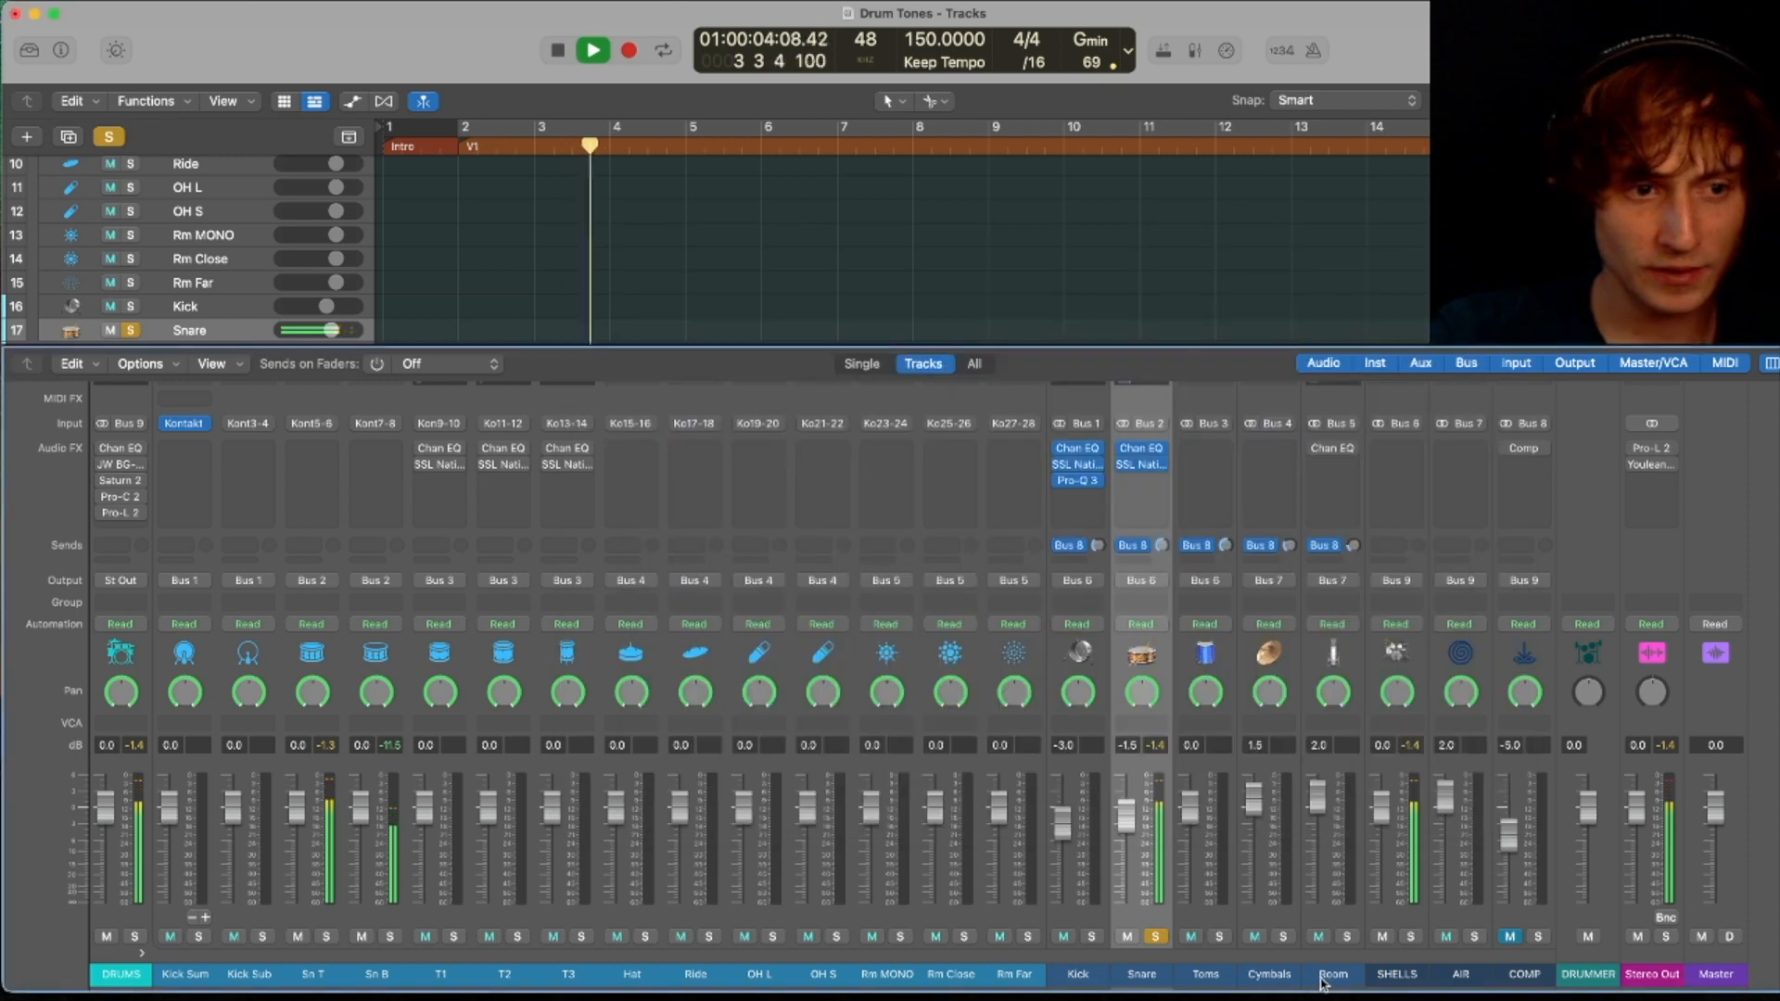
key(space)
click(1154, 937)
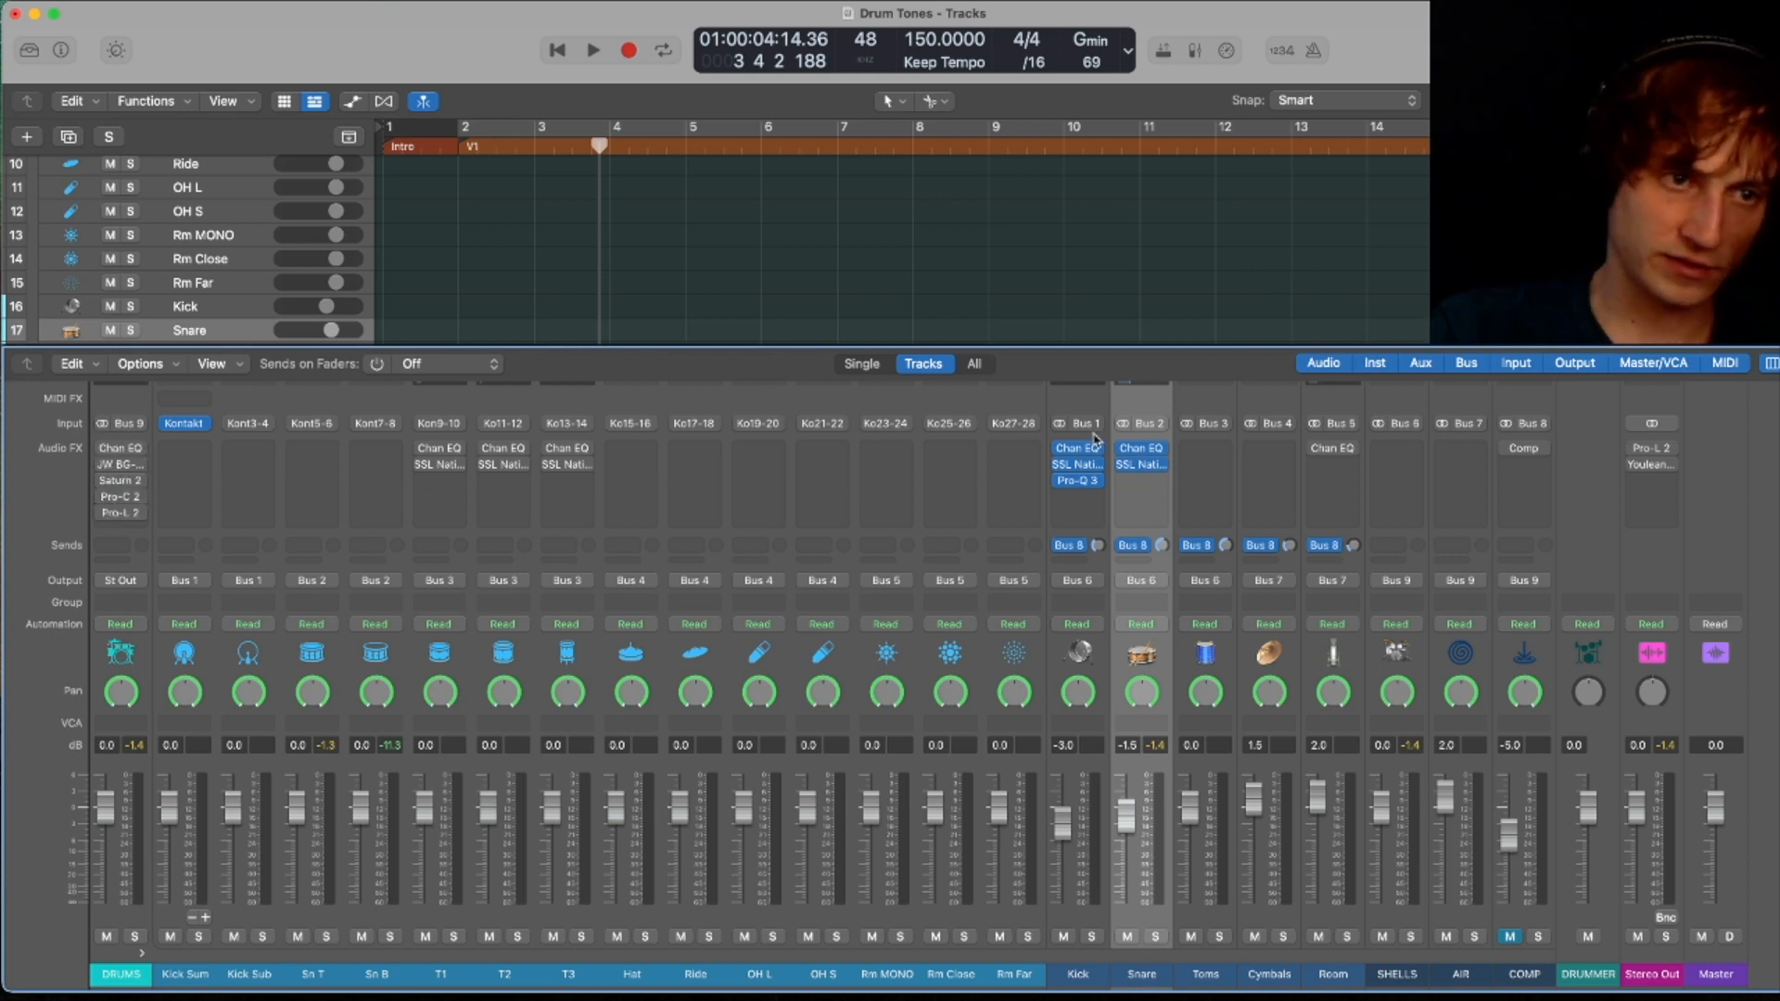
- Loop the tom fill around bar 13 with T1 soloed and switch back to the mixer
click(461, 536)
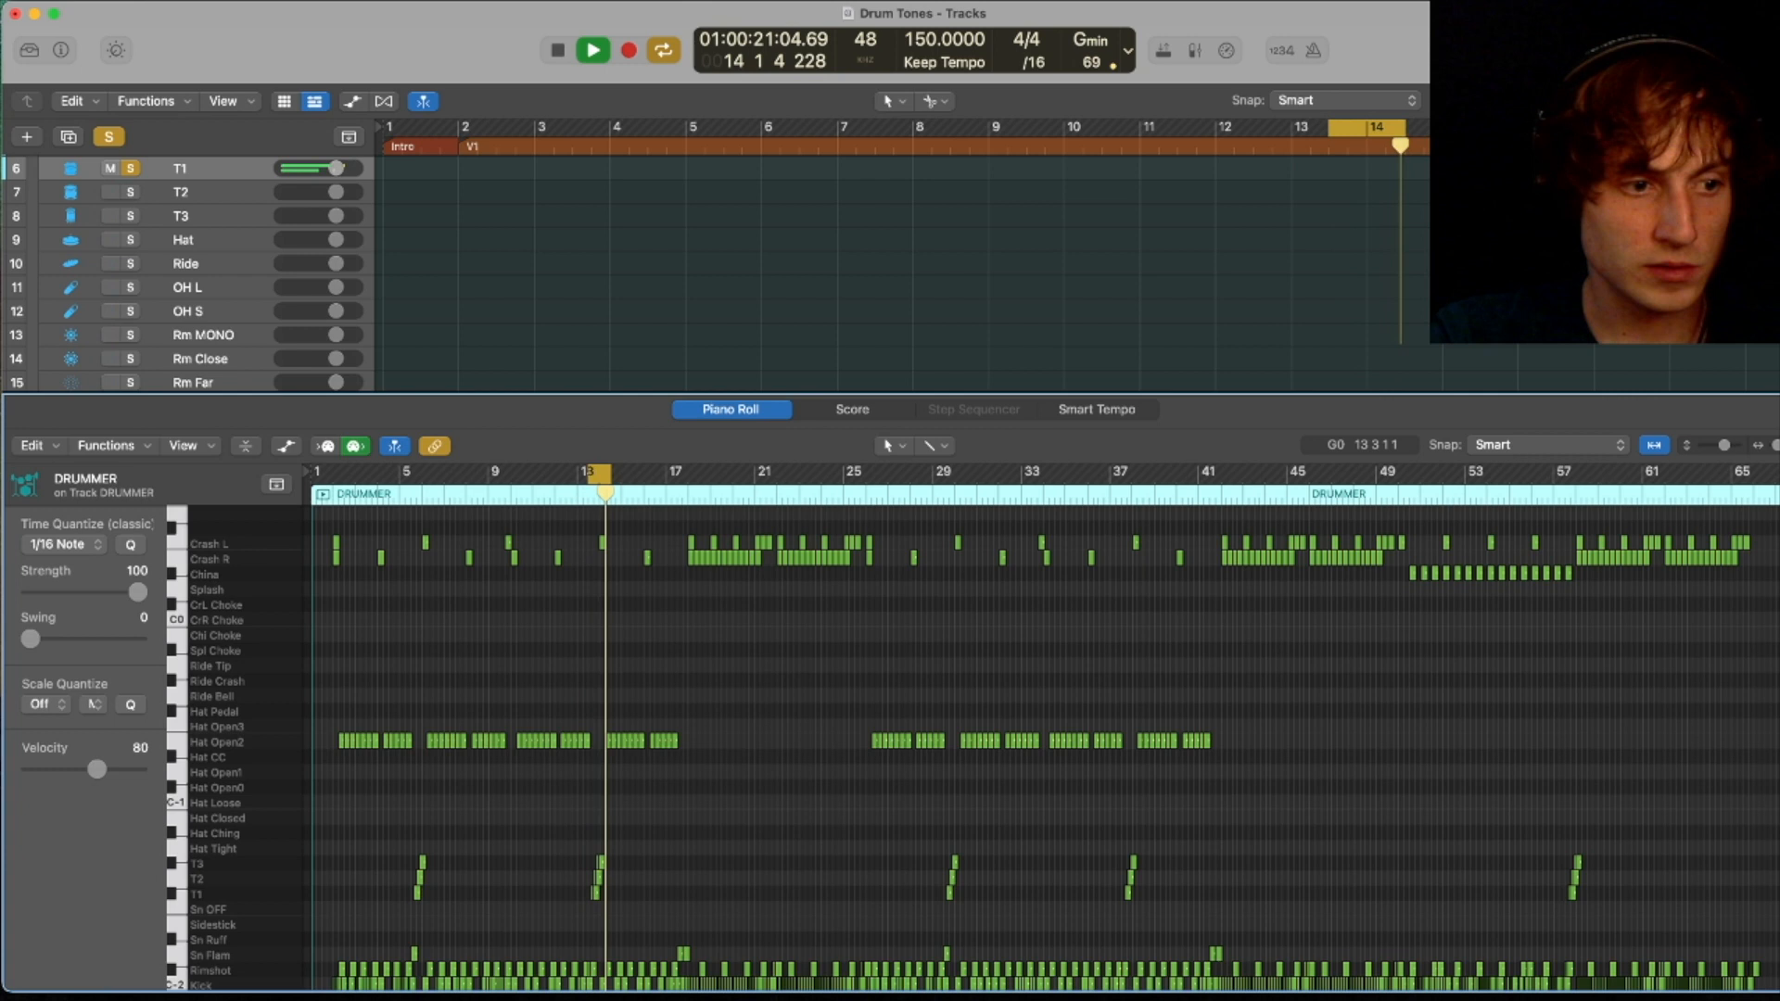
key(x)
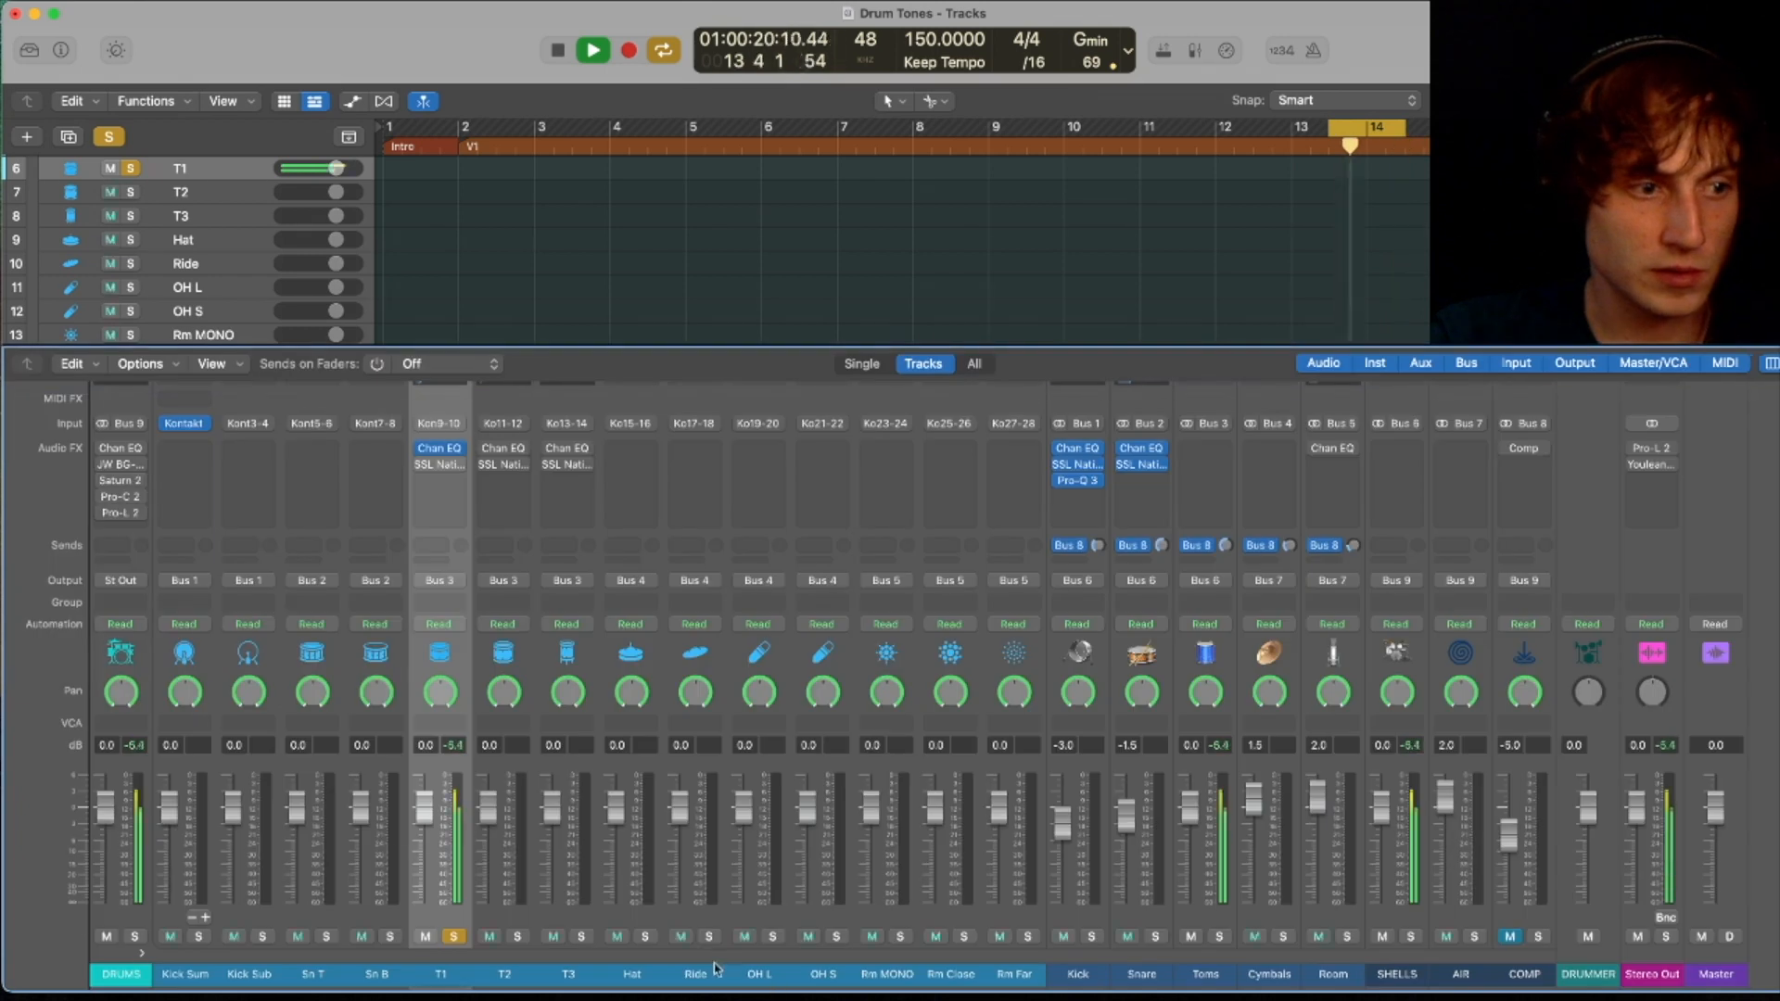
- Stop playback, enable the Channel EQs on T2 and T3, inspect T1's Channel EQ curve, and close the EQ windows
key(space)
click(439, 449)
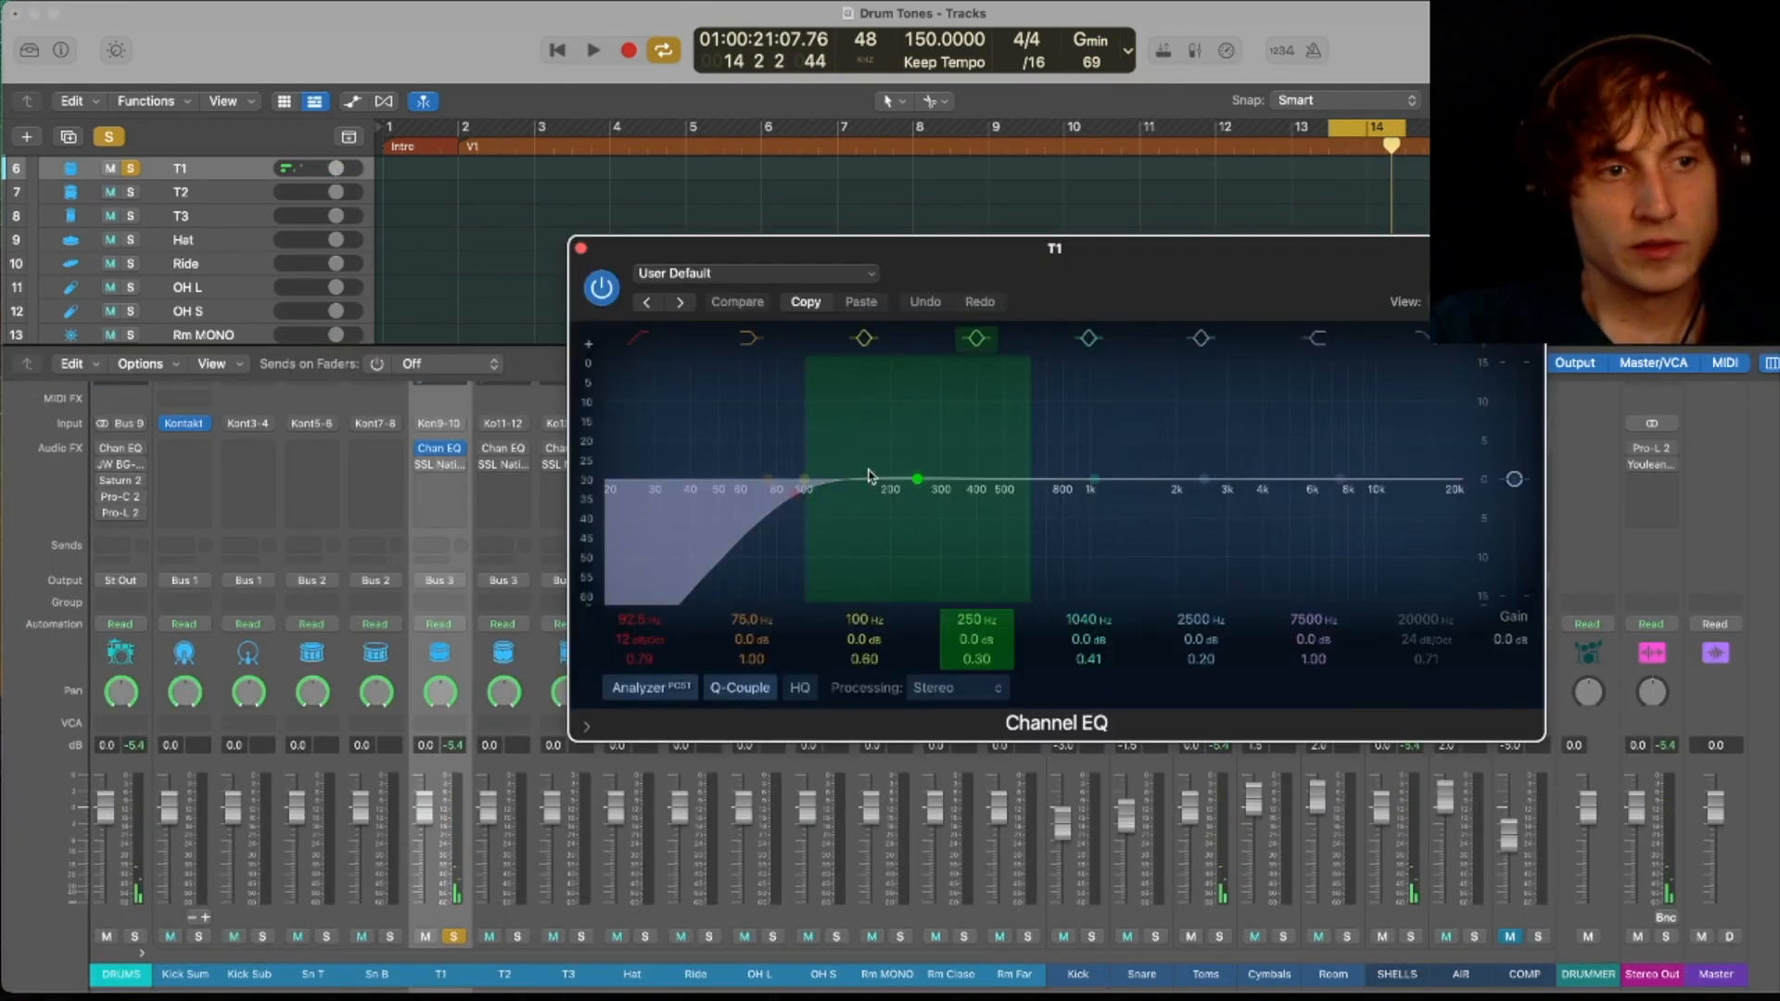
click(555, 450)
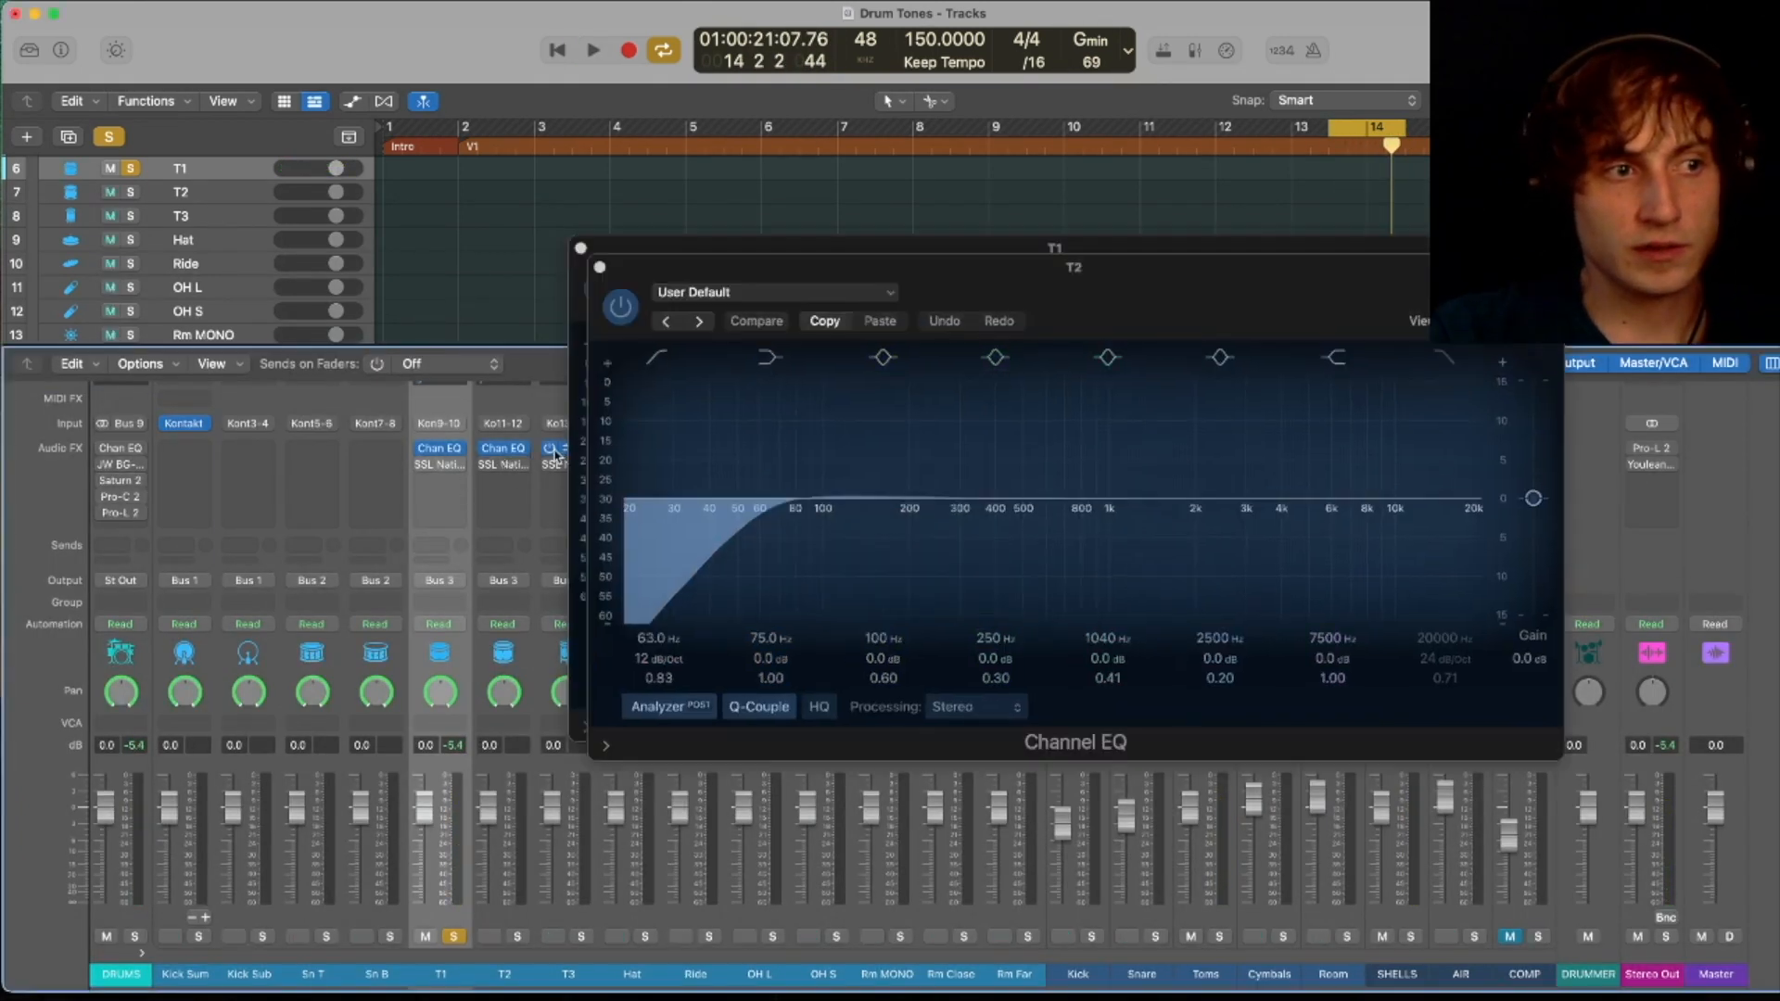
click(508, 449)
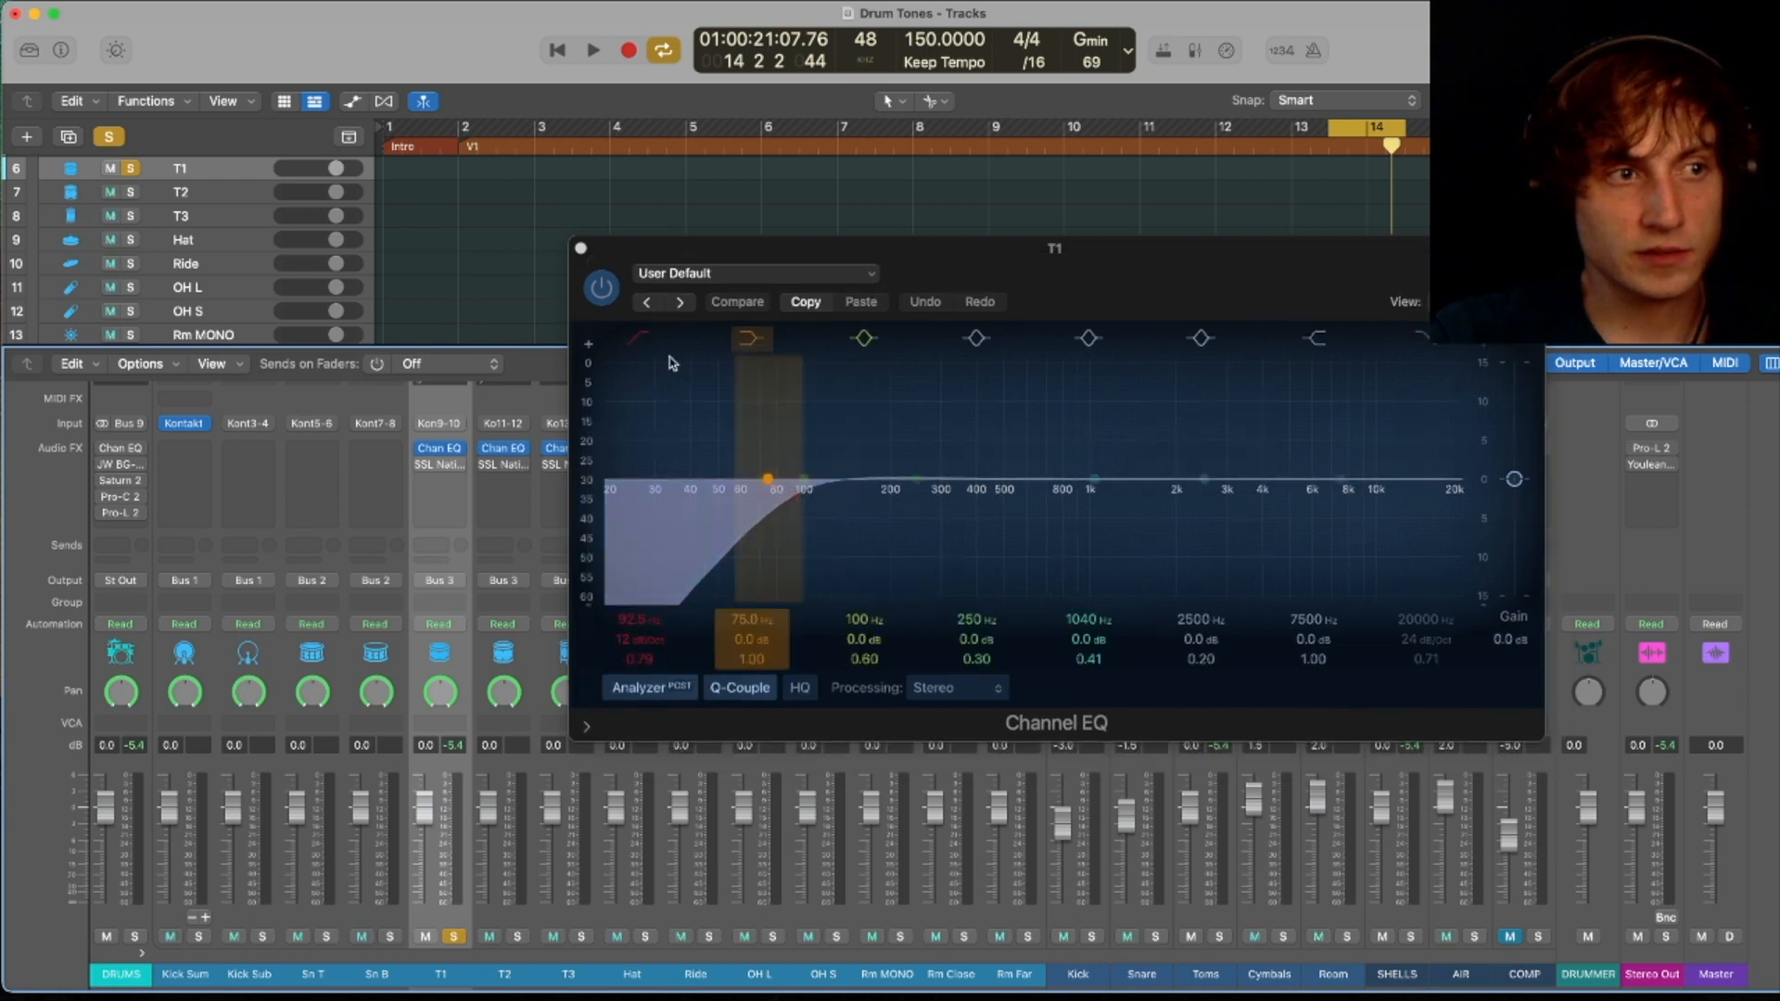
click(581, 249)
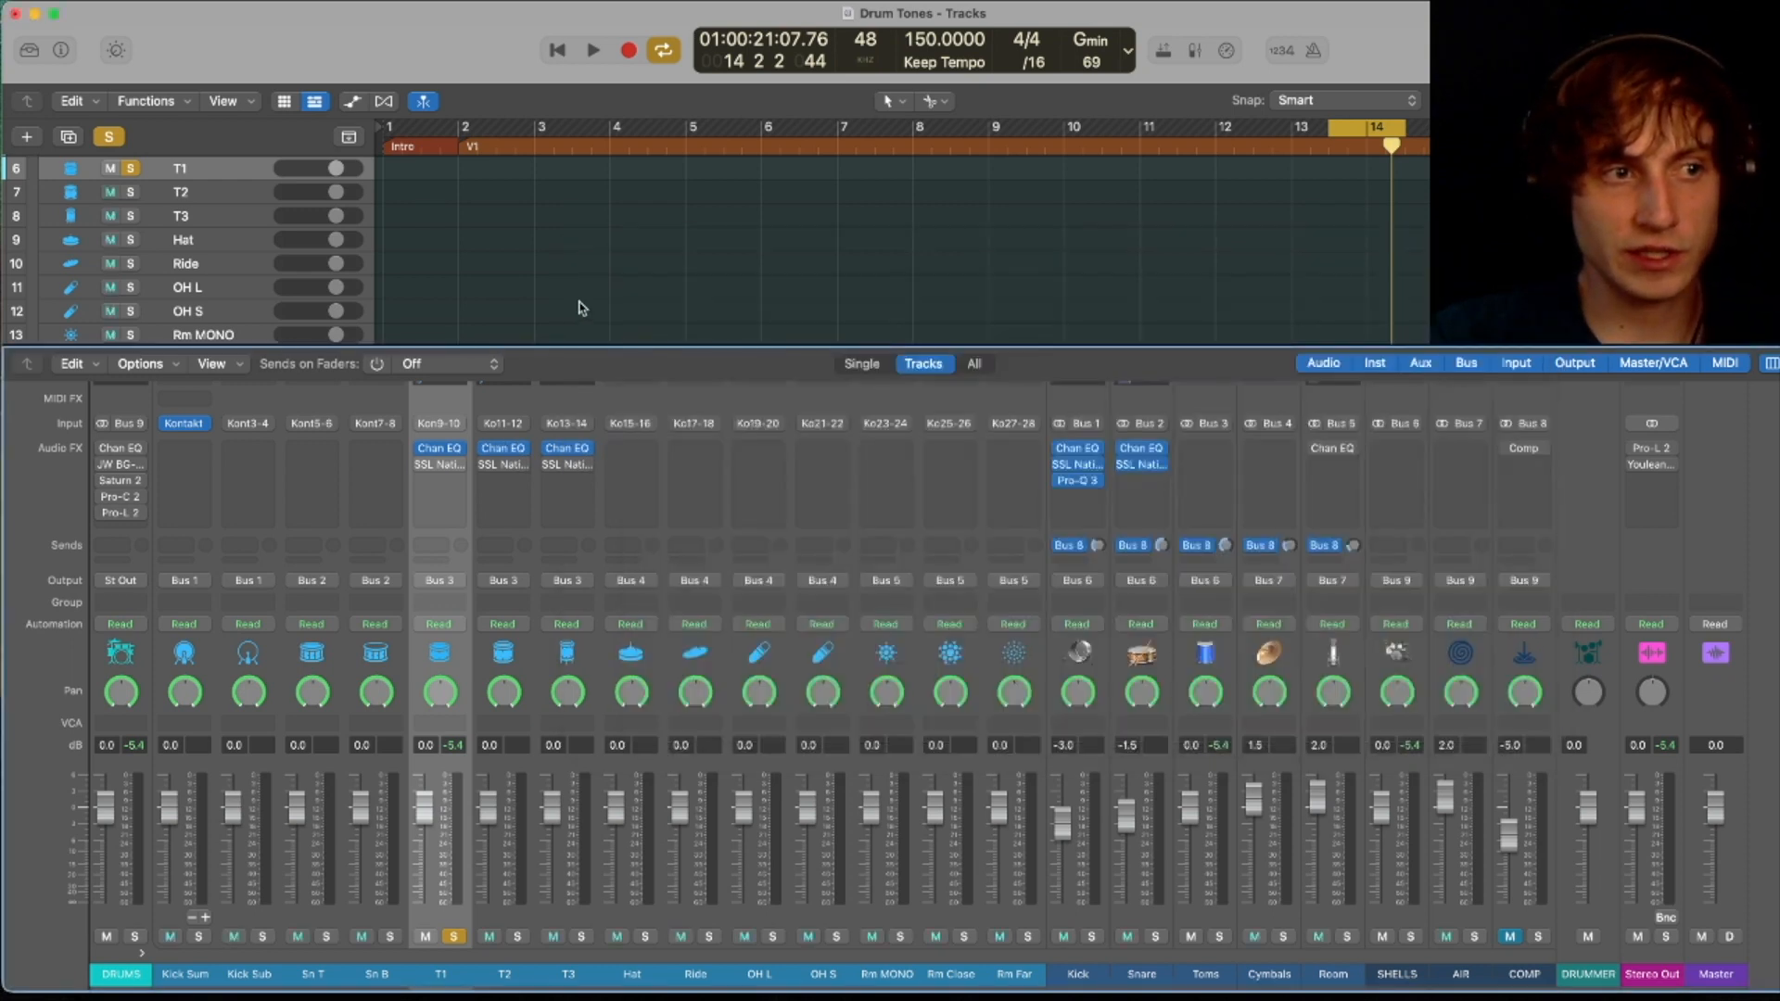
- Play the soloed T1 fill with its Channel EQ open to examine the low cut against the spectrum, and close the window
key(space)
click(439, 448)
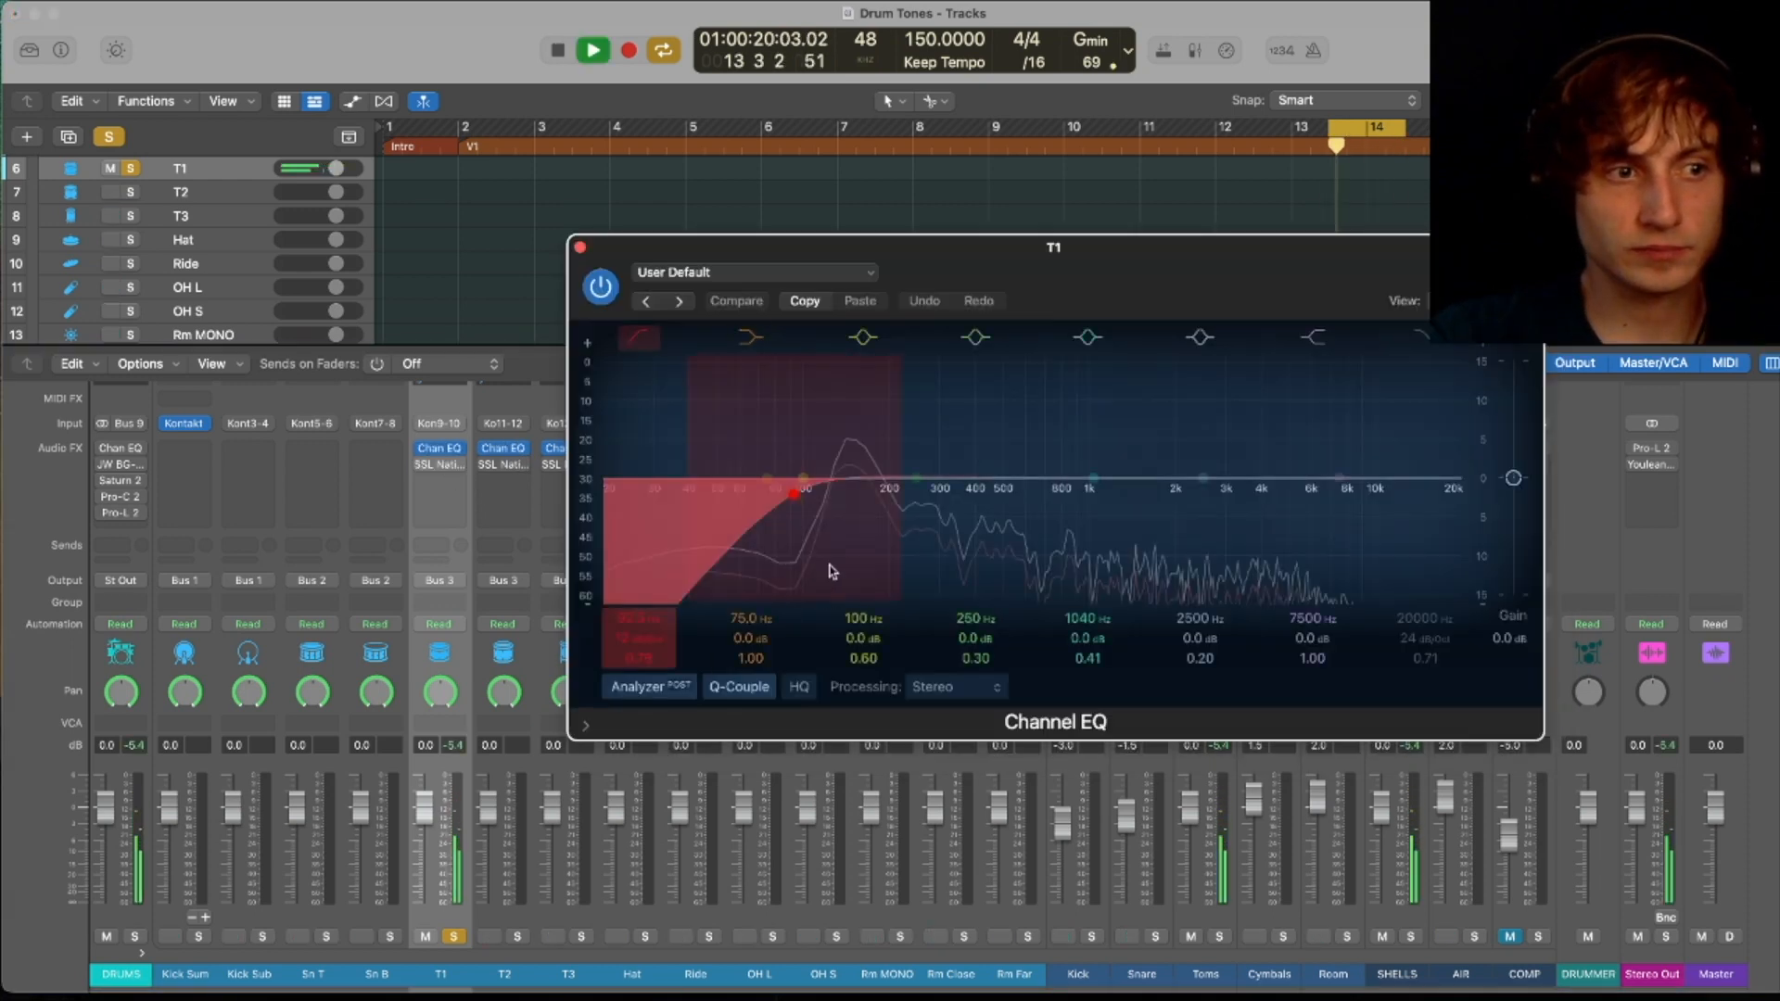
key(space)
click(581, 249)
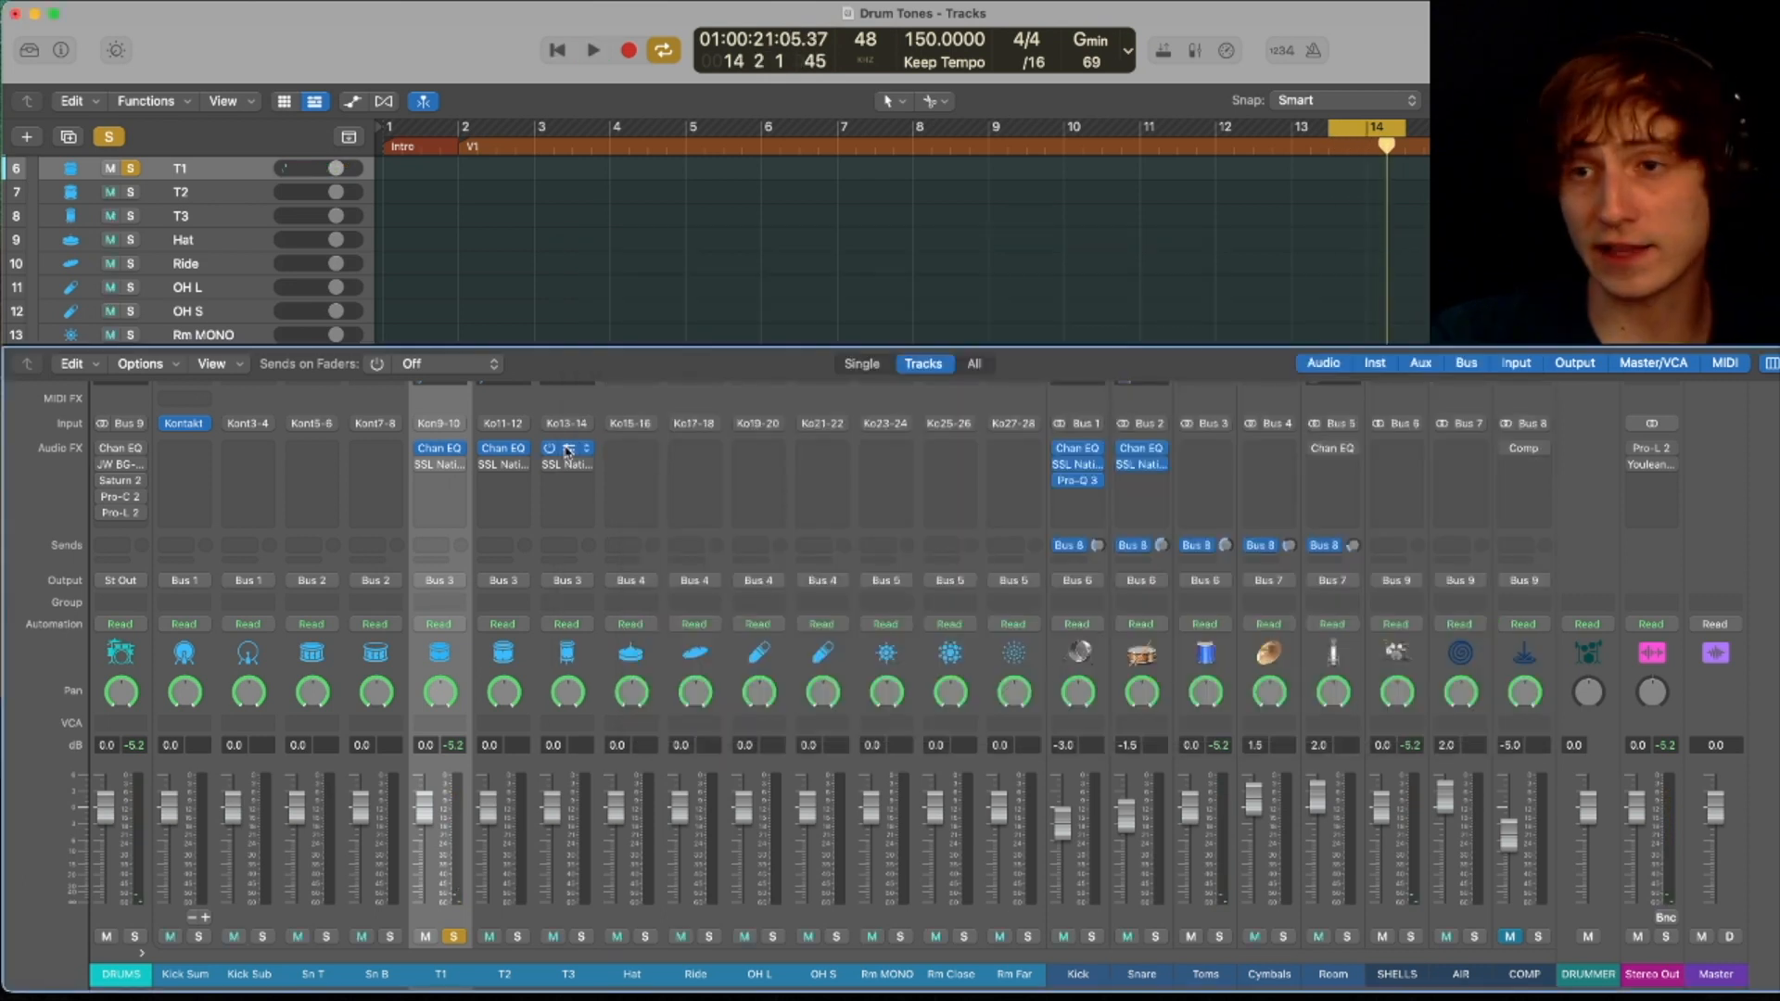
- Open T3's Channel EQ and examine its low cut during playback of the tom fill
click(569, 450)
key(space)
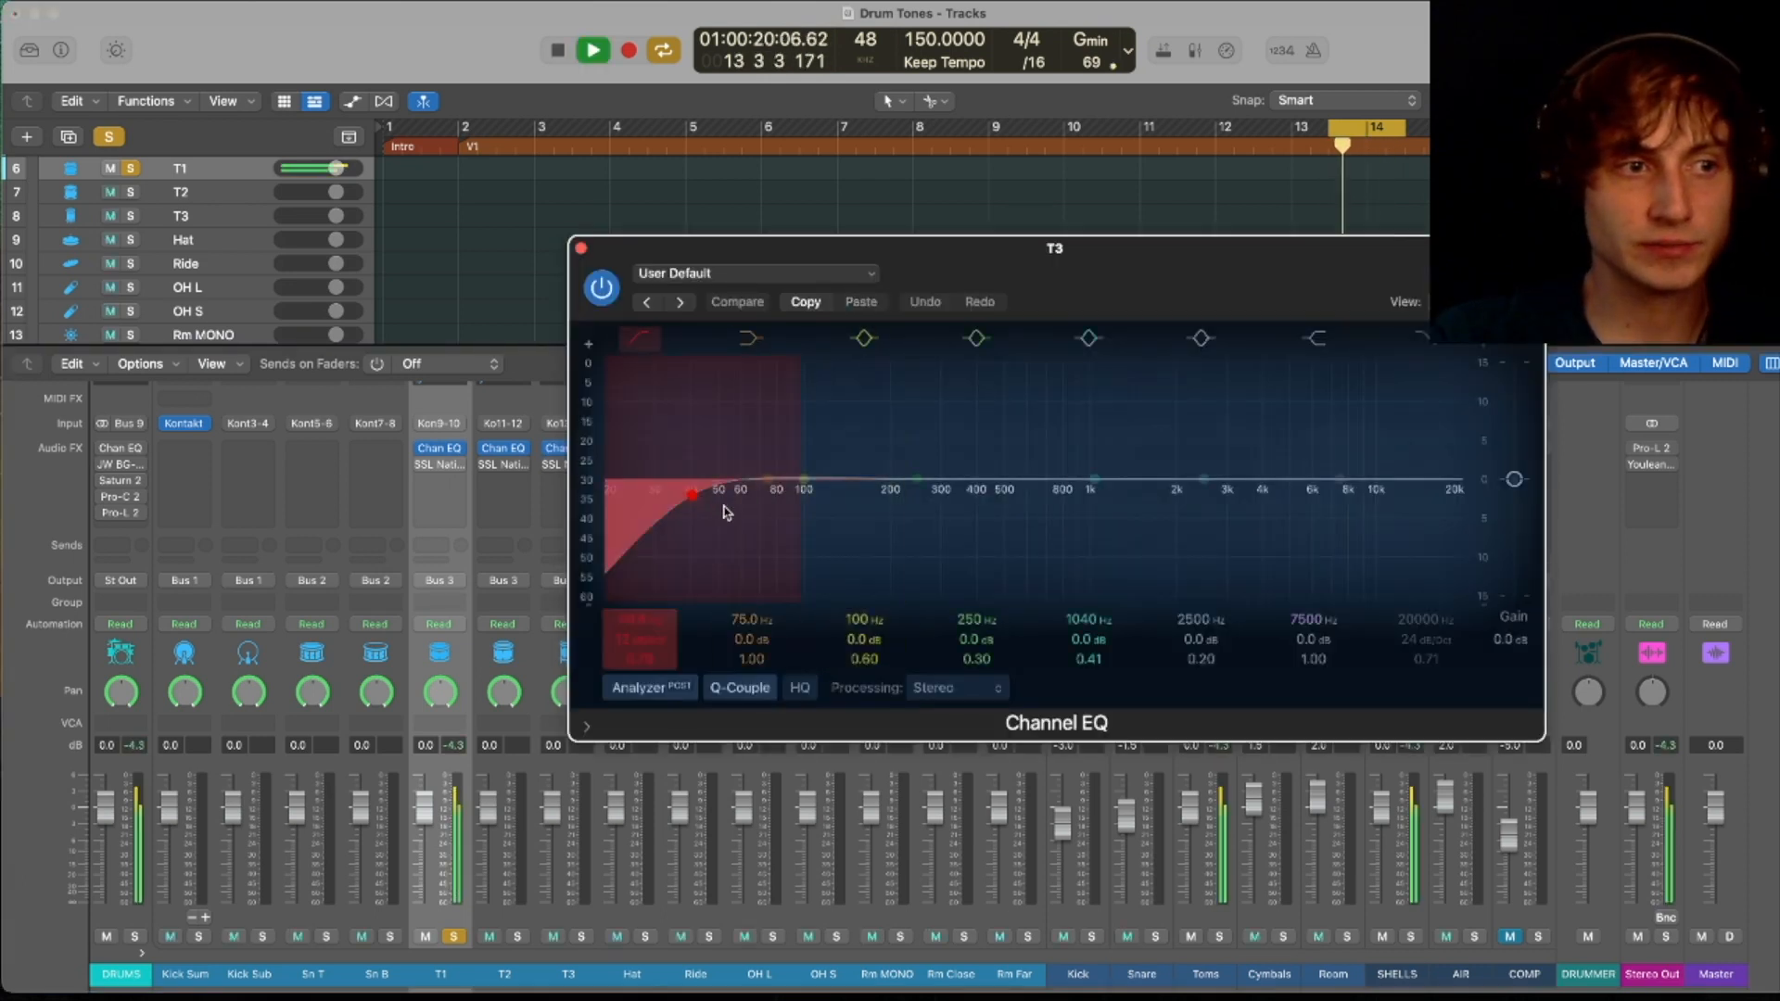
key(space)
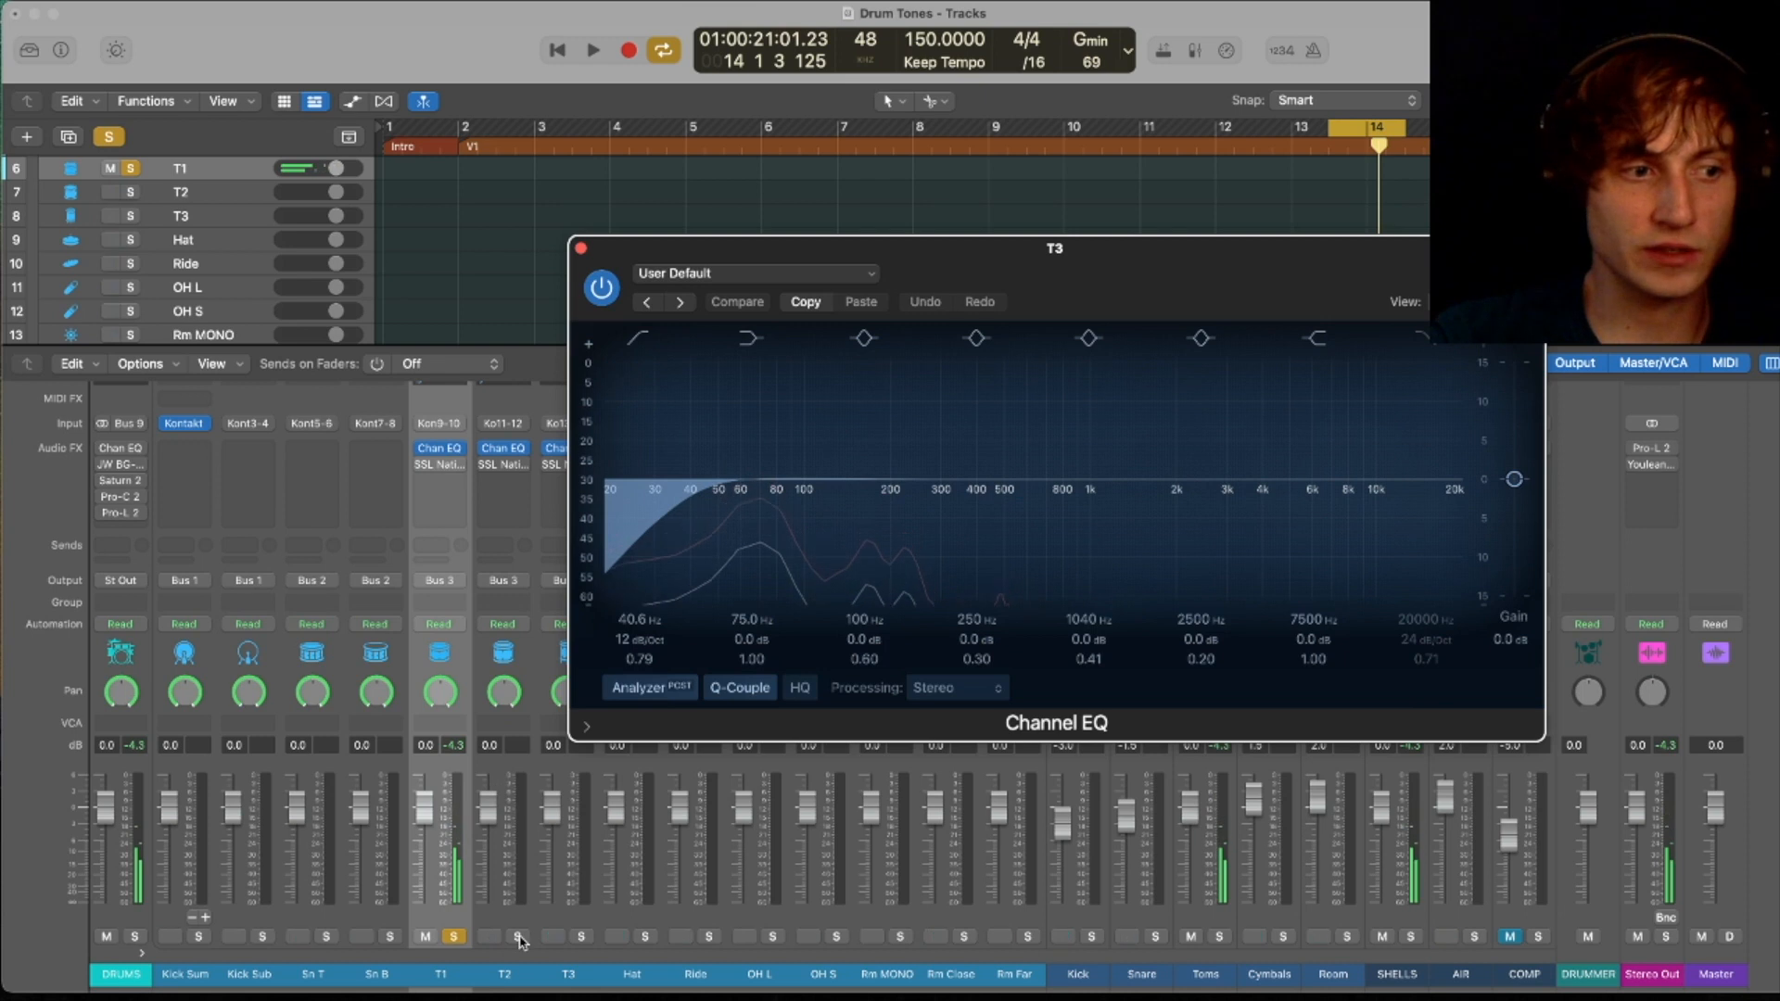
- Solo T2 and T3 alongside T1, play the tom fill, and close T3's Channel EQ window
click(517, 937)
click(581, 937)
key(space)
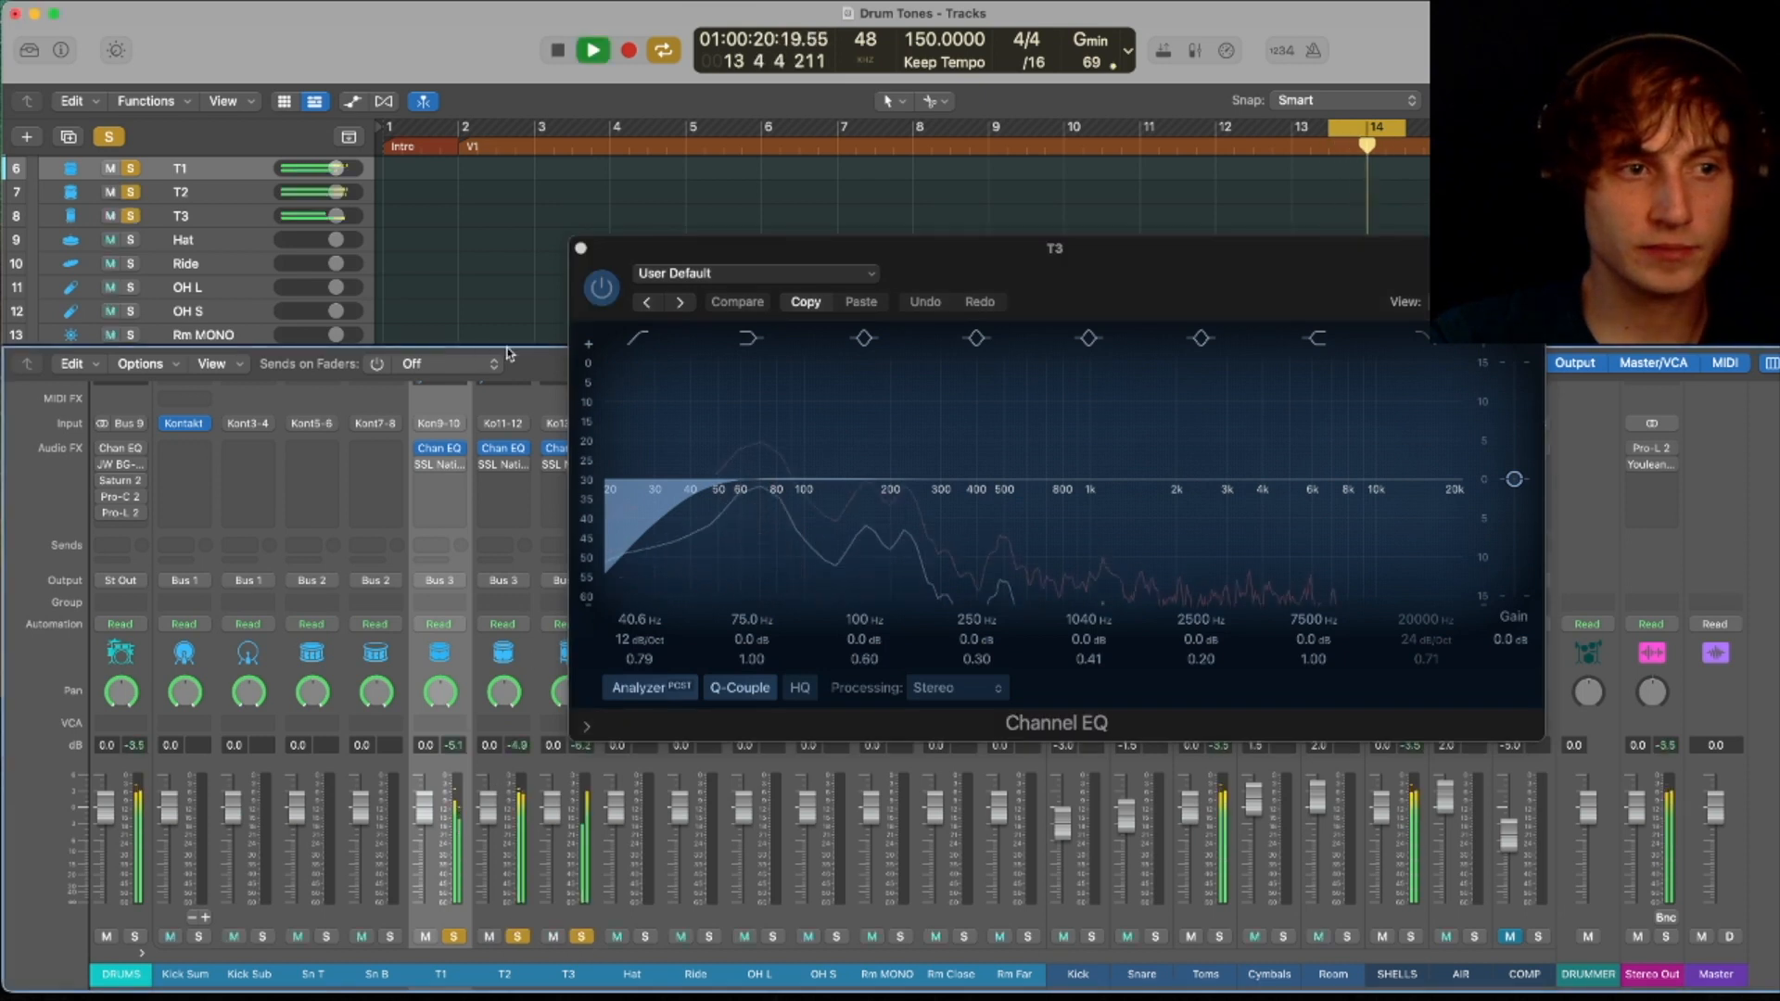
click(580, 249)
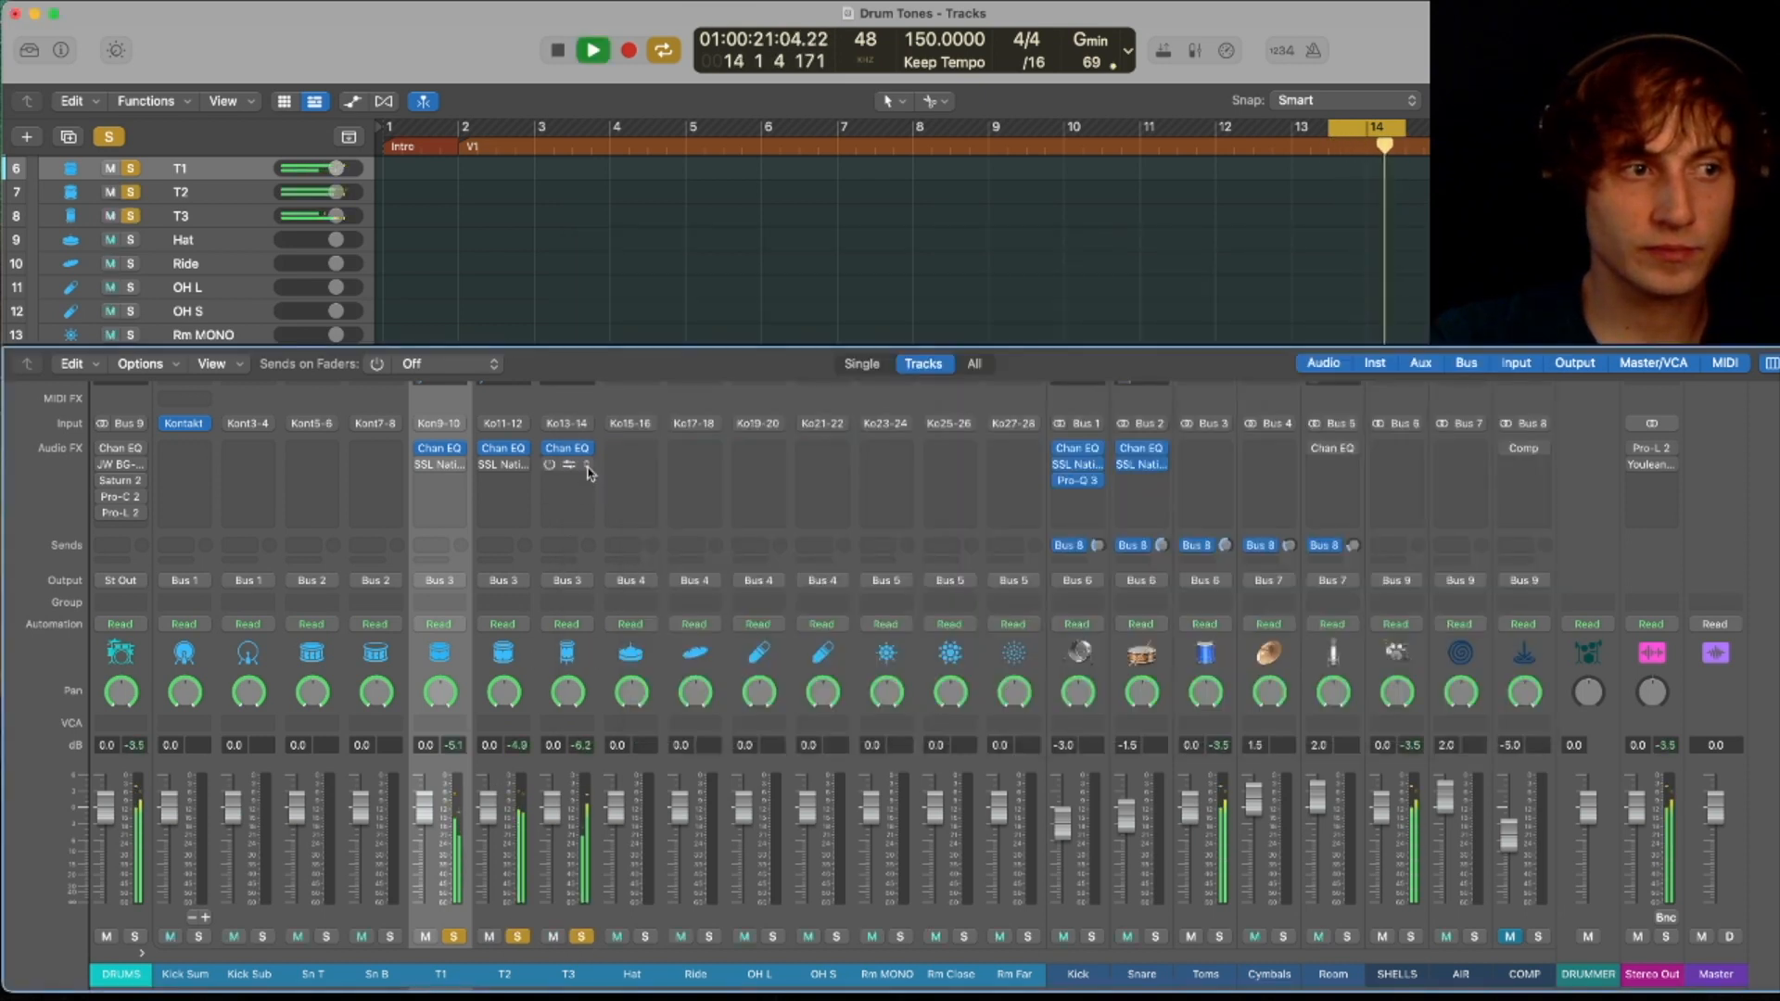
- Check T3's Channel EQ once more while all three toms play, stop playback, and close its window
click(557, 448)
click(557, 449)
click(560, 449)
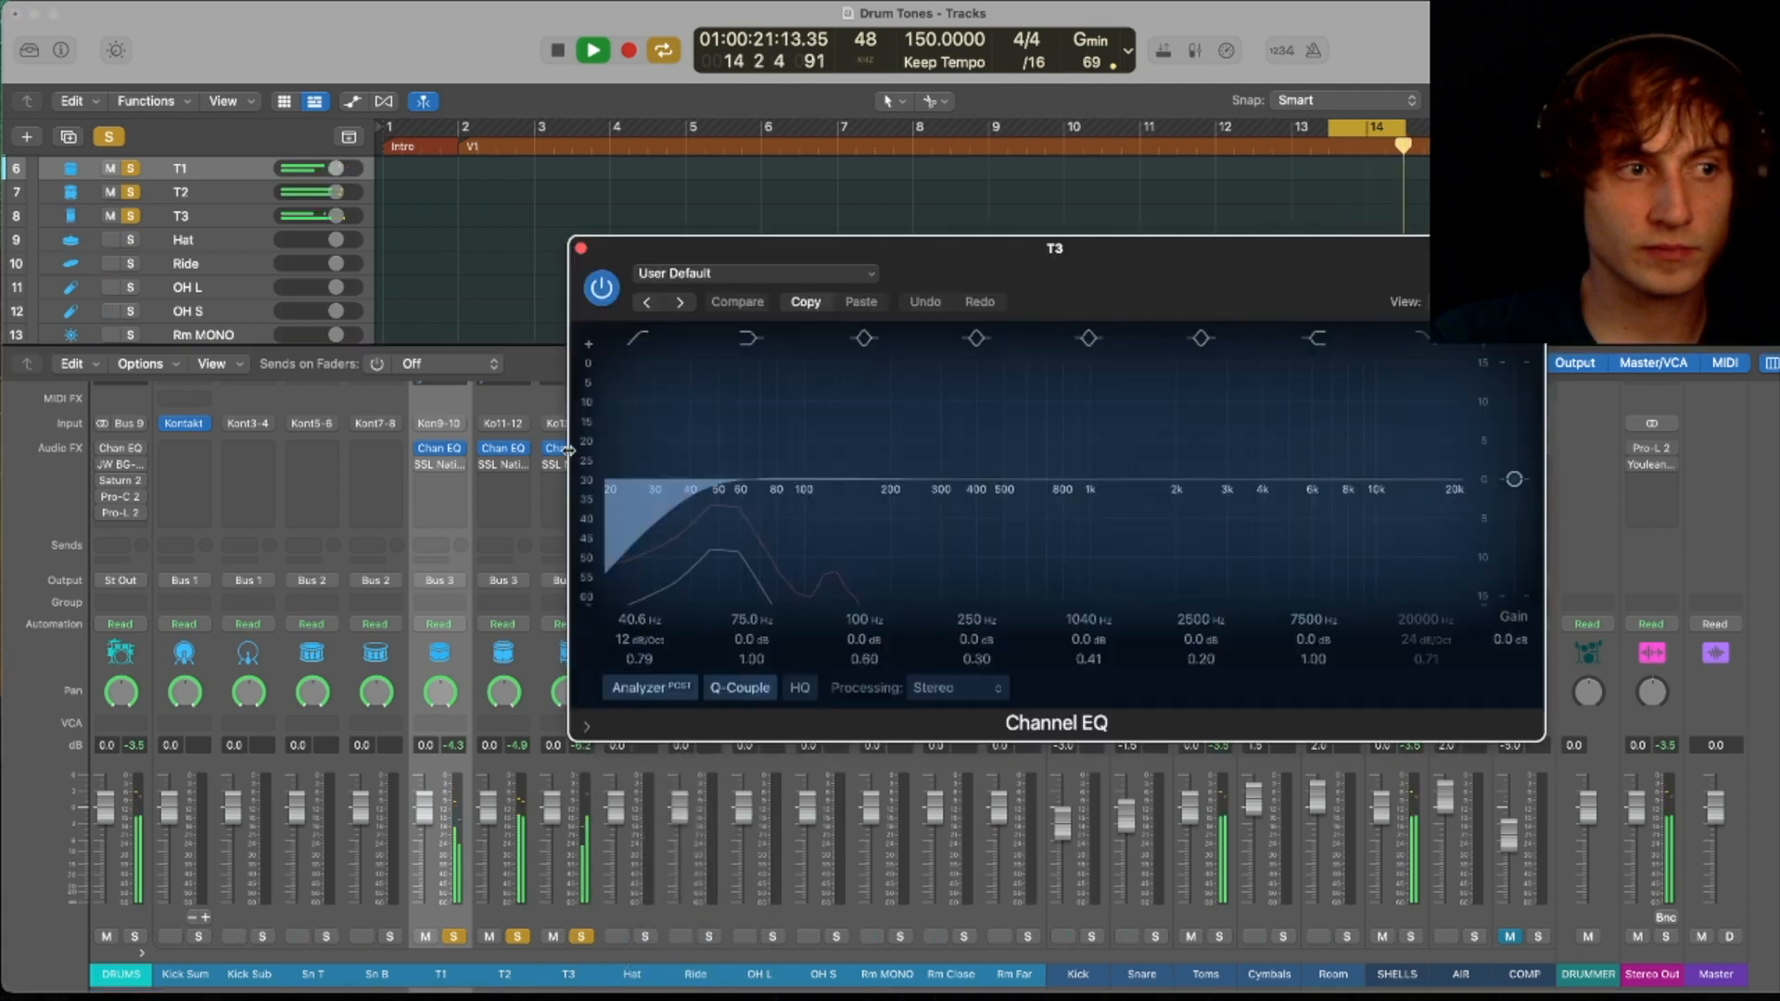
key(space)
click(581, 248)
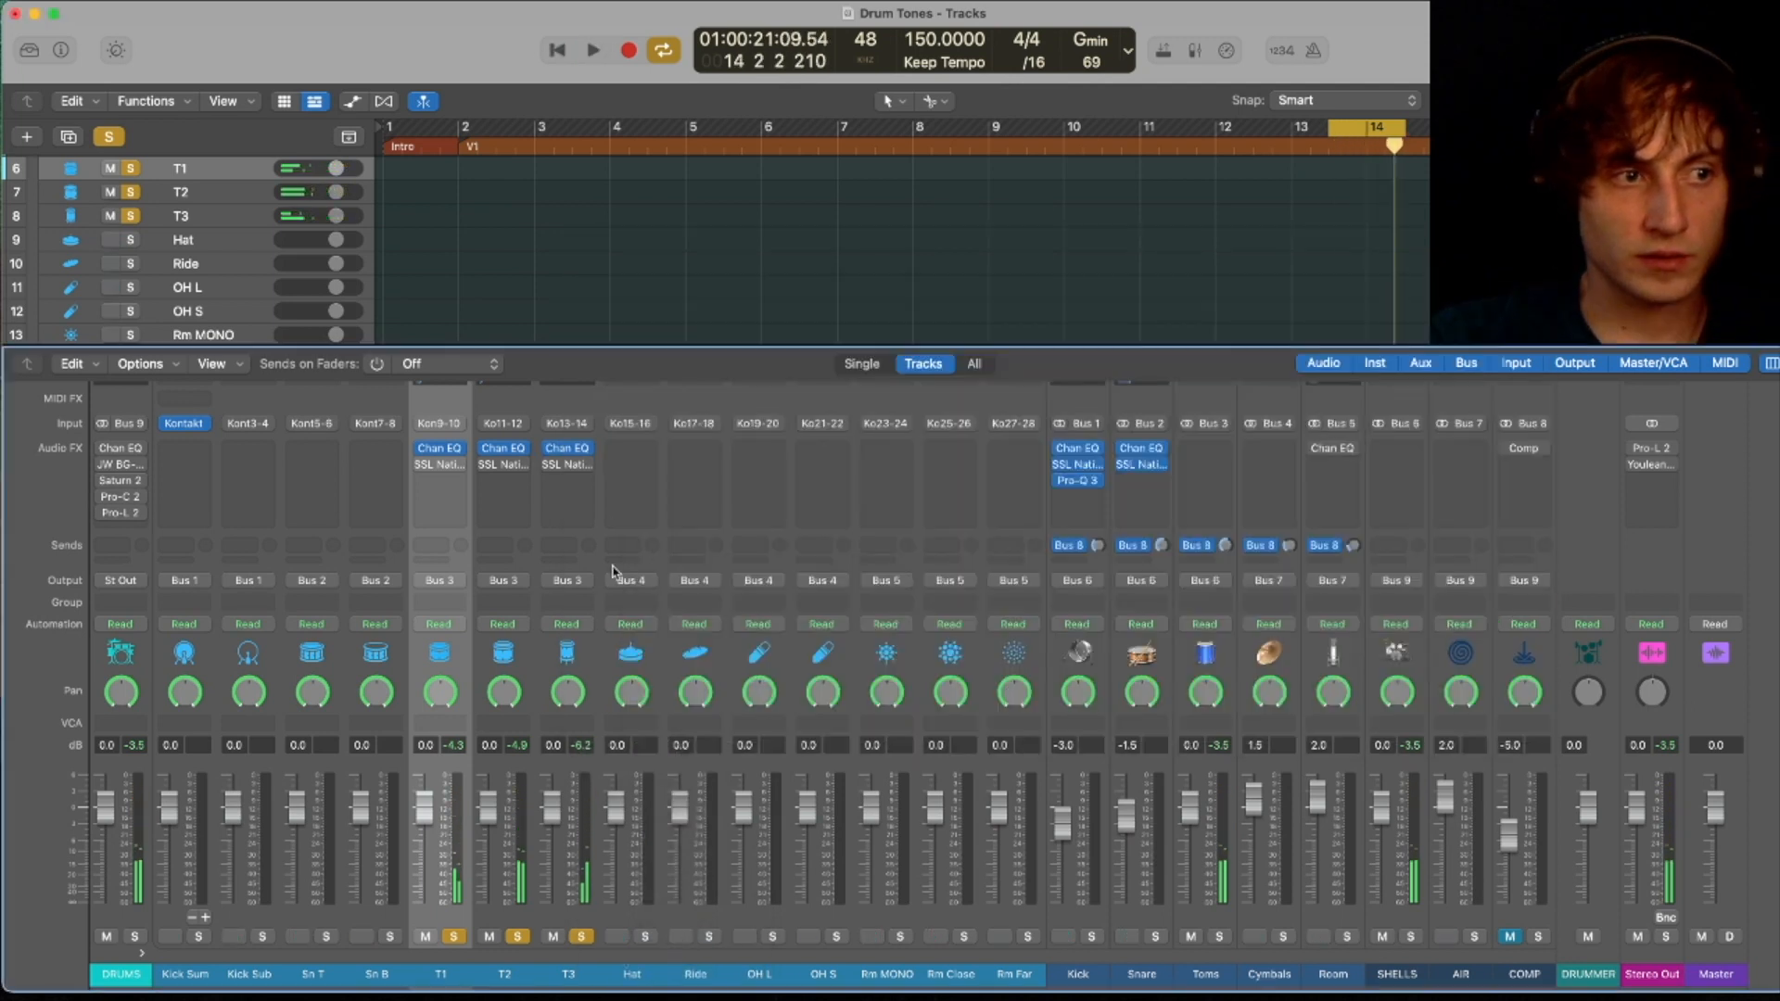
- Open T1's SSL Native Drumstrip and enable the Low Freq Enhancer, High Freq Enhancer and Transient Shaper in turn during playback
scroll(567, 479, up, 3)
scroll(567, 478, down, 1)
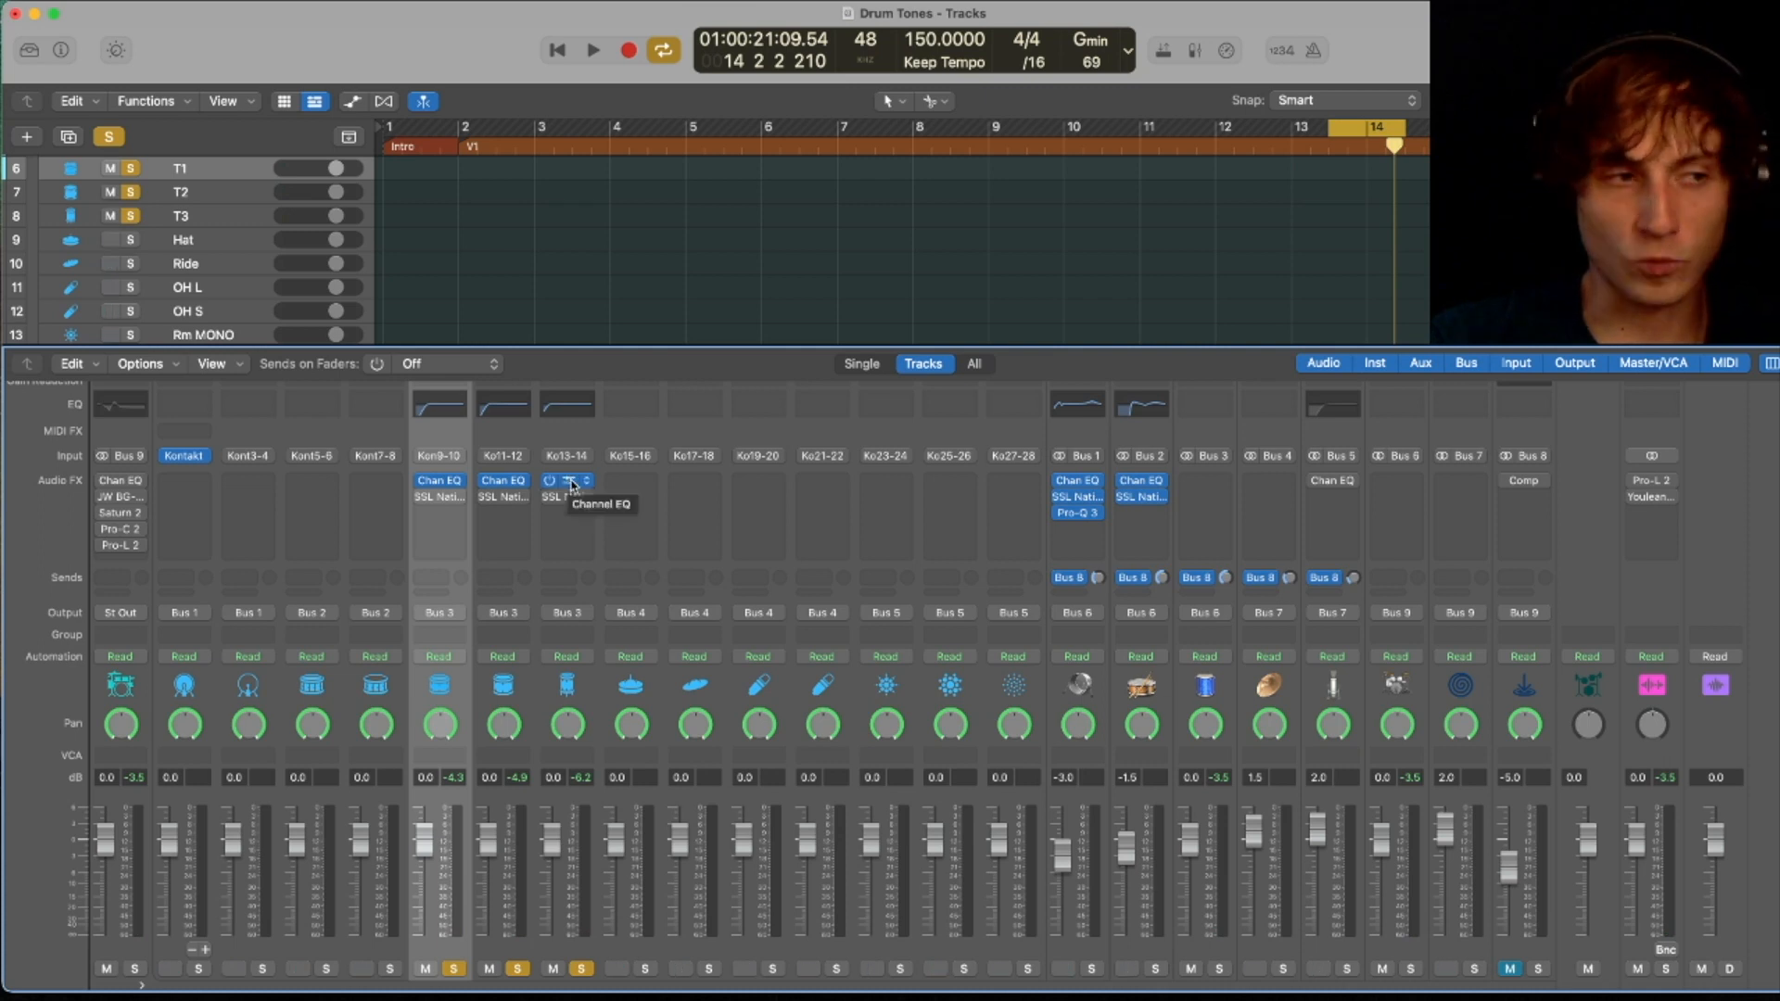
scroll(567, 484, down, 3)
click(439, 464)
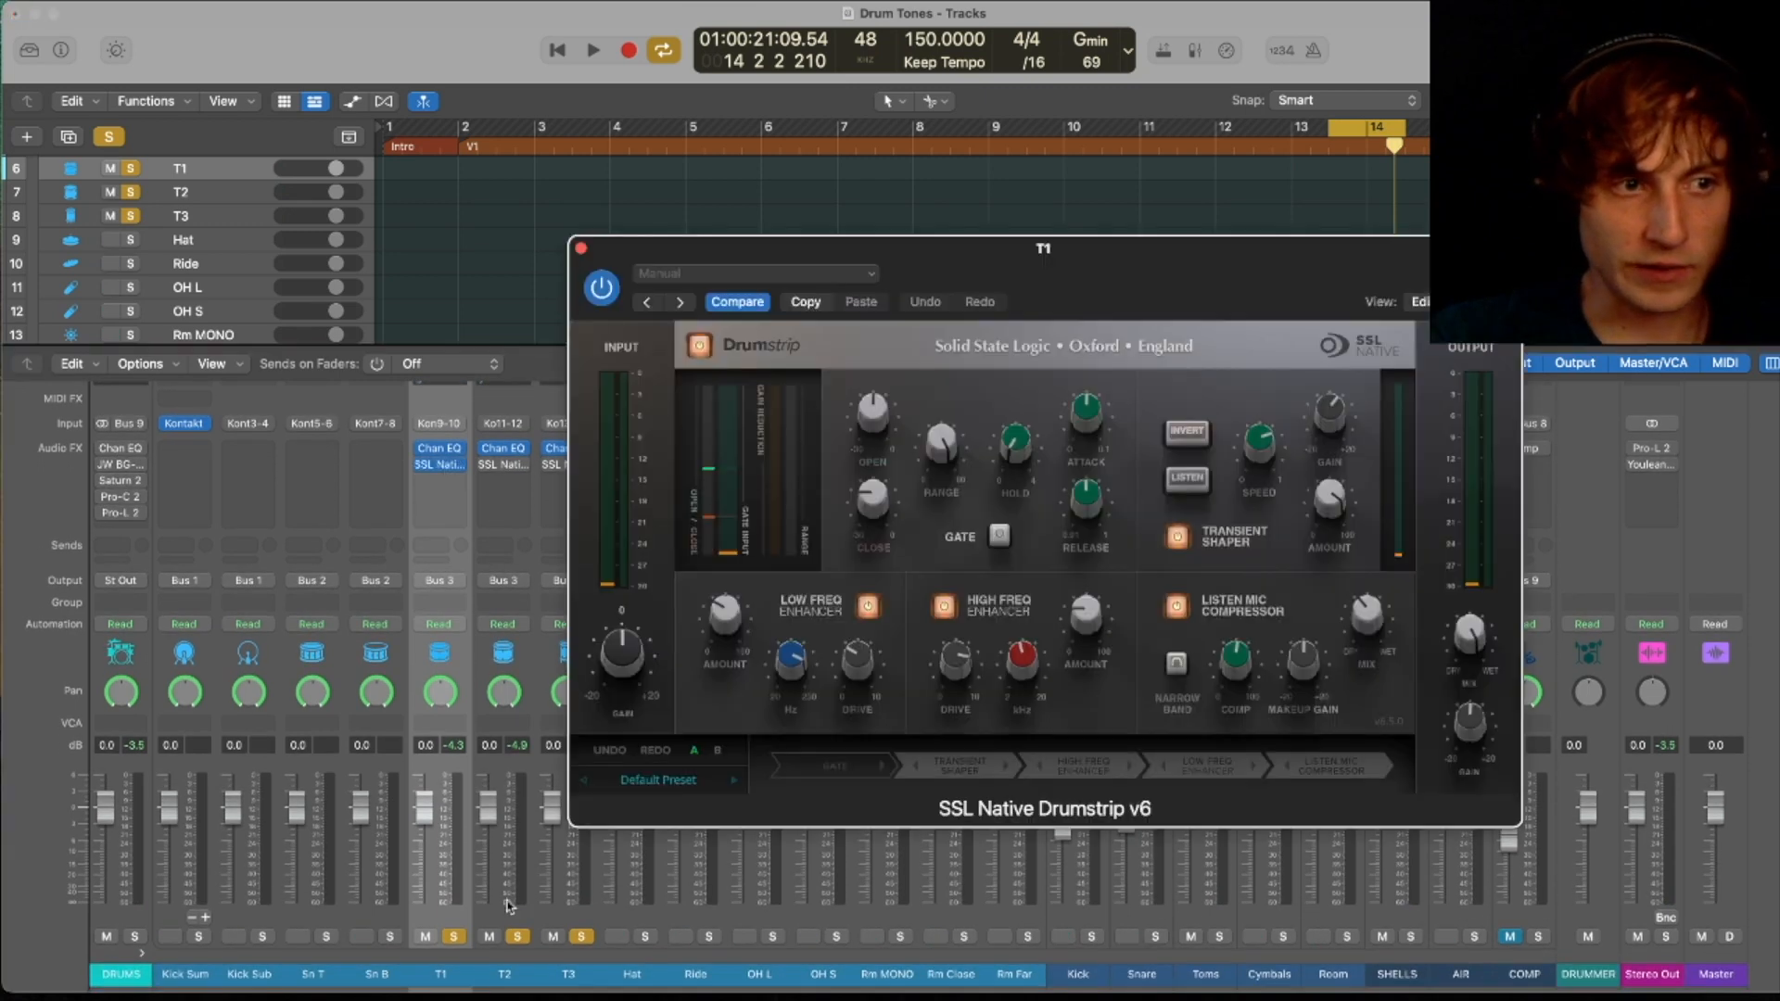
key(space)
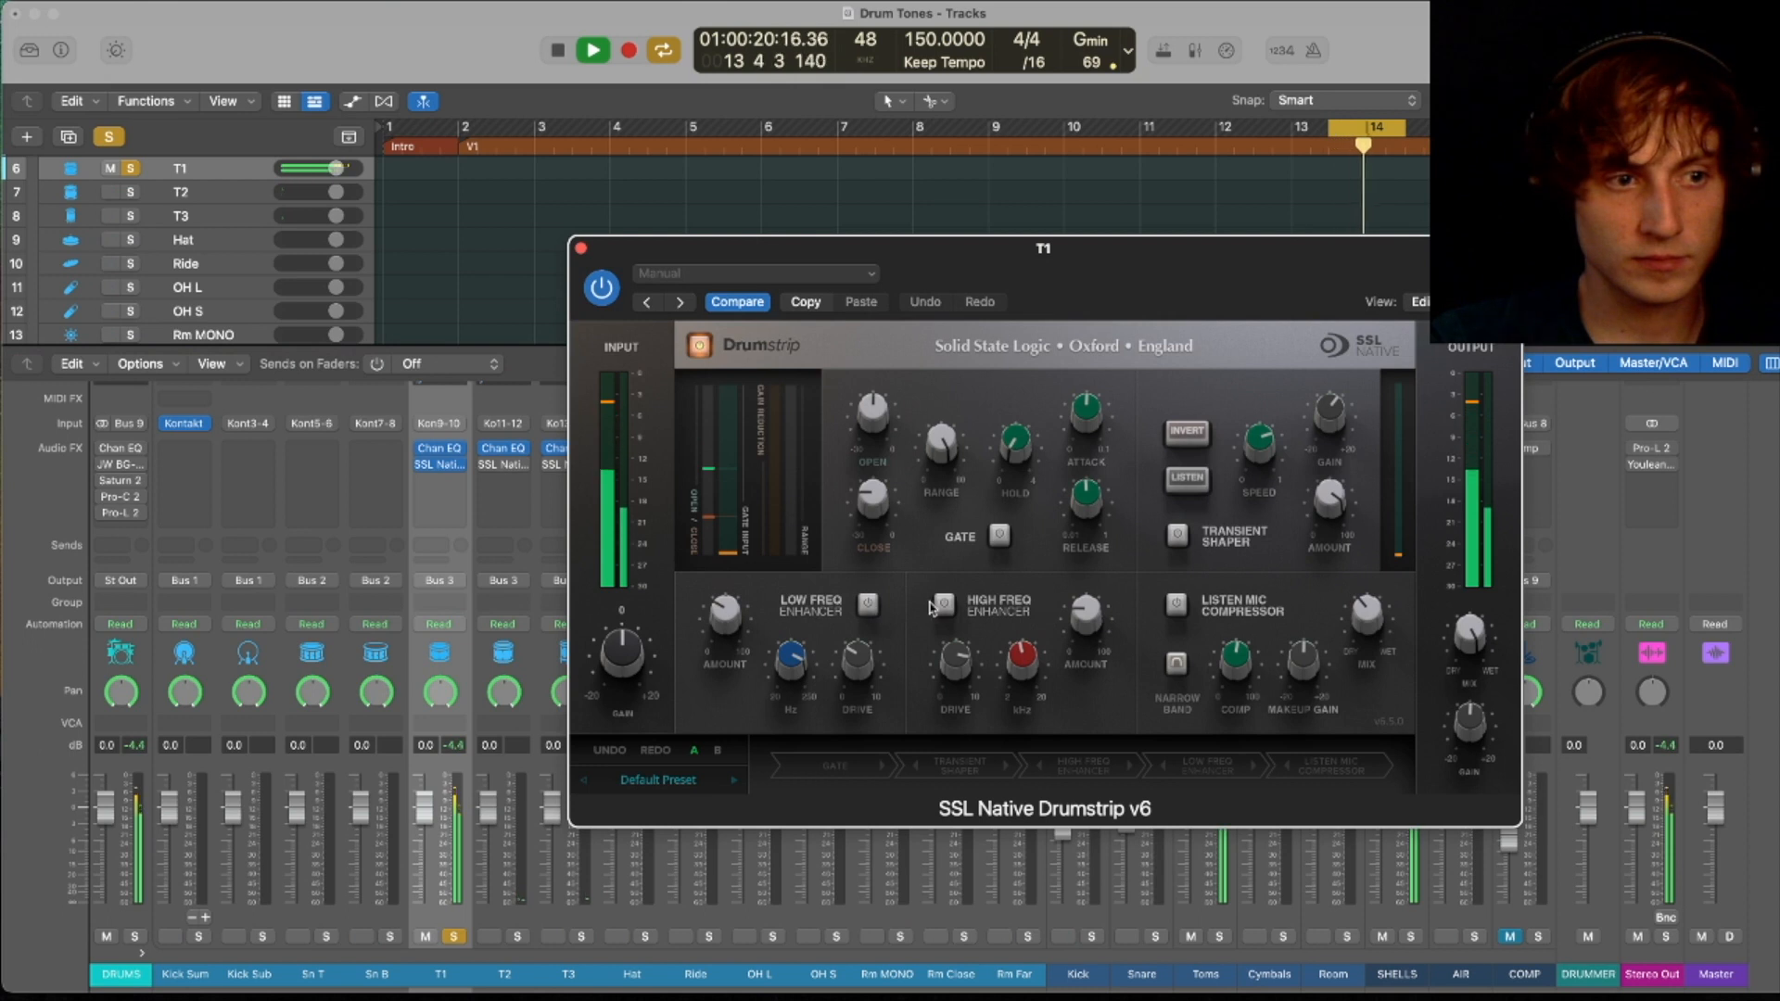
click(868, 606)
click(943, 605)
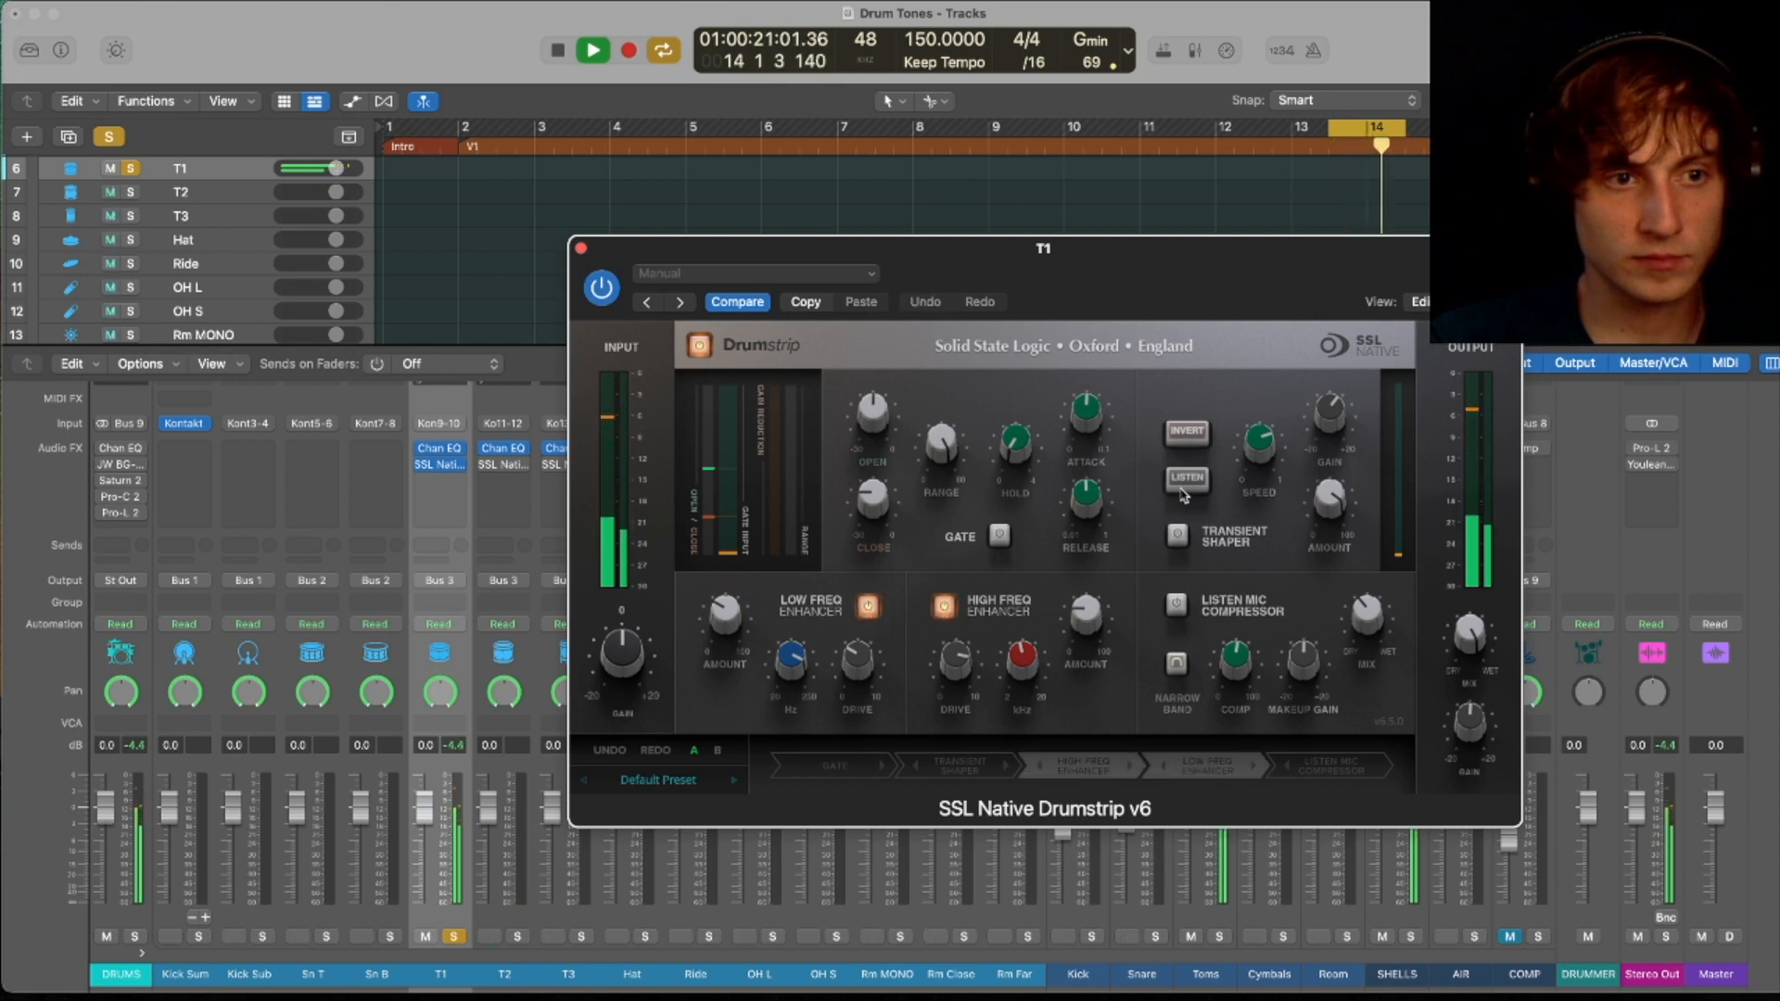
click(1177, 534)
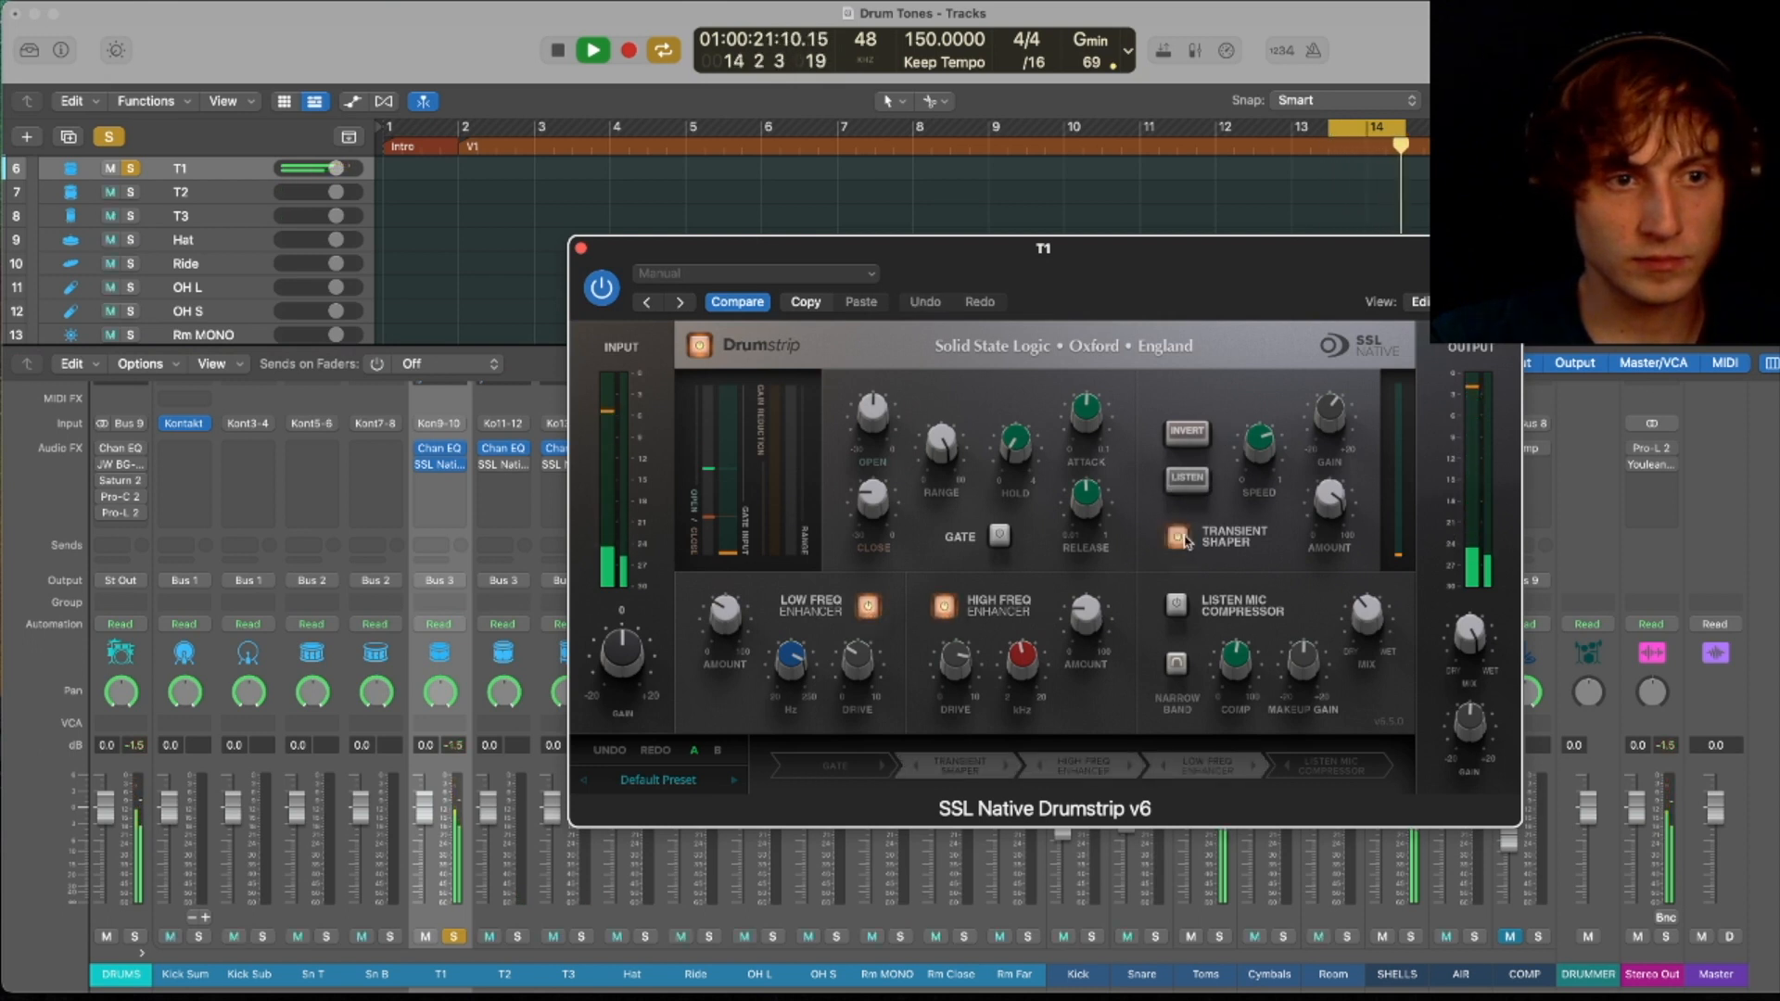
- Switch to T2's Drumstrip and enable its Low Freq Enhancer, High Freq Enhancer and Transient Shaper during playback
key(Down)
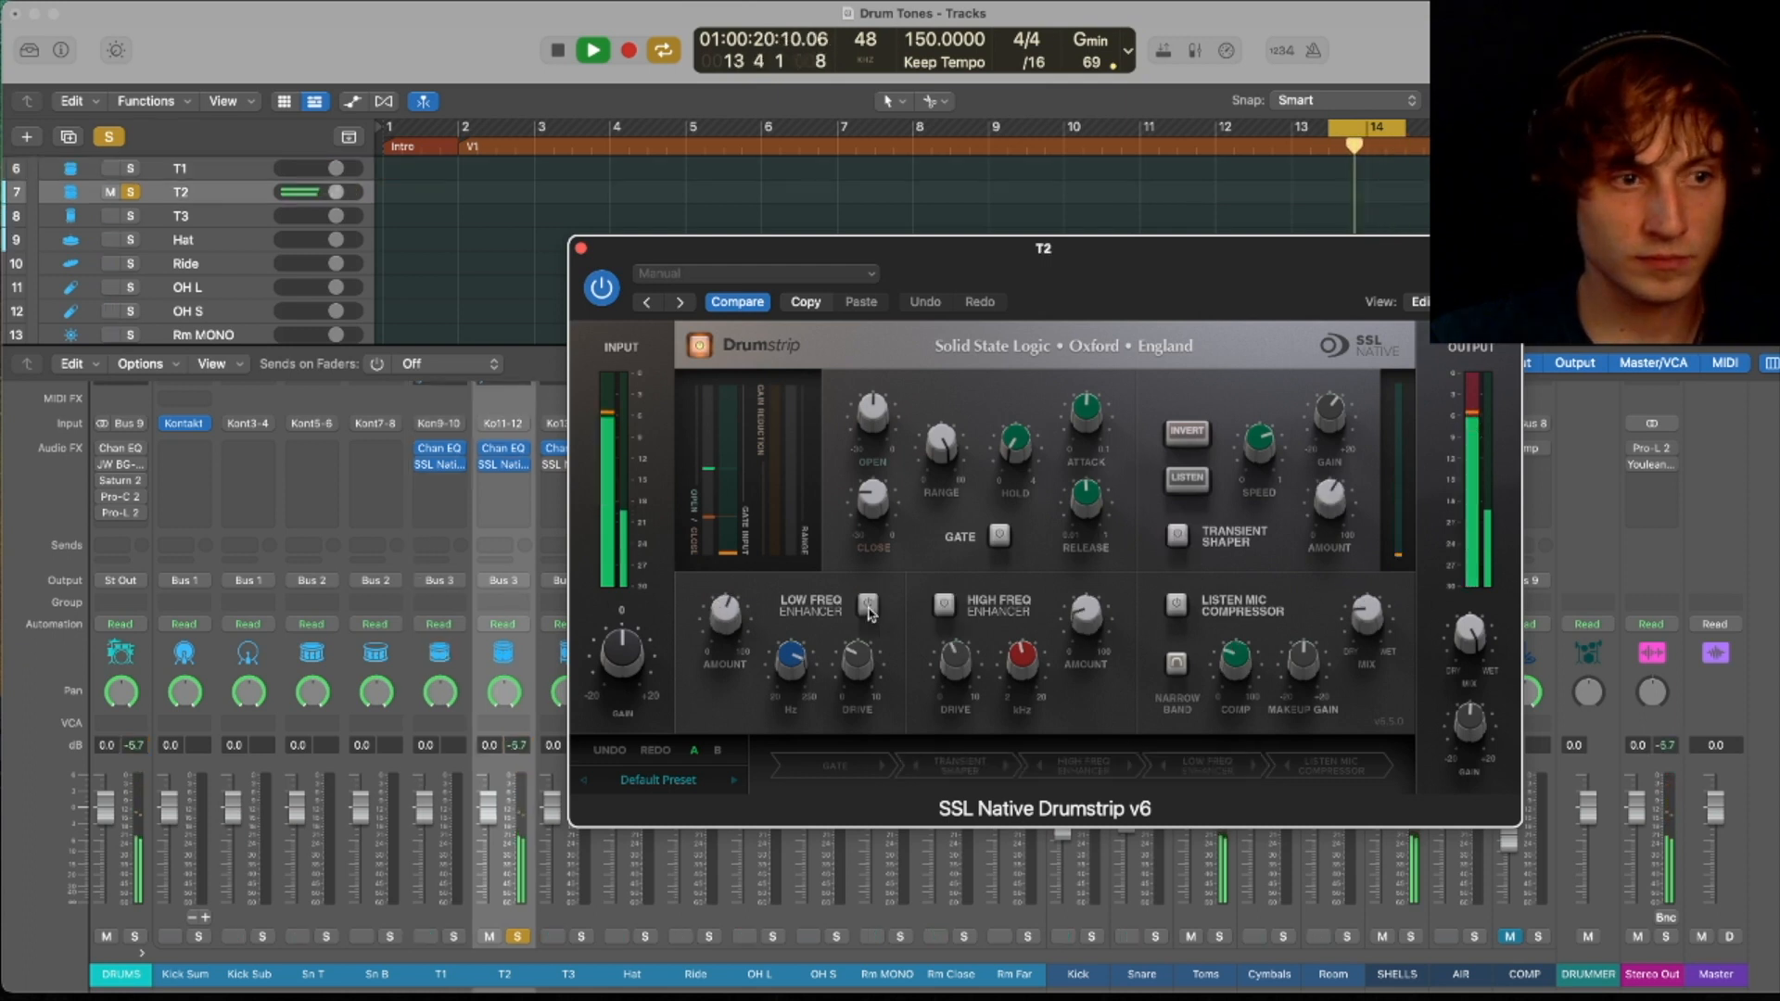
click(868, 606)
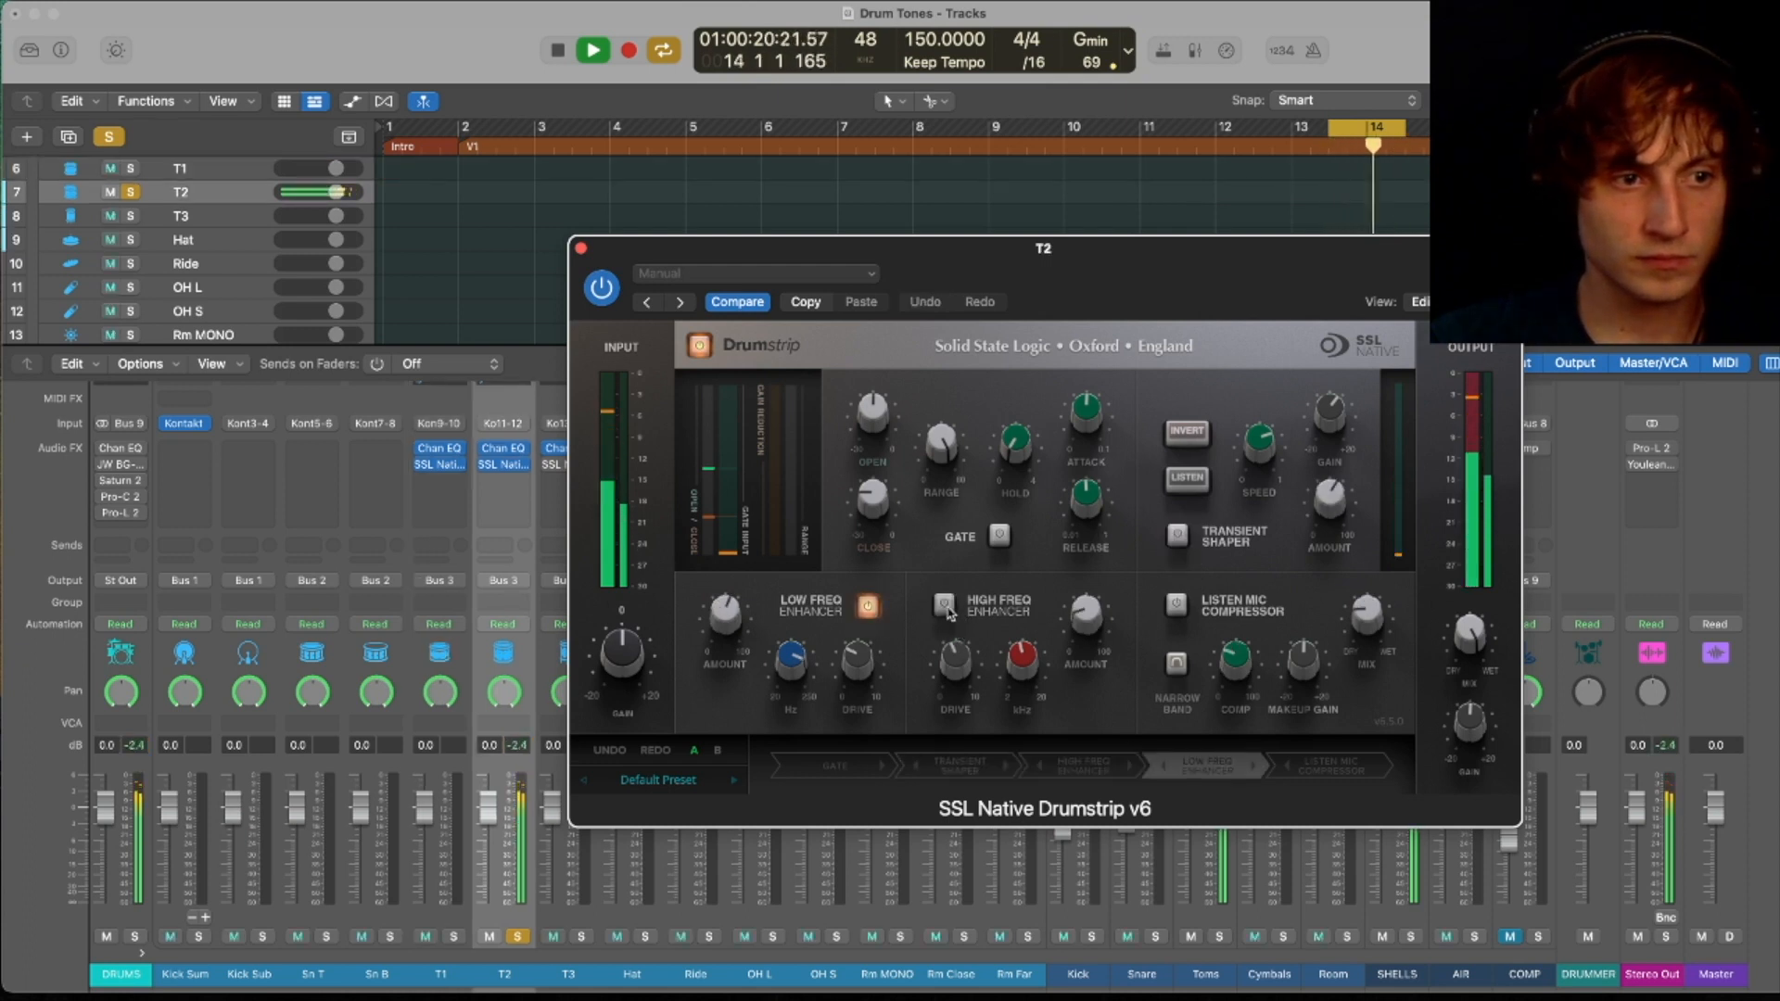
click(944, 607)
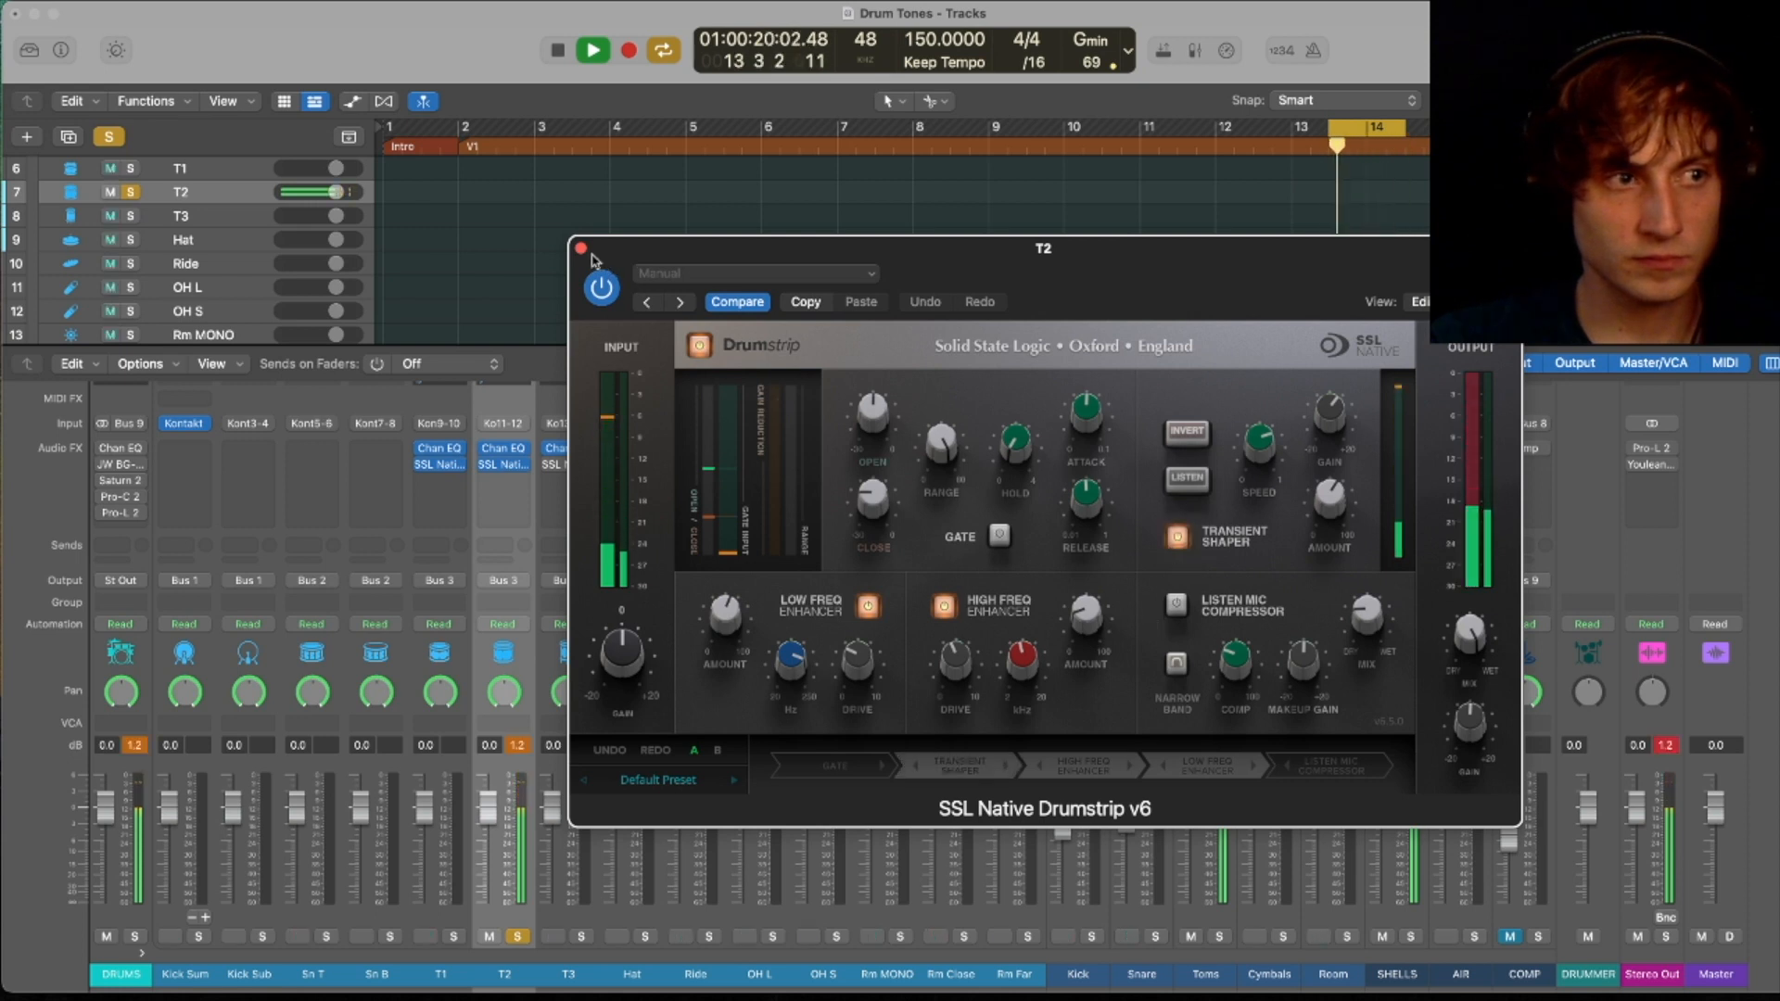
- Switch to T3's Drumstrip and enable its Low Freq Enhancer, High Freq Enhancer and Transient Shaper while the fill loops
key(Down)
click(867, 605)
click(944, 607)
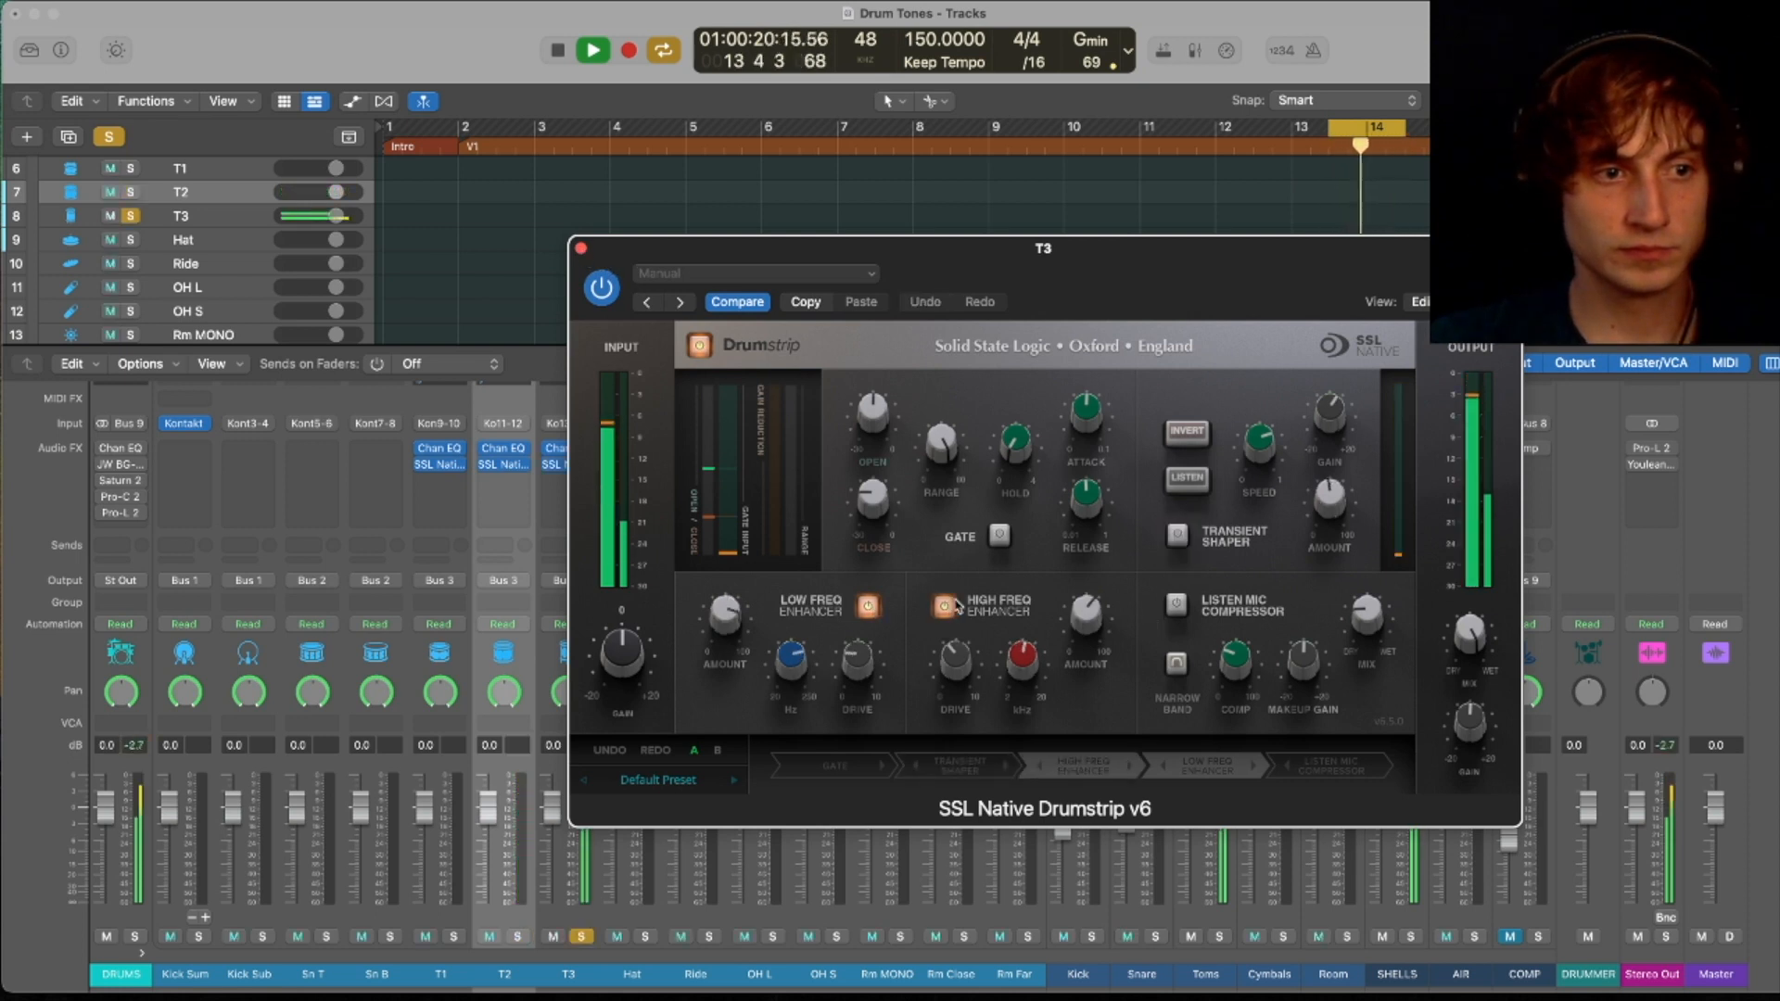
click(1177, 535)
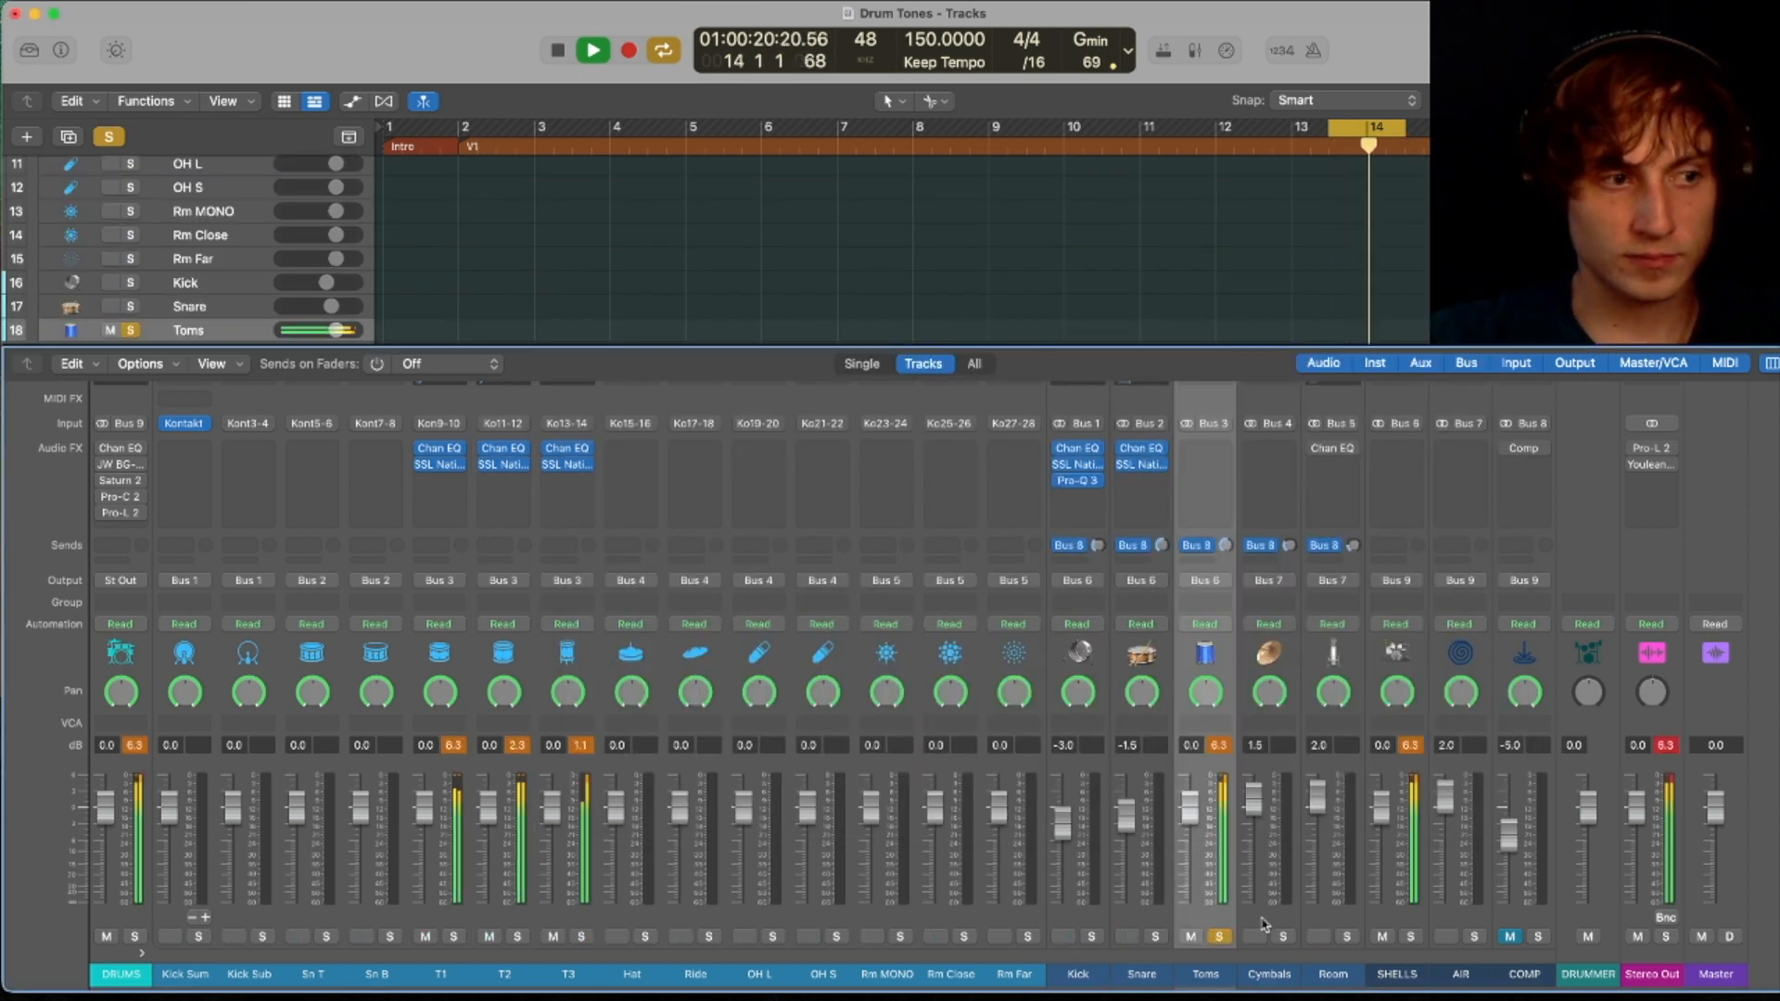
- Adjust the COMP bus Compressor's ratio to about 5.2:1 and audition the soloed parallel compression on the fill
key(space)
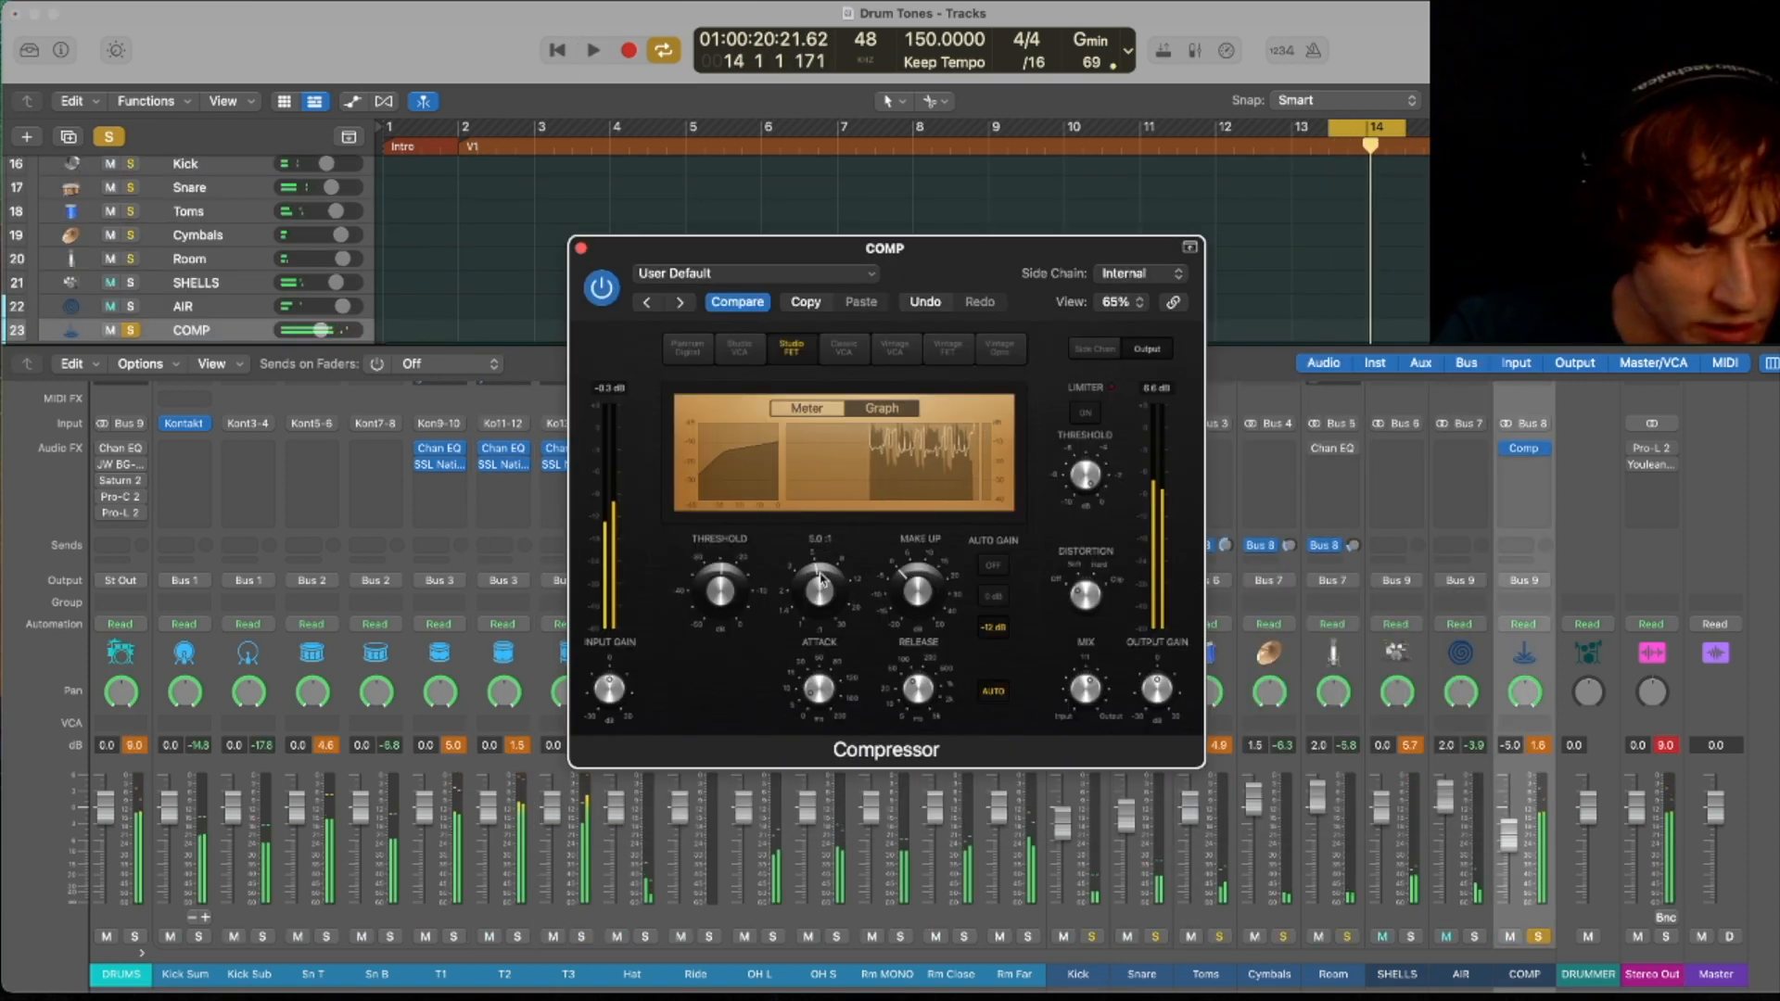
drag(823, 574, 822, 578)
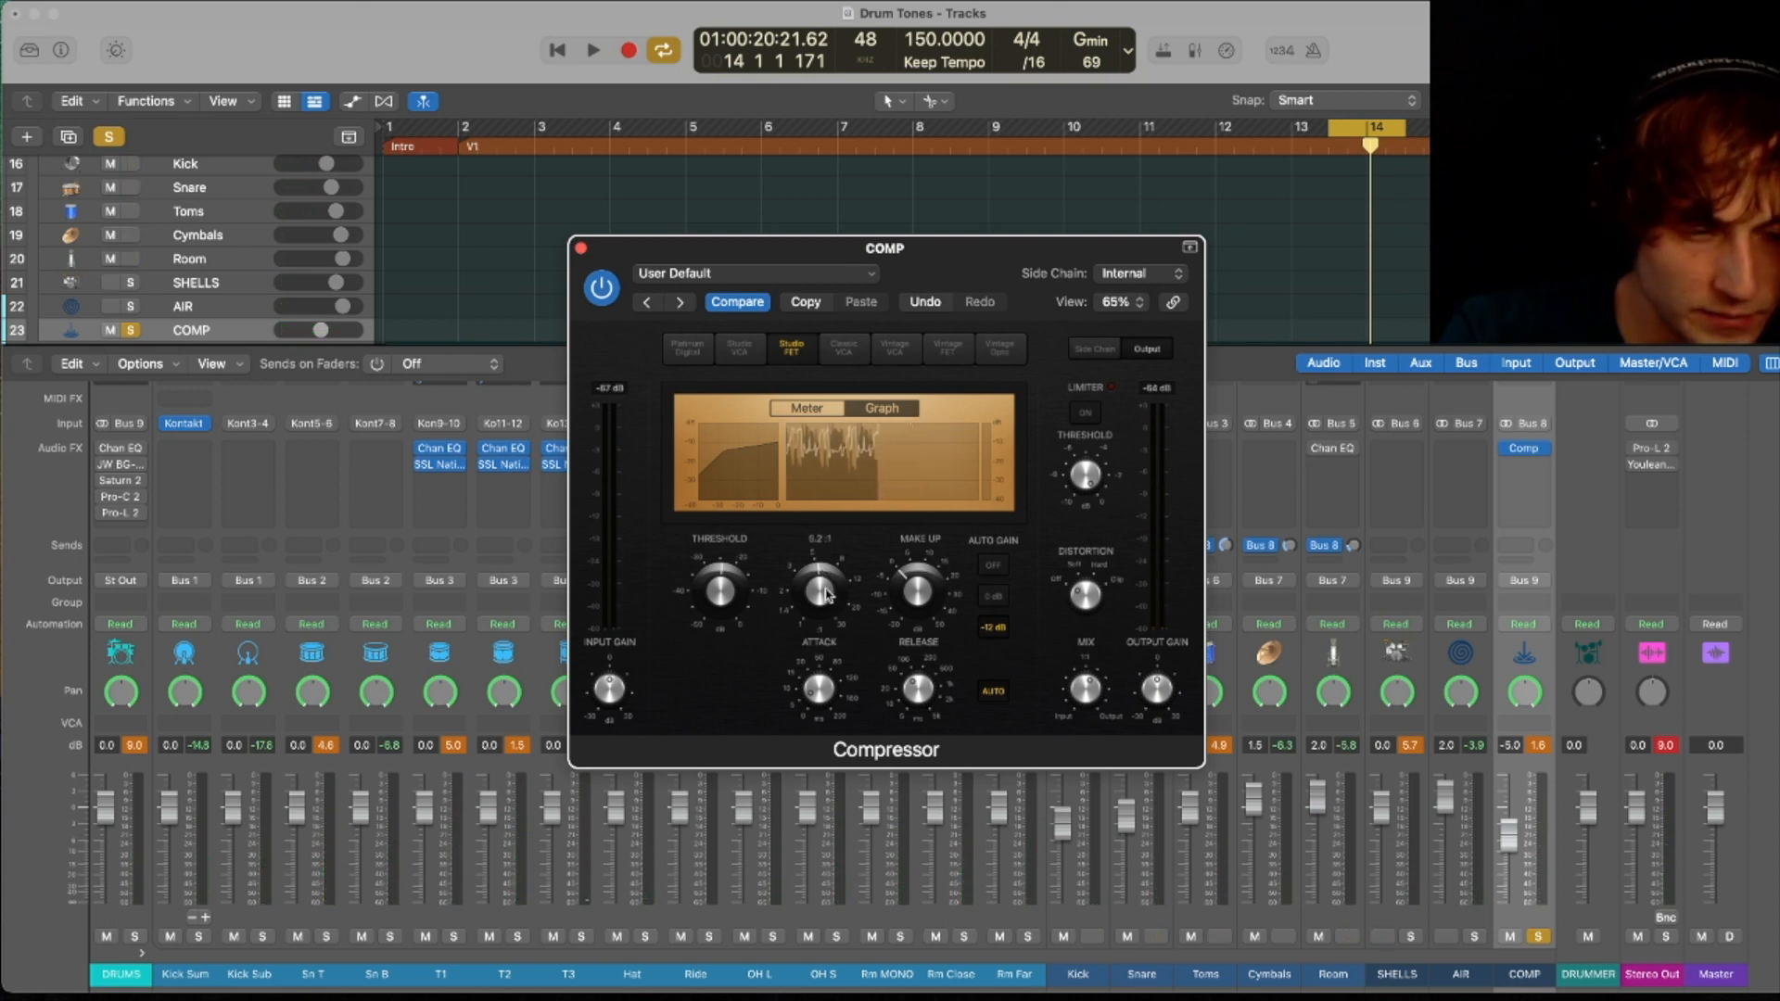
key(space)
drag(827, 594, 832, 588)
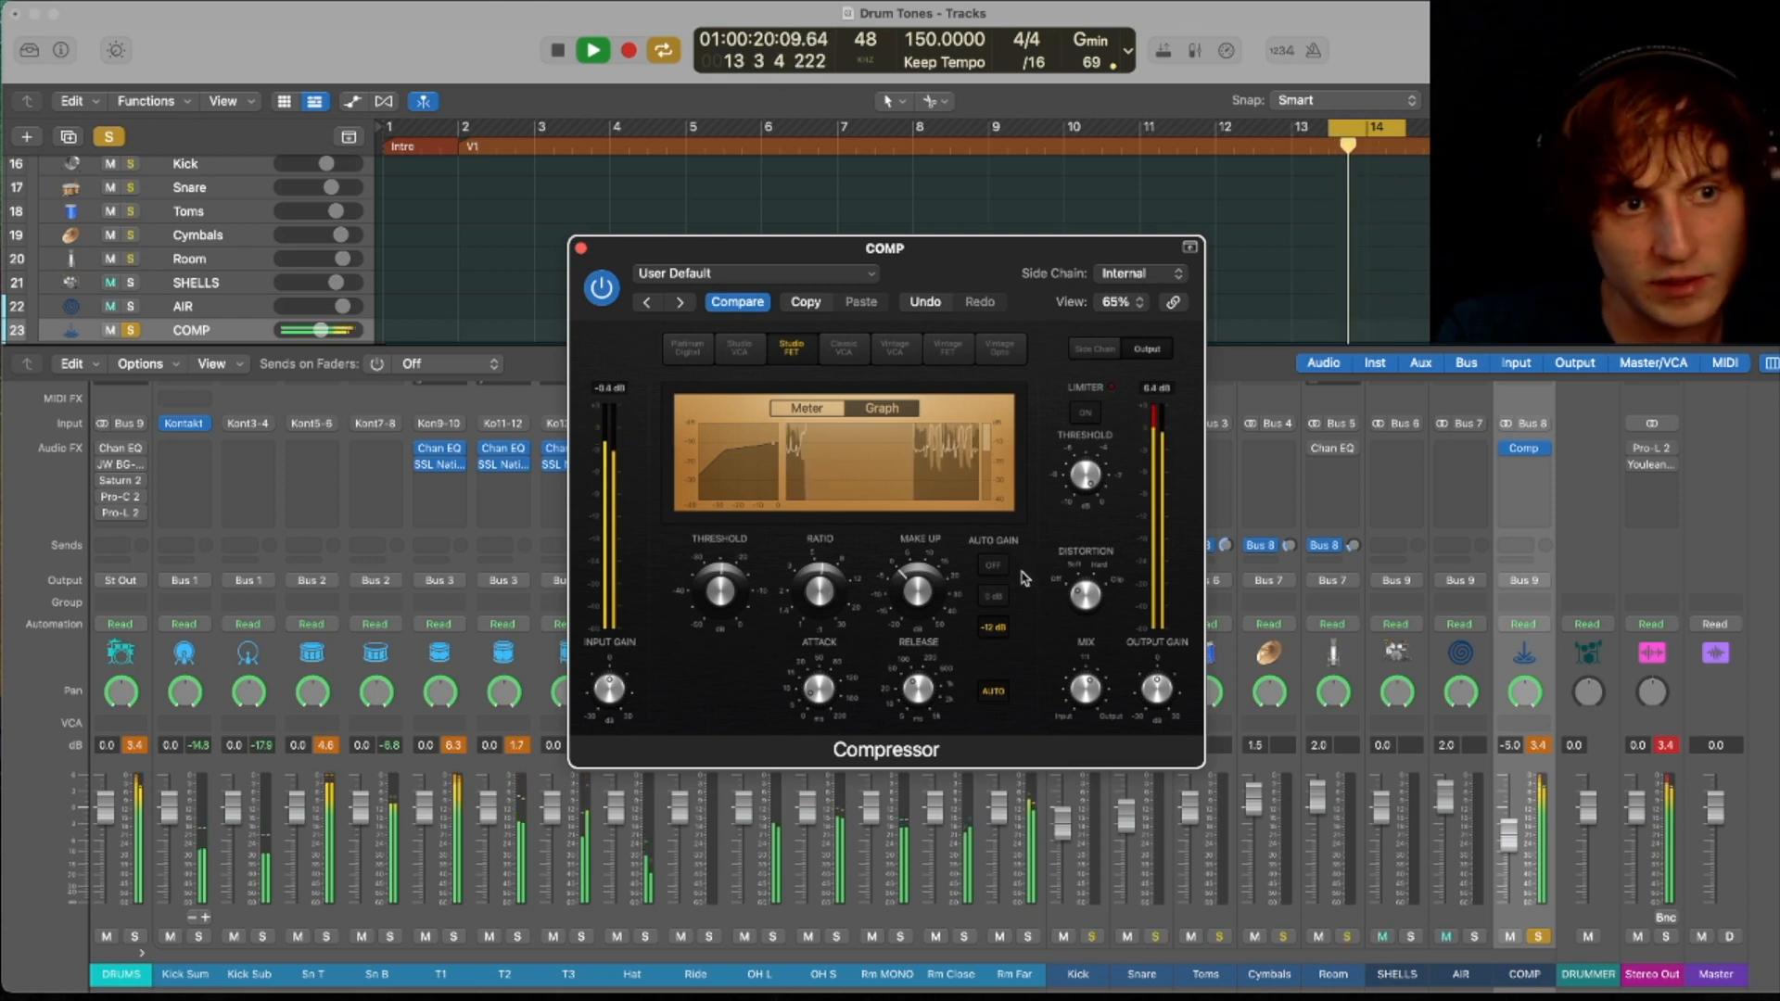
key(space)
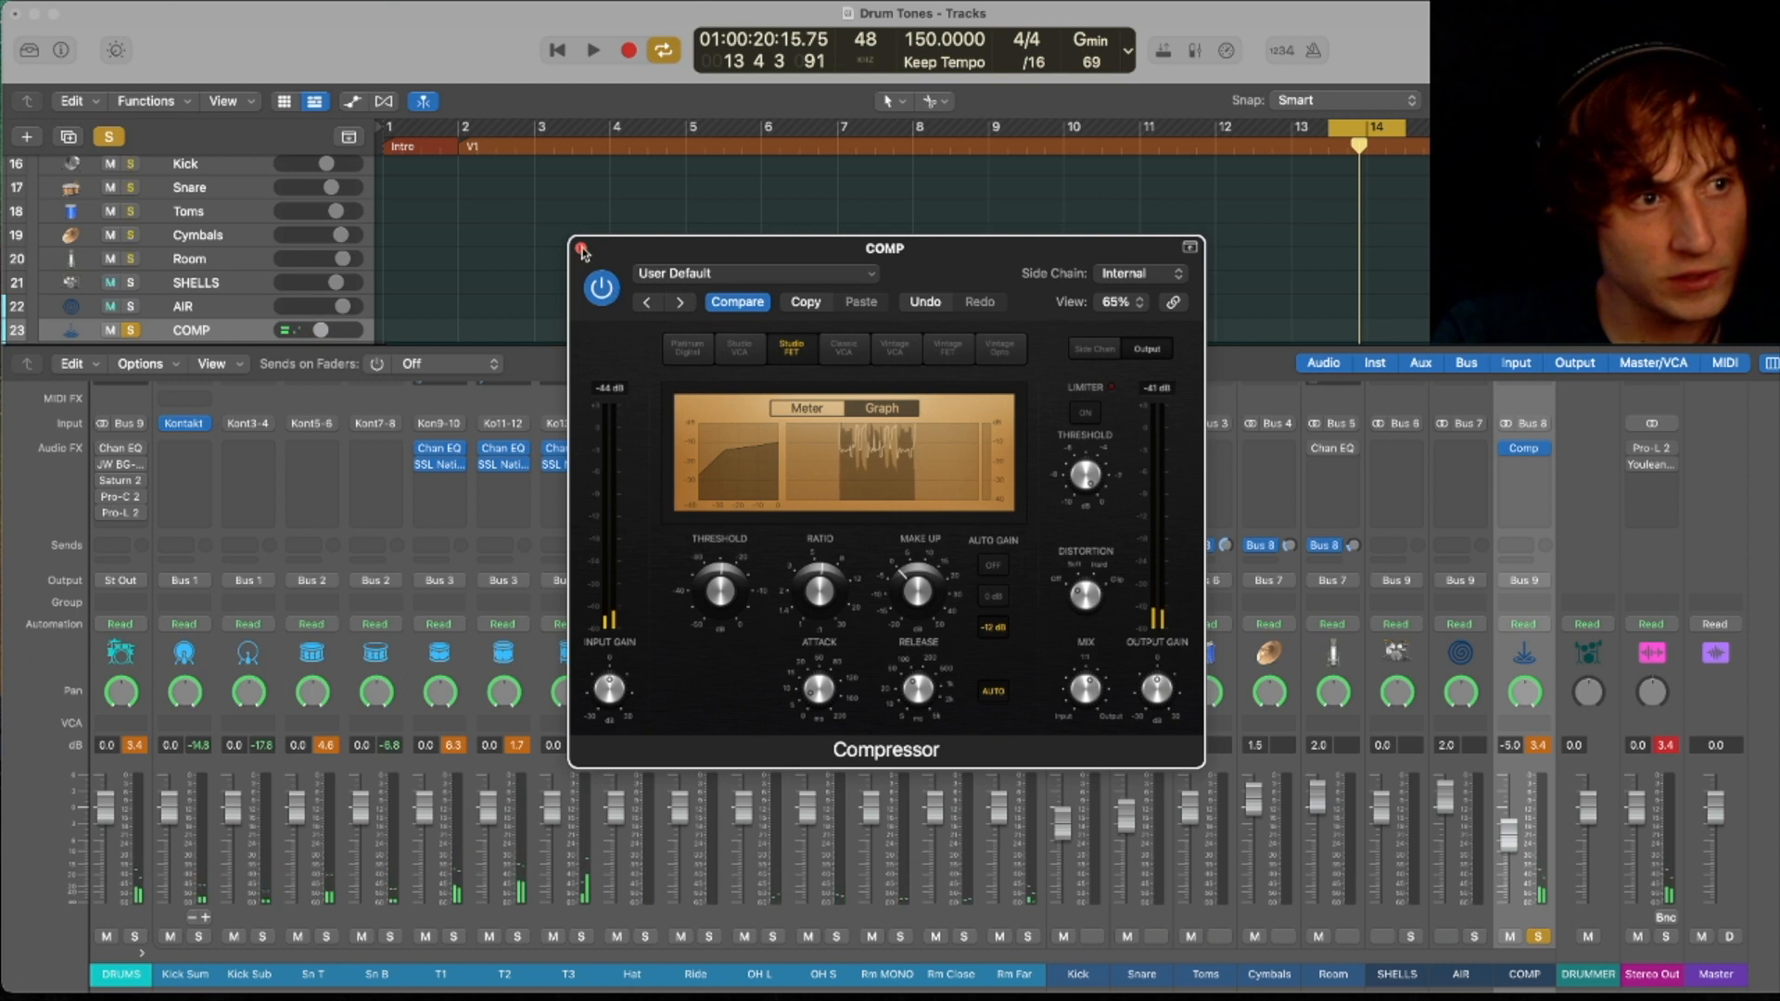
- Close the Compressor, remove the solo from COMP, play the full drum mix, and clear the peak level readings
key(super+w)
click(1534, 939)
key(space)
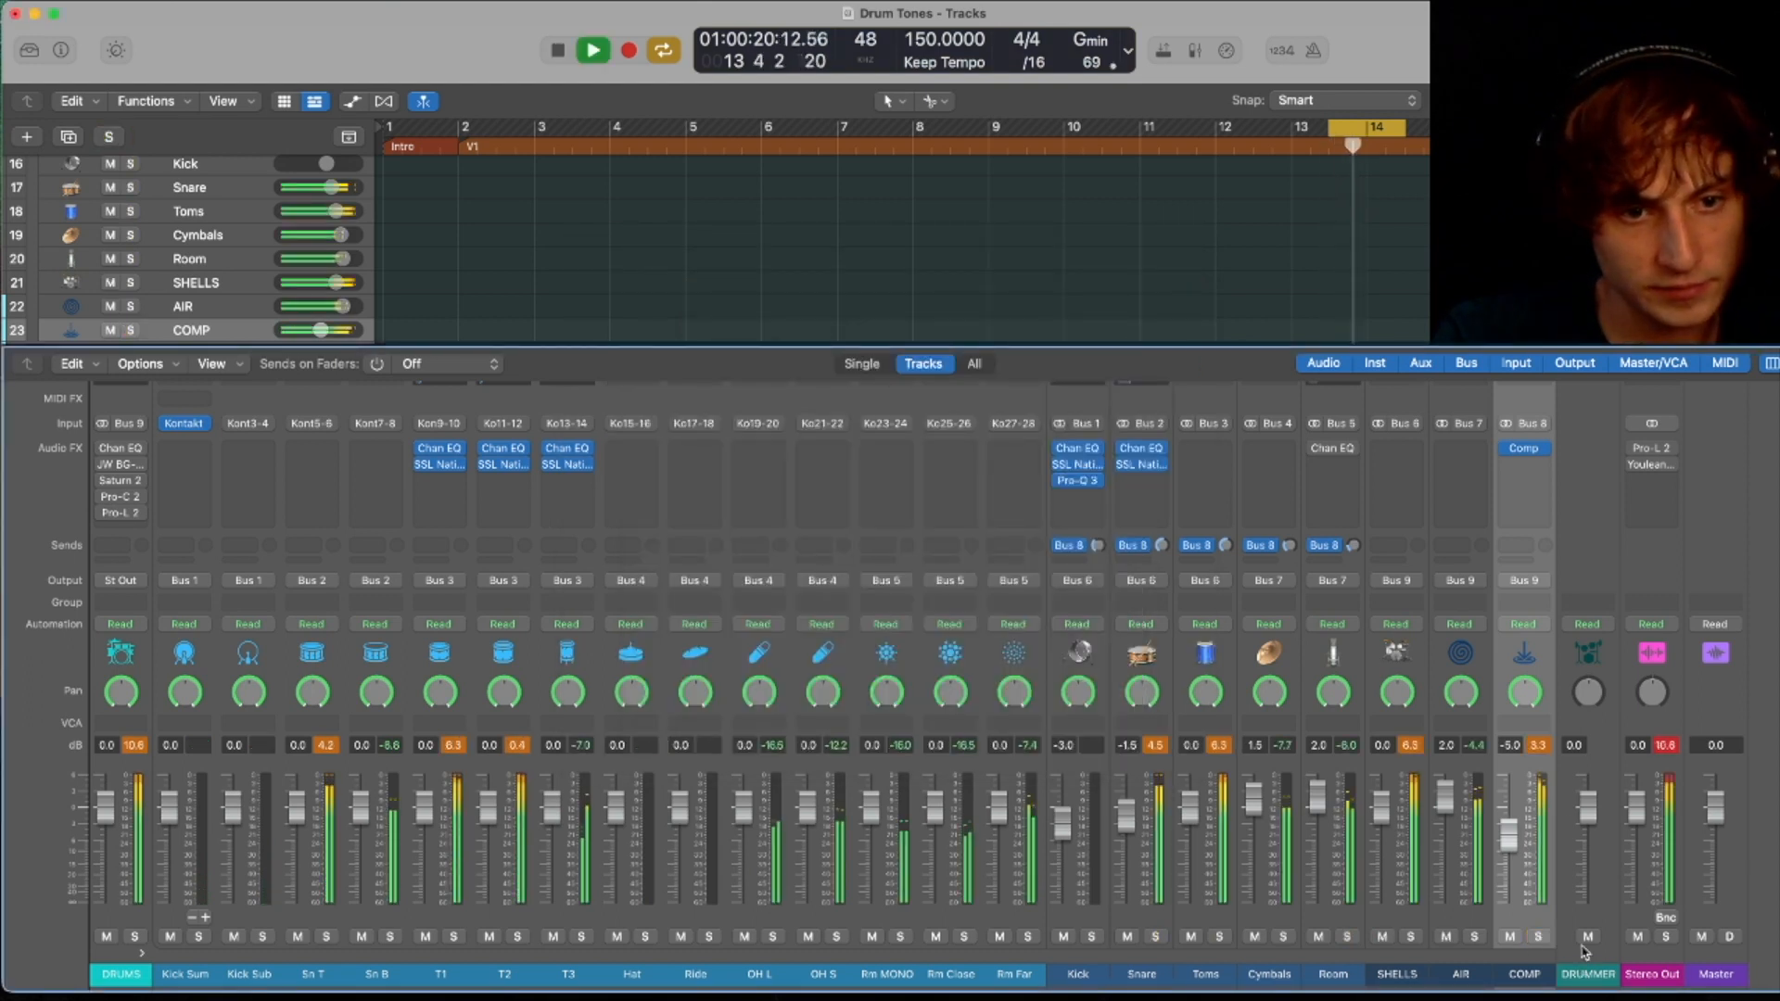
click(1666, 747)
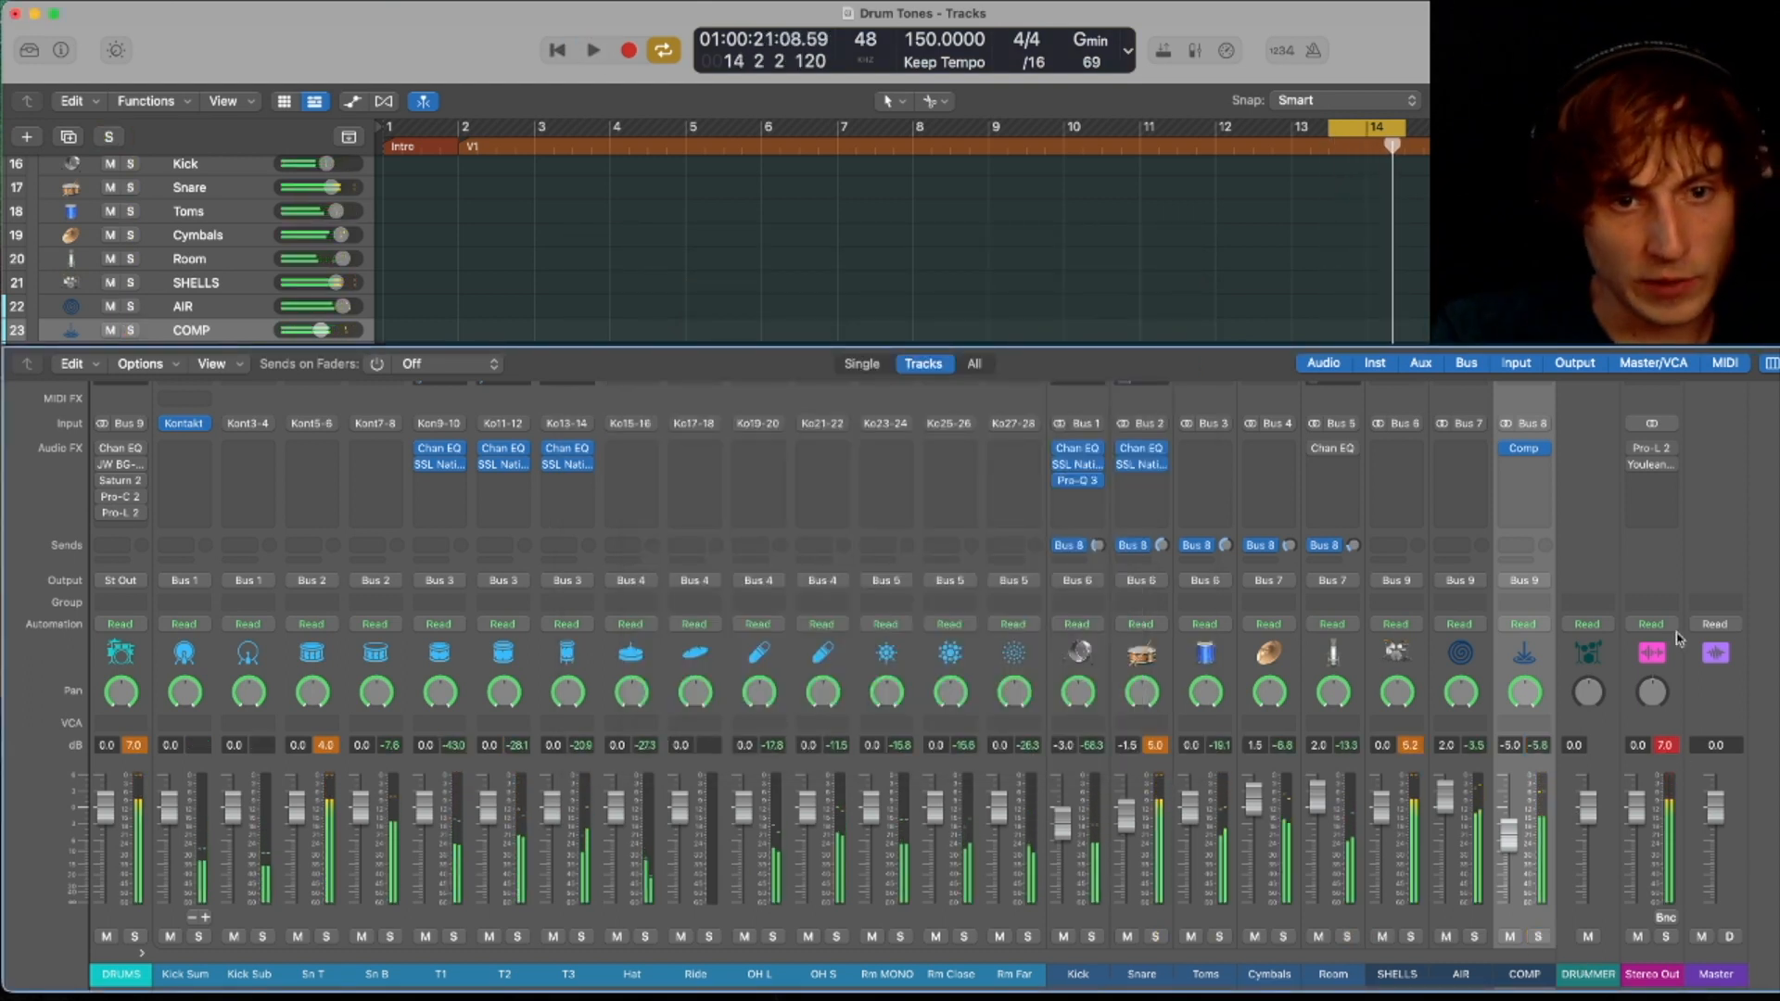
click(1669, 751)
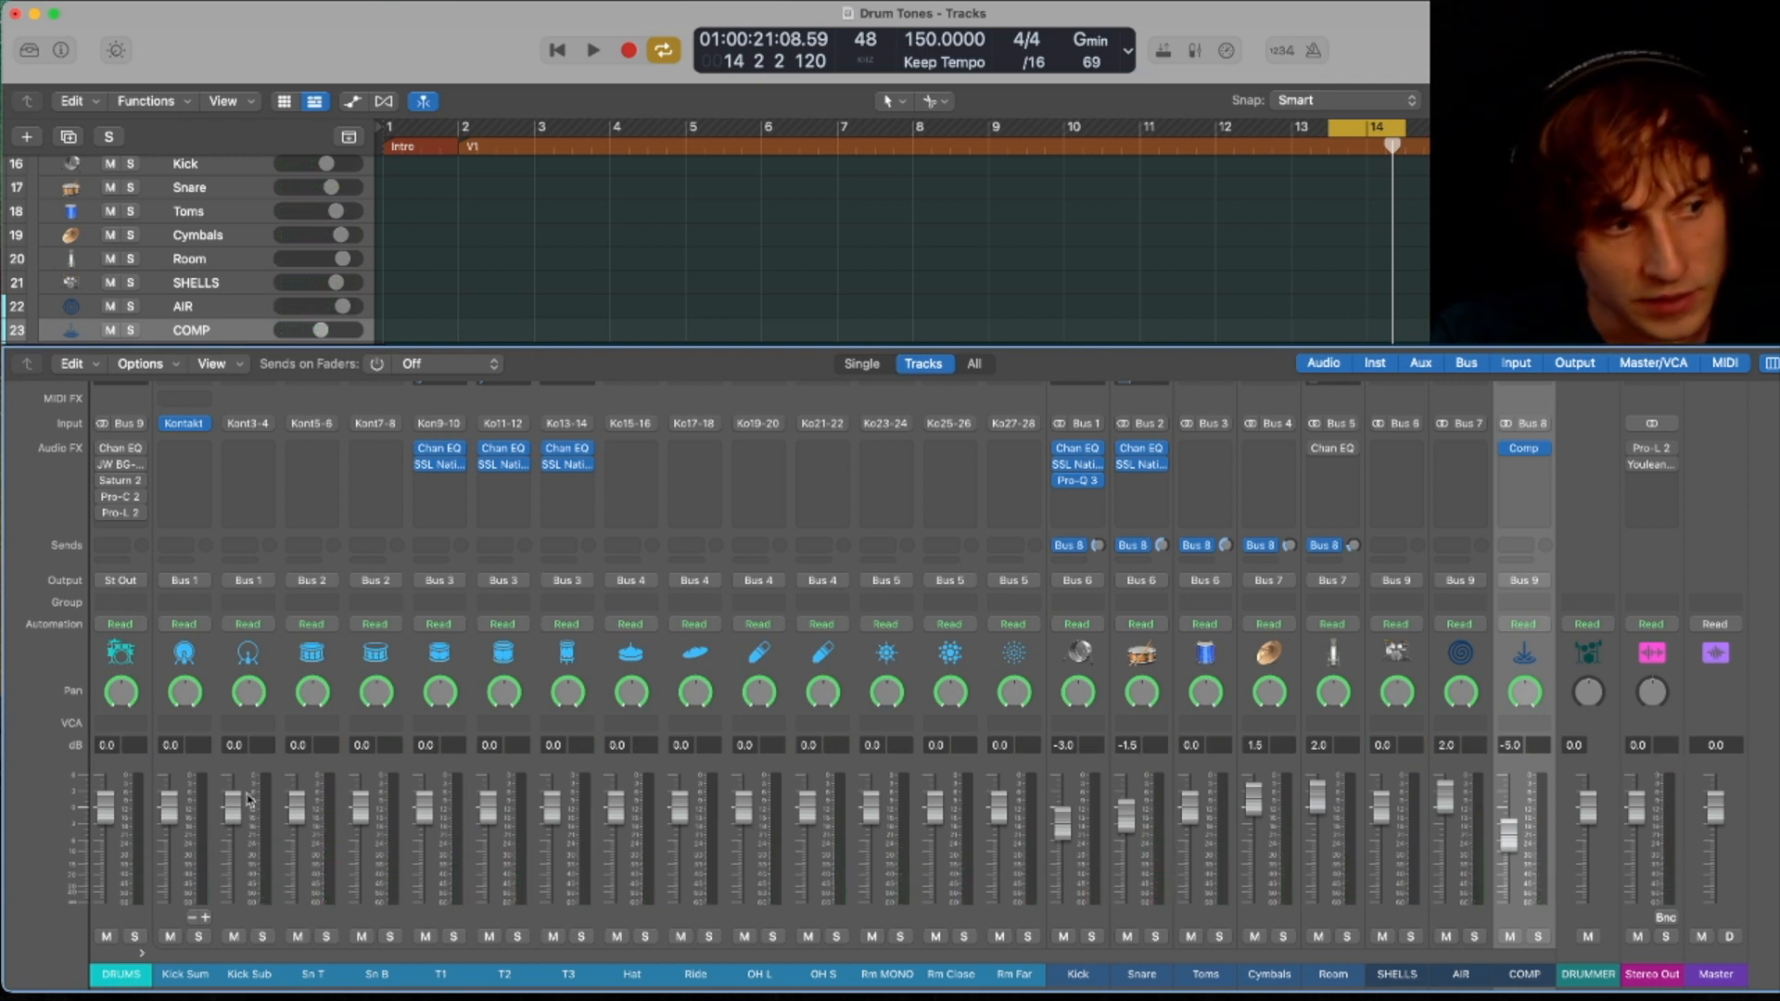
- Collapse the DRUMS stack, open its Channel EQ, and audition the drum mix through the EQ
click(146, 952)
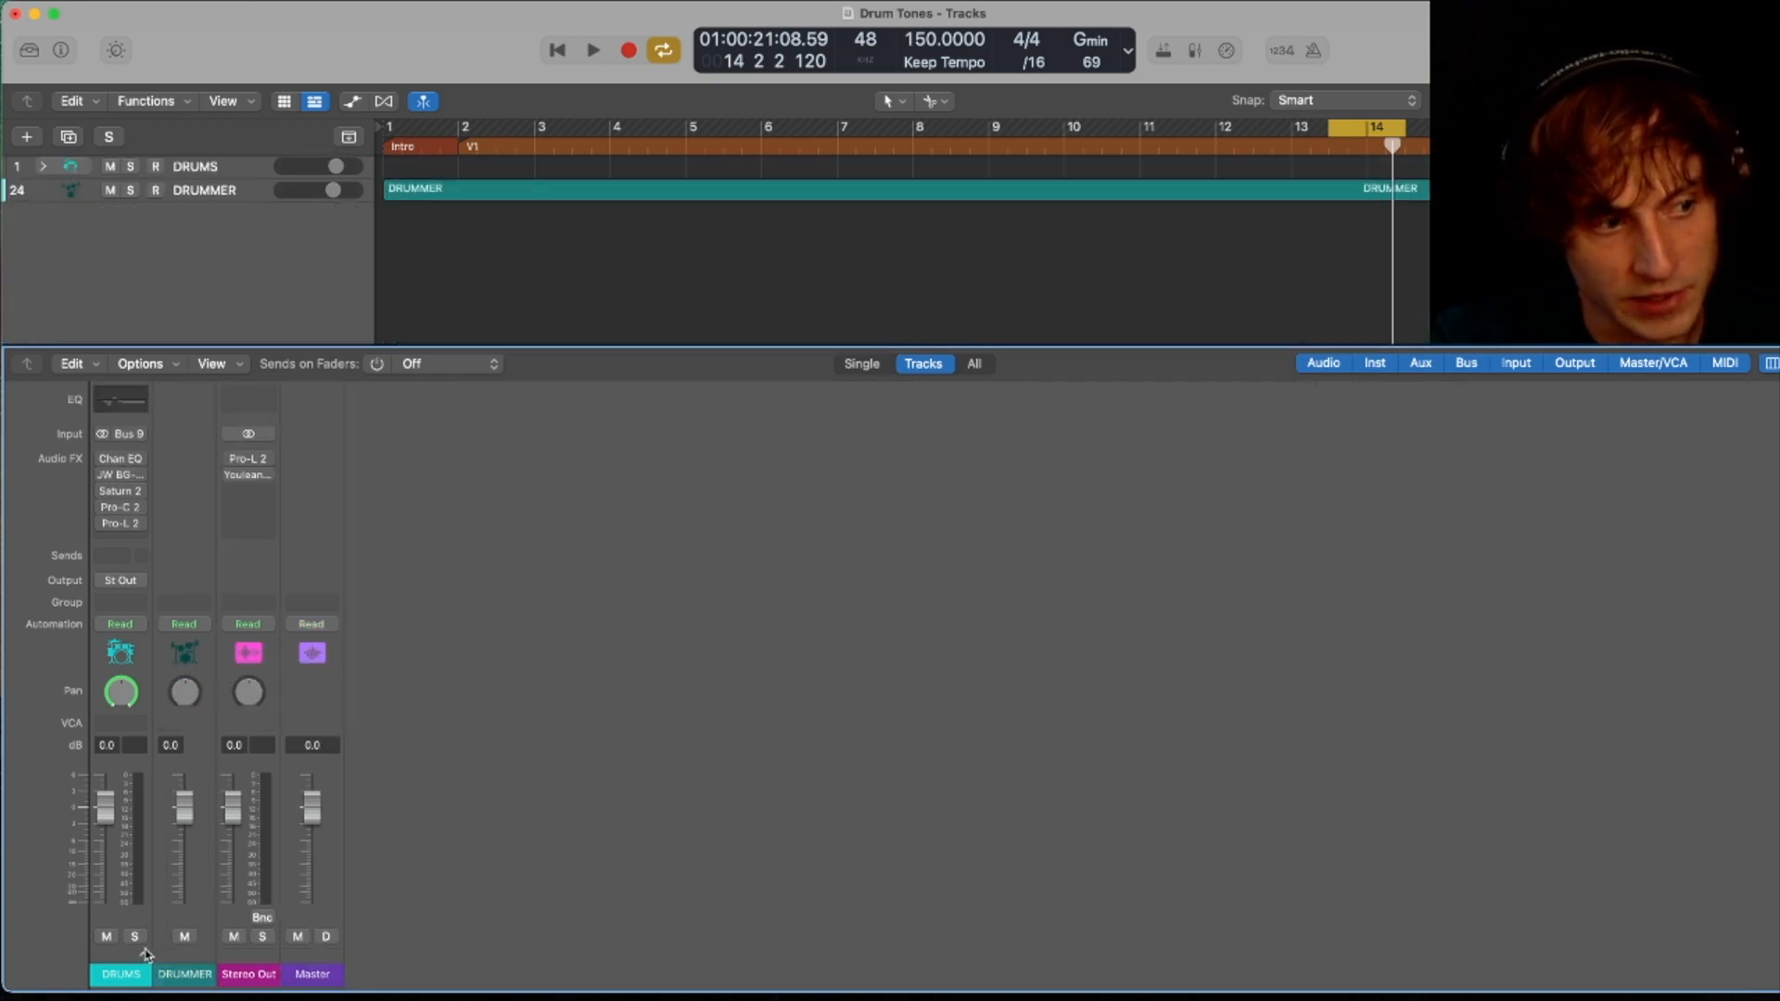
click(120, 460)
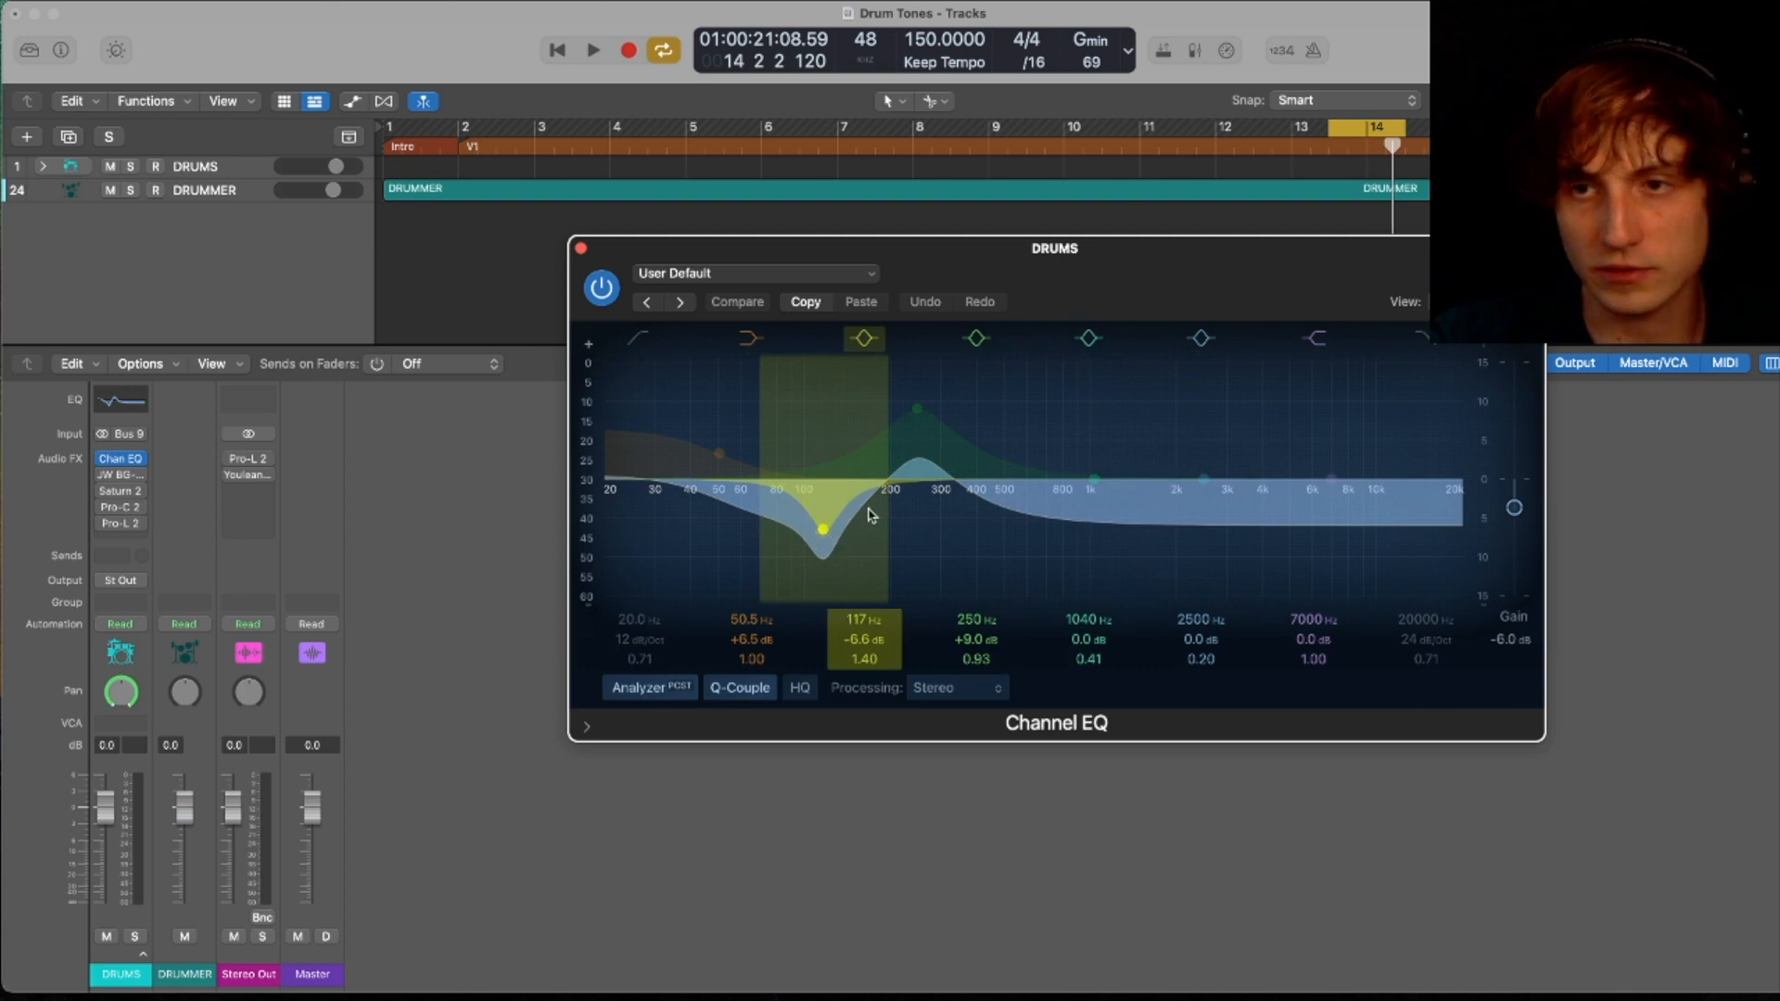
key(space)
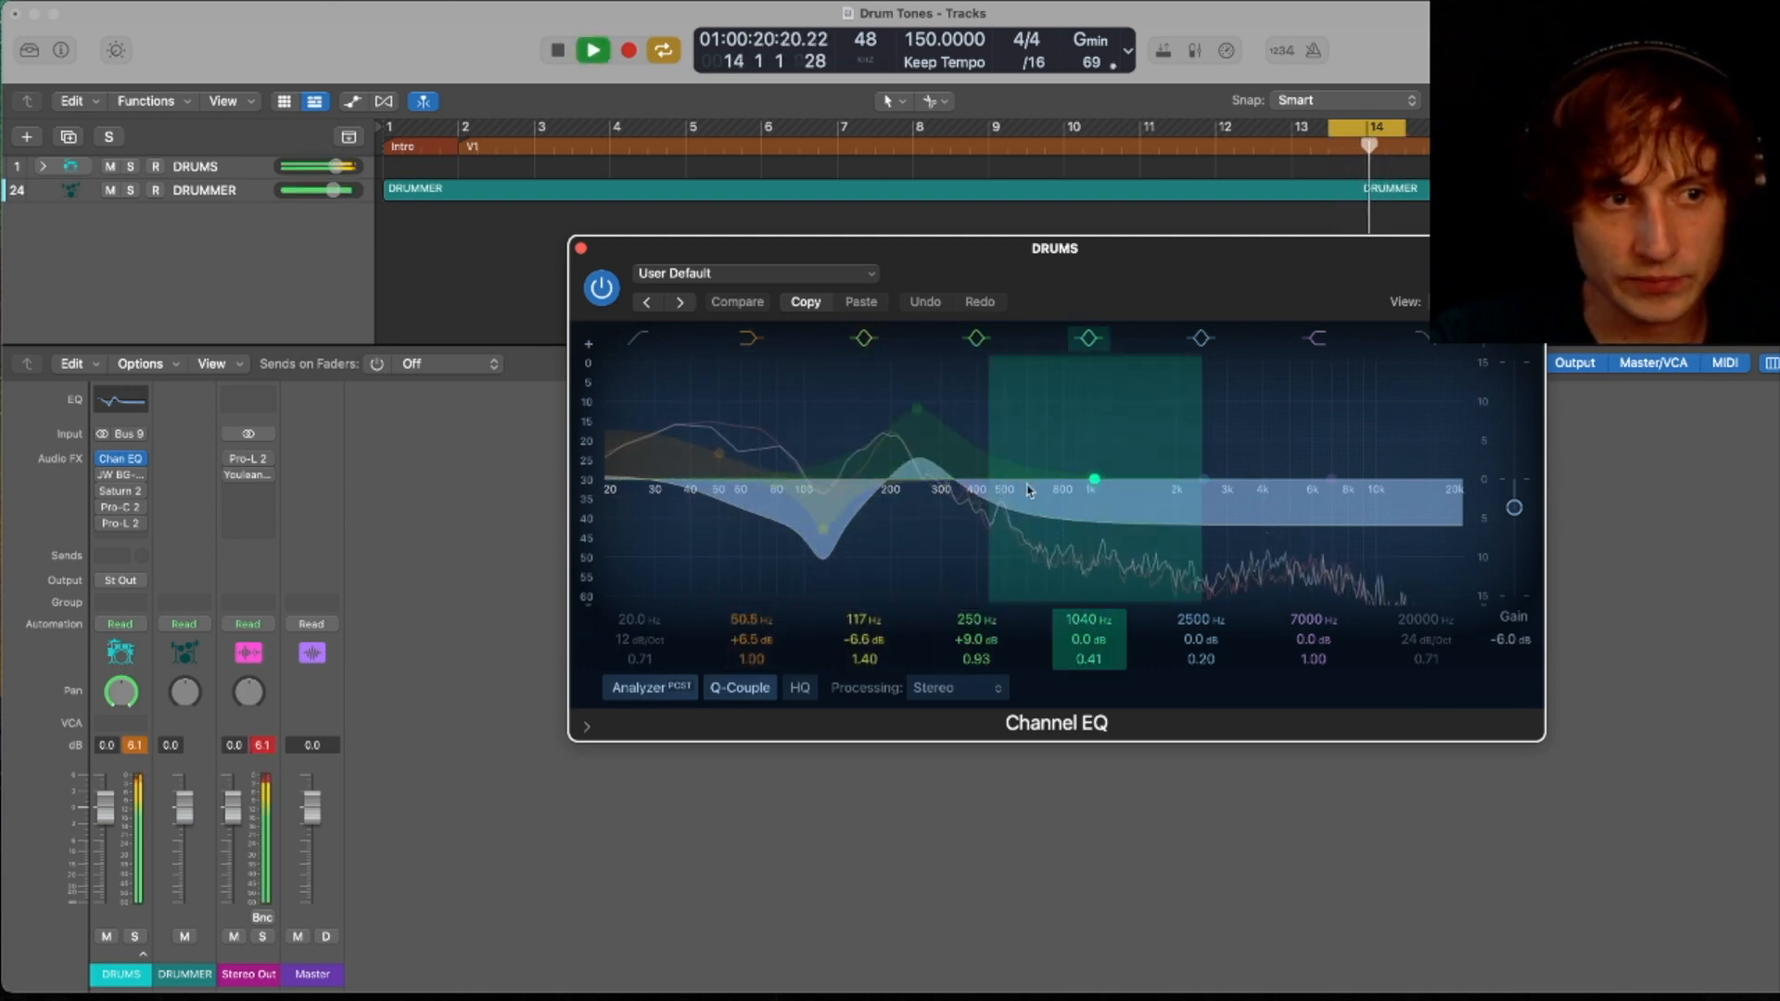
key(space)
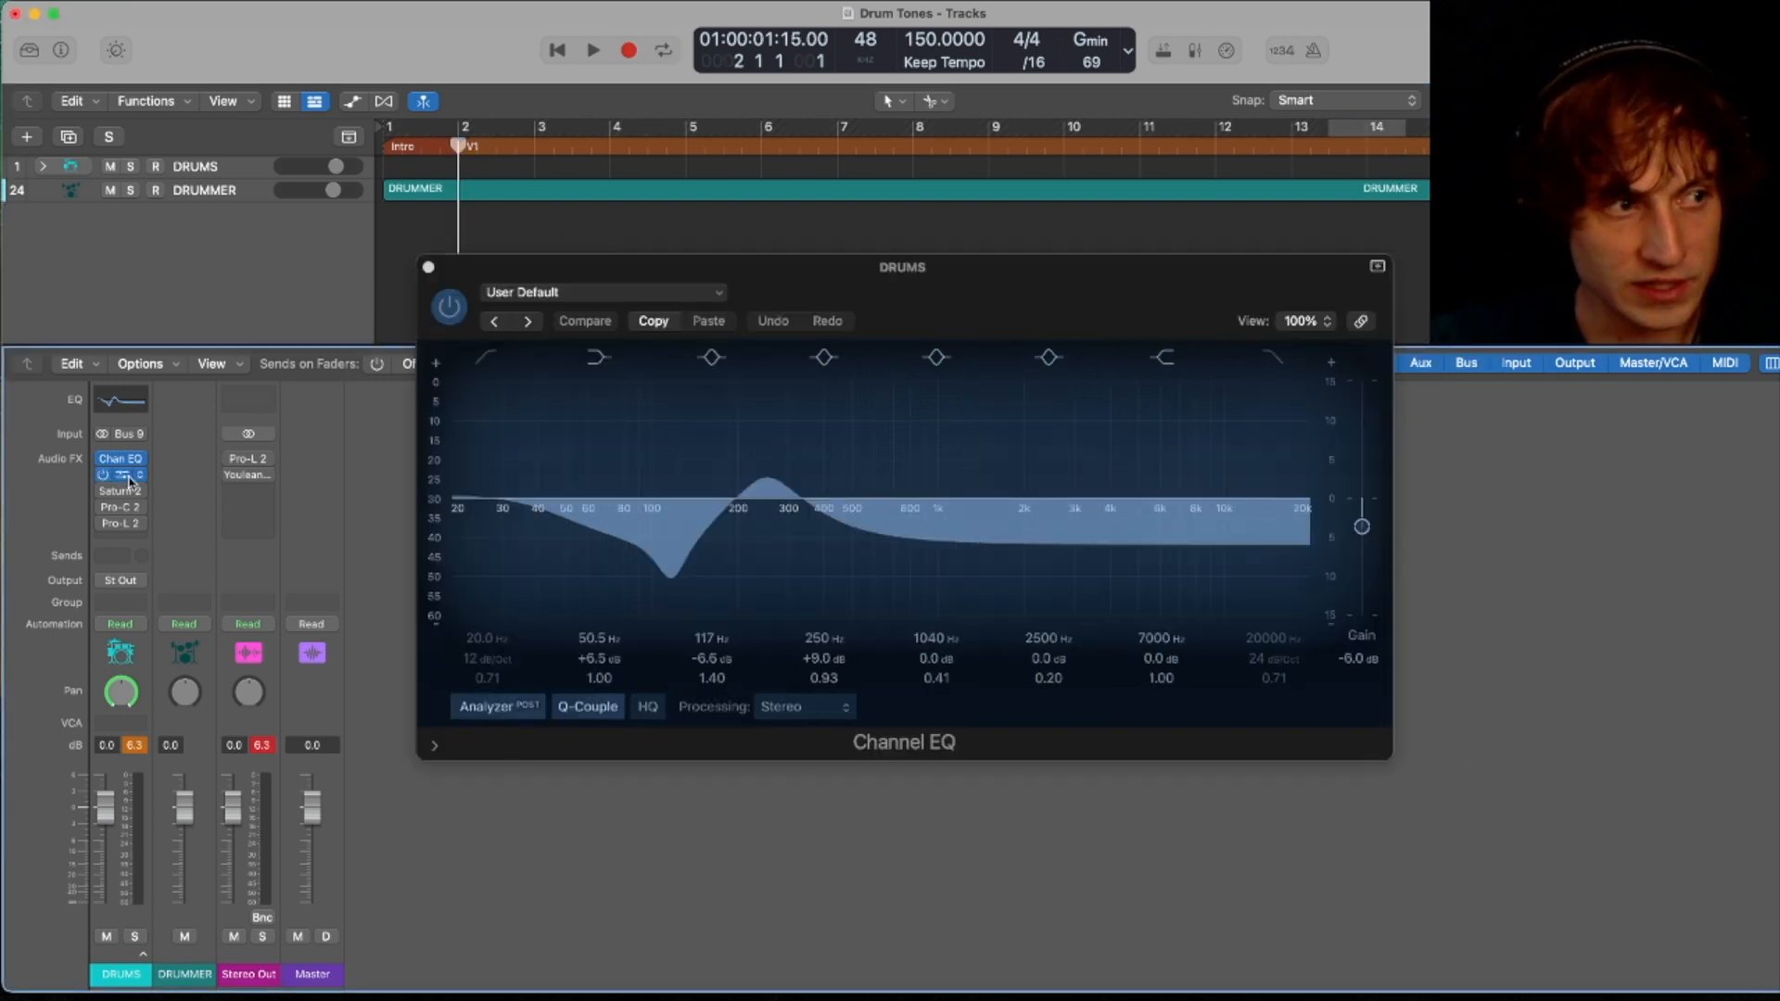
- Open JW BG-Drums on the DRUMS bus and audition the drum mix through its Crush and Loud stages
click(121, 476)
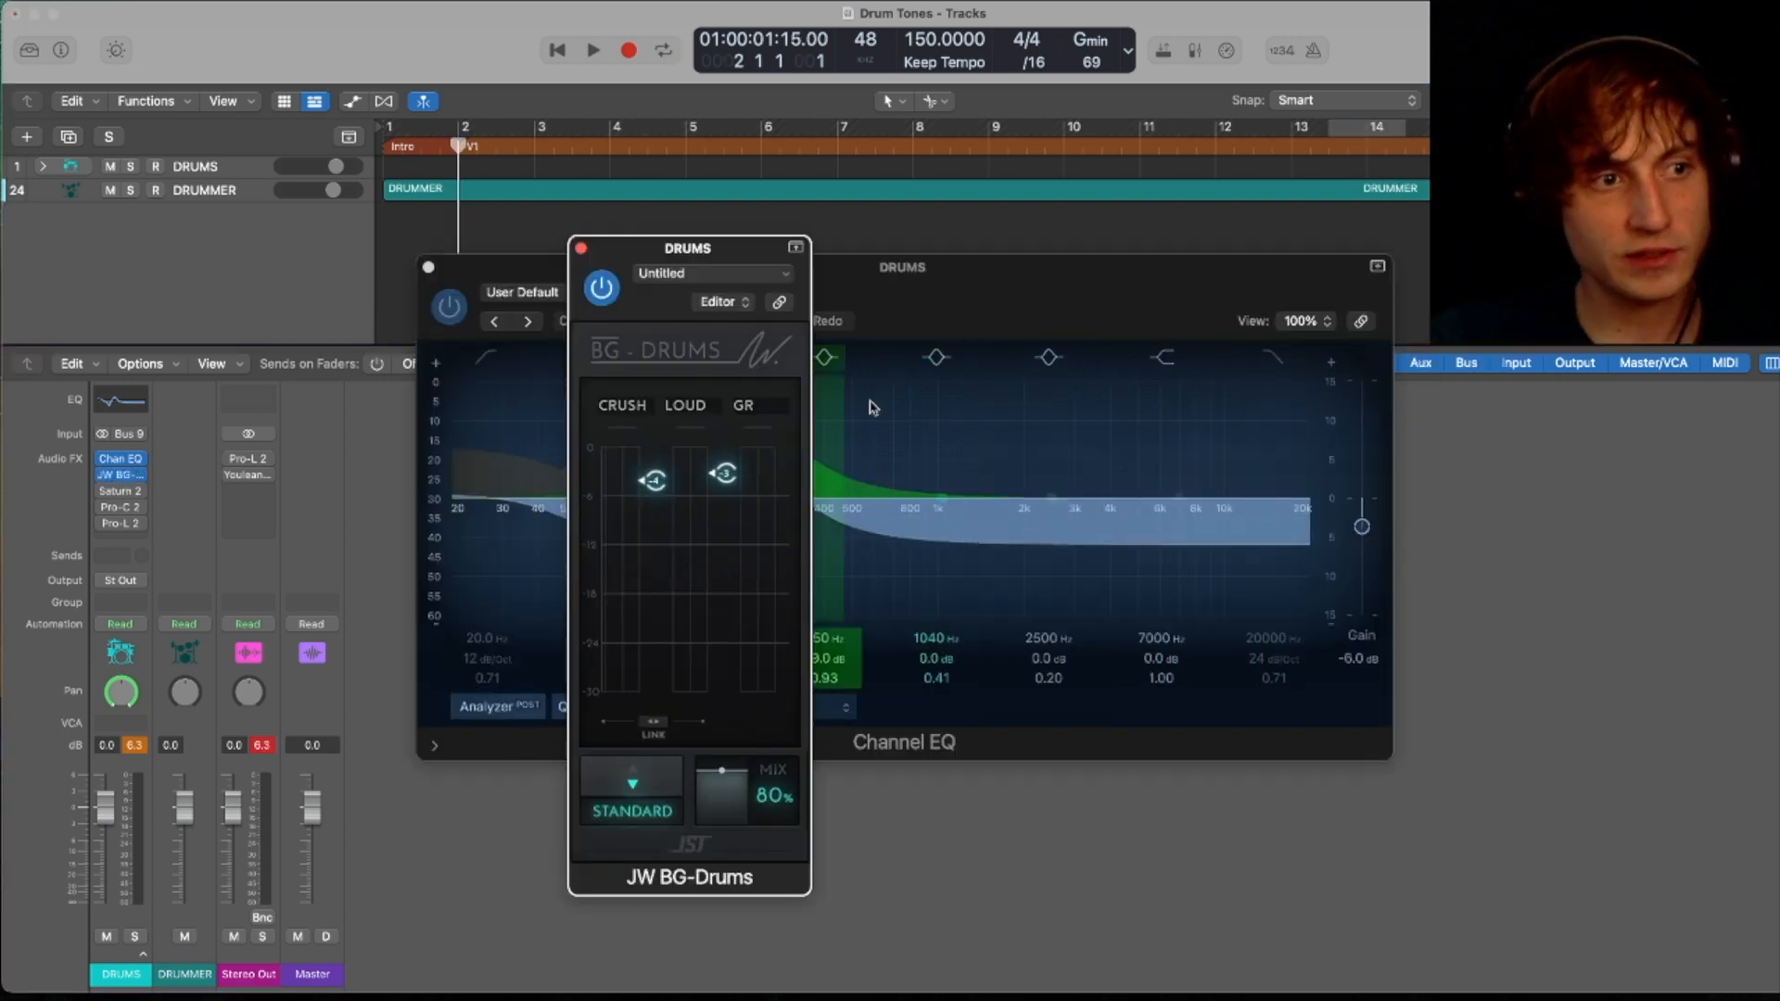
mouse_move(755, 478)
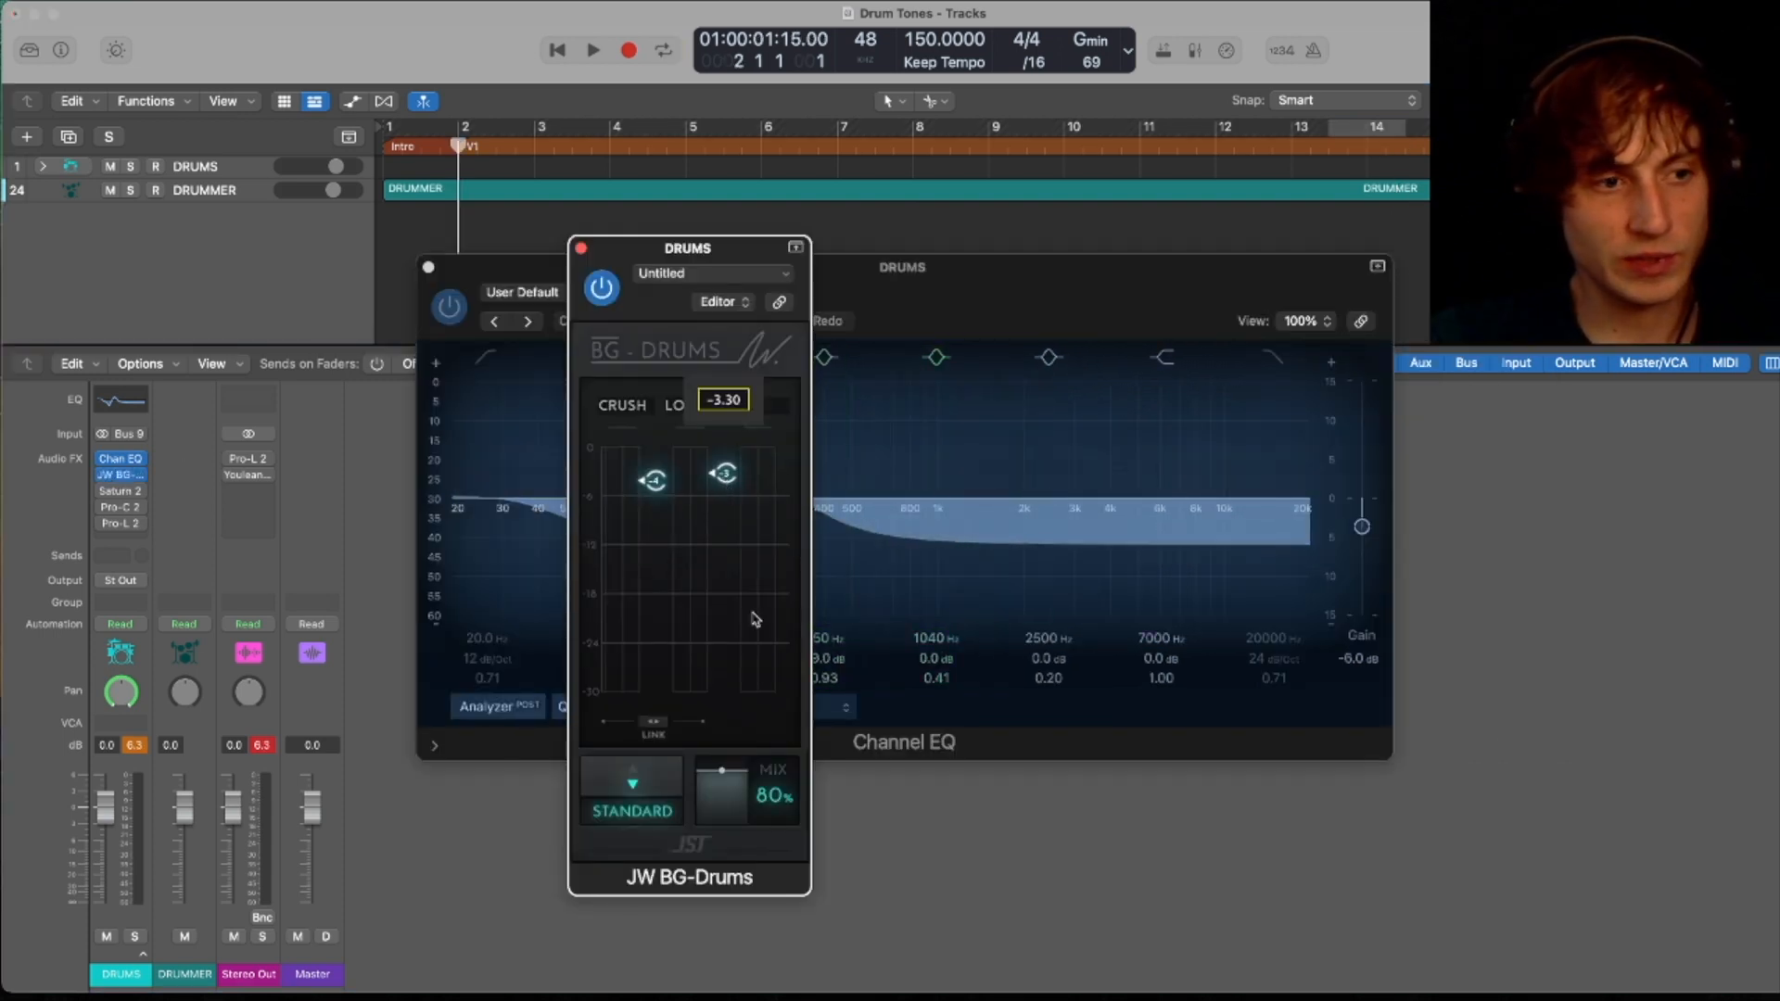
drag(730, 260, 701, 245)
key(space)
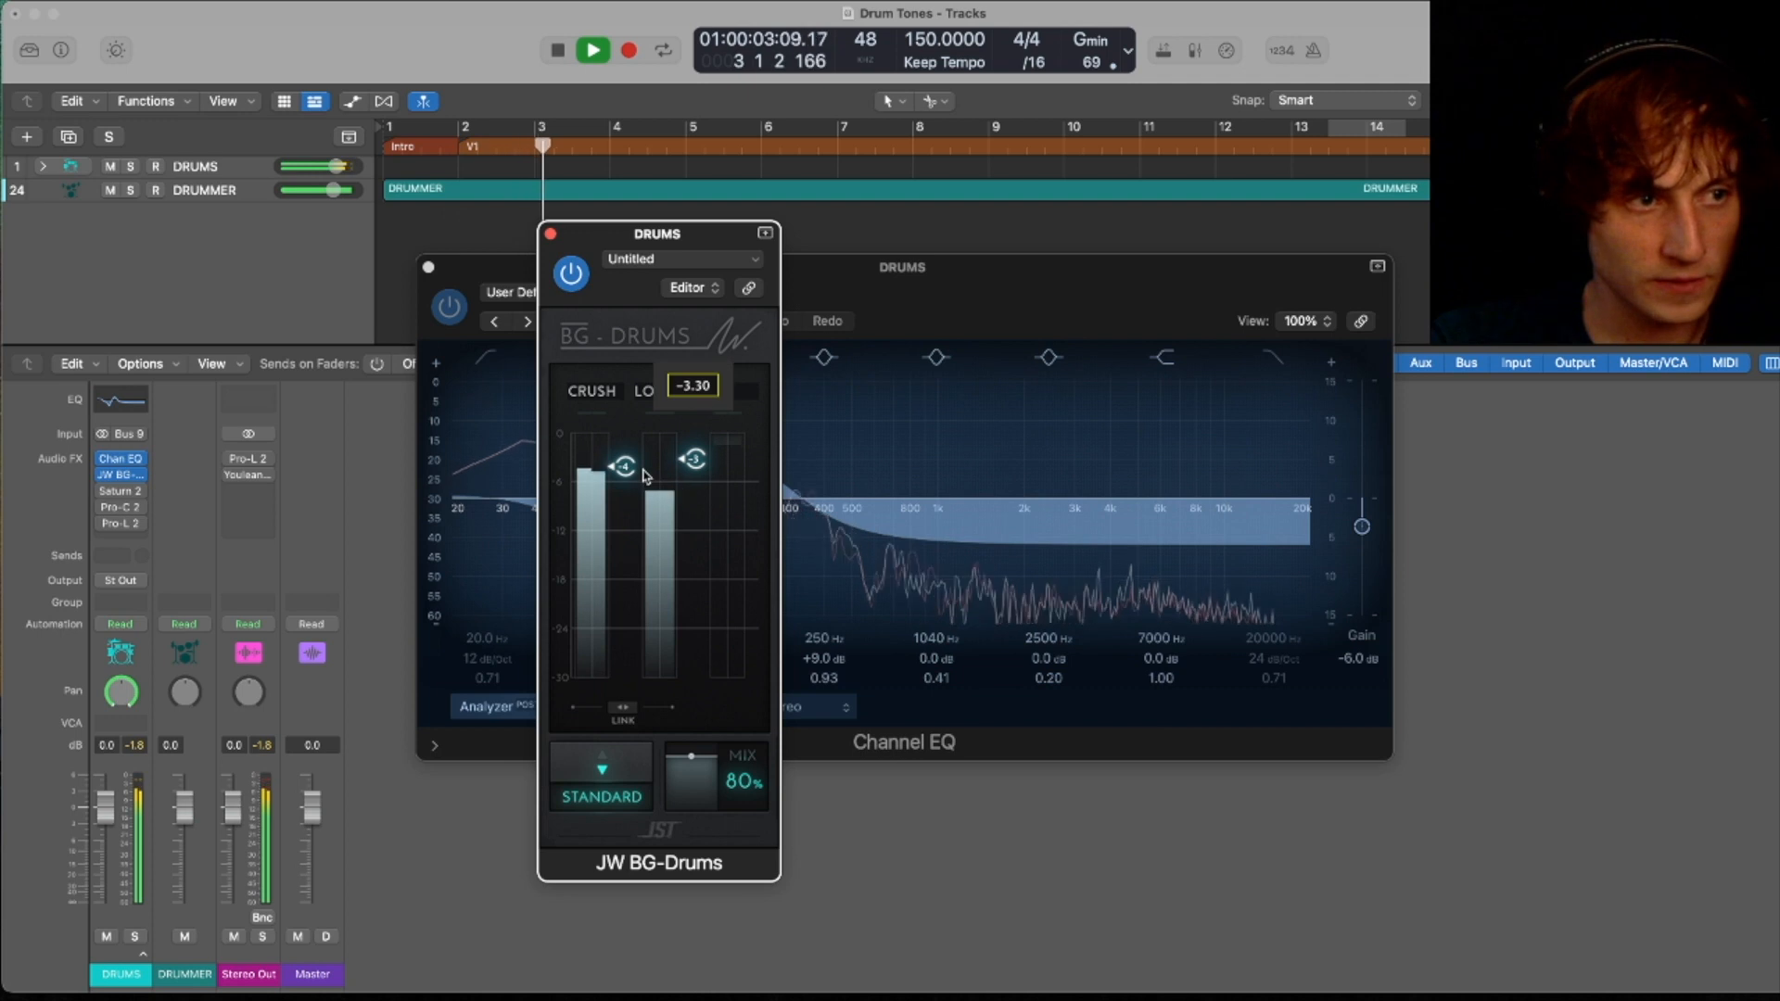
key(space)
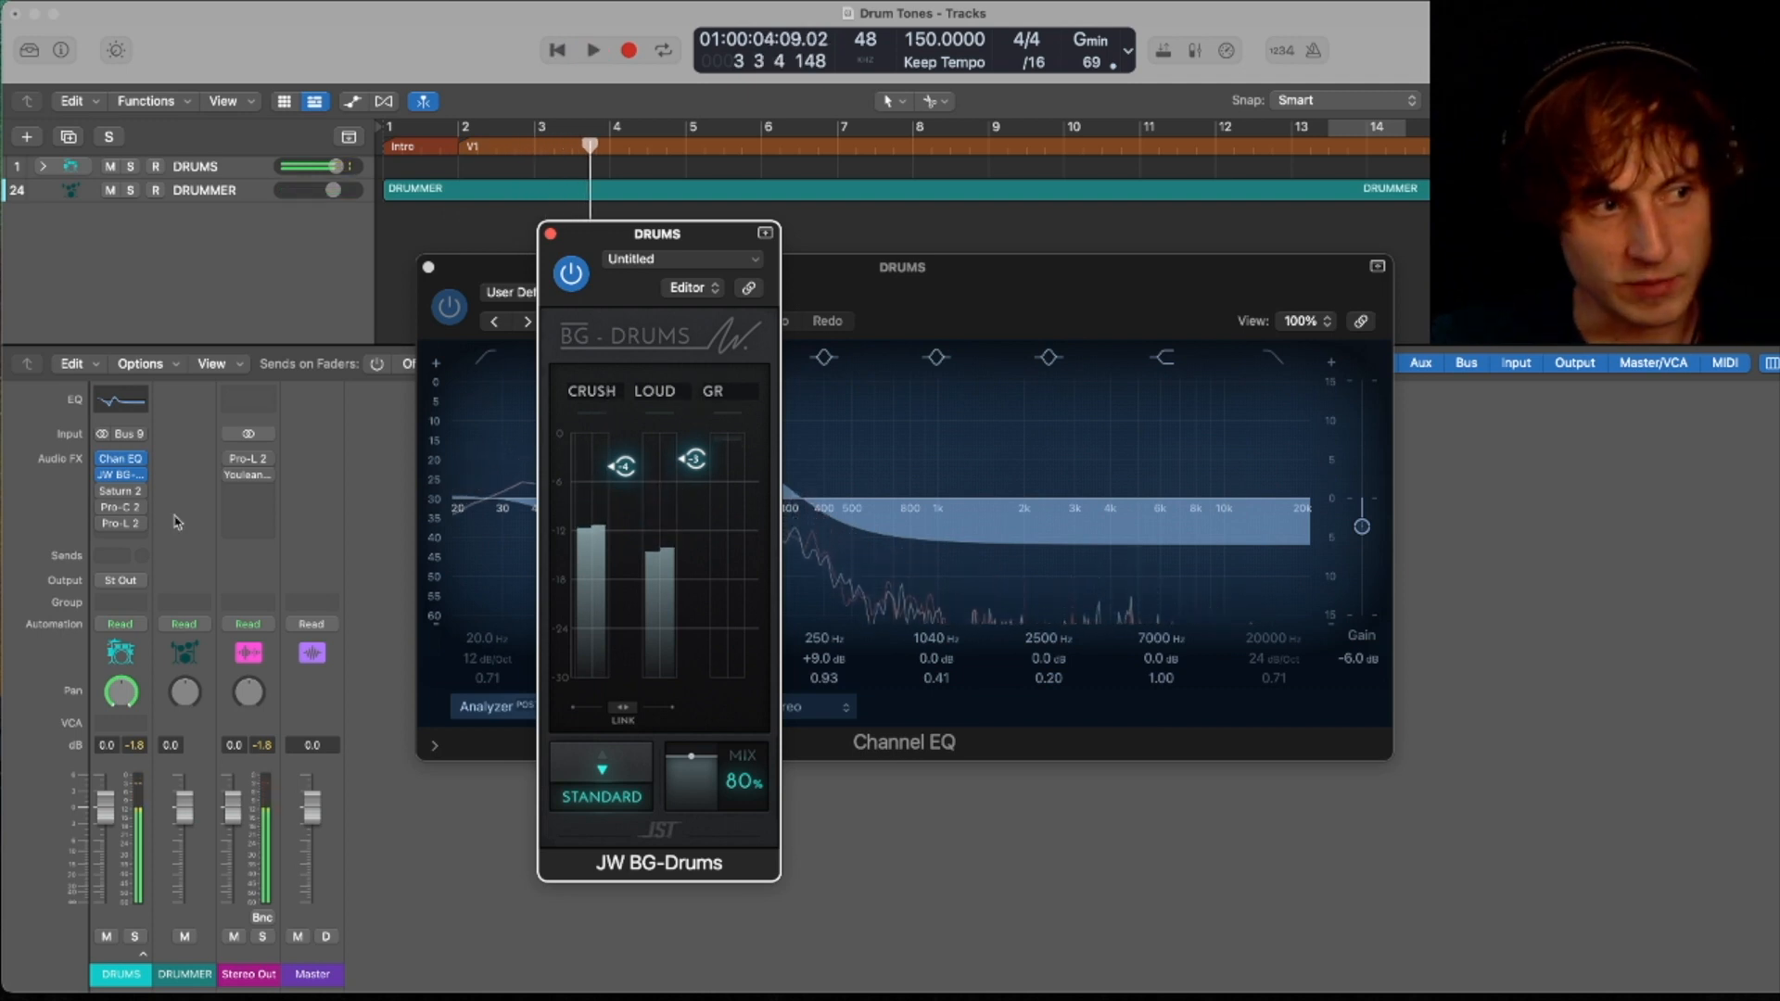
- Enable Saturn 2 on the DRUMS bus, review its multiband Warm Tape saturation, and audition the drum mix through it
mouse_move(103, 500)
click(111, 492)
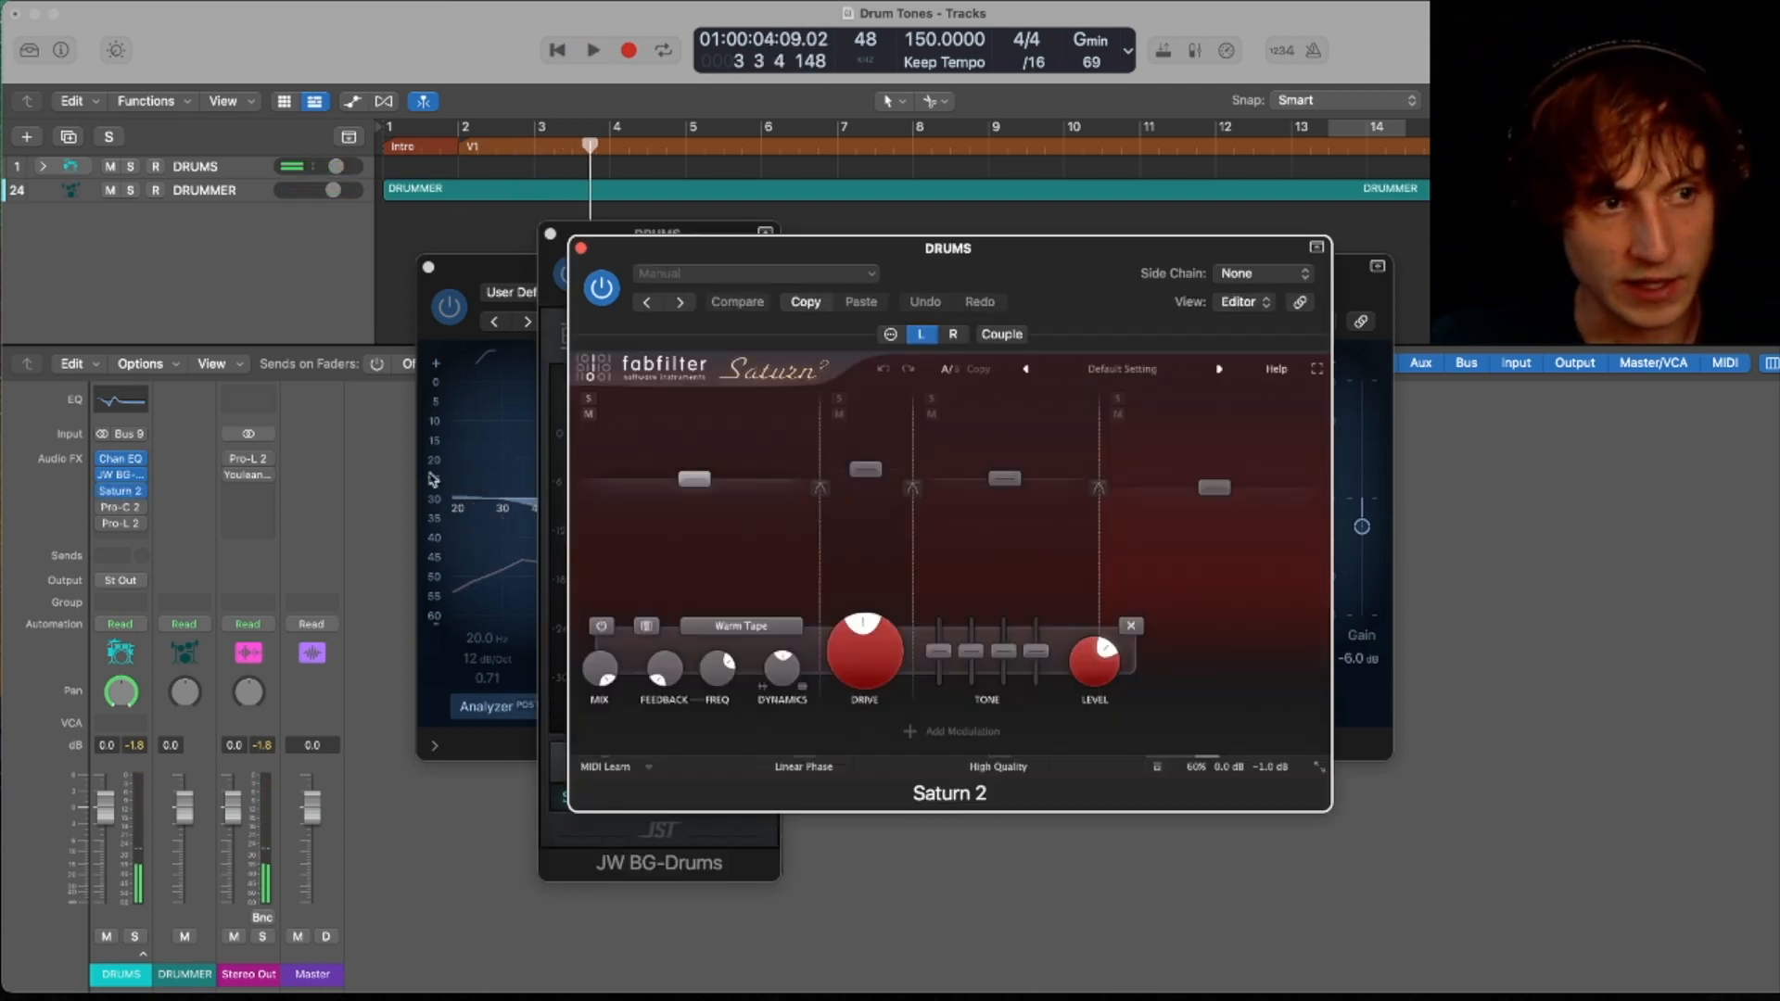
drag(1075, 270, 1103, 284)
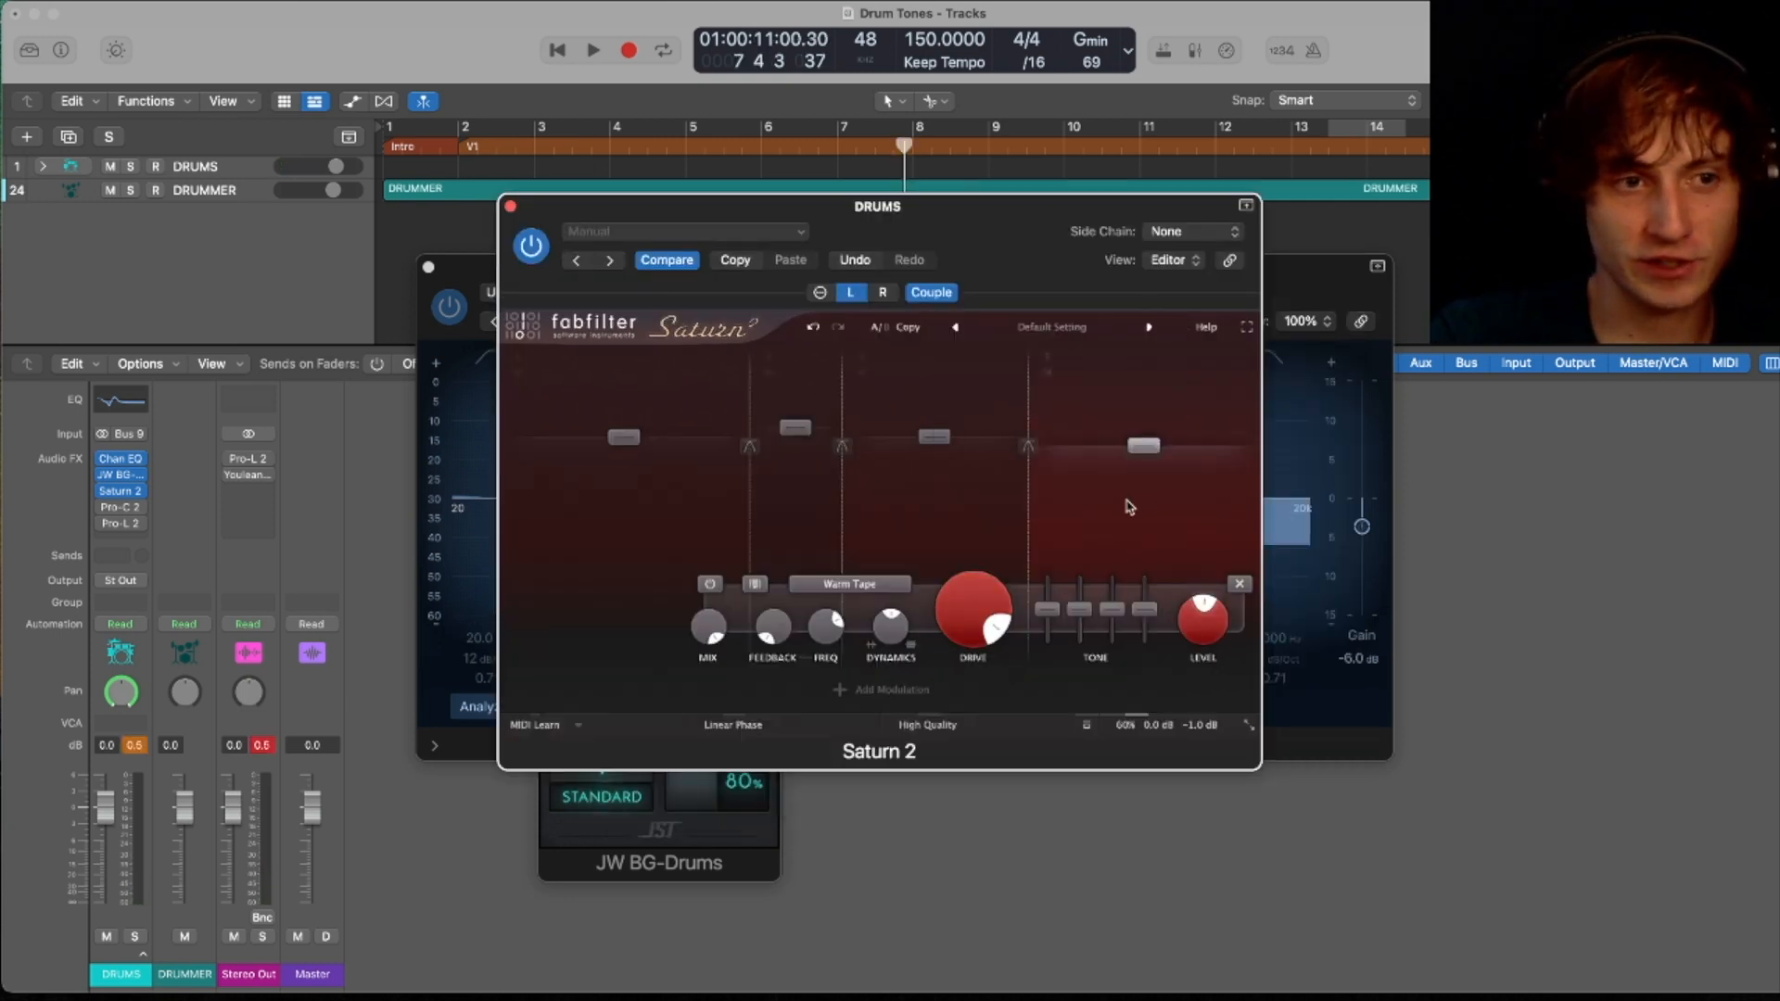
click(943, 505)
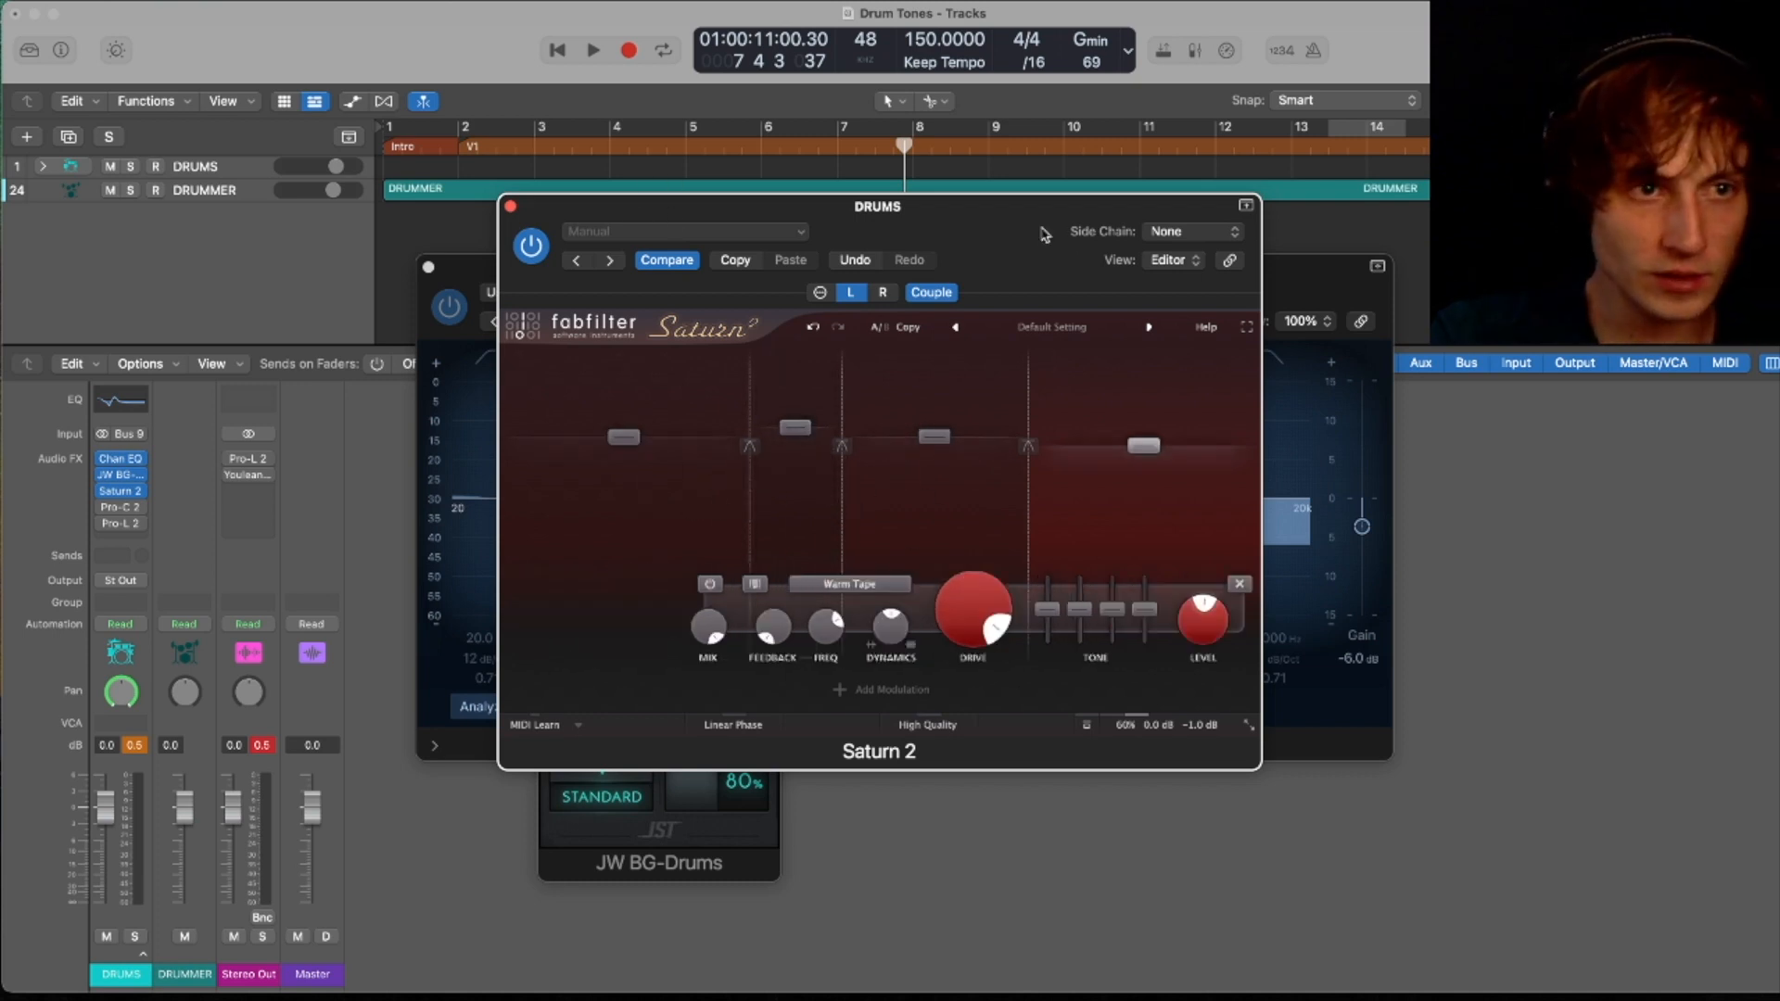
drag(999, 246, 1025, 242)
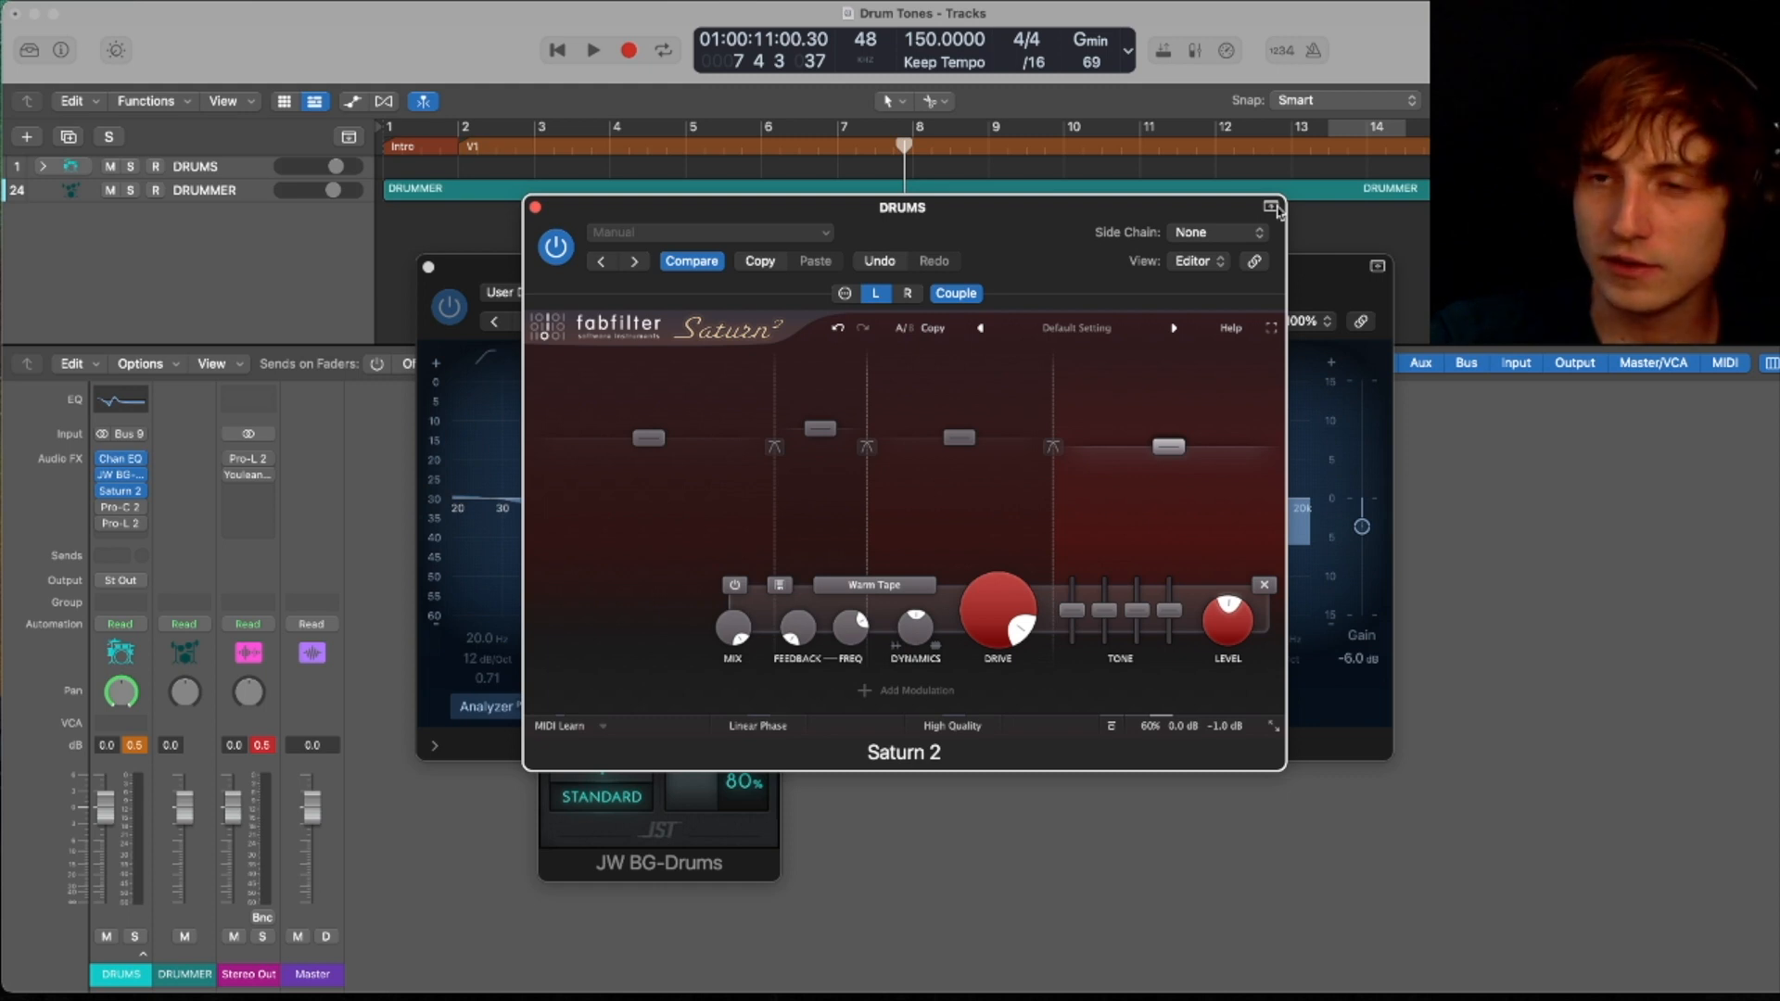
key(space)
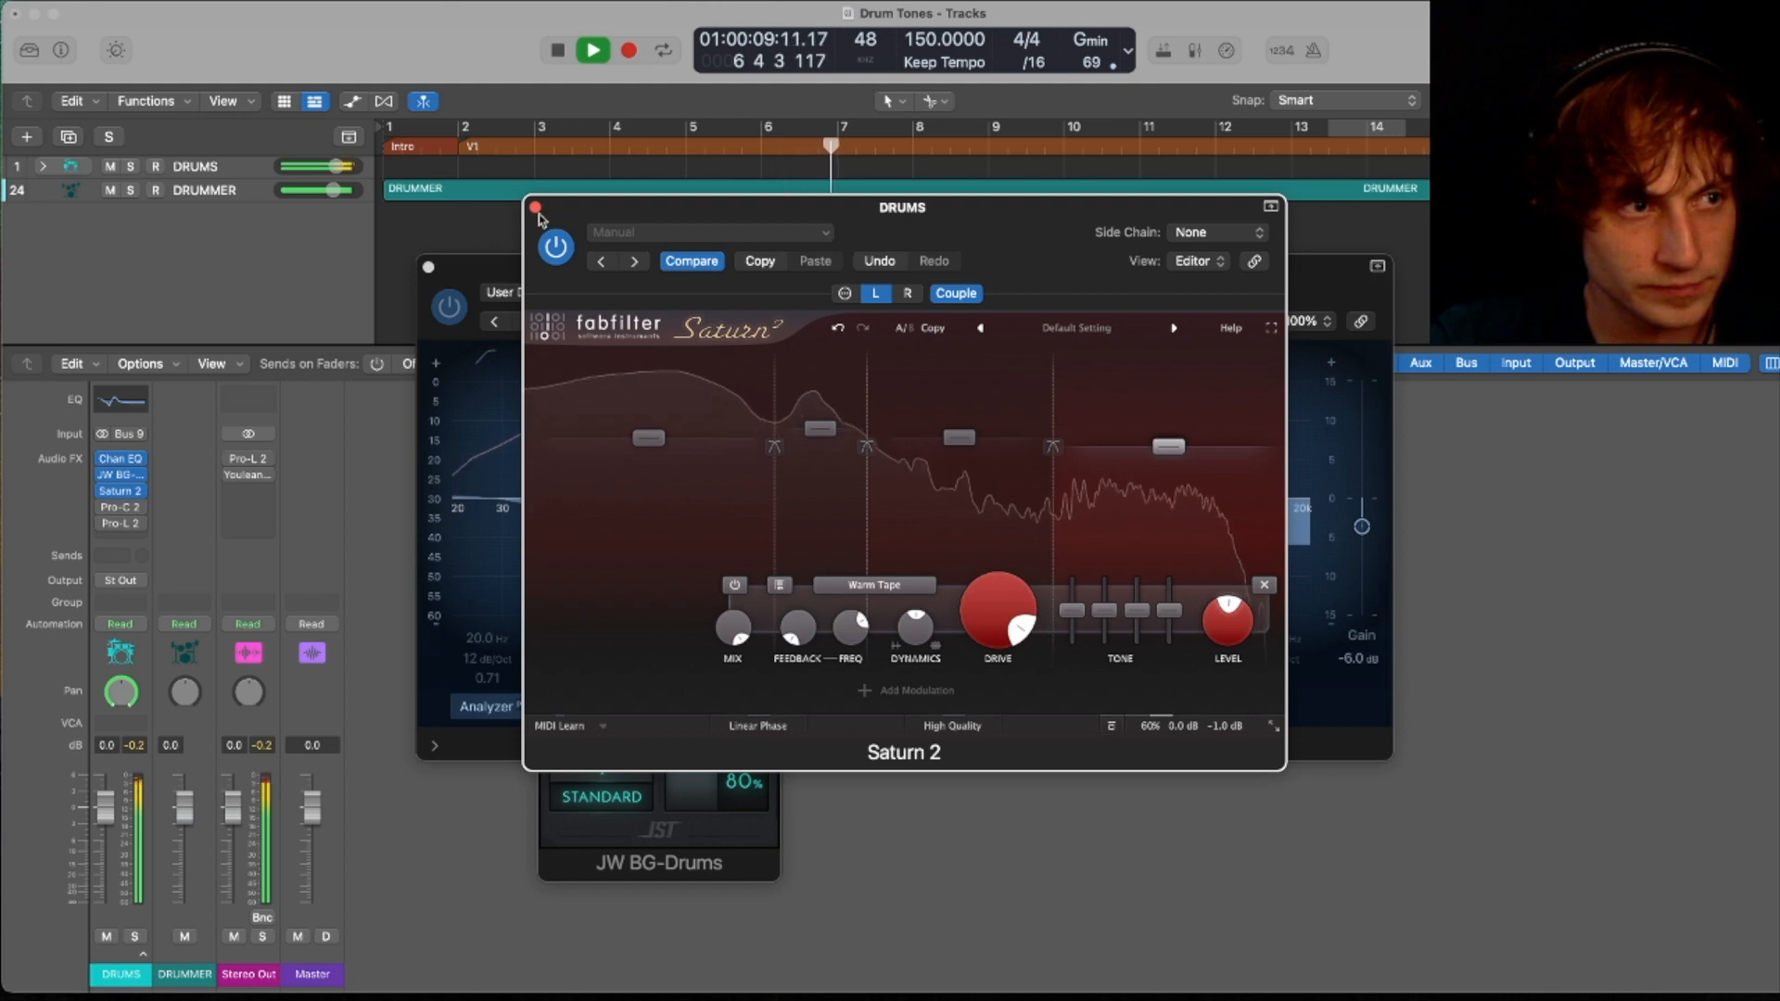
key(space)
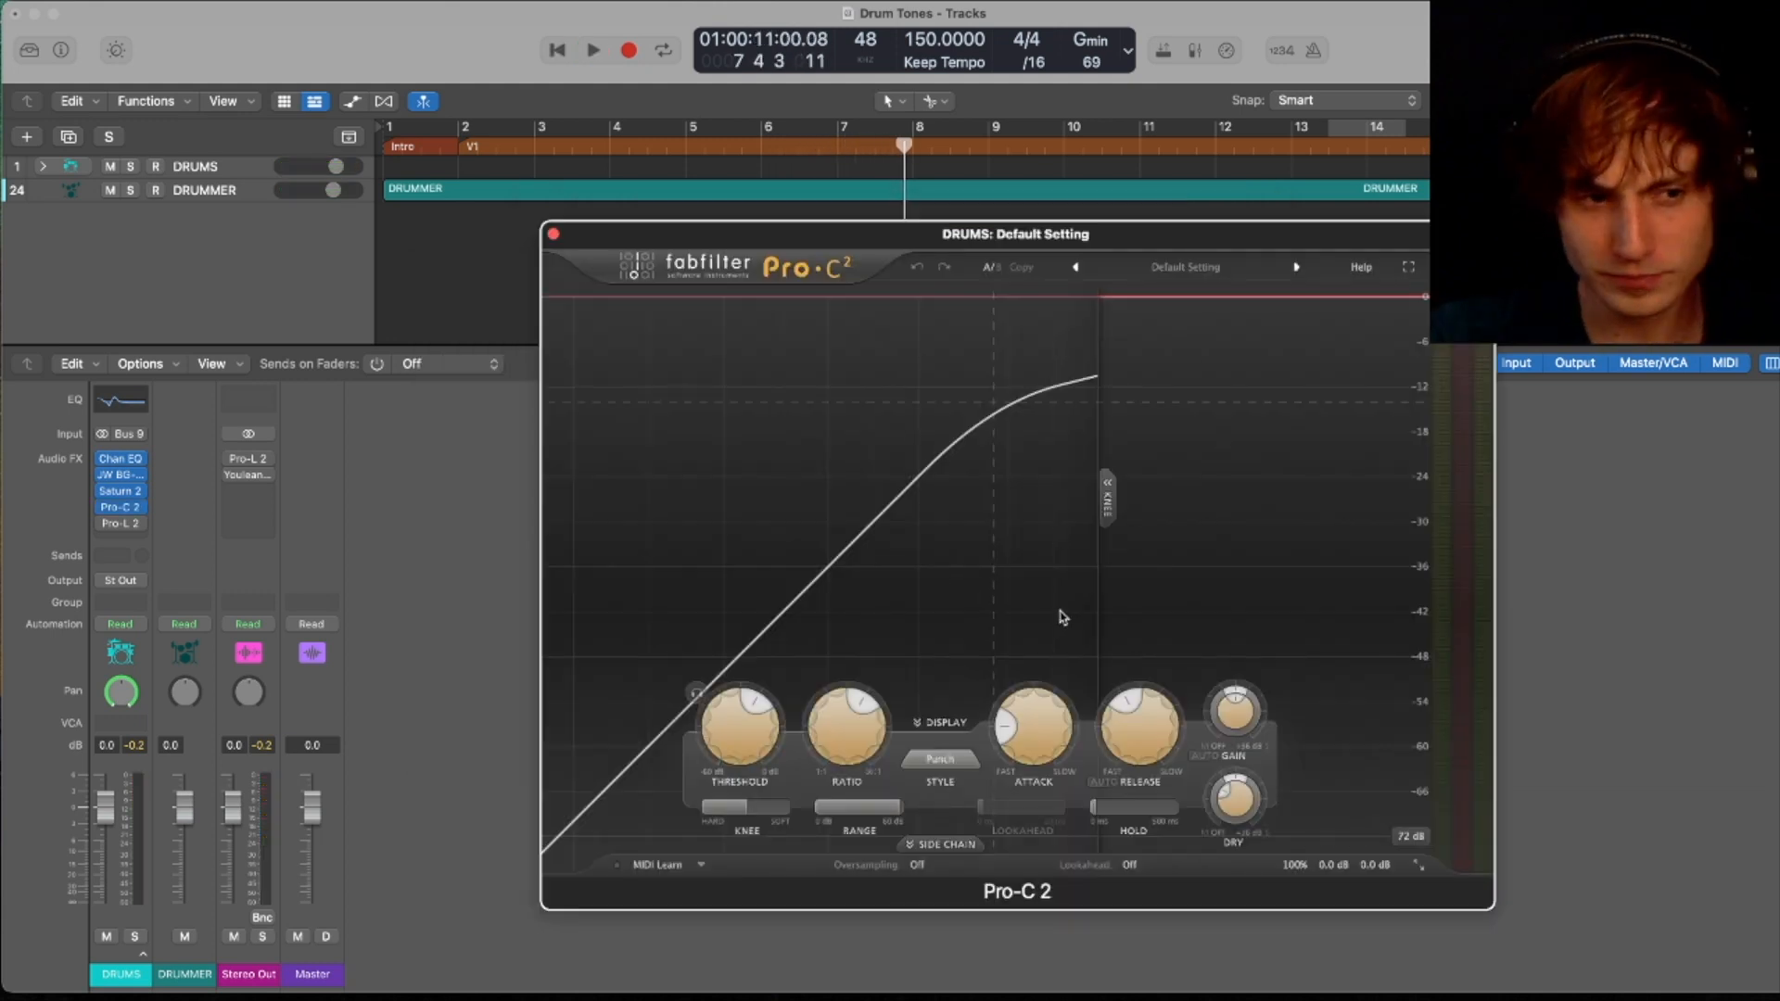
- Audition the drum mix through the DRUMS bus Pro-C 2, and review the Pro-L 2 limiter's settings before closing it
key(space)
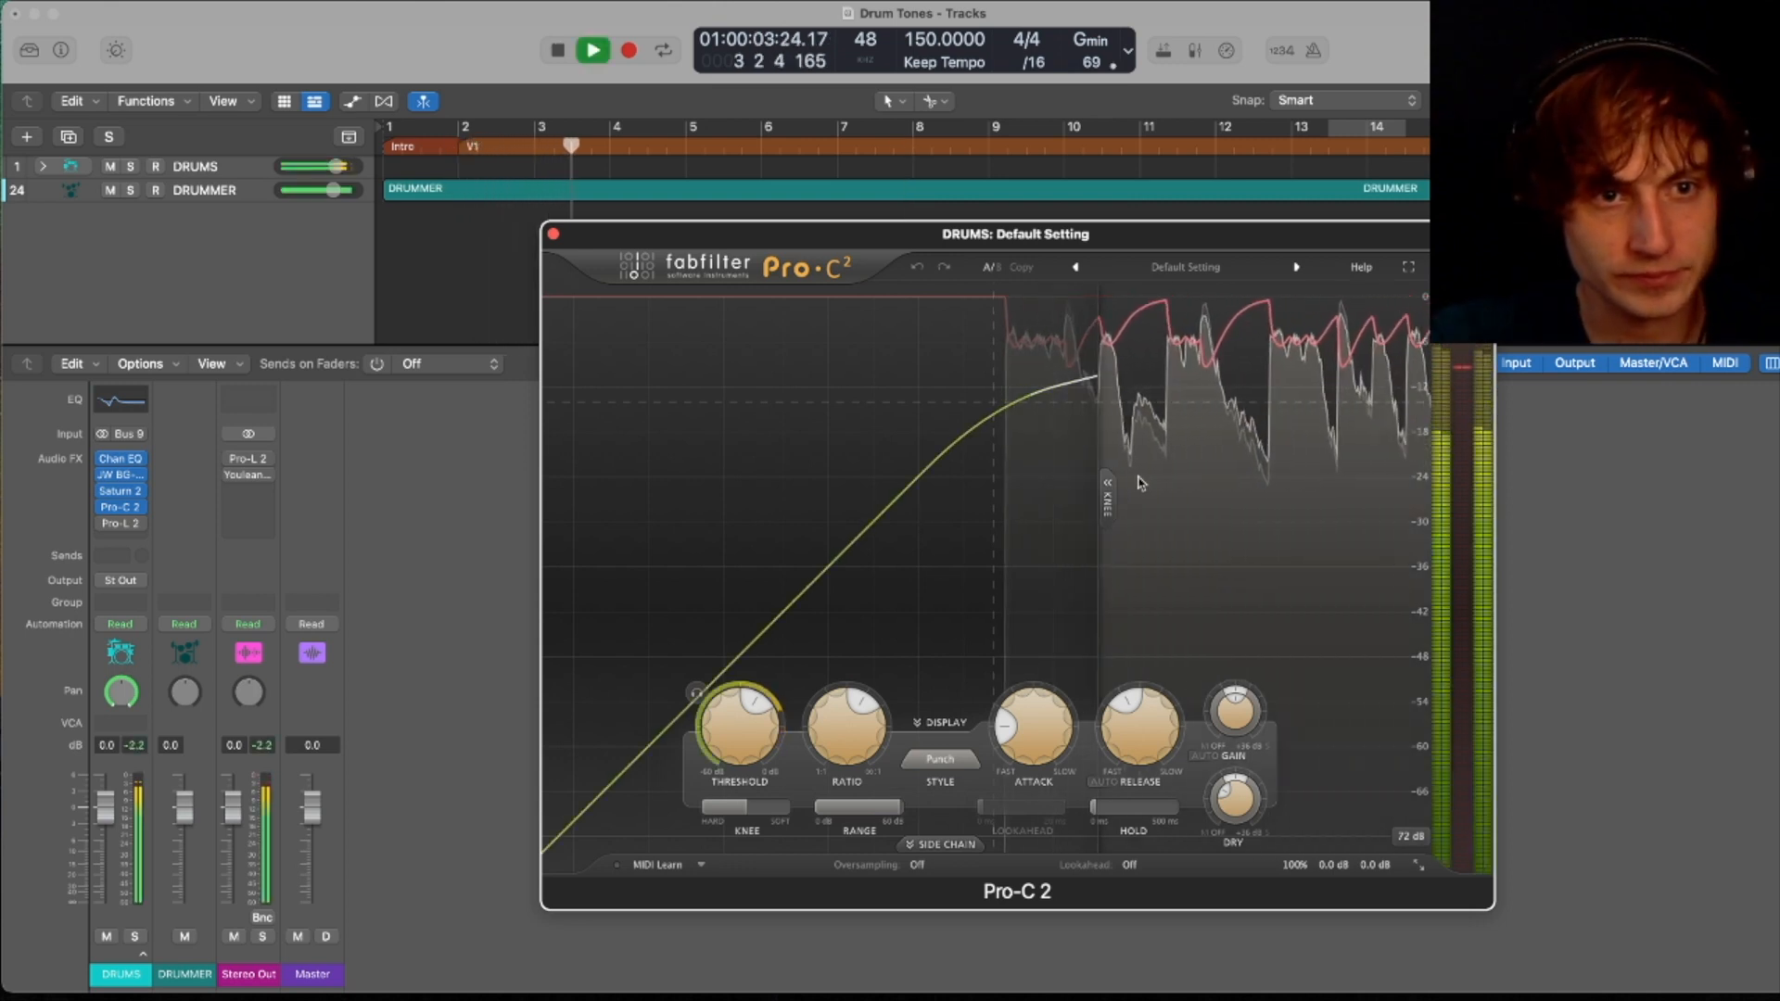
mouse_move(857, 730)
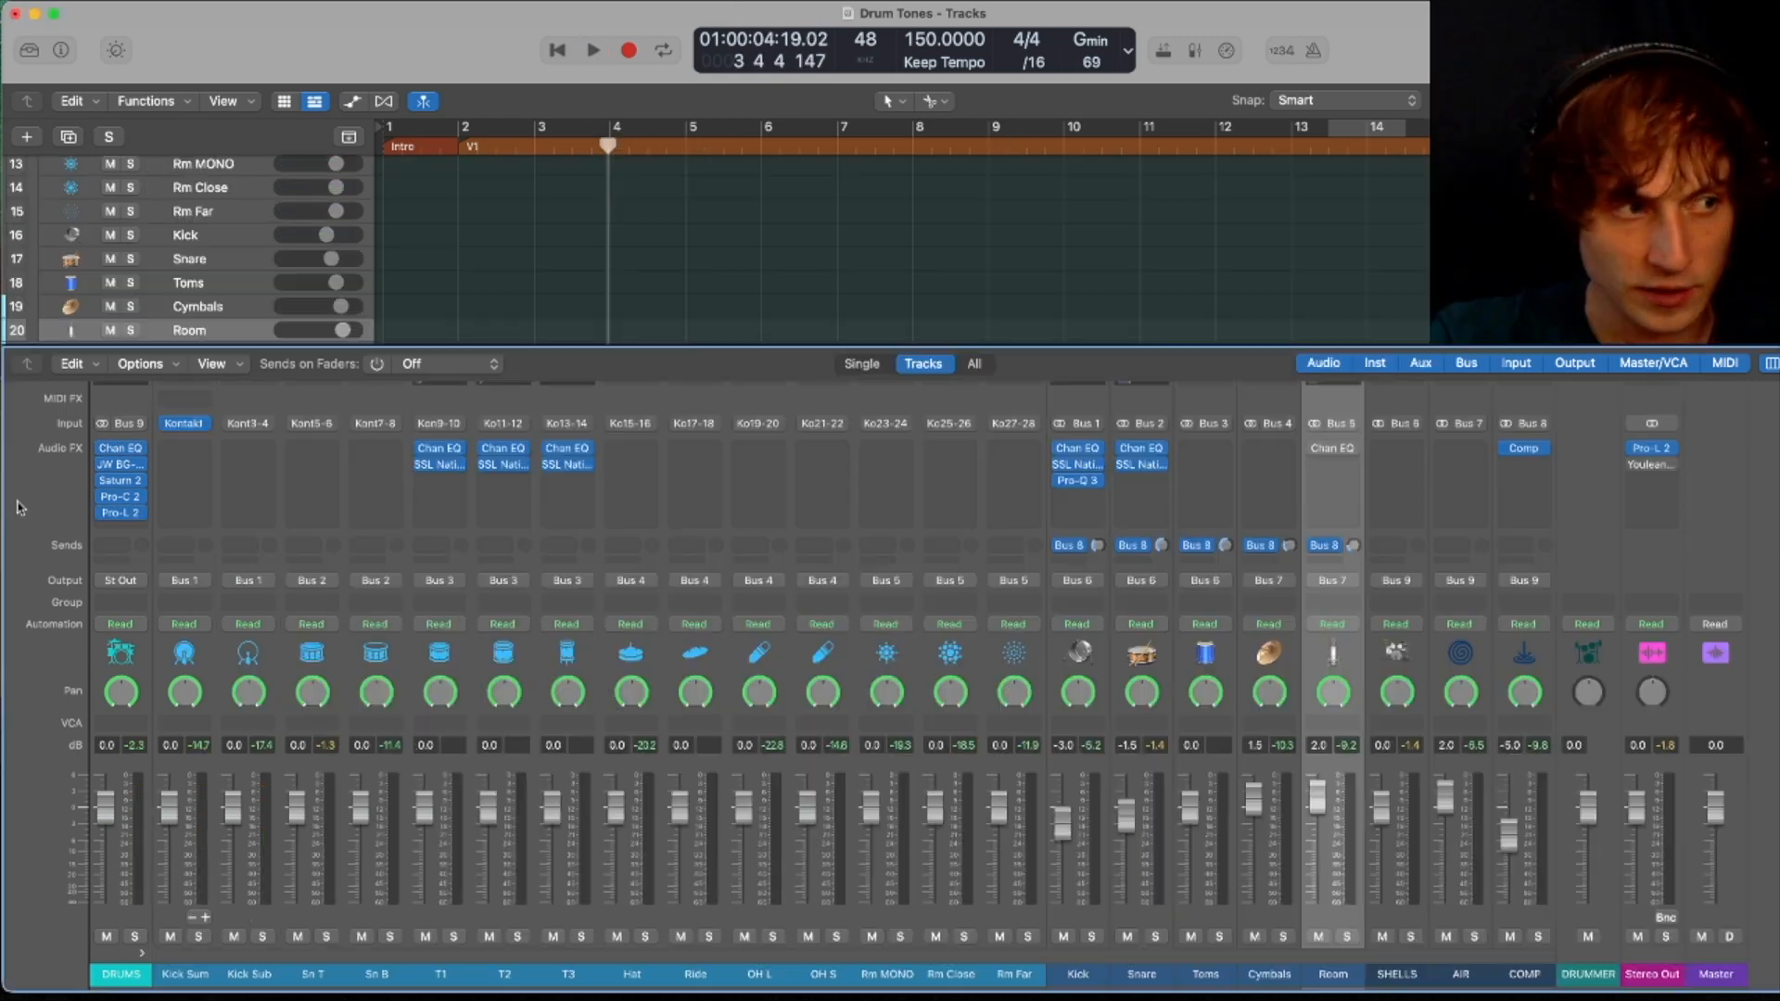
click(122, 515)
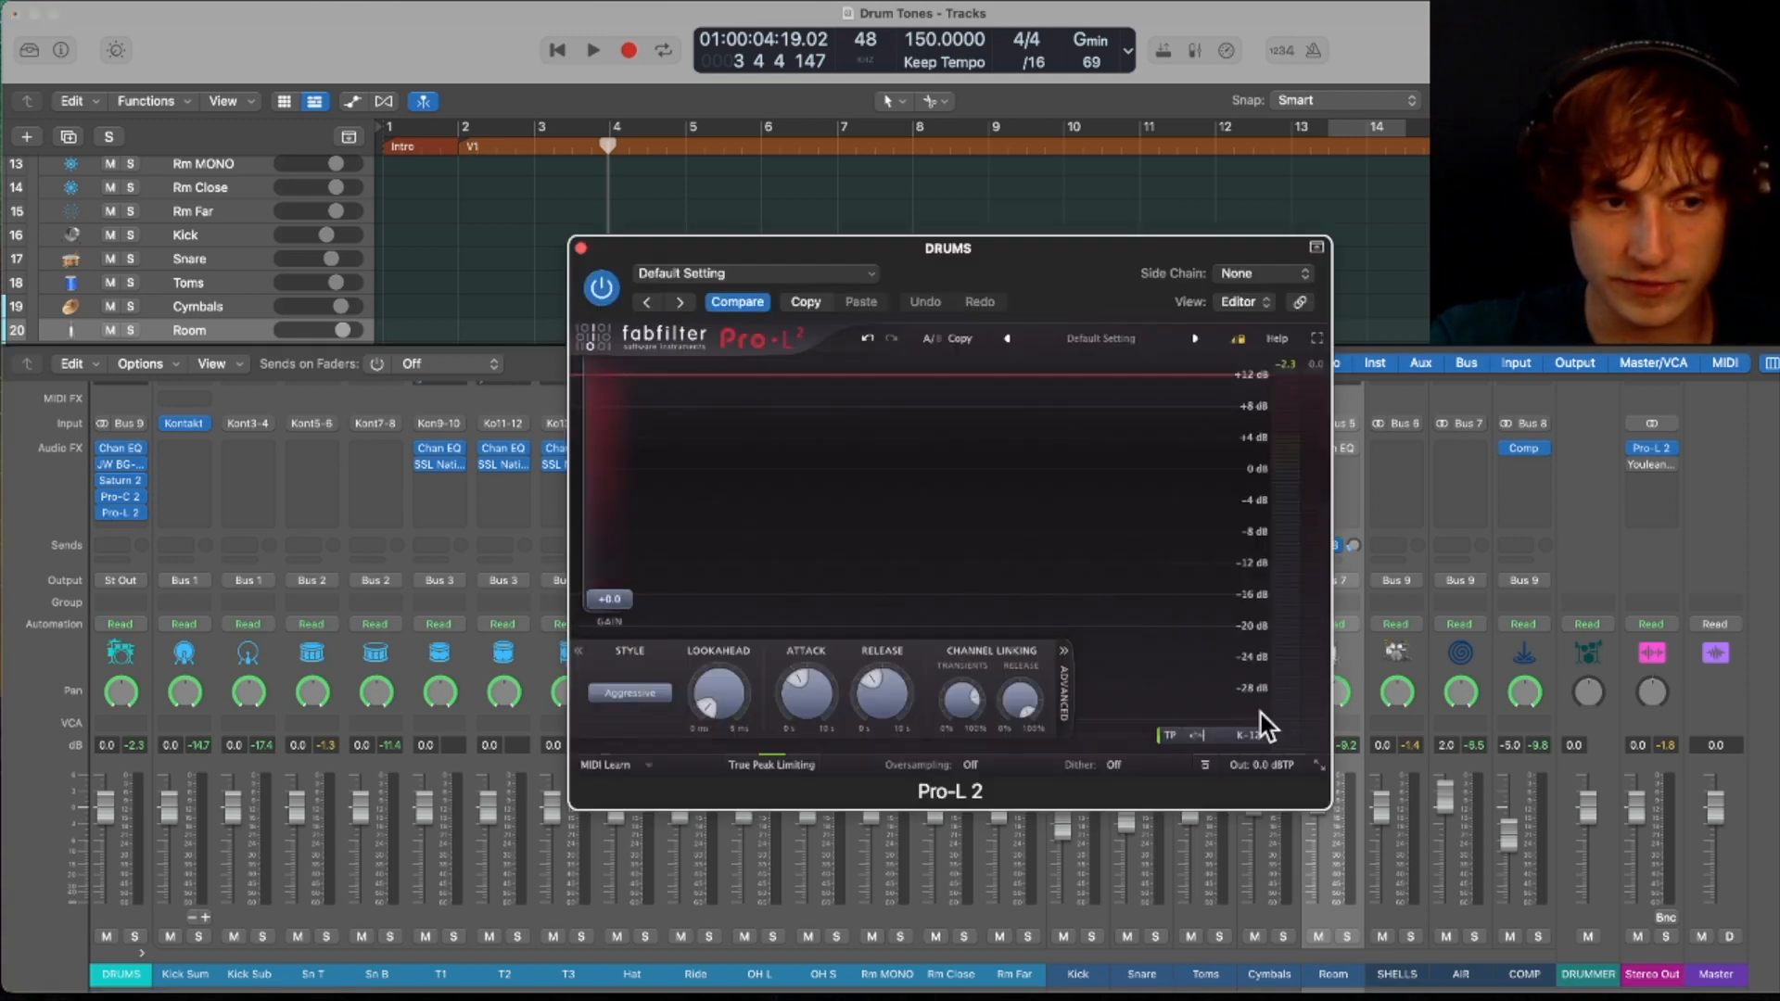
drag(829, 263, 1026, 337)
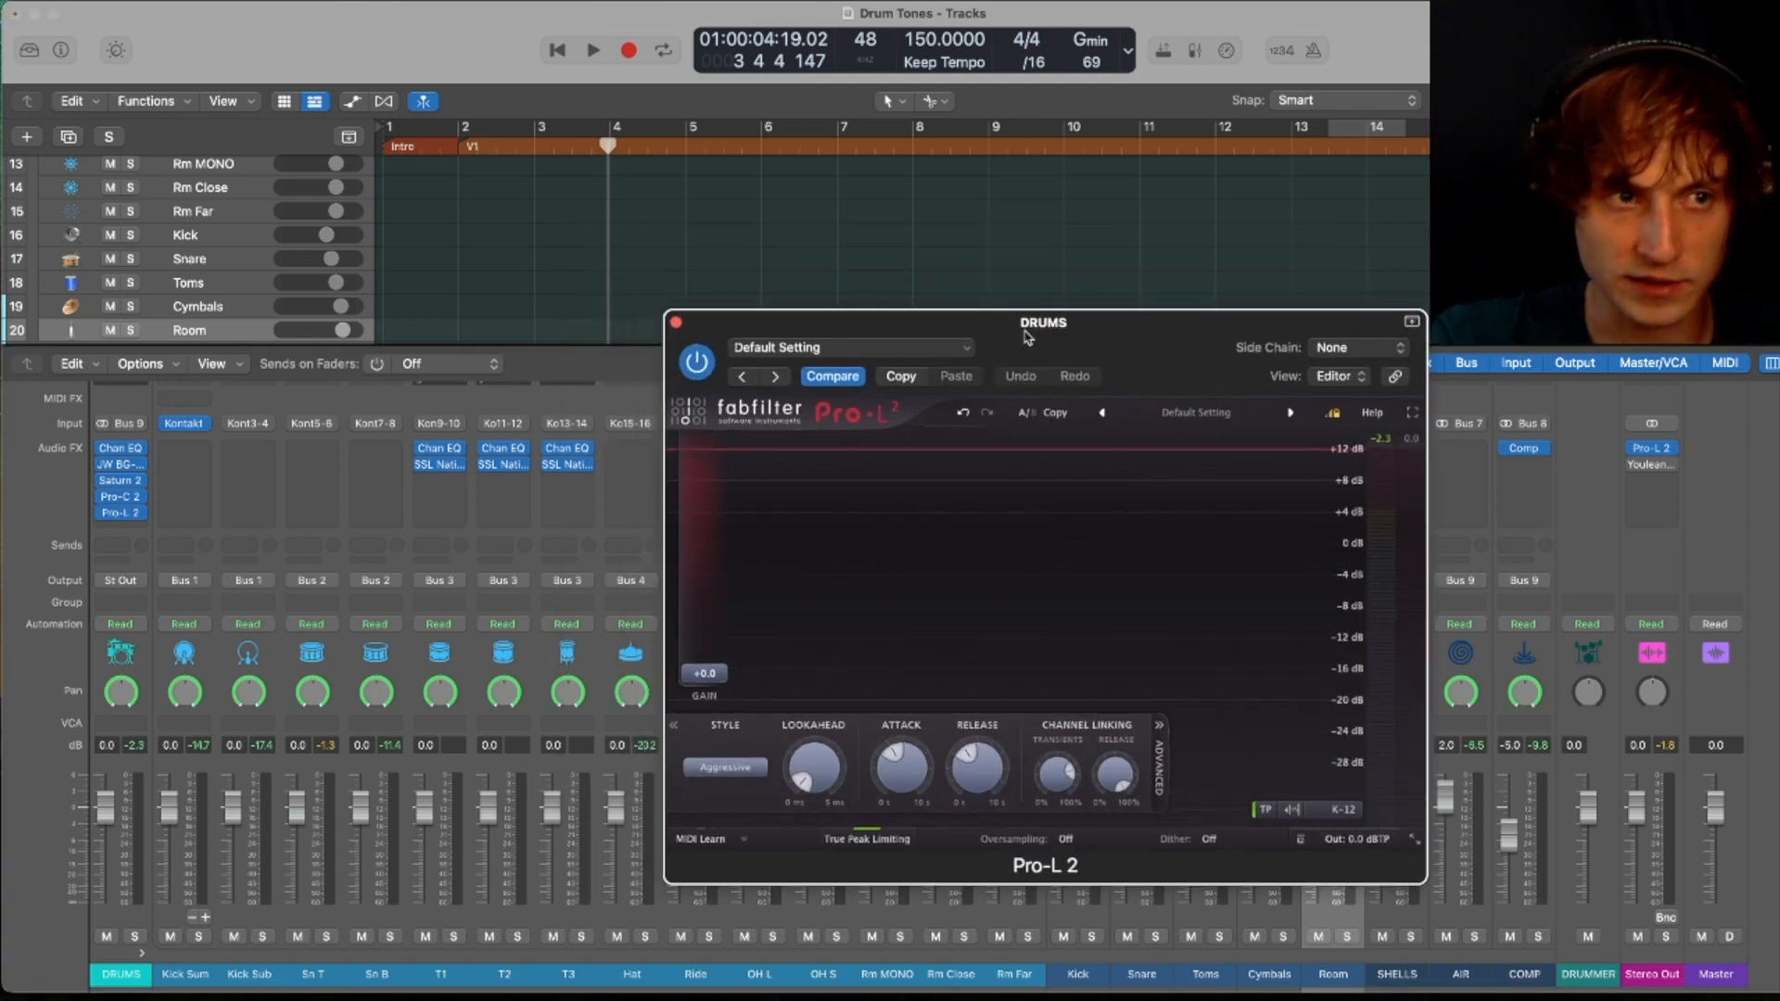
click(676, 324)
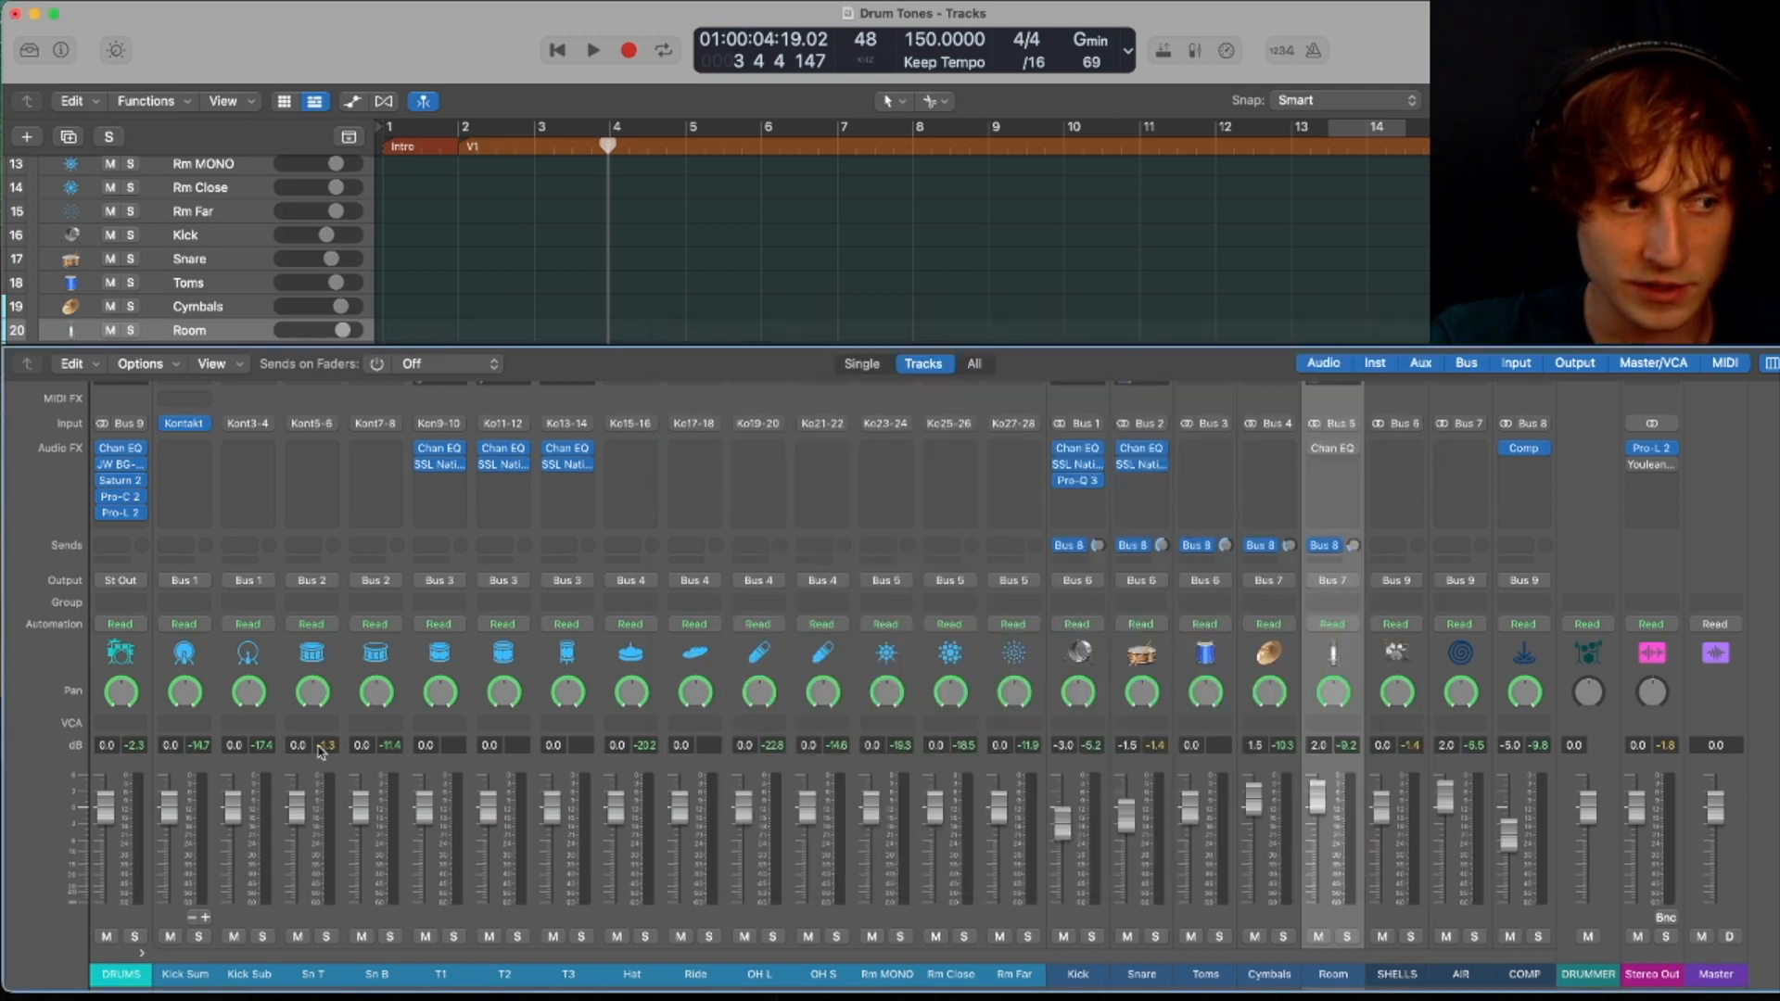
- Collapse the DRUMS stack with all plug-in windows closed, and return the playhead to the project start
click(137, 917)
key(v)
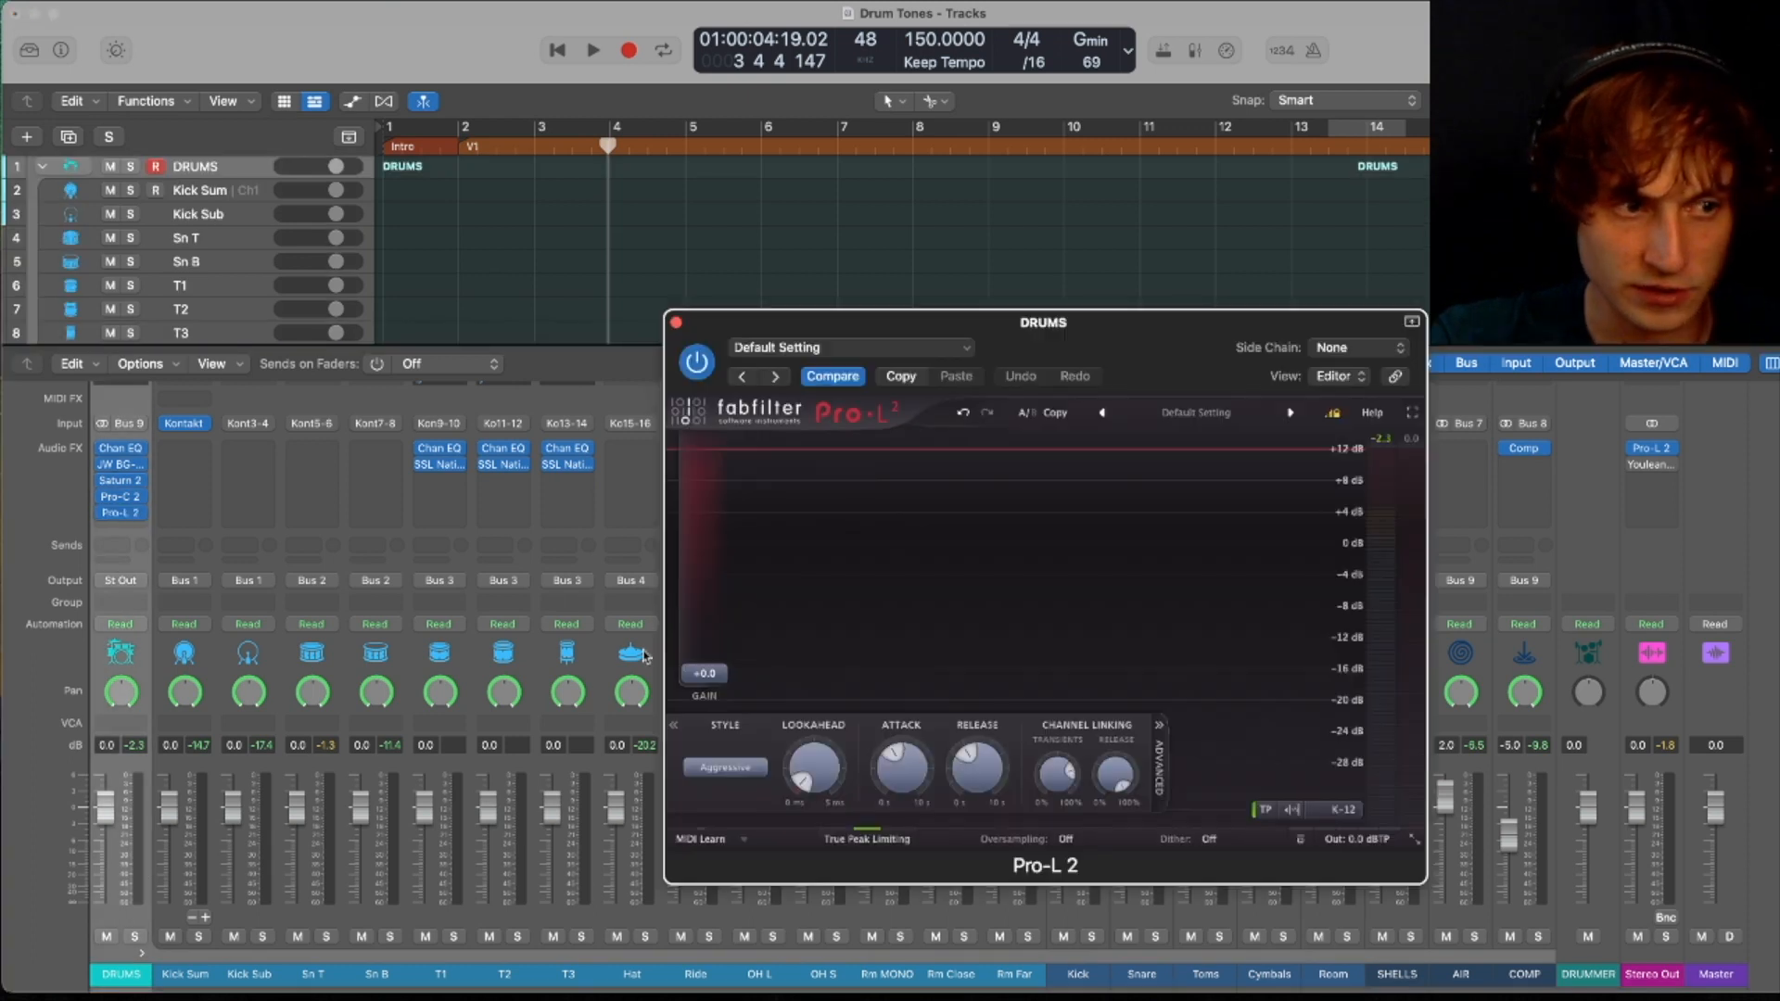
click(677, 324)
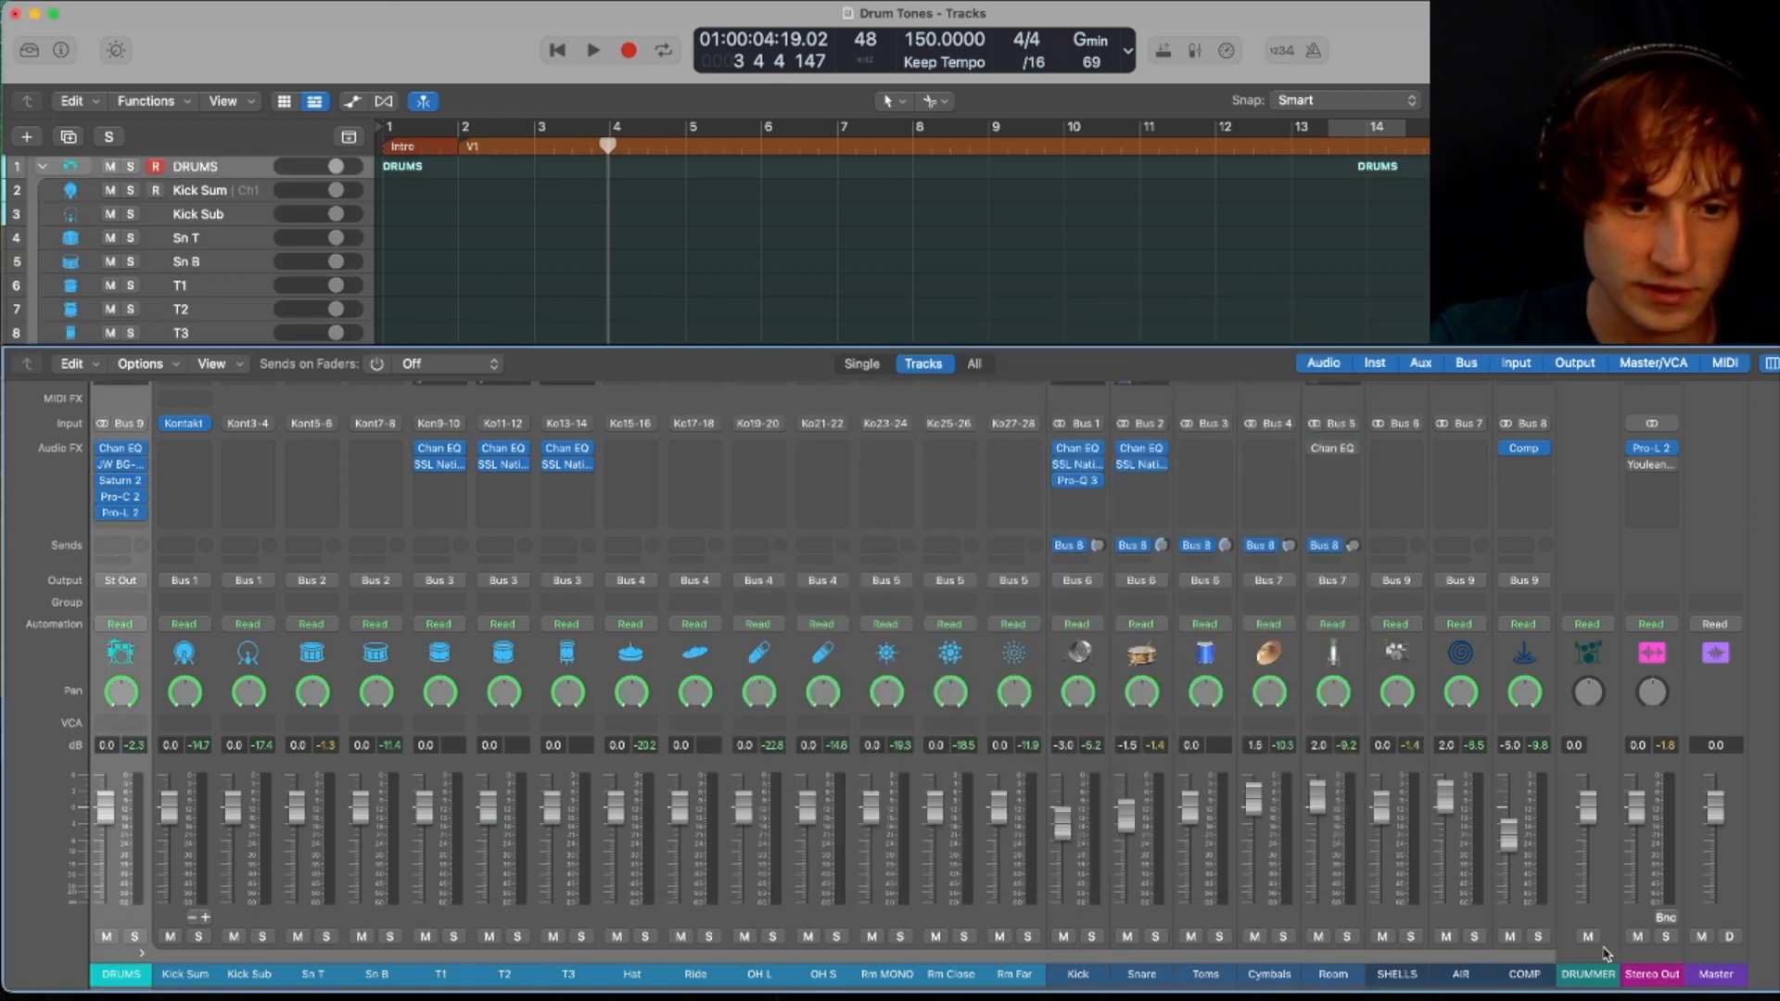
click(143, 955)
click(549, 56)
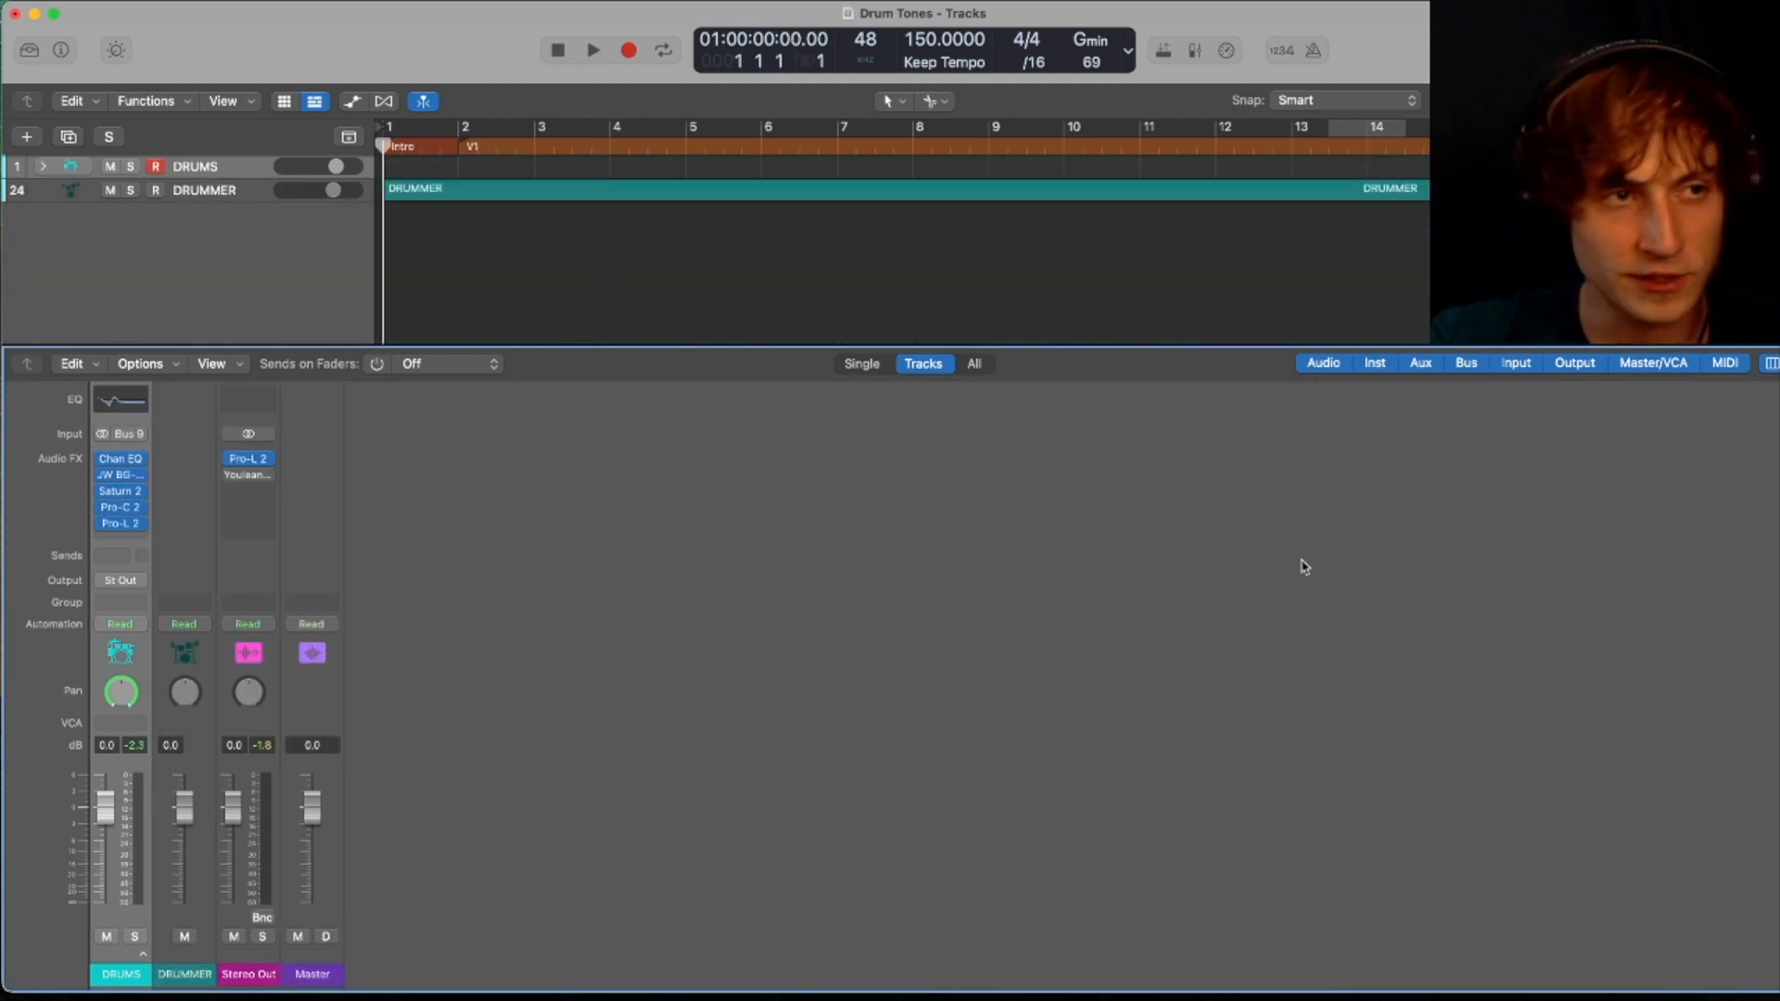